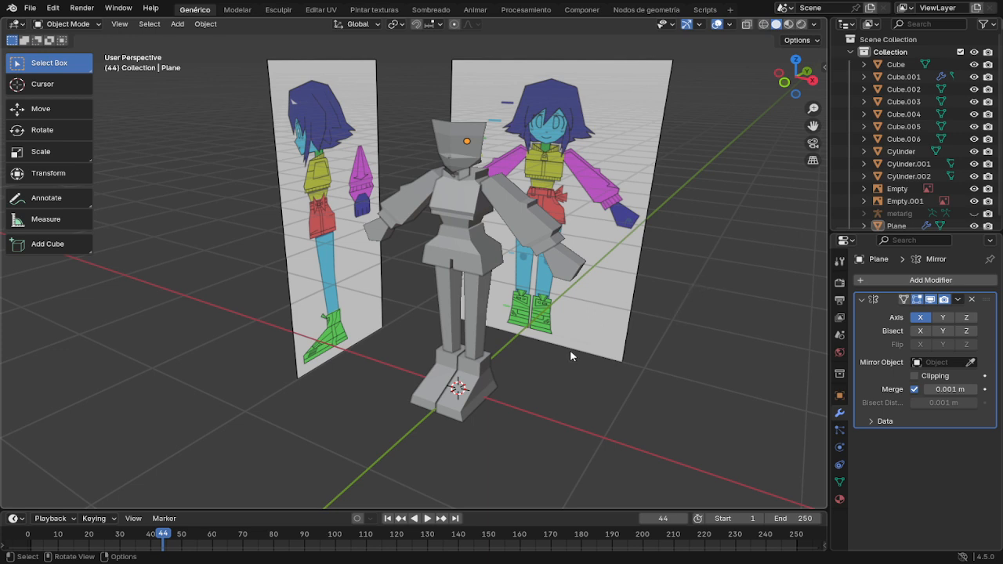
# Step: Add a cube mesh at the world origin and scale it uniformly to 0.2
pyautogui.hotkey('shift', 'a')
pyautogui.moveTo(573, 312)
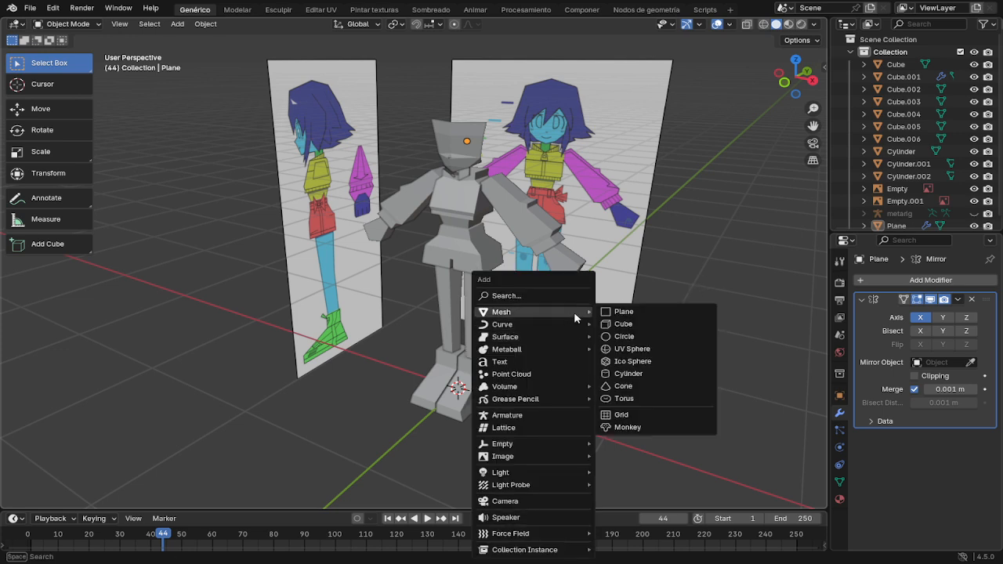
pyautogui.click(613, 323)
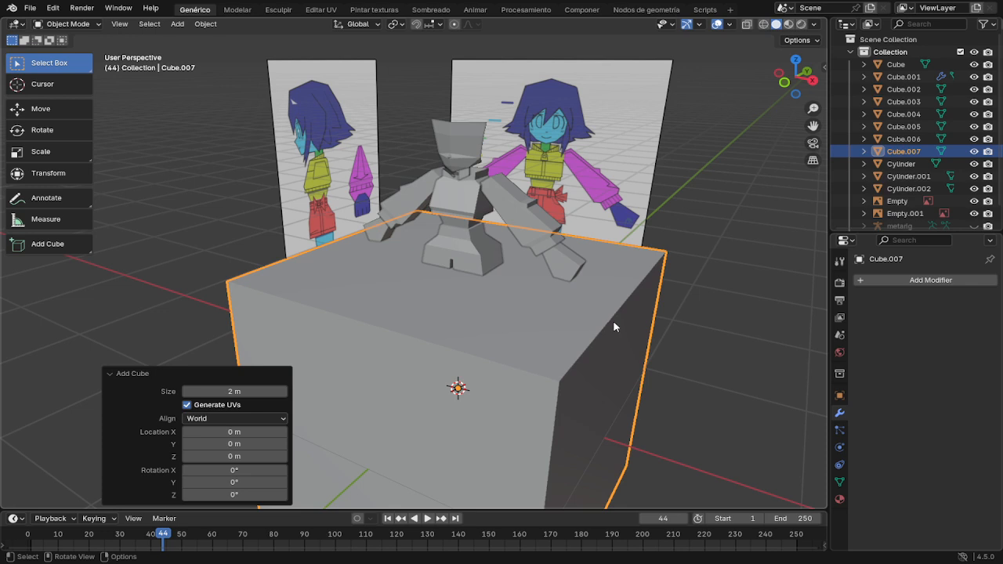
pyautogui.press('s')
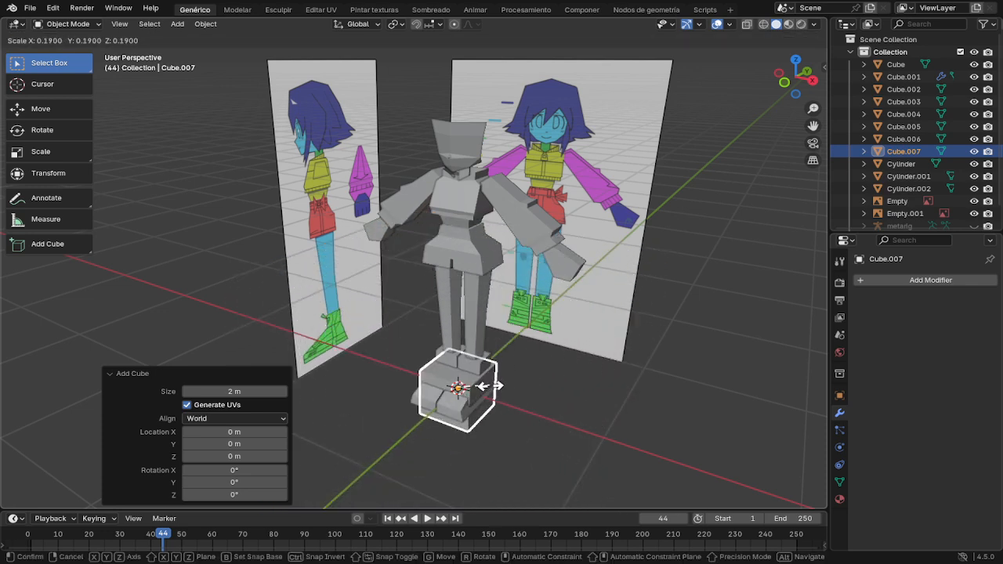
pyautogui.click(489, 384)
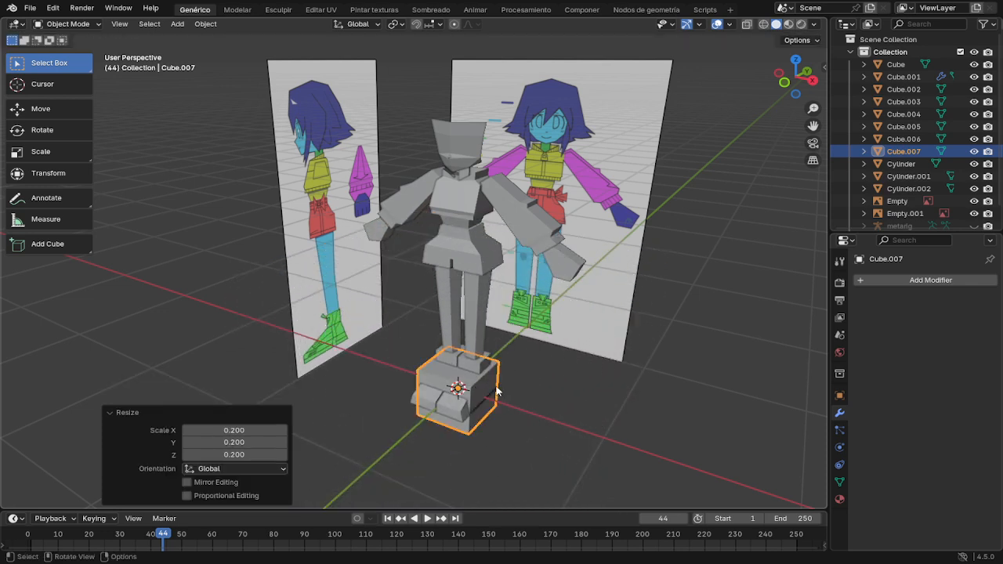
# Step: Move the new cube up about 1.99 m along the Z axis so that it surrounds the character's head
pyautogui.press('g')
pyautogui.press('z')
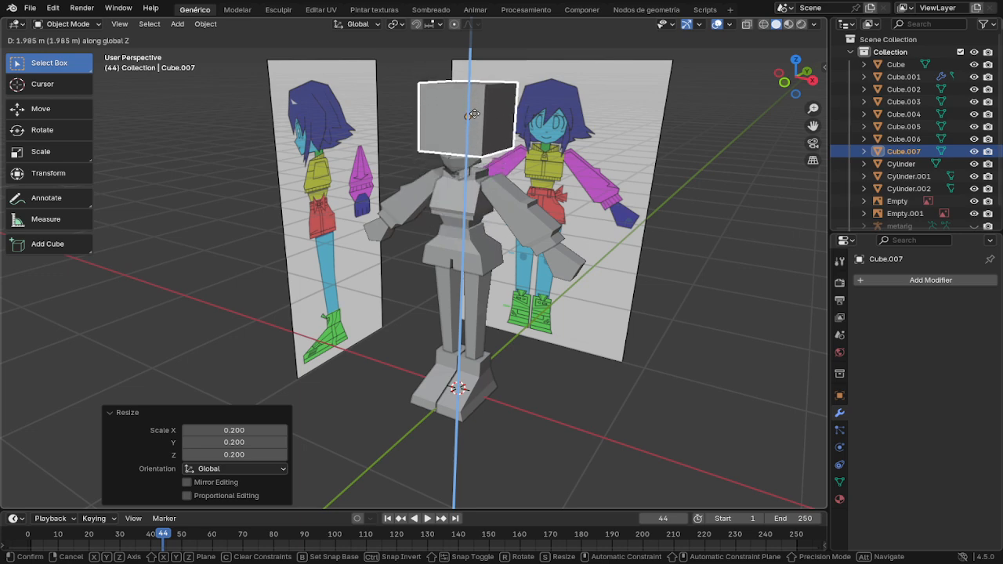
pyautogui.click(473, 115)
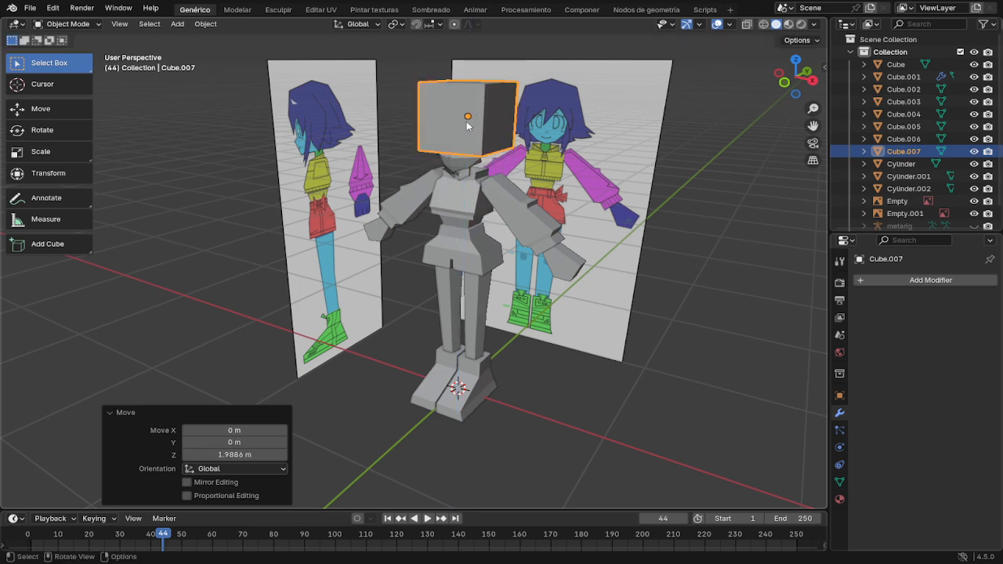
pyautogui.press('KP_1')
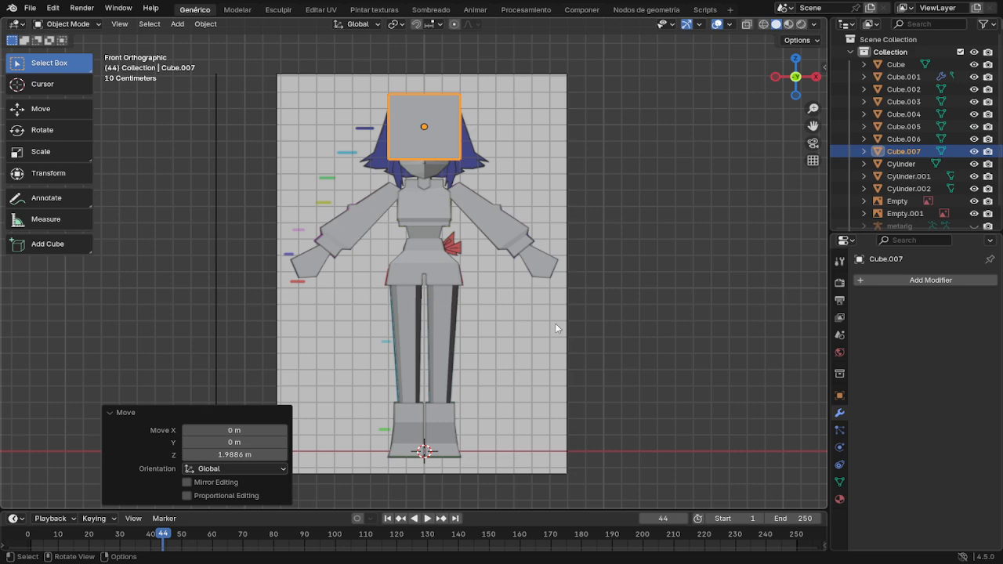
# Step: Edit the cube's mesh and add one vertical loop cut down the middle of its front face
pyautogui.moveTo(569, 215); pyautogui.dragTo(533, 228, button='middle')
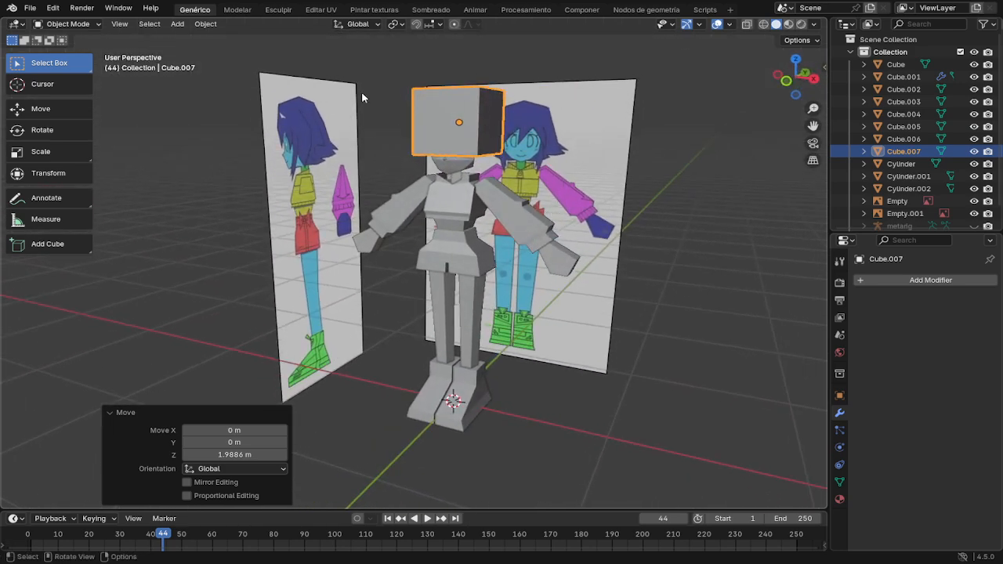
pyautogui.press('Tab')
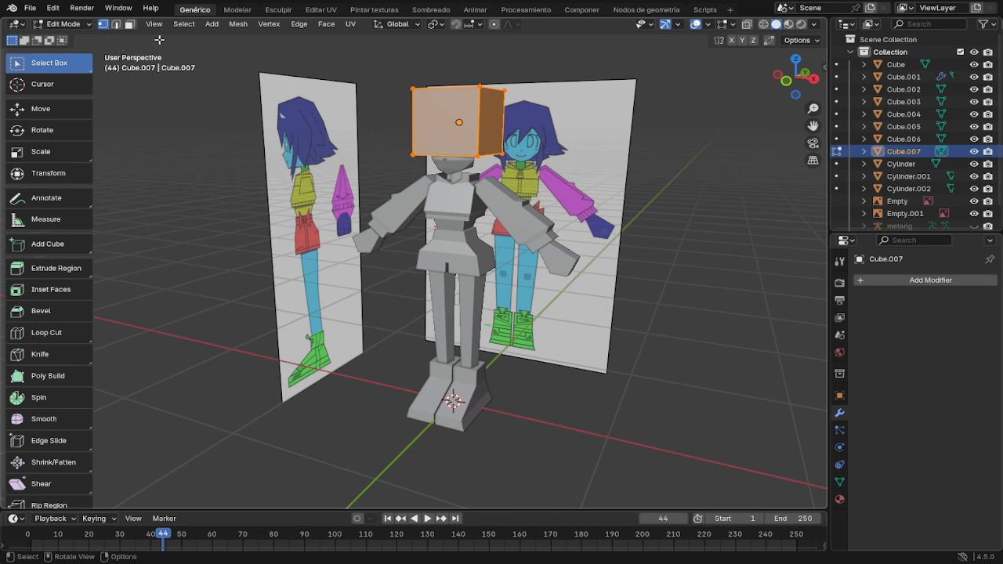
pyautogui.click(130, 26)
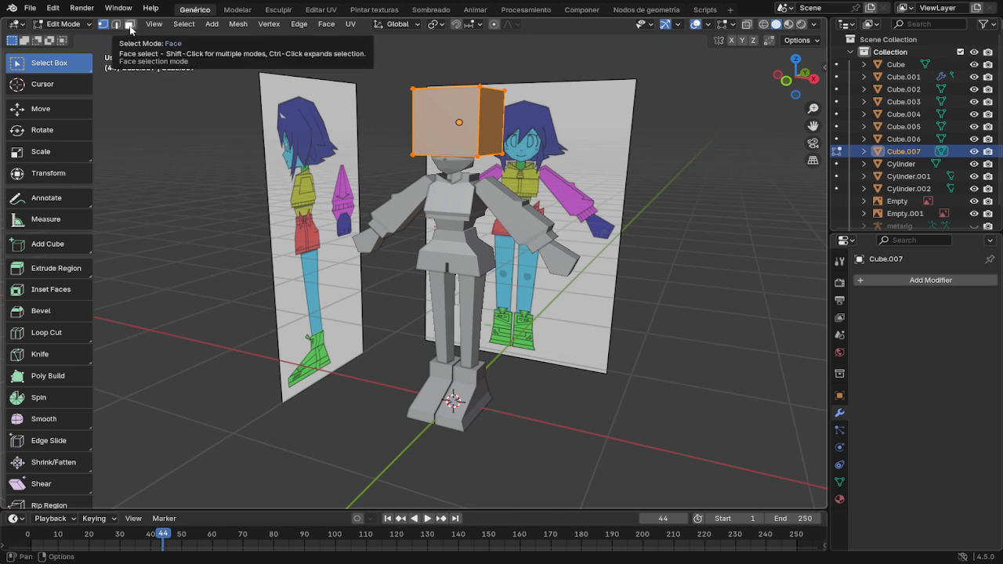
pyautogui.click(47, 332)
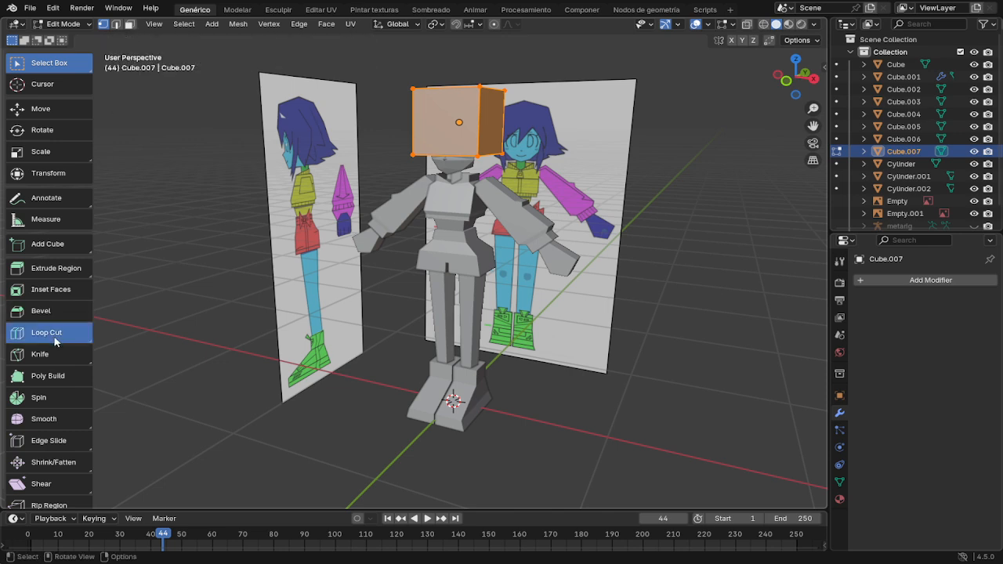
pyautogui.click(451, 104)
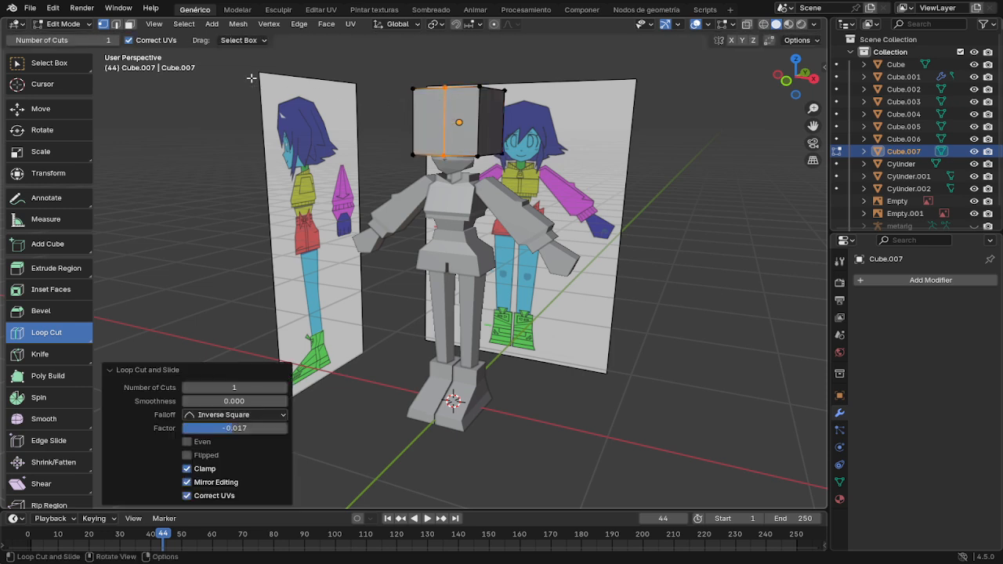
# Step: Delete the faces of the cube's negative-X half, including the hidden ones at the back
pyautogui.click(129, 23)
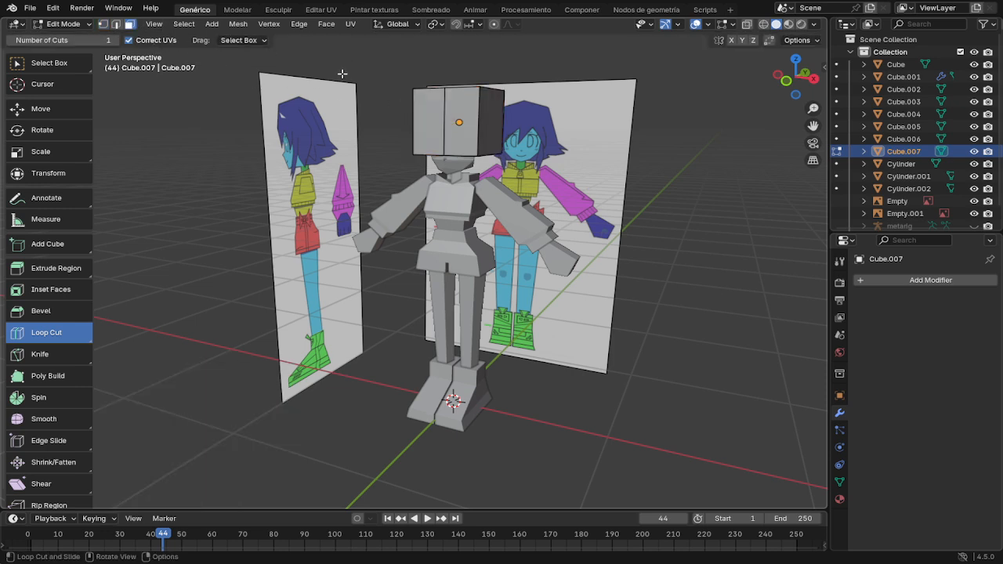
pyautogui.hotkey('alt', 'z')
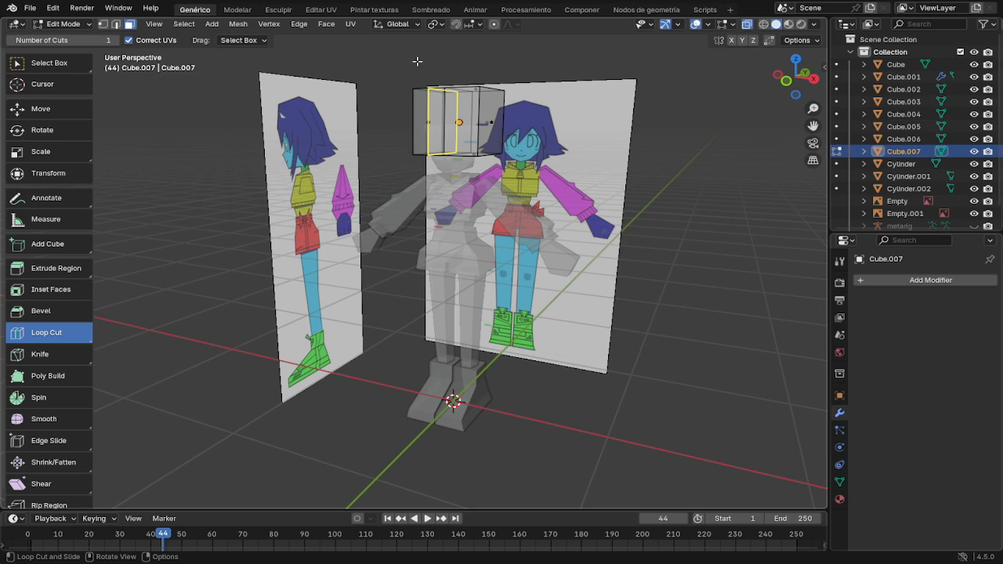
pyautogui.press('KP_1')
pyautogui.moveTo(373, 69); pyautogui.dragTo(401, 141)
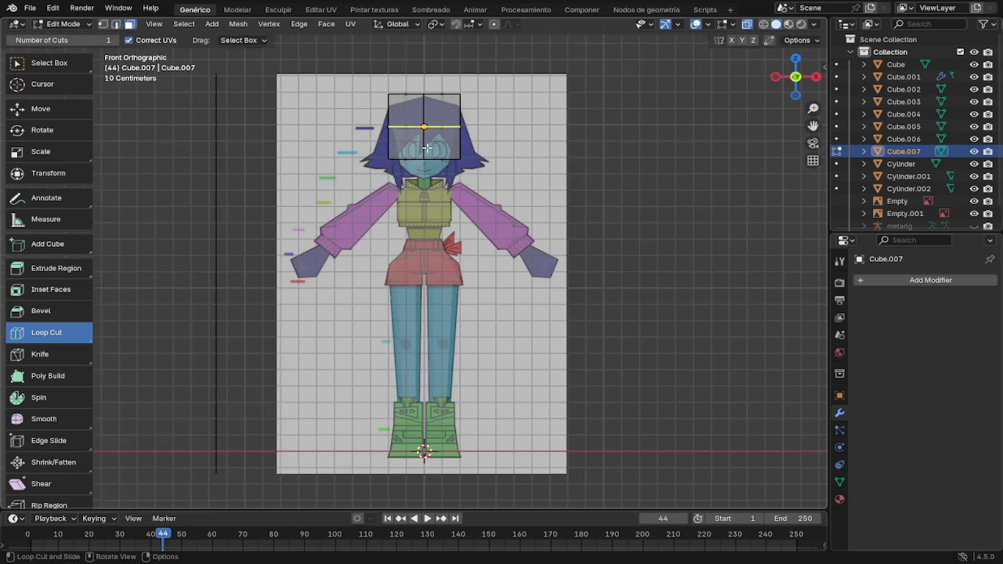
pyautogui.press('w')
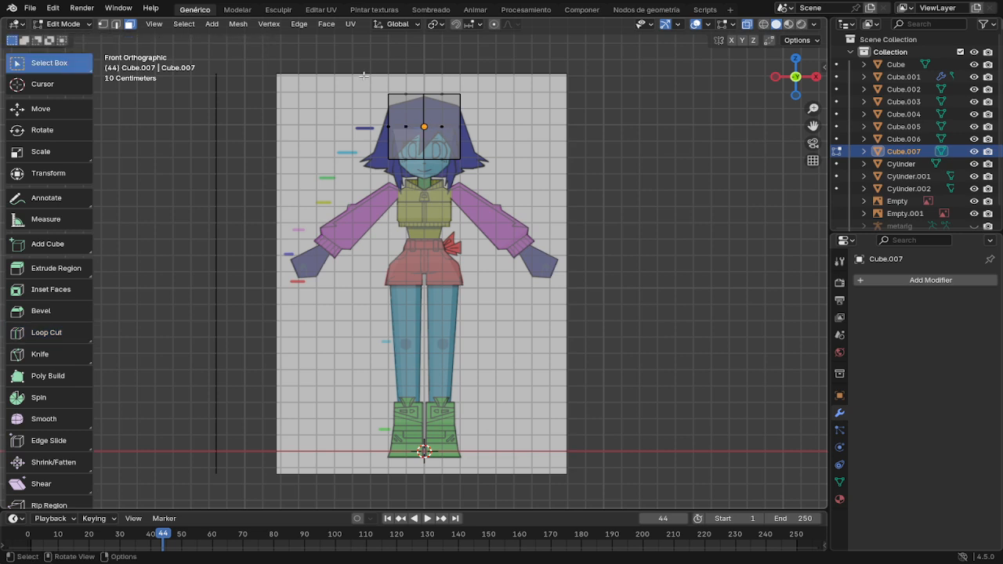
pyautogui.moveTo(375, 77); pyautogui.dragTo(418, 180)
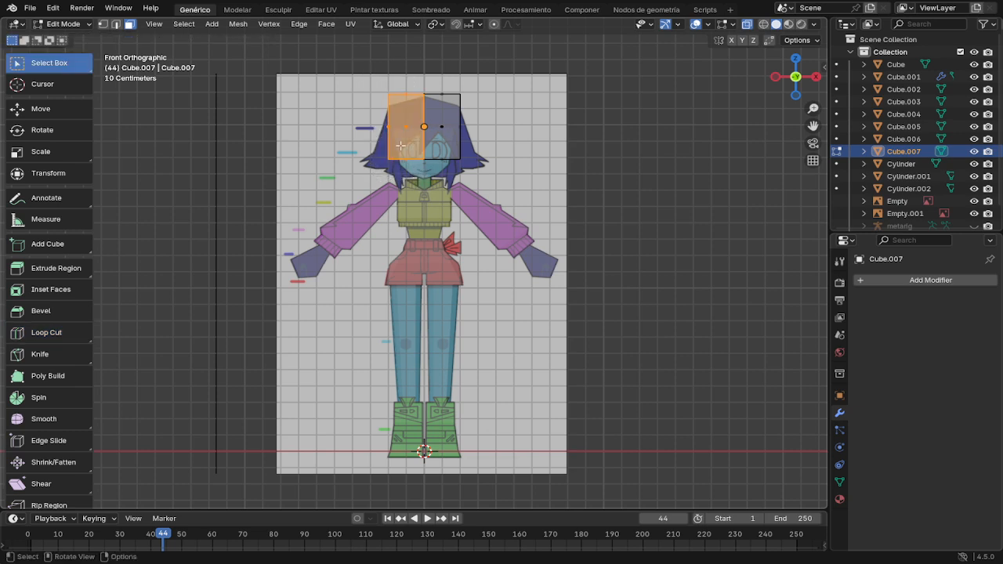
pyautogui.press('x')
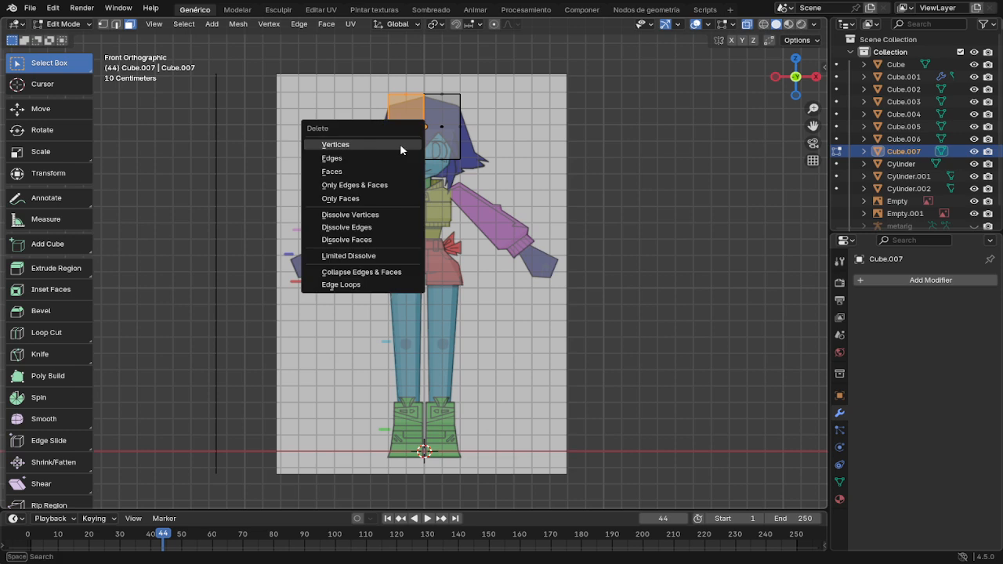
pyautogui.press('Escape')
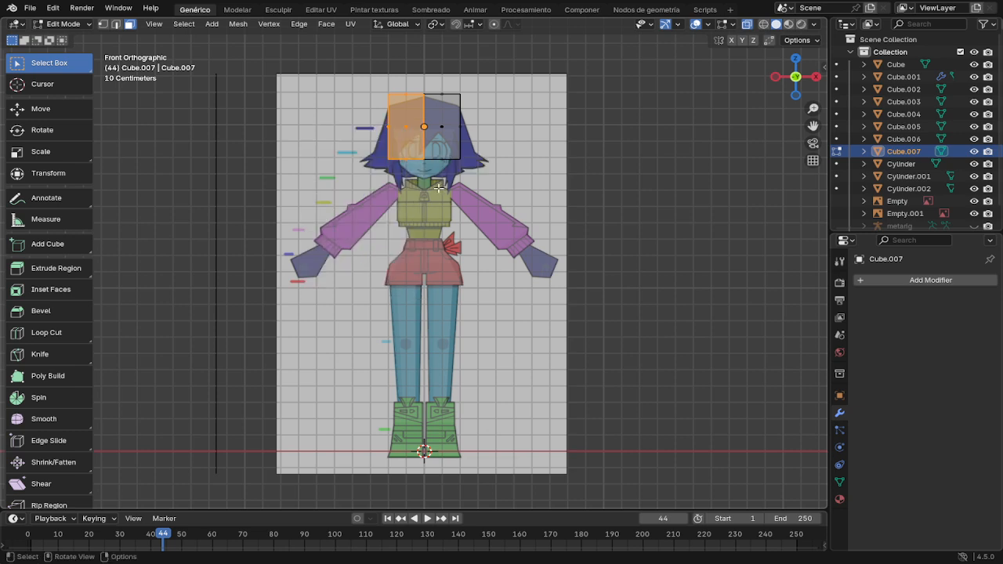
pyautogui.press('x')
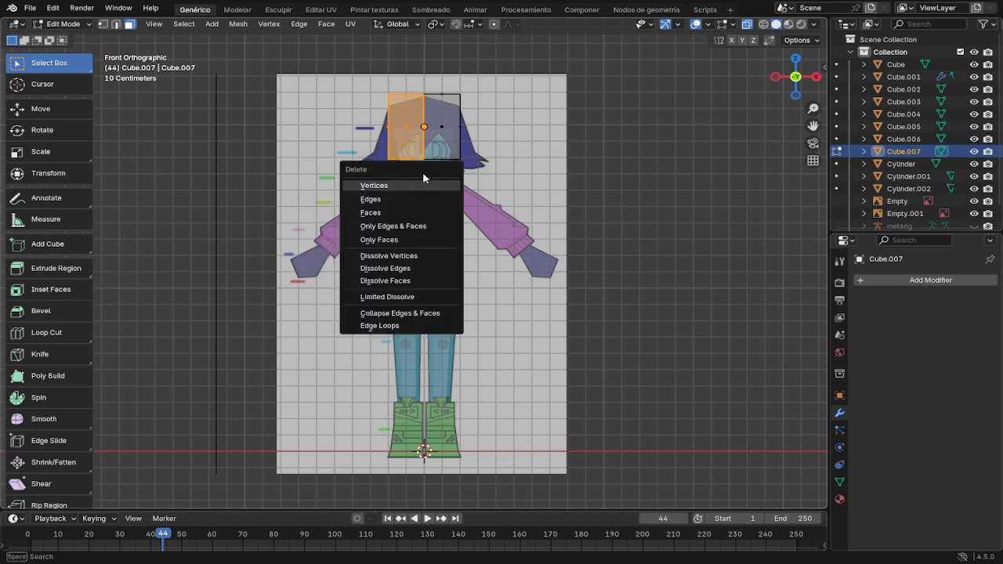
pyautogui.click(411, 213)
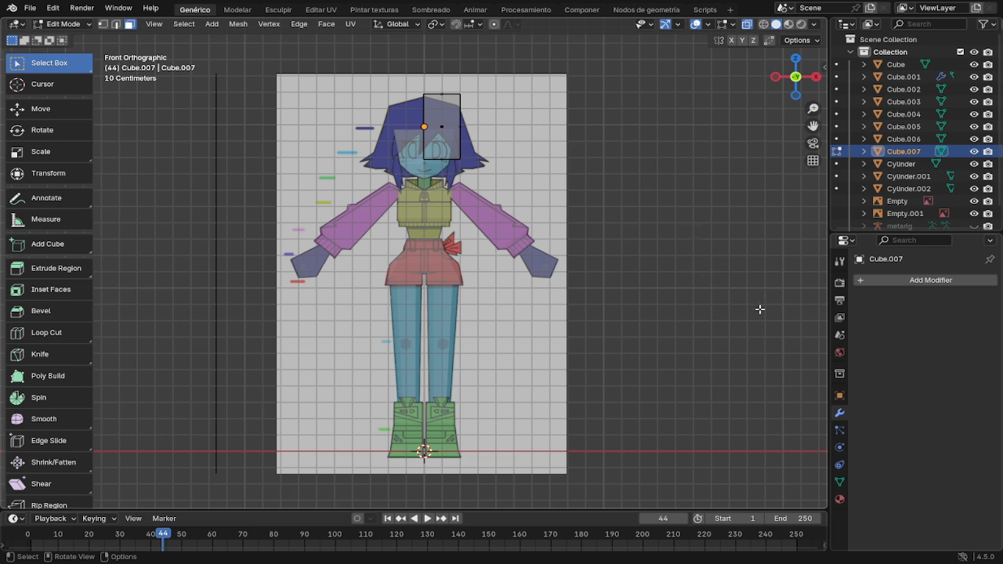
# Step: Add a Mirror modifier on the X axis to the remaining half of the cube
pyautogui.click(906, 281)
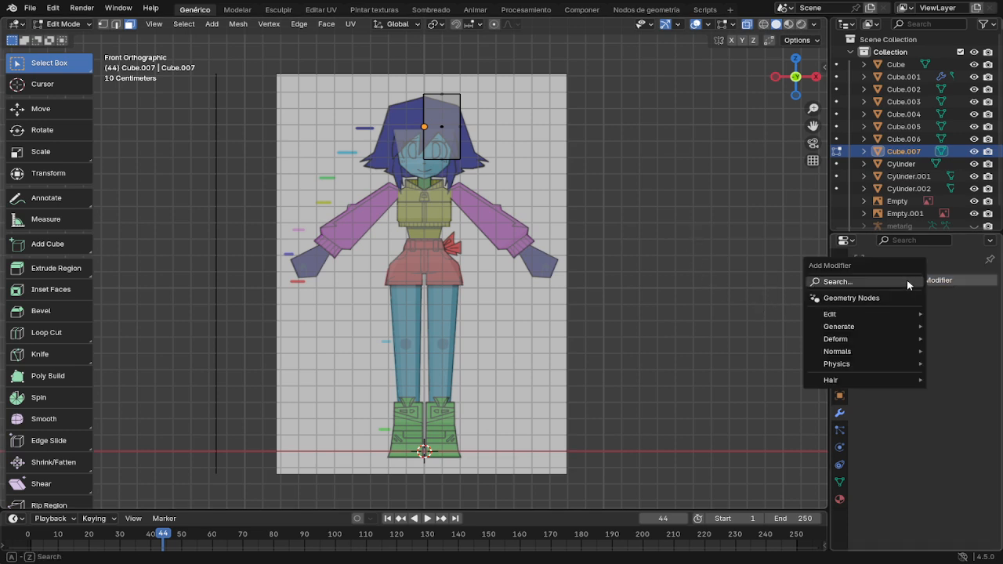
pyautogui.click(865, 281)
pyautogui.click(795, 309)
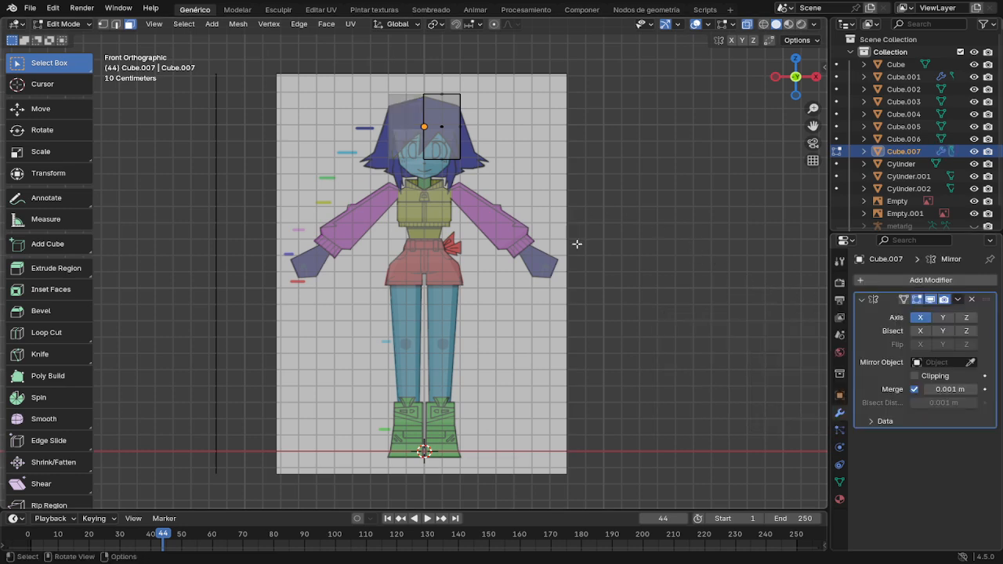
# Step: Raise all vertices of the half cube about 0.128 m along the Z axis
pyautogui.moveTo(628, 241); pyautogui.dragTo(564, 274, button='middle')
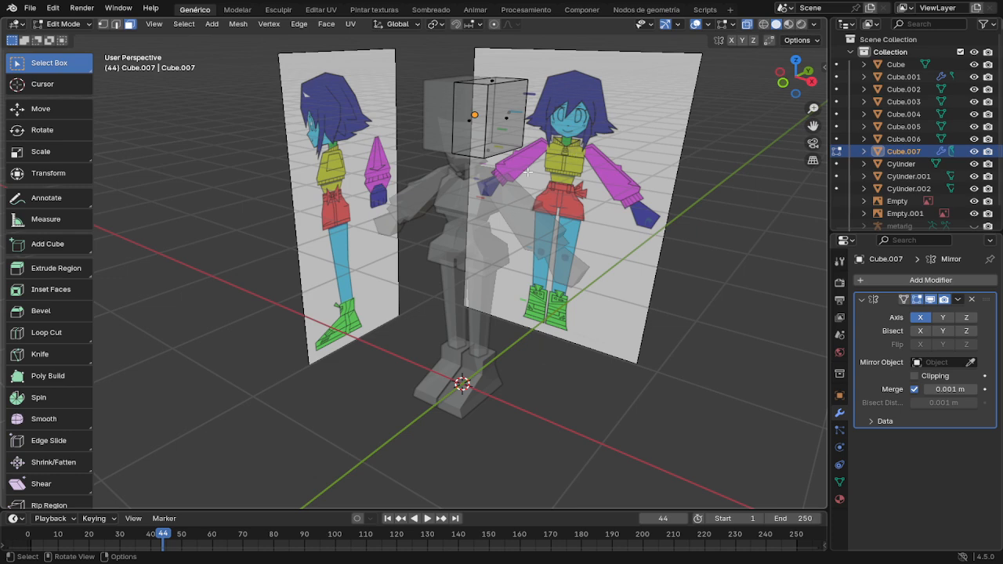
pyautogui.scroll(6, 501, 235)
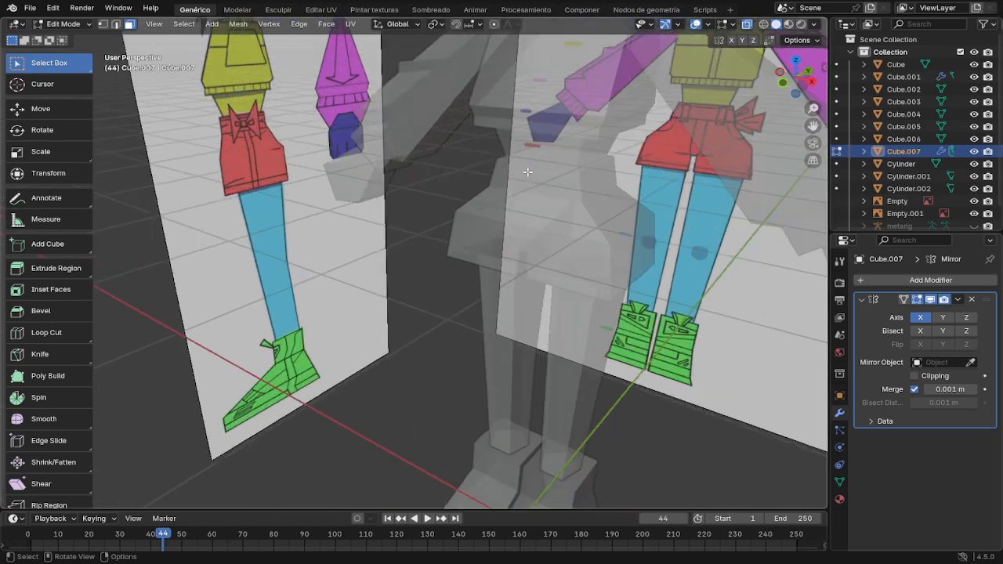
pyautogui.moveTo(611, 124); pyautogui.dragTo(623, 279, button='middle')
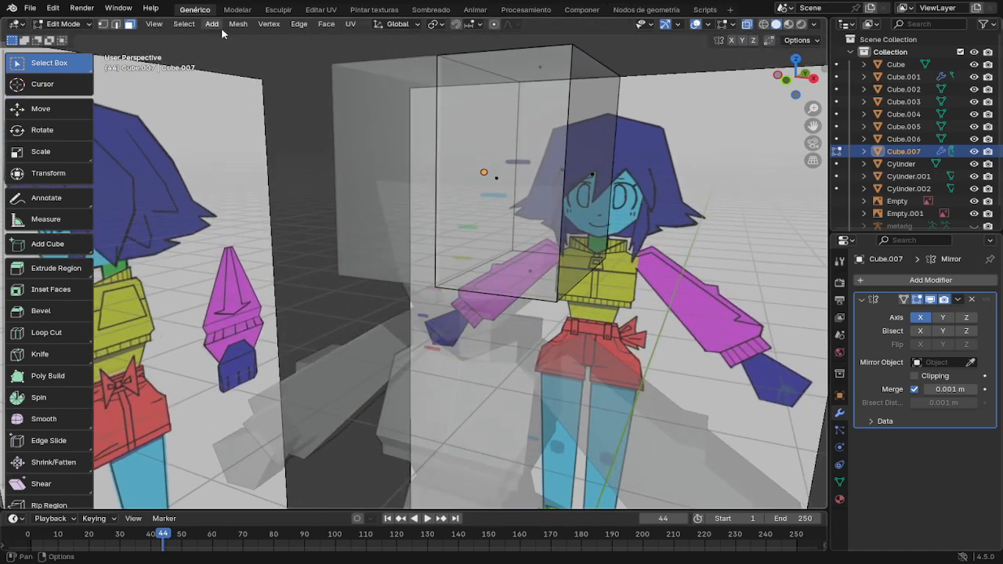
pyautogui.press('1')
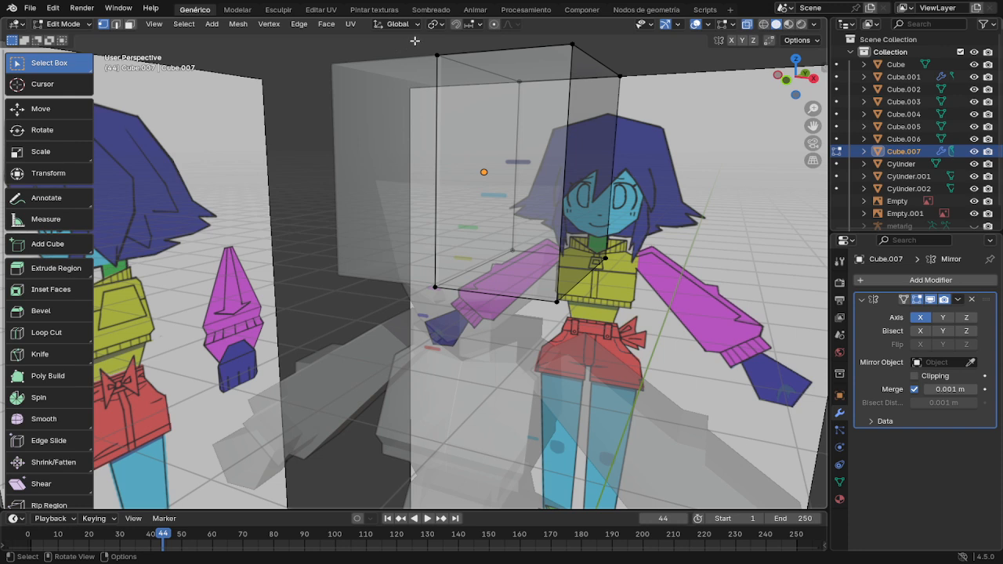
pyautogui.moveTo(414, 42); pyautogui.dragTo(702, 316)
pyautogui.press('g')
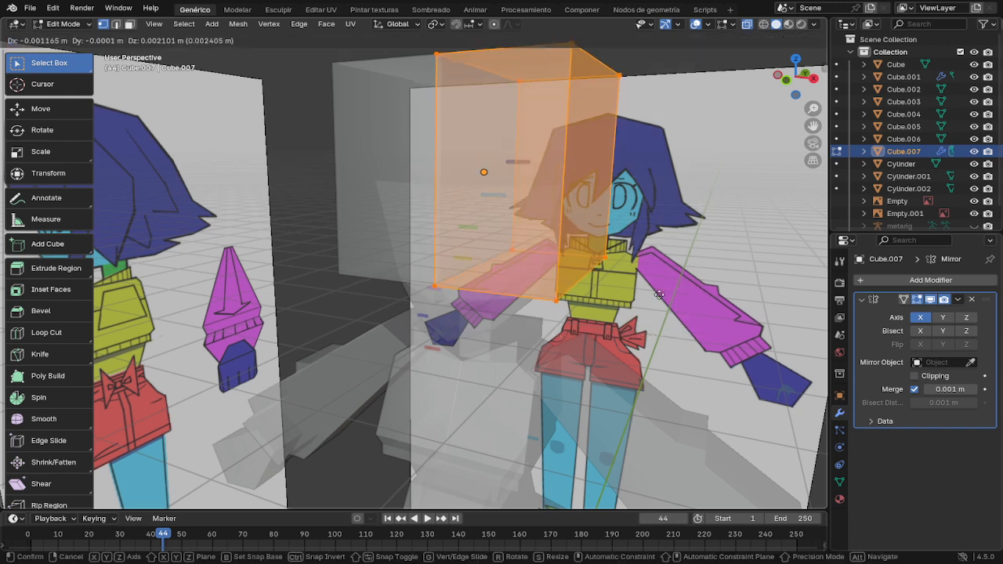
pyautogui.press('z')
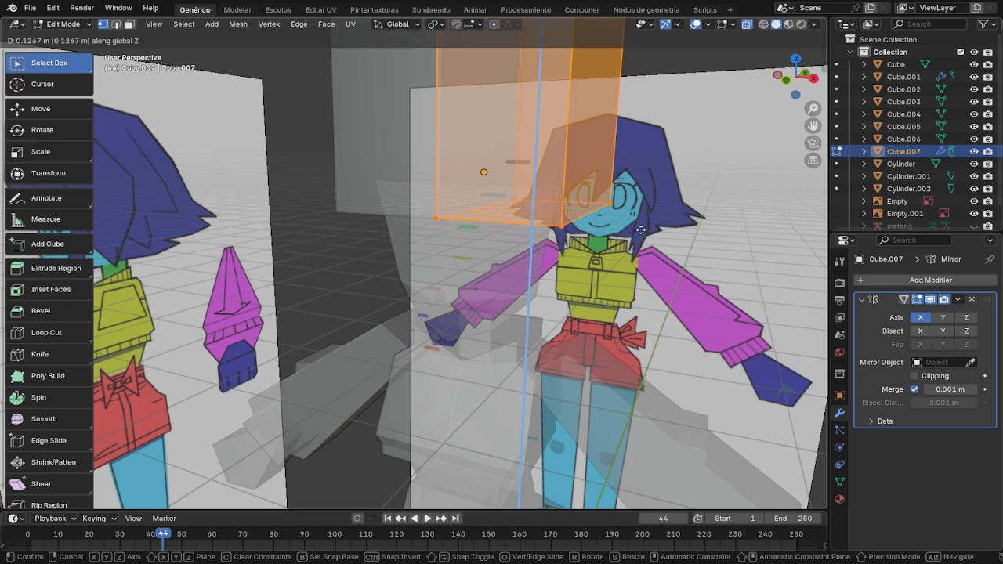
pyautogui.click(644, 231)
pyautogui.moveTo(635, 195); pyautogui.dragTo(629, 122, button='middle')
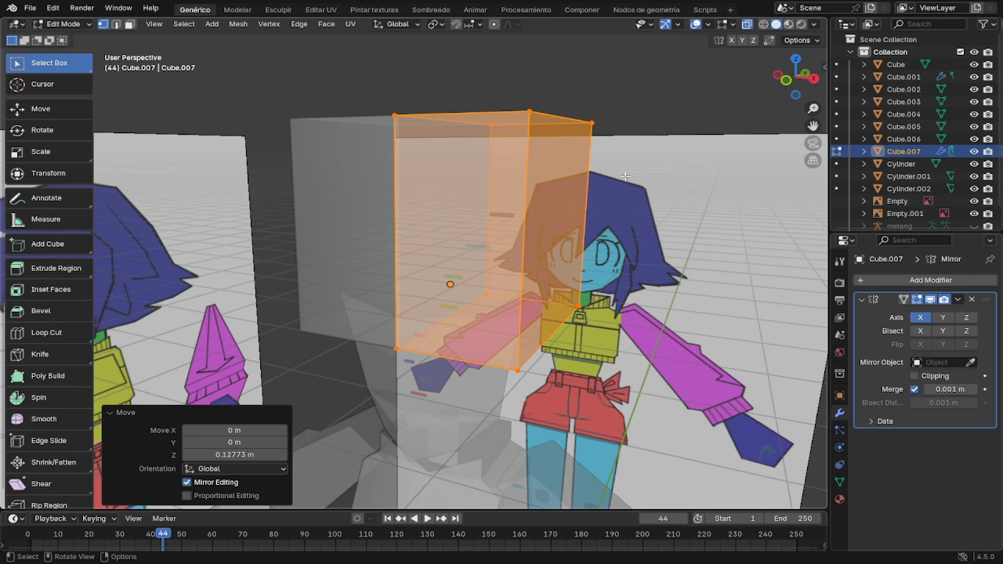
# Step: Add one vertical loop cut across the middle of the half cube's depth, running over its side, top and bottom faces
pyautogui.hotkey('alt', 'z')
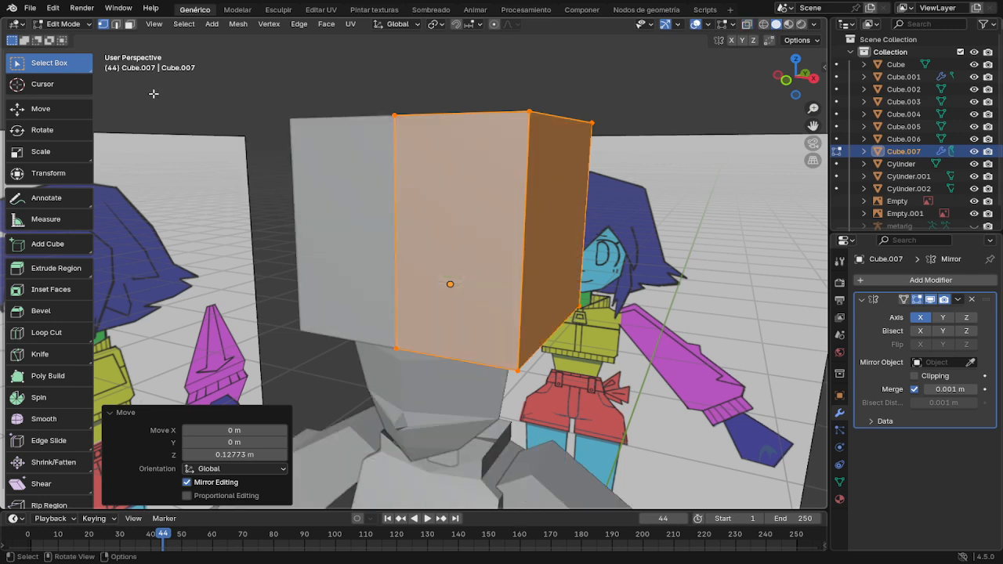
pyautogui.hotkey('alt', 'z')
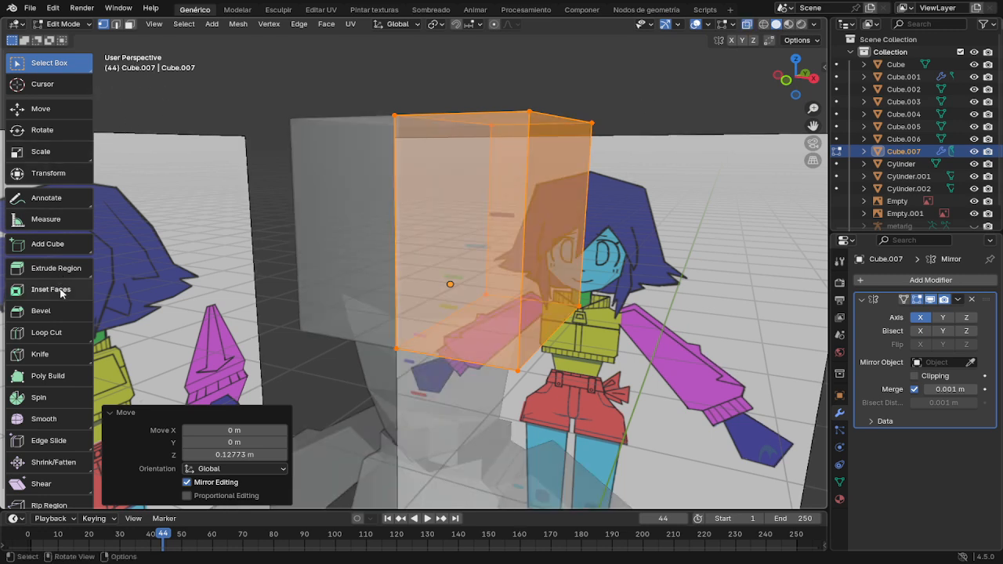
pyautogui.click(67, 334)
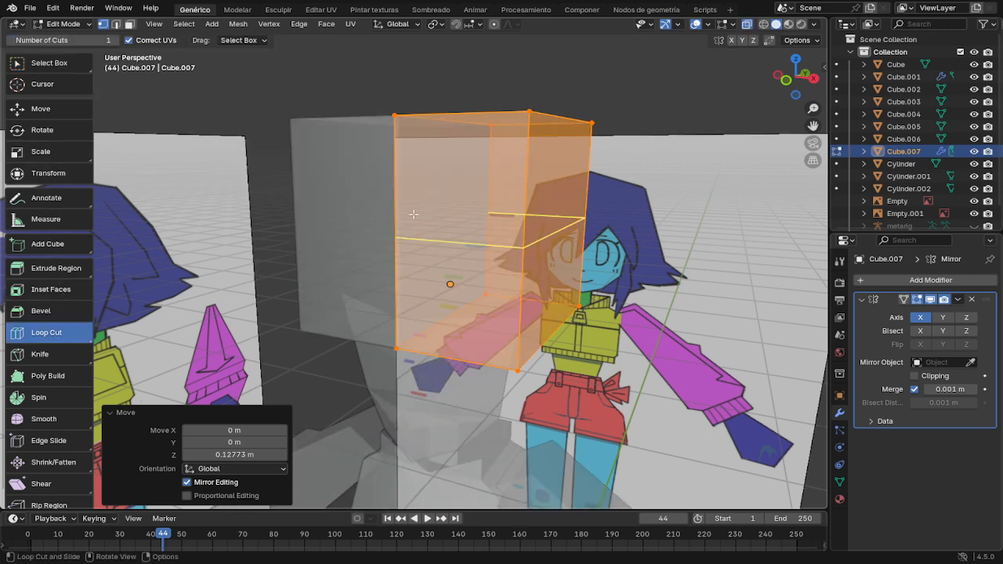
pyautogui.click(535, 221)
pyautogui.hotkey('ctrl', 'z')
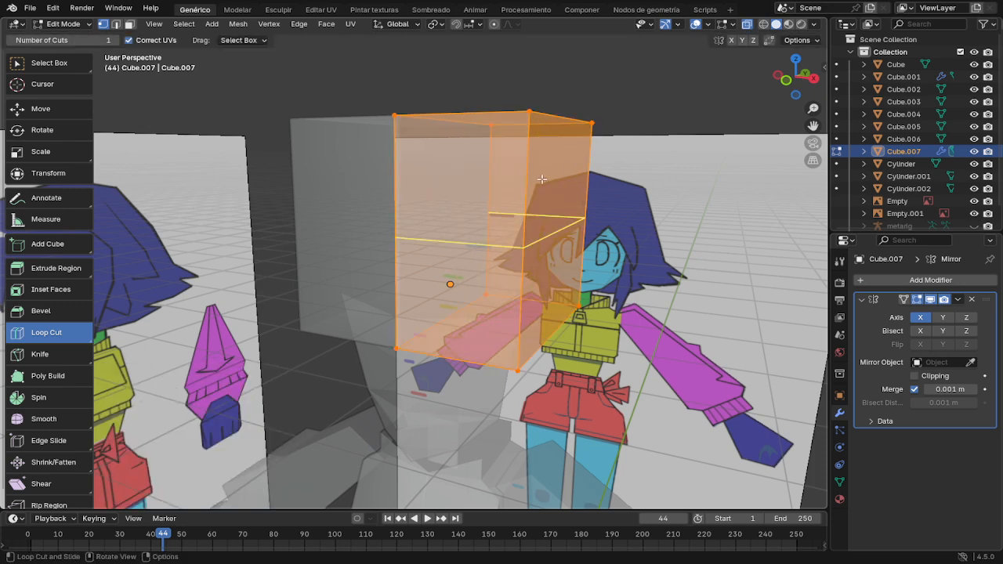
pyautogui.click(566, 115)
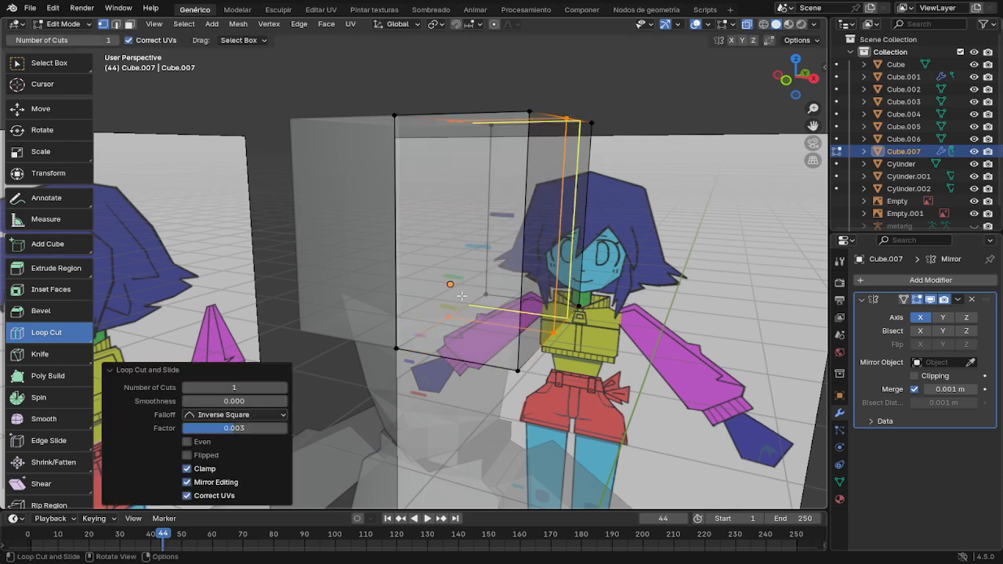
# Step: Lower the three outer top vertices of the half cube about 0.070 m along the Z axis
pyautogui.moveTo(463, 295); pyautogui.dragTo(593, 204, button='middle')
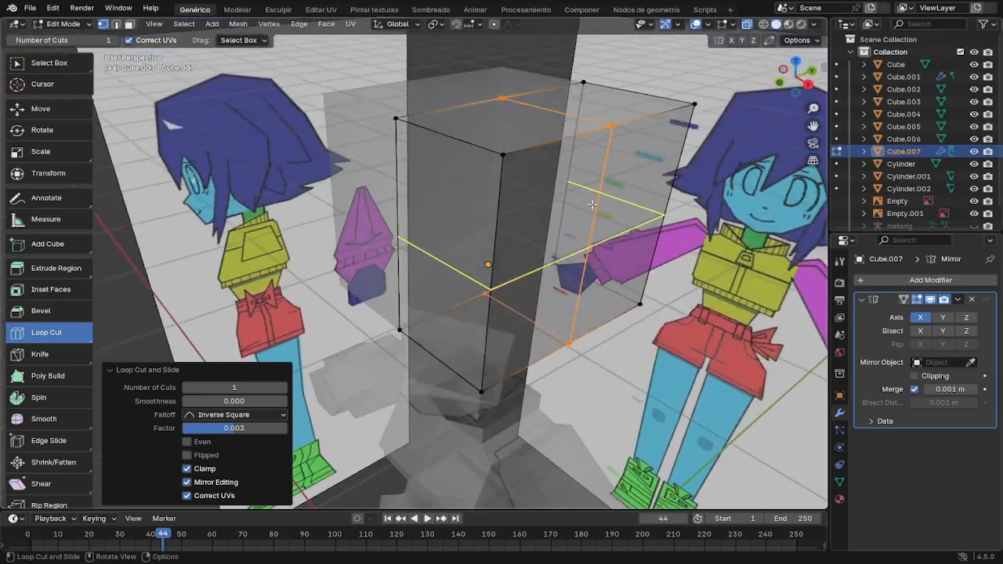
pyautogui.scroll(-1, 607, 155)
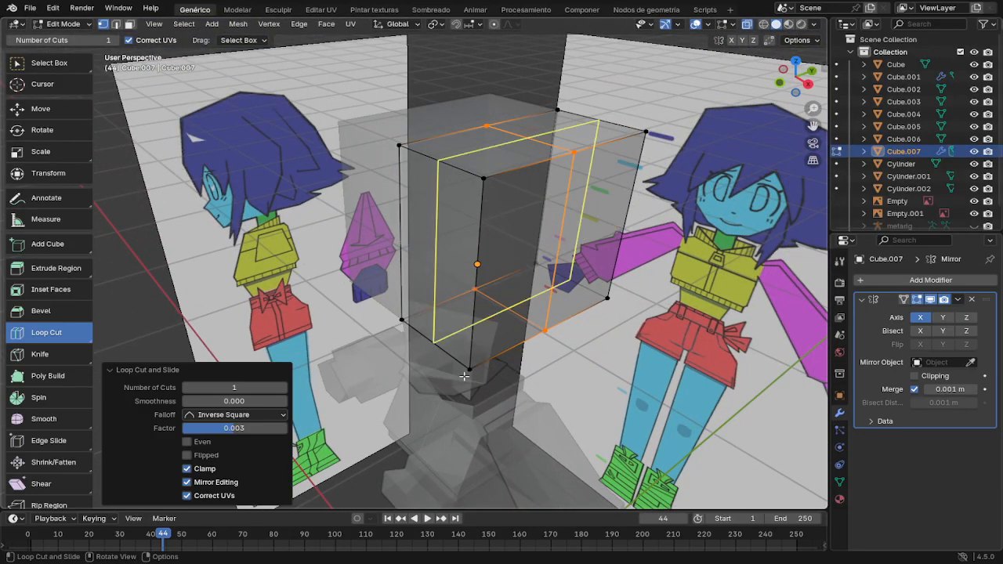
pyautogui.hotkey('alt', 'a')
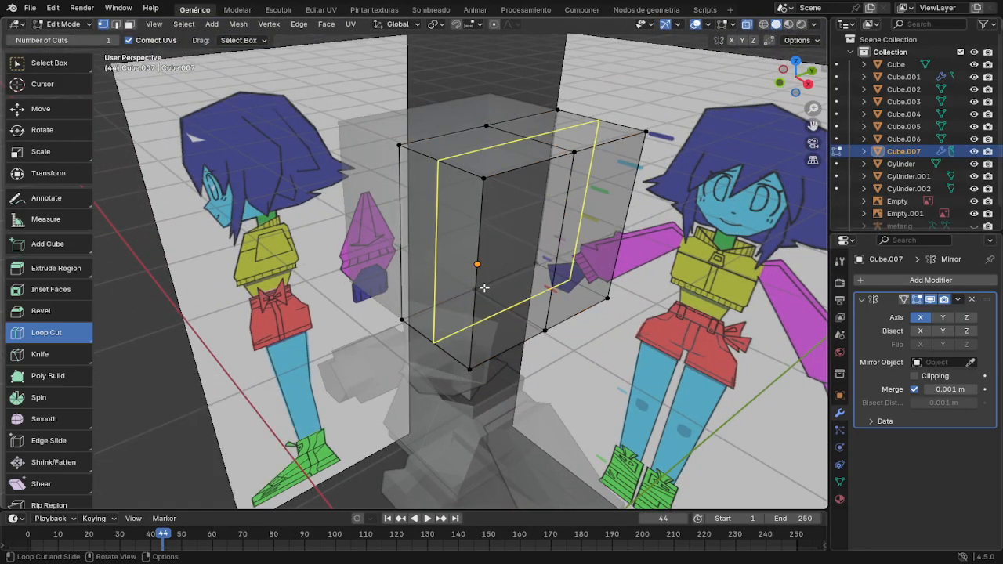
pyautogui.press('w')
pyautogui.click(486, 179)
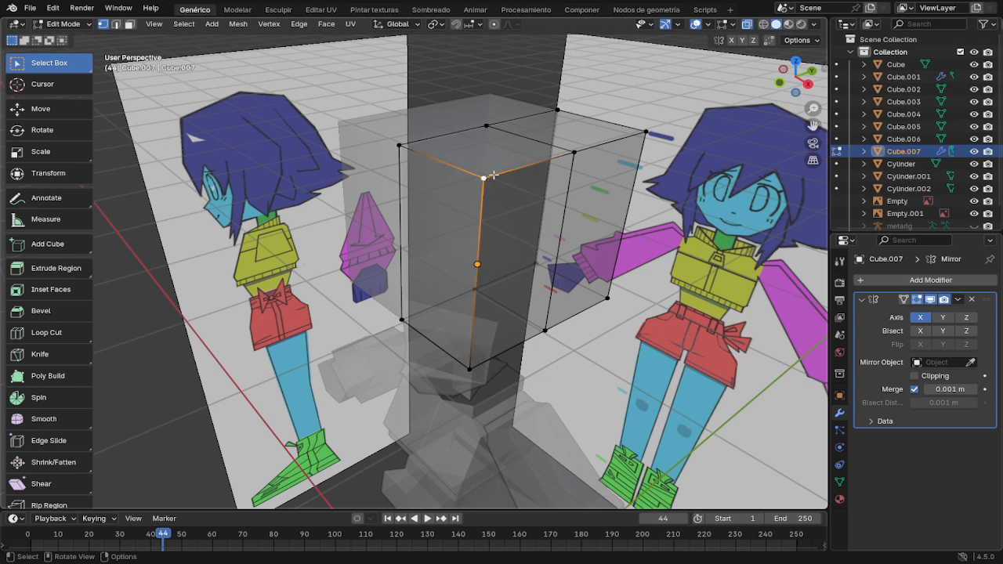
pyautogui.keyDown('shift'); pyautogui.click(574, 152); pyautogui.keyUp('shift')
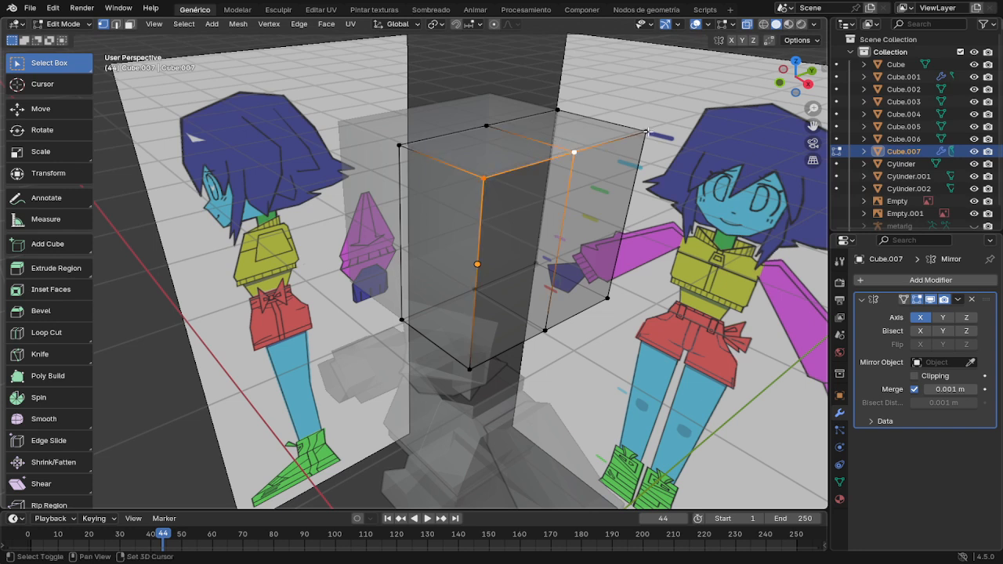
pyautogui.keyDown('shift'); pyautogui.click(646, 132); pyautogui.keyUp('shift')
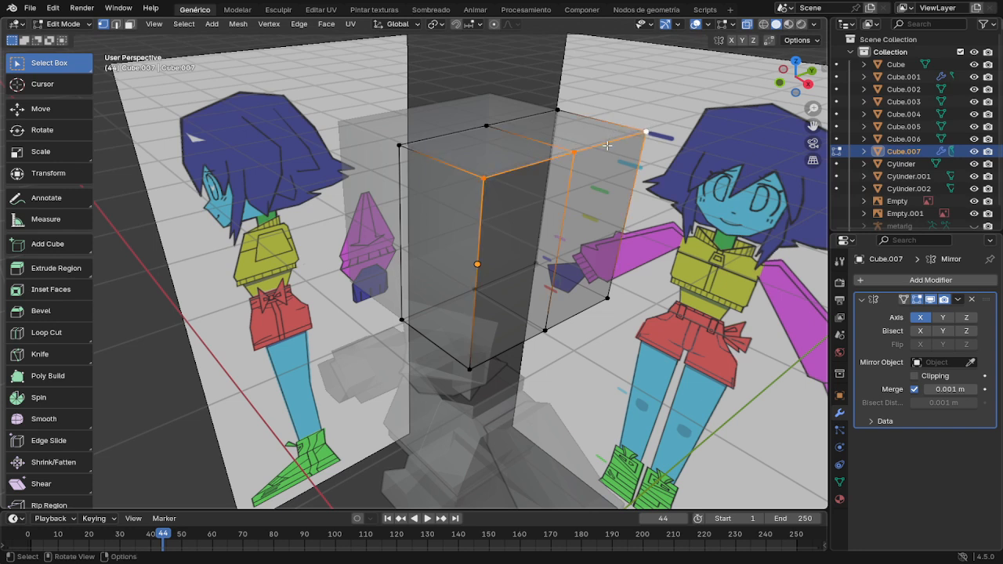
pyautogui.press('g')
pyautogui.press('z')
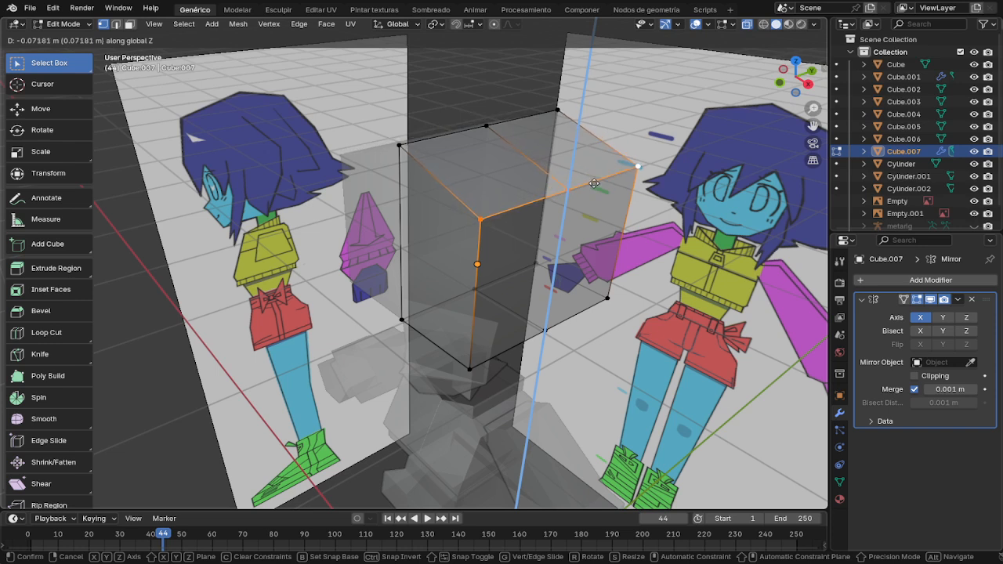
pyautogui.click(594, 185)
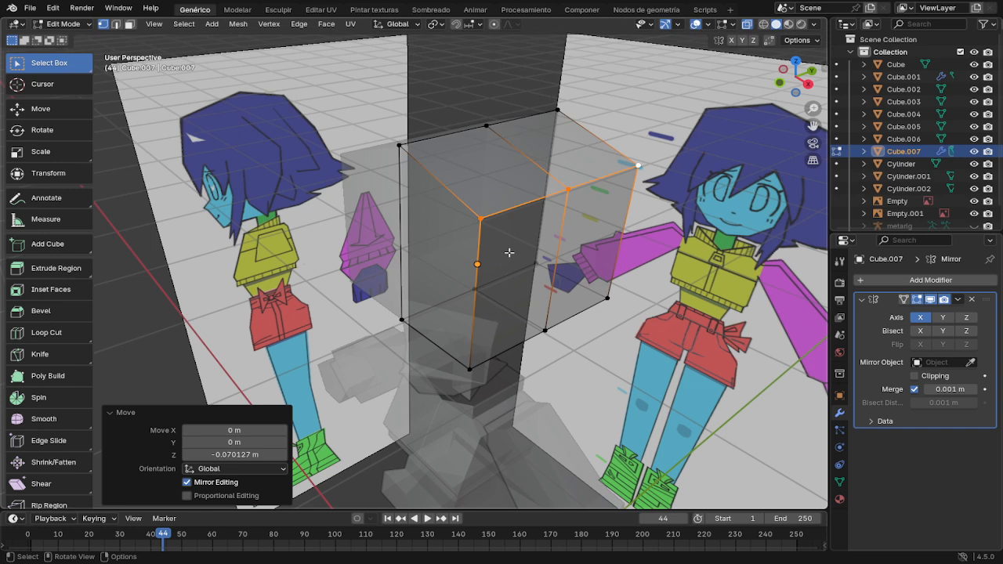
# Step: Add one horizontal loop cut around the half cube at the middle of its height
pyautogui.click(482, 218)
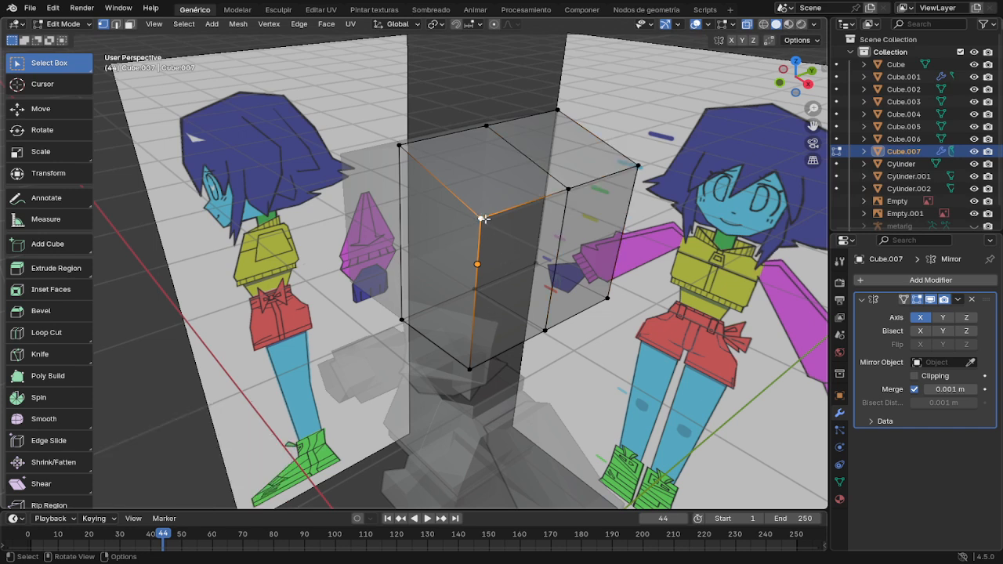
pyautogui.keyDown('shift'); pyautogui.click(479, 286); pyautogui.keyUp('shift')
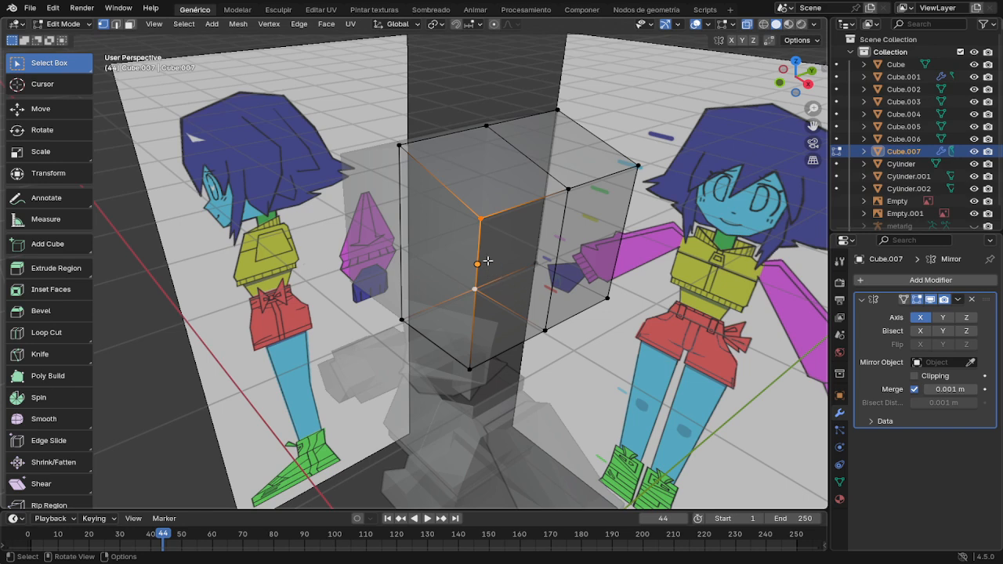
pyautogui.moveTo(509, 262)
pyautogui.mouseDown(button='middle')
pyautogui.moveTo(512, 277)
pyautogui.moveTo(498, 263)
pyautogui.mouseUp(button='middle')
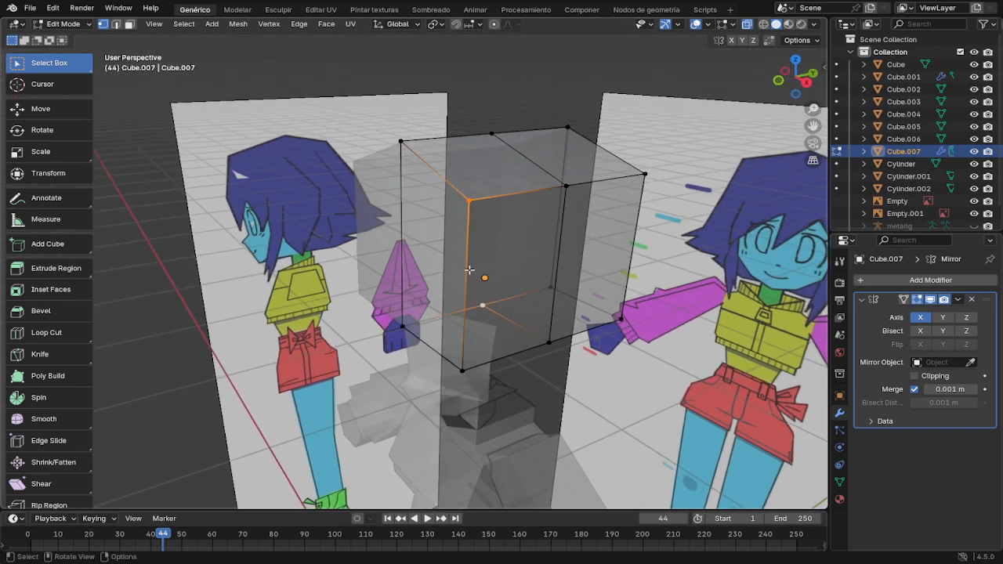
pyautogui.click(69, 334)
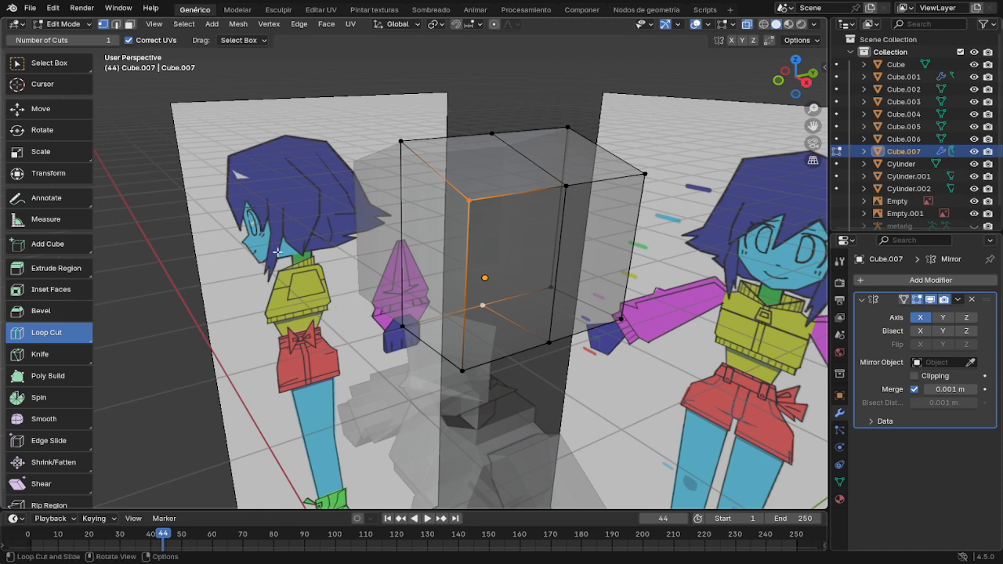
pyautogui.click(496, 268)
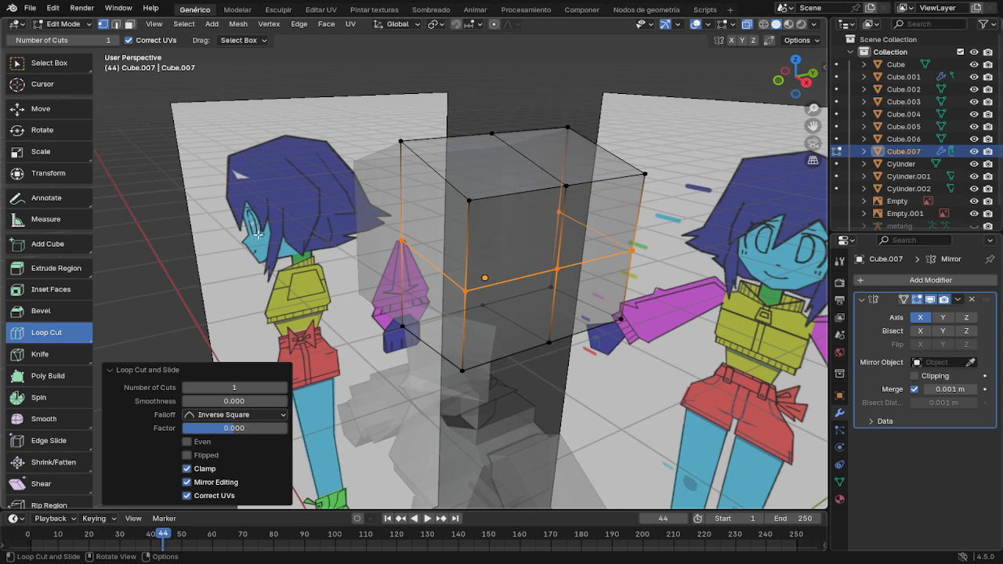
pyautogui.press('w')
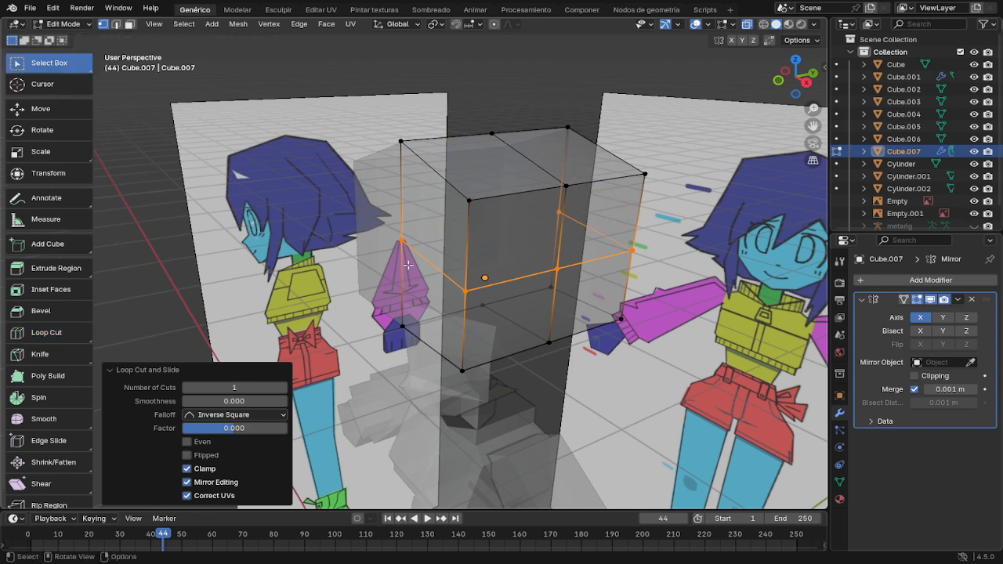
pyautogui.keyDown('shift'); pyautogui.click(470, 201); pyautogui.keyUp('shift')
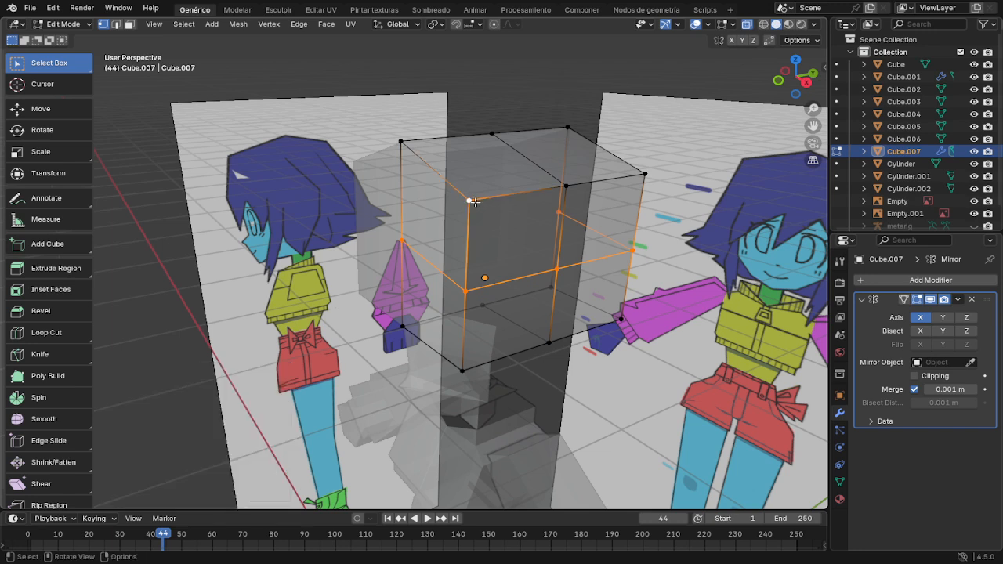
pyautogui.press('g')
pyautogui.press('y')
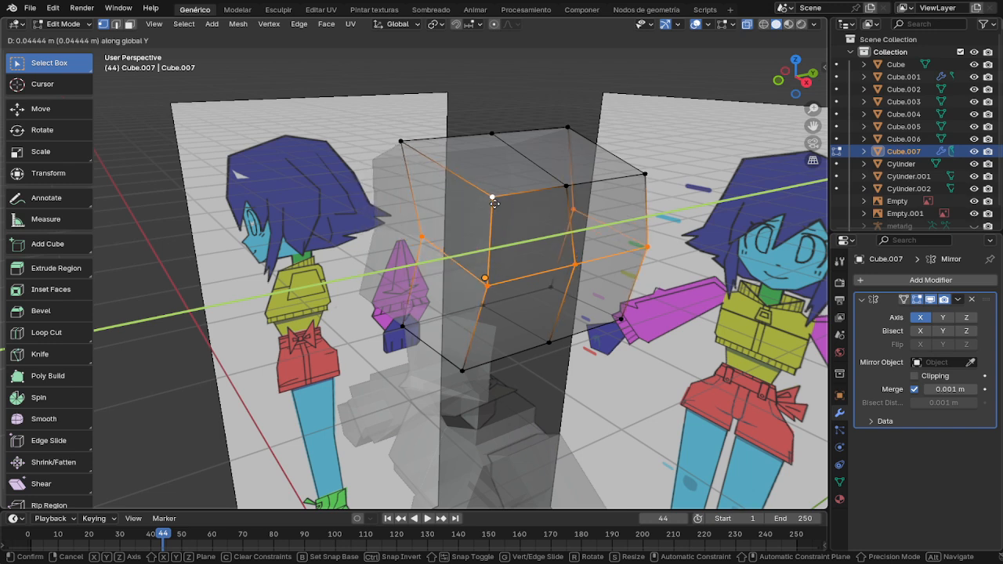
pyautogui.rightClick(482, 205)
pyautogui.hotkey('alt', 'a')
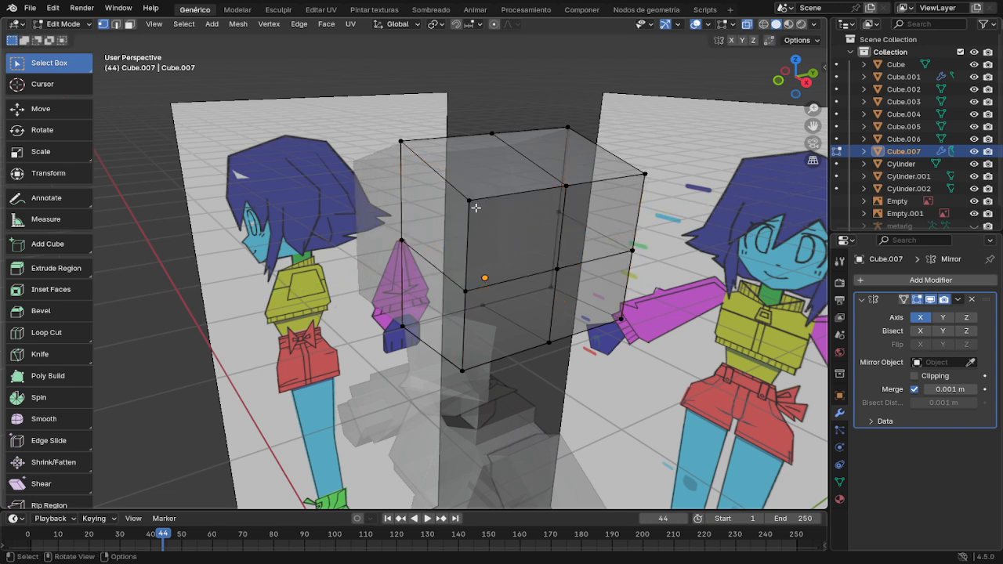
# Step: Move the top and middle vertices of the front outer corner about 0.045 m backward along the Y axis
pyautogui.click(469, 202)
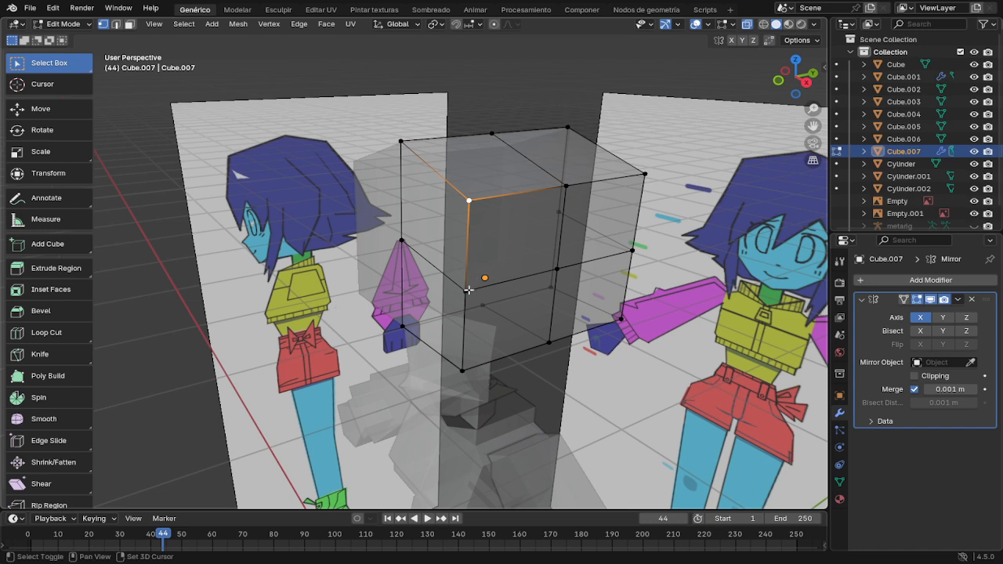
pyautogui.keyDown('shift'); pyautogui.click(466, 290); pyautogui.keyUp('shift')
pyautogui.press('g')
pyautogui.press('y')
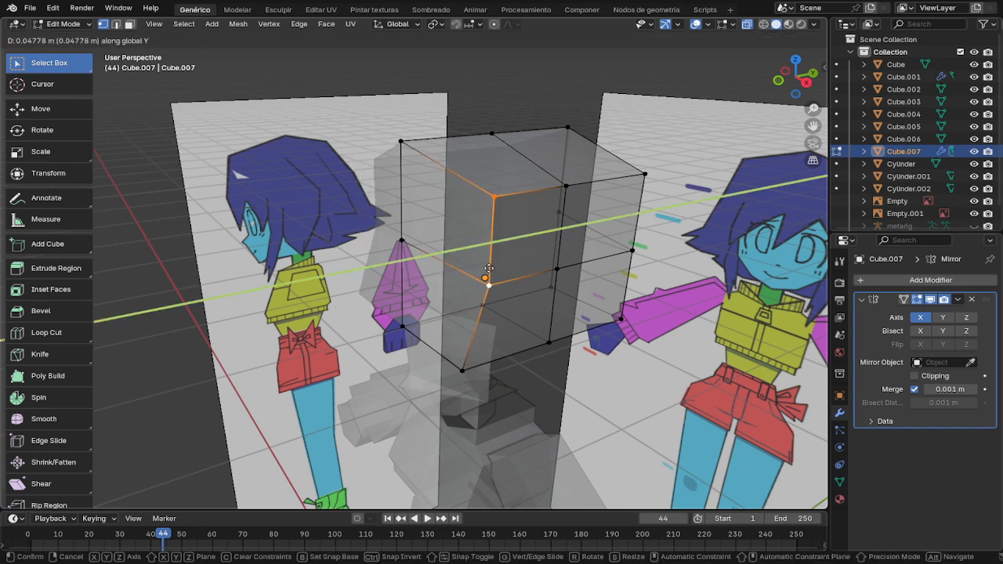
pyautogui.click(489, 268)
# Step: Turn off X-ray and move the rear outer corner's top and middle vertices about 0.052 m forward along the Y axis
pyautogui.moveTo(522, 239)
pyautogui.mouseDown(button='middle')
pyautogui.moveTo(493, 245)
pyautogui.moveTo(515, 230)
pyautogui.mouseUp(button='middle')
pyautogui.hotkey('alt', 'z')
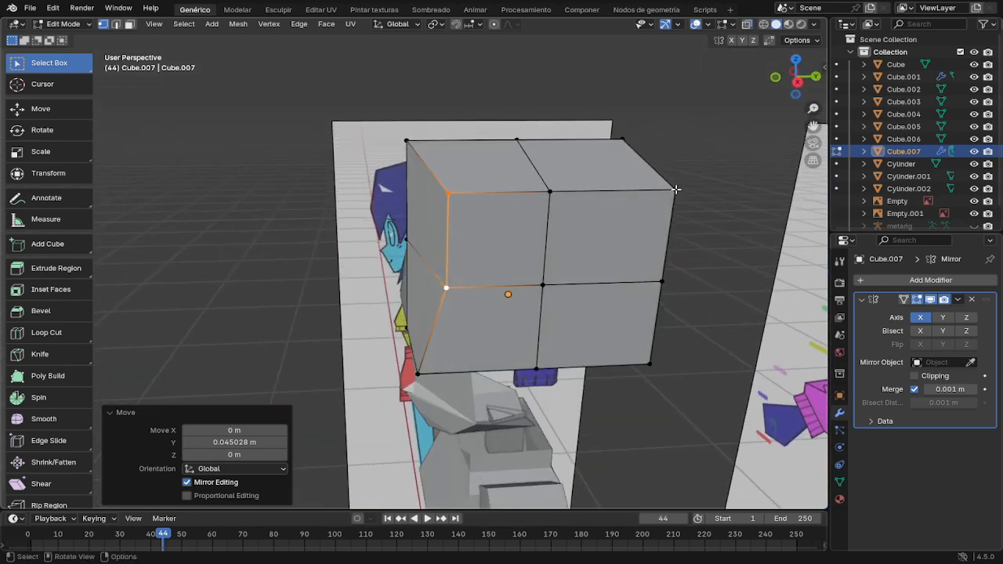
pyautogui.click(675, 190)
pyautogui.keyDown('shift'); pyautogui.click(662, 280); pyautogui.keyUp('shift')
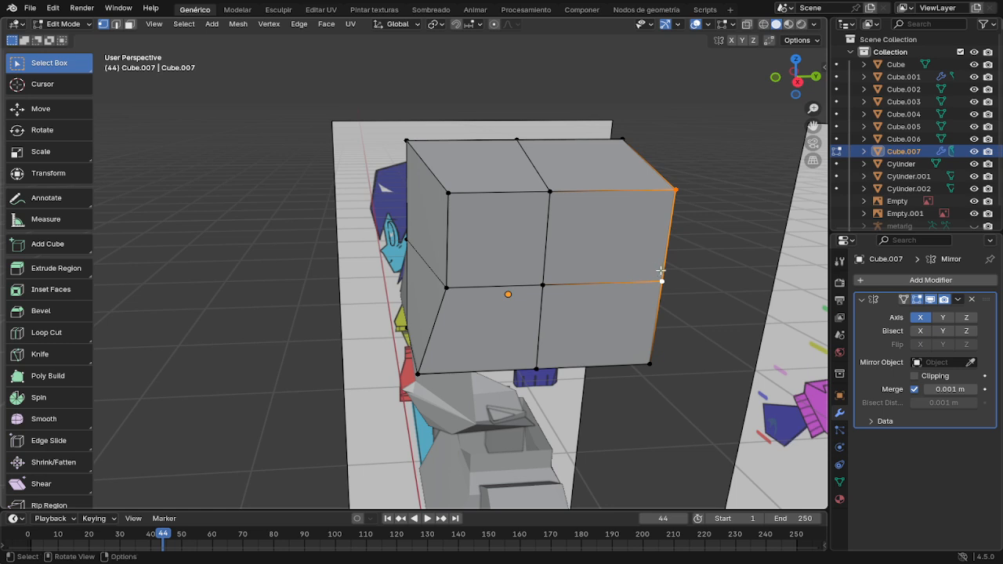
pyautogui.press('g')
pyautogui.press('y')
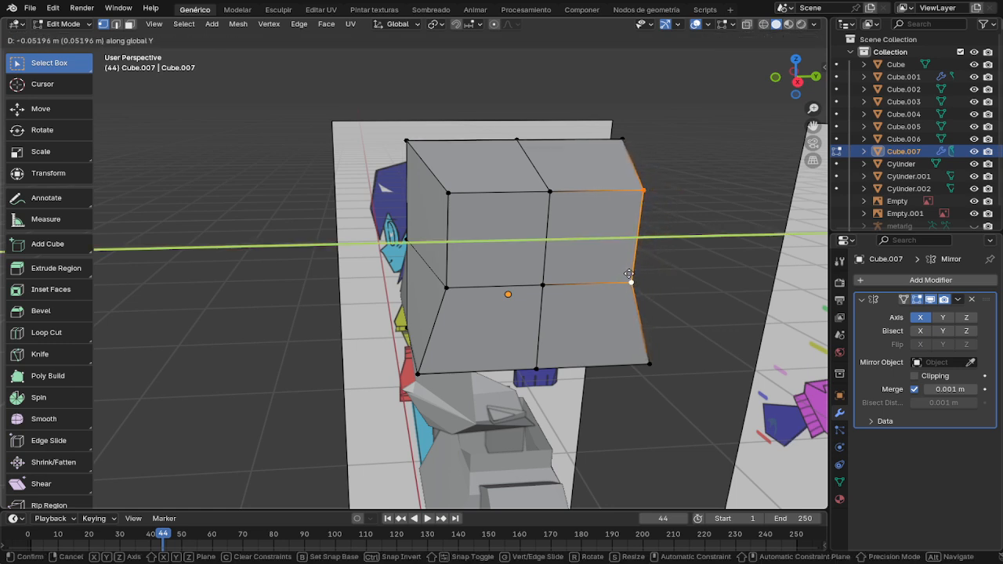
pyautogui.click(629, 274)
# Step: In right side view with X-ray, move the whole mesh about 0.142 m down and 0.010 m forward onto the reference hair
pyautogui.moveTo(631, 274); pyautogui.dragTo(575, 219, button='middle')
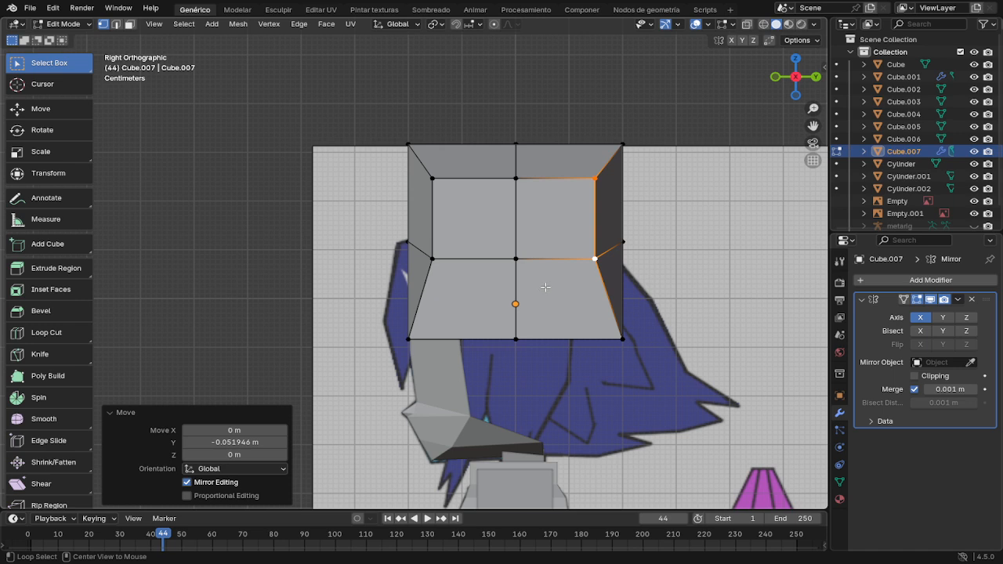
pyautogui.hotkey('alt', 'z')
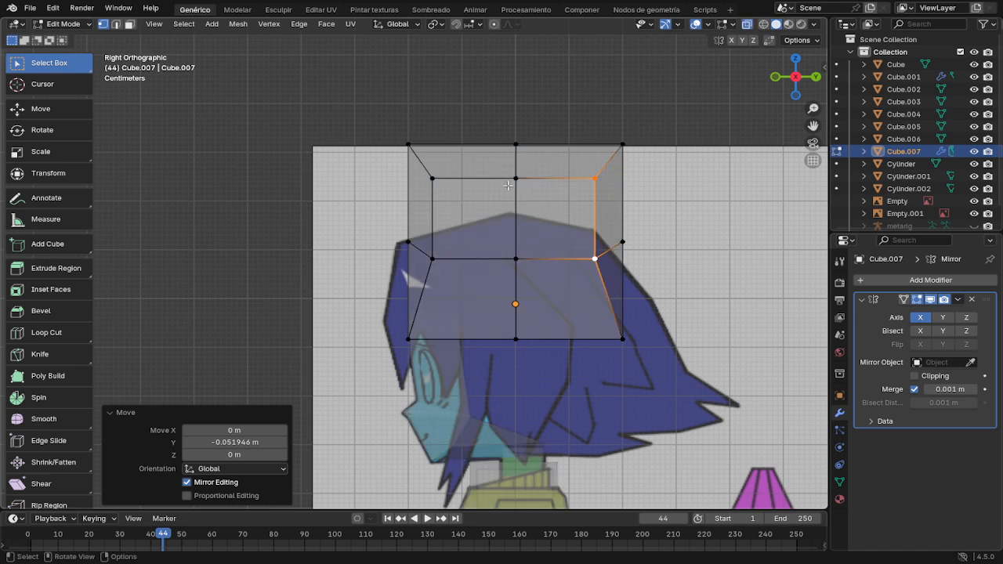
pyautogui.hotkey('alt', 'a')
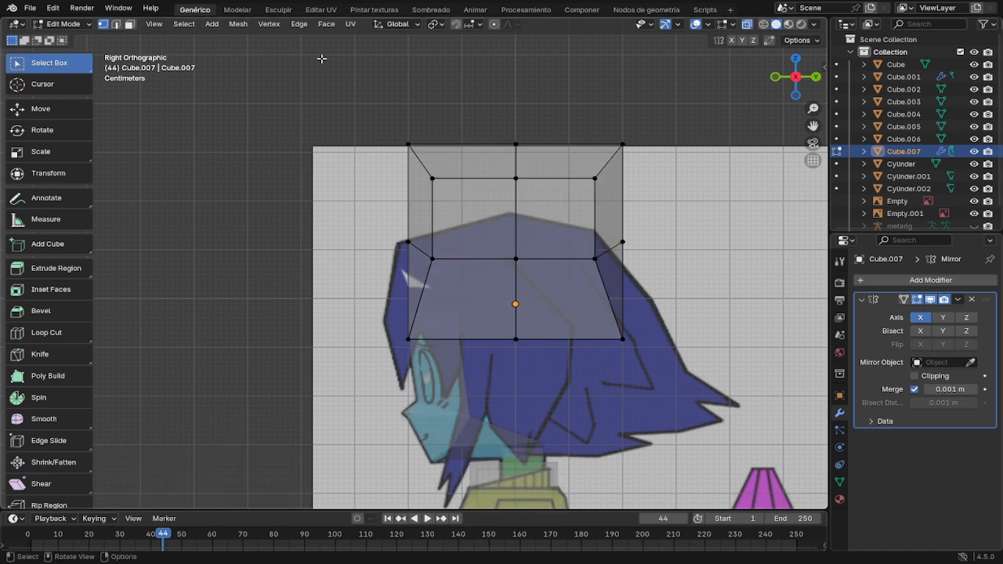
pyautogui.press('a')
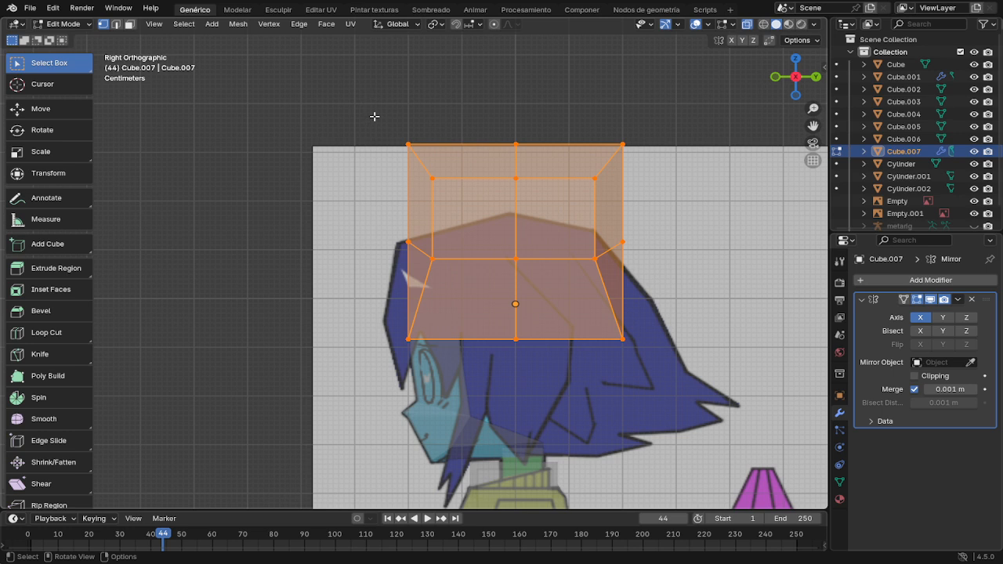
pyautogui.press('g')
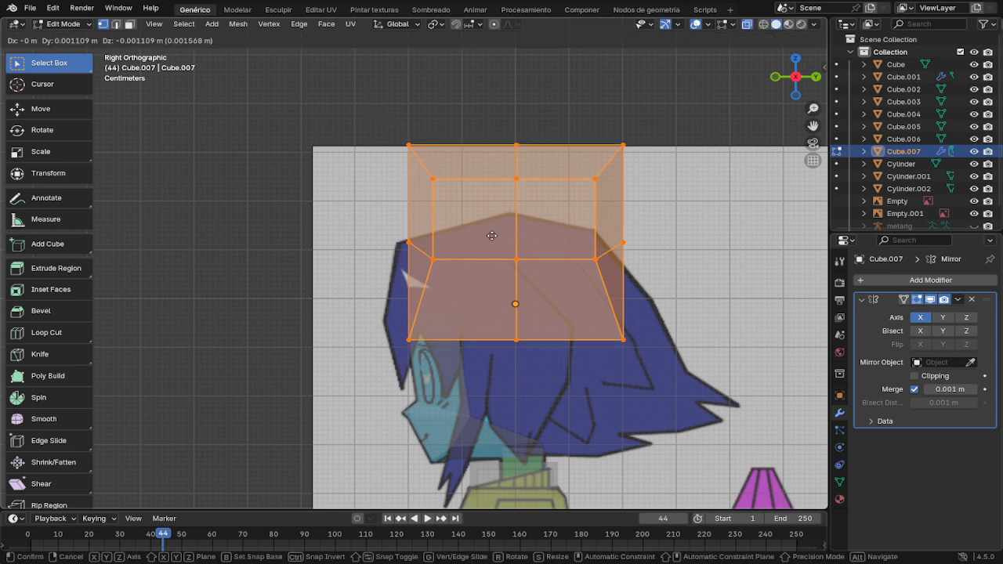
pyautogui.click(487, 304)
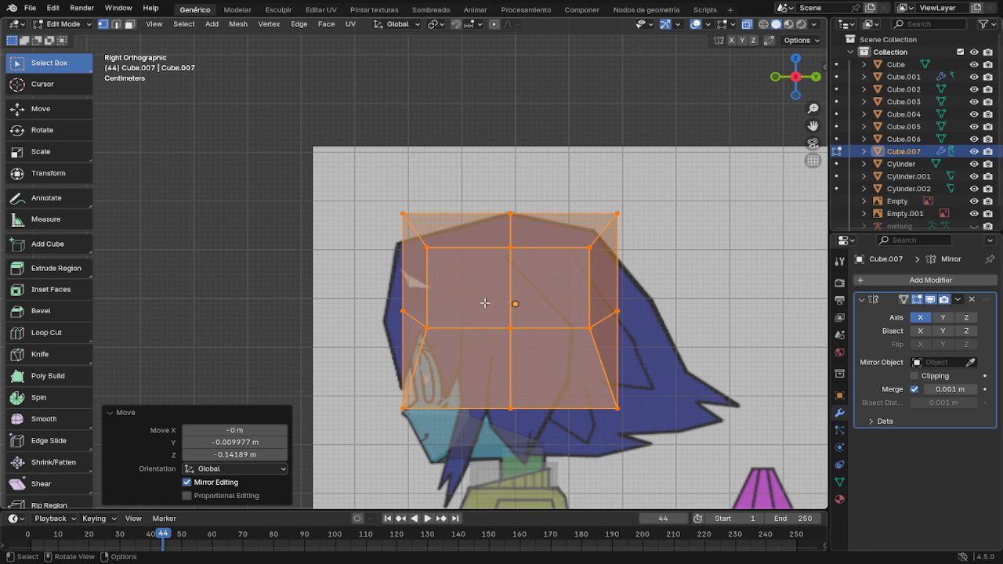
# Step: Fit the top centreline corners to the hair outline: front about 0.008 m forward, 0.061 m down; rear about 0.041 m forward, 0.034 m down
pyautogui.click(375, 202)
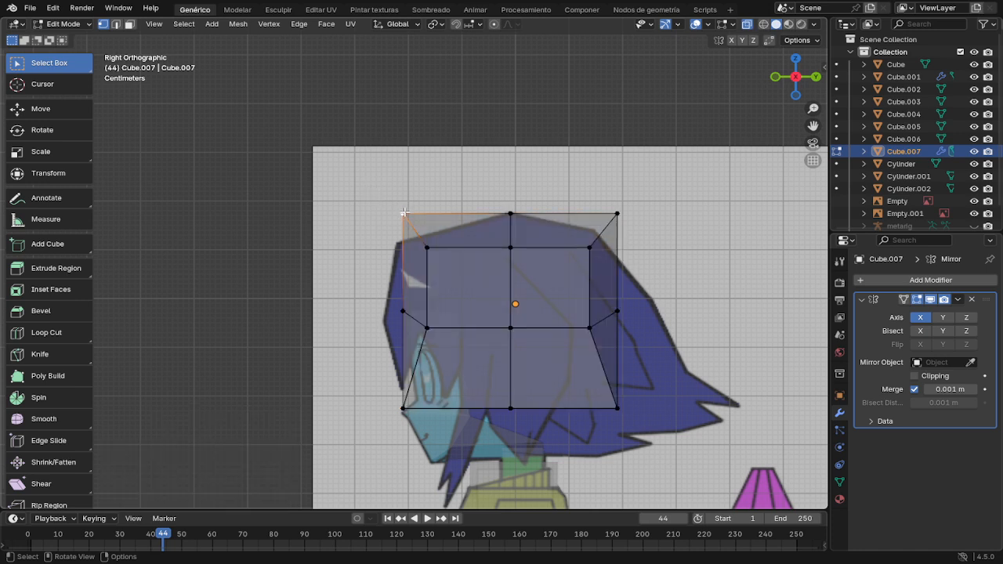
pyautogui.press('g')
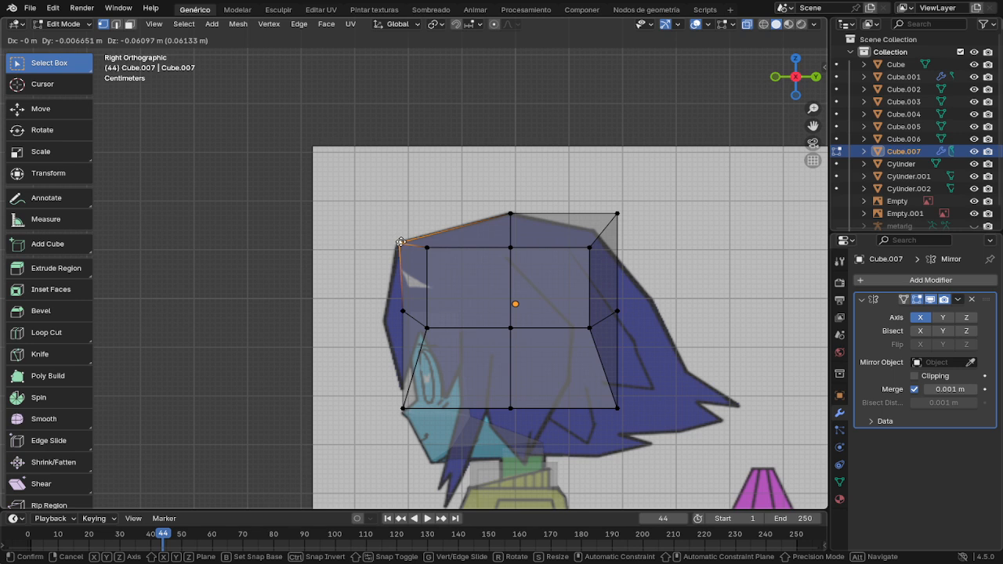
pyautogui.click(399, 243)
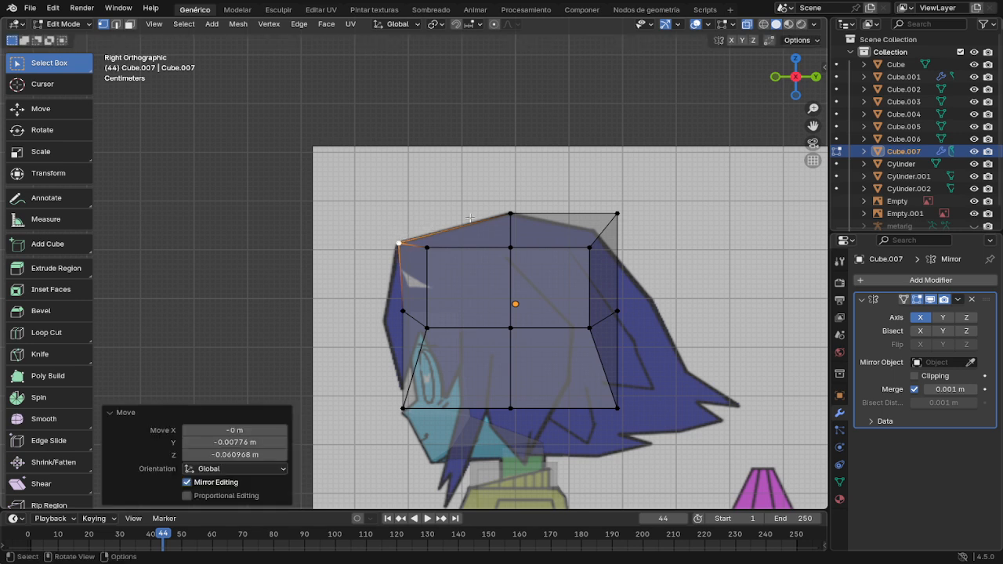
pyautogui.click(616, 212)
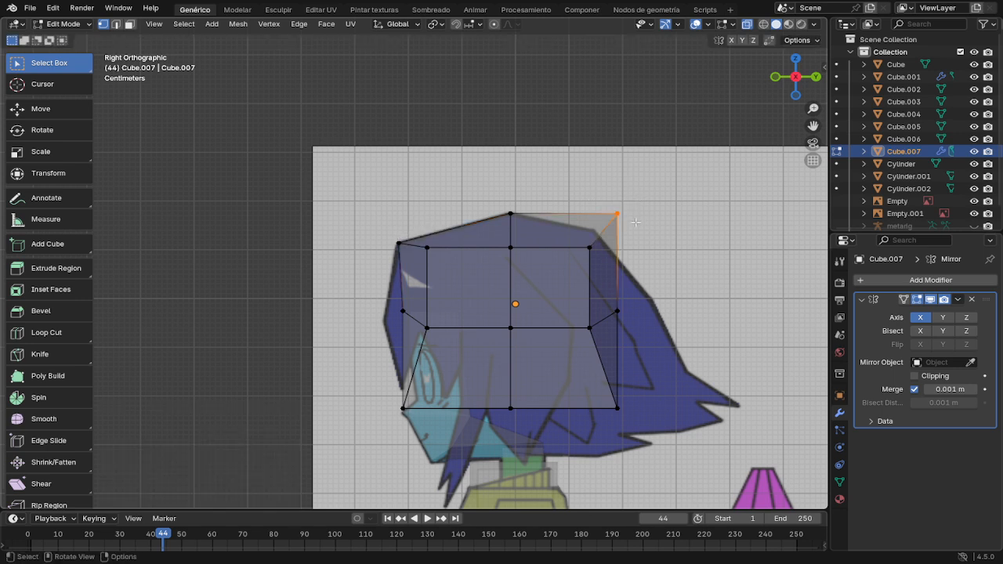
pyautogui.press('g')
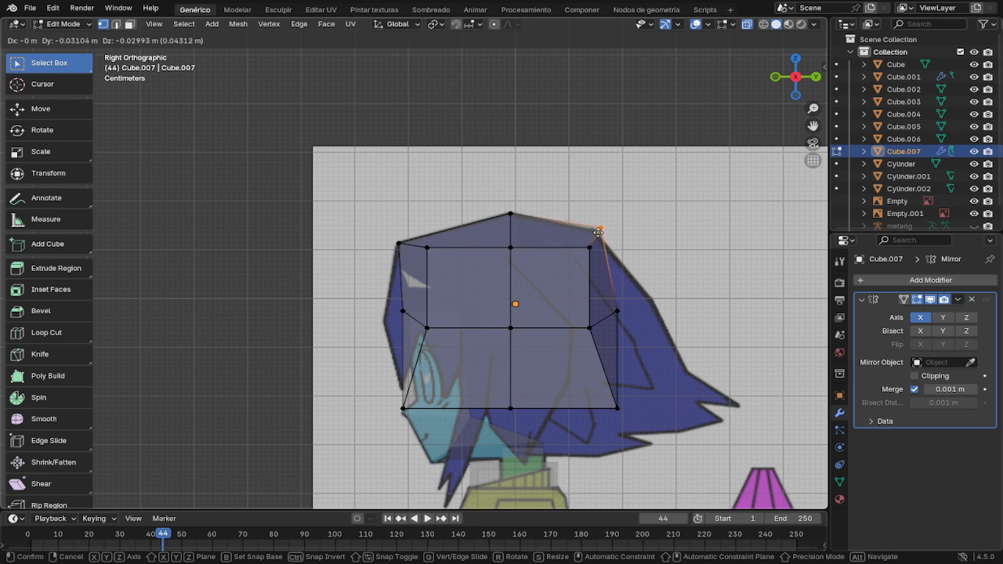
pyautogui.click(595, 235)
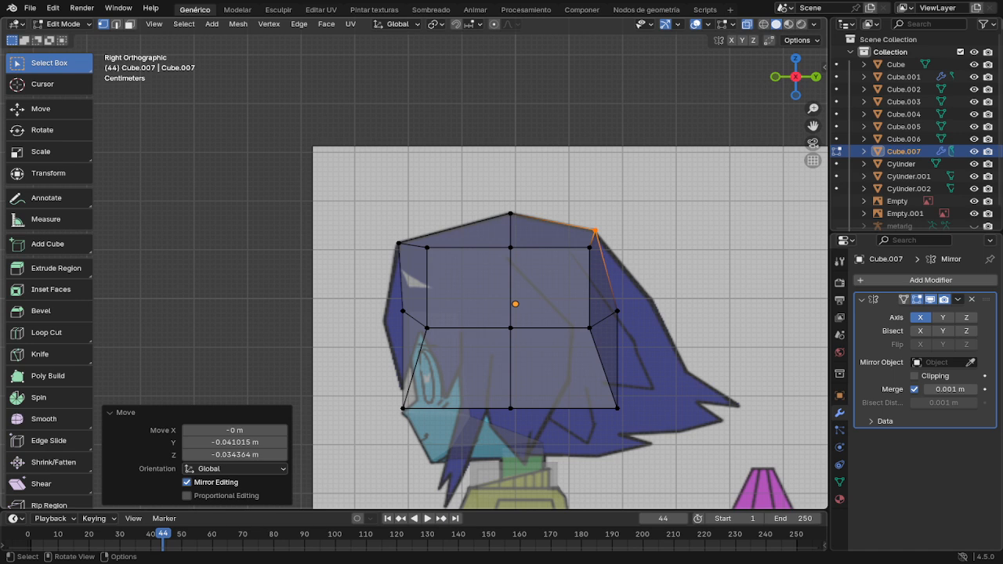
# Step: Fit the mid-height centreline vertices to the hair outline: front about 0.034 m forward, 0.019 m down; rear about 0.060 m backward, 0.023 m up
pyautogui.click(402, 311)
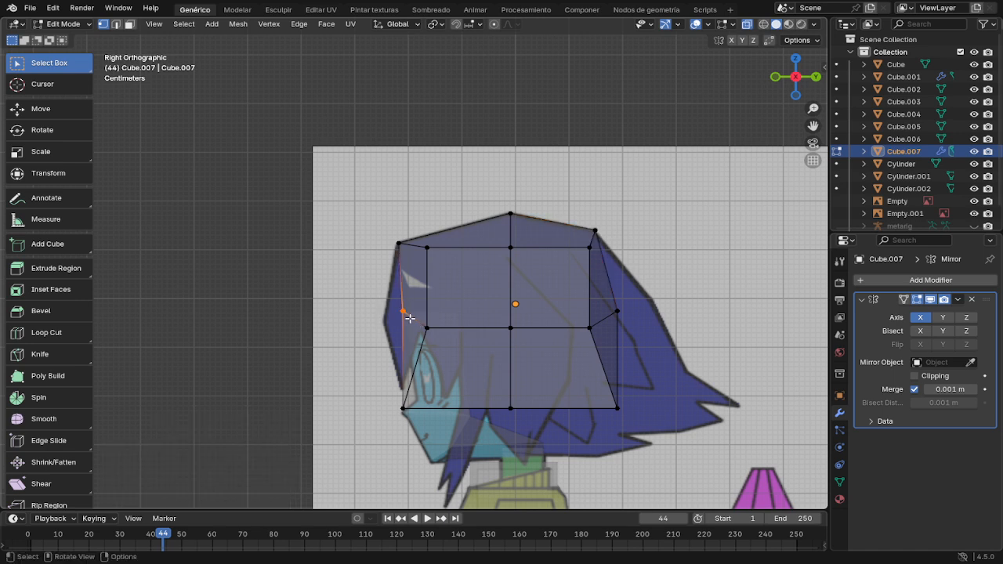
pyautogui.press('g')
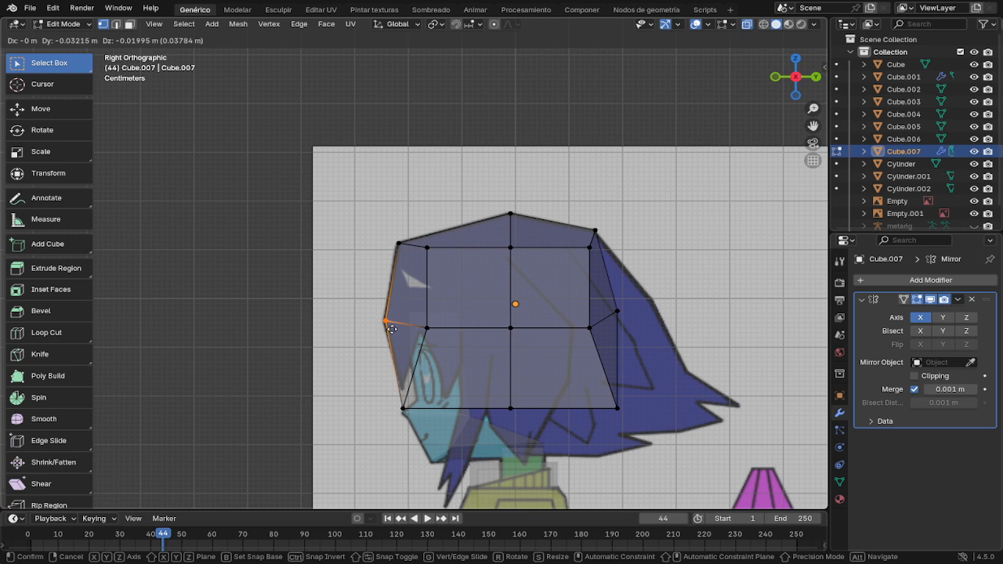
pyautogui.click(391, 328)
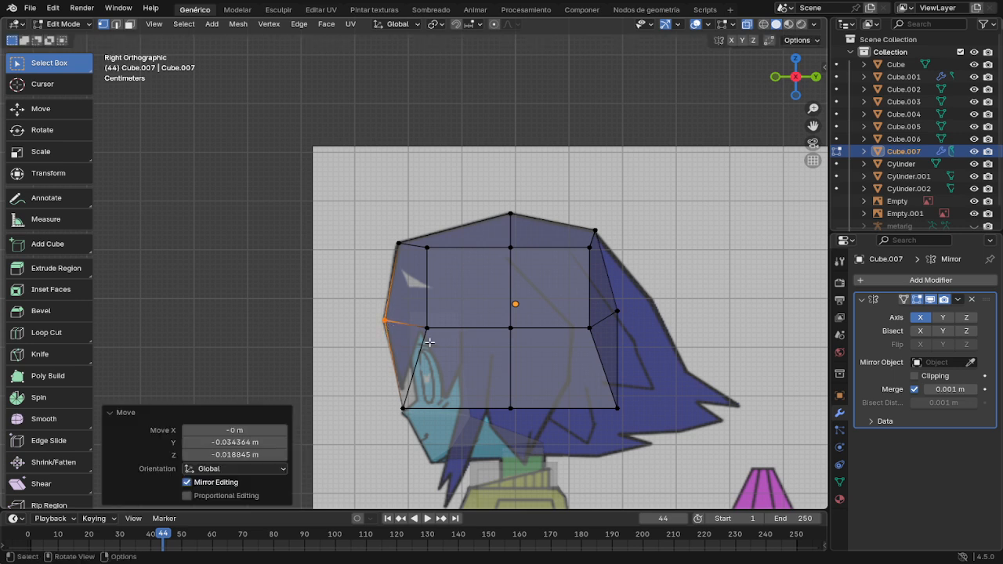
pyautogui.click(617, 306)
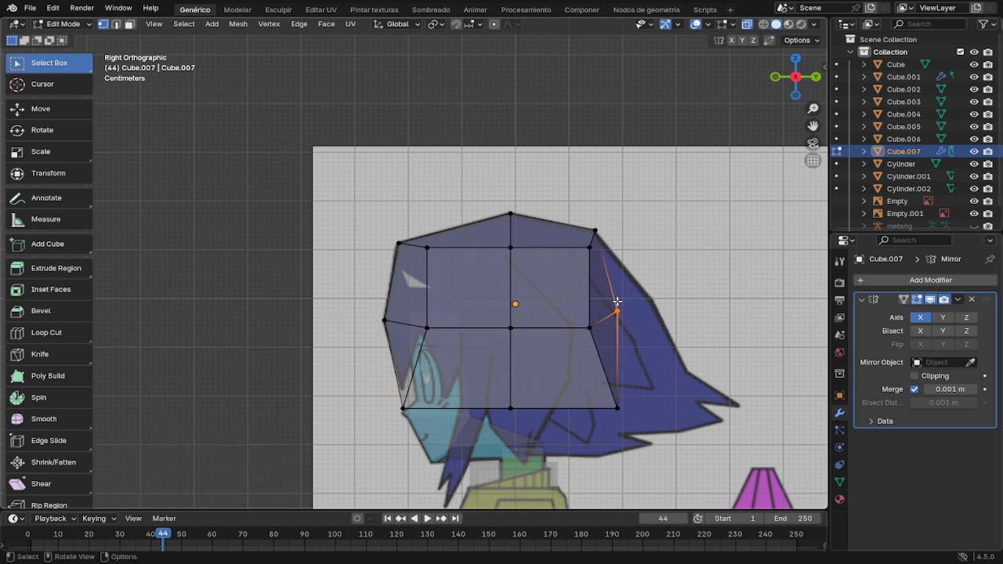
pyautogui.press('g')
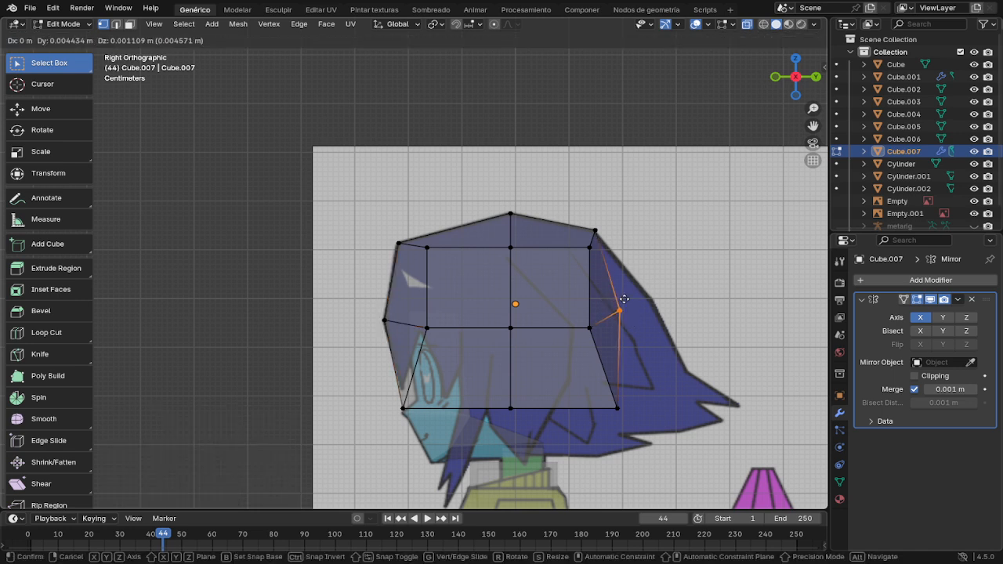
pyautogui.click(651, 288)
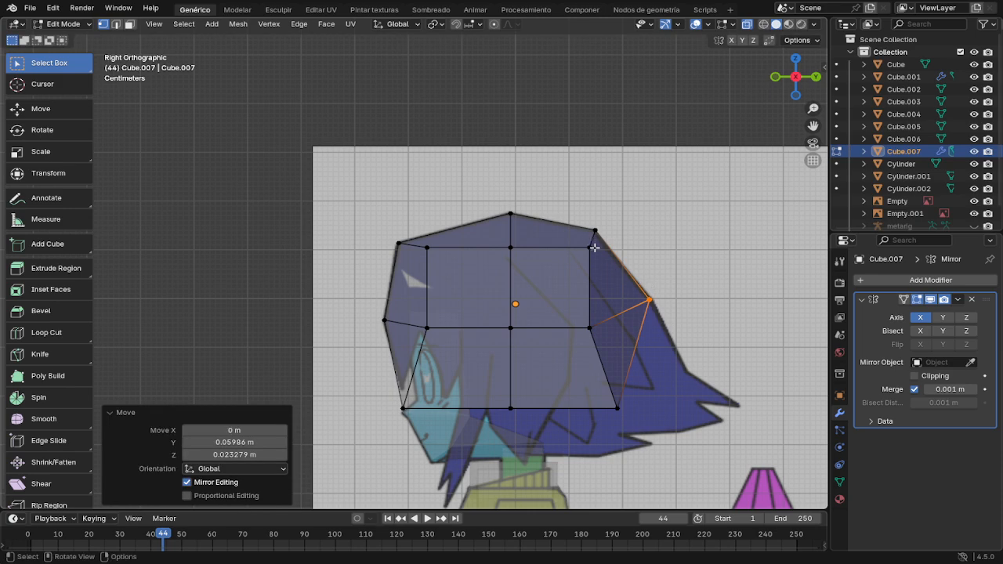
# Step: In front view without X-ray, try moving the front outer top corner about 0.012 m inward and 0.012 m up
pyautogui.hotkey('alt', 'z')
pyautogui.moveTo(552, 263); pyautogui.dragTo(615, 274, button='middle')
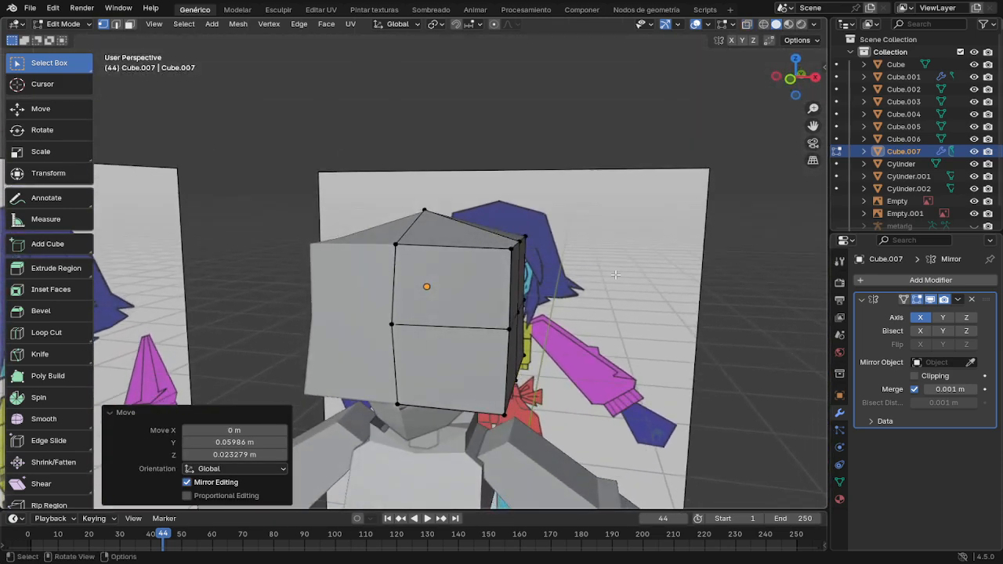
pyautogui.press('KP_1')
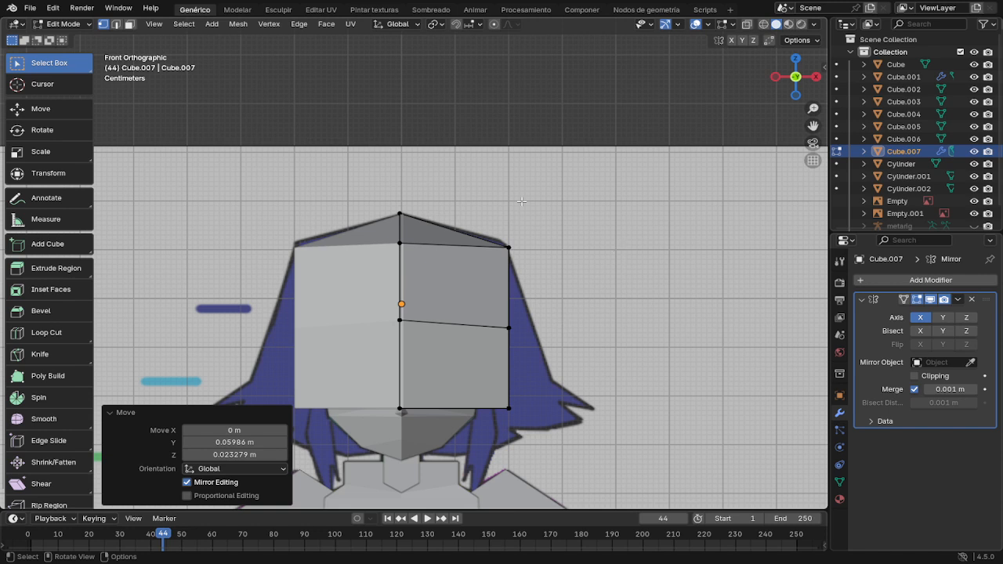
pyautogui.click(506, 248)
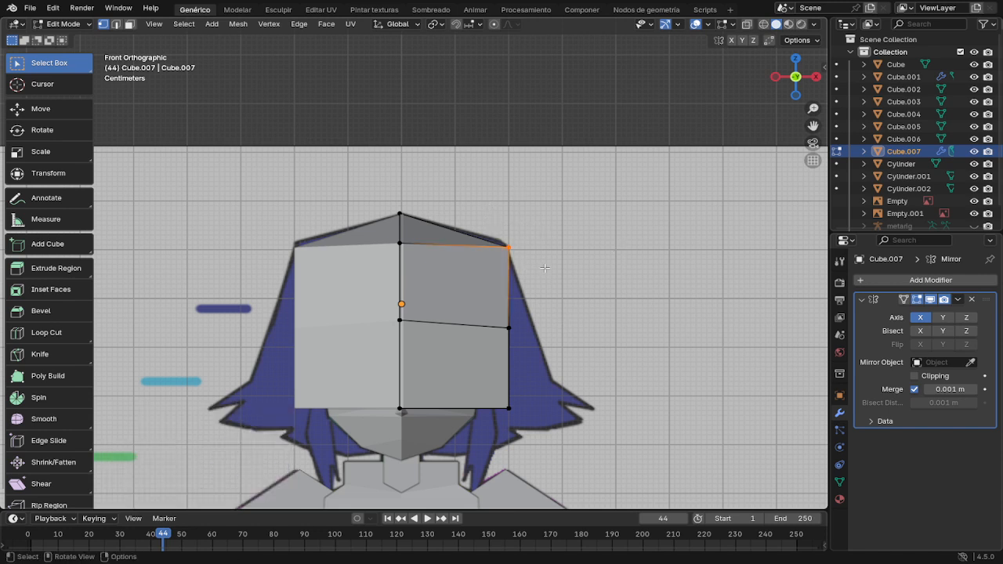
pyautogui.press('g')
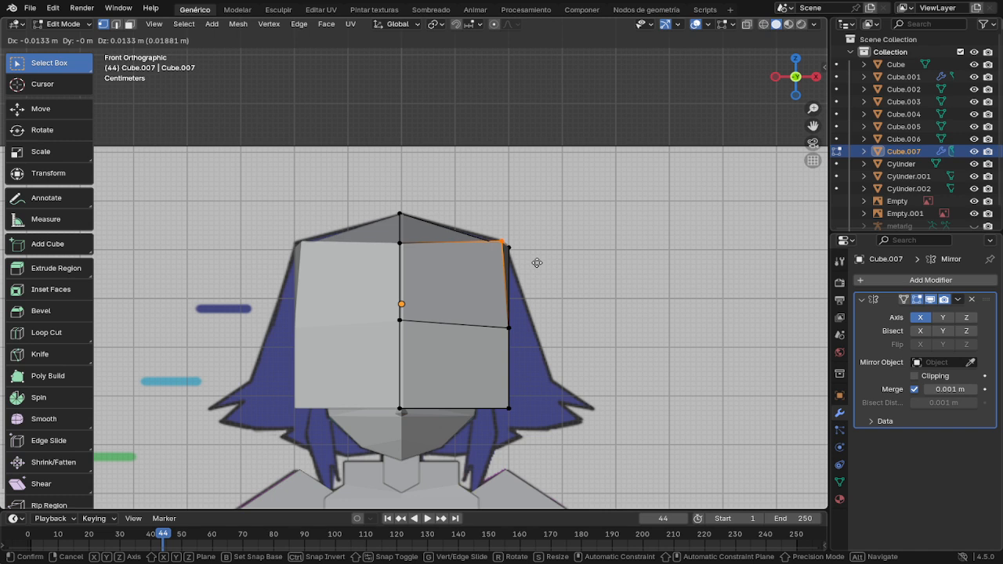
pyautogui.click(537, 260)
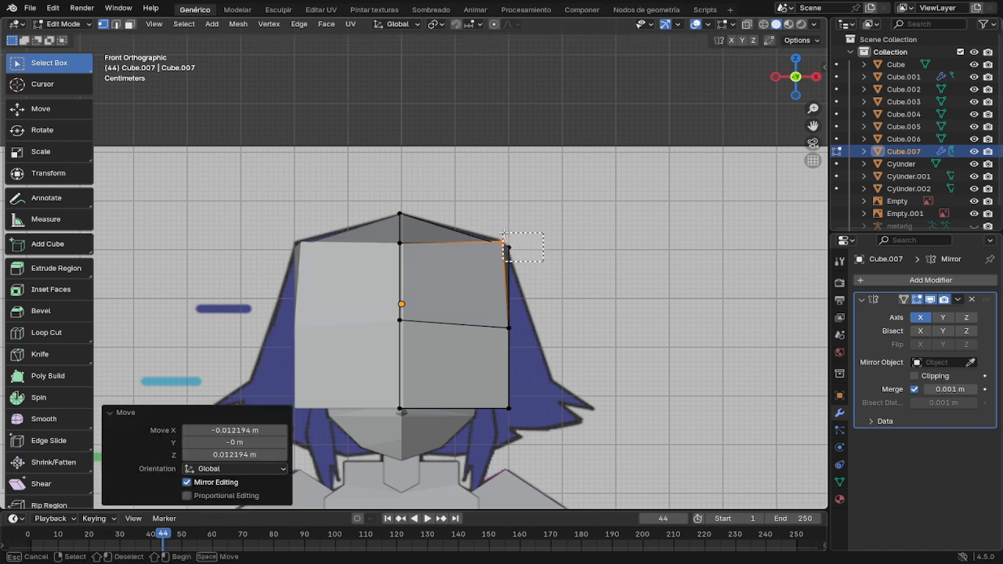
# Step: Try shifting the outer top vertex behind it, cancel, and undo the front outer top corner's move
pyautogui.click(517, 238)
pyautogui.press('g')
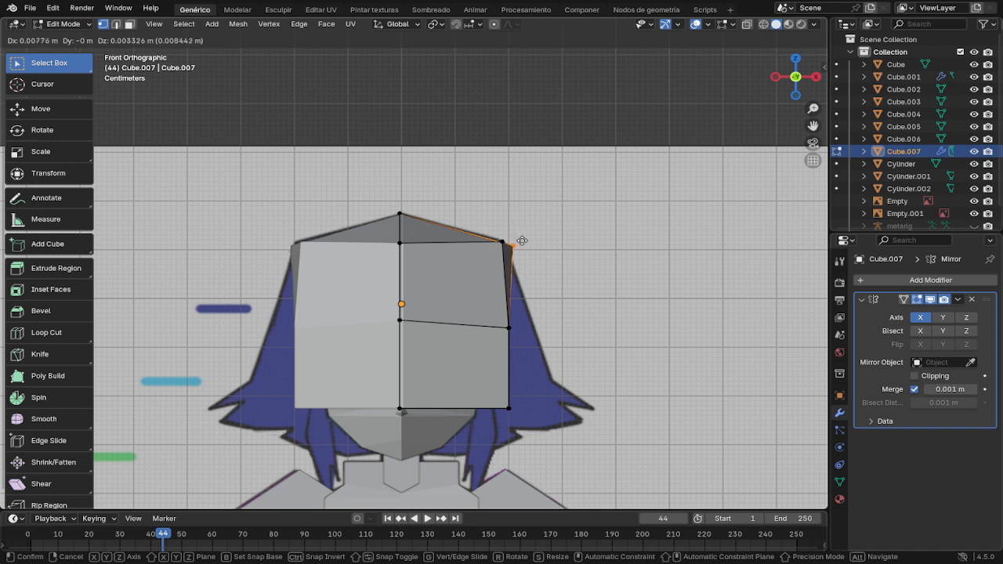
pyautogui.rightClick(526, 241)
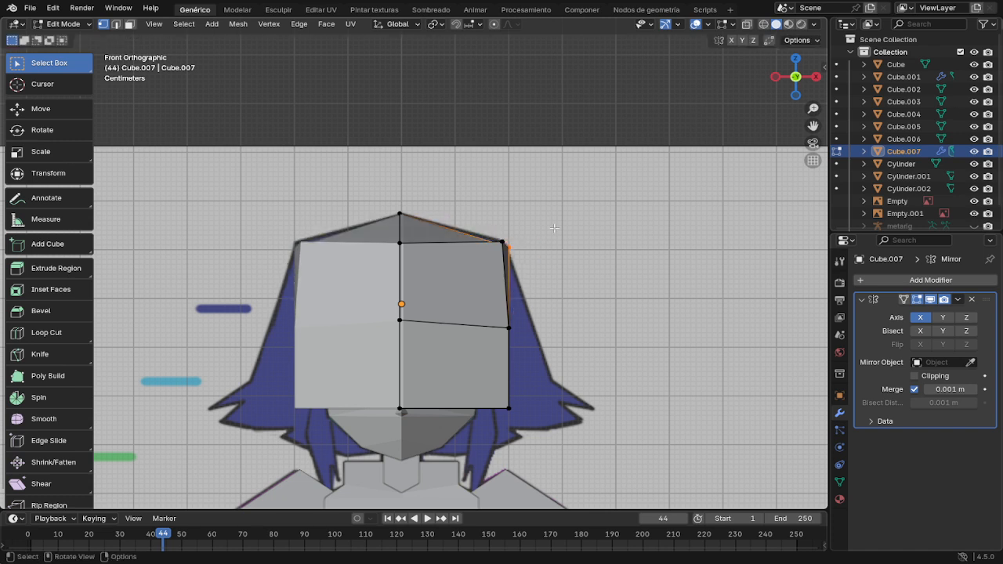
pyautogui.rightClick(555, 232)
pyautogui.hotkey('alt', 'a')
pyautogui.hotkey('ctrl', 'z')
pyautogui.hotkey('ctrl', 'z')
pyautogui.hotkey('ctrl', 'z')
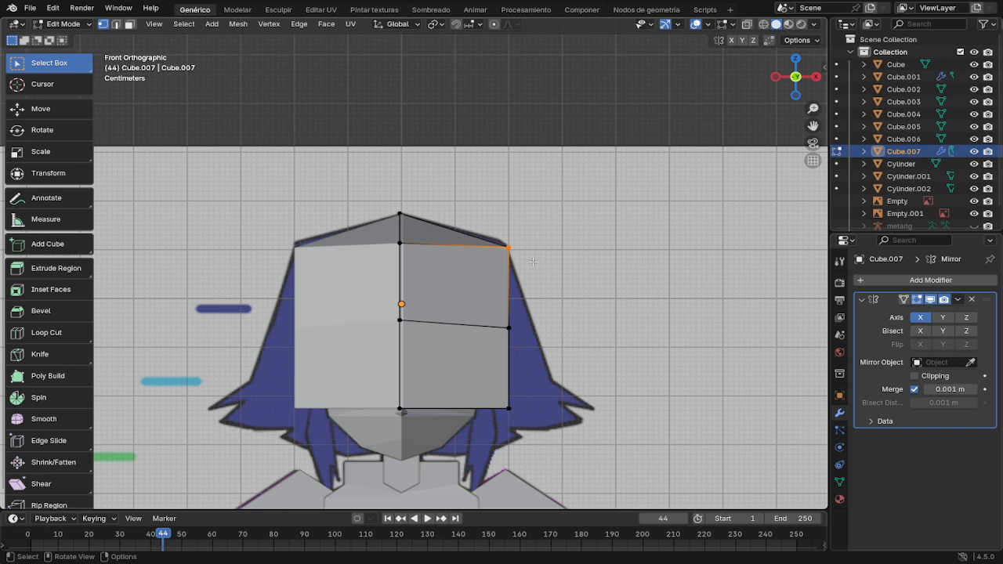
# Step: Retry moving the front outer top corner about 0.012 m inward and 0.012 m up onto the front reference outline
pyautogui.press('g')
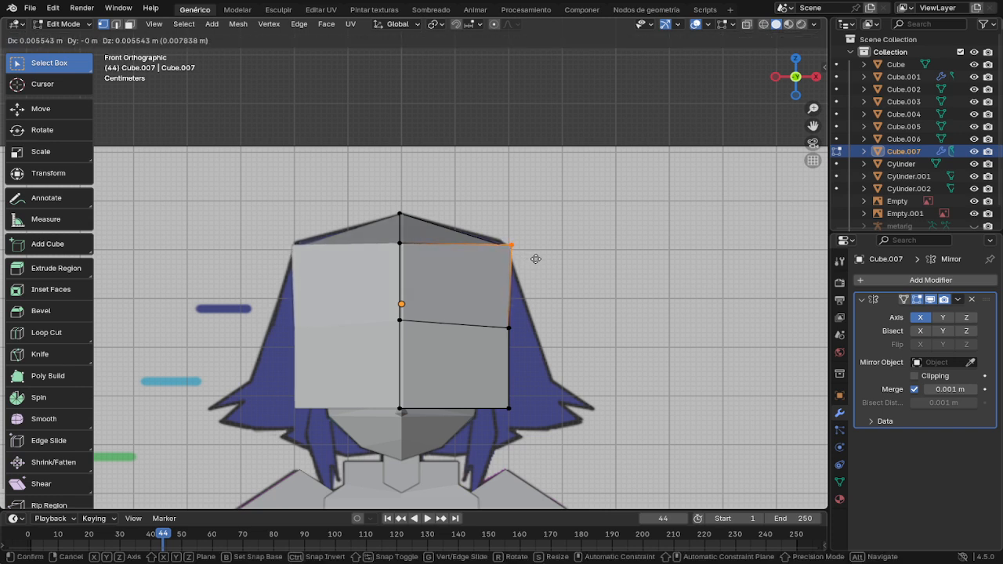
pyautogui.rightClick(537, 257)
pyautogui.moveTo(471, 233)
pyautogui.mouseDown()
pyautogui.moveTo(514, 275)
pyautogui.moveTo(540, 275)
pyautogui.moveTo(514, 249)
pyautogui.moveTo(464, 232)
pyautogui.mouseUp()
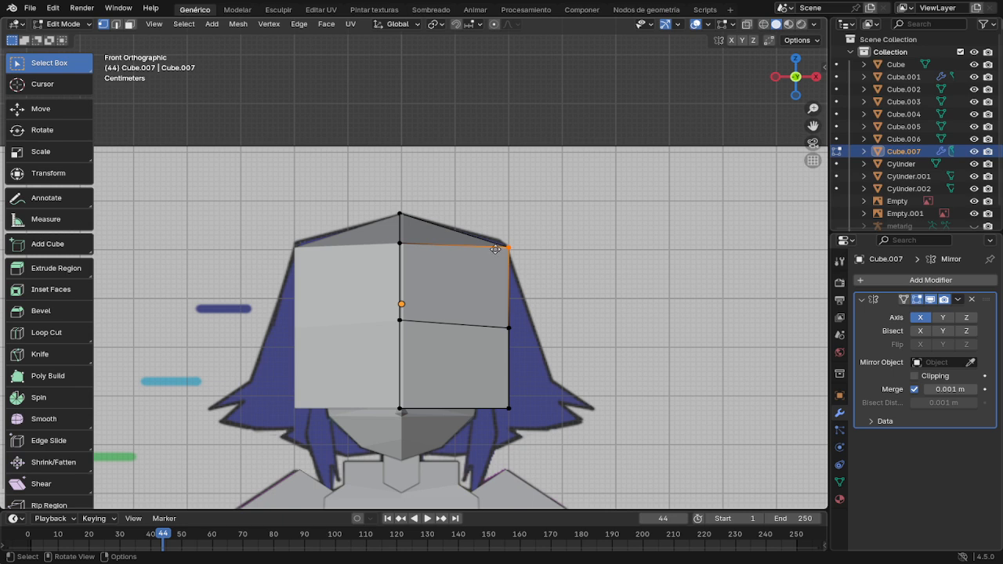
pyautogui.press('g')
pyautogui.click(493, 243)
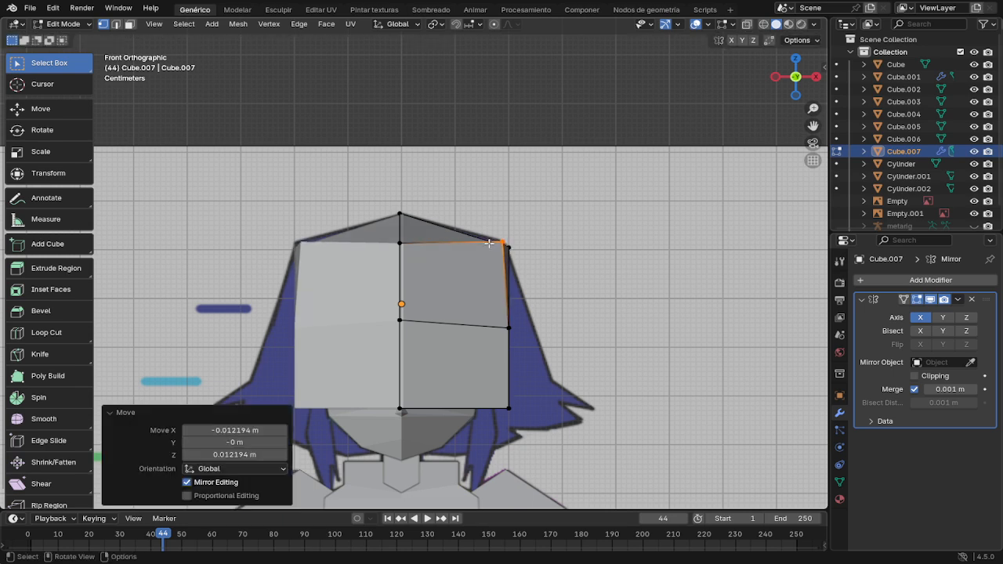
# Step: Return to right side view and undo the front outer top corner's repeated move
pyautogui.moveTo(516, 257); pyautogui.dragTo(522, 257, button='middle')
pyautogui.press('KP_1')
pyautogui.press('KP_3')
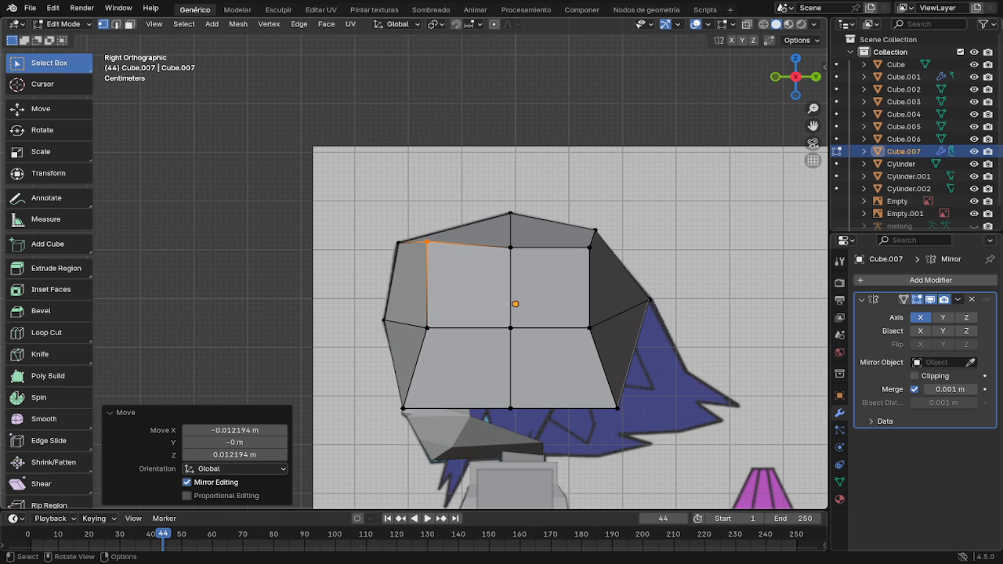
pyautogui.hotkey('ctrl', 'z')
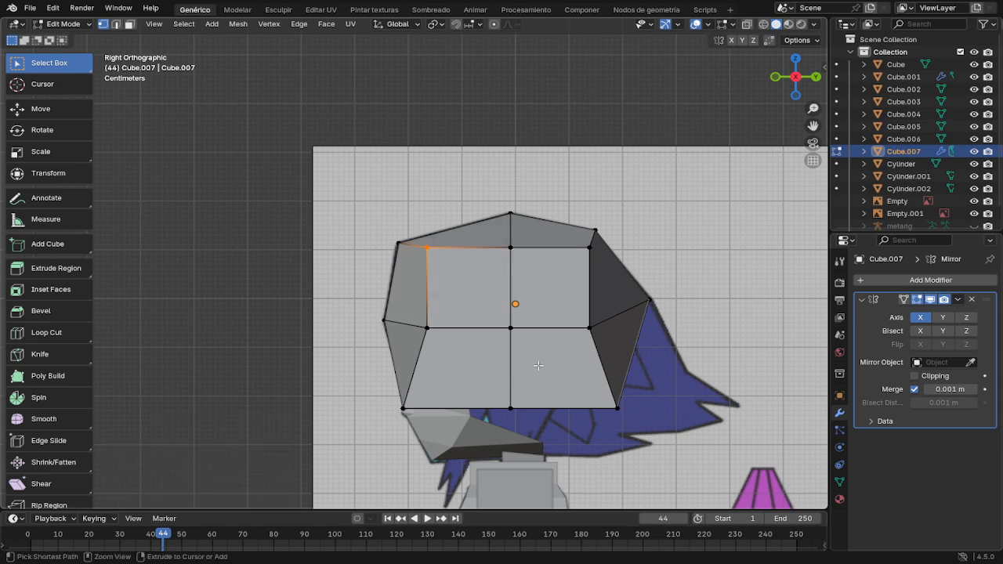
pyautogui.hotkey('ctrl', 'z')
pyautogui.hotkey('ctrl', 'z')
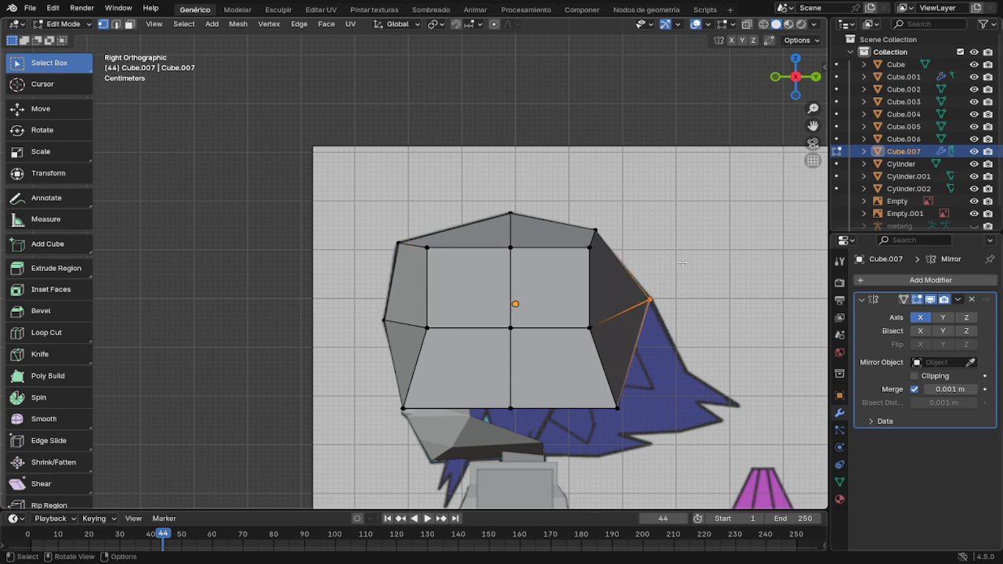
pyautogui.hotkey('ctrl', 'z')
# Step: Turn on X-ray and move the front bottom corner vertices about 0.012 m forward and 0.100 m up
pyautogui.hotkey('alt', 'z')
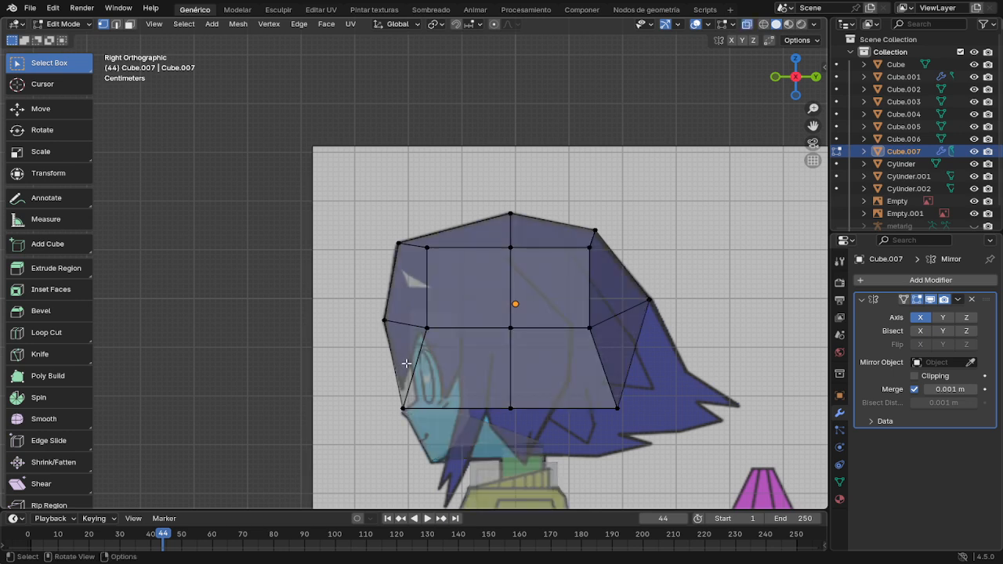
pyautogui.moveTo(384, 395); pyautogui.dragTo(446, 421)
pyautogui.press('g')
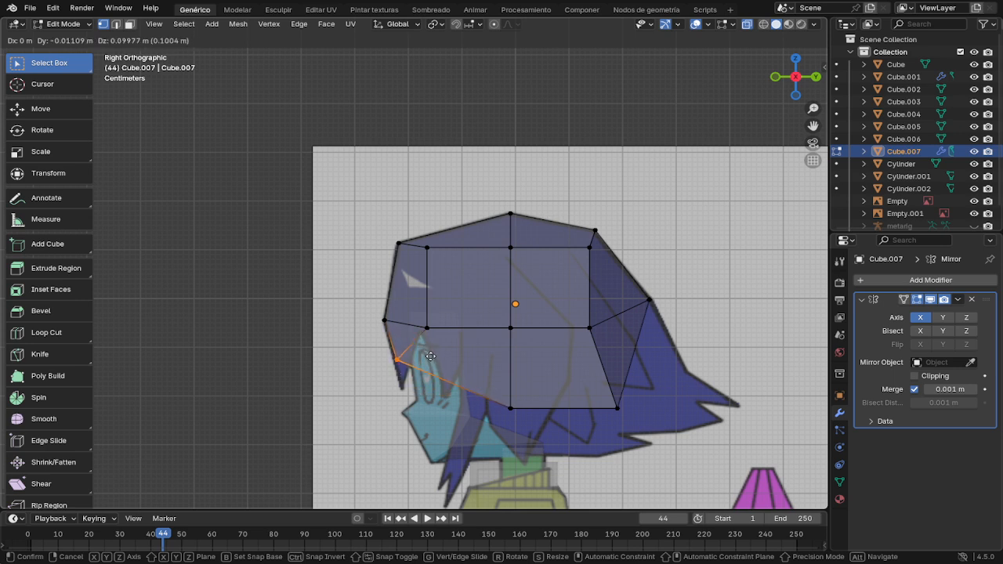
pyautogui.click(430, 357)
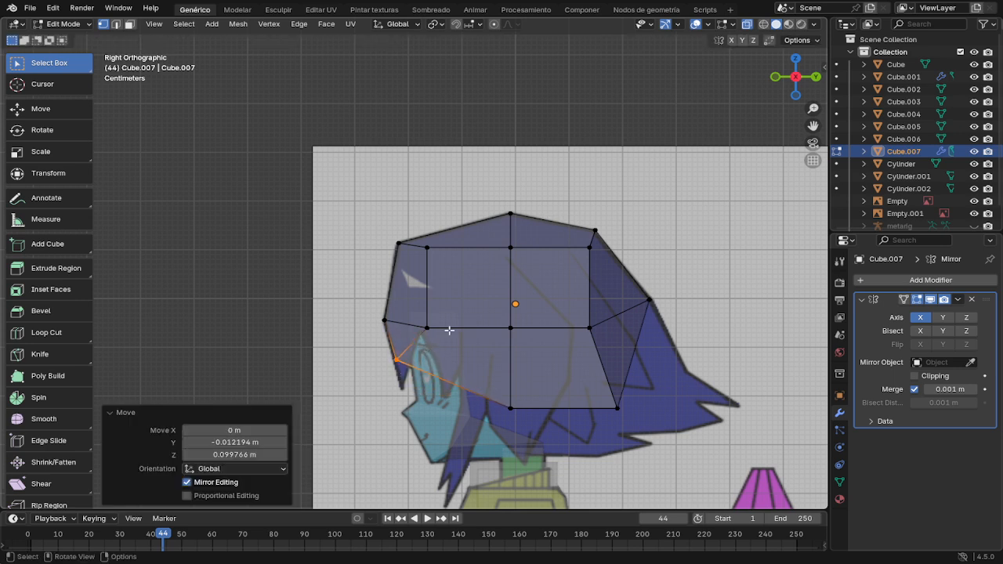
# Step: Move the rear outer top corner about 0.017 m forward, 0.022 m down, and the rear bottom corner vertices about 0.021 m forward, 0.112 m up
pyautogui.click(593, 249)
pyautogui.press('g')
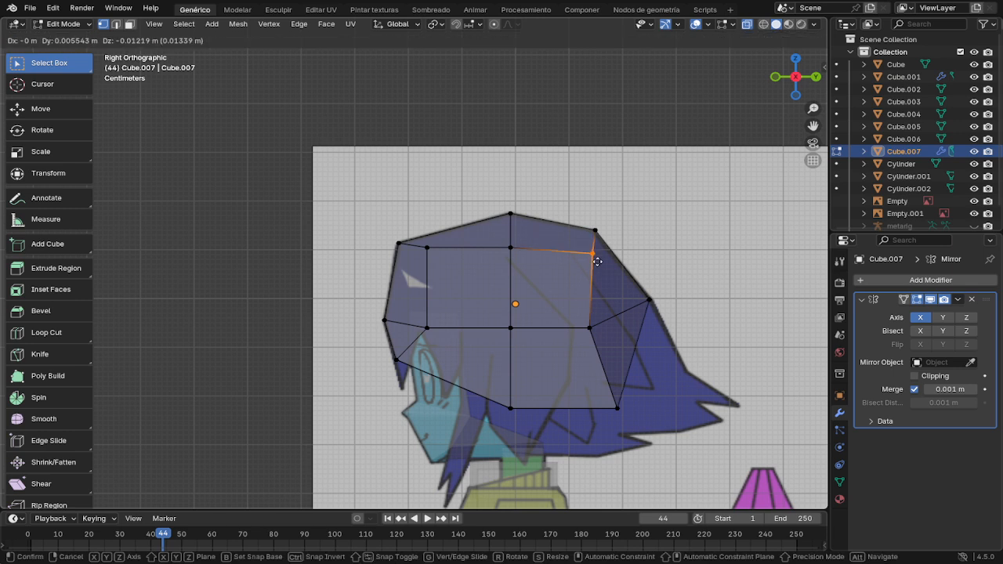
pyautogui.click(587, 266)
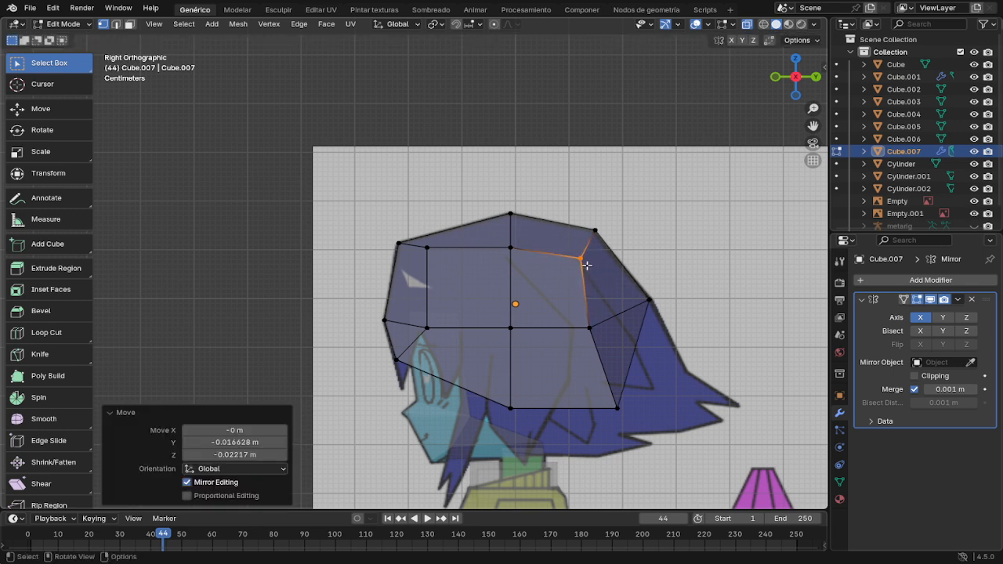
pyautogui.moveTo(654, 417); pyautogui.dragTo(605, 397)
pyautogui.press('g')
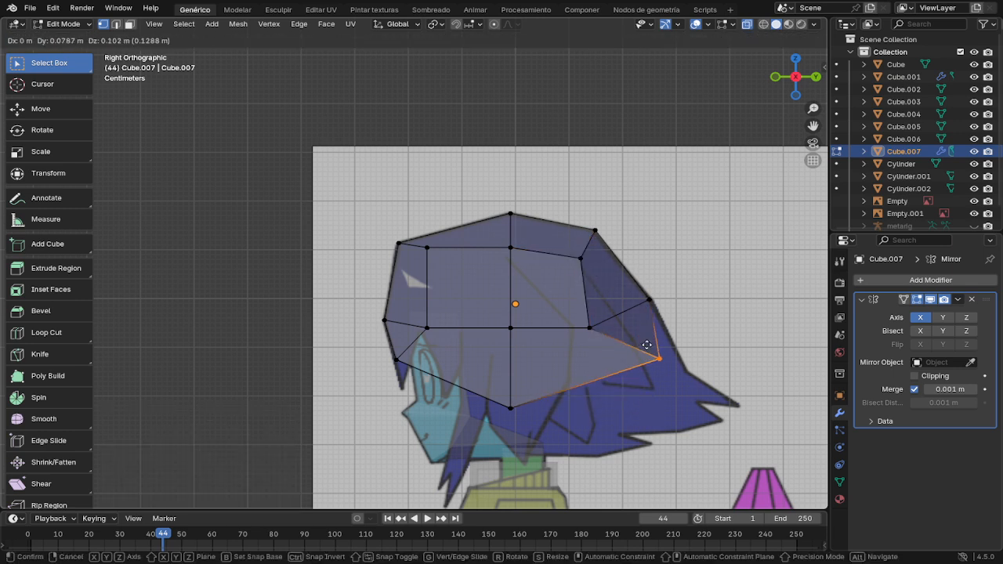
pyautogui.click(589, 339)
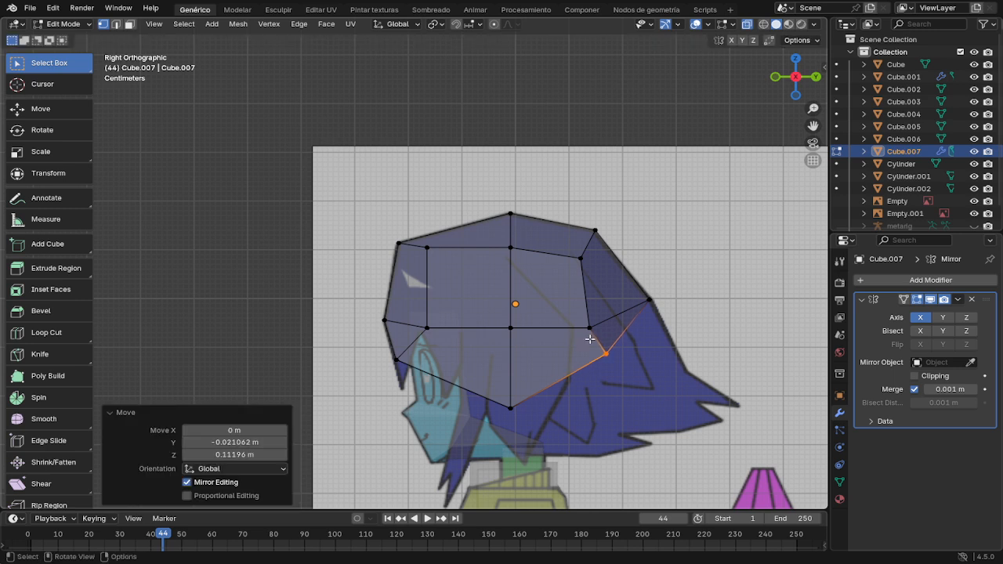
# Step: Raise the outer side's mid-height vertices: rear about 0.035 m forward, 0.04 m up; middle about 0.009 m forward, 0.038 m up
pyautogui.moveTo(565, 315); pyautogui.dragTo(595, 334)
pyautogui.press('g')
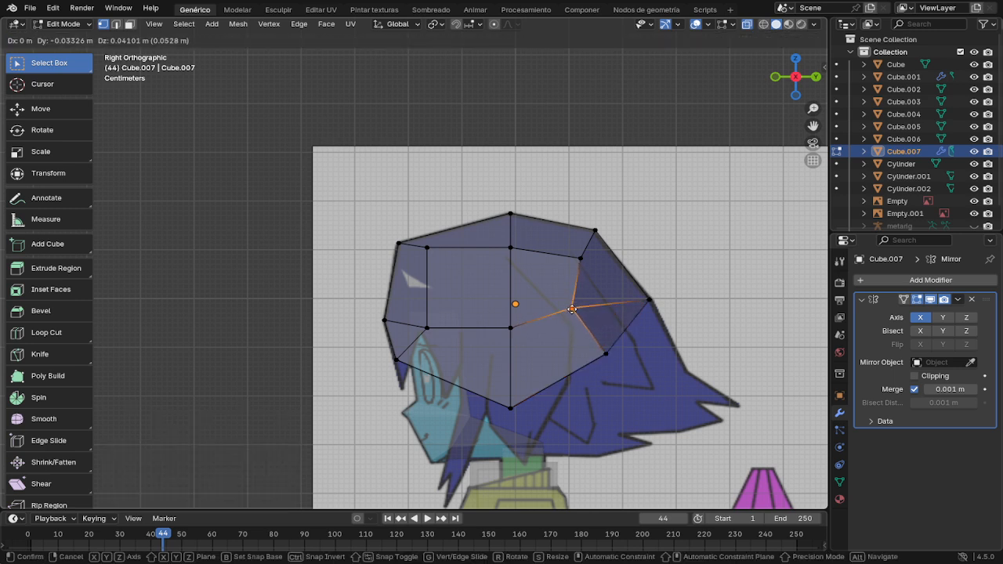
pyautogui.click(572, 310)
pyautogui.moveTo(488, 311); pyautogui.dragTo(538, 331)
pyautogui.press('g')
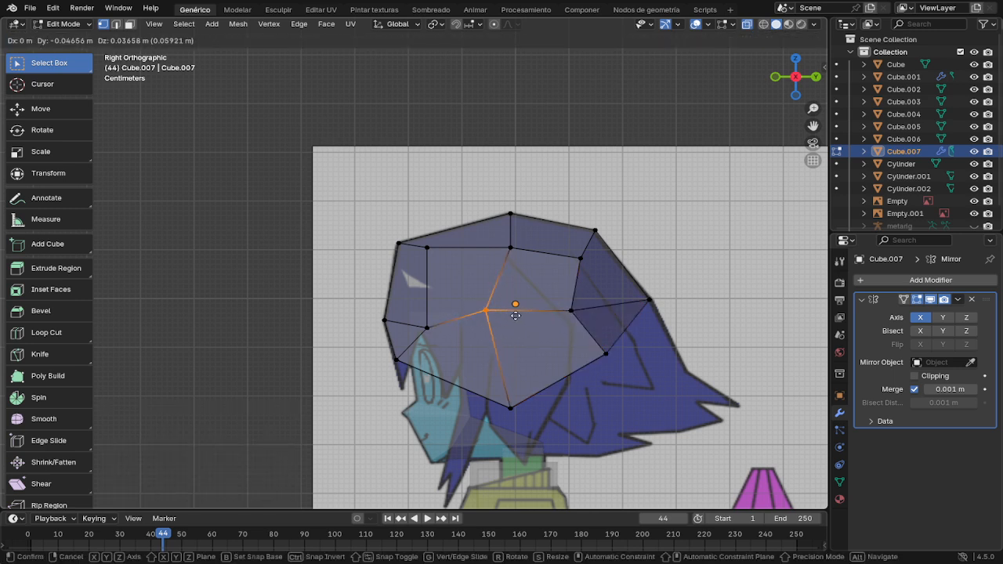
pyautogui.click(527, 315)
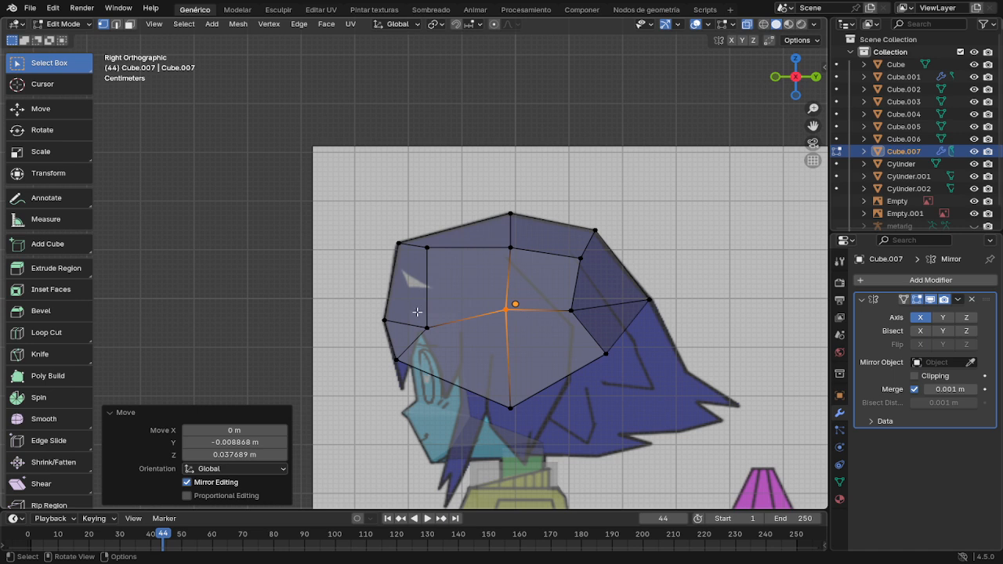
# Step: Move the outer side's front mid-height vertex about 0.008 m backward and 0.032 m up overall
pyautogui.moveTo(417, 312); pyautogui.dragTo(444, 338)
pyautogui.press('g')
pyautogui.click(461, 322)
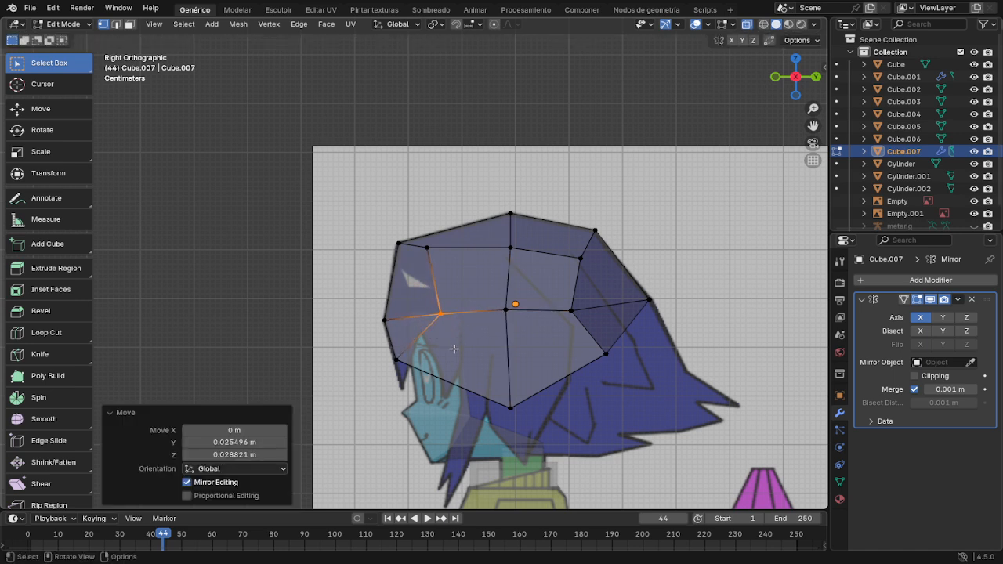
pyautogui.press('g')
pyautogui.click(427, 364)
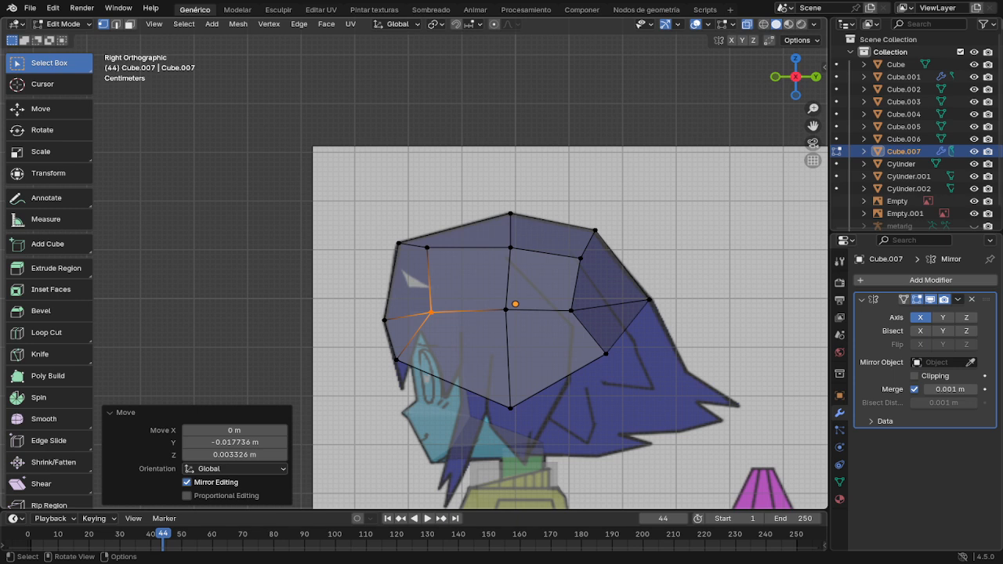
# Step: Move the bottom middle vertices about 0.109 m straight up, level with the raised bottom corners
pyautogui.moveTo(457, 417); pyautogui.dragTo(538, 387)
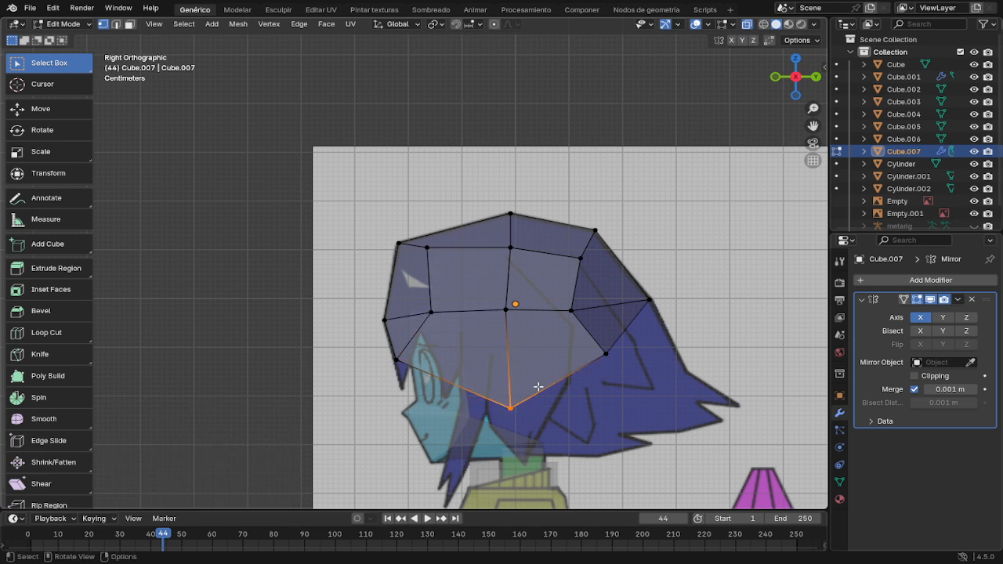
pyautogui.press('g')
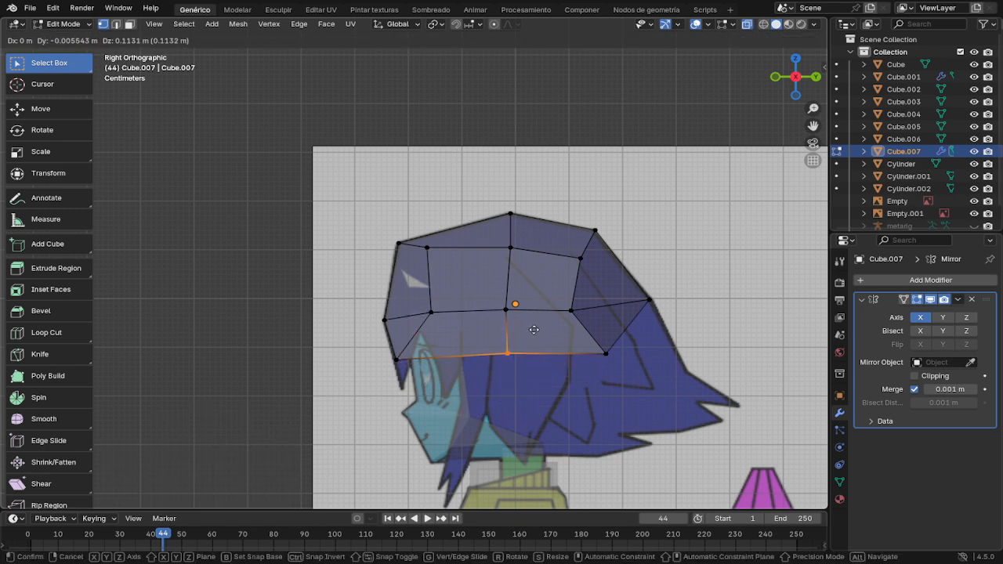
pyautogui.click(535, 330)
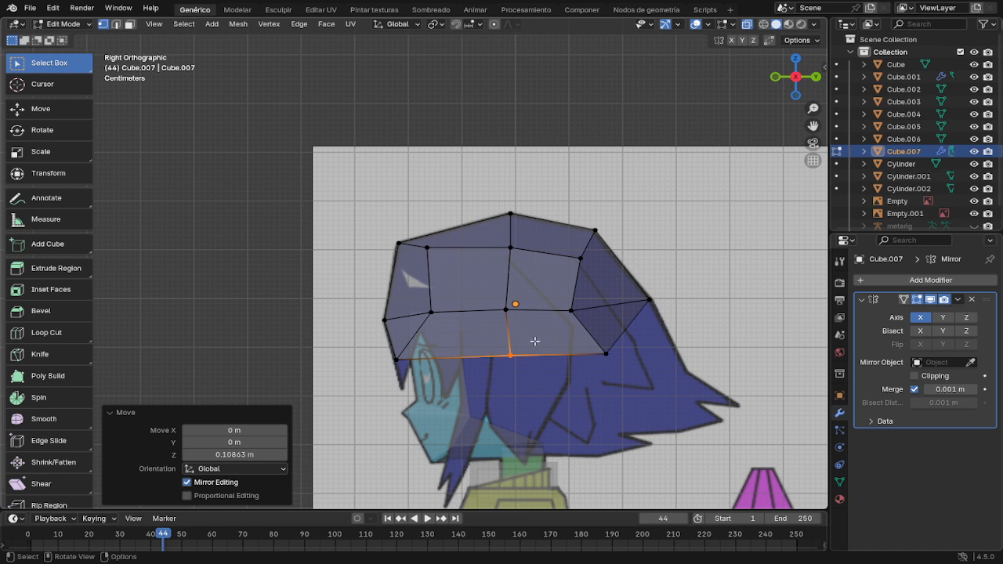
# Step: Try moving the rear bottom corner vertices about 0.126 m backward and the outer rear mid-height vertex about 0.055 m backward, 0.007 m up
pyautogui.moveTo(629, 366); pyautogui.dragTo(583, 339)
pyautogui.press('g')
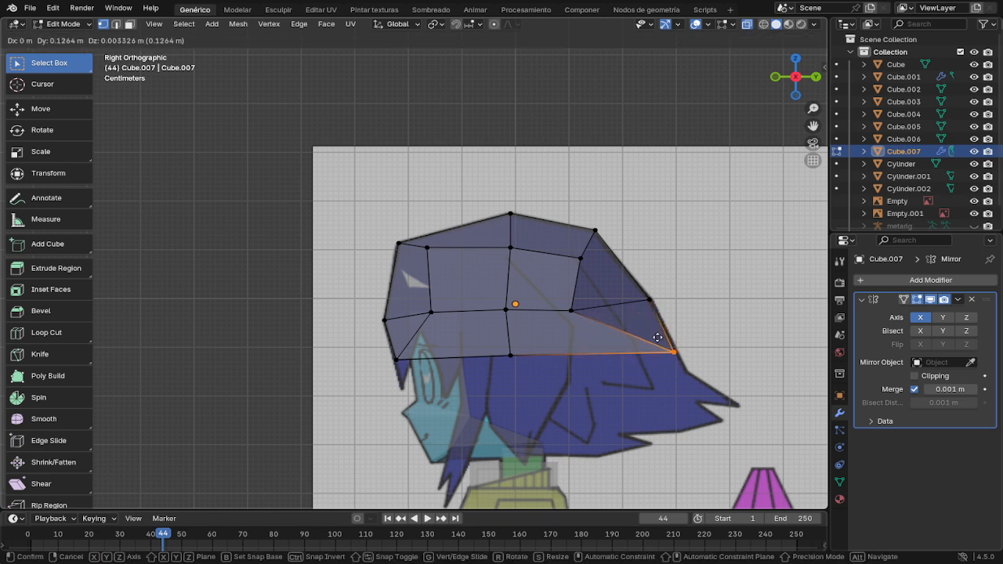
pyautogui.click(658, 337)
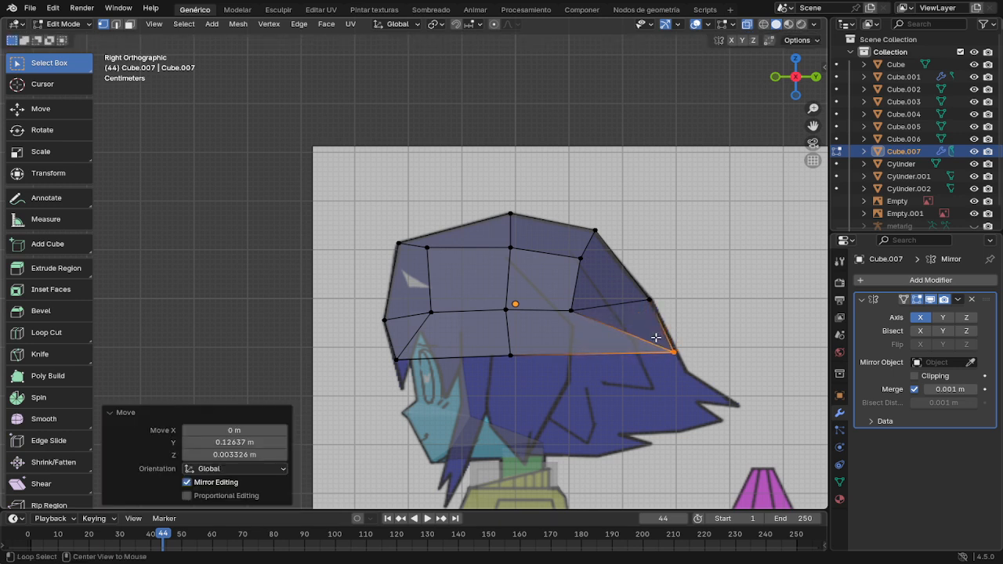
pyautogui.click(580, 314)
pyautogui.press('g')
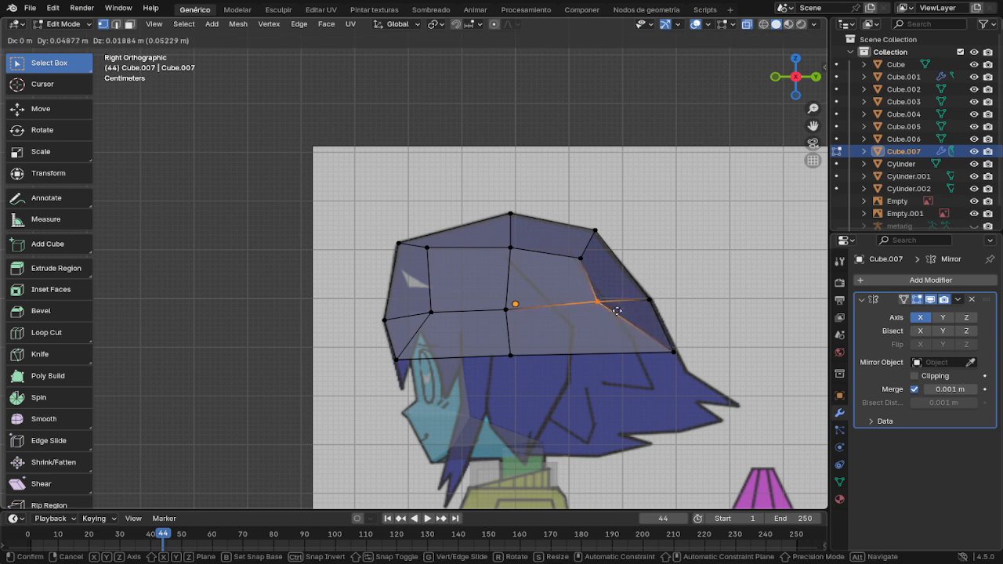
pyautogui.click(622, 318)
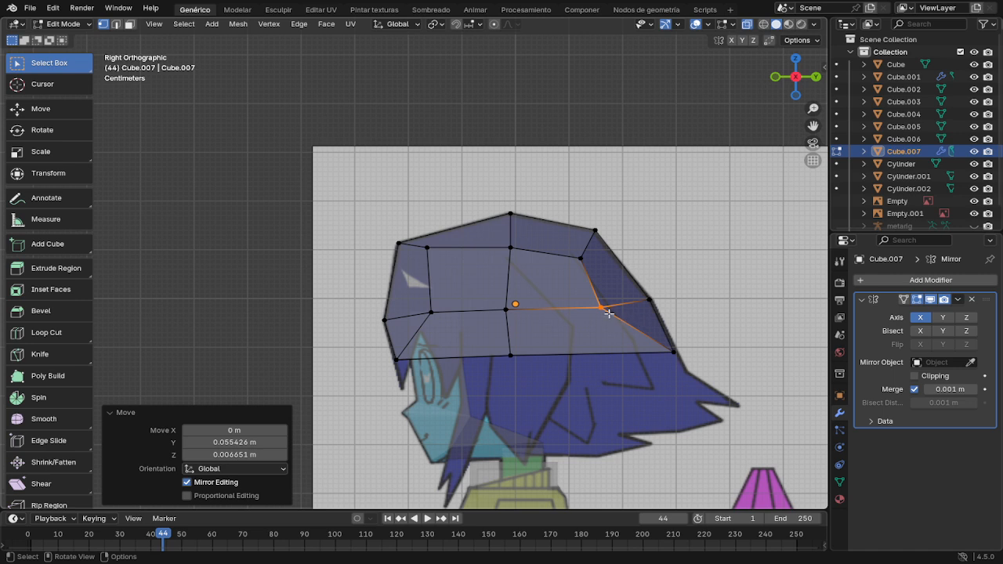
# Step: Try moving the rear bottom corner vertices forward beneath the outer rear mid-height vertex, and repositioning the rear centre mid-height vertex
pyautogui.press('g')
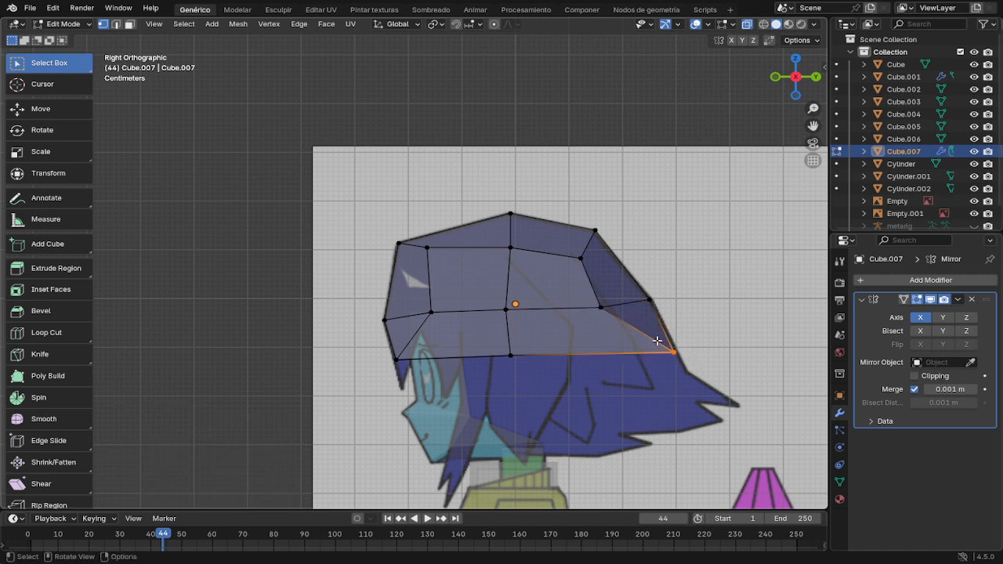
pyautogui.click(586, 335)
pyautogui.moveTo(674, 315); pyautogui.dragTo(633, 287)
pyautogui.press('g')
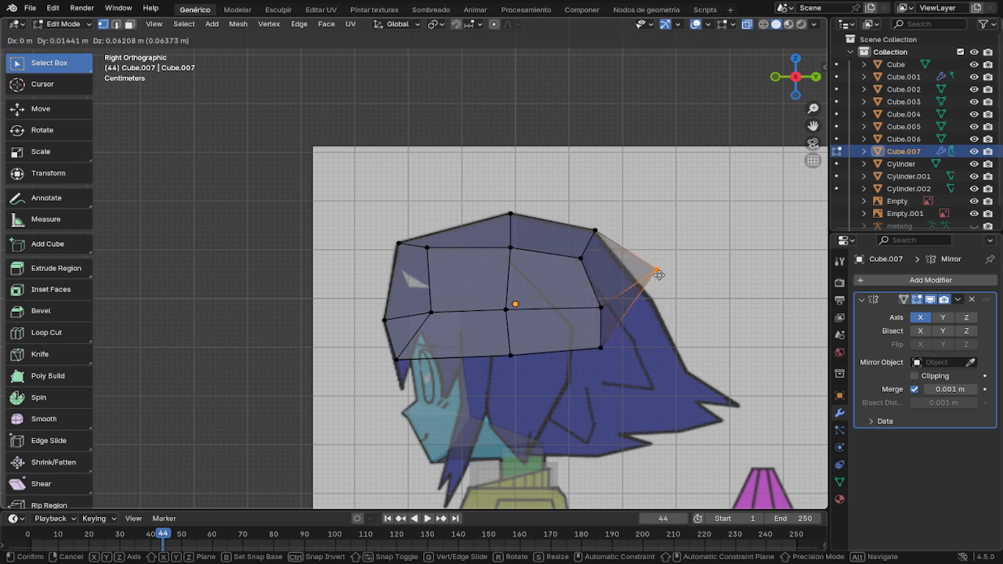
pyautogui.click(646, 294)
# Step: Undo the vertex moves back to before the outer side's mid-height vertices and the bottom middle vertices were raised
pyautogui.hotkey('ctrl', 'z')
pyautogui.hotkey('ctrl', 'z')
pyautogui.hotkey('ctrl', 'z')
pyautogui.hotkey('ctrl', 'z')
pyautogui.hotkey('ctrl', 'z')
pyautogui.hotkey('ctrl', 'z')
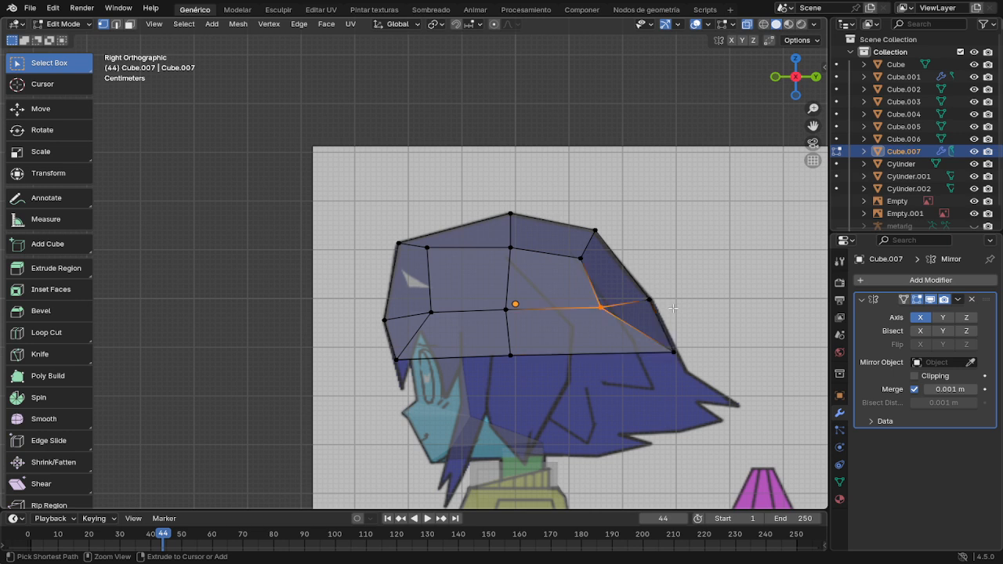
pyautogui.hotkey('ctrl', 'z')
pyautogui.hotkey('ctrl', 'z')
pyautogui.hotkey('ctrl', 'z')
pyautogui.hotkey('ctrl', 'z')
pyautogui.hotkey('ctrl', 'z')
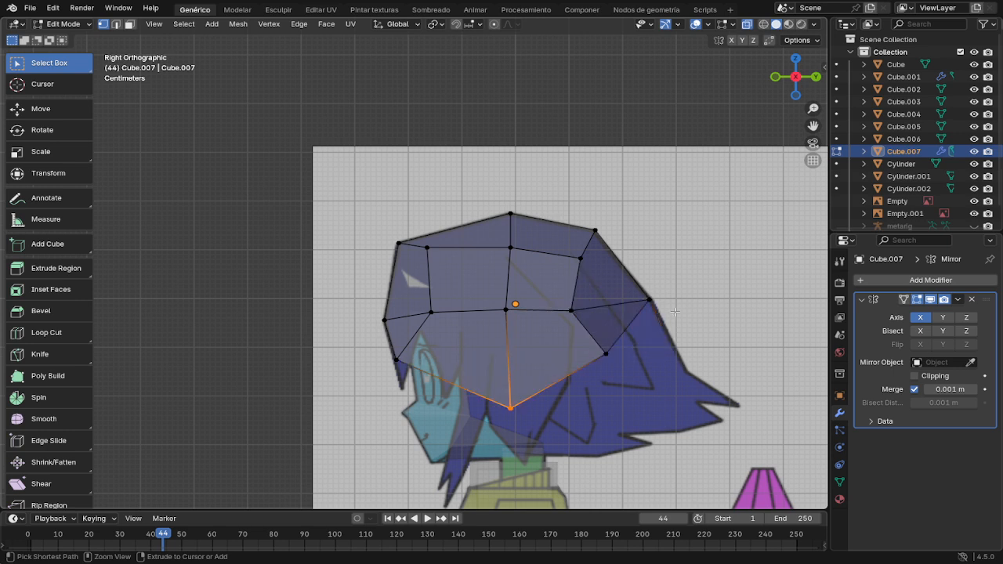
pyautogui.hotkey('ctrl', 'z')
pyautogui.hotkey('ctrl', 'z')
pyautogui.hotkey('ctrl', 'z')
pyautogui.hotkey('ctrl', 'z')
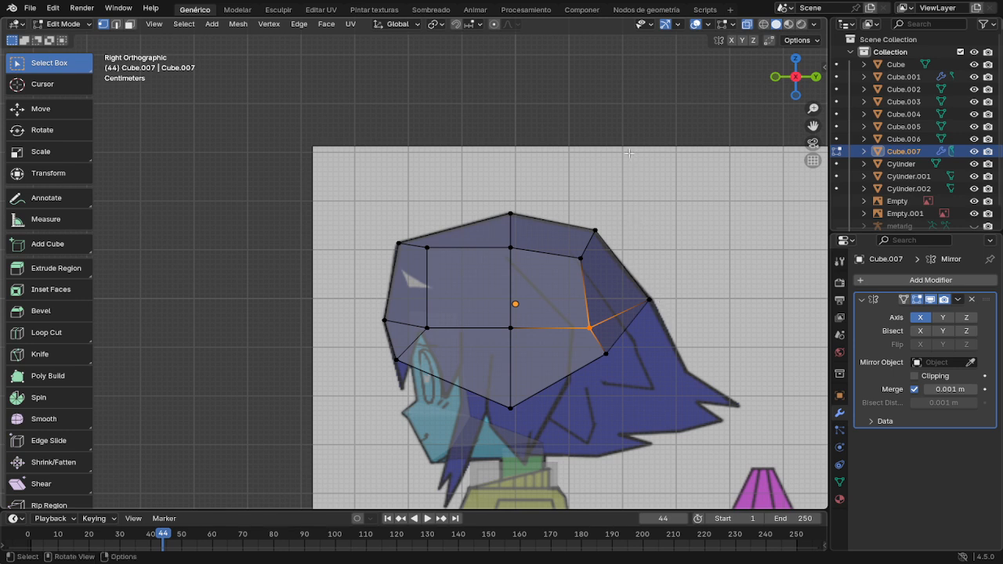
# Step: Try moving the outer side's top middle vertex about 0.011 m backward and 0.007 m up overall
pyautogui.click(510, 247)
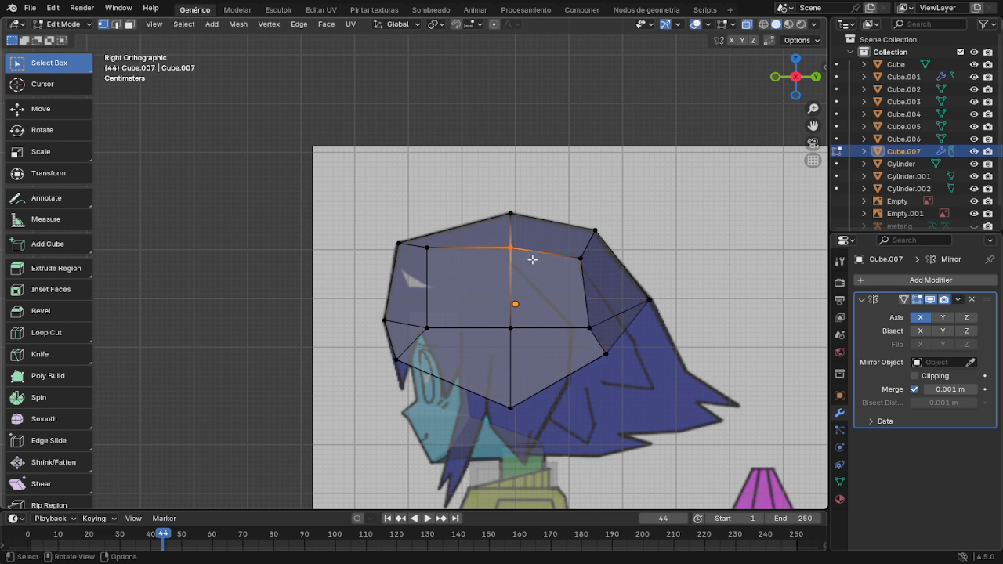
pyautogui.press('g')
pyautogui.click(535, 243)
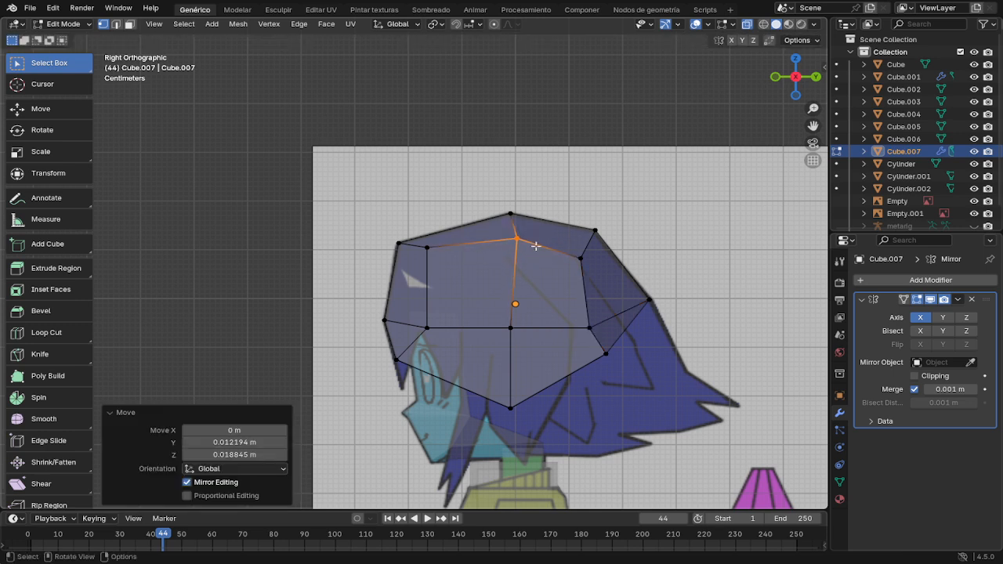
pyautogui.press('g')
pyautogui.click(533, 255)
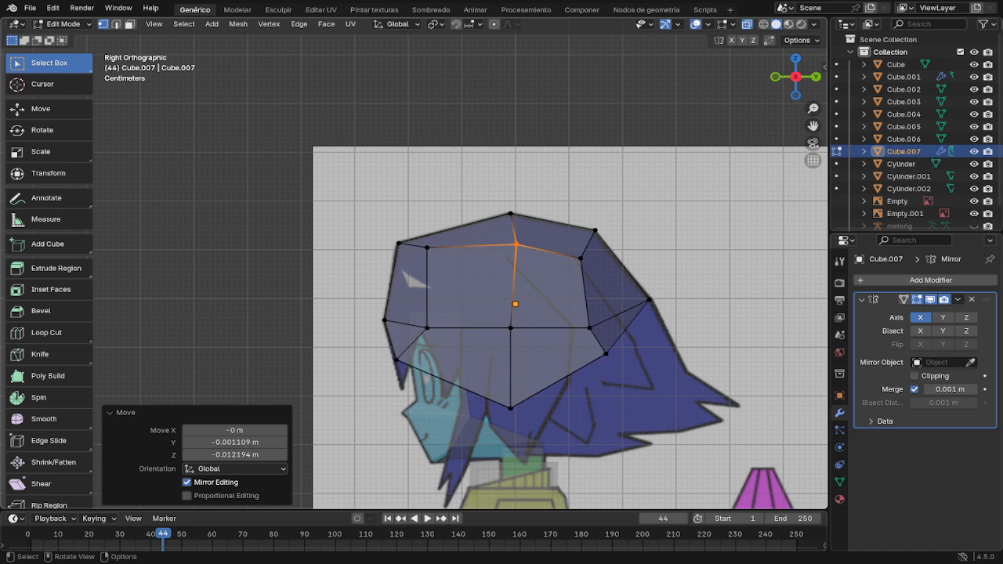
# Step: Try raising the outer rear mid-height vertex about 0.054 m and the bottom middle vertices about 0.119 m
pyautogui.click(596, 328)
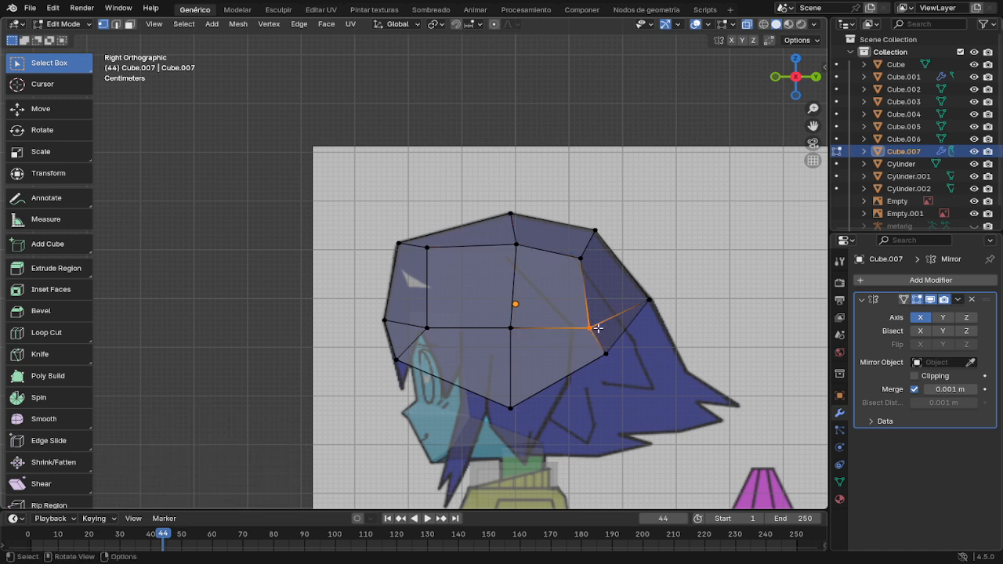
pyautogui.press('g')
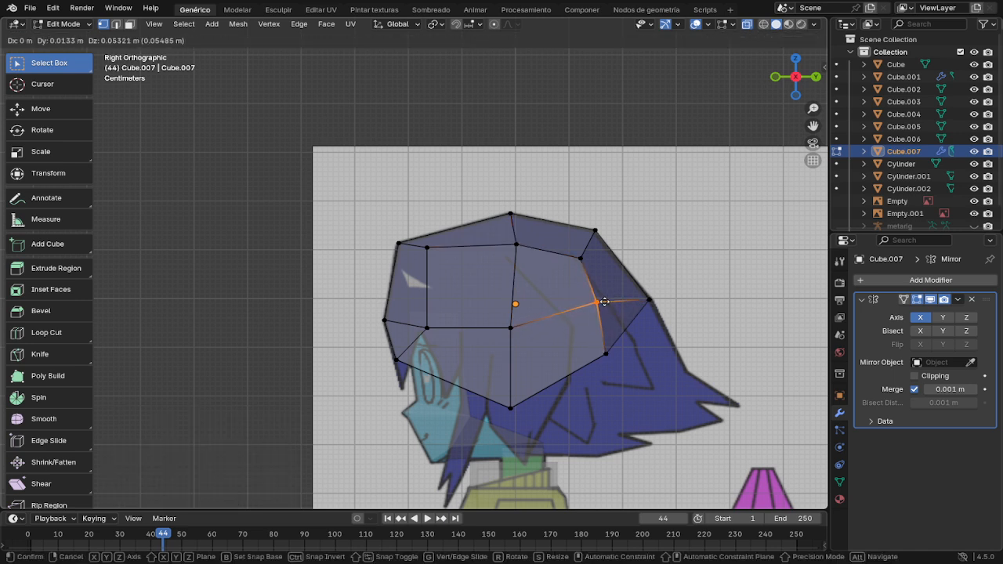
pyautogui.click(604, 302)
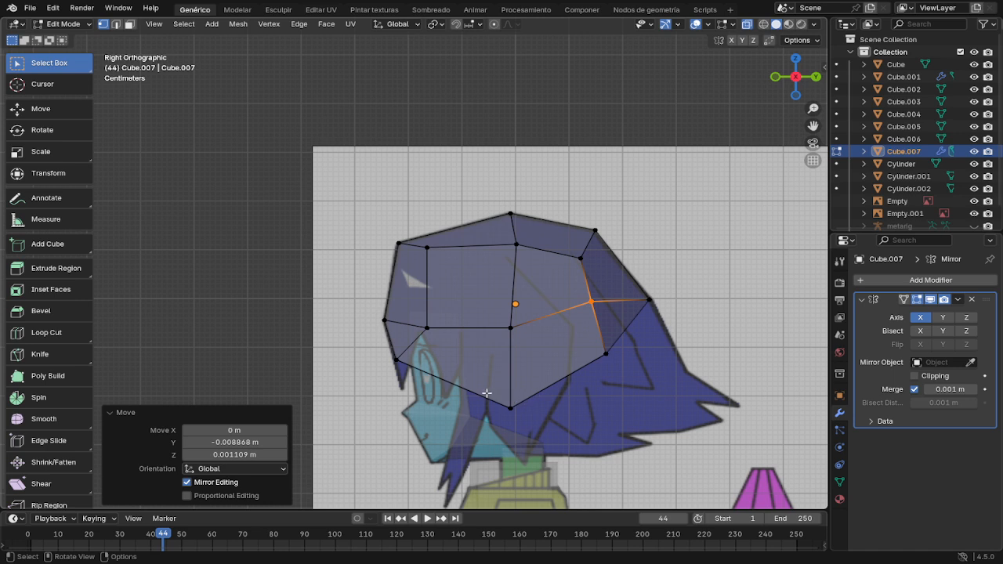
pyautogui.click(508, 405)
pyautogui.press('g')
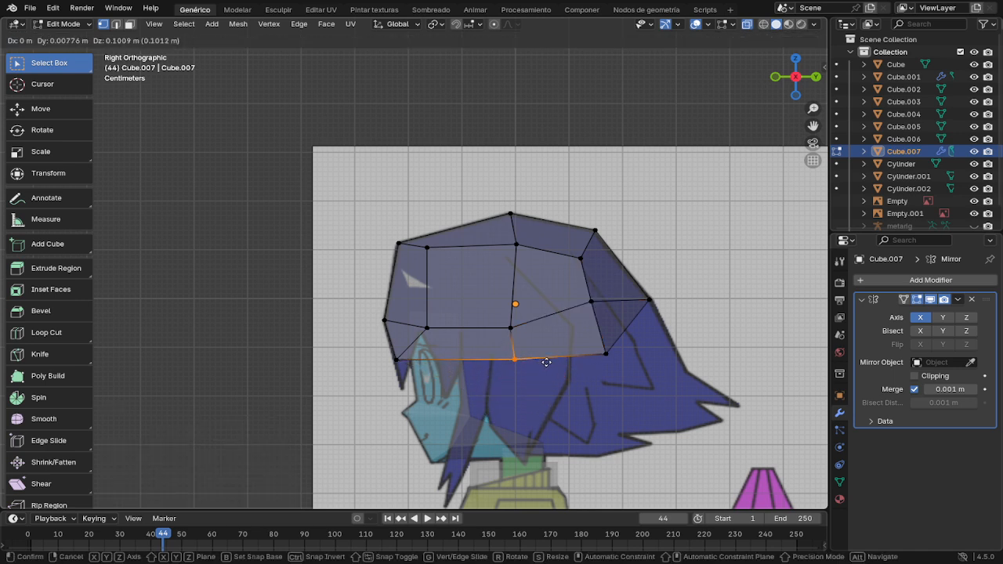
pyautogui.click(542, 354)
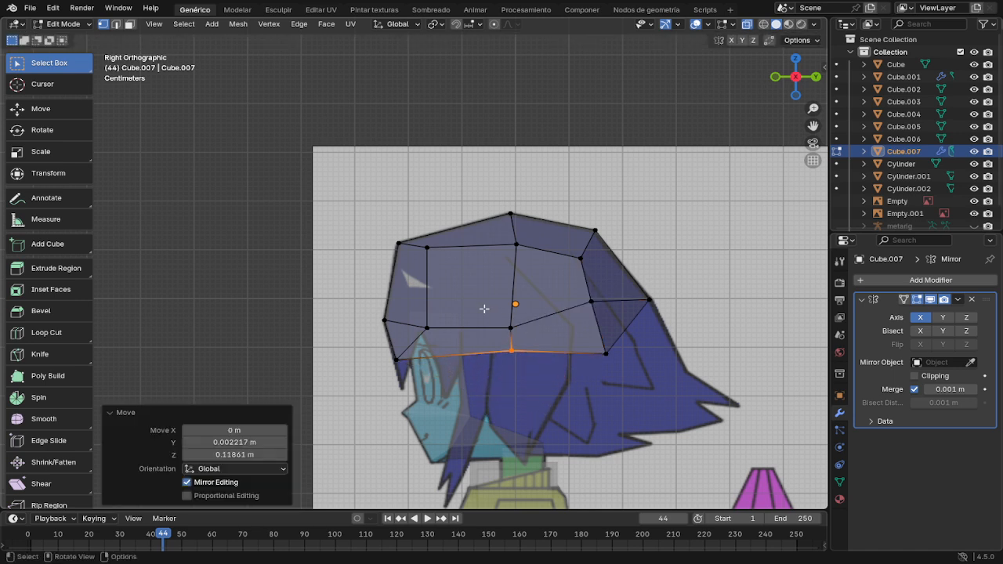
# Step: Try raising the outer side's middle mid-height vertex about 0.05 m and its front mid-height vertex about 0.042 m
pyautogui.press('g')
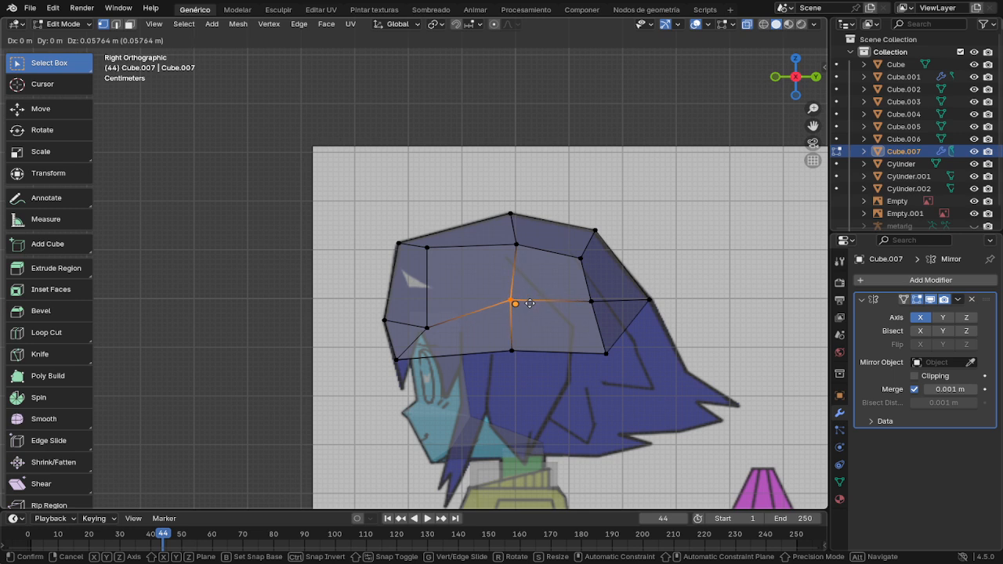
pyautogui.click(531, 306)
pyautogui.press('g')
pyautogui.click(532, 307)
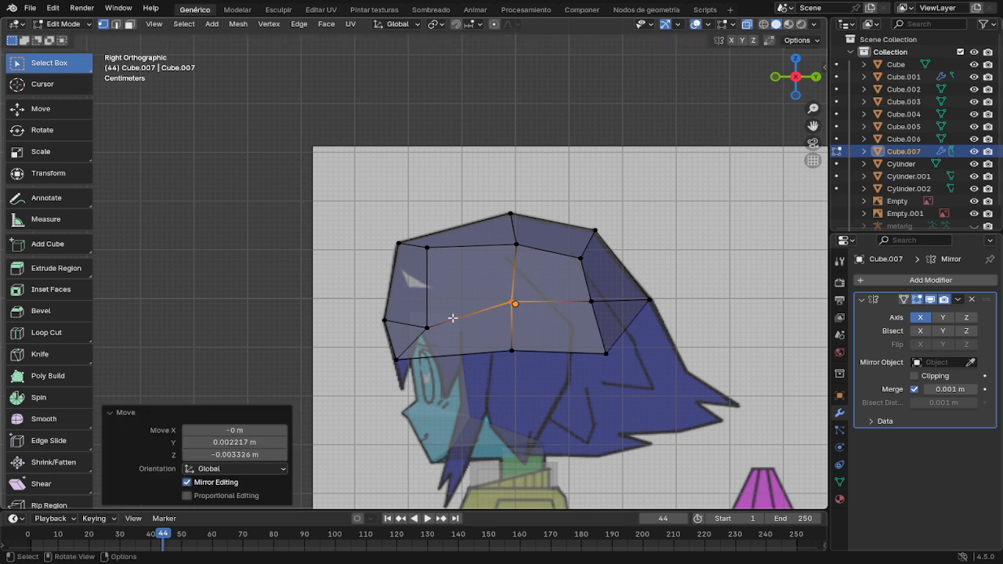
pyautogui.moveTo(416, 317); pyautogui.dragTo(445, 340)
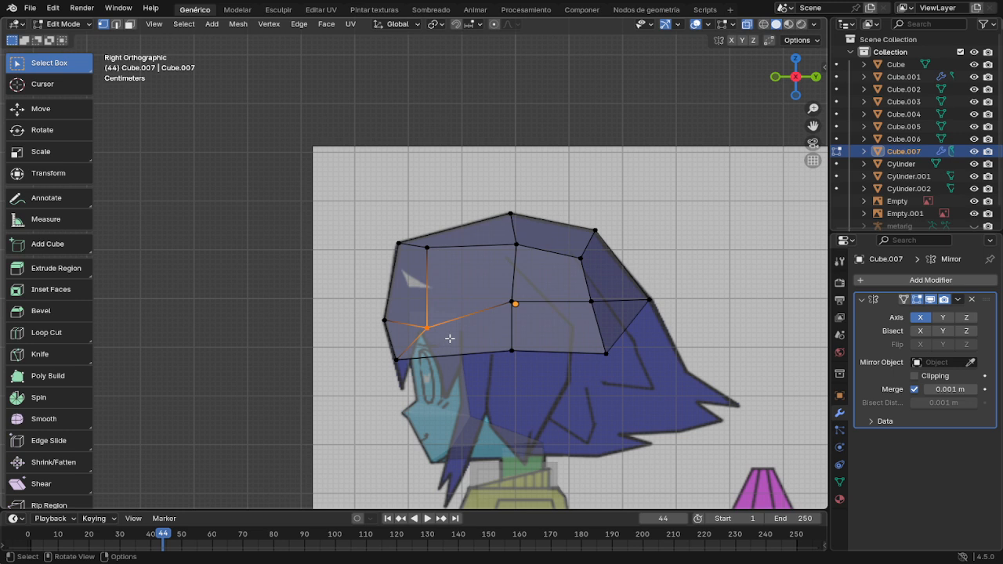
pyautogui.press('g')
pyautogui.click(449, 316)
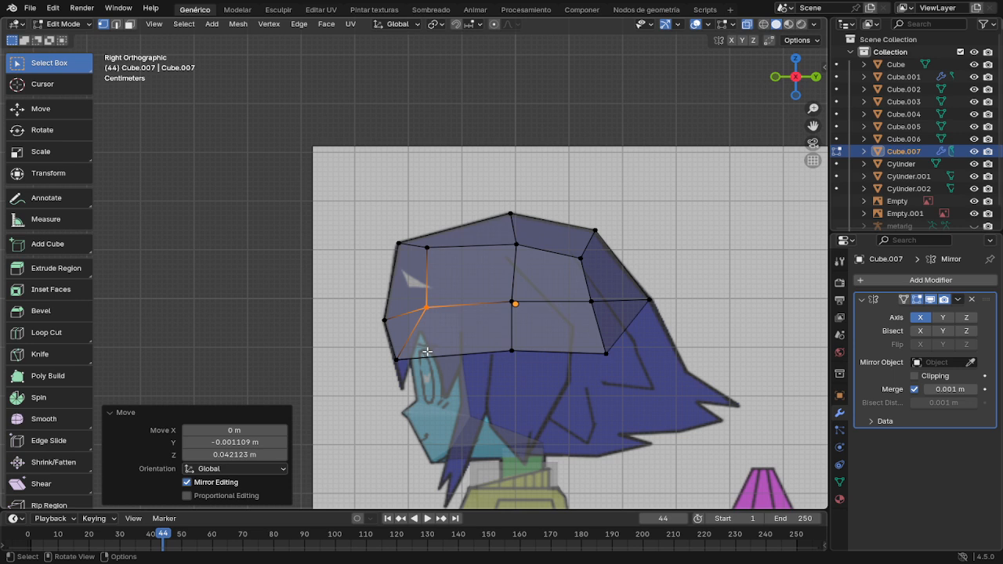
# Step: Undo the vertex moves back to before the front centre mid-height vertex was fitted to the side reference
pyautogui.hotkey('ctrl', 'z')
pyautogui.hotkey('ctrl', 'z')
pyautogui.hotkey('ctrl', 'z')
pyautogui.hotkey('ctrl', 'z')
pyautogui.hotkey('ctrl', 'z')
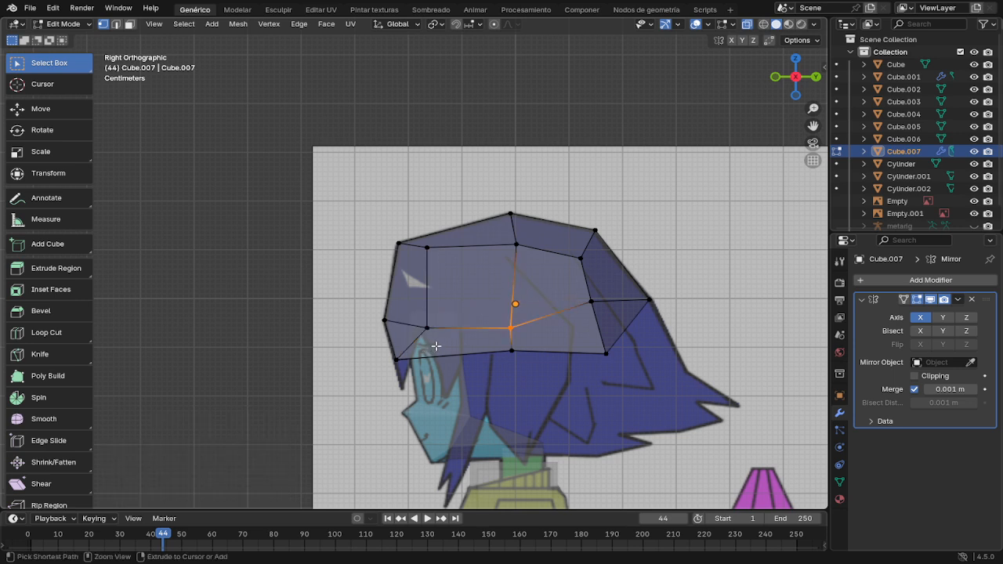
pyautogui.hotkey('ctrl', 'z')
pyautogui.hotkey('ctrl', 'z')
pyautogui.hotkey('ctrl', 'z')
pyautogui.hotkey('ctrl', 'z')
pyautogui.hotkey('ctrl', 'z')
pyautogui.hotkey('ctrl', 'z')
pyautogui.hotkey('ctrl', 'z')
pyautogui.hotkey('ctrl', 'z')
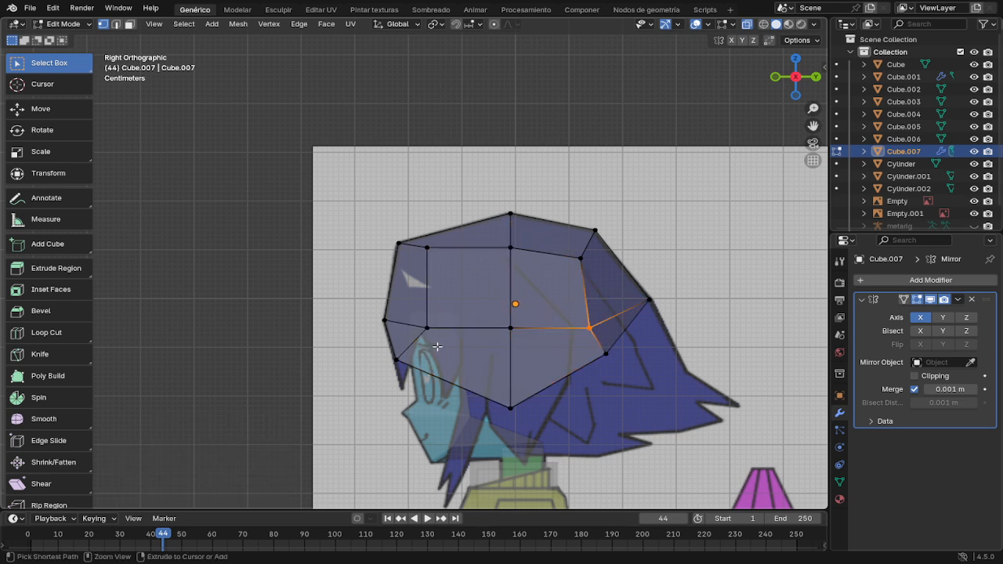
pyautogui.hotkey('ctrl', 'z')
pyautogui.hotkey('ctrl', 'z')
pyautogui.hotkey('ctrl', 'z')
pyautogui.hotkey('ctrl', 'z')
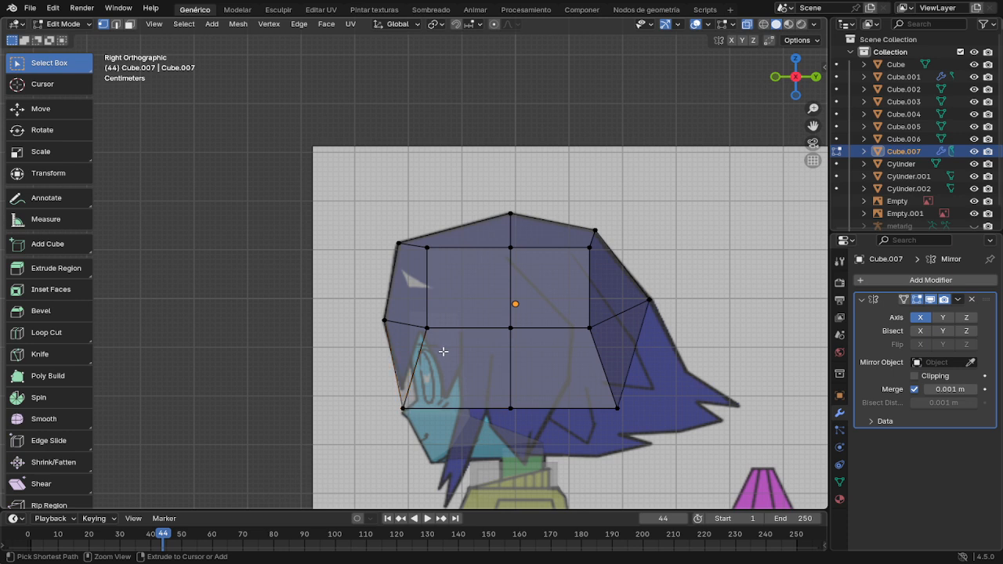
pyautogui.hotkey('ctrl', 'z')
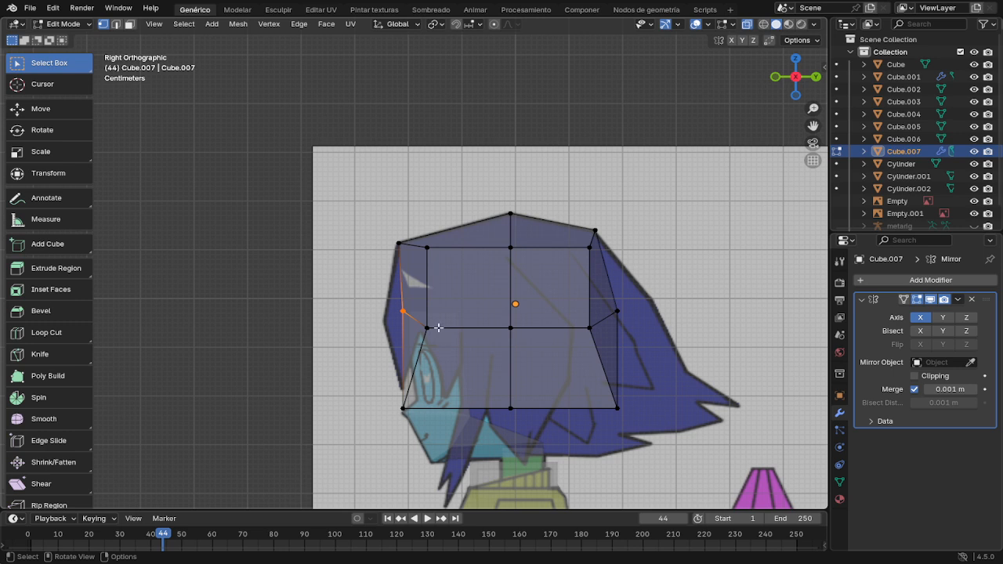
# Step: Try moving the front centre mid-height vertex about 0.038 m forward and 0.018 m down
pyautogui.press('g')
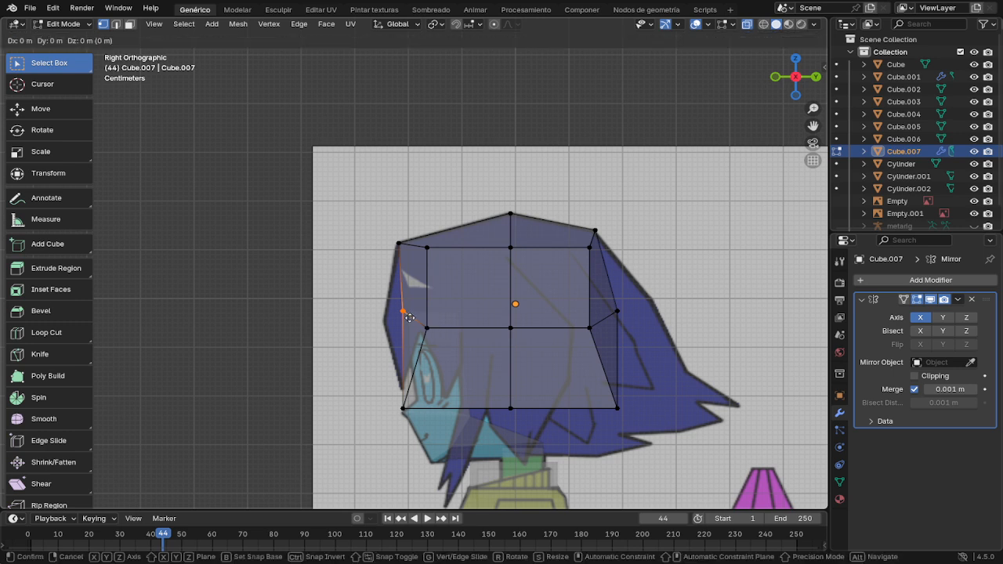
pyautogui.click(389, 326)
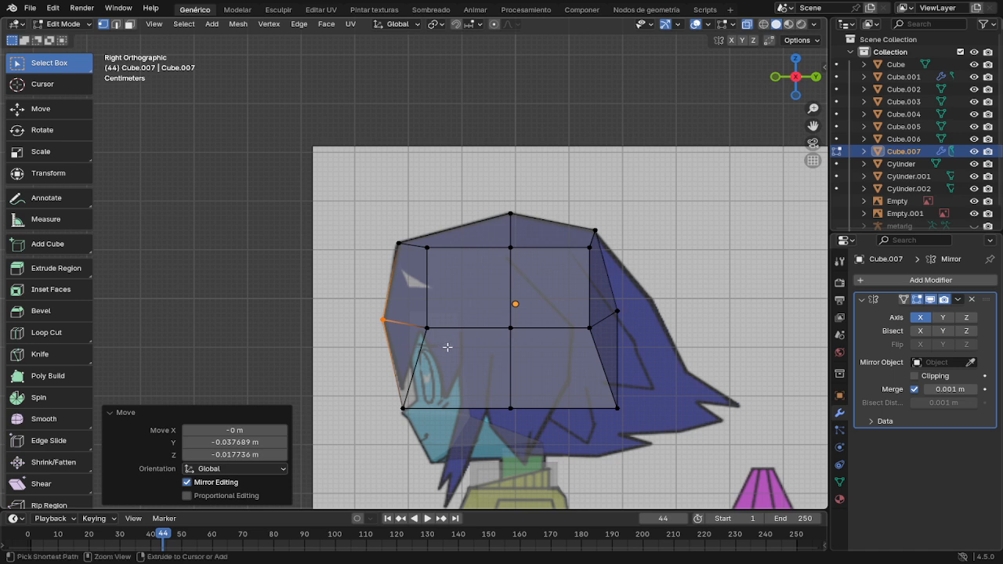
pyautogui.hotkey('ctrl', 'z')
# Step: Undo the front and rear top corner moves to restore the box's flat top profile
pyautogui.hotkey('ctrl', 'z')
pyautogui.hotkey('ctrl', 'z')
pyautogui.hotkey('ctrl', 'z')
pyautogui.hotkey('ctrl', 'z')
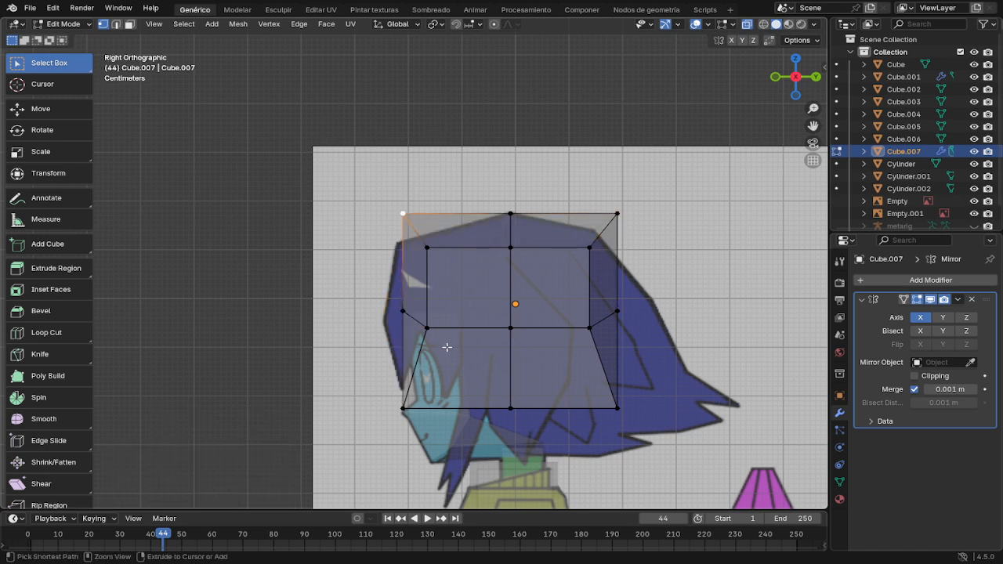
# Step: Move the outer side's front mid-height vertex about 0.081 m forward, 0.016 m up, and its middle one about 0.114 m forward, 0.009 m up
pyautogui.press('a')
pyautogui.click(447, 340)
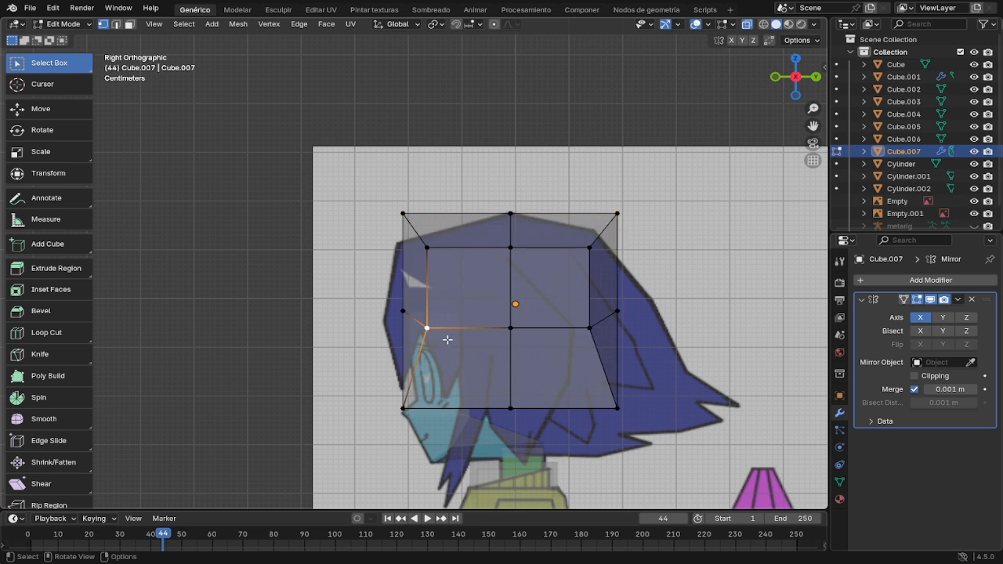
pyautogui.press('g')
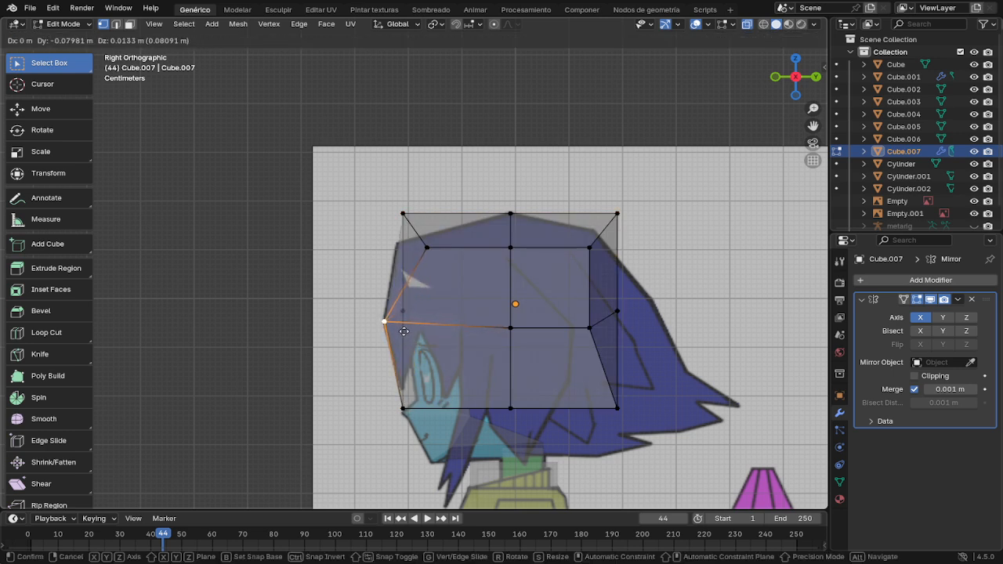
pyautogui.click(403, 330)
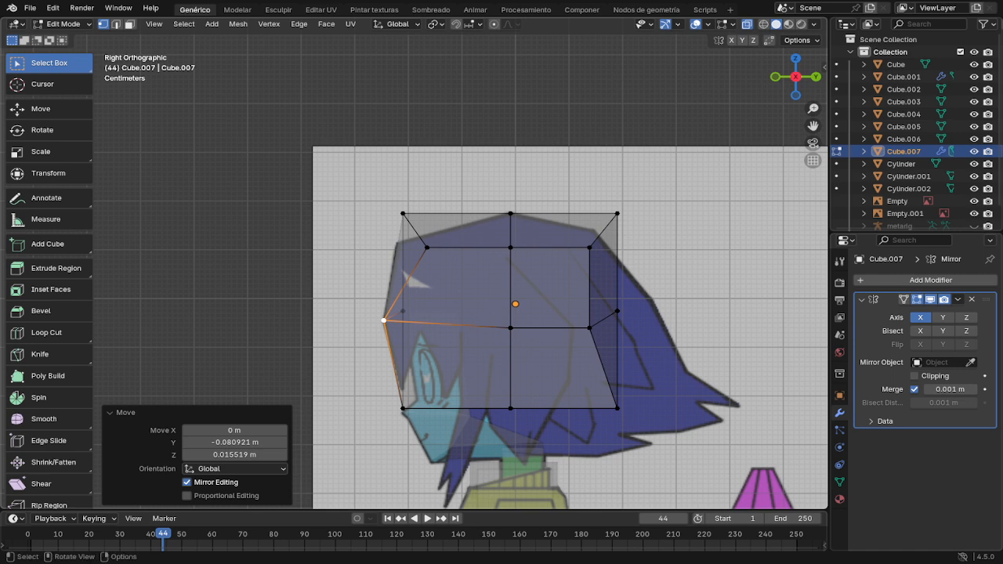
pyautogui.moveTo(491, 318); pyautogui.dragTo(530, 338)
pyautogui.press('g')
pyautogui.click(467, 336)
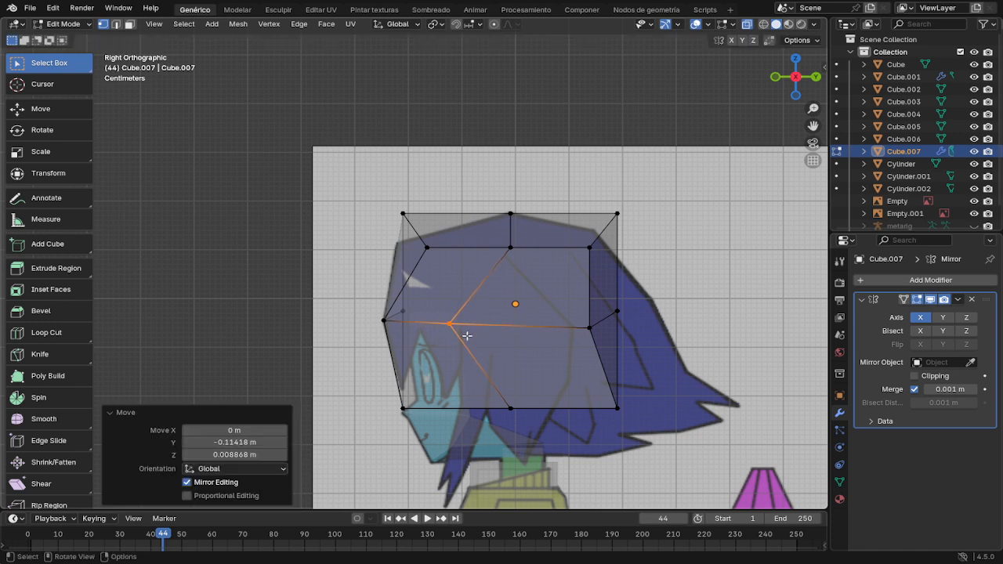
# Step: Move the front bottom corner vertices about 0.02 m forward and 0.1 m up to the fringe line
pyautogui.moveTo(436, 434); pyautogui.dragTo(390, 394)
pyautogui.press('g')
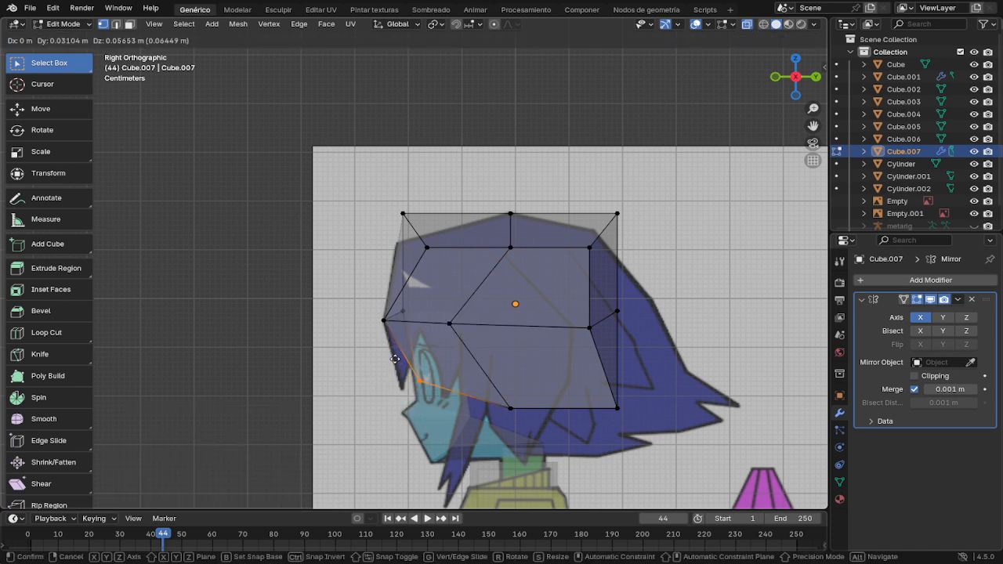
pyautogui.click(369, 340)
# Step: Move the bottom middle vertices about 0.09 m forward and 0.089 m up overall, nearly level with the front bottom corners
pyautogui.moveTo(541, 424); pyautogui.dragTo(474, 389)
pyautogui.press('g')
pyautogui.click(430, 346)
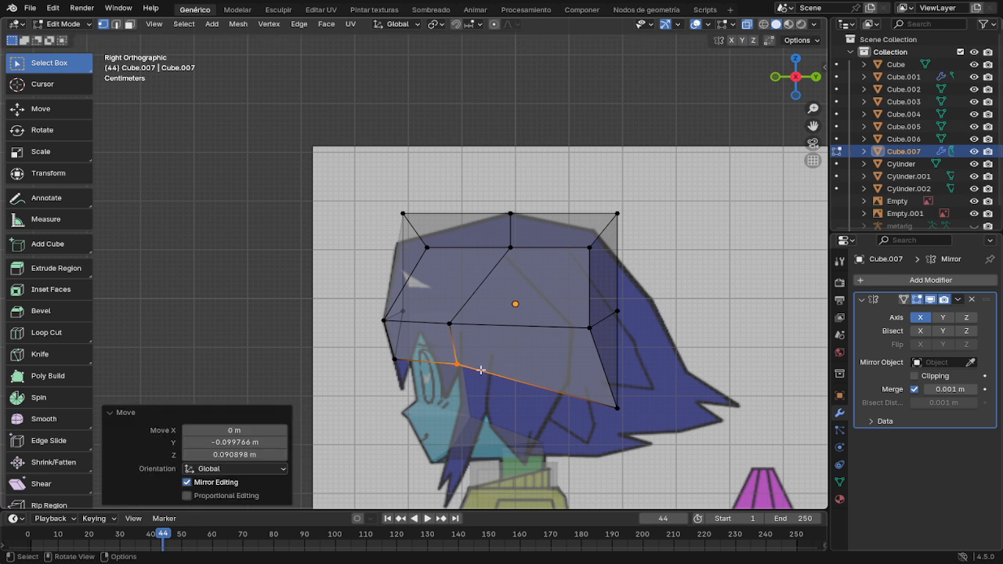
pyautogui.press('g')
pyautogui.click(624, 417)
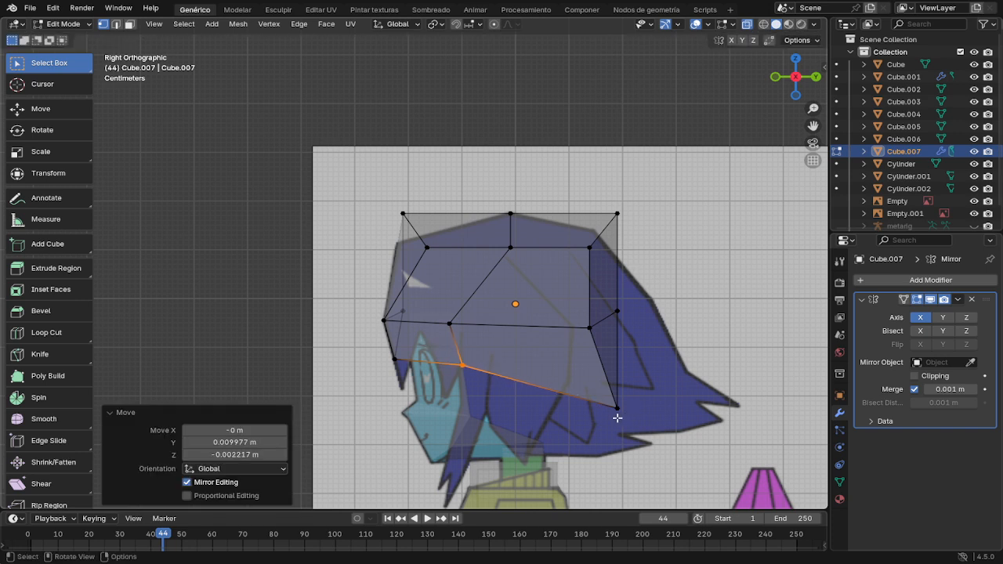
pyautogui.press('g')
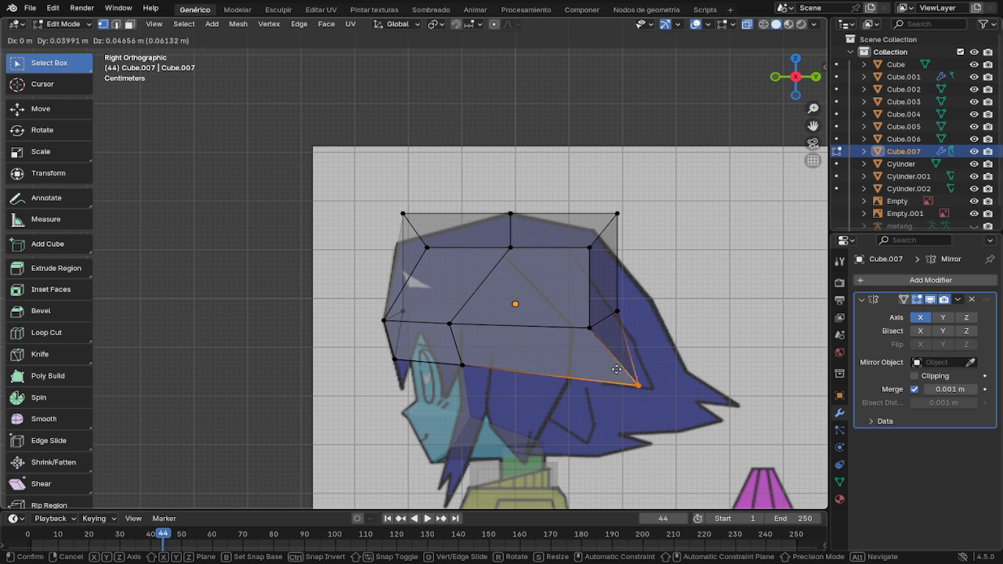
pyautogui.click(581, 355)
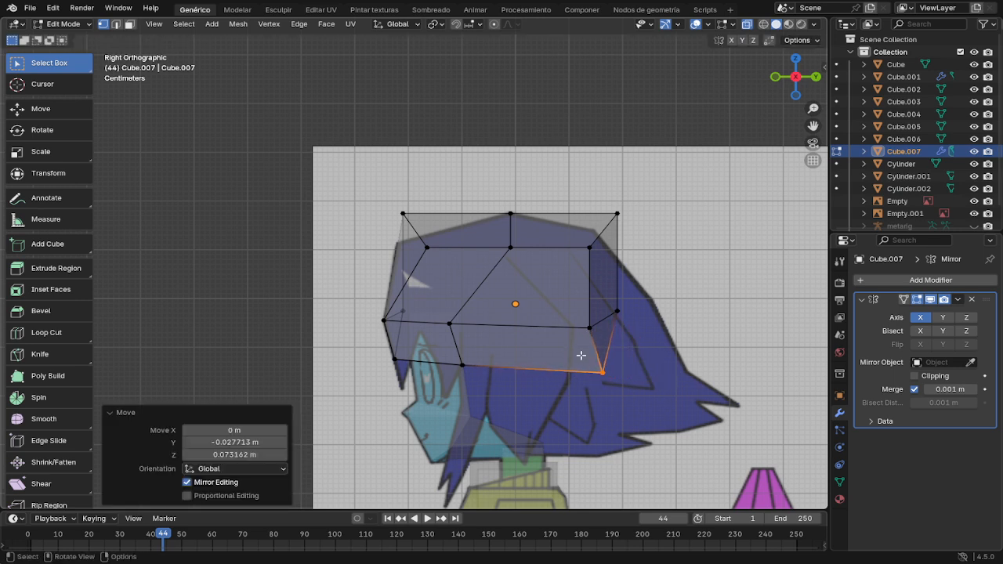
pyautogui.hotkey('ctrl', 'z')
# Step: Undo the bottom and outer-side vertex moves to return the hair mesh to the evenly divided box, and clear the selection
pyautogui.hotkey('ctrl', 'z')
pyautogui.hotkey('ctrl', 'z')
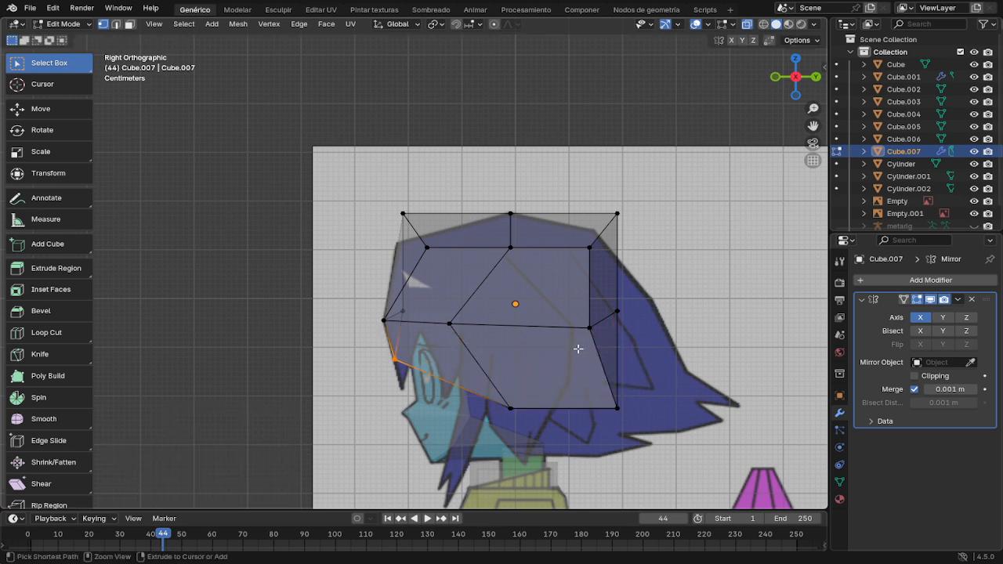
pyautogui.hotkey('ctrl', 'z')
pyautogui.hotkey('ctrl', 'z')
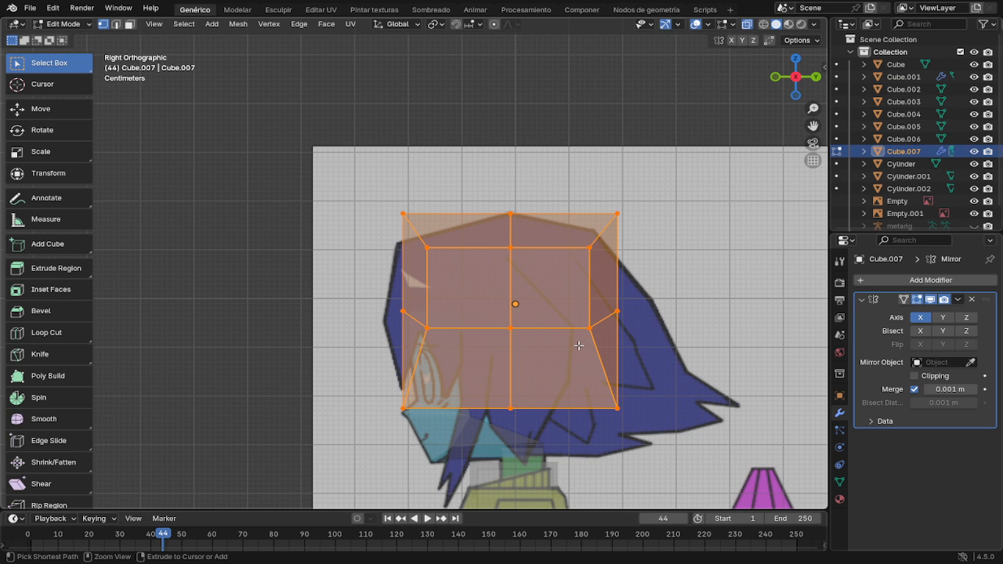
pyautogui.click(674, 311)
pyautogui.click(694, 247)
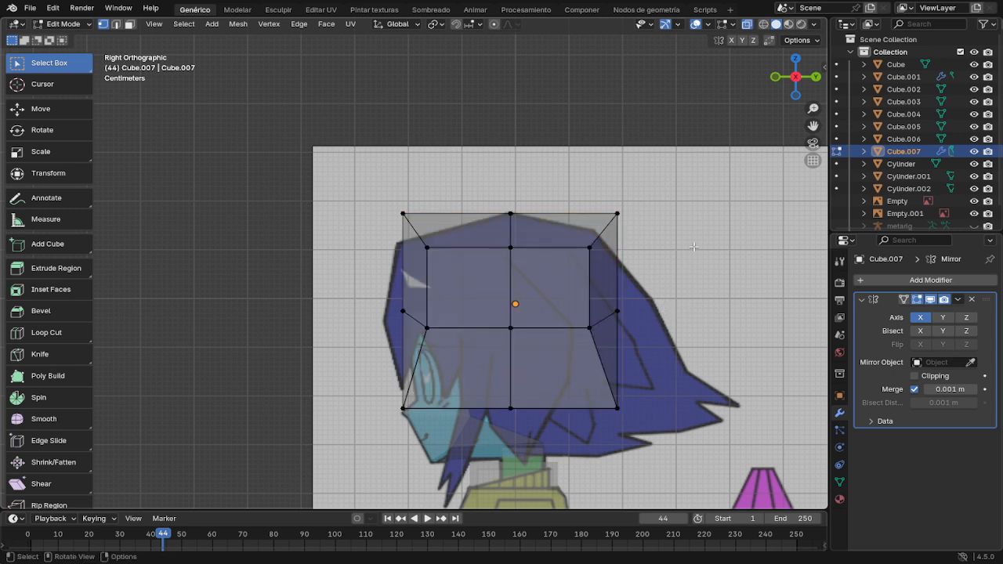
# Step: Move the front top corner vertex down to the hair outline, and the rear top corner about 0.042 m forward and 0.037 m down
pyautogui.click(413, 210)
pyautogui.press('g')
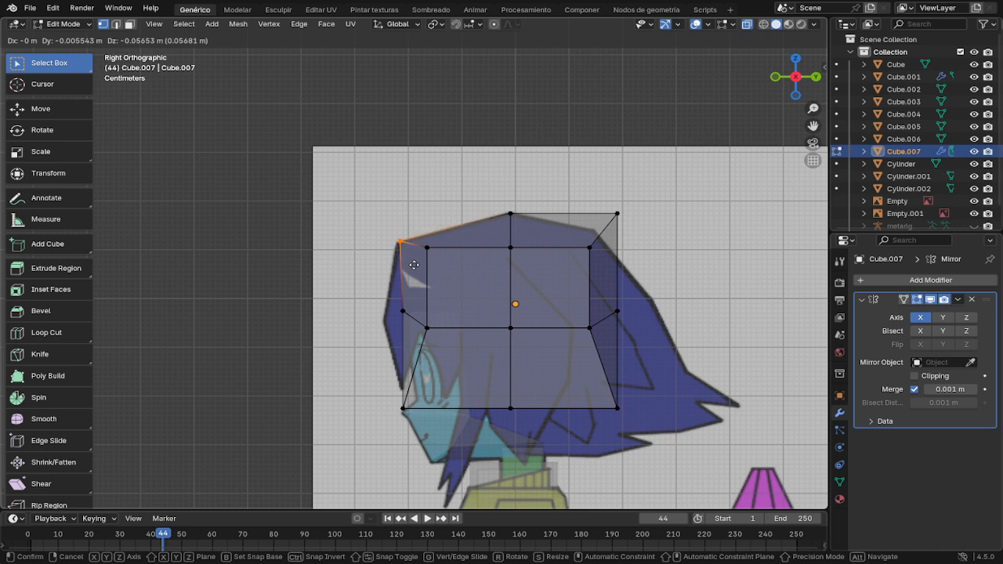
pyautogui.click(411, 268)
pyautogui.click(617, 213)
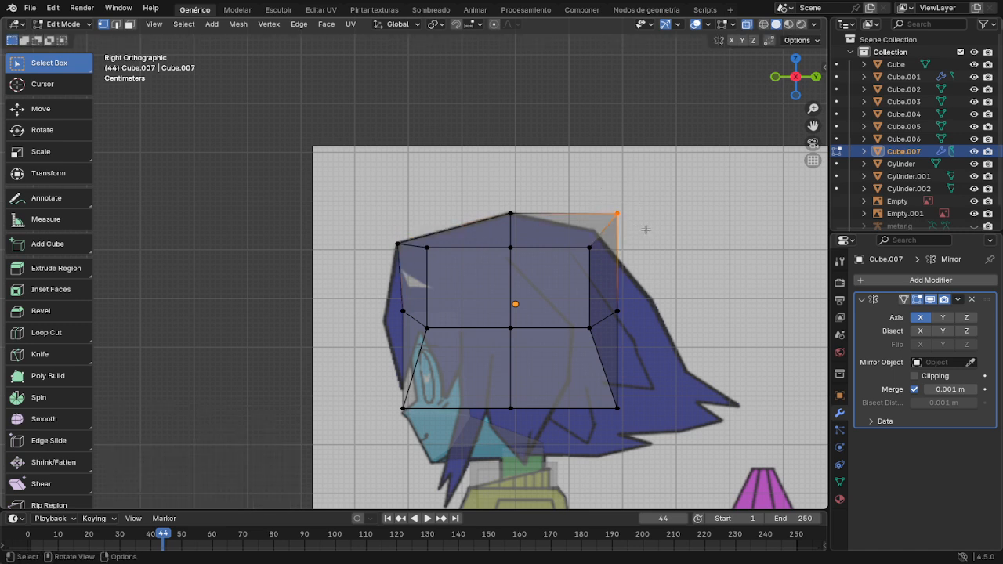
pyautogui.press('g')
pyautogui.click(620, 246)
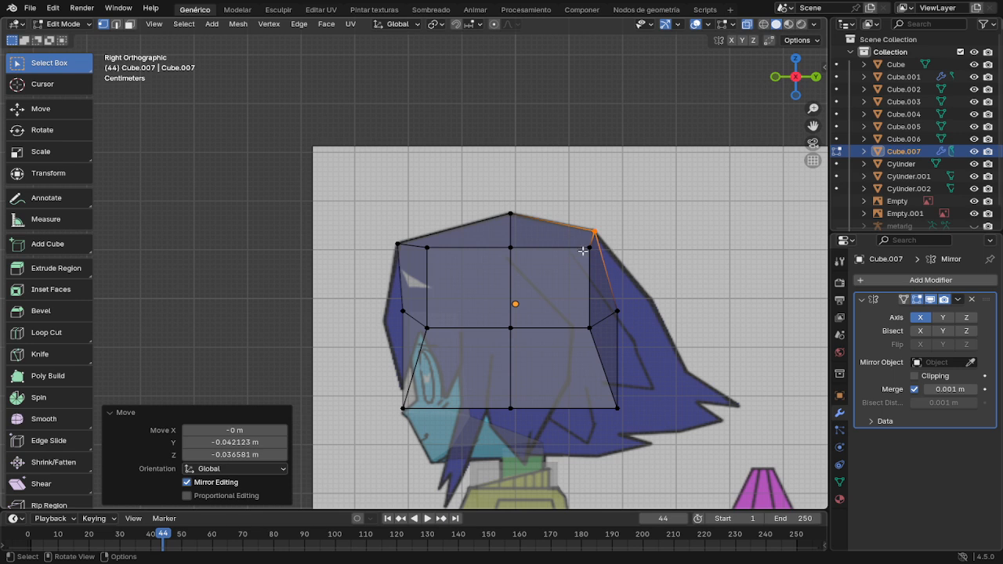
# Step: Shift the outer side's front upper vertex slightly back and down, and move the centreline front mid-height vertex about 0.033 m forward, 0.018 m down
pyautogui.click(429, 250)
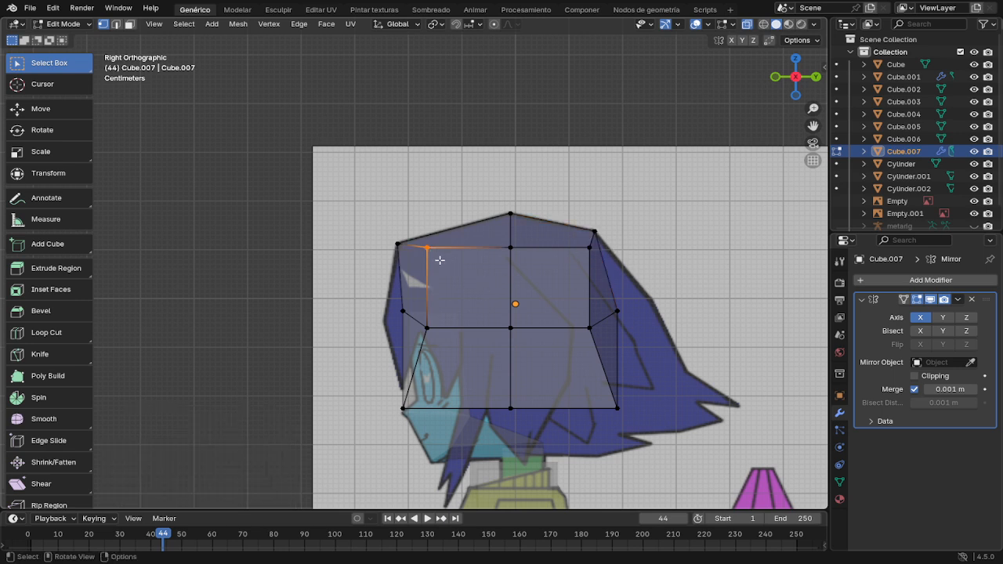
pyautogui.press('g')
pyautogui.click(451, 280)
pyautogui.moveTo(382, 300); pyautogui.dragTo(418, 316)
pyautogui.press('g')
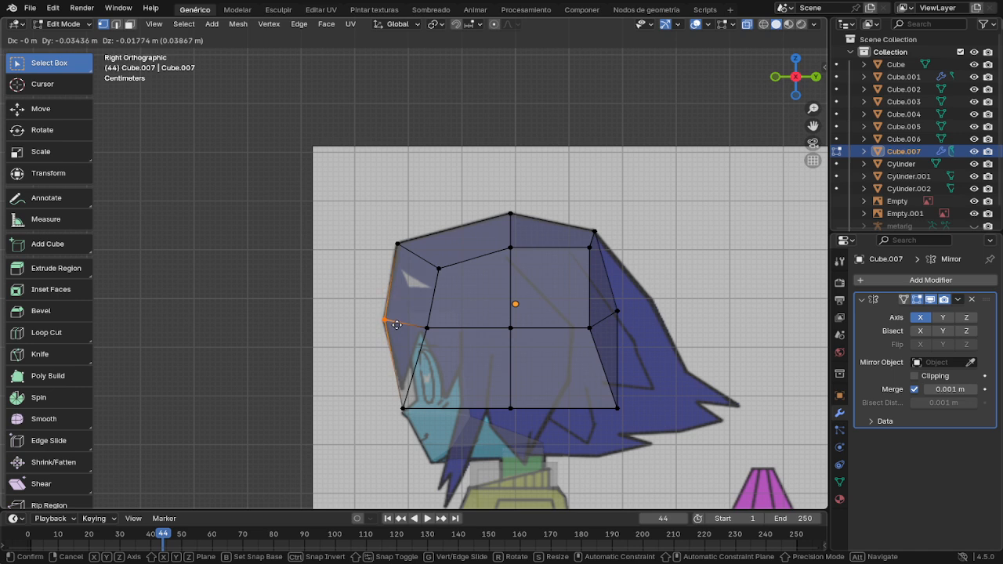
pyautogui.click(412, 325)
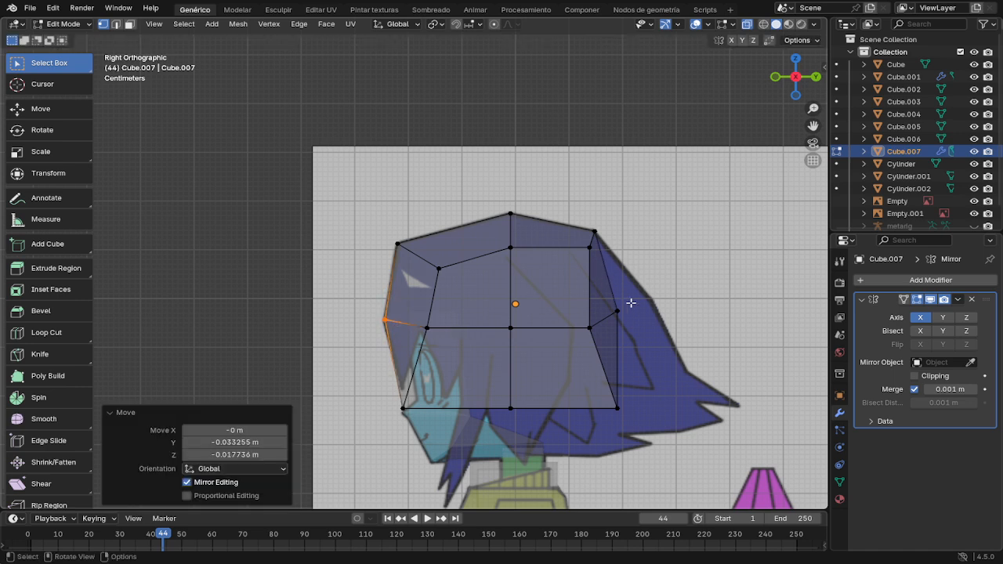
# Step: Move the rear mid-height vertex about 0.068 m back and 0.009 m up onto the hair outline, and select the rear bottom corner vertices
pyautogui.moveTo(644, 319); pyautogui.dragTo(612, 306)
pyautogui.press('g')
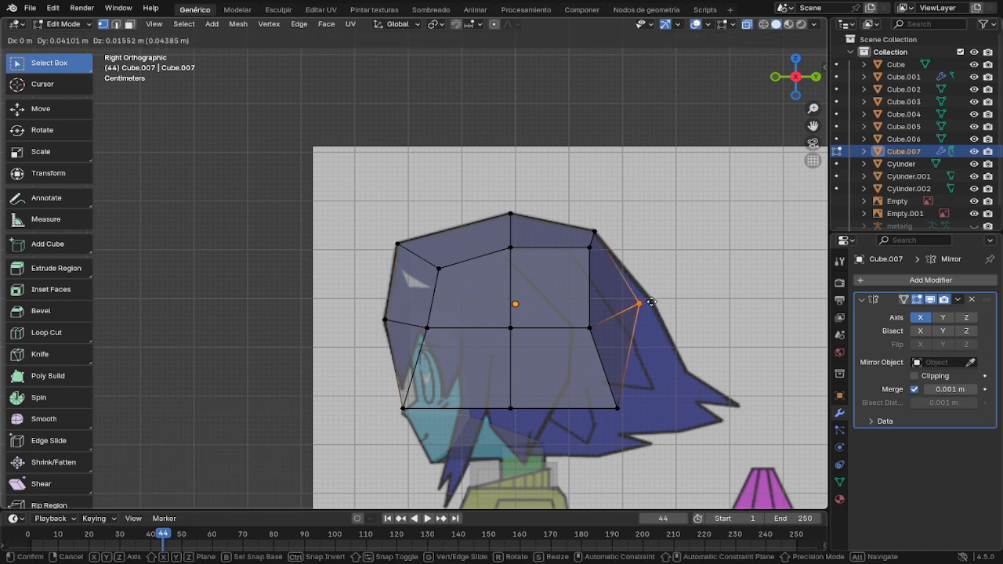
pyautogui.click(664, 310)
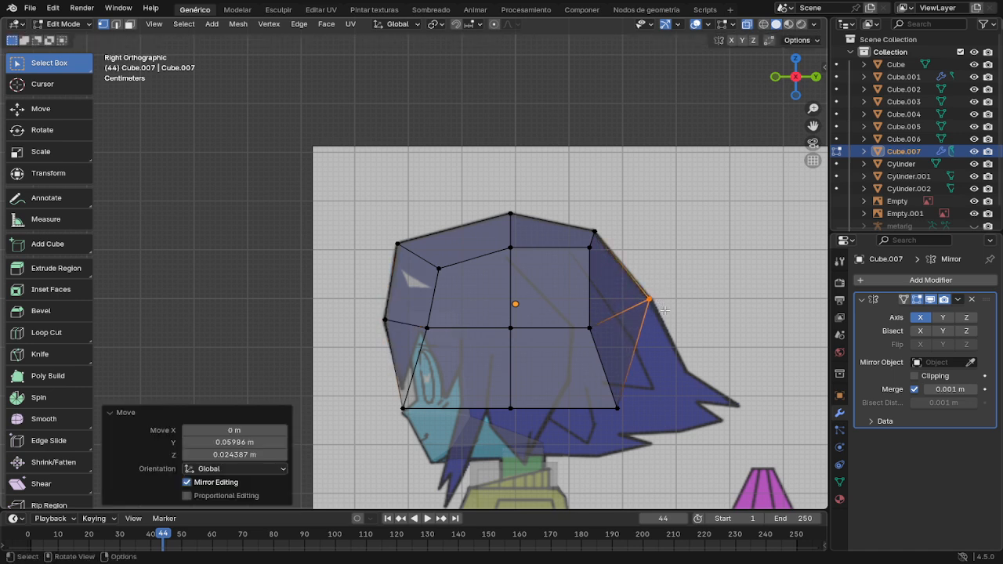
pyautogui.press('g')
pyautogui.click(634, 414)
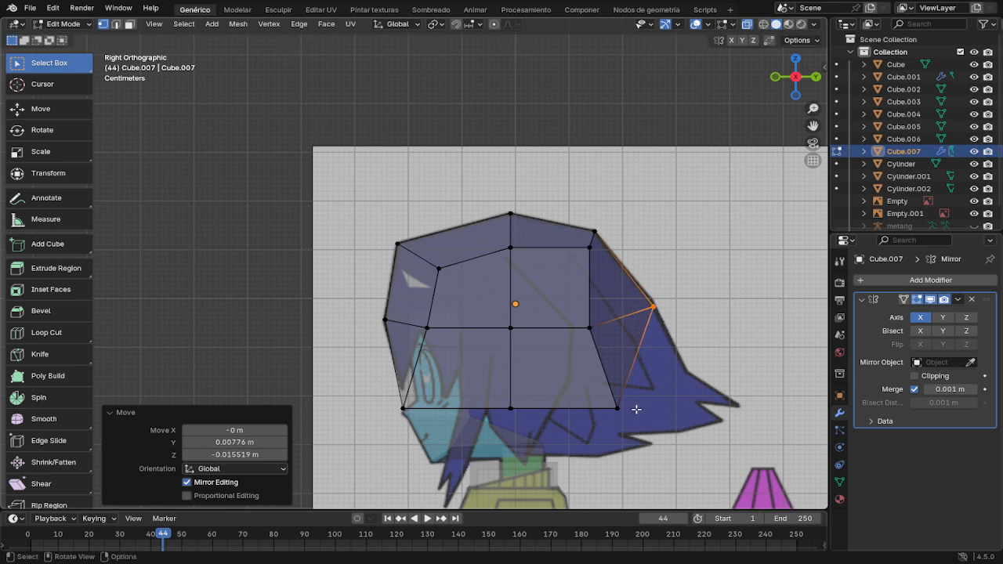
pyautogui.click(635, 413)
pyautogui.press('g')
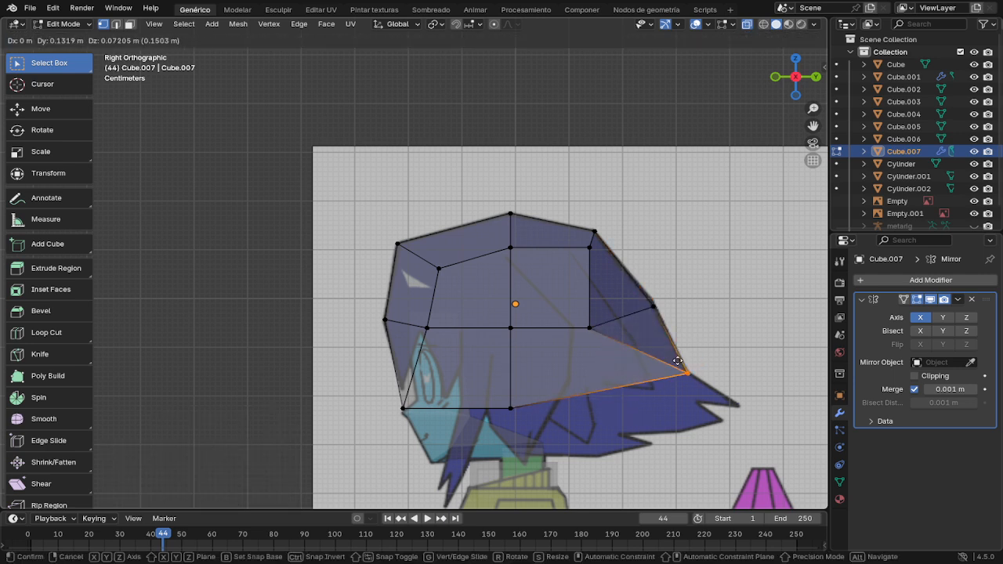
pyautogui.click(676, 358)
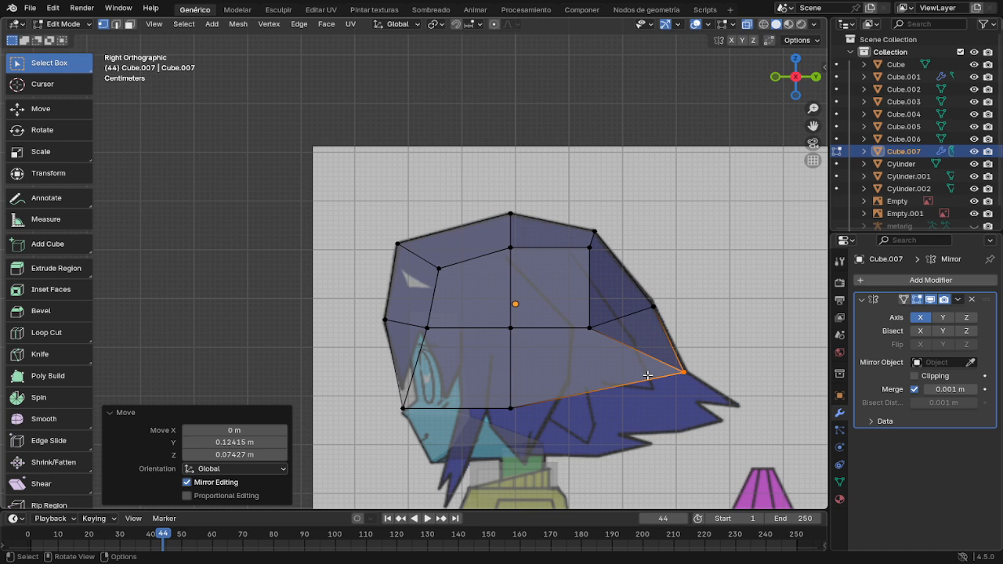
pyautogui.hotkey('ctrl', 'z')
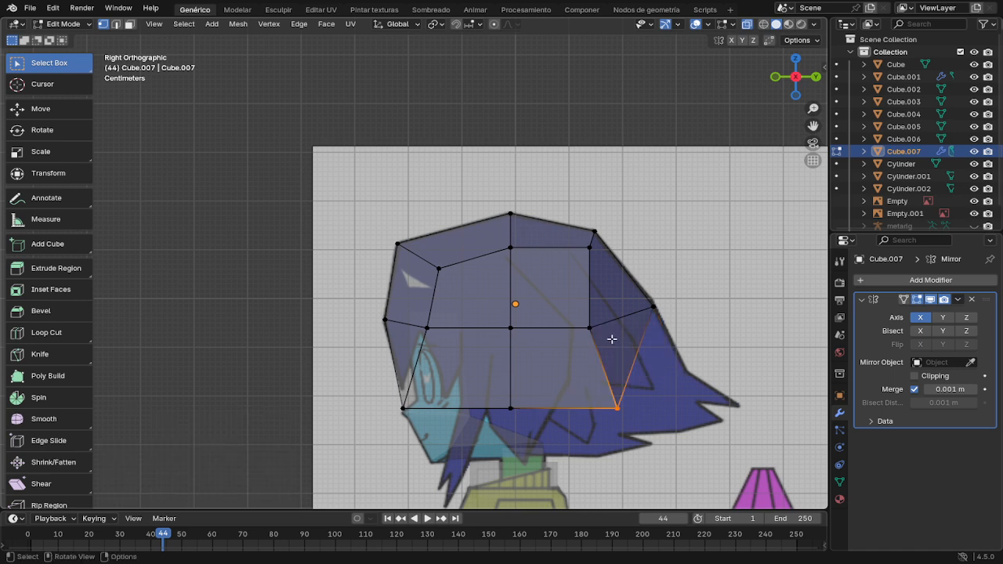
# Step: Move the rear bottom corners about 0.045 m forward, 0.052 m up, and the front and middle bottom vertices about 0.012 m forward, 0.099 m up
pyautogui.press('g')
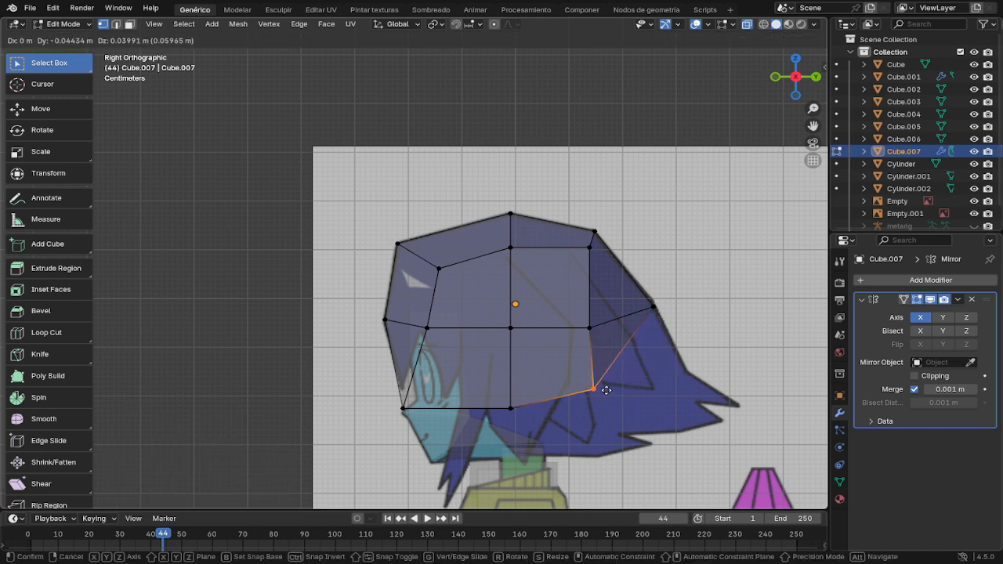
pyautogui.click(606, 384)
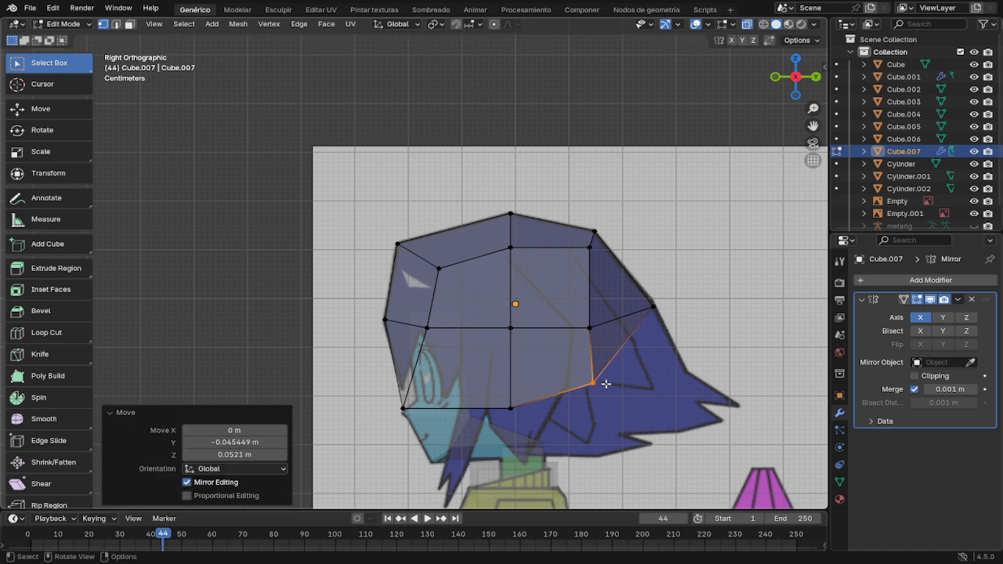
pyautogui.moveTo(540, 436); pyautogui.dragTo(396, 403)
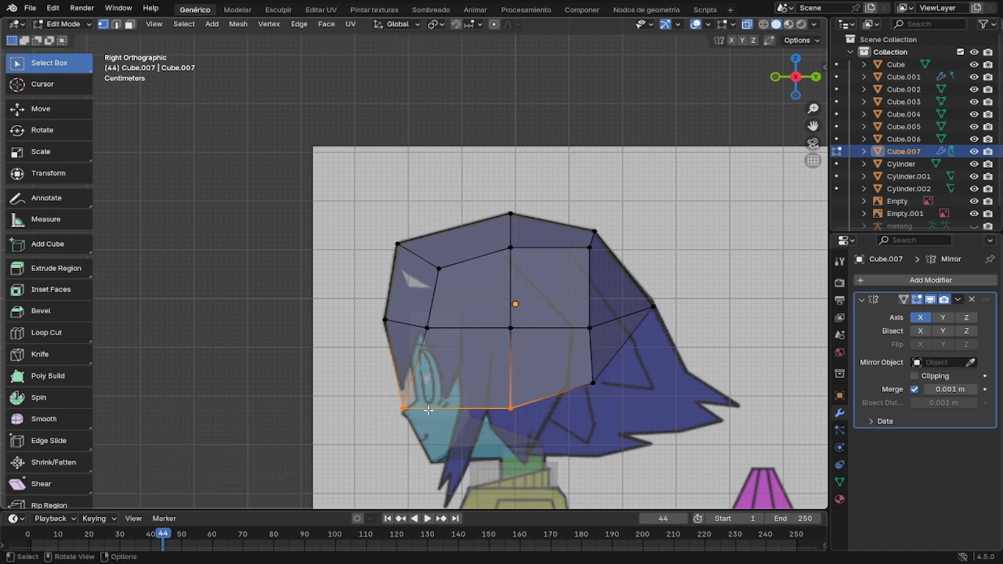
pyautogui.press('g')
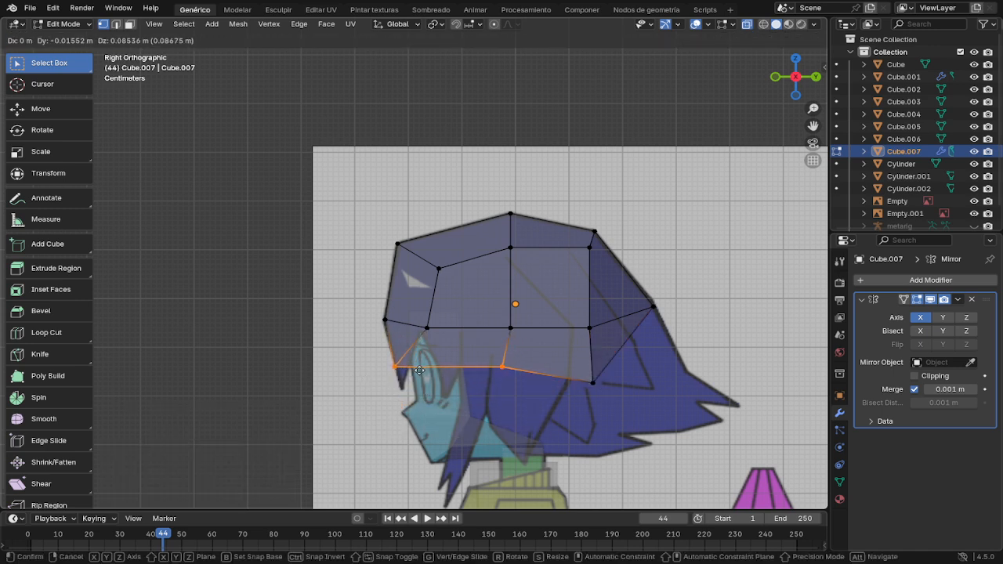
pyautogui.click(426, 385)
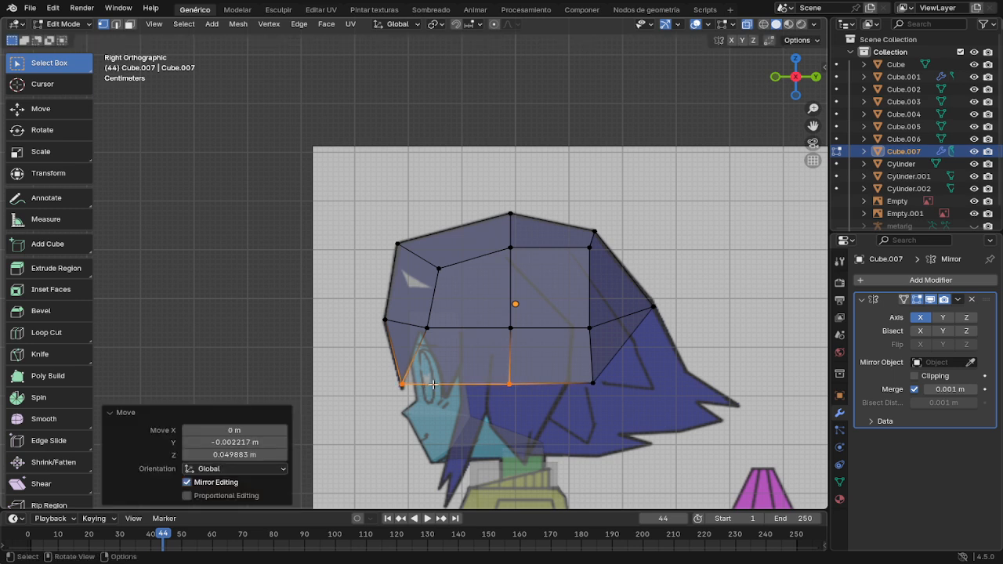
pyautogui.press('g')
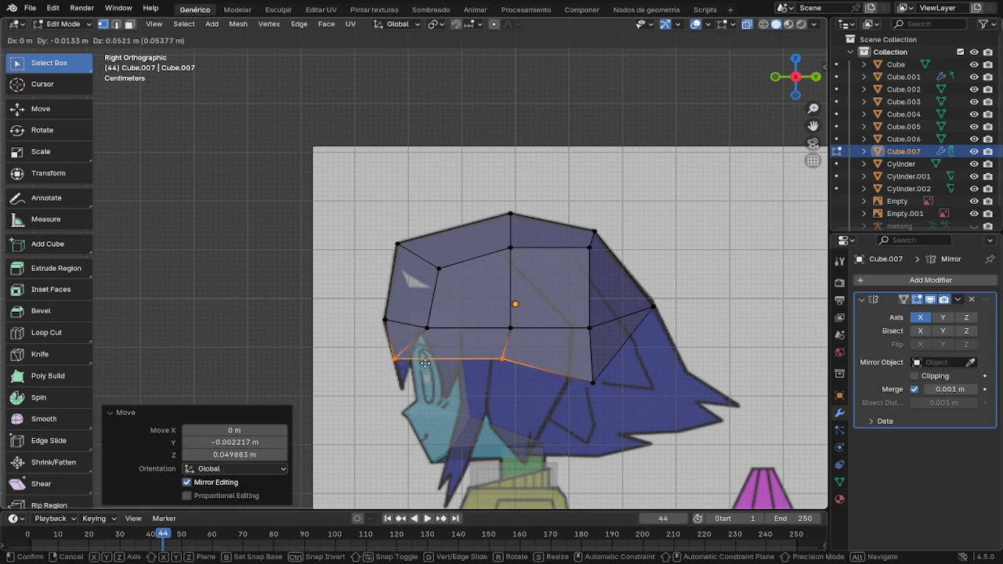
pyautogui.click(427, 365)
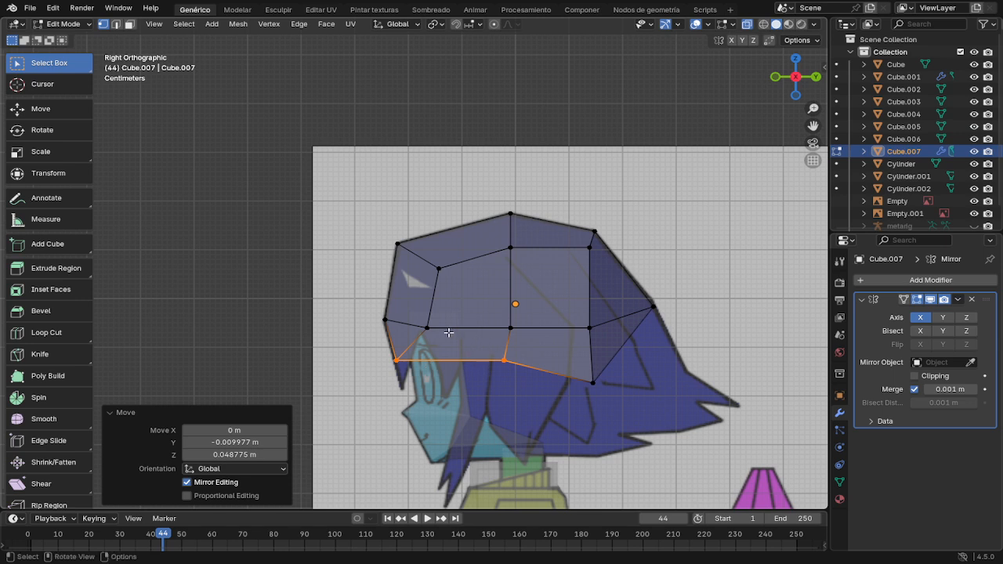
# Step: Move the outer side's front mid-height vertex about 0.08 m forward and 0.017 m up onto the front hair outline
pyautogui.moveTo(456, 342); pyautogui.dragTo(413, 318)
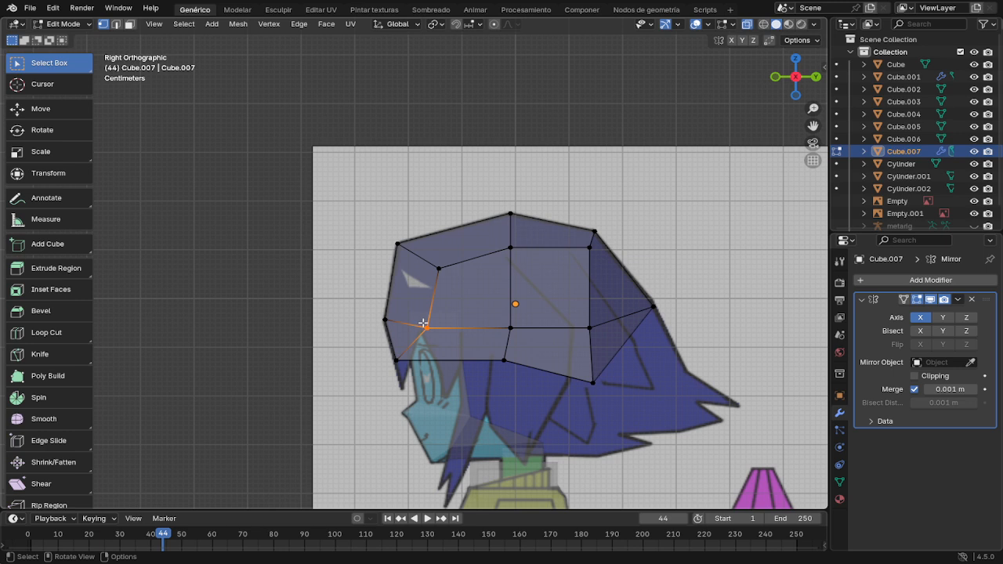
pyautogui.press('g')
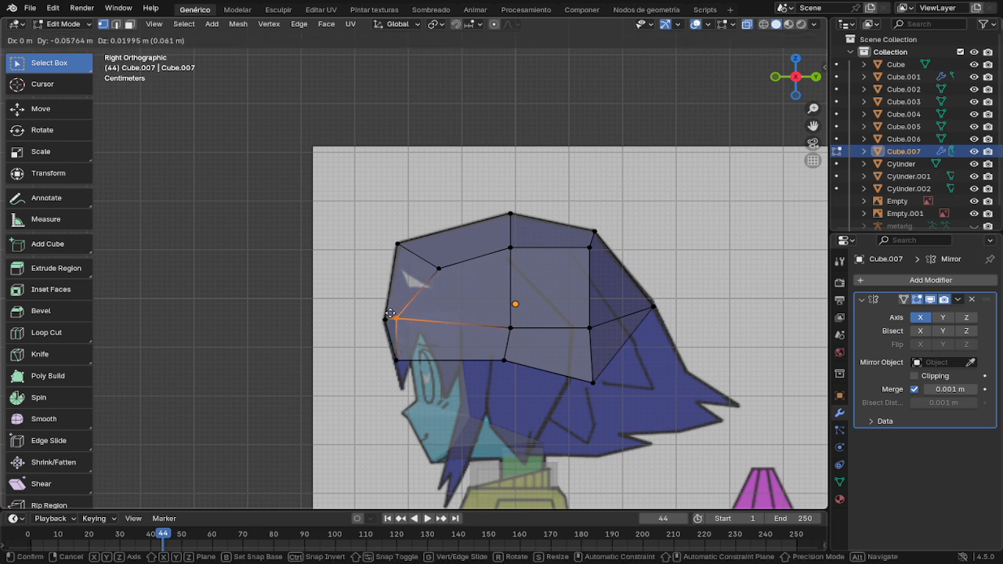
pyautogui.click(389, 313)
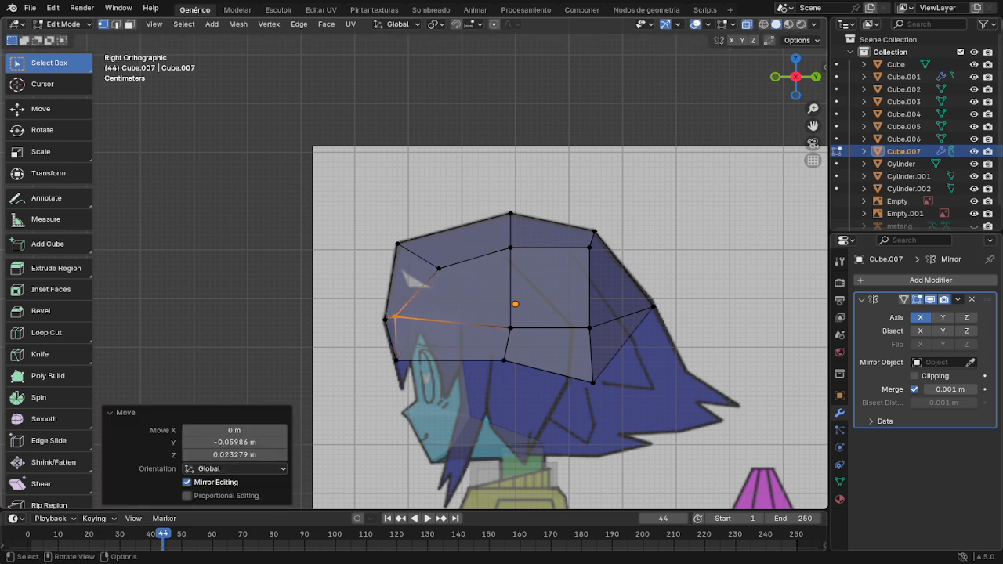
pyautogui.press('g')
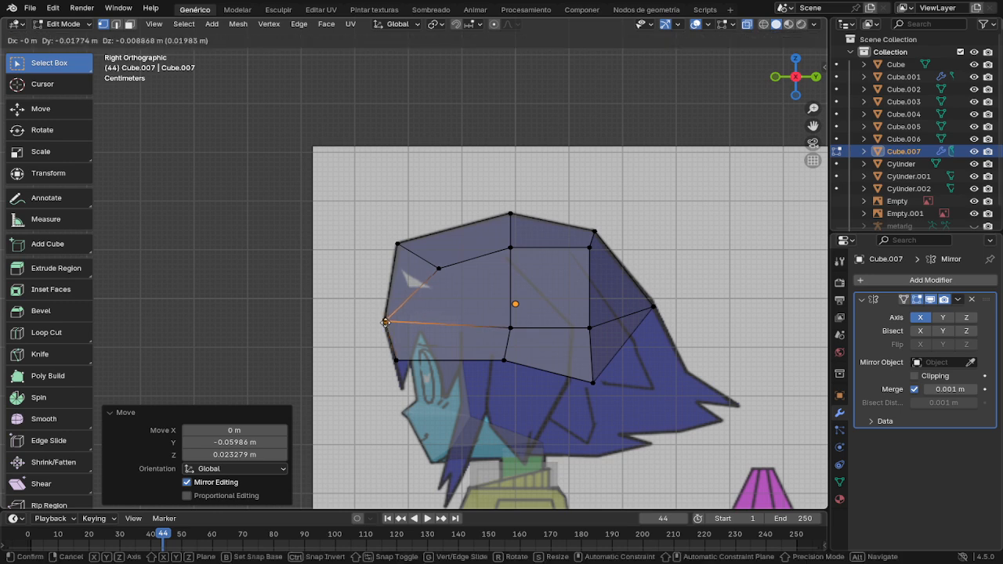
pyautogui.click(386, 321)
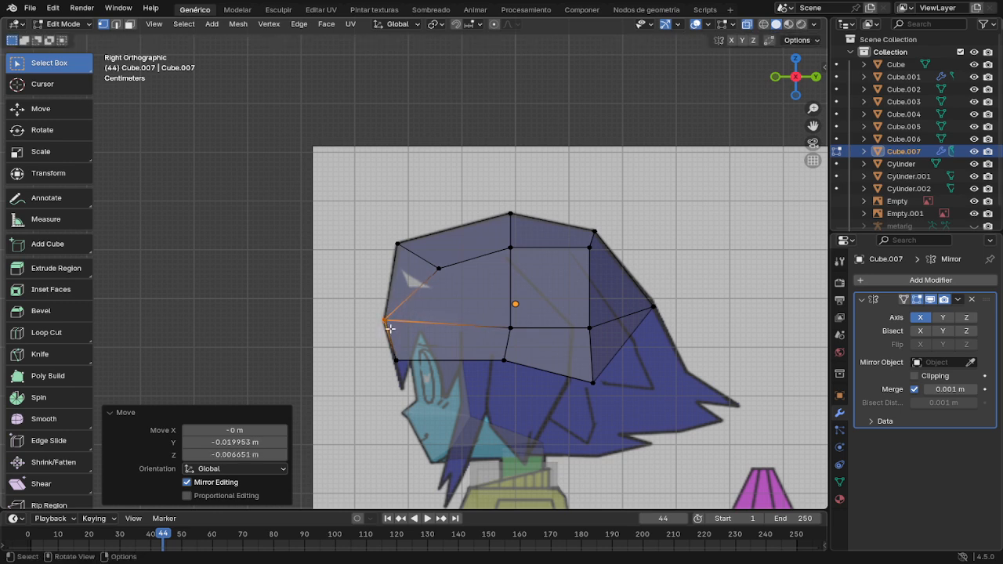
# Step: Turn off X-ray and move the outer side's front mid-height vertex about 0.051 m back along the Y axis
pyautogui.press('KP_1')
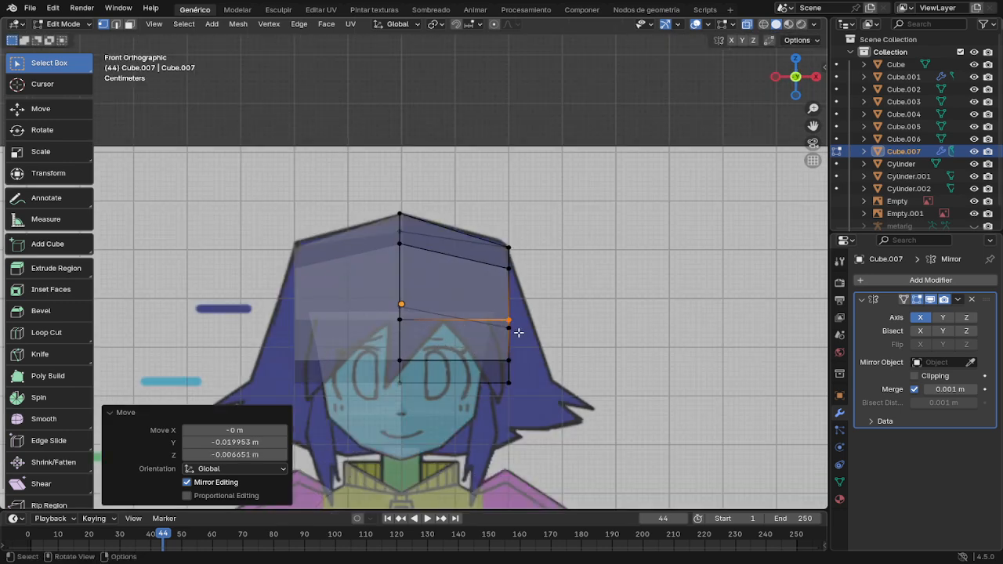
pyautogui.hotkey('alt', 'z')
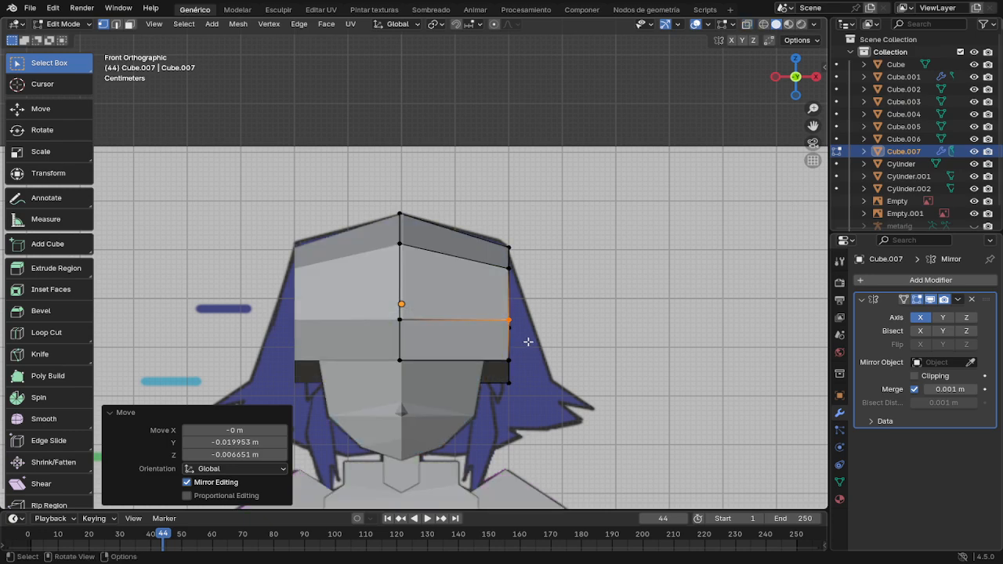
pyautogui.moveTo(525, 339)
pyautogui.mouseDown(button='middle')
pyautogui.moveTo(439, 345)
pyautogui.moveTo(509, 352)
pyautogui.mouseUp(button='middle')
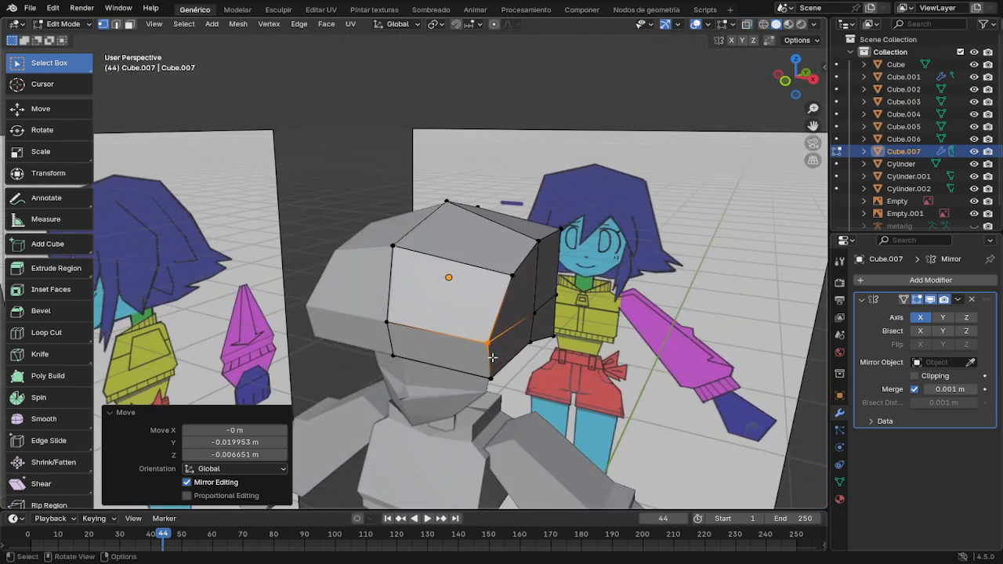
pyautogui.press('g')
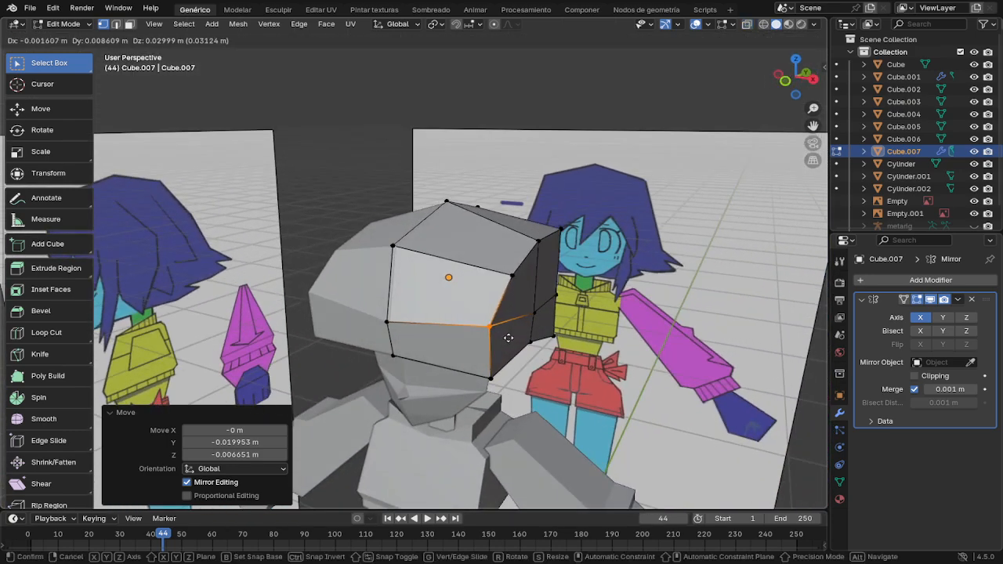
pyautogui.press('y')
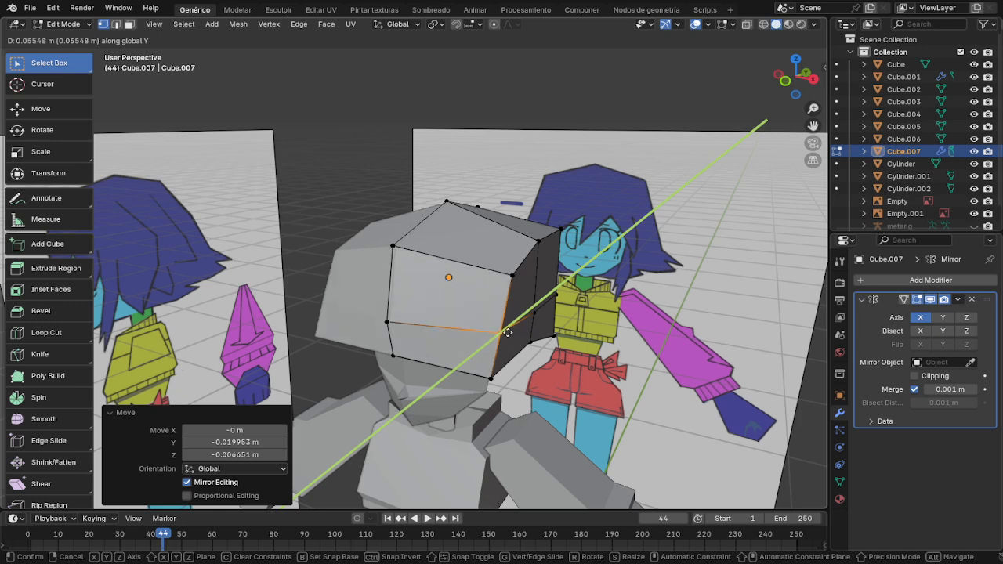
pyautogui.click(506, 334)
pyautogui.moveTo(534, 319); pyautogui.dragTo(587, 261, button='middle')
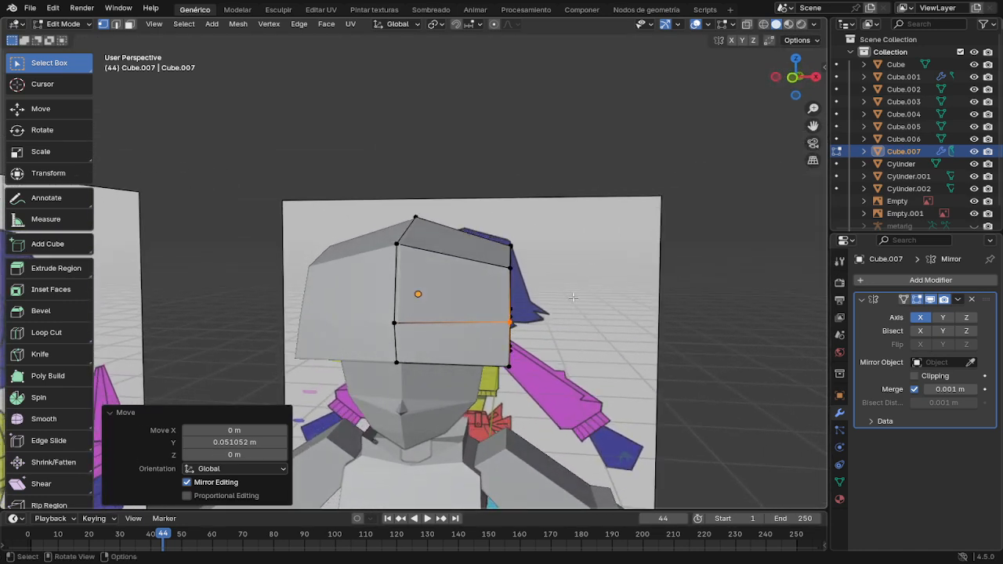
# Step: Move the outer side's front and middle upper vertices about 0.014 m inward and 0.01 m up onto the front hair outline
pyautogui.press('KP_1')
pyautogui.moveTo(483, 223); pyautogui.dragTo(541, 285)
pyautogui.press('g')
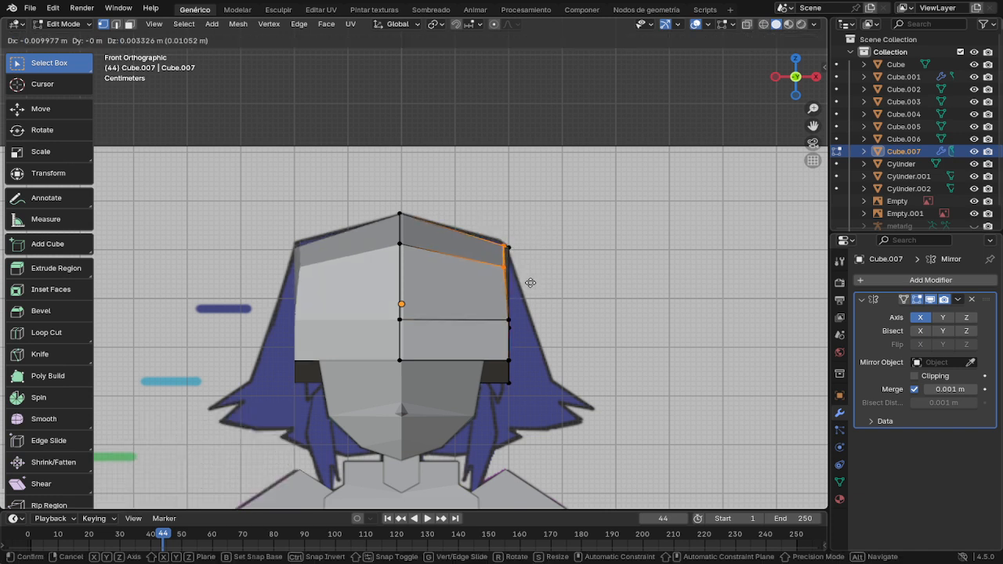
pyautogui.click(528, 279)
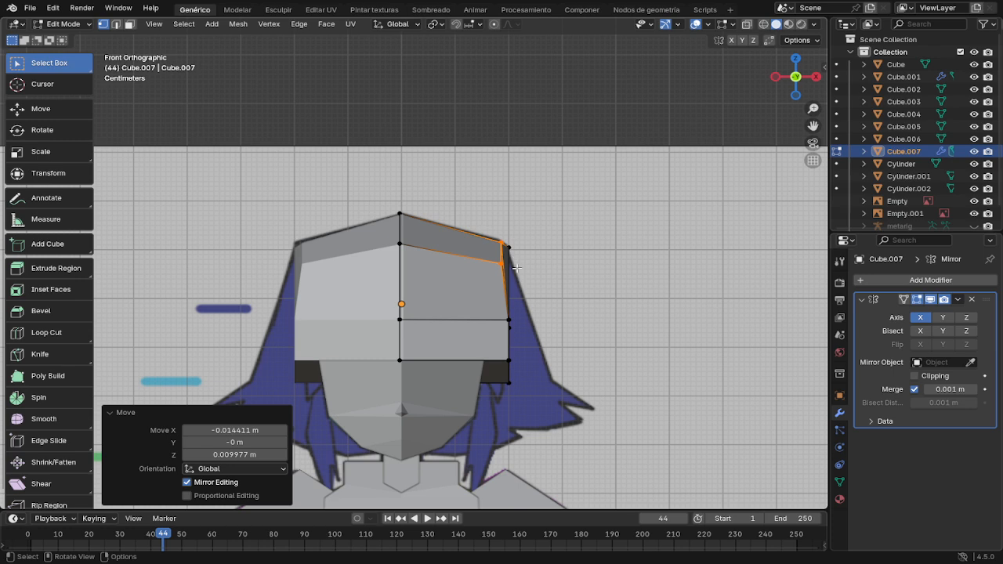
# Step: Move the outer side's rear upper vertex about 0.024 m forward and 0.029 m down in the side view
pyautogui.press('KP_3')
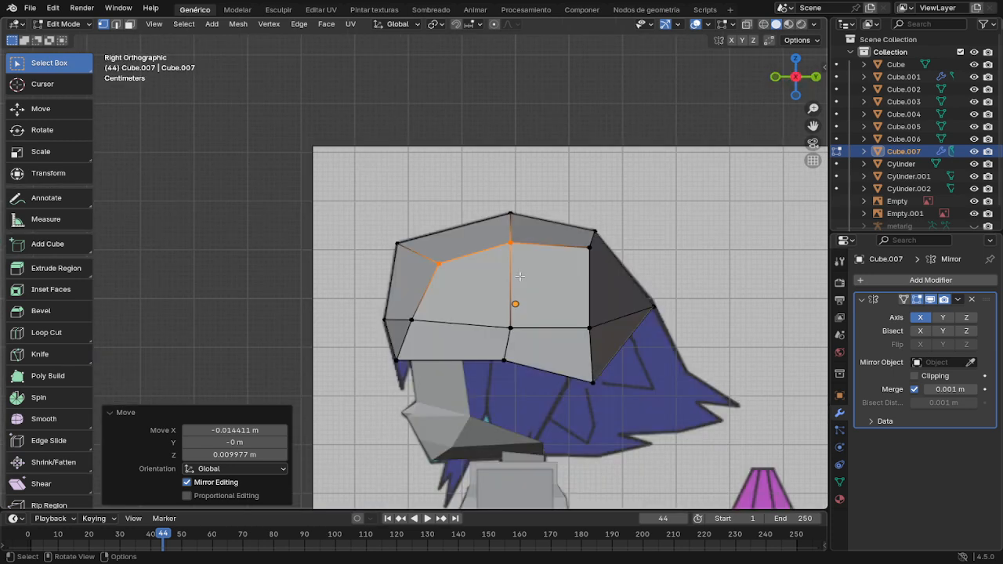
pyautogui.click(589, 248)
pyautogui.press('g')
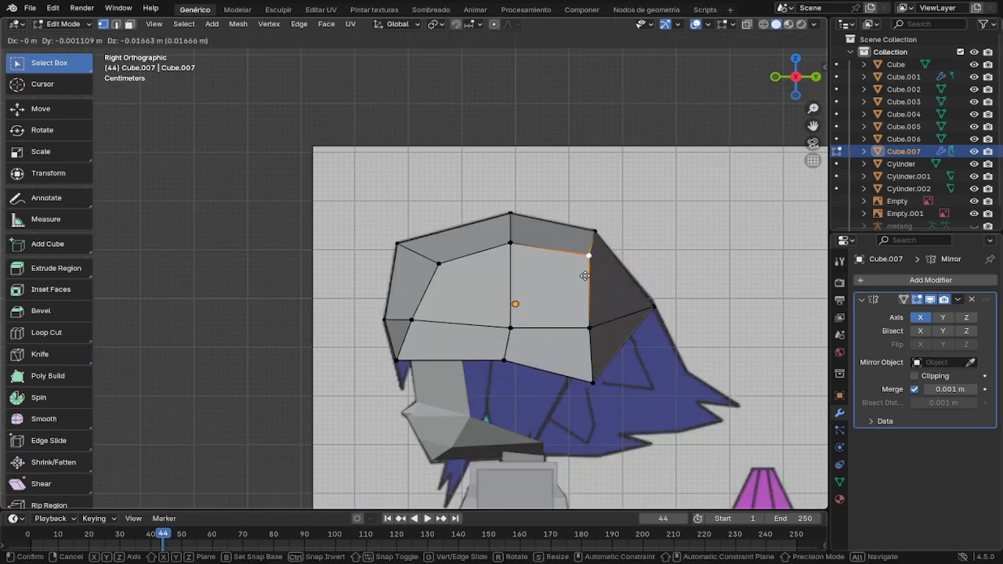
pyautogui.click(573, 281)
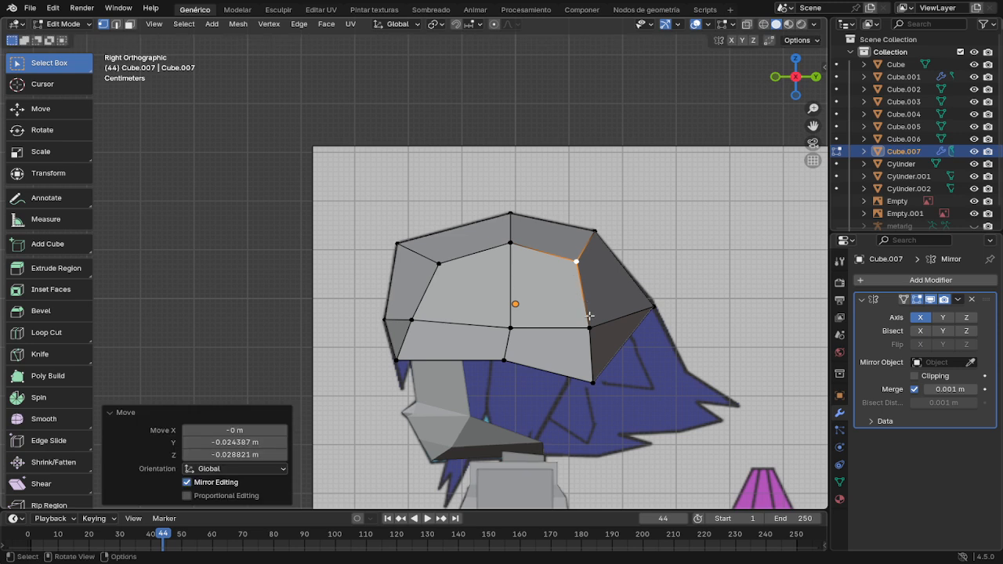
# Step: Move the outer side's rear mid-height vertex about 0.007 m back, 0.028 m up, and raise its middle mid-height vertex about 0.06 m
pyautogui.click(589, 328)
pyautogui.press('g')
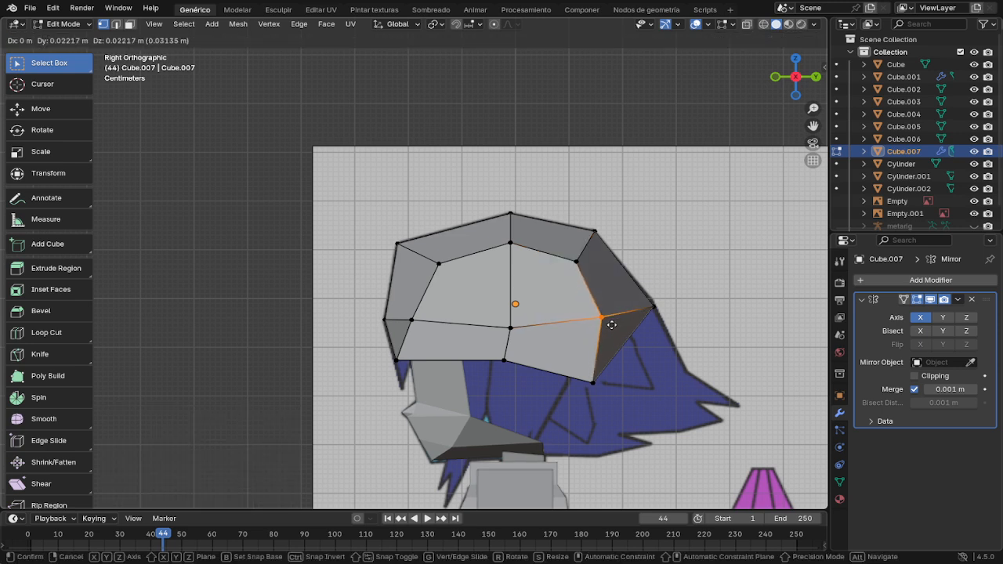
pyautogui.click(594, 319)
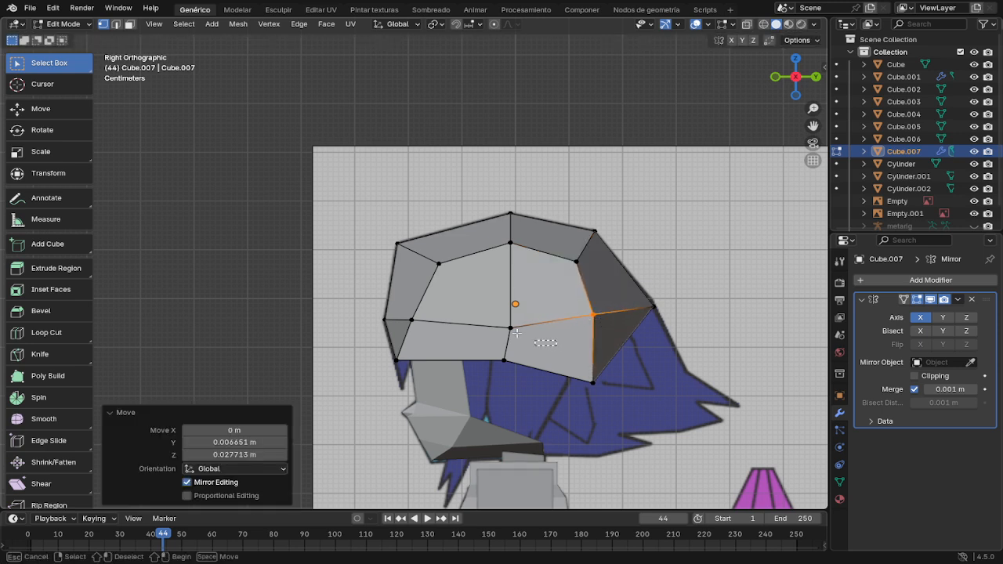
pyautogui.click(486, 318)
pyautogui.press('g')
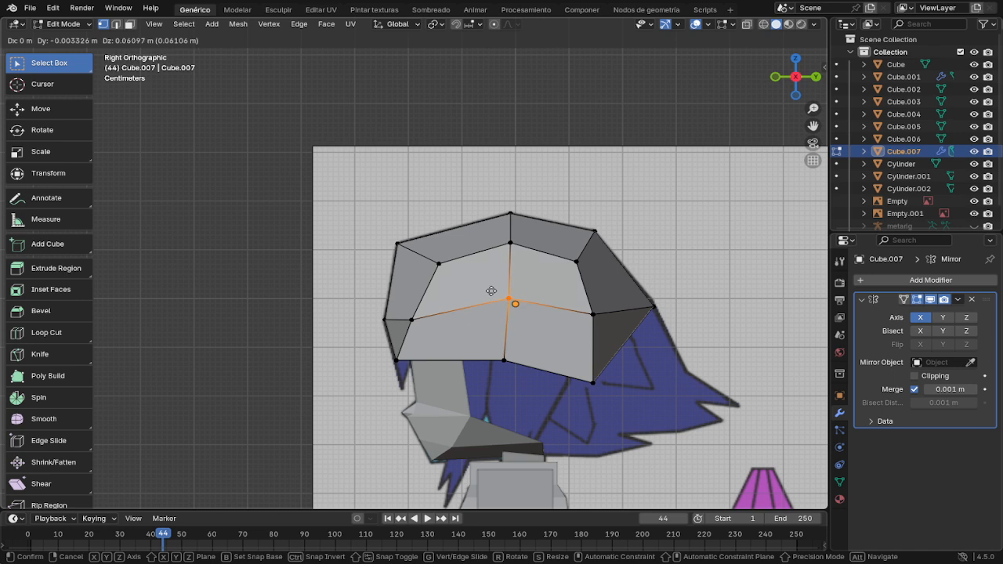
pyautogui.click(489, 290)
# Step: Move the outer rear bottom vertex about 0.013 m forward, 0.055 m up, and the central one about 0.165 m back, 0.058 m up
pyautogui.moveTo(627, 403); pyautogui.dragTo(553, 363)
pyautogui.press('g')
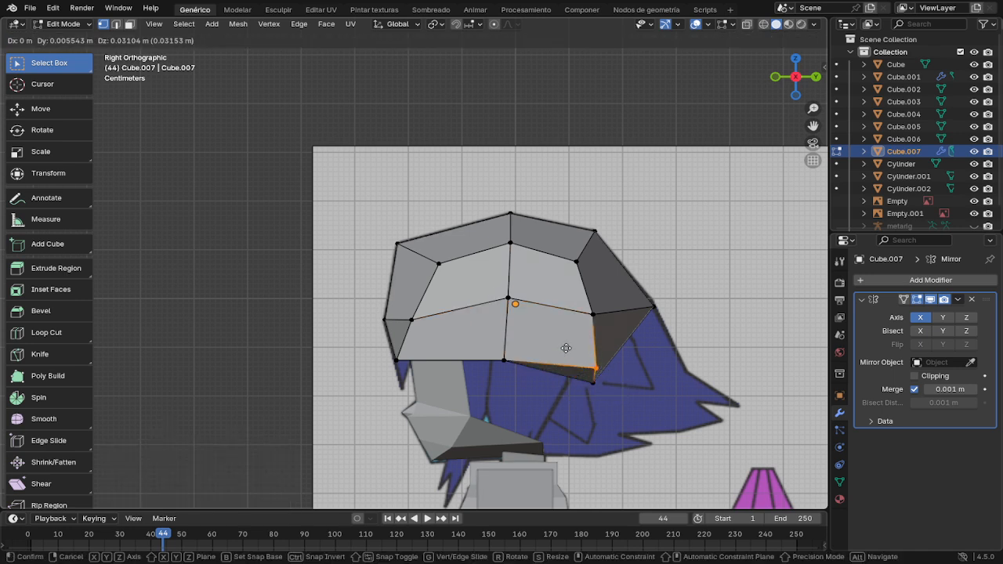
pyautogui.click(557, 341)
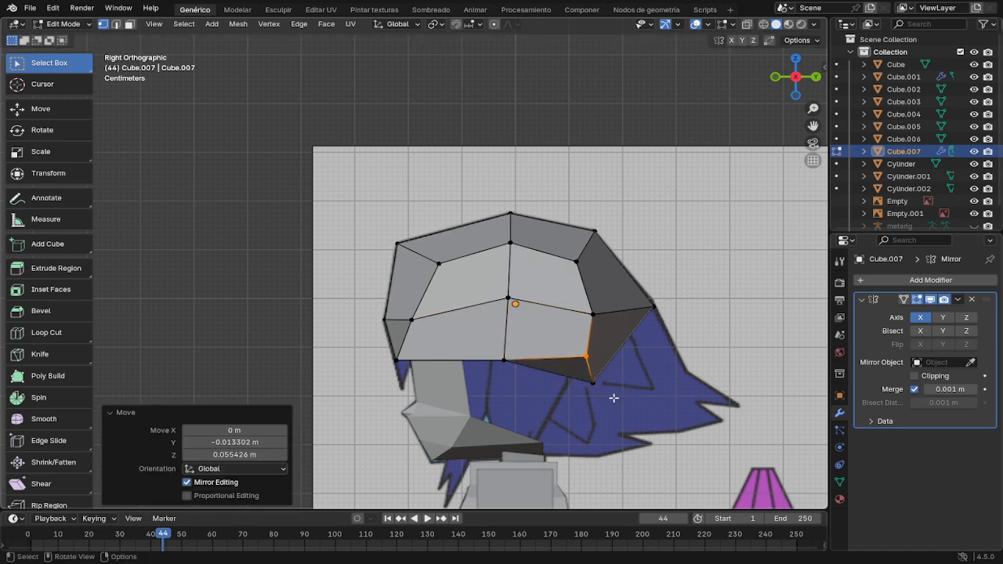
pyautogui.moveTo(614, 399); pyautogui.dragTo(580, 376)
pyautogui.press('g')
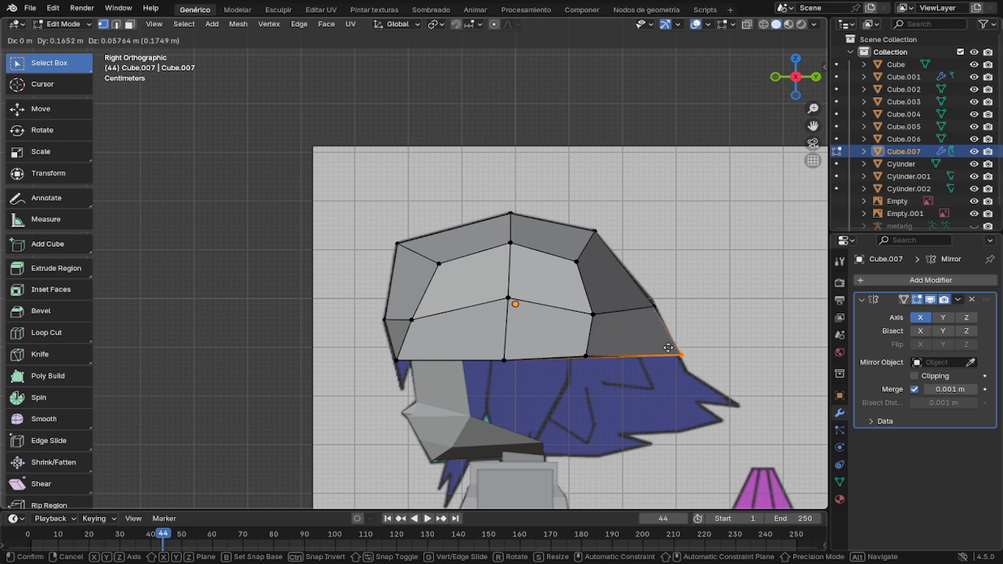
pyautogui.click(668, 348)
pyautogui.moveTo(667, 350); pyautogui.dragTo(598, 343, button='middle')
pyautogui.press('KP_3')
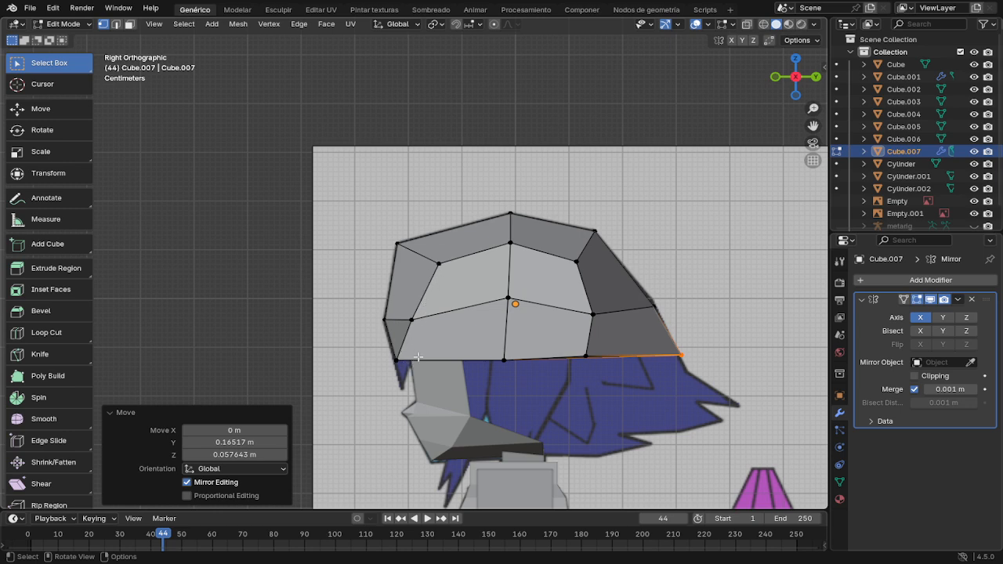
# Step: Move the outer side's front bottom vertex about 0.044 m back along the Y axis
pyautogui.moveTo(418, 357); pyautogui.dragTo(448, 364, button='middle')
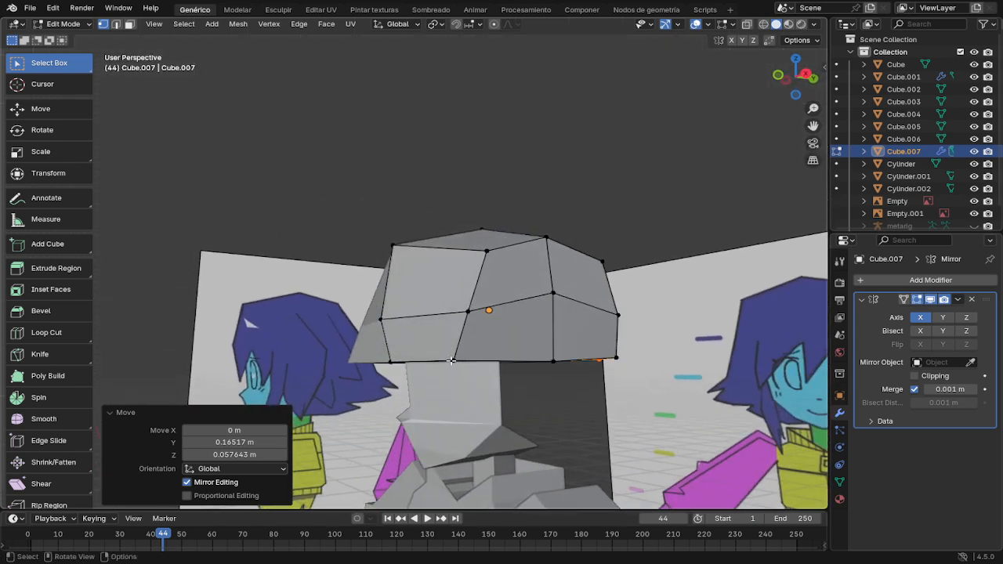
pyautogui.click(451, 360)
pyautogui.press('g')
pyautogui.press('y')
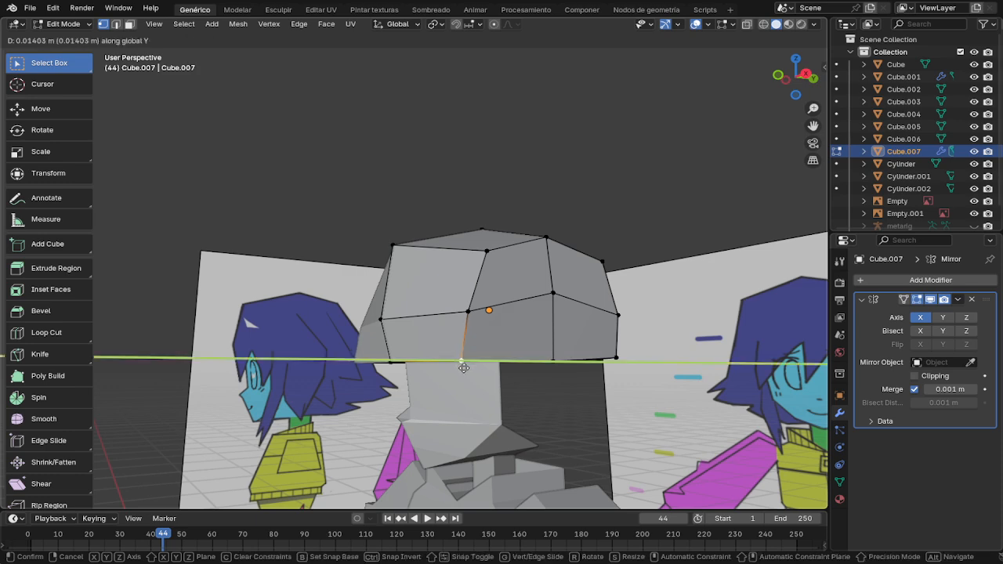
pyautogui.click(486, 373)
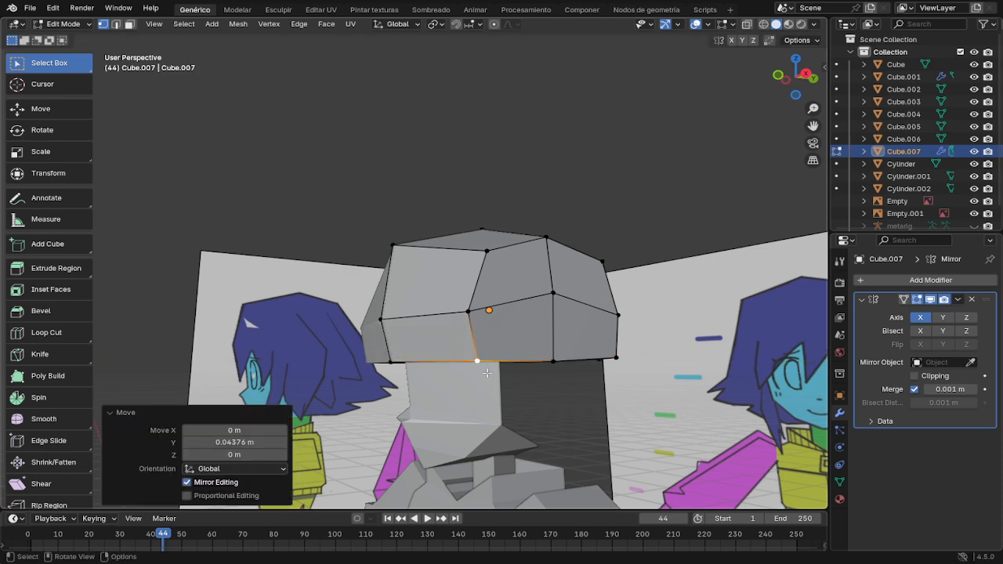
pyautogui.moveTo(487, 373); pyautogui.dragTo(452, 378, button='middle')
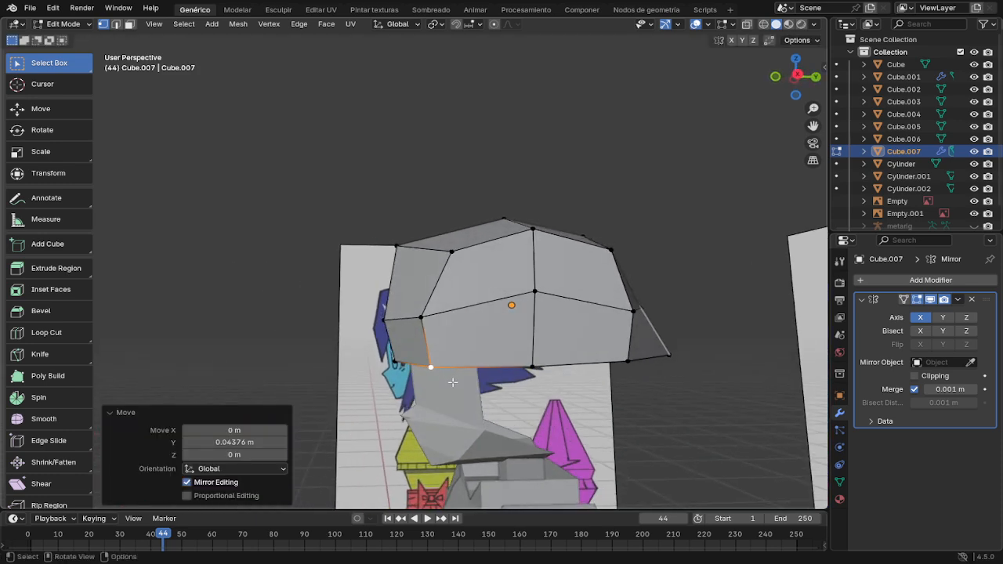
pyautogui.press('KP_1')
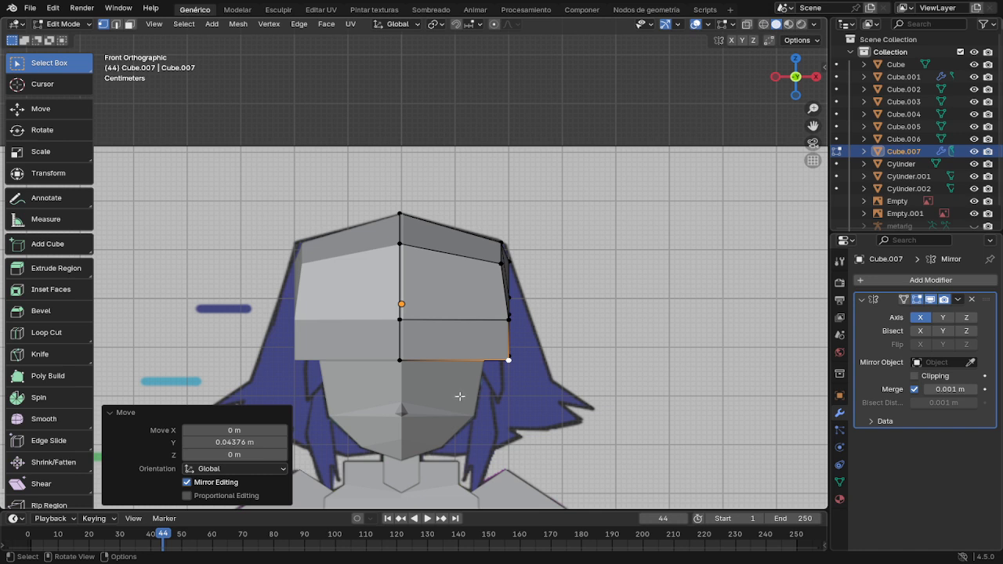
pyautogui.press('g')
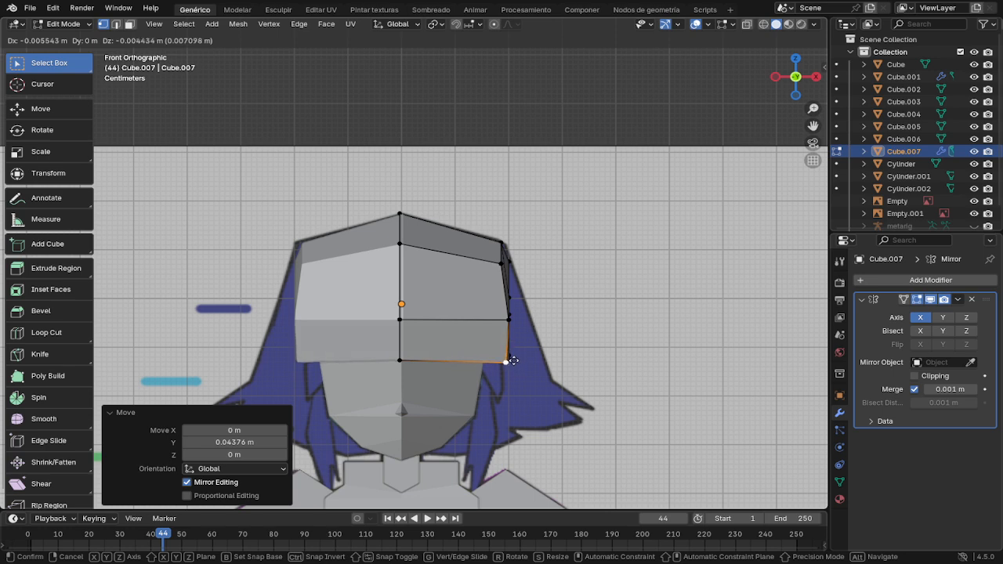
pyautogui.click(514, 360)
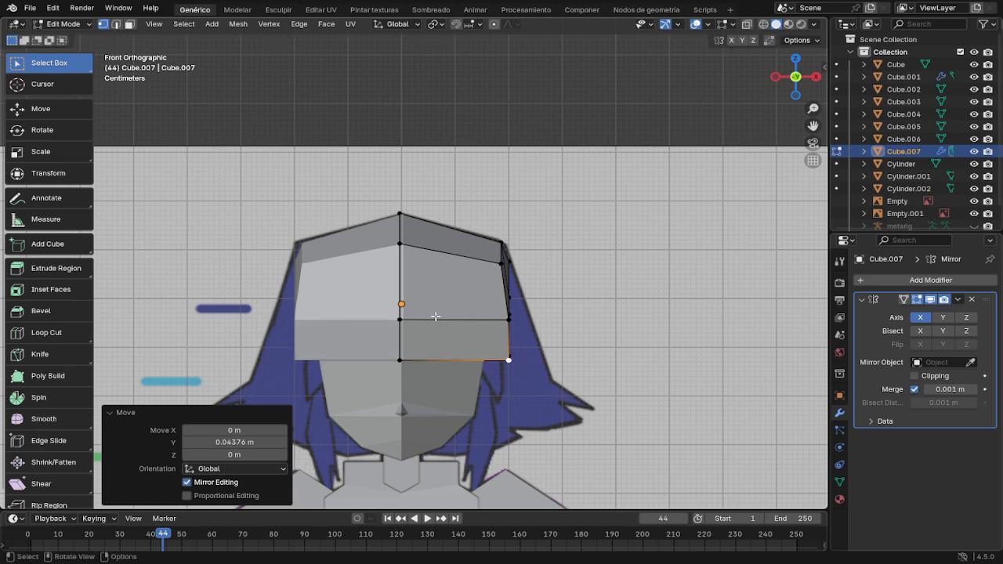
# Step: Move the outer side's front mid-height vertex about 0.017 m back and 0.013 m up in the side view
pyautogui.press('KP_3')
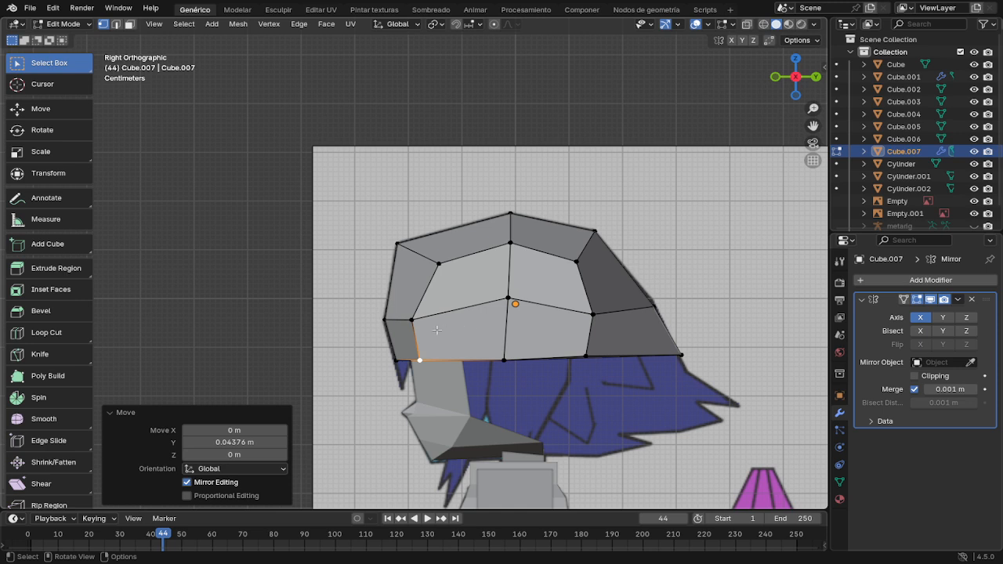
pyautogui.click(427, 330)
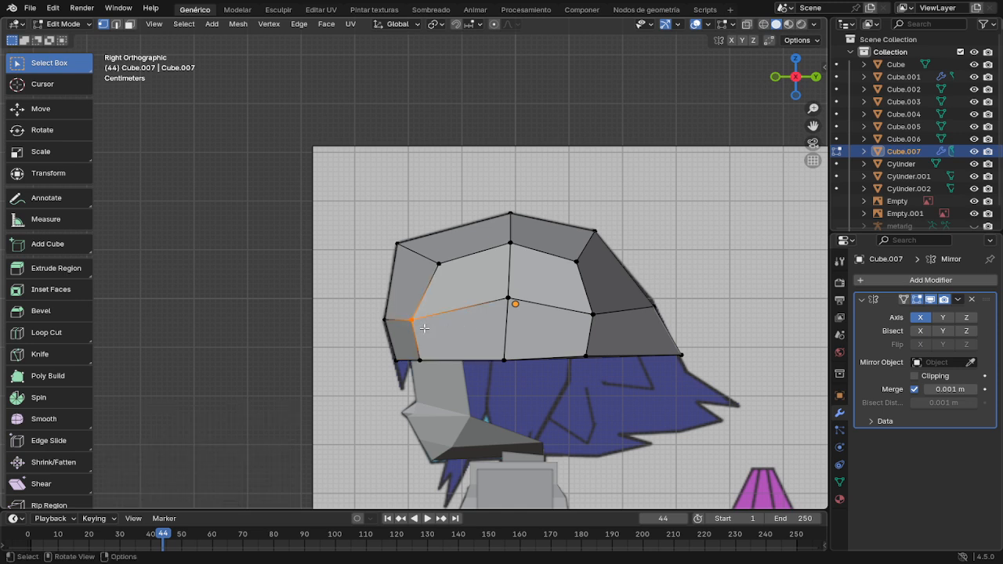
pyautogui.press('g')
pyautogui.click(433, 321)
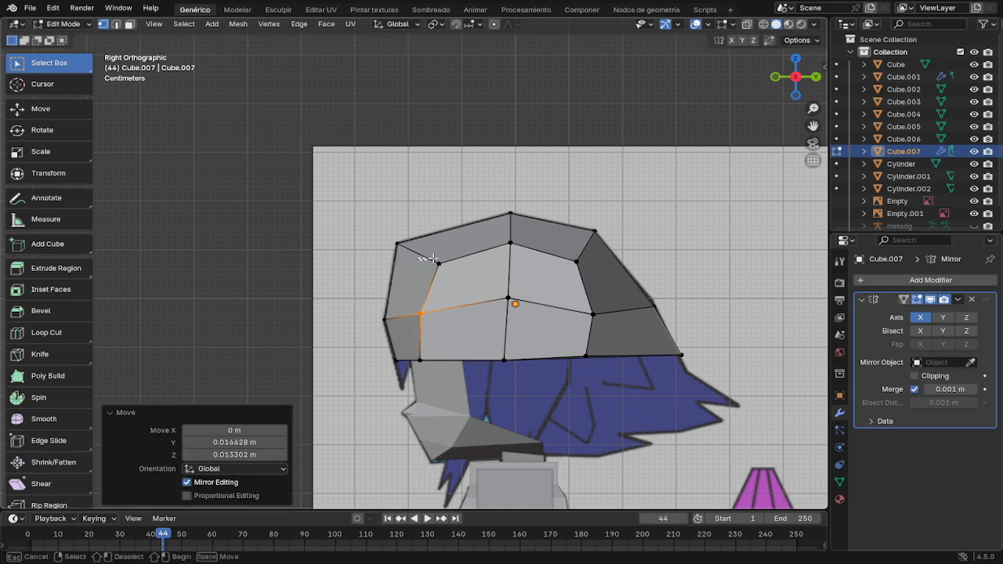
# Step: Move the outer side's front upper vertex about 0.019 m forward, 0.009 m down, and its middle upper vertex about 0.011 m forward, 0.007 m down
pyautogui.click(435, 260)
pyautogui.press('g')
pyautogui.click(457, 274)
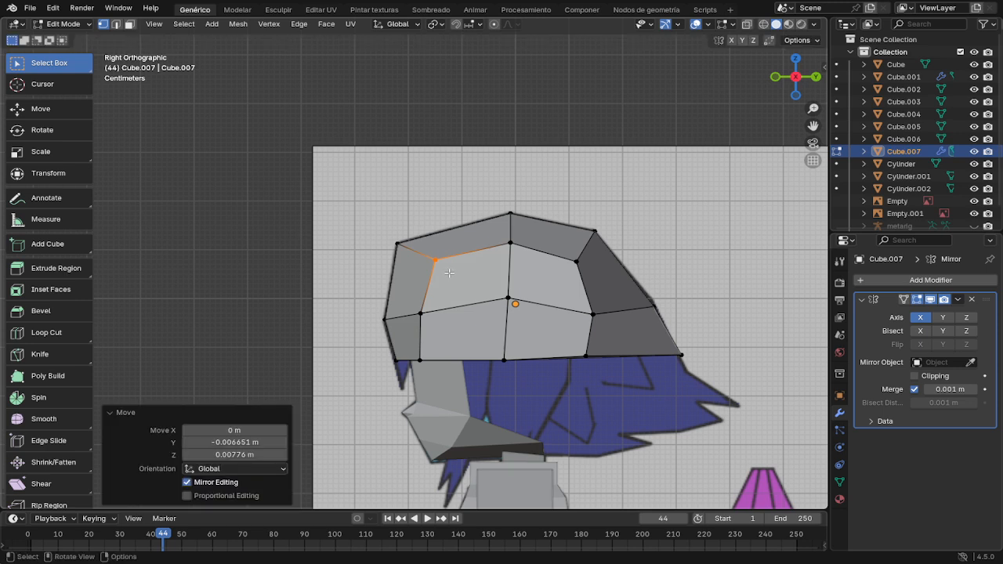
pyautogui.press('g')
pyautogui.click(443, 282)
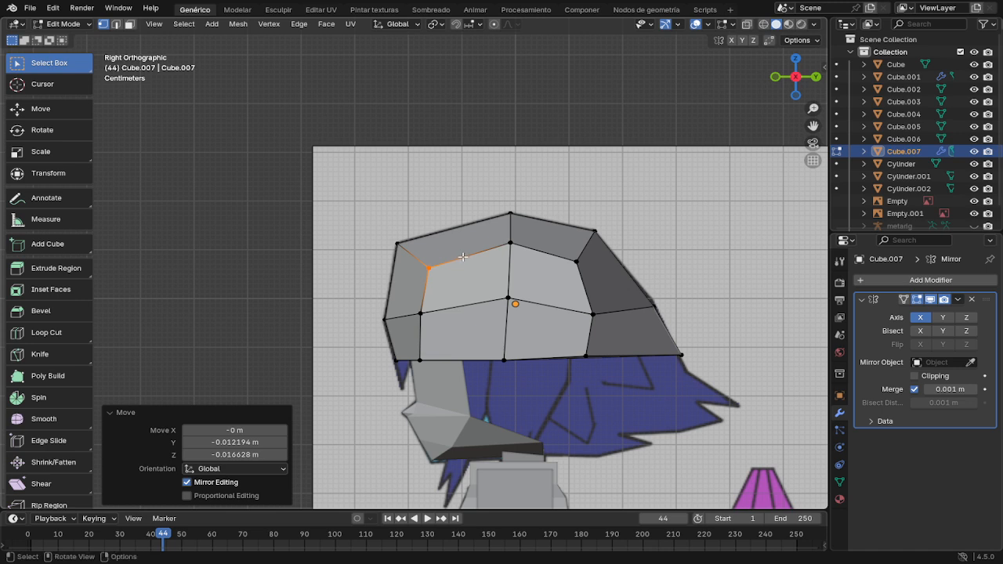
pyautogui.moveTo(489, 240); pyautogui.dragTo(543, 267)
pyautogui.press('g')
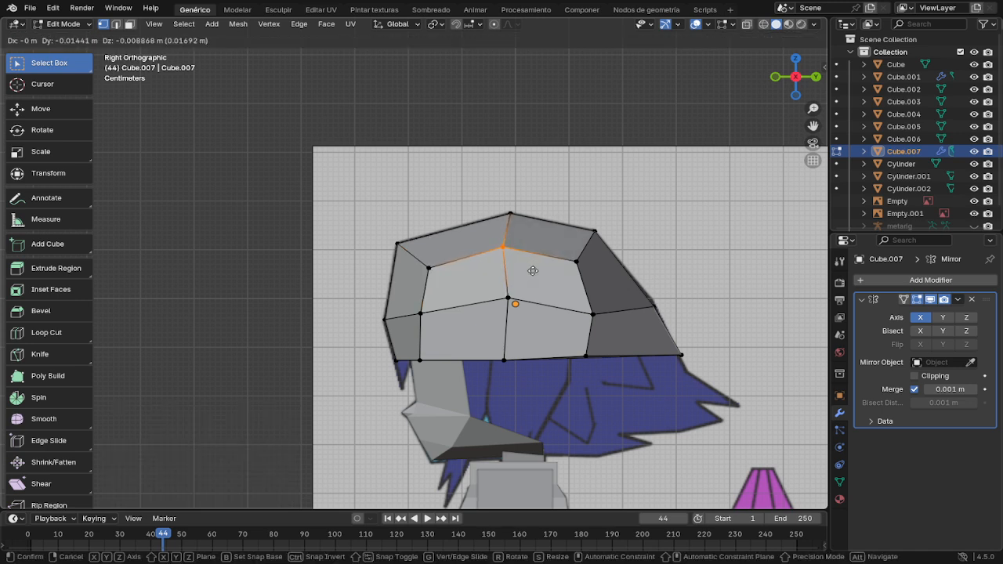
pyautogui.click(535, 270)
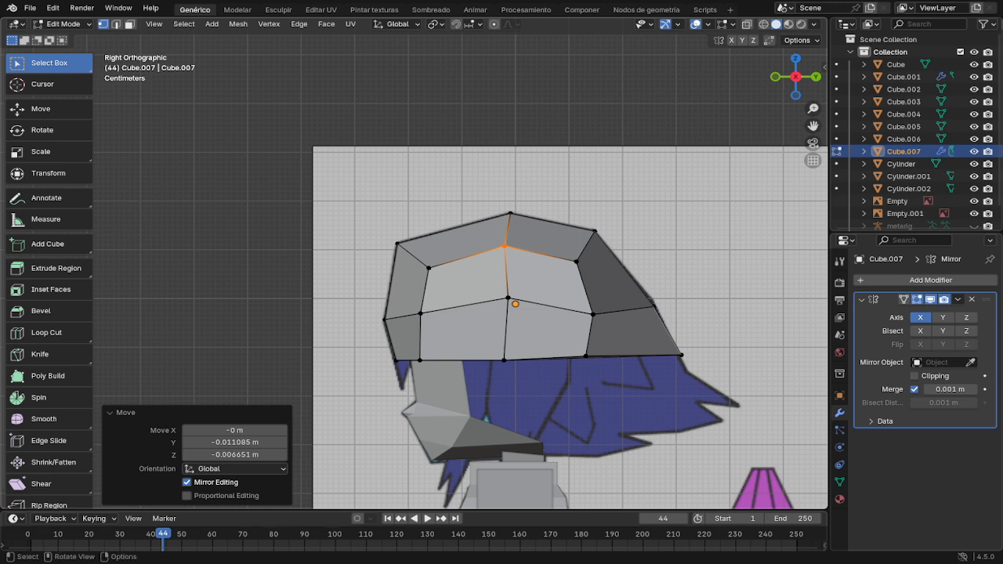
# Step: Move the outer rear mid-height vertex about 0.008 m forward, 0.013 m up, and the one below it about 0.002 m back and down
pyautogui.moveTo(611, 320); pyautogui.dragTo(580, 308)
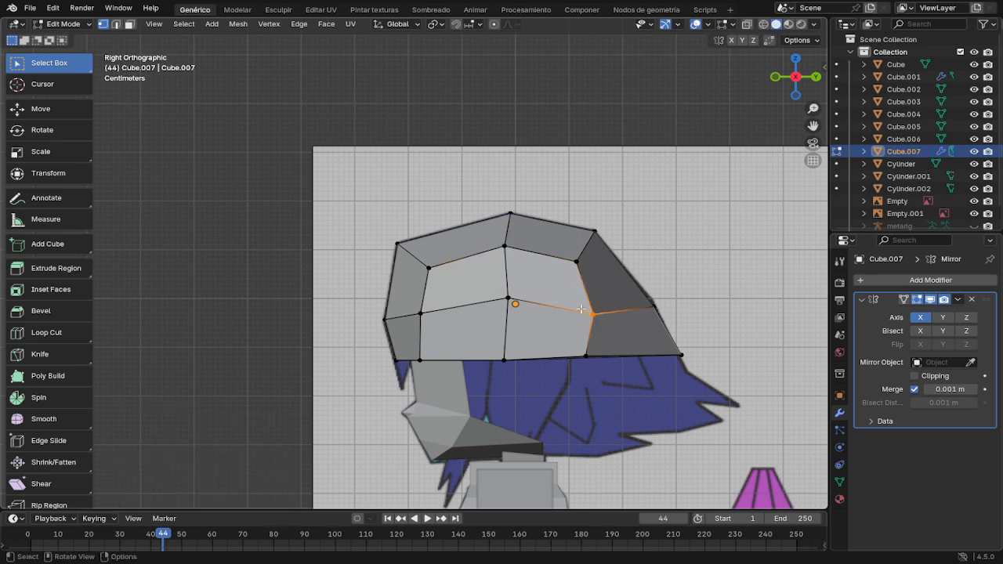
pyautogui.press('g')
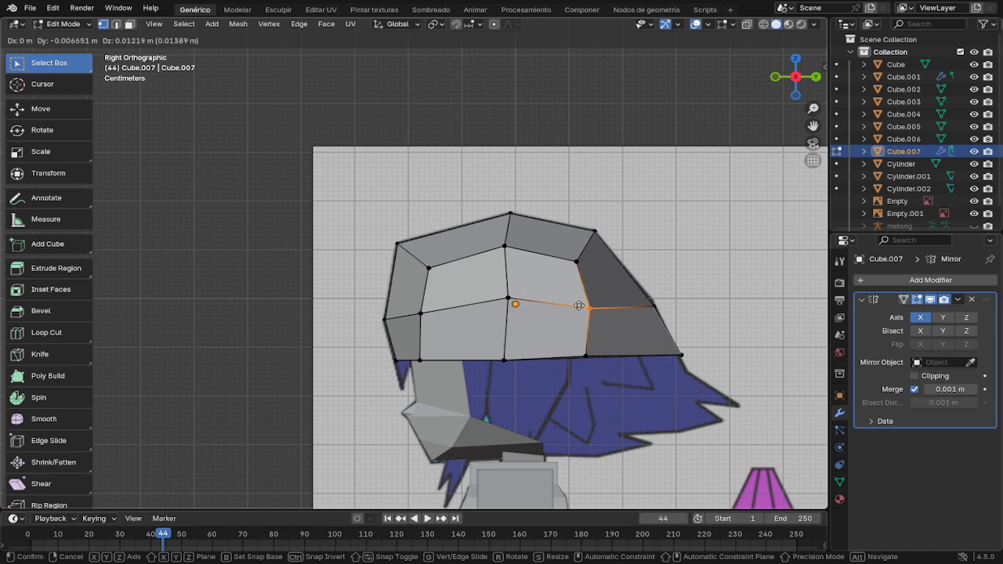
pyautogui.click(580, 306)
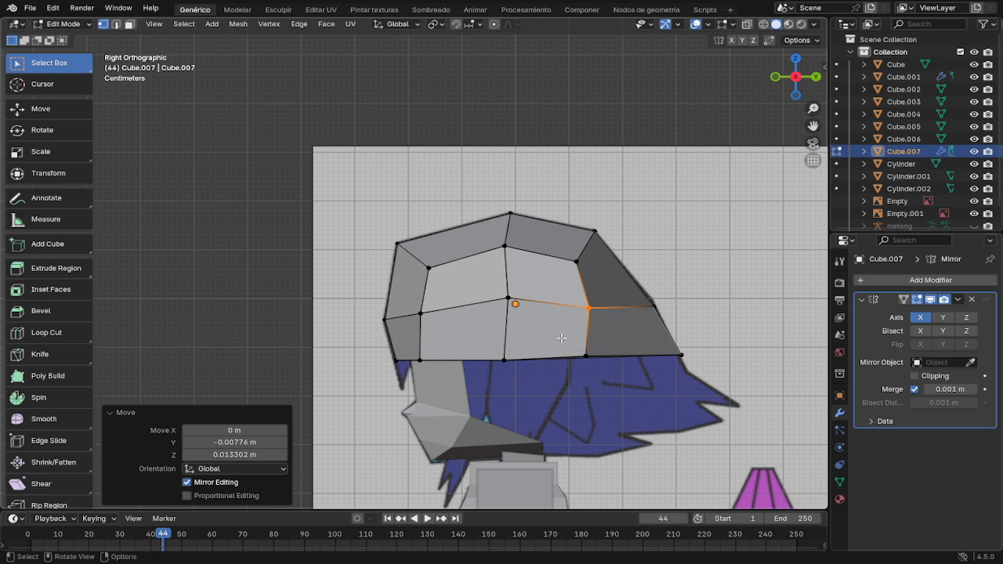
pyautogui.moveTo(603, 377); pyautogui.dragTo(573, 348)
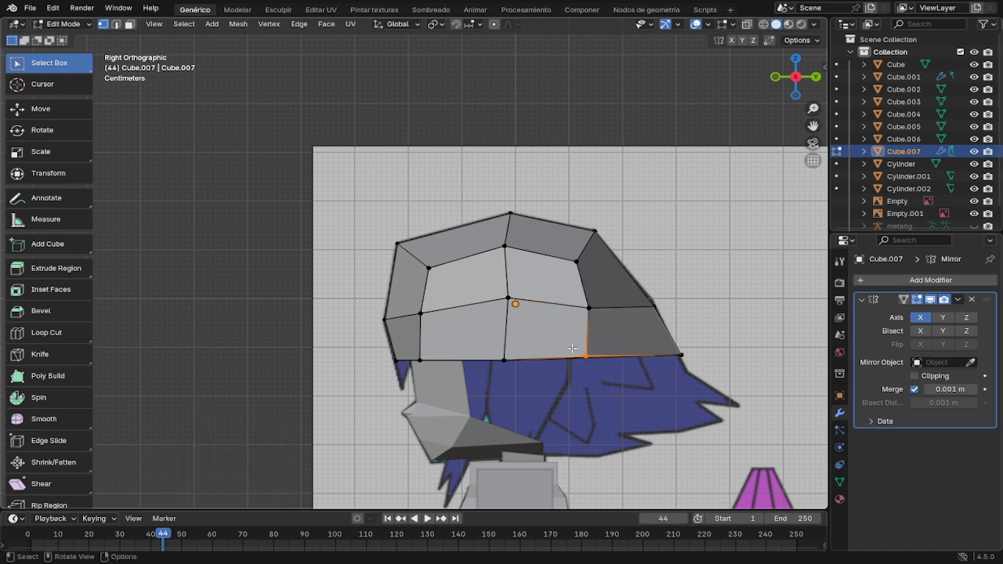
pyautogui.press('g')
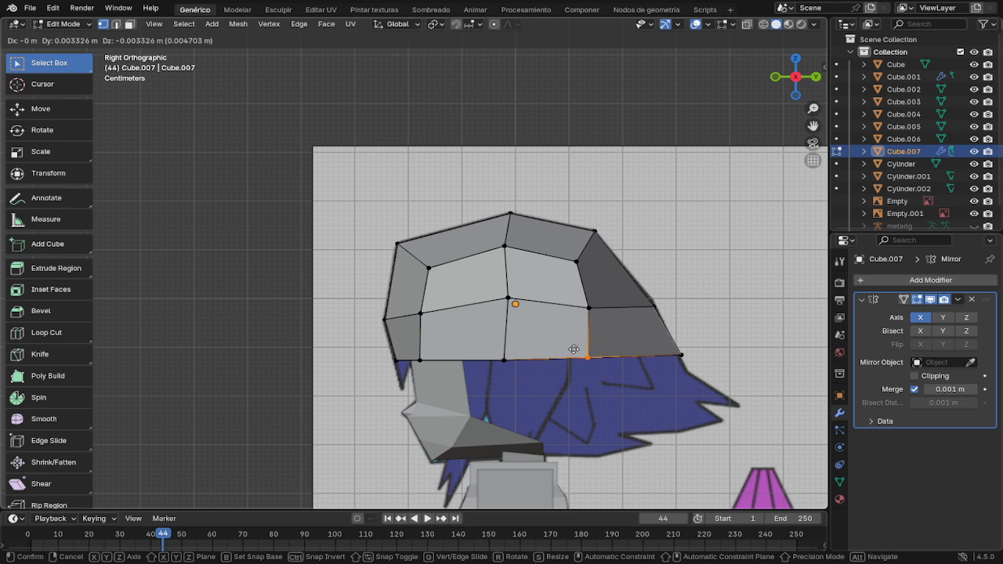
pyautogui.click(573, 349)
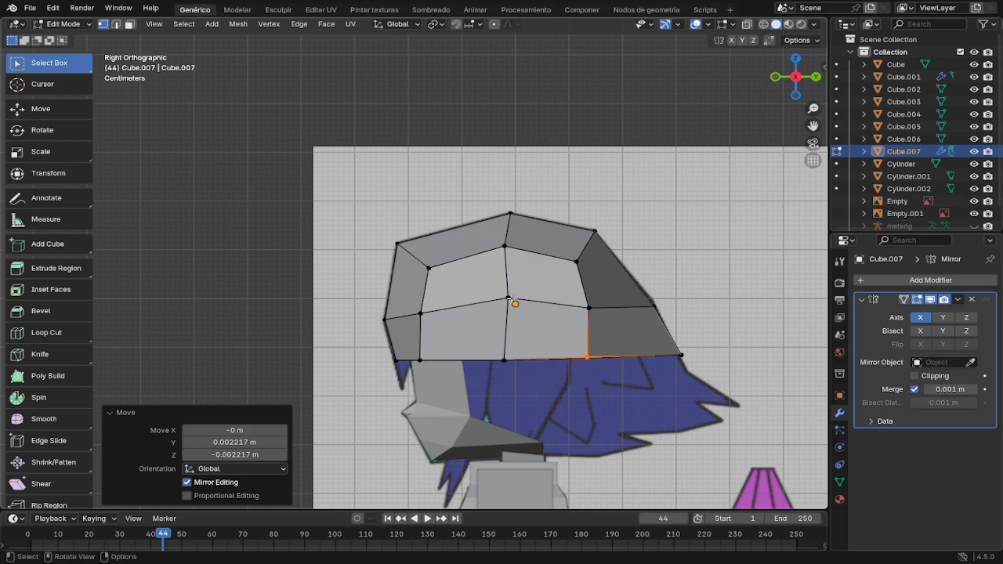
pyautogui.moveTo(510, 300); pyautogui.dragTo(607, 311, button='middle')
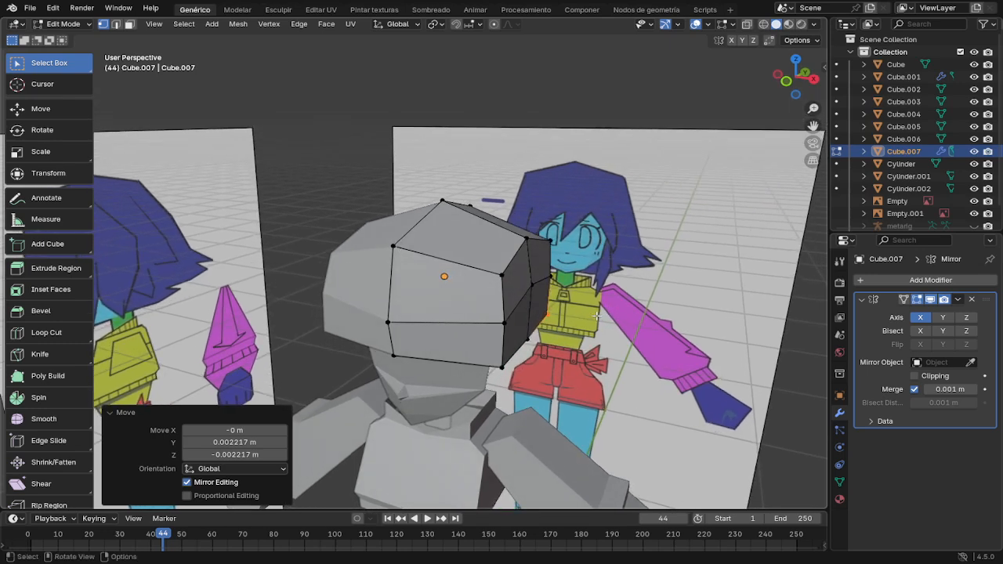
pyautogui.moveTo(596, 321); pyautogui.dragTo(489, 298, button='middle')
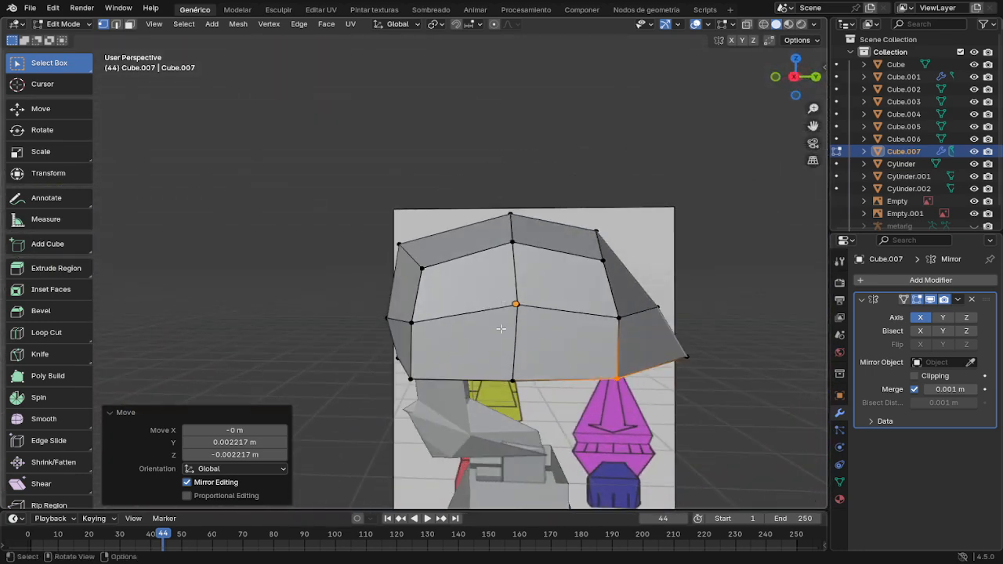
pyautogui.press('KP_3')
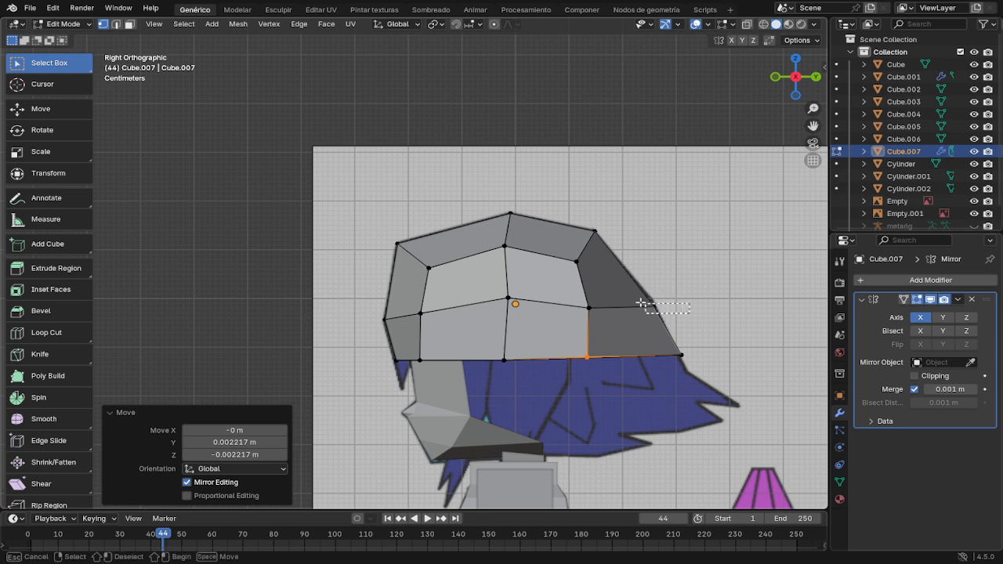
# Step: Move the rear centre mid-height vertex about 0.002 m forward, 0.011 m up, and the outer rear mid-height vertex about 0.012 m back, 0.010 m up
pyautogui.click(636, 293)
pyautogui.press('g')
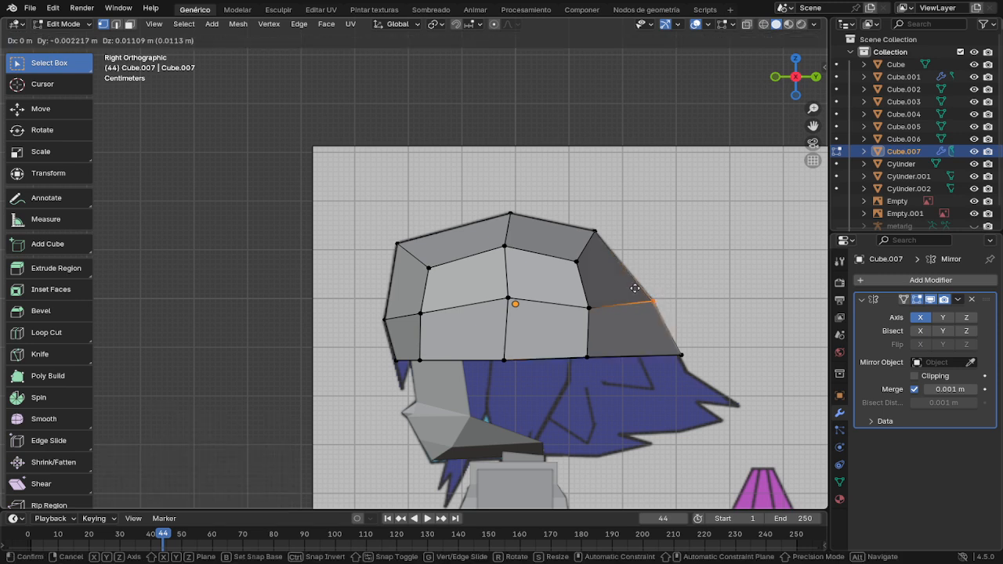
pyautogui.click(634, 288)
pyautogui.keyDown('shift'); pyautogui.click(569, 303); pyautogui.keyUp('shift')
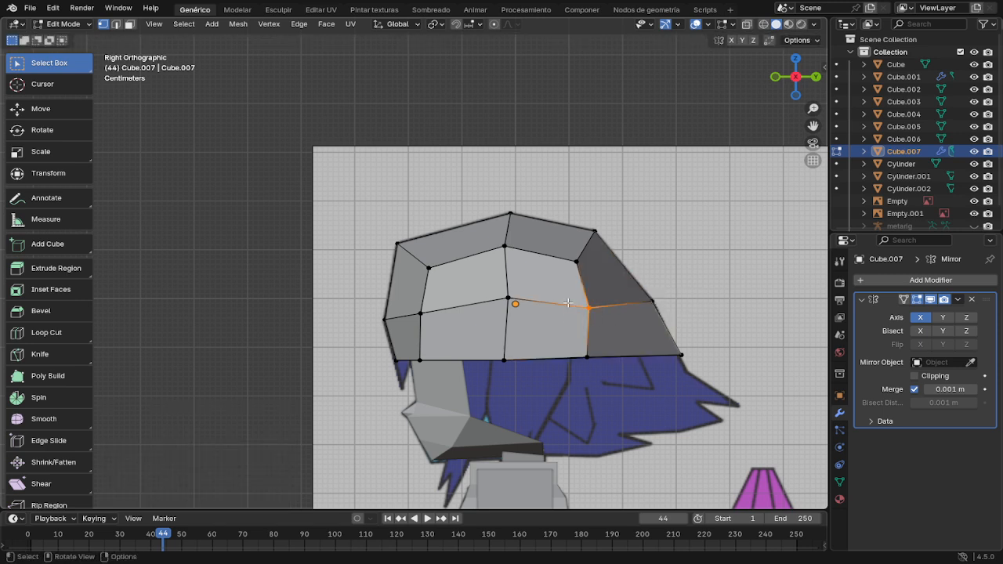
pyautogui.press('g')
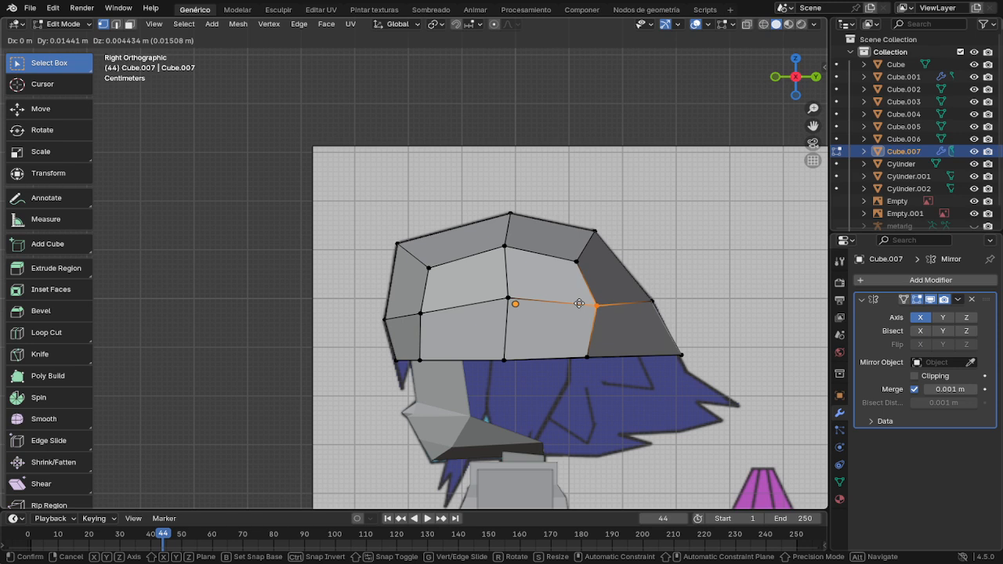
pyautogui.click(579, 301)
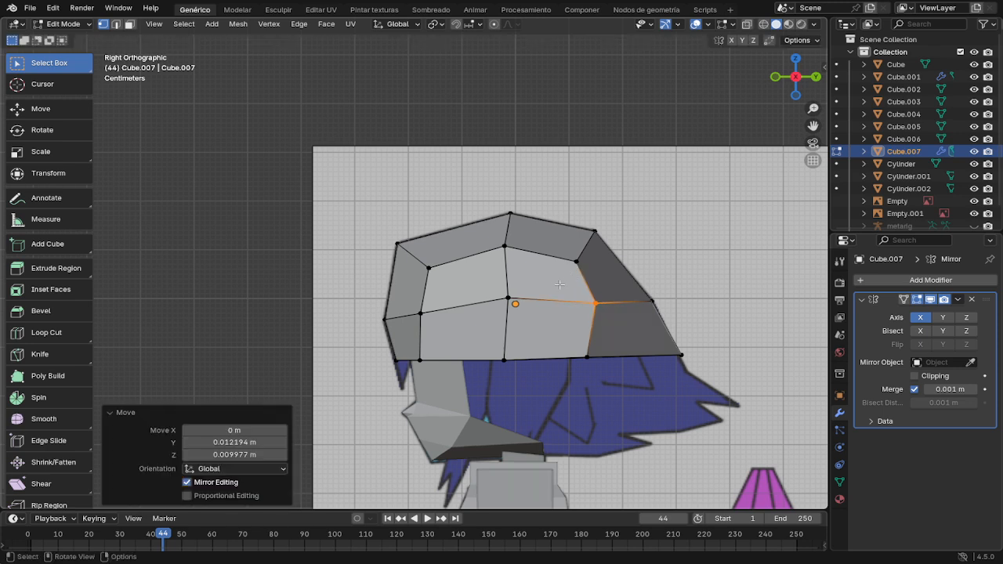
# Step: Move the outer side's middle mid-height vertex about 0.002 m forward and 0.004 m down in the side view
pyautogui.click(552, 285)
pyautogui.moveTo(485, 294); pyautogui.dragTo(525, 310)
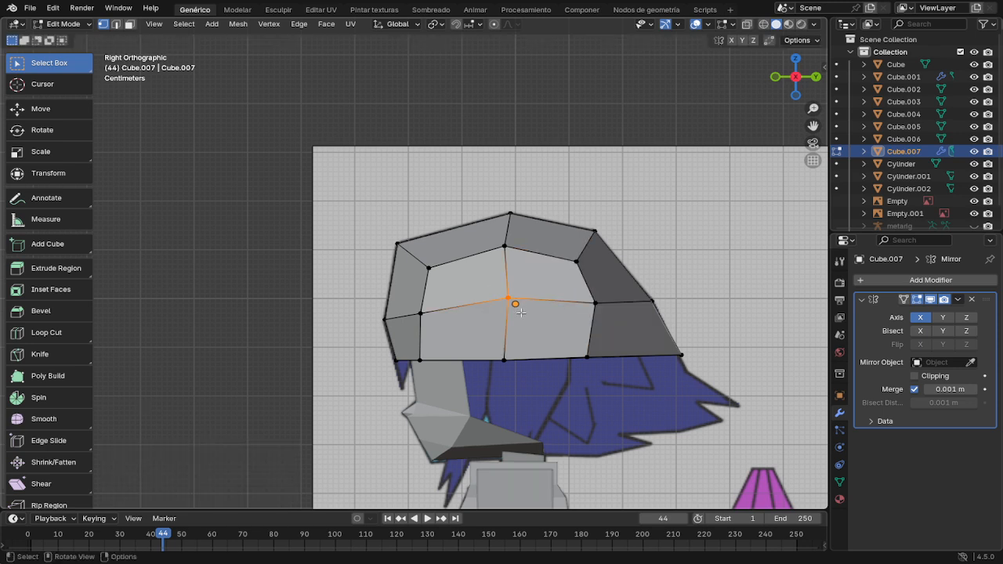
pyautogui.press('g')
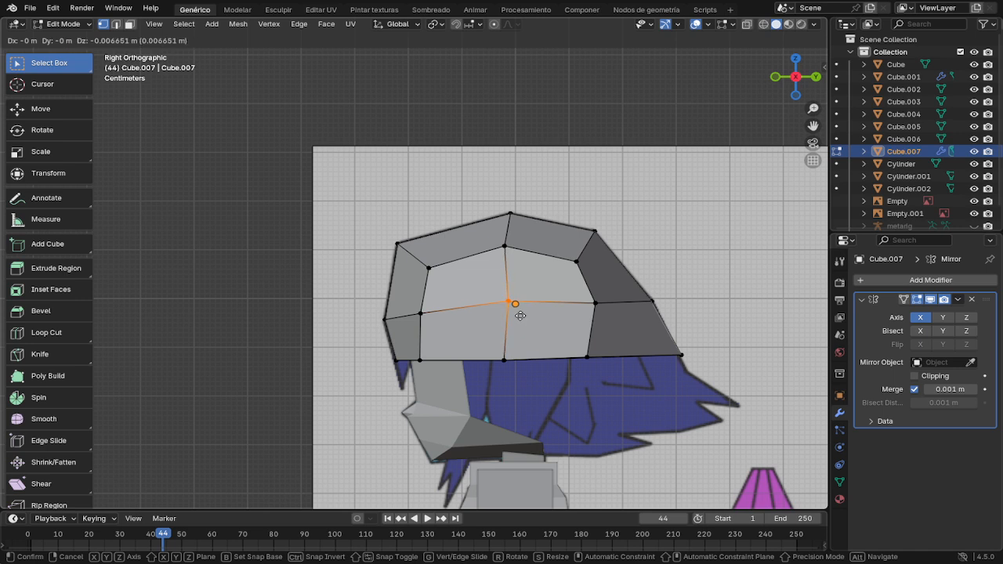
pyautogui.click(520, 315)
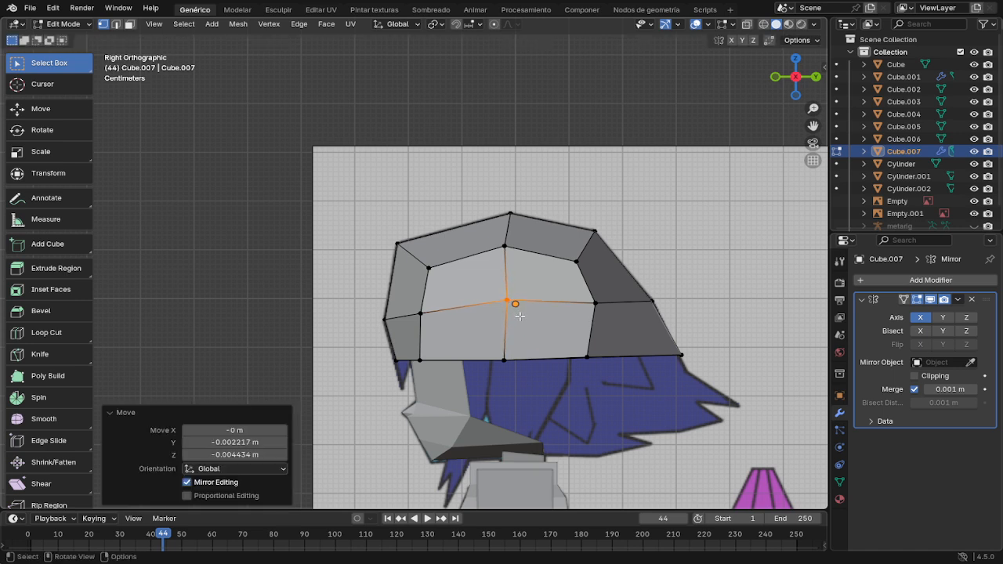
# Step: Move the outer side's front, middle and rear upper vertices together about 0.061 m inward along the X axis
pyautogui.click(416, 268)
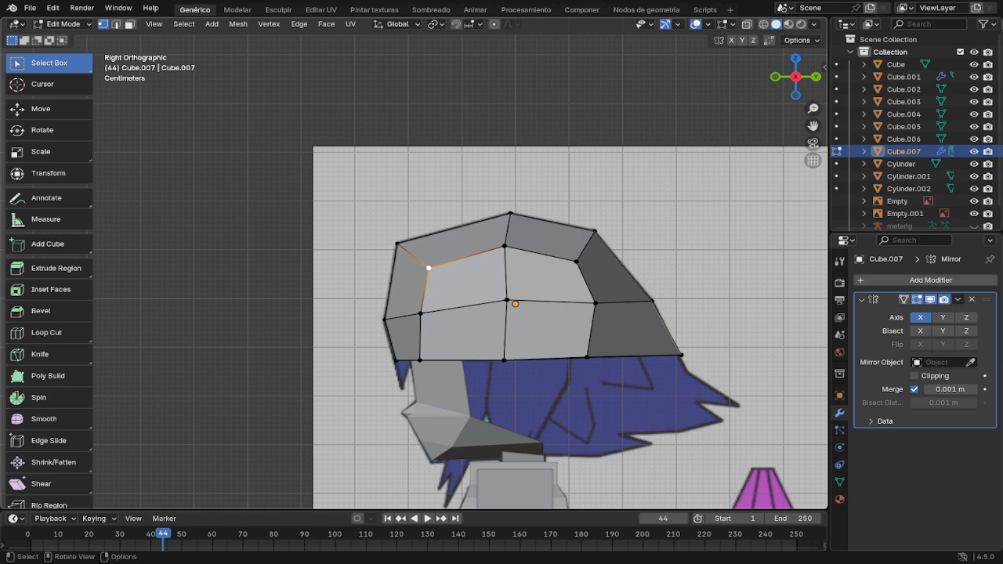
pyautogui.moveTo(425, 294); pyautogui.dragTo(475, 321, button='middle')
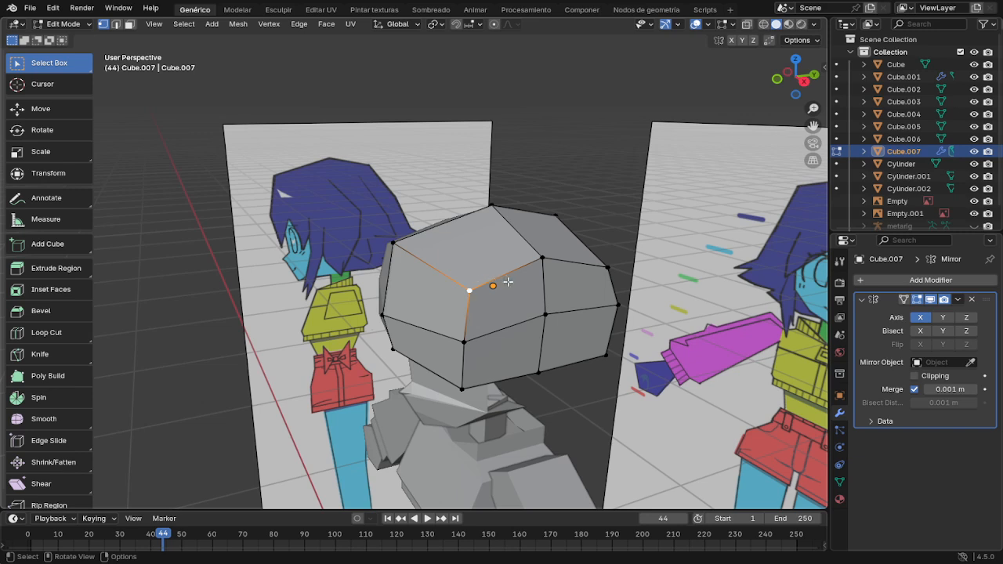
pyautogui.keyDown('shift'); pyautogui.click(542, 258); pyautogui.keyUp('shift')
pyautogui.keyDown('shift'); pyautogui.click(609, 267); pyautogui.keyUp('shift')
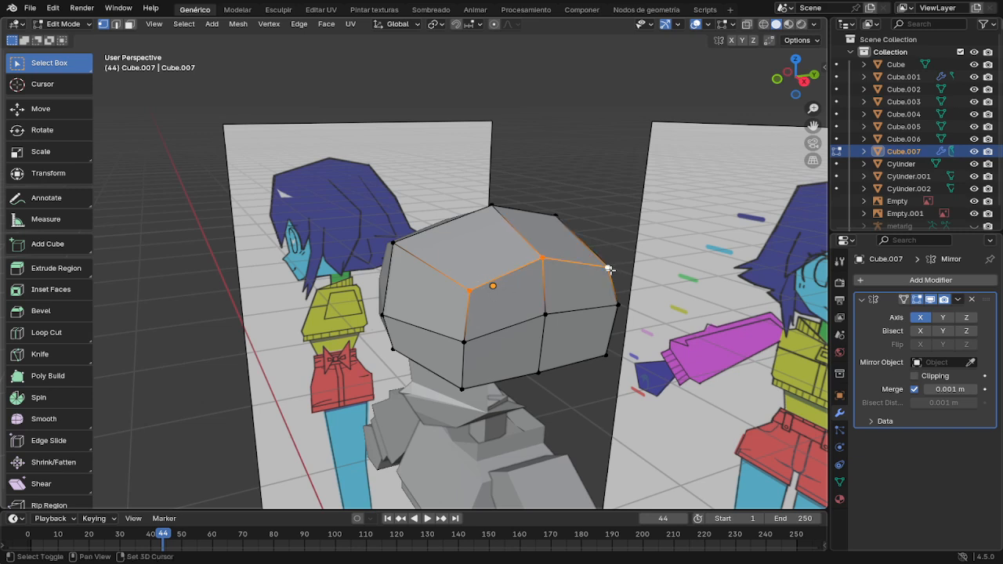
pyautogui.press('g')
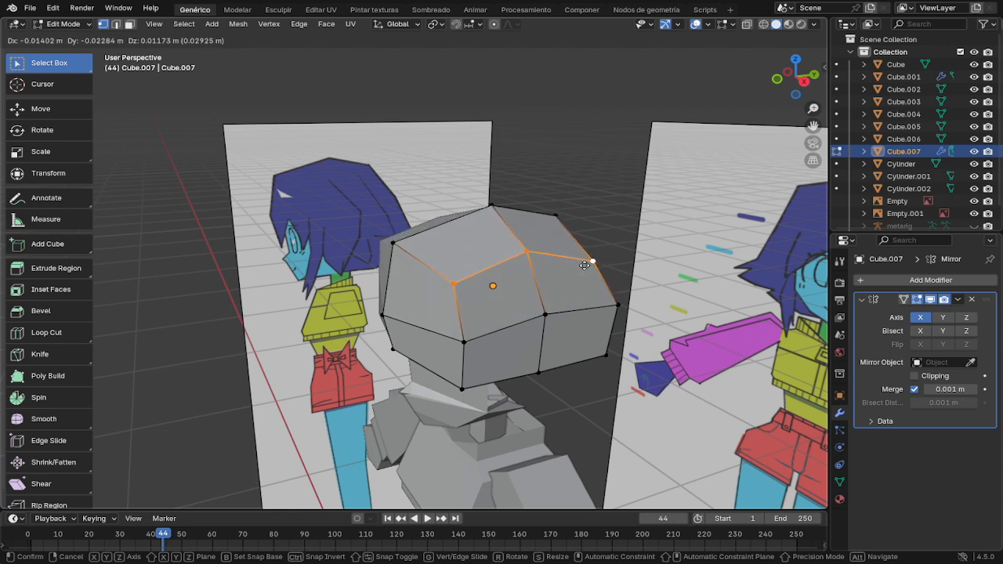
pyautogui.press('x')
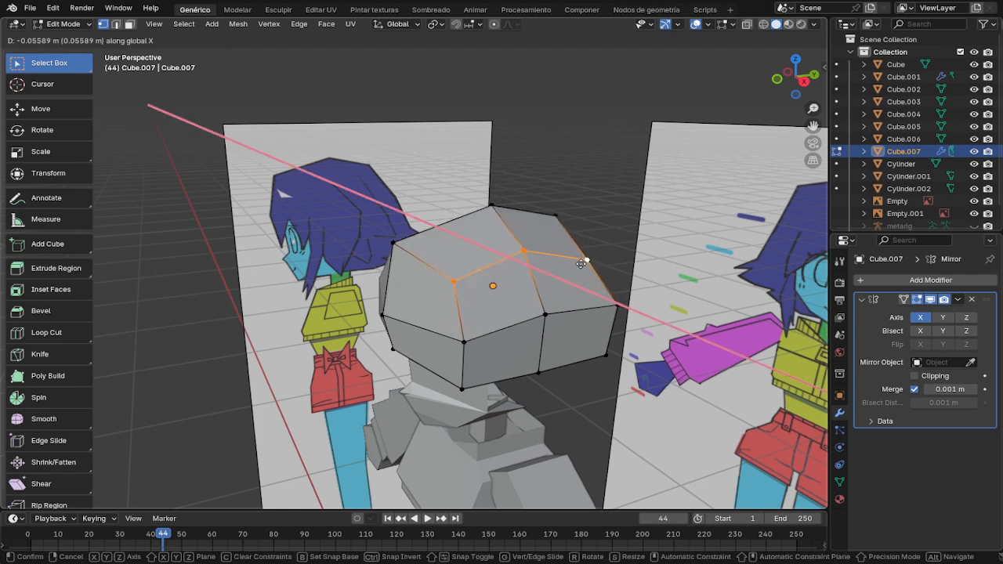
pyautogui.click(581, 262)
# Step: In the front view, move the outer front upper vertex outward and slightly up, and the outer middle upper vertex about 0.038 m outward, 0.009 m up
pyautogui.moveTo(584, 267); pyautogui.dragTo(673, 259, button='middle')
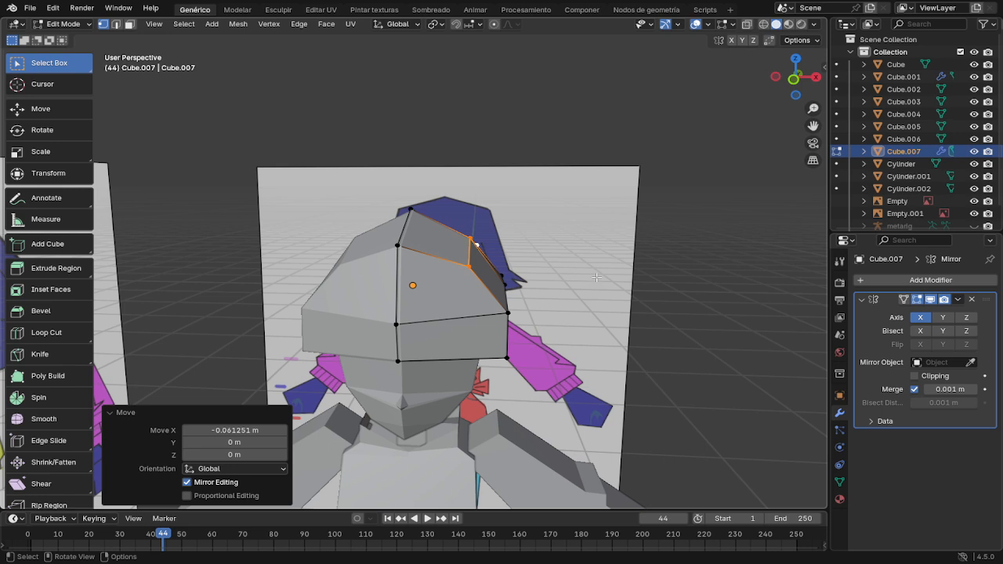
pyautogui.press('KP_1')
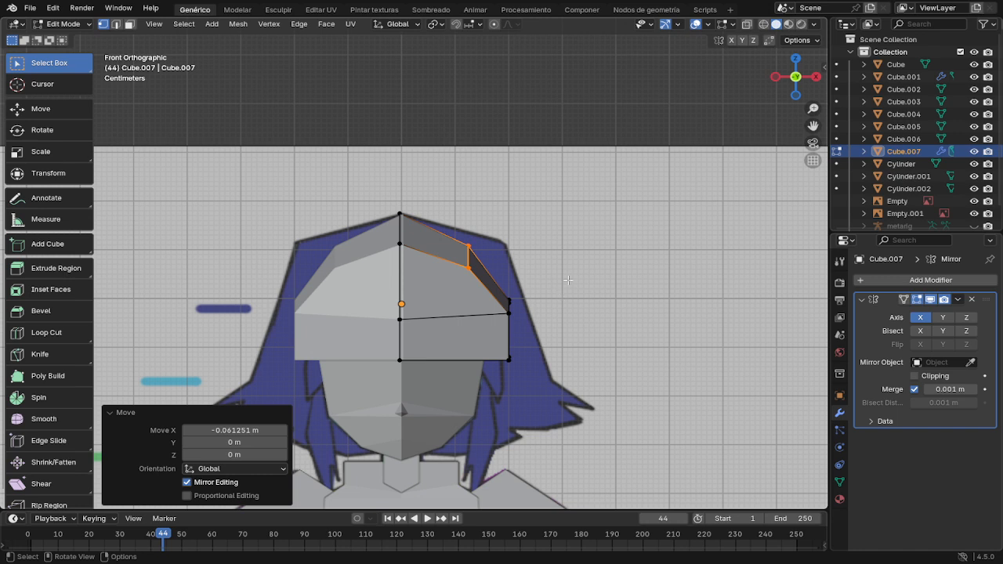
pyautogui.click(531, 250)
pyautogui.click(474, 266)
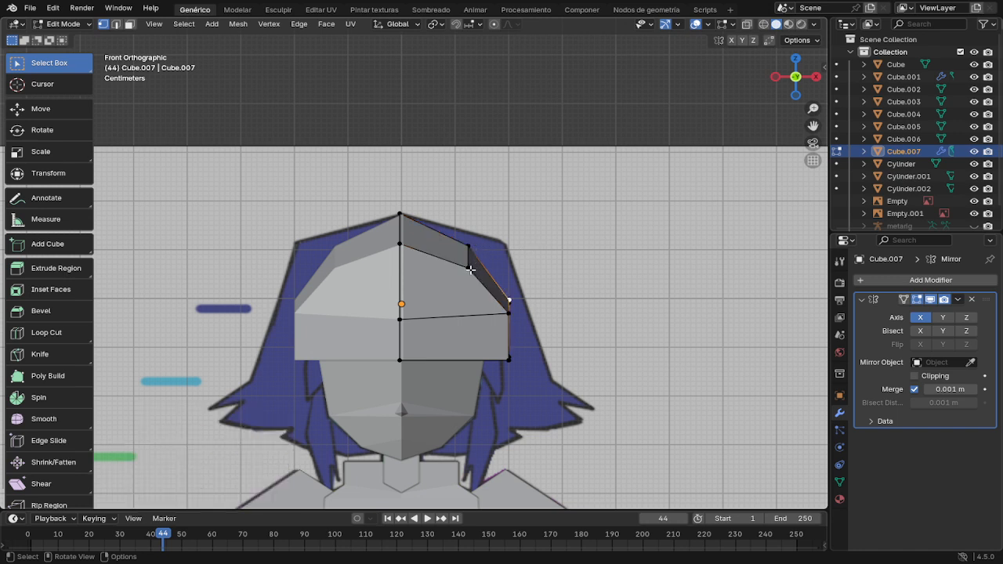
pyautogui.press('g')
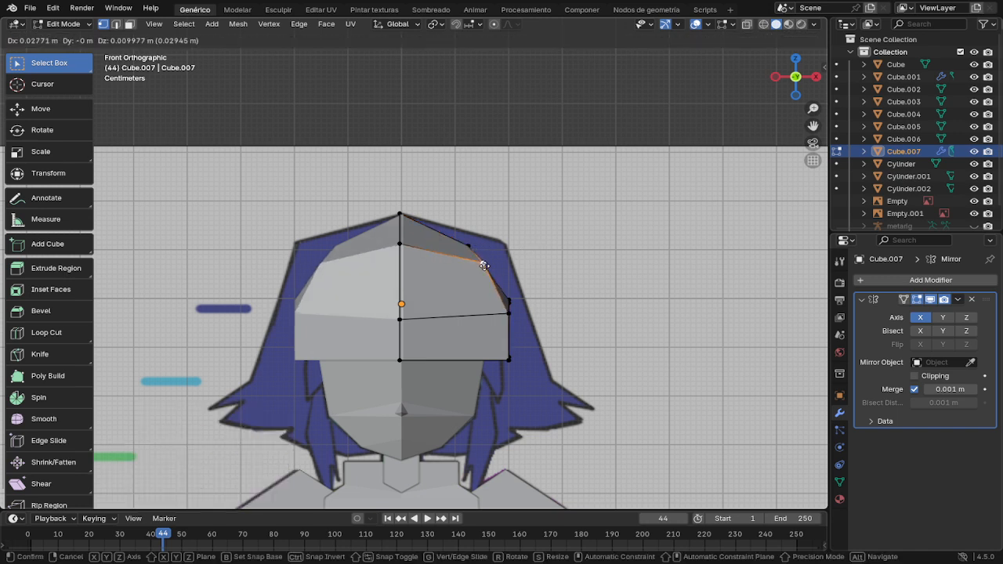
pyautogui.click(481, 266)
pyautogui.click(471, 245)
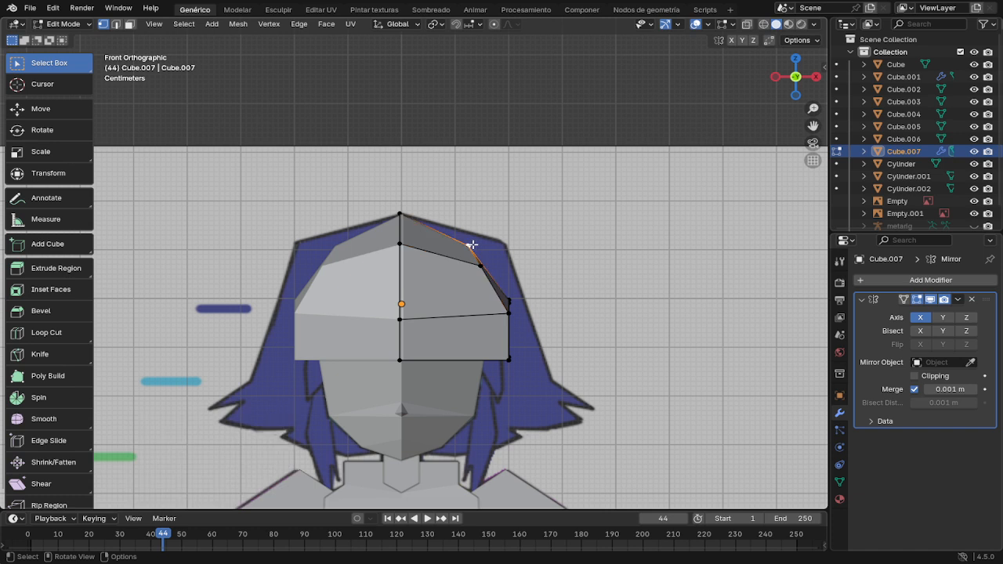
pyautogui.press('g')
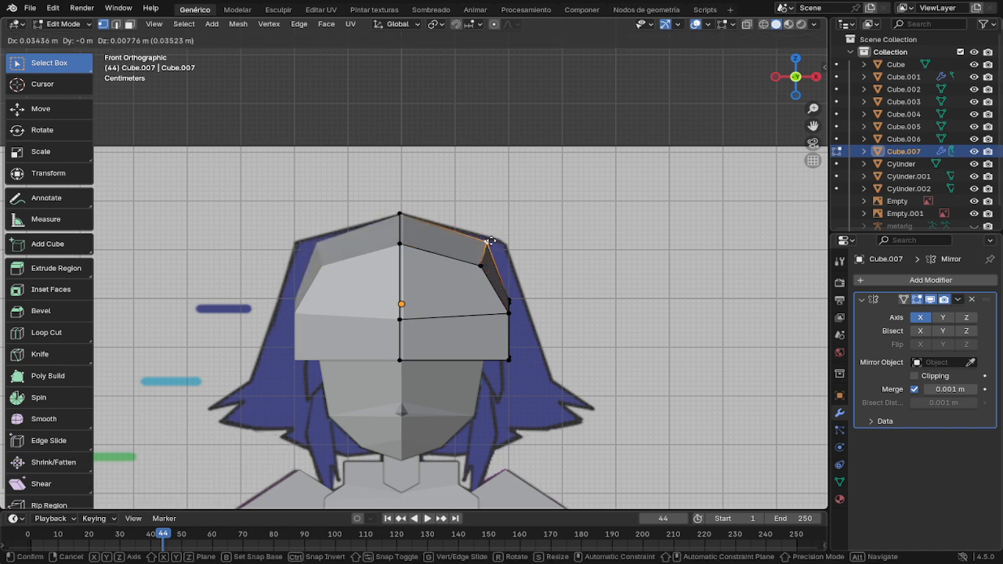
pyautogui.click(492, 240)
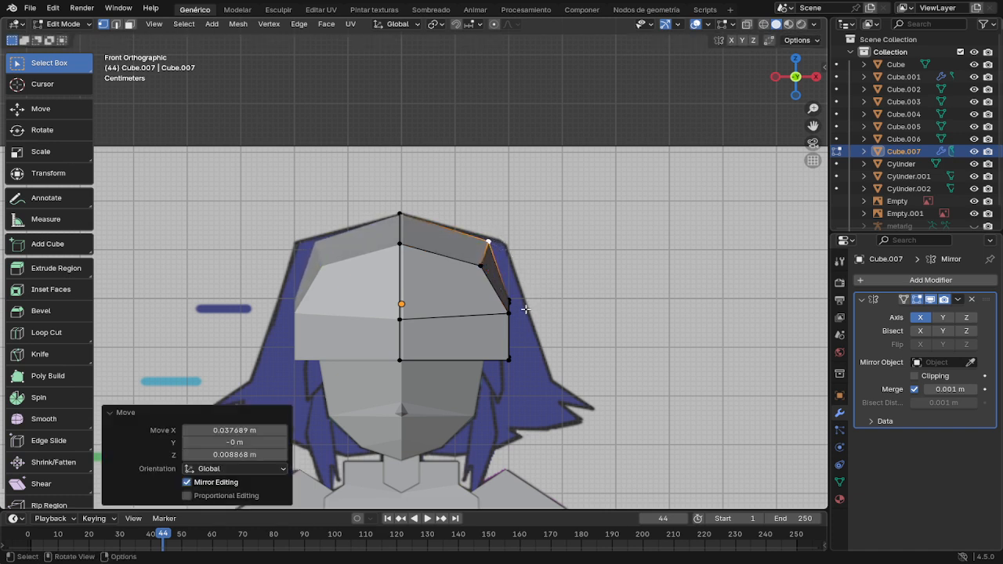
# Step: Move the outer front mid-height vertex about 0.025 m inward along X, and the outer front bottom vertex about 0.038 m inward, 0.007 m up
pyautogui.click(507, 313)
pyautogui.press('g')
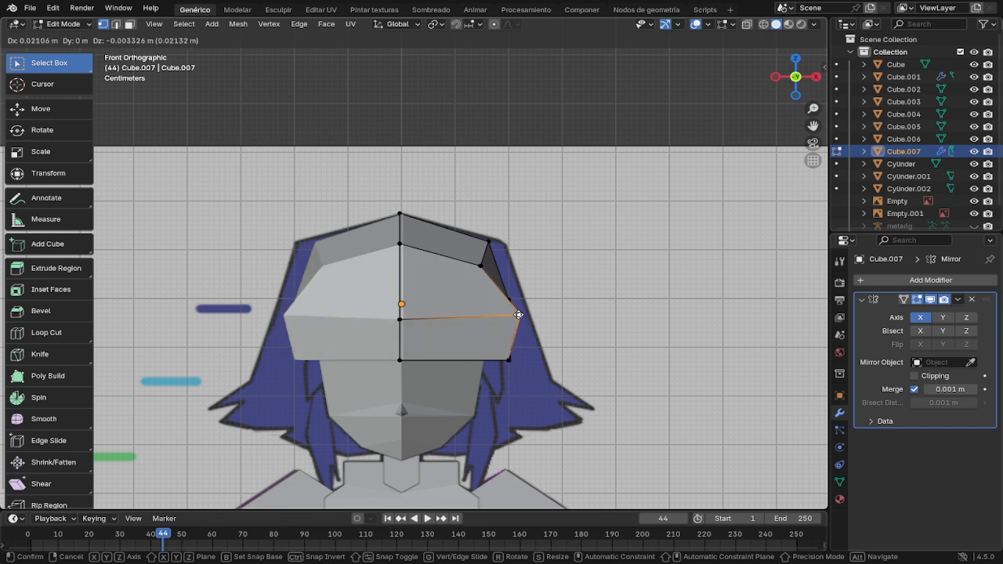
pyautogui.press('x')
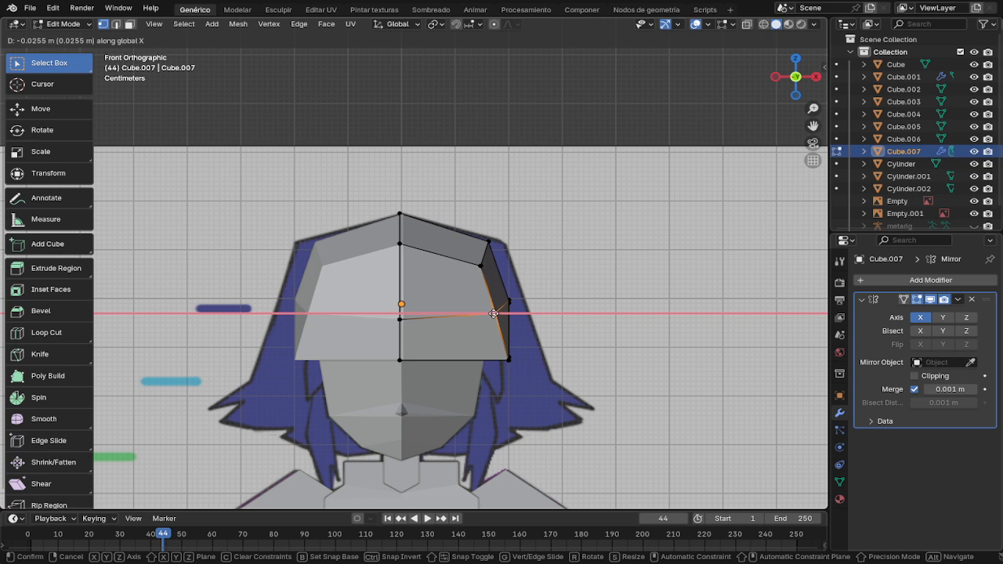
pyautogui.click(496, 314)
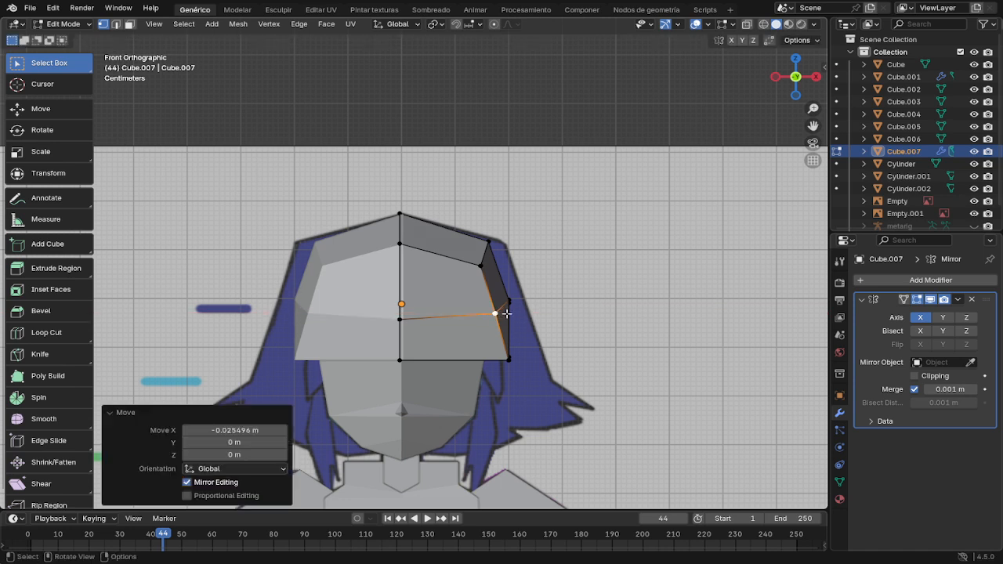
pyautogui.click(513, 362)
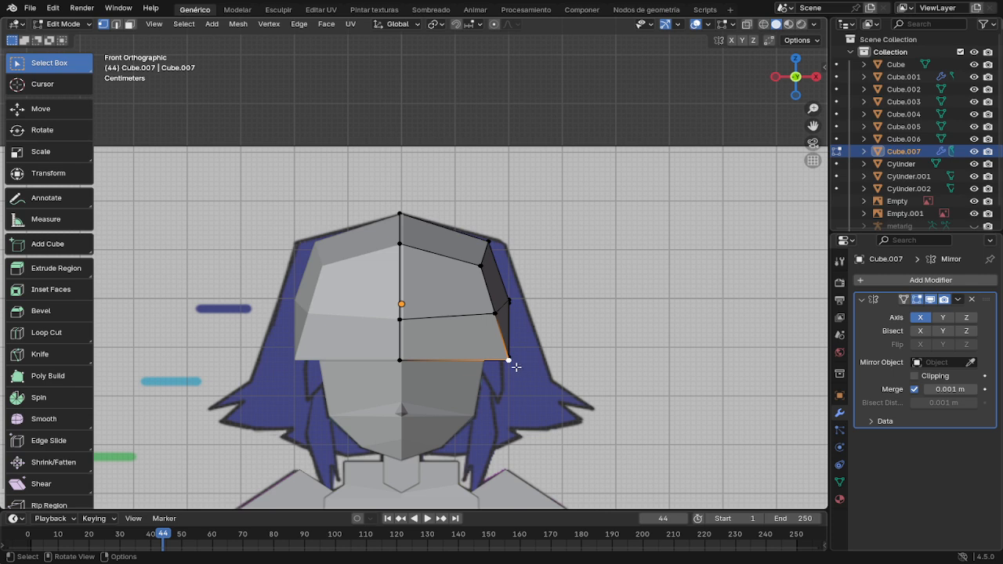
pyautogui.press('g')
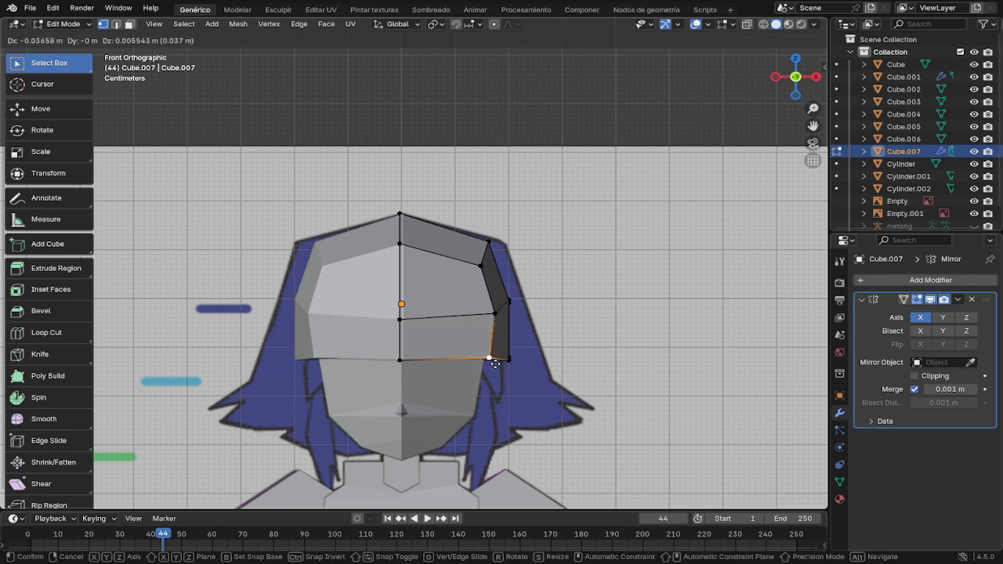
pyautogui.click(493, 362)
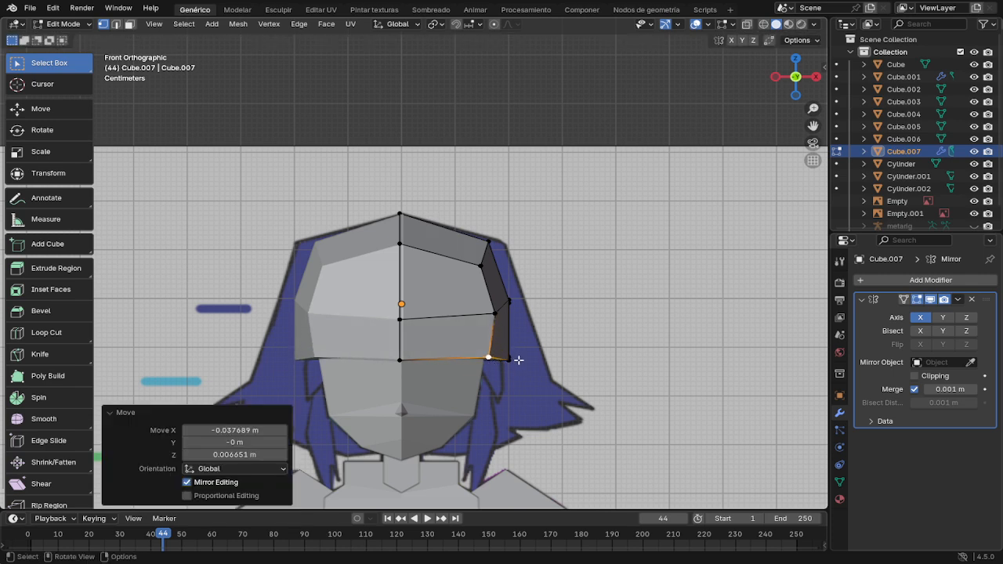
# Step: Delete the two faces on the underside of the hair mesh
pyautogui.keyDown('shift'); pyautogui.moveTo(515, 336); pyautogui.dragTo(568, 272, button='middle'); pyautogui.keyUp('shift')
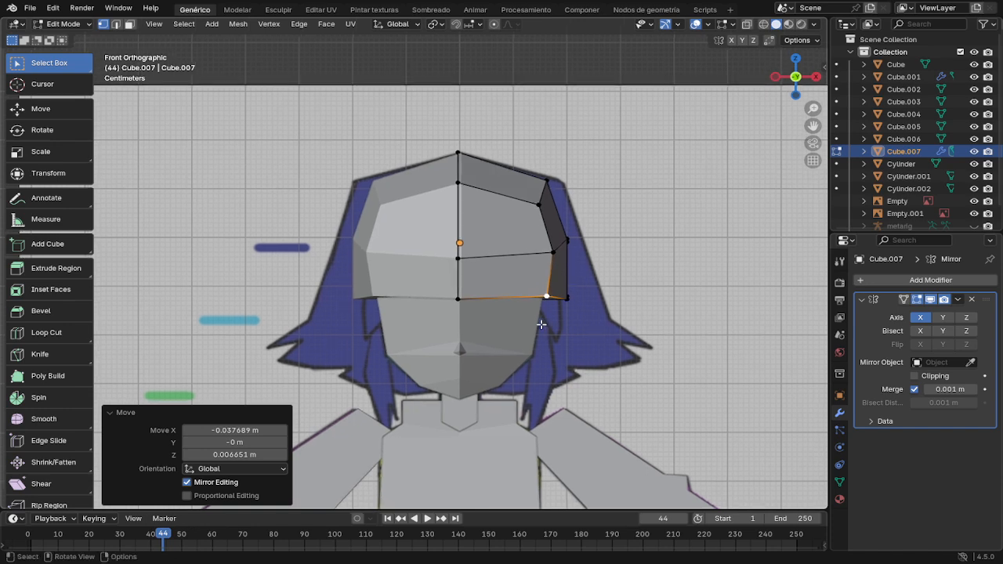
pyautogui.moveTo(541, 318); pyautogui.dragTo(507, 304, button='middle')
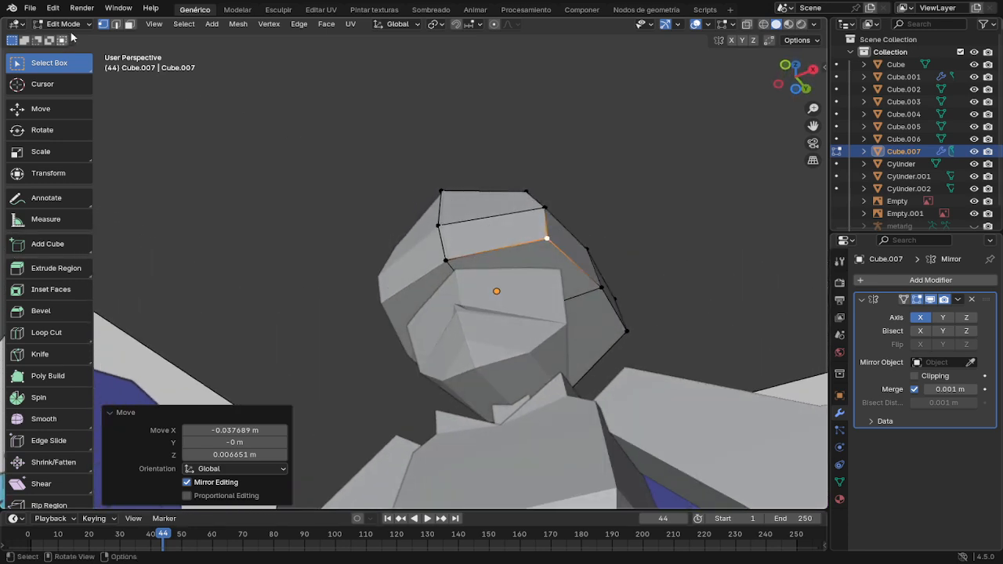
pyautogui.click(129, 24)
pyautogui.click(533, 263)
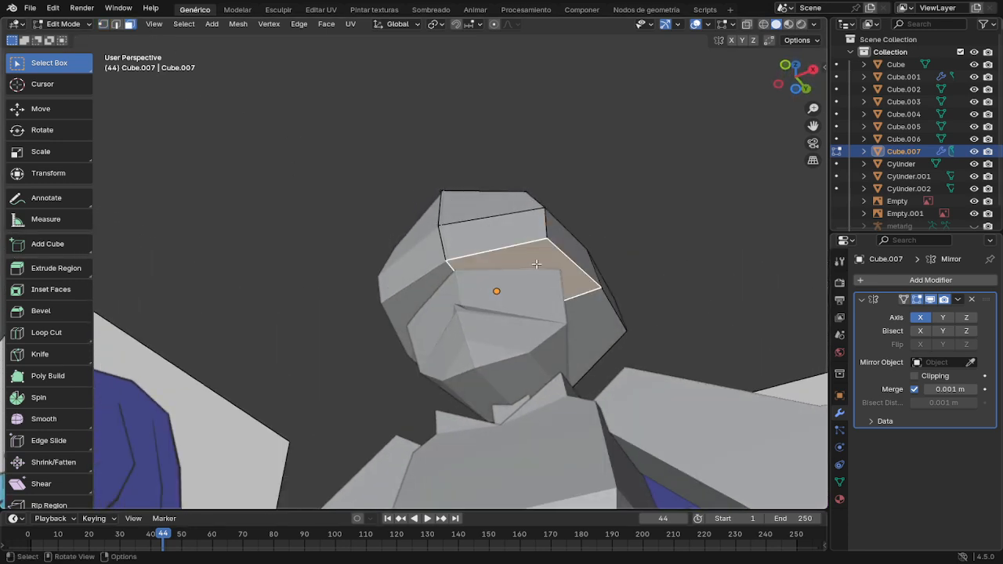
pyautogui.keyDown('shift'); pyautogui.click(571, 324); pyautogui.keyUp('shift')
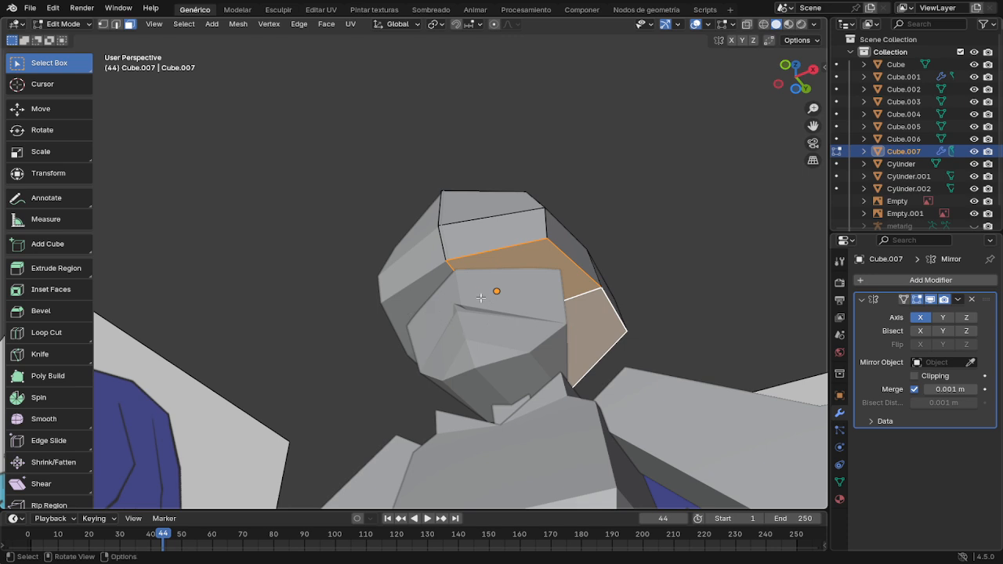
pyautogui.press('x')
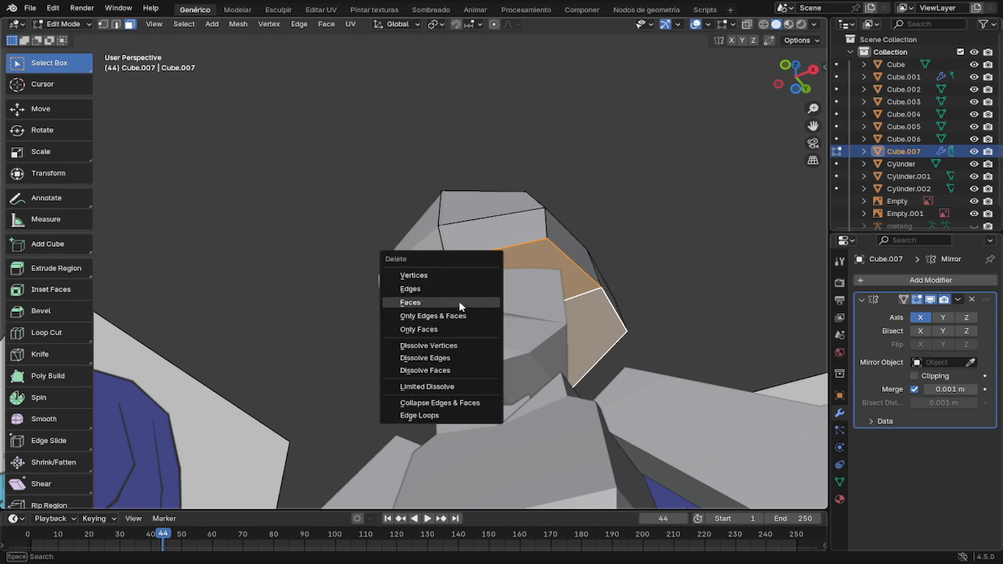
pyautogui.click(460, 305)
pyautogui.moveTo(503, 302); pyautogui.dragTo(403, 345, button='middle')
pyautogui.moveTo(365, 346); pyautogui.dragTo(439, 387, button='middle')
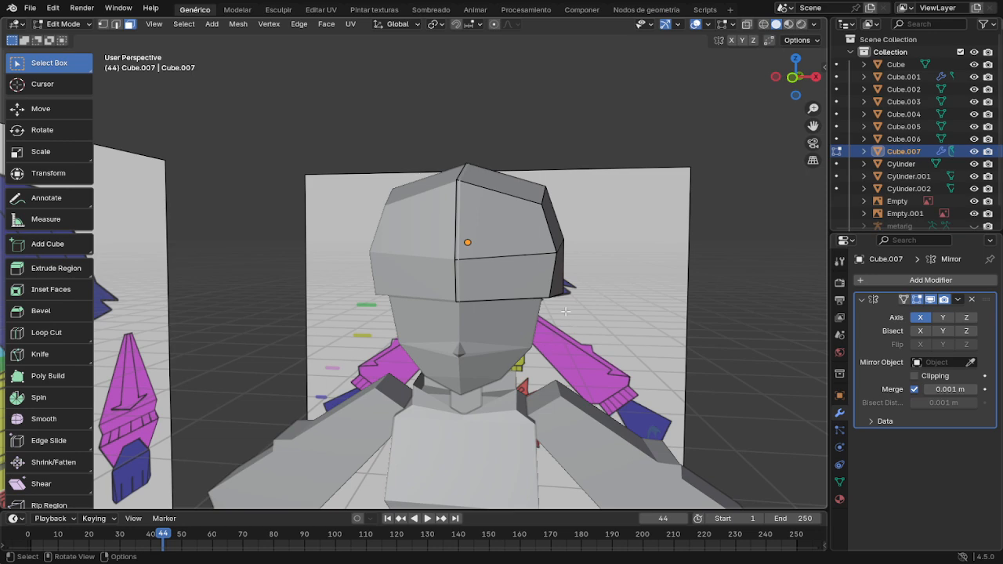
# Step: Move the outer side's middle bottom vertex about 0.024 m outward and 0.002 m up in the front view
pyautogui.press('1')
pyautogui.press('KP_1')
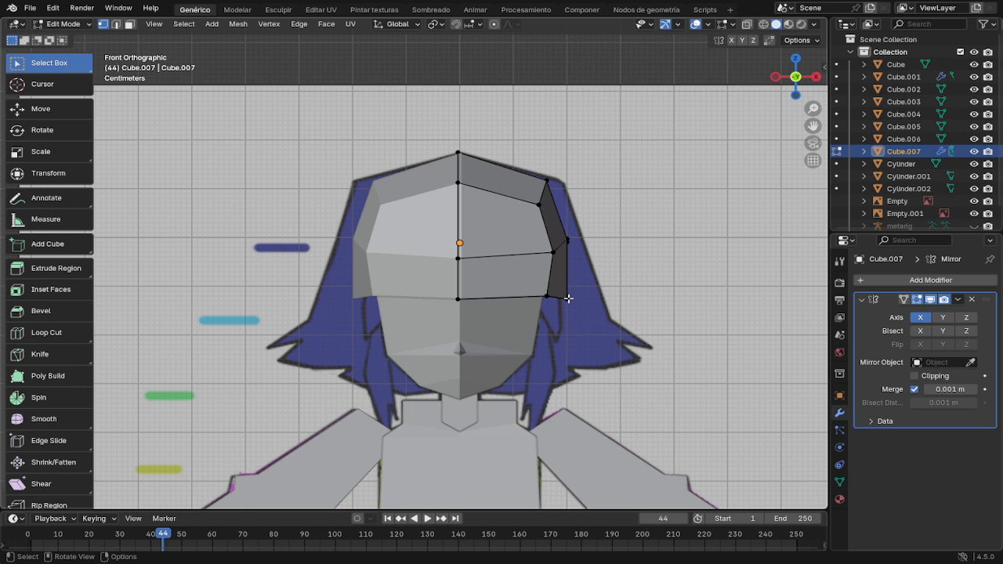
pyautogui.click(566, 298)
pyautogui.press('g')
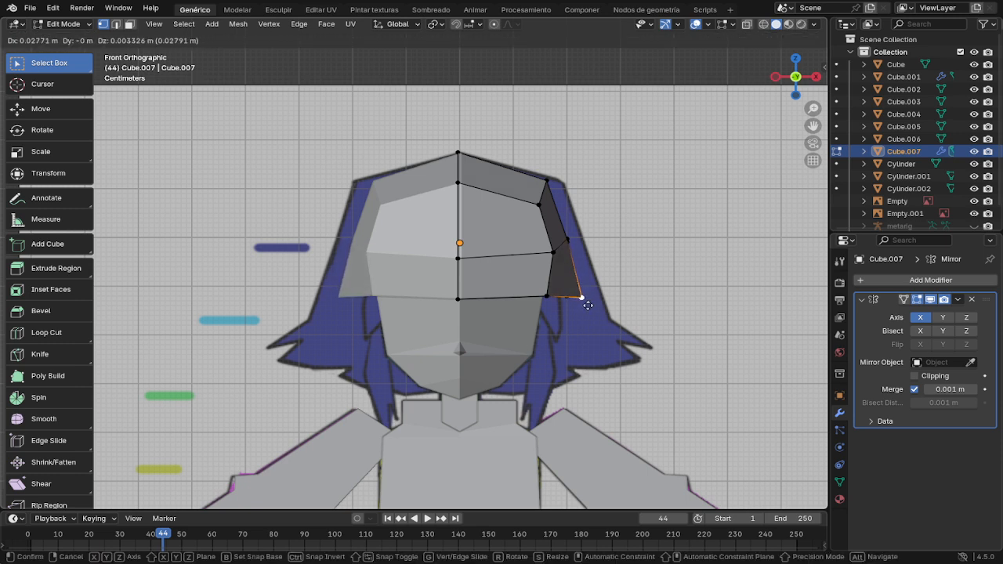
pyautogui.click(586, 306)
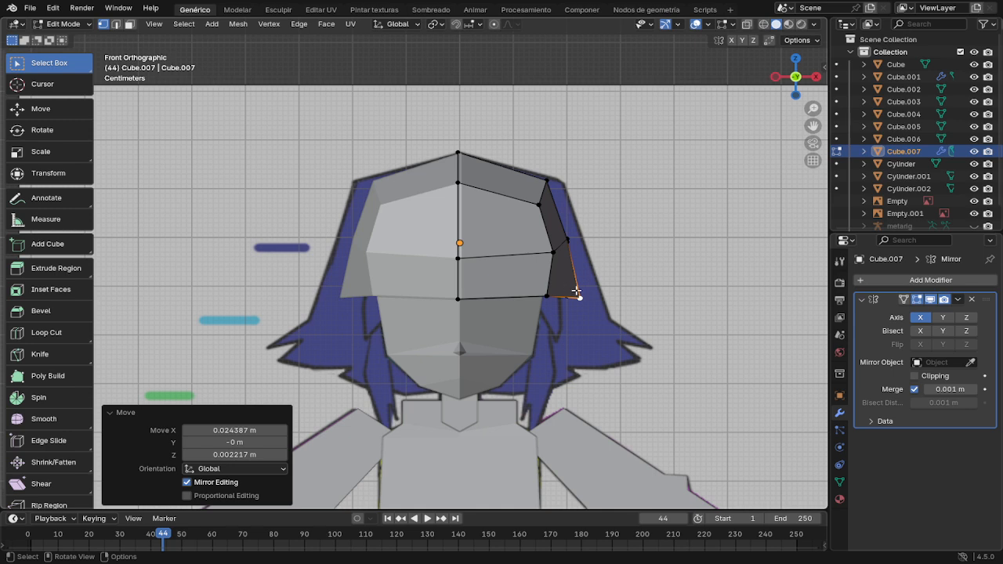
pyautogui.moveTo(578, 291); pyautogui.dragTo(420, 311, button='middle')
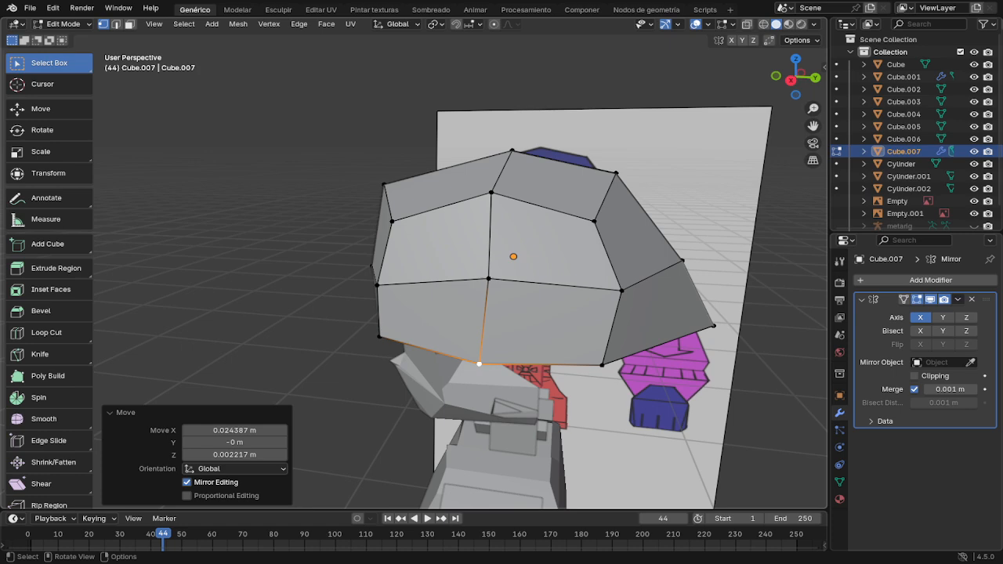
# Step: Move the outer back mid-height vertex about 0.015 m inward and 0.006 m up, and raise the outer back upper vertex about 0.017 m
pyautogui.moveTo(594, 250); pyautogui.dragTo(490, 233, button='middle')
pyautogui.keyDown('shift'); pyautogui.click(230, 238); pyautogui.keyUp('shift')
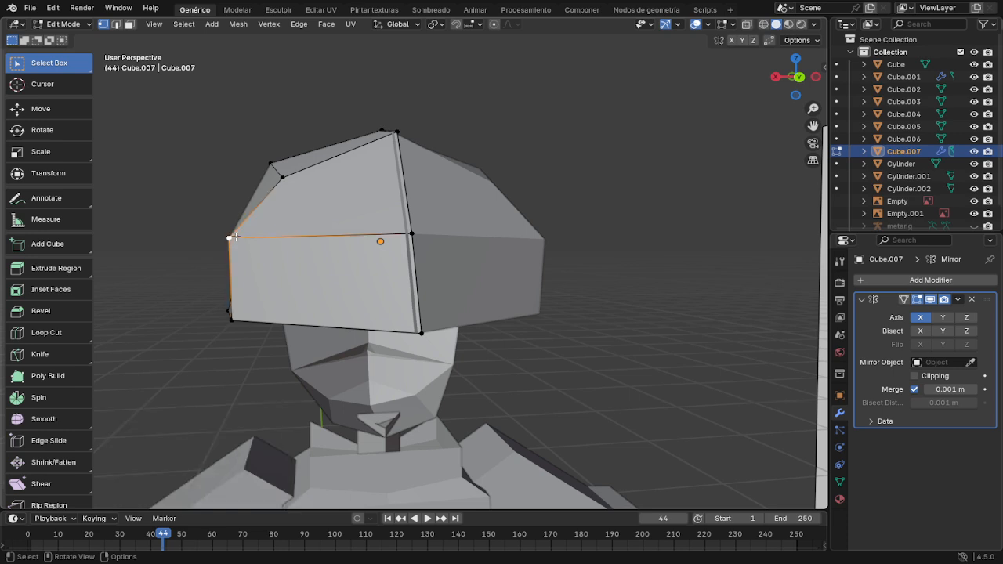
pyautogui.press('g')
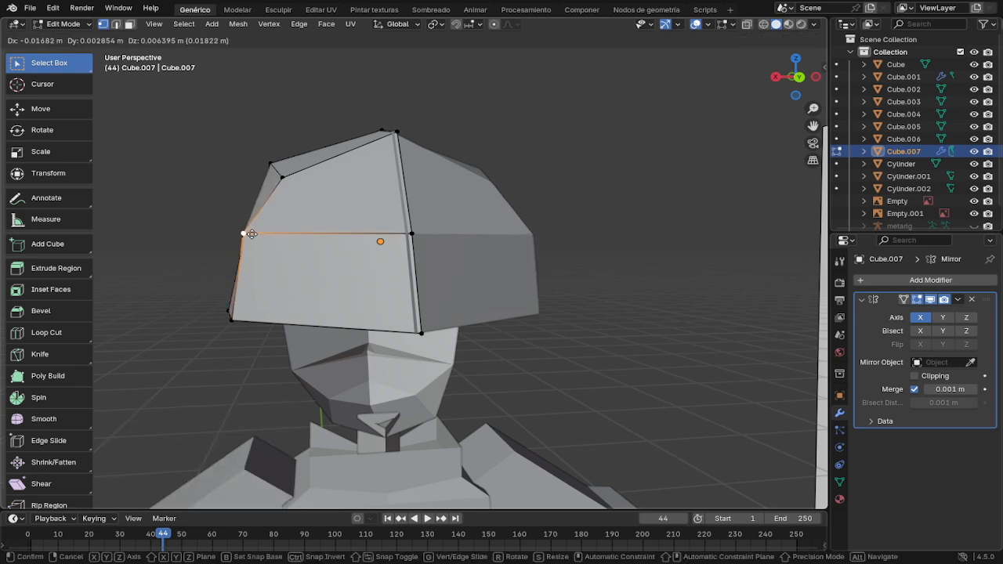
pyautogui.click(250, 233)
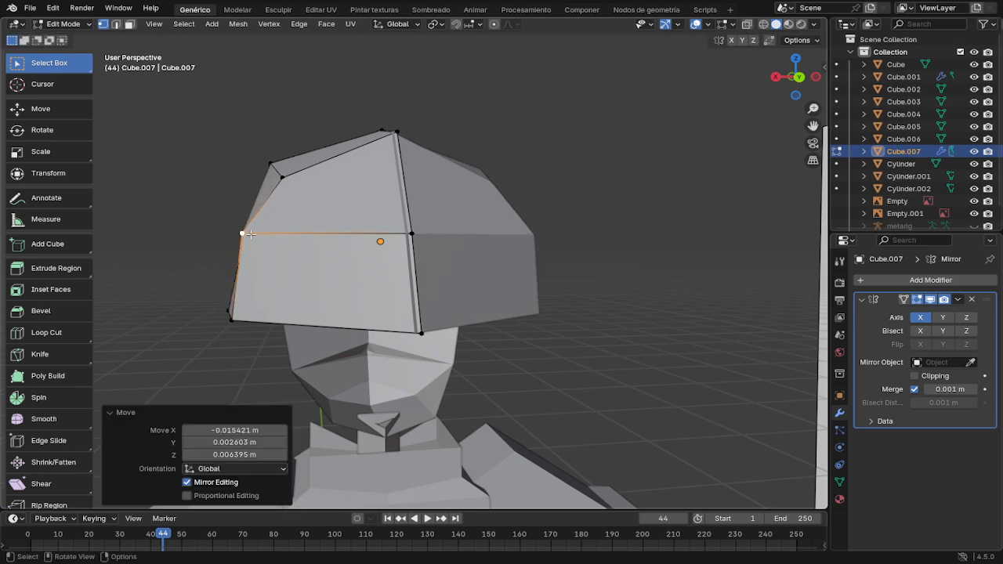
pyautogui.click(284, 177)
pyautogui.press('g')
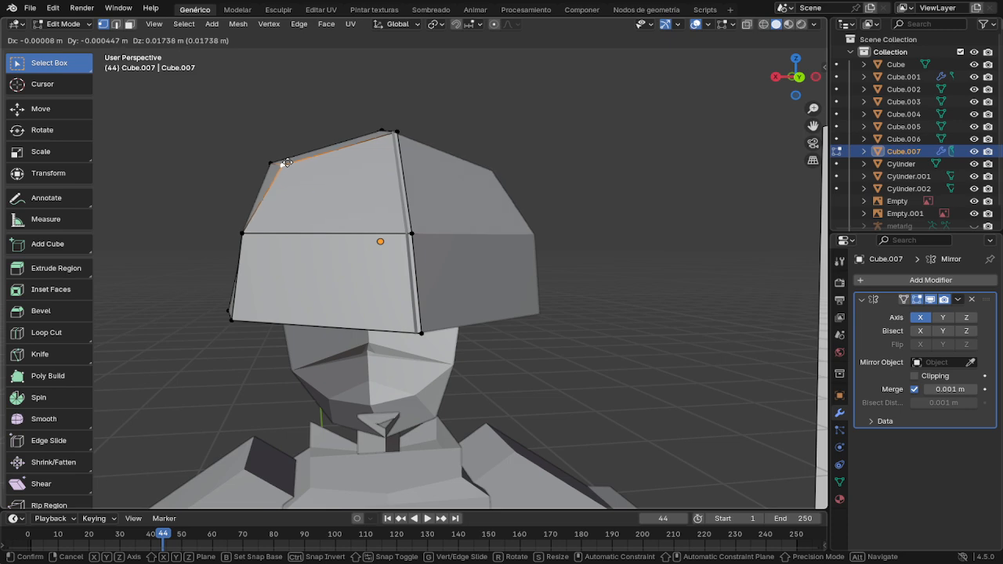
pyautogui.click(286, 162)
# Step: Move the outer back bottom vertex of the hair about 0.023 m outward, 0.008 m forward and 0.001 m down
pyautogui.moveTo(286, 162); pyautogui.dragTo(456, 251, button='middle')
pyautogui.moveTo(587, 277); pyautogui.dragTo(475, 281, button='middle')
pyautogui.click(276, 365)
pyautogui.press('g')
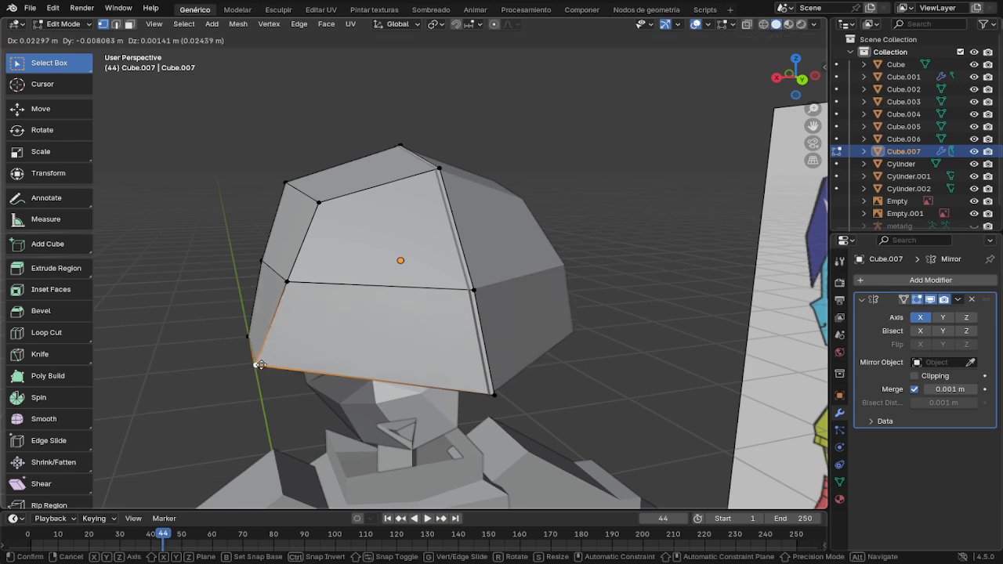
pyautogui.click(263, 368)
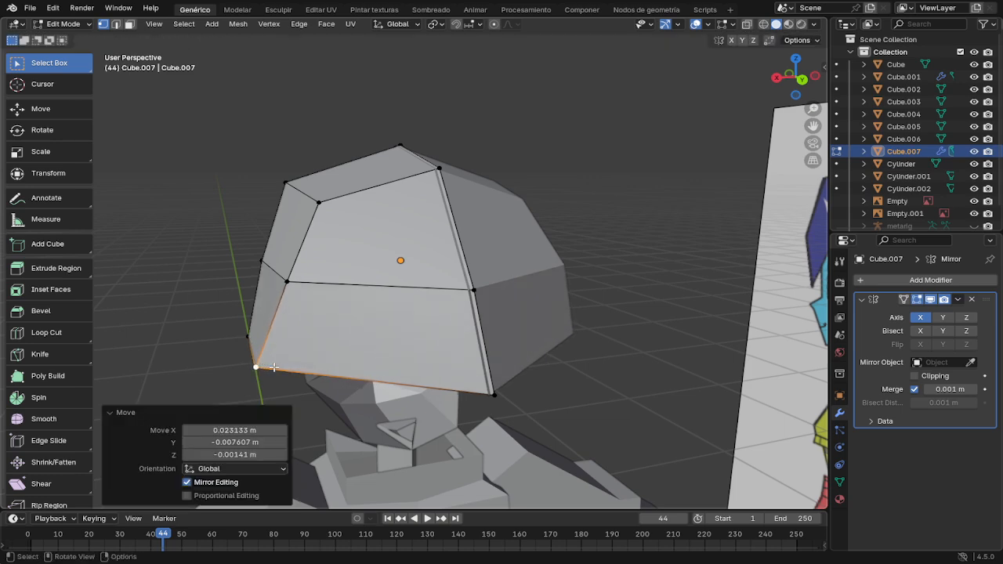
# Step: In front view, move the outer back bottom vertex about 0.016 m outward, 0.038 m up, and the middle one 0.011 m outward, 0.024 m up
pyautogui.press('KP_3')
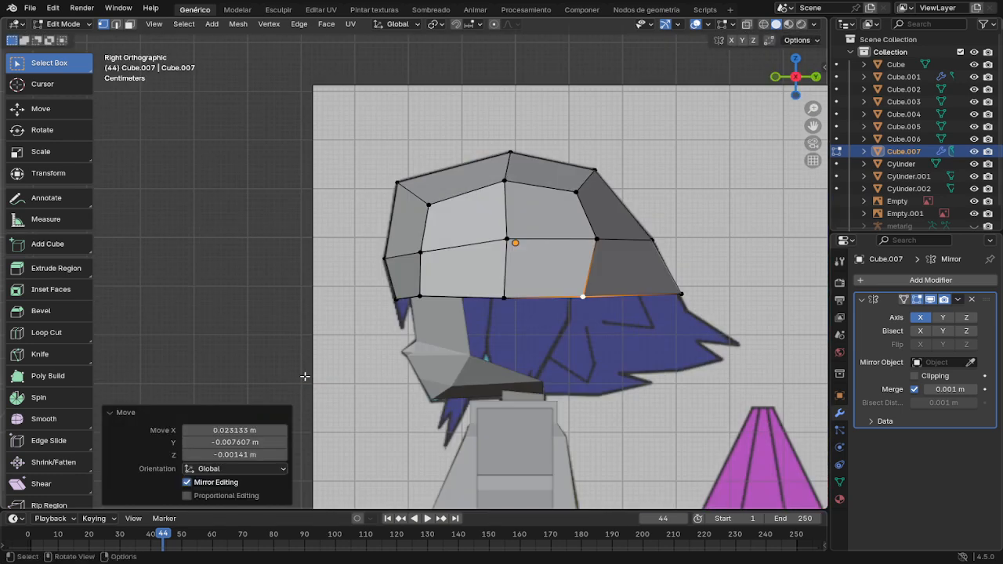
pyautogui.press('KP_1')
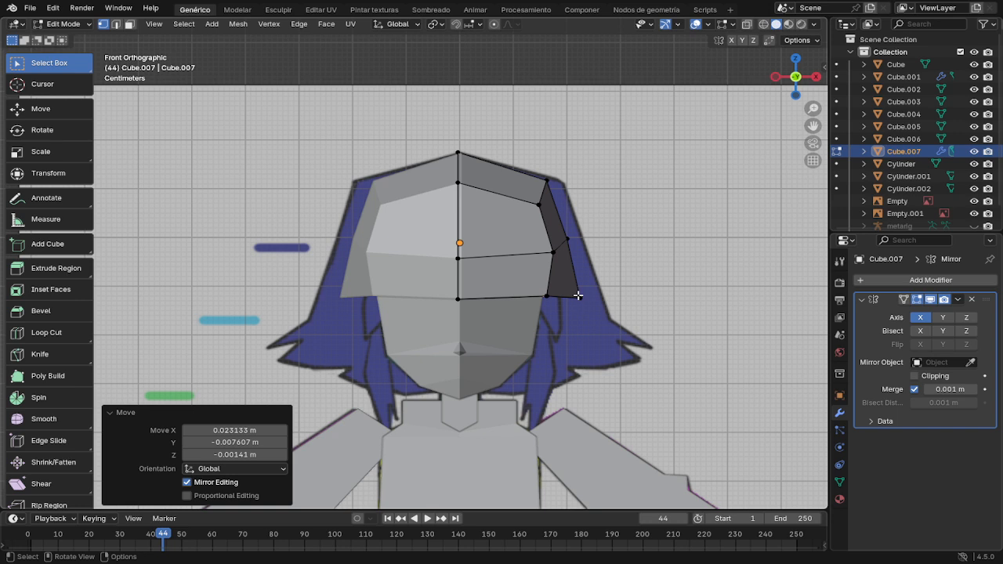
pyautogui.click(577, 296)
pyautogui.press('g')
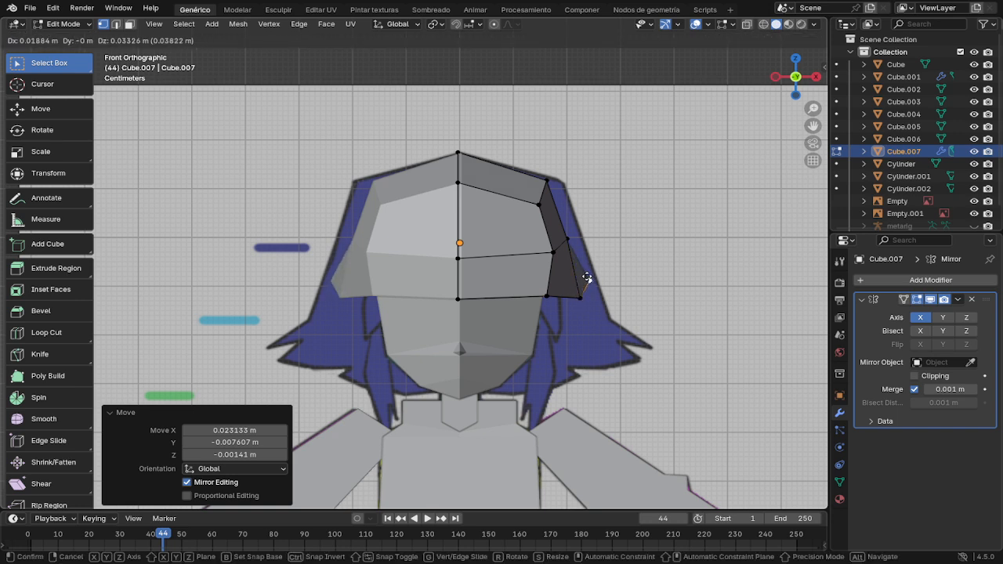
pyautogui.rightClick(584, 277)
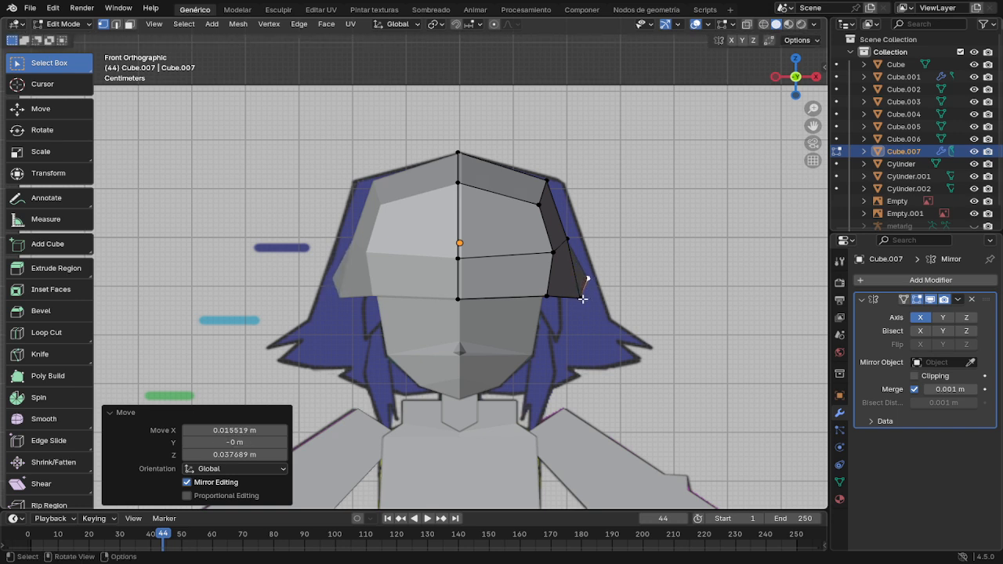
pyautogui.press('g')
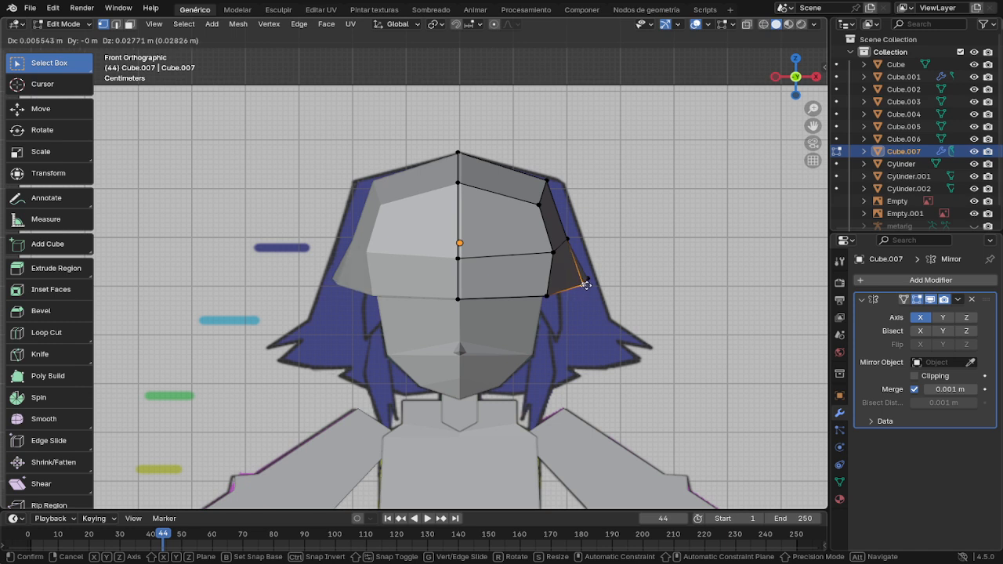
pyautogui.click(588, 284)
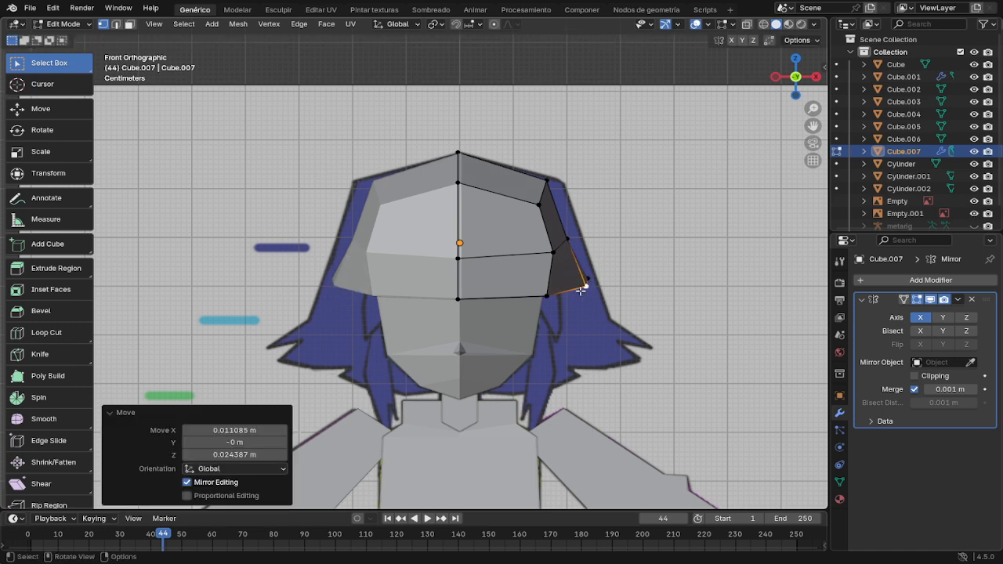
# Step: Move the outer front bottom vertex about 0.029 m outward and 0.003 m down in the front view
pyautogui.click(549, 298)
pyautogui.press('g')
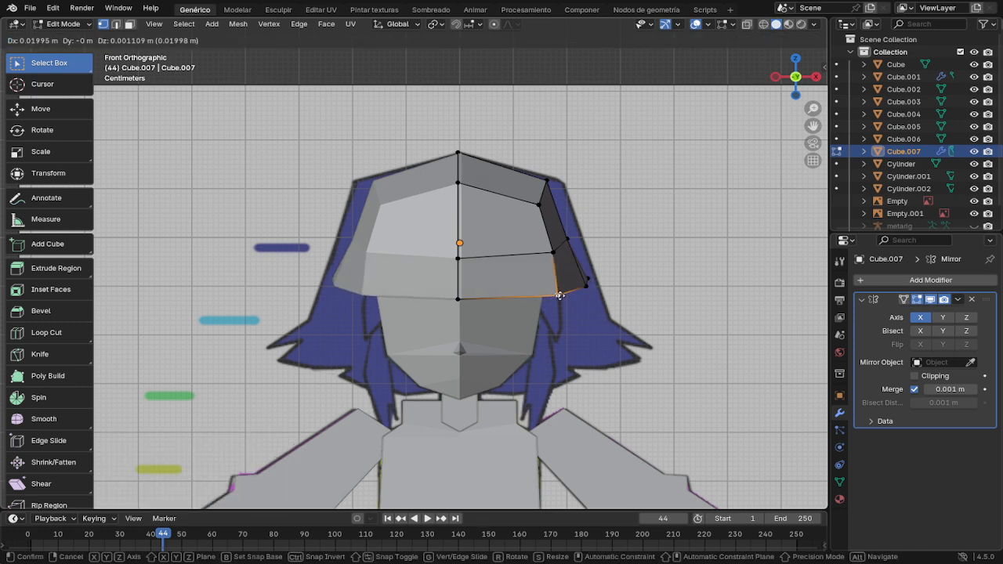
pyautogui.click(564, 296)
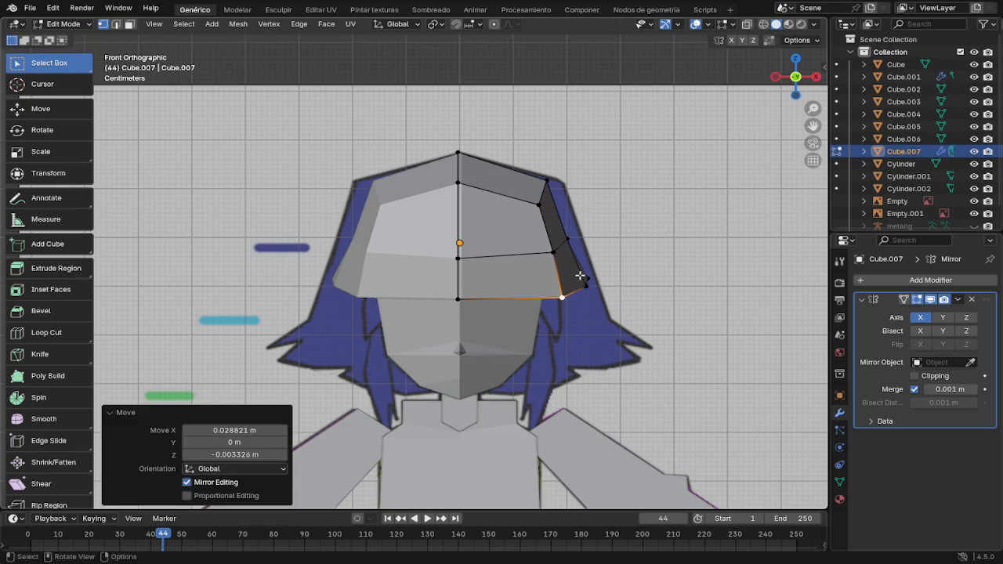
# Step: Move the outer middle mid-height vertex slightly outward, and the outer back mid-height vertex about 0.001 m outward, 0.001 m forward and 0.007 m up
pyautogui.moveTo(580, 275); pyautogui.dragTo(296, 267, button='middle')
pyautogui.click(295, 265)
pyautogui.press('g')
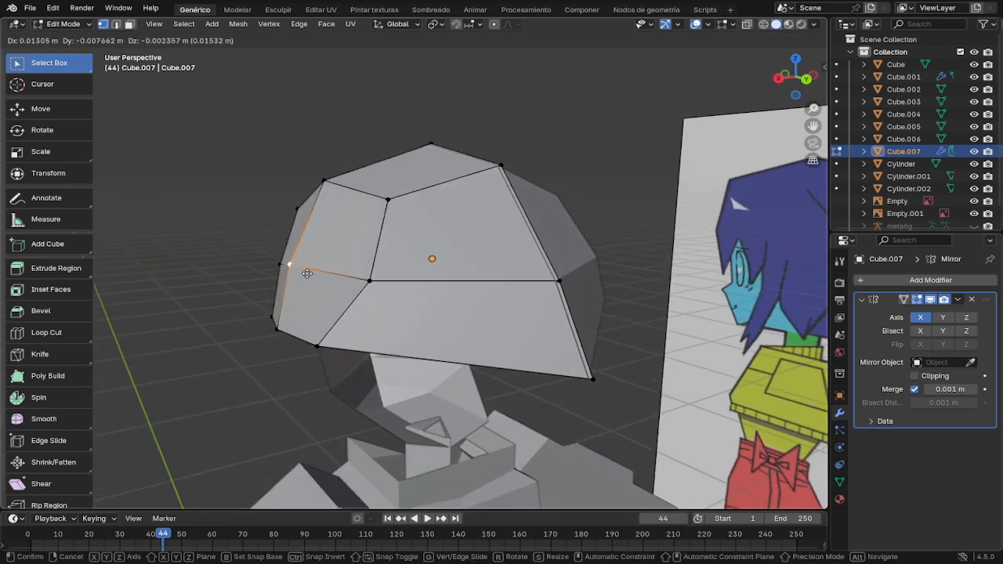
pyautogui.click(308, 272)
pyautogui.click(369, 280)
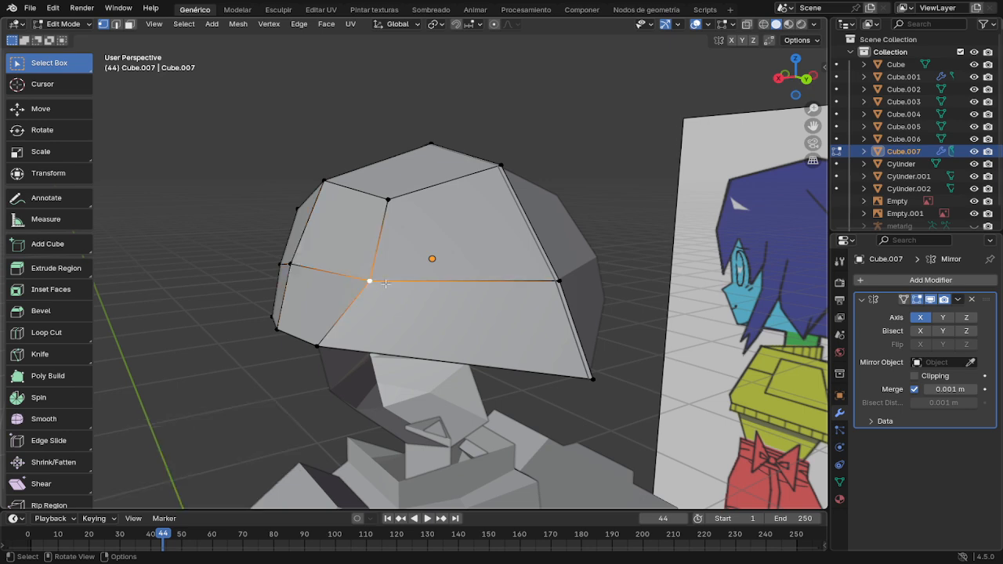
pyautogui.moveTo(370, 281); pyautogui.dragTo(319, 296, button='middle')
pyautogui.press('g')
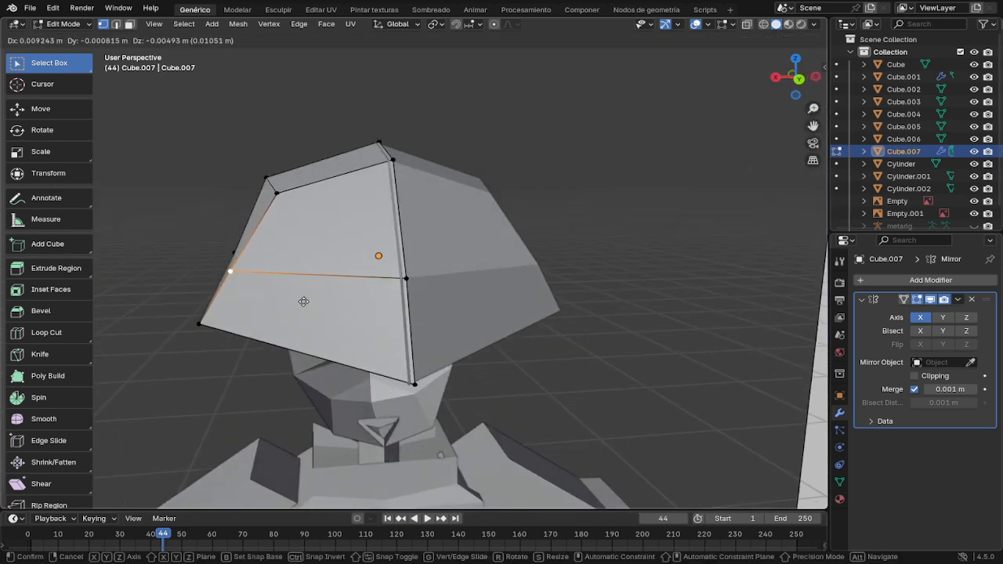
pyautogui.click(309, 296)
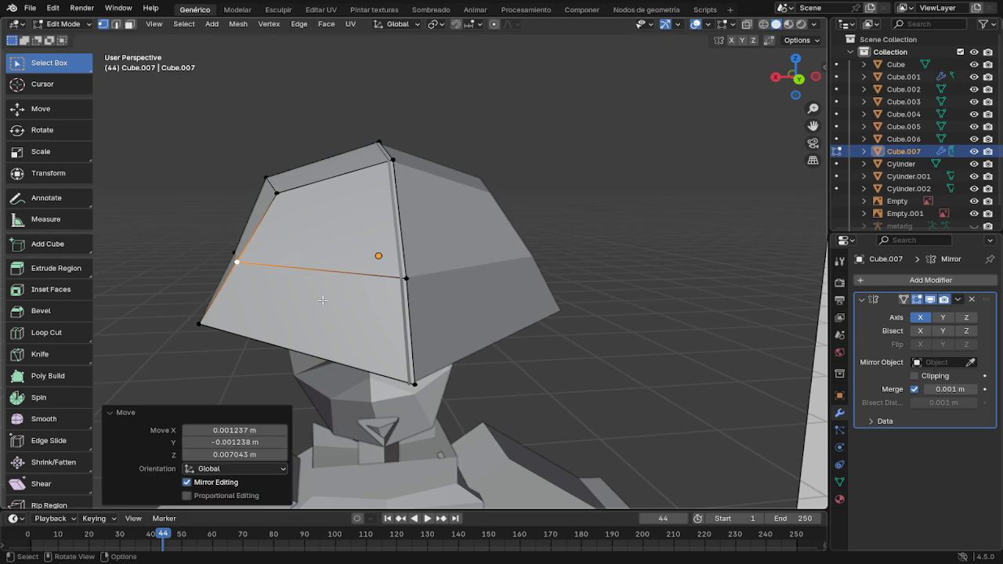
# Step: Move the outer front mid-height vertex about 0.018 m inward, 0.003 m forward and 0.003 m up
pyautogui.moveTo(324, 301); pyautogui.dragTo(648, 319, button='middle')
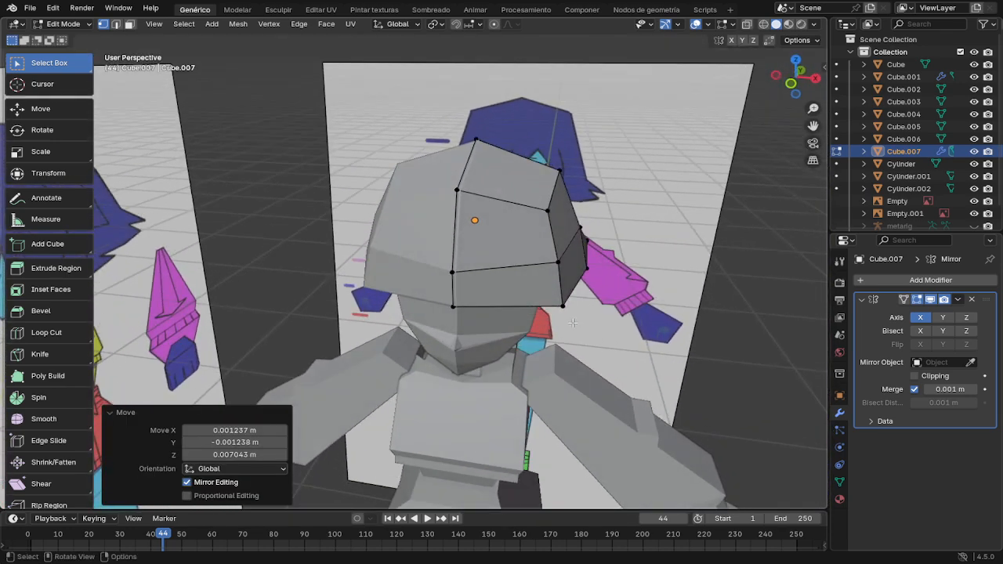
pyautogui.click(556, 262)
pyautogui.press('g')
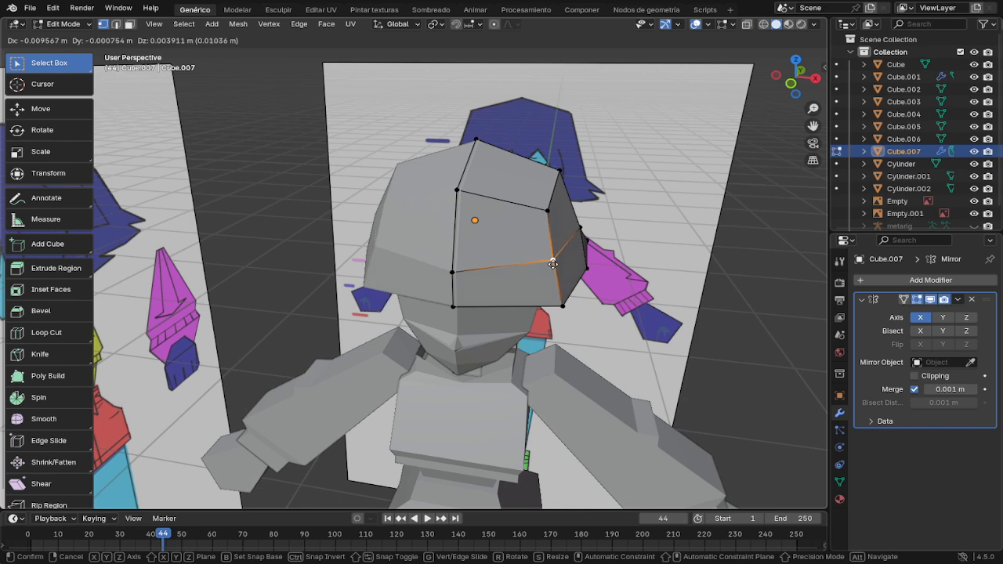
pyautogui.click(548, 263)
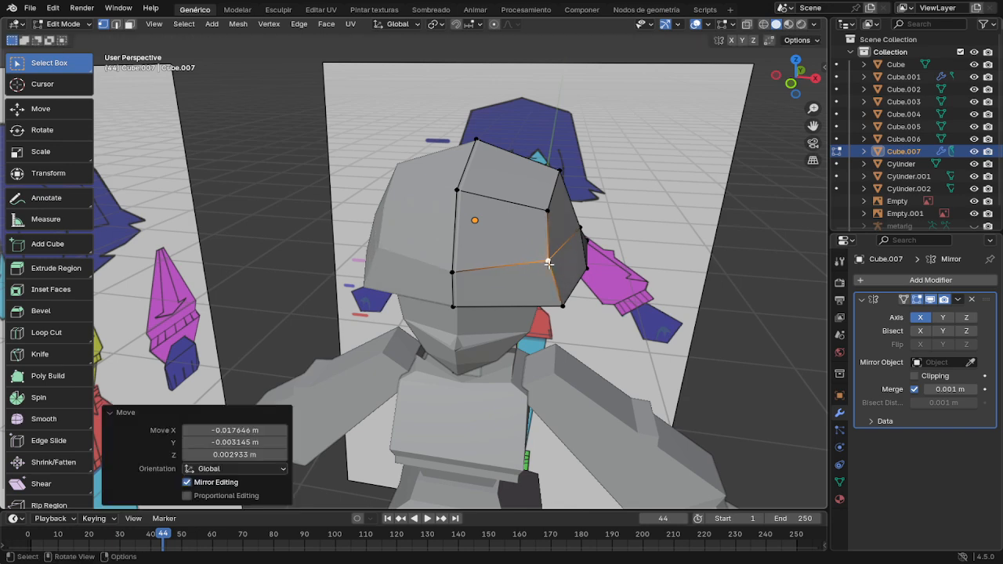
# Step: Select the front upper vertex on the hair's centre line in the front view
pyautogui.moveTo(547, 259); pyautogui.dragTo(537, 221, button='middle')
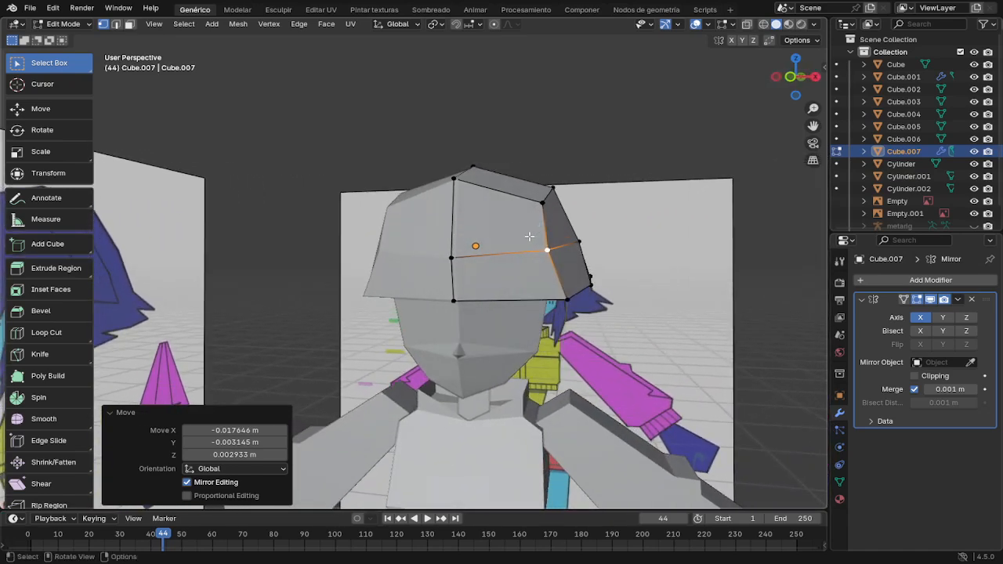
pyautogui.moveTo(549, 270); pyautogui.dragTo(514, 268, button='middle')
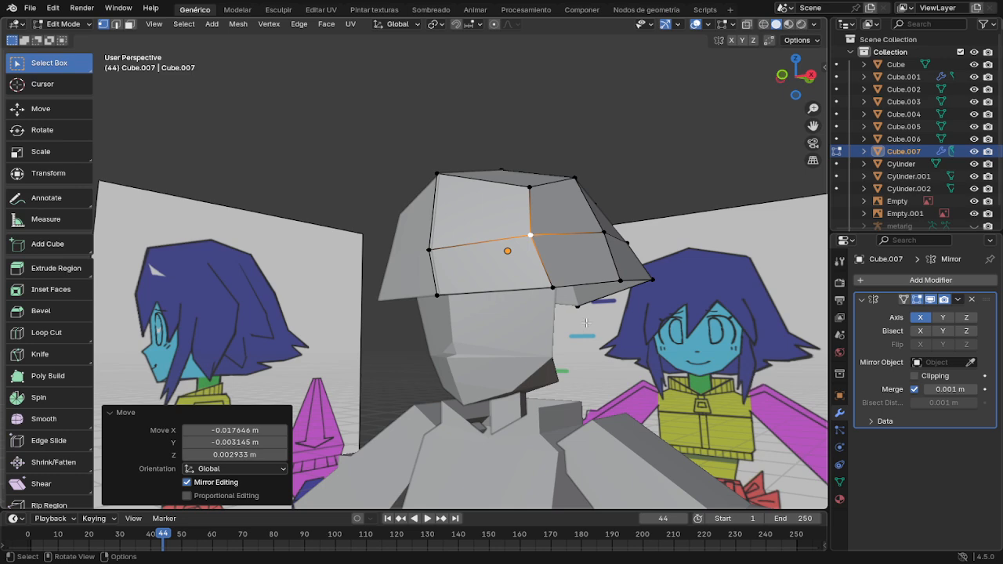
pyautogui.press('KP_1')
pyautogui.moveTo(444, 176); pyautogui.dragTo(472, 190)
pyautogui.press('g')
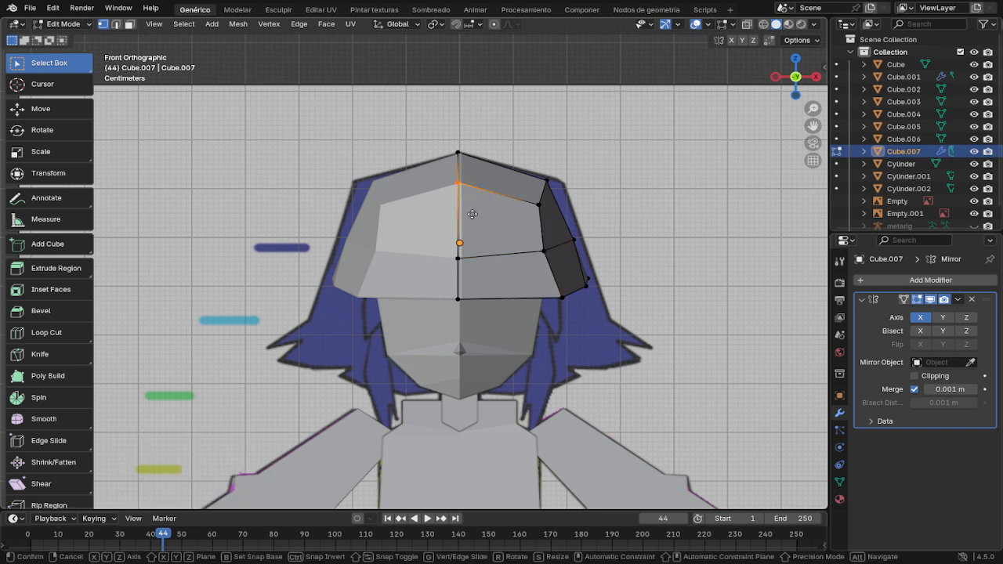
pyautogui.press('x')
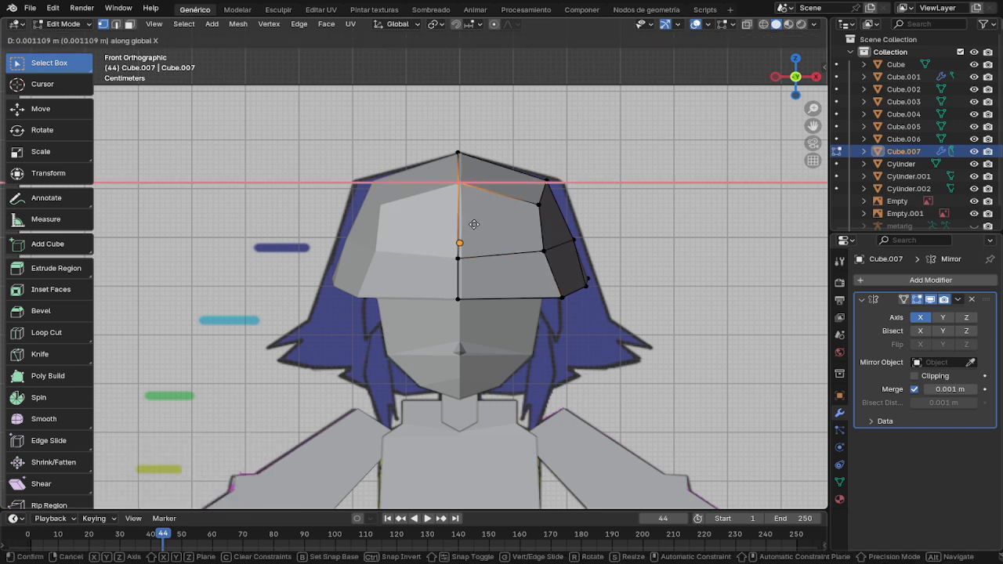
pyautogui.click(475, 235)
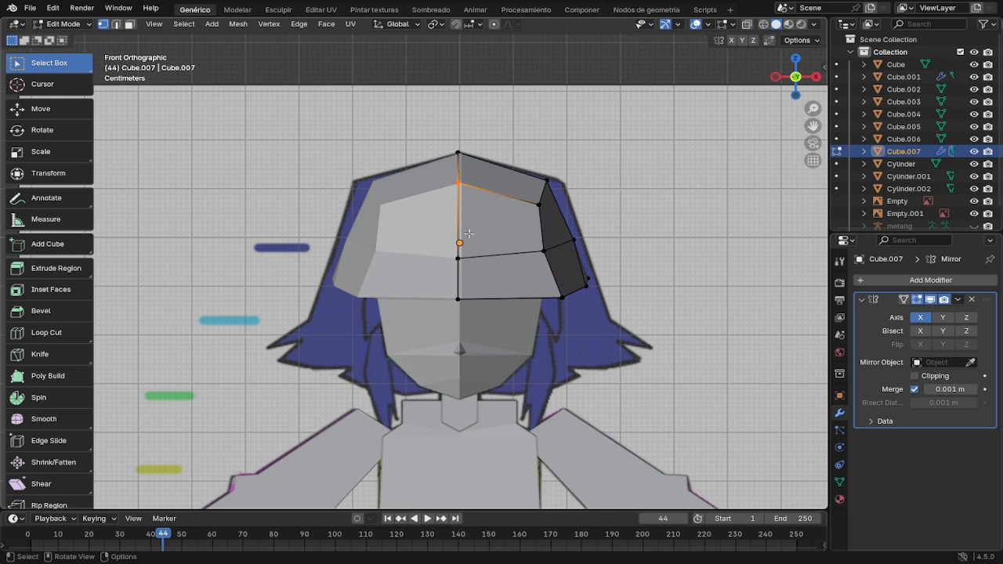
# Step: Lower the selected front upper centre-line vertex about 0.033 m along Z
pyautogui.press('g')
pyautogui.press('z')
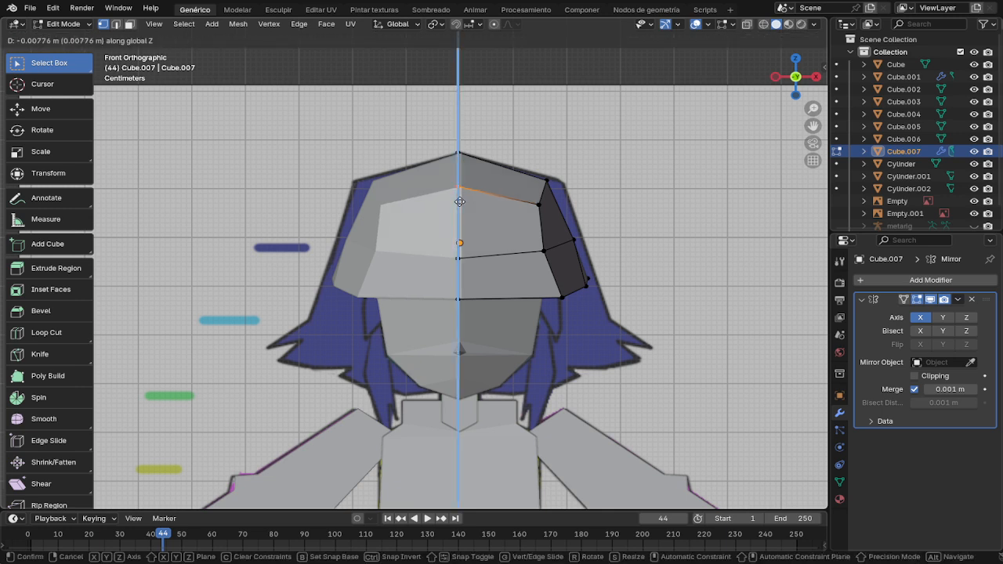
pyautogui.click(461, 216)
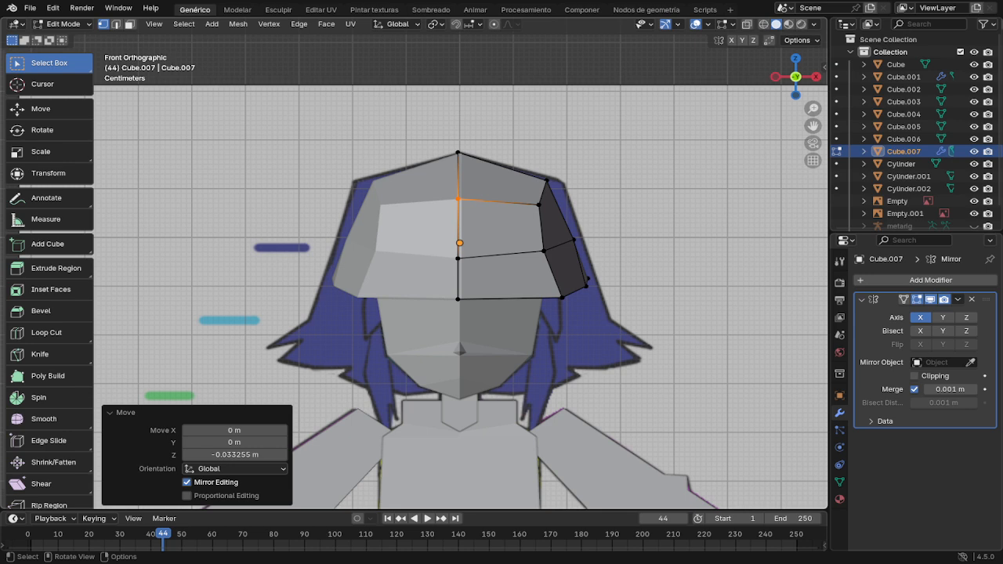
# Step: Turn on X-ray display and move the outer back bottom vertex about 0.015 m down and 0.004 m forward
pyautogui.hotkey('alt', 'z')
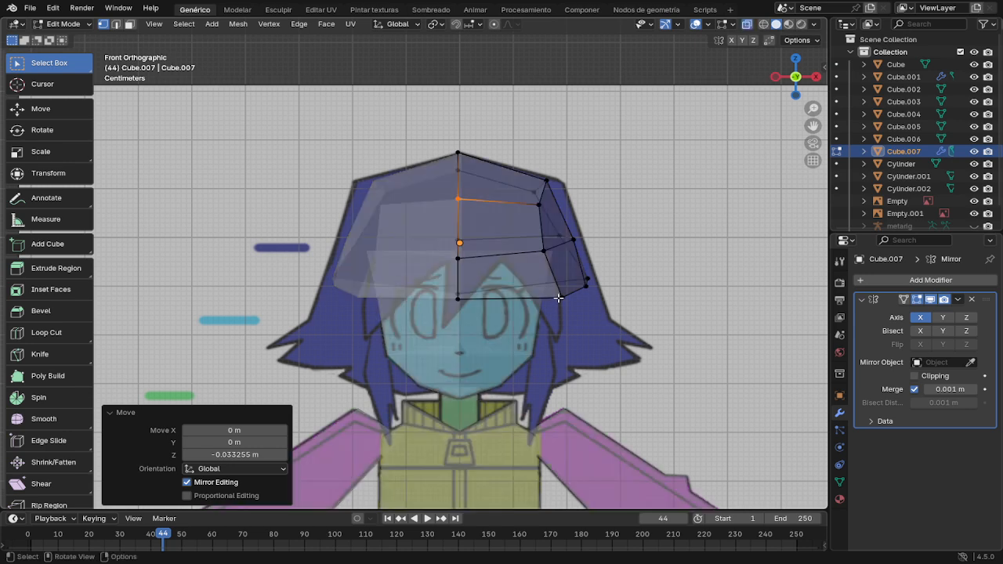
pyautogui.moveTo(556, 298); pyautogui.dragTo(547, 313, button='middle')
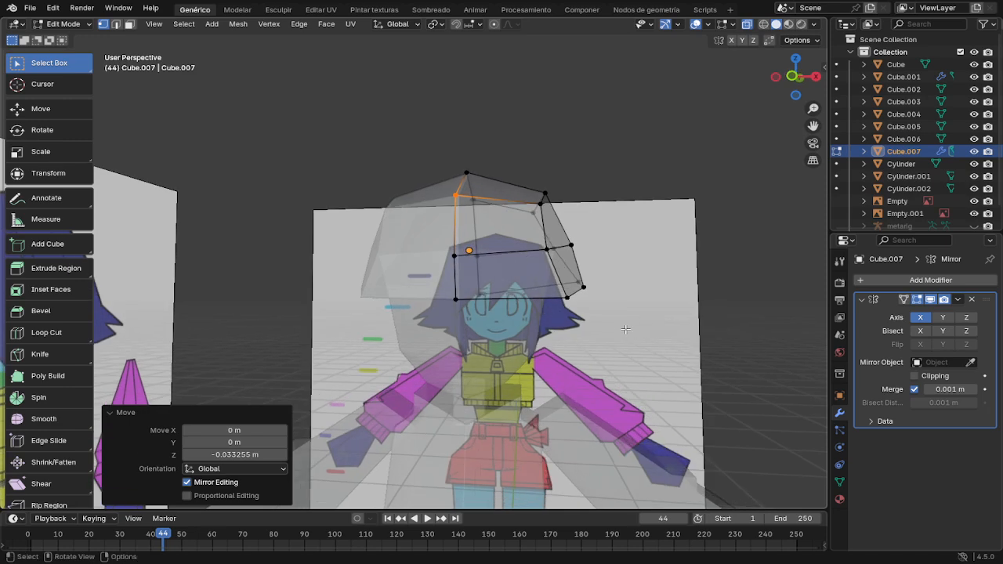
pyautogui.moveTo(628, 317); pyautogui.dragTo(556, 310, button='middle')
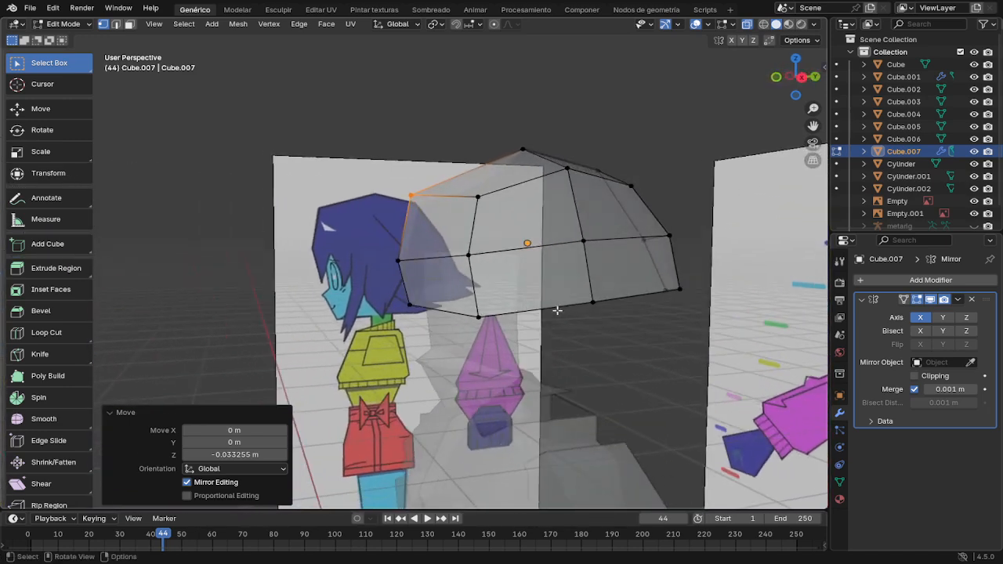
pyautogui.click(680, 291)
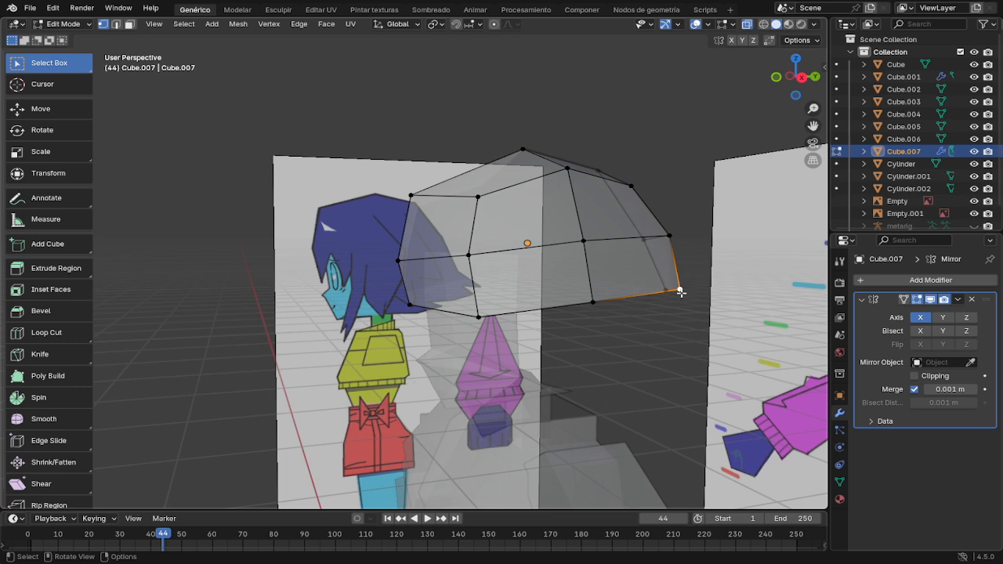
pyautogui.press('g')
pyautogui.click(677, 299)
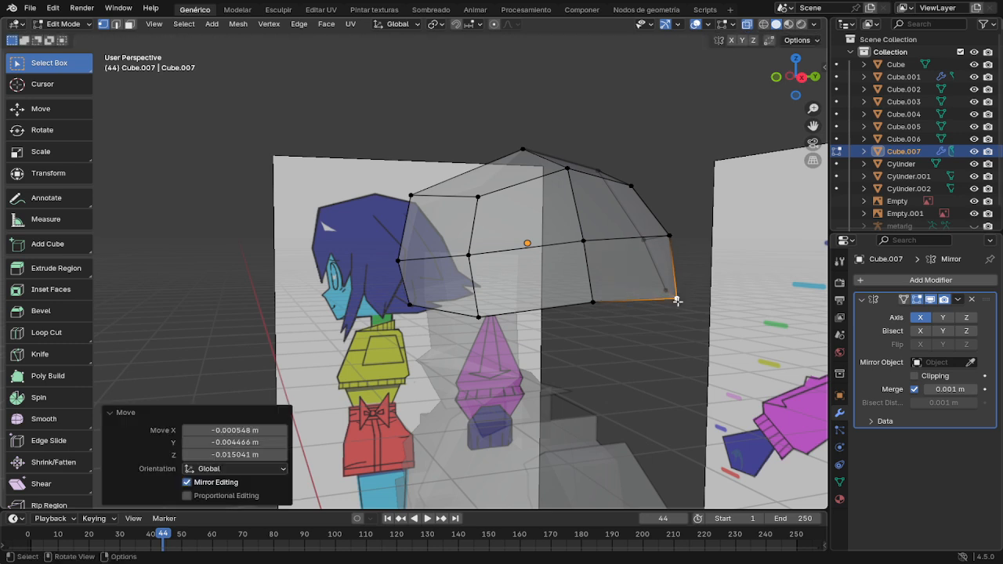
# Step: Lower the outer side's middle bottom vertex about 0.010 m and return to the front view
pyautogui.click(591, 301)
pyautogui.press('g')
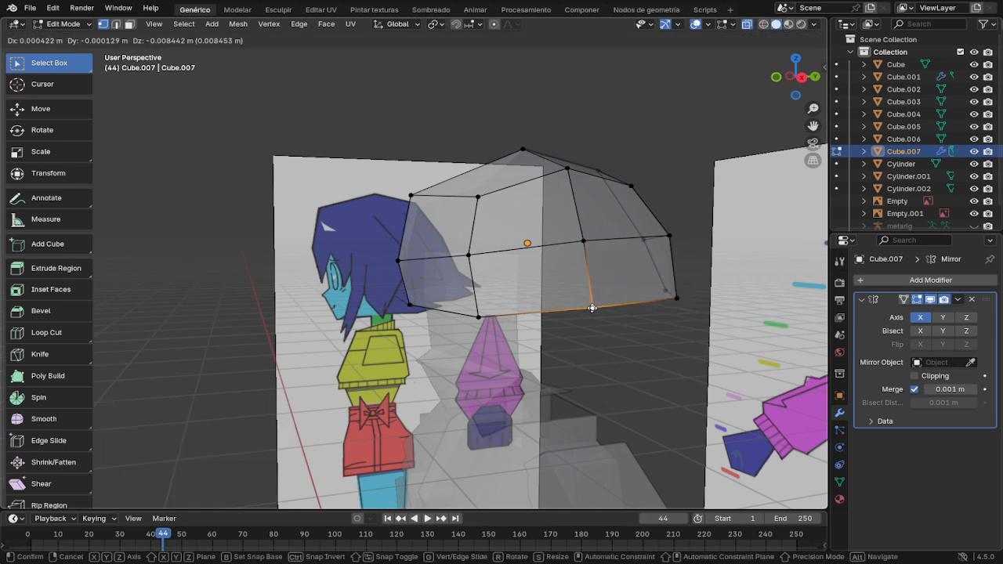
pyautogui.click(593, 309)
pyautogui.press('KP_1')
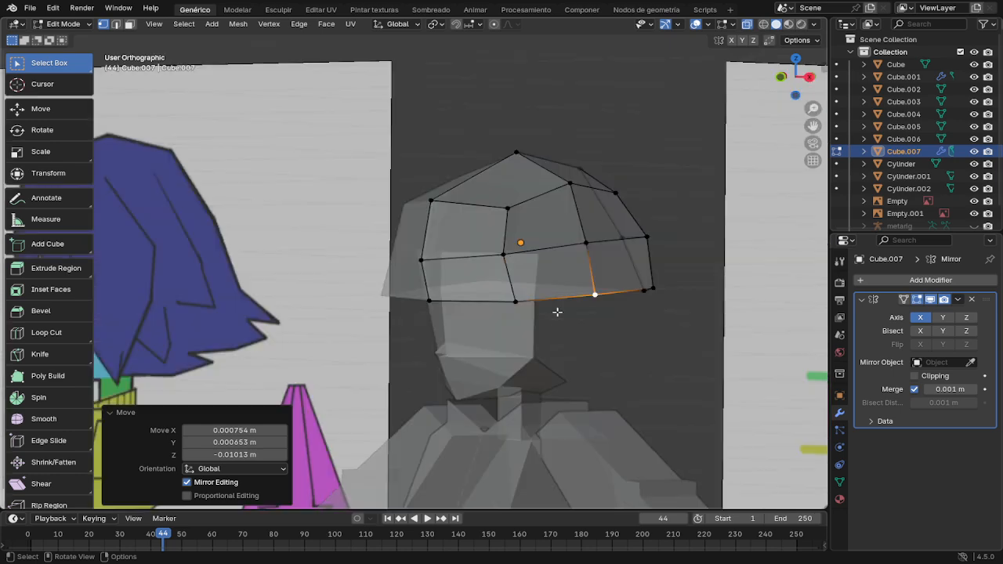
# Step: Raise the hair's whole bottom row of vertices about 0.051 m along Z
pyautogui.moveTo(605, 322); pyautogui.dragTo(441, 286)
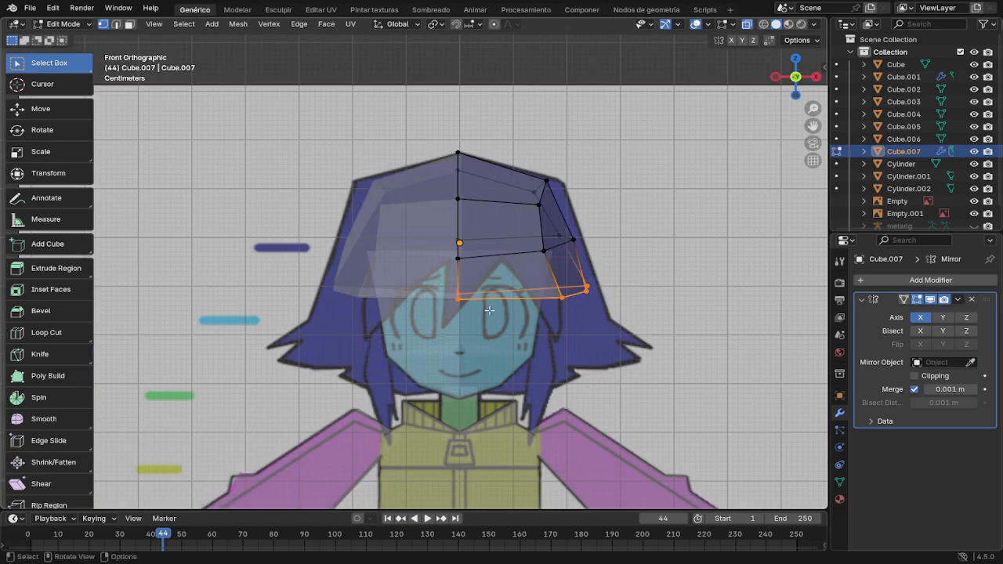
pyautogui.press('g')
pyautogui.press('z')
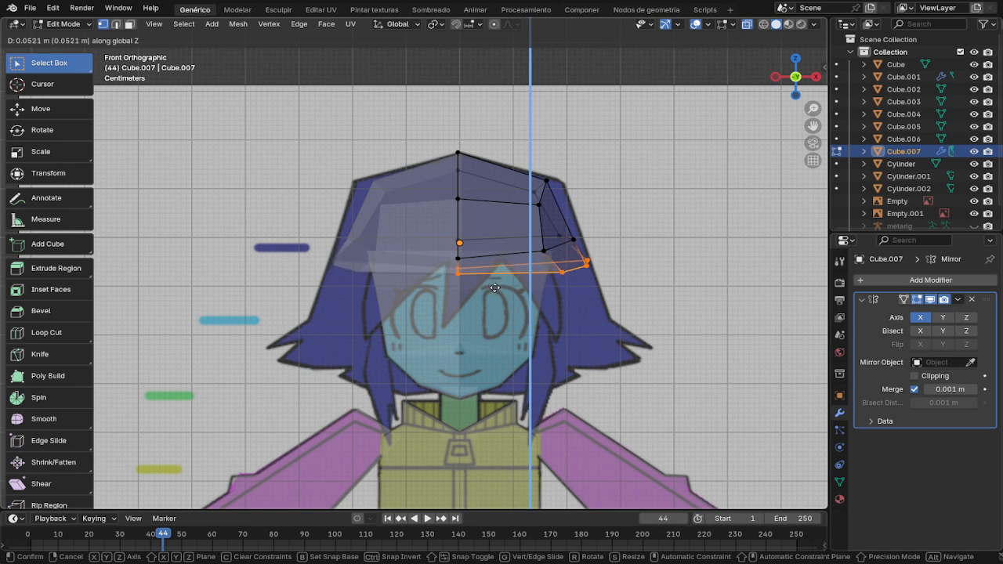
pyautogui.click(495, 288)
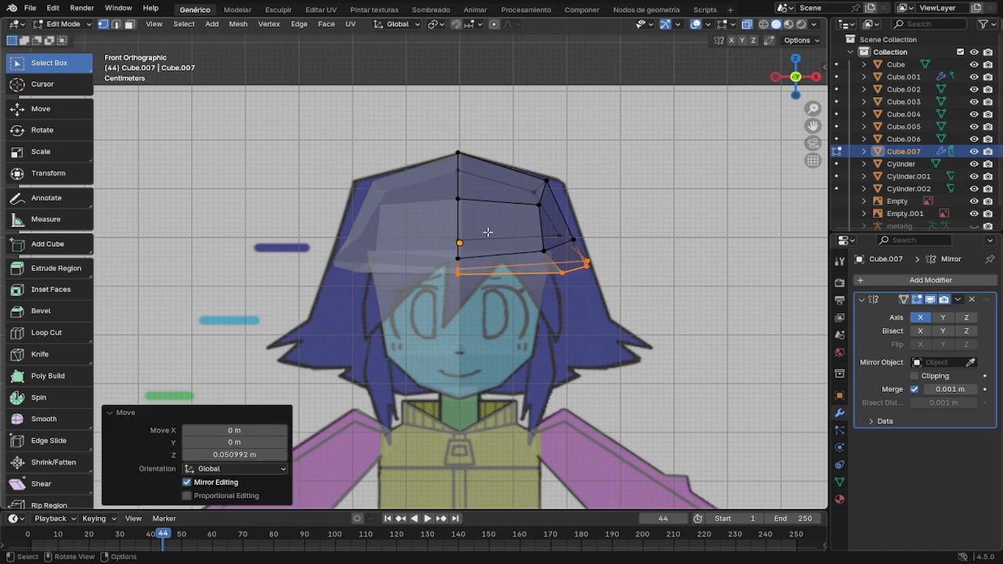
# Step: Raise the middle-row vertices on the centre line and at the inner front corner about 0.017 m along Z
pyautogui.moveTo(435, 238); pyautogui.dragTo(568, 265)
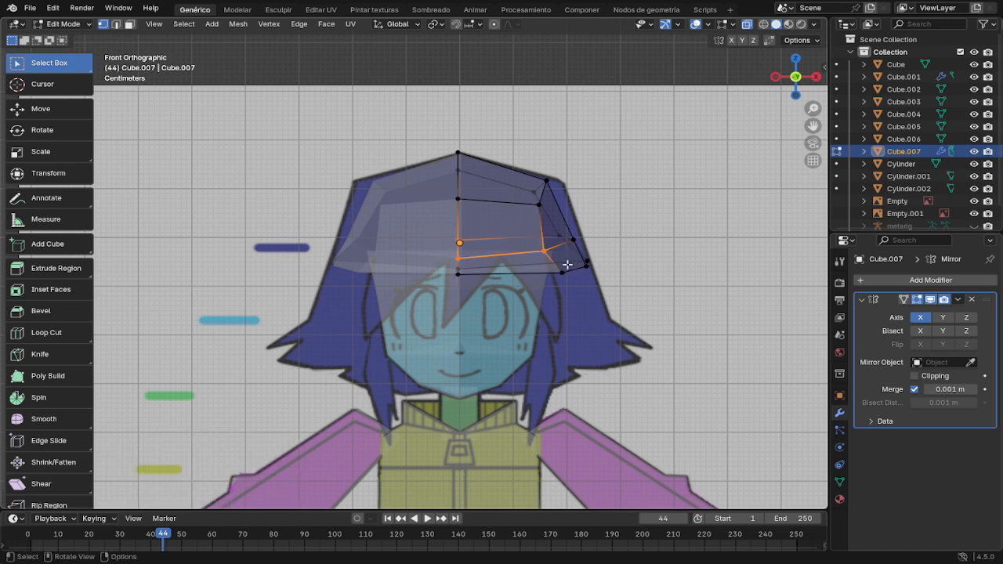
pyautogui.press('g')
pyautogui.press('z')
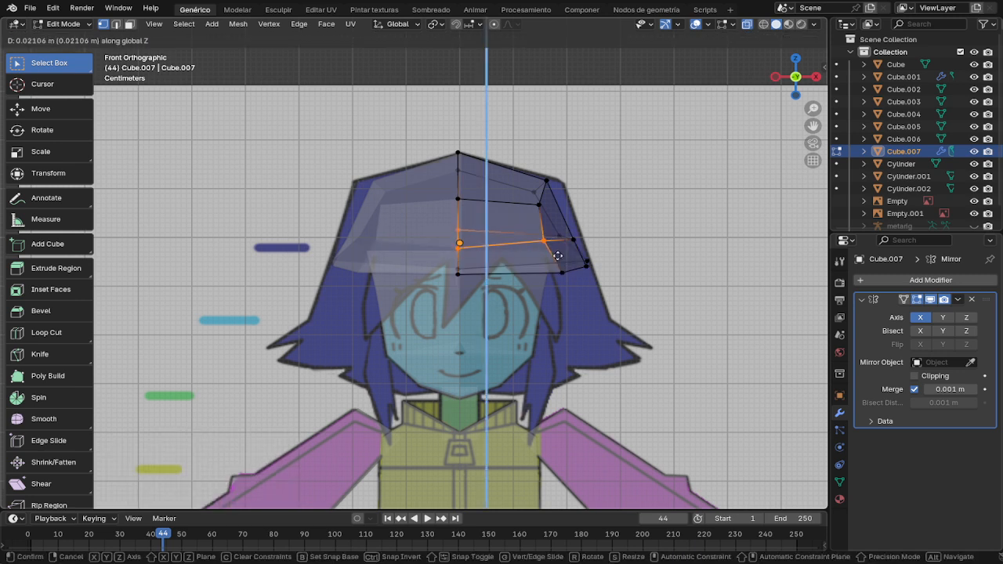
pyautogui.click(555, 252)
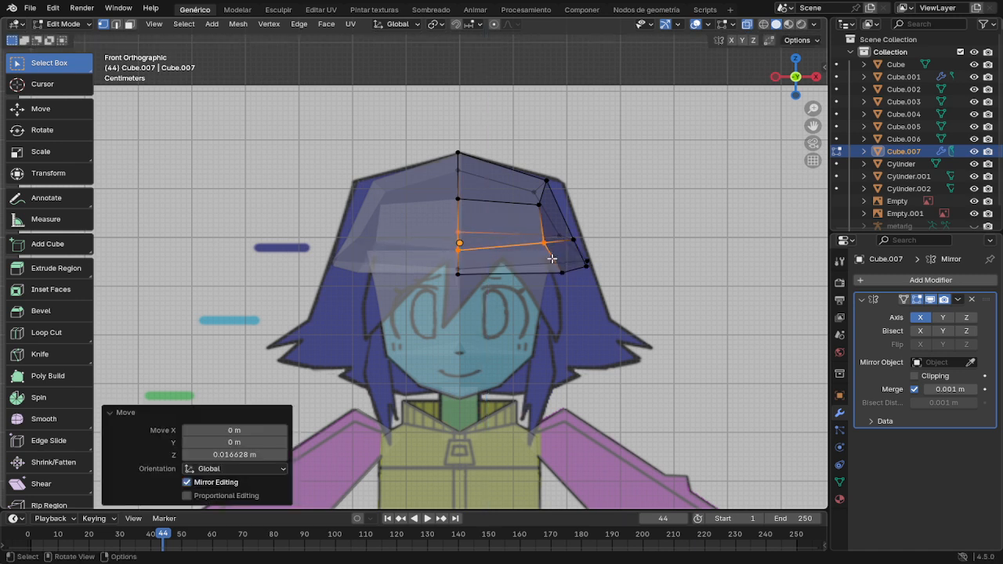
# Step: Fit the outer side to the front reference, moving its upper vertex about 0.027 m outward and its middle vertices 0.012 m outward and 0.011 m up
pyautogui.moveTo(533, 168); pyautogui.dragTo(573, 199)
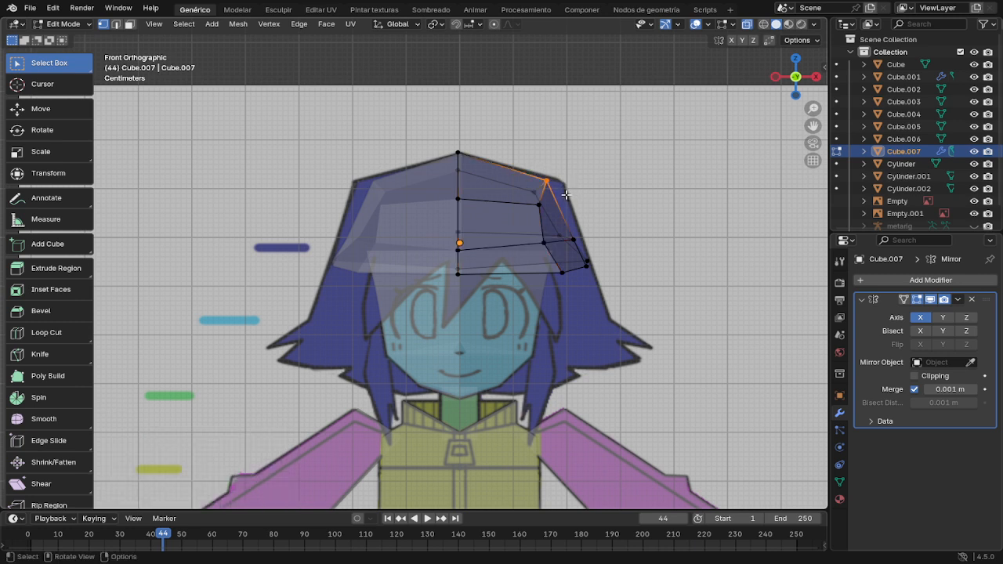
pyautogui.press('g')
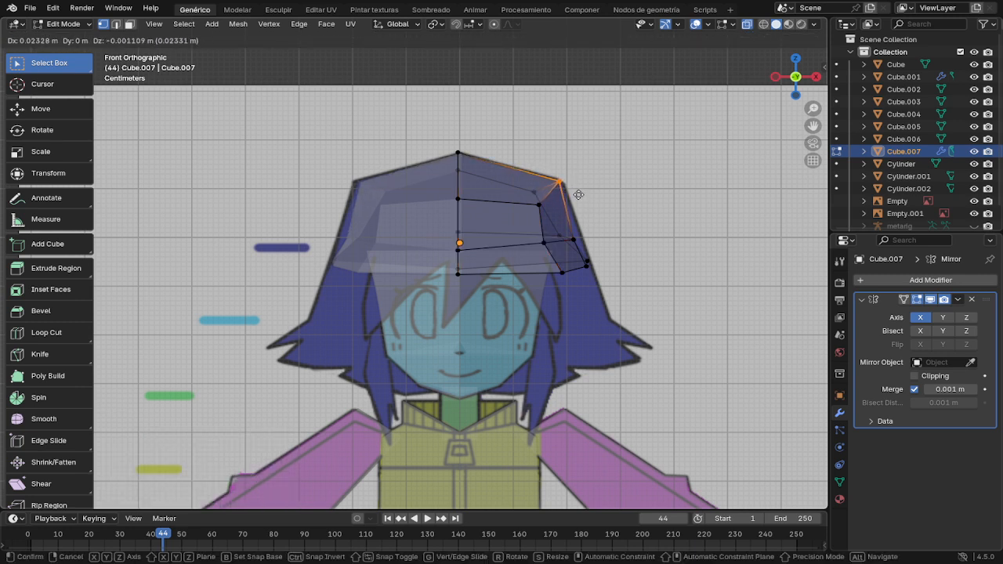
pyautogui.click(580, 195)
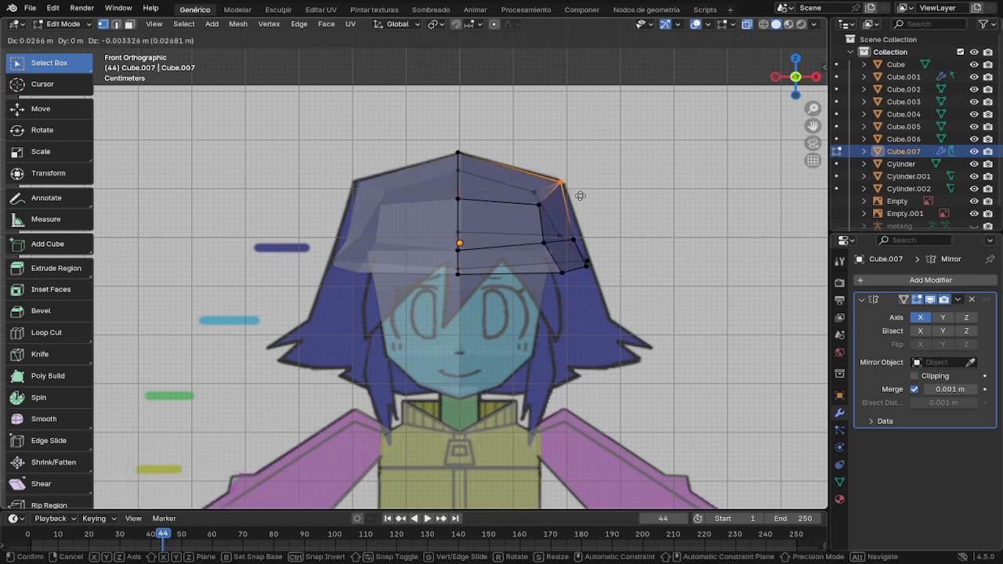
pyautogui.click(572, 236)
pyautogui.press('g')
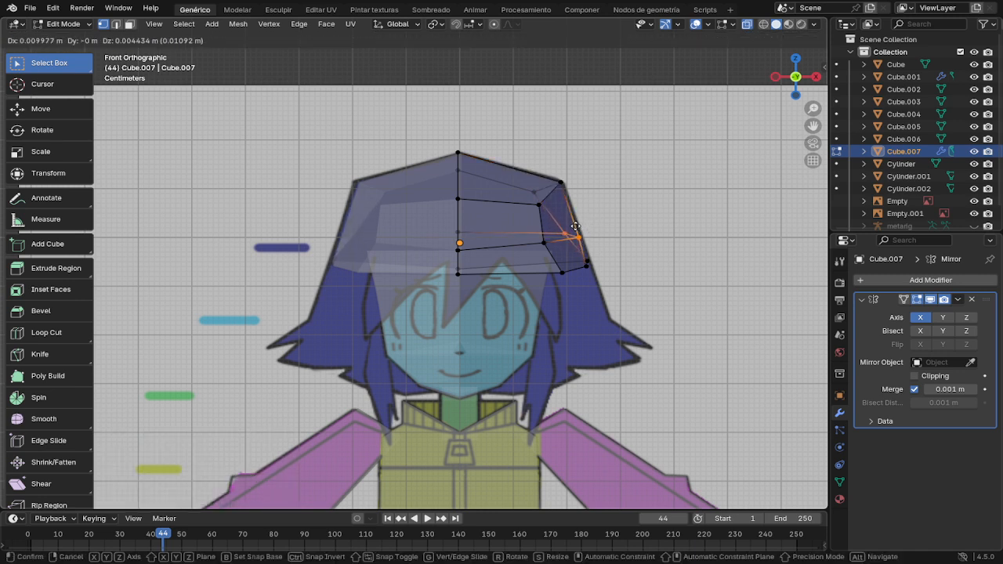
pyautogui.click(576, 224)
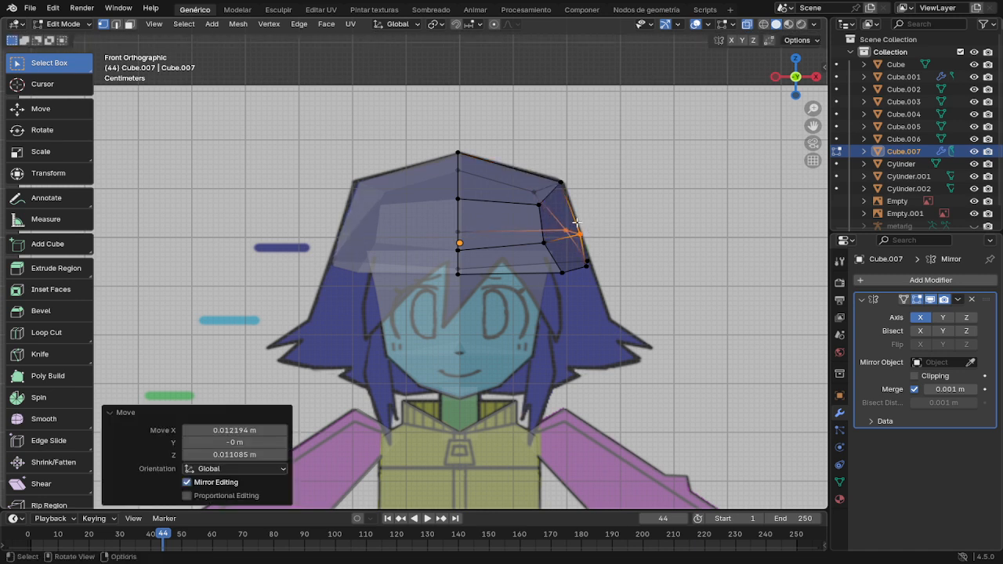
# Step: Move the front upper corner vertex about 0.022 m inward and 0.013 m up in the front view
pyautogui.click(539, 203)
pyautogui.press('g')
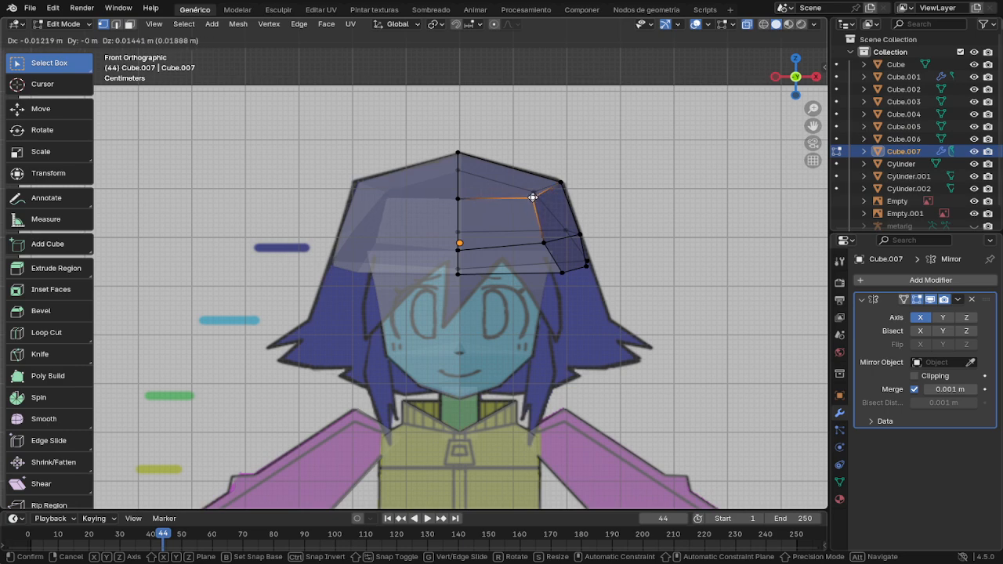
pyautogui.click(528, 198)
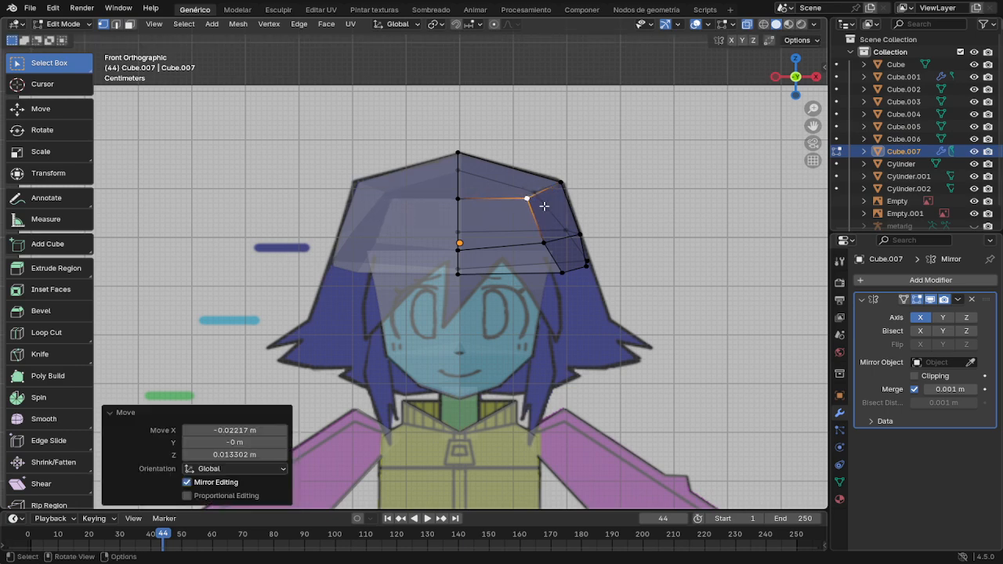
# Step: Turn off X-ray display and raise the two front upper vertices about 0.027 m in the right side view
pyautogui.moveTo(561, 213); pyautogui.dragTo(573, 234, button='middle')
pyautogui.hotkey('alt', 'z')
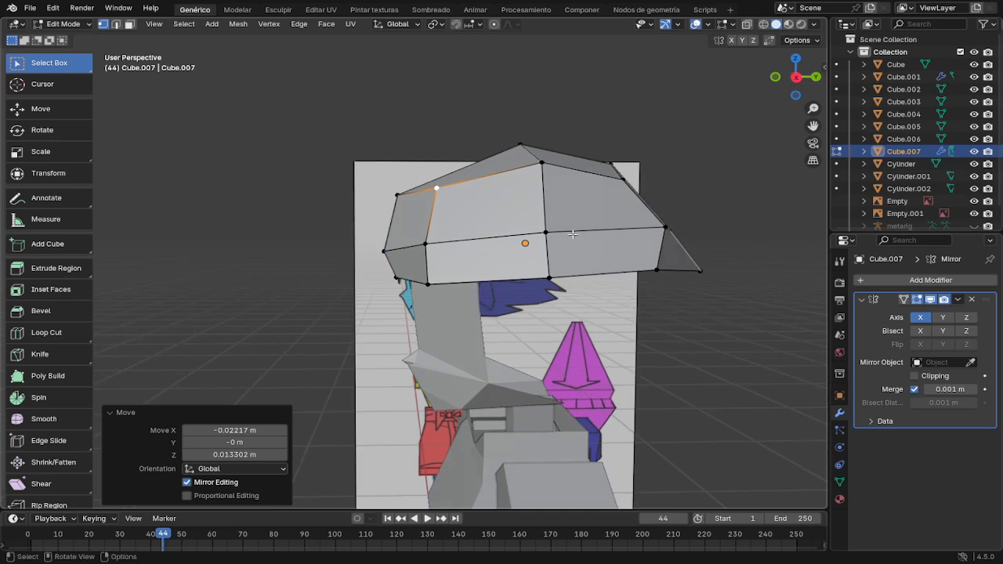
pyautogui.press('KP_3')
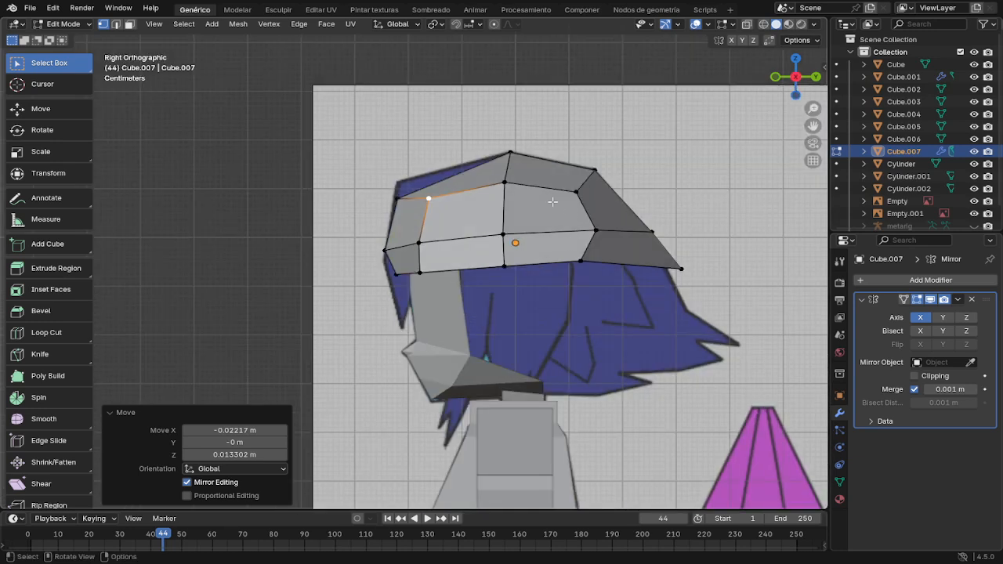
pyautogui.moveTo(376, 185); pyautogui.dragTo(453, 219)
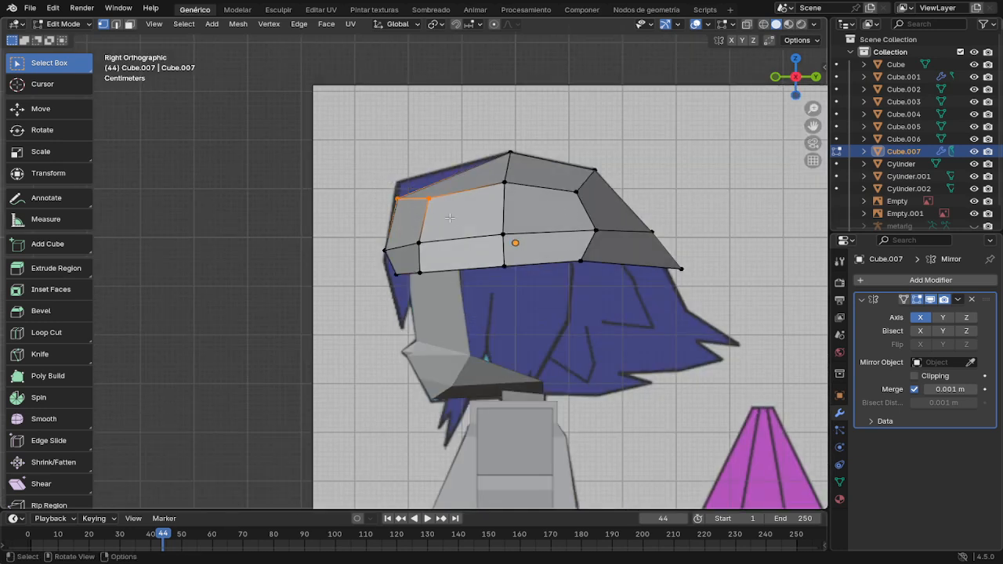
pyautogui.press('g')
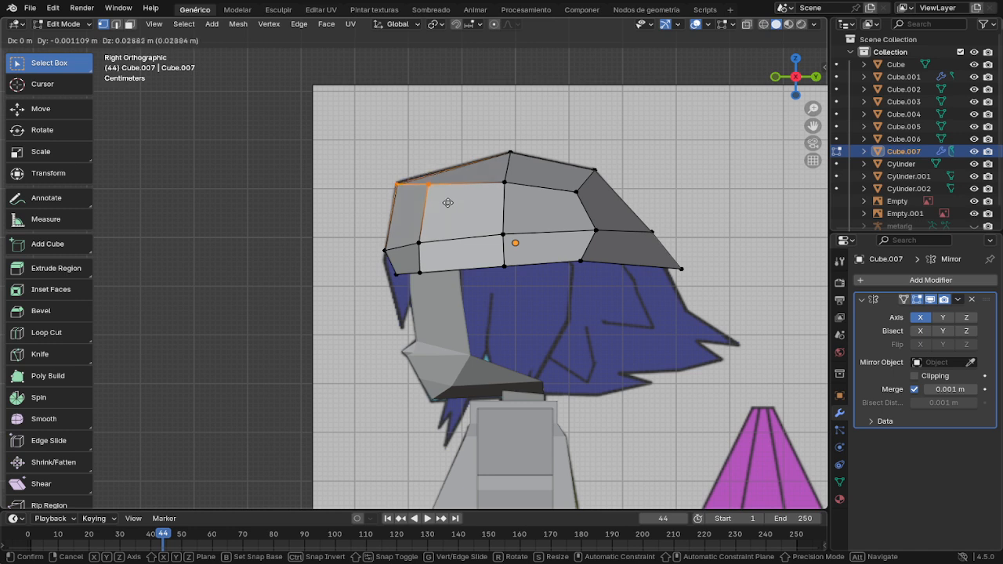
pyautogui.click(447, 206)
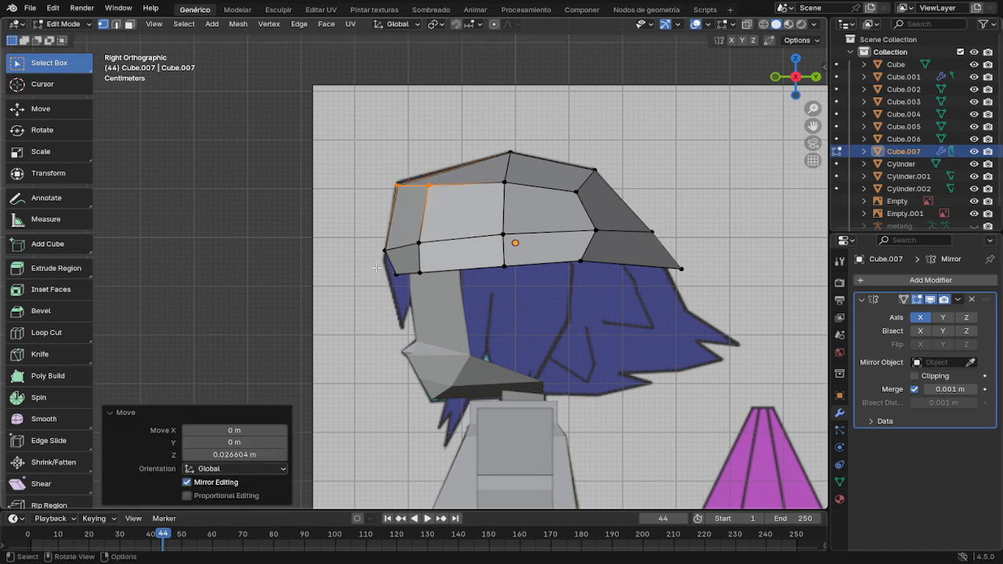
# Step: Move the front bottom vertices about 0.021 m forward and 0.006 m up, and the front middle vertices 0.006 m forward and 0.011 m down
pyautogui.moveTo(376, 268); pyautogui.dragTo(443, 282)
pyautogui.press('g')
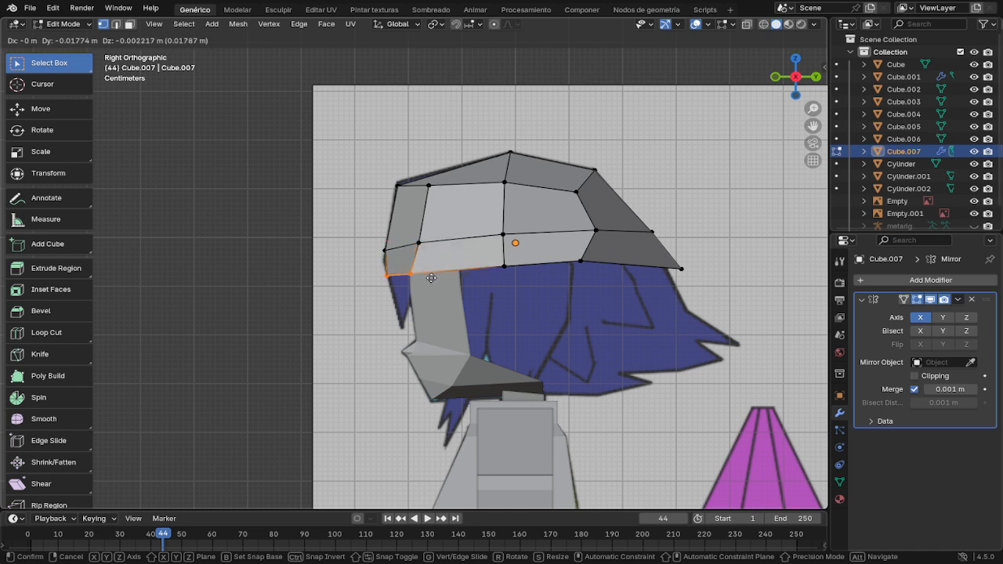
pyautogui.click(430, 275)
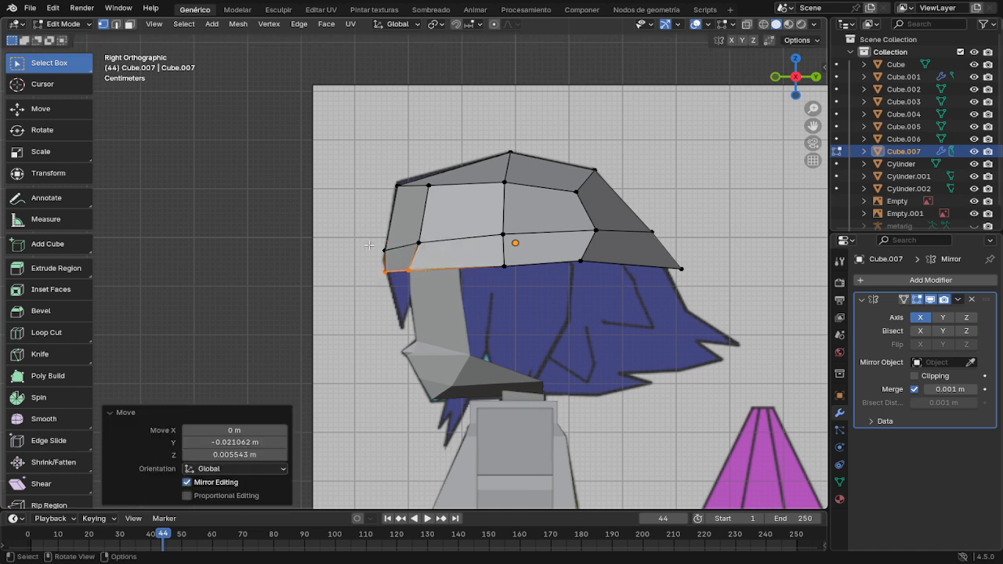
pyautogui.click(456, 252)
pyautogui.press('g')
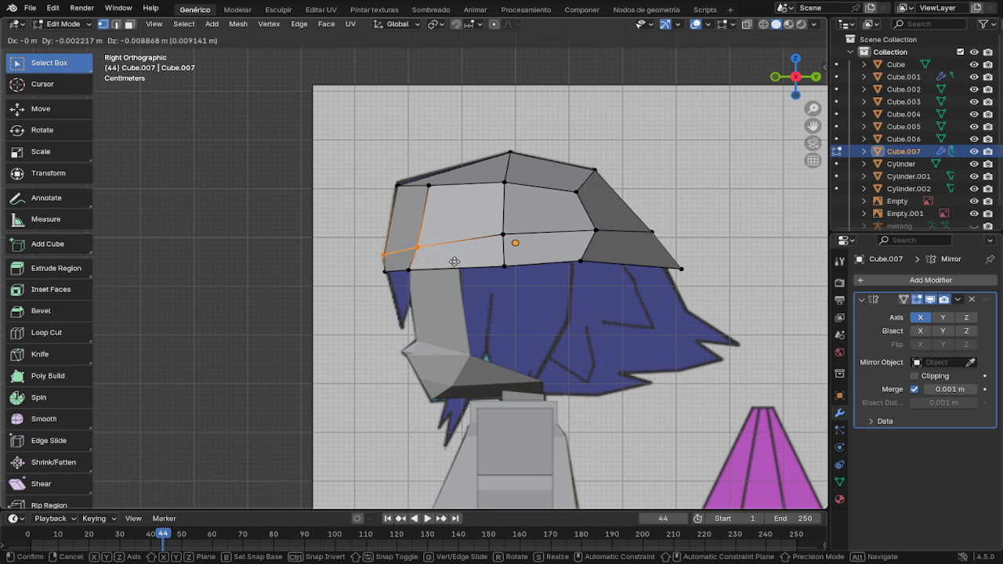
pyautogui.click(453, 262)
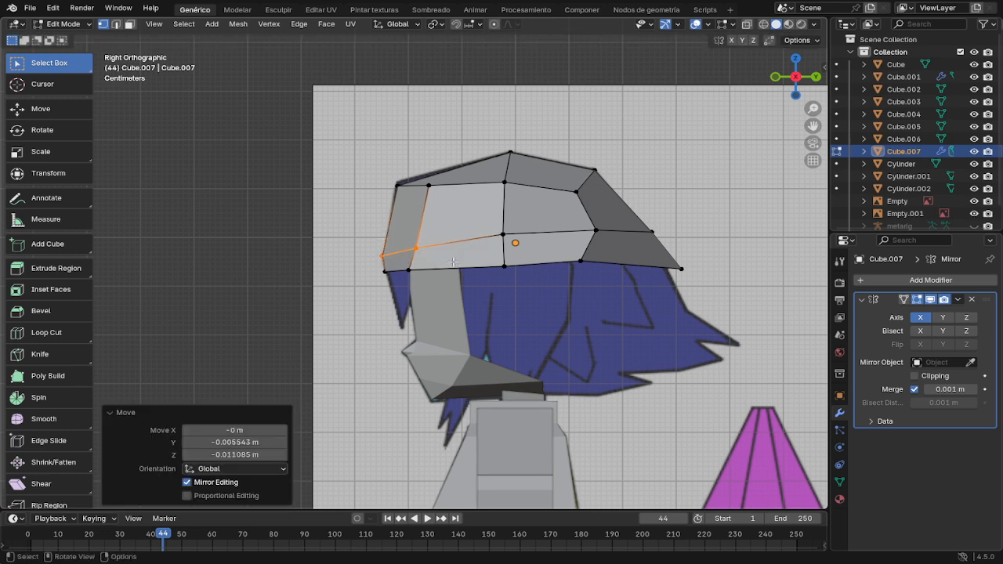
# Step: Nudge the front upper vertices slightly forward and up, and shift the upper corner vertex about 0.016 m back and 0.033 m down
pyautogui.click(412, 183)
pyautogui.press('g')
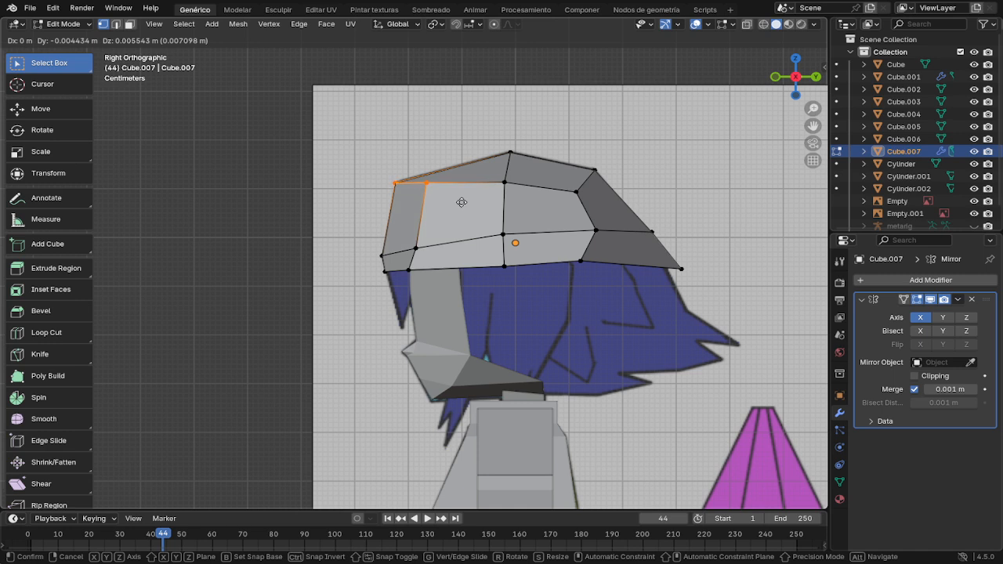
pyautogui.click(461, 201)
pyautogui.click(427, 184)
pyautogui.press('g')
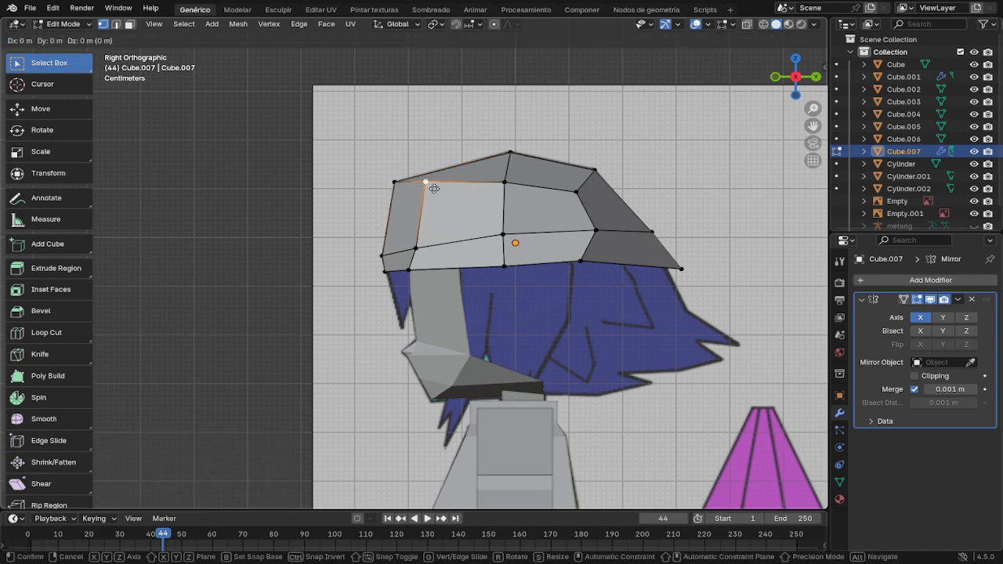
pyautogui.click(443, 205)
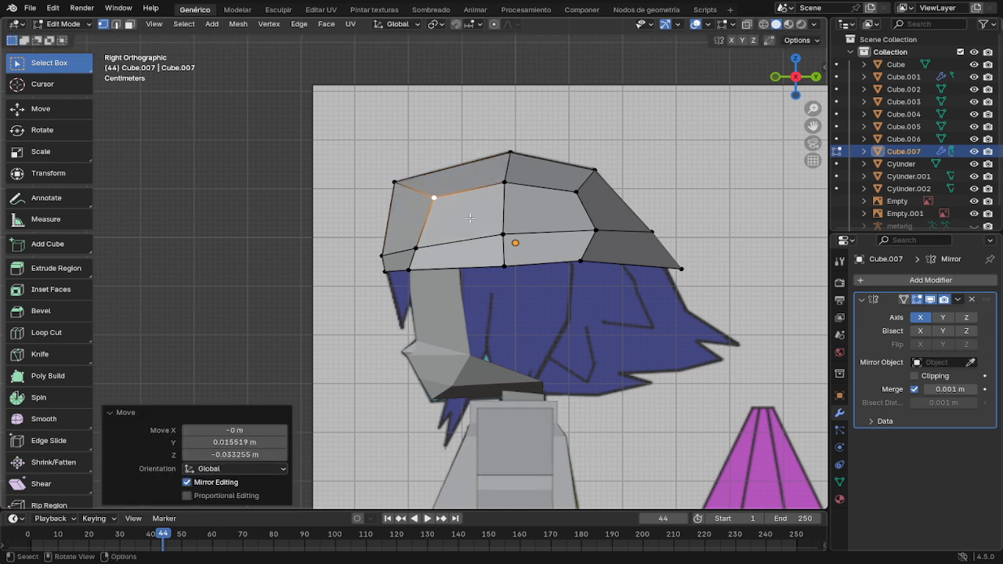
# Step: Move the rear corner's middle vertex about 0.012 m forward and 0.003 m up in the side view
pyautogui.click(597, 229)
pyautogui.press('g')
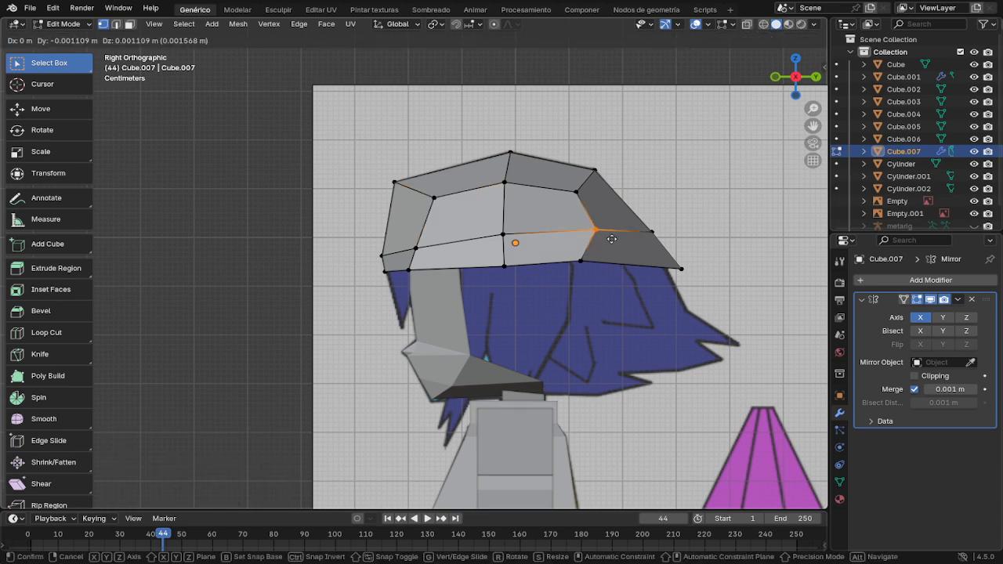
pyautogui.click(606, 238)
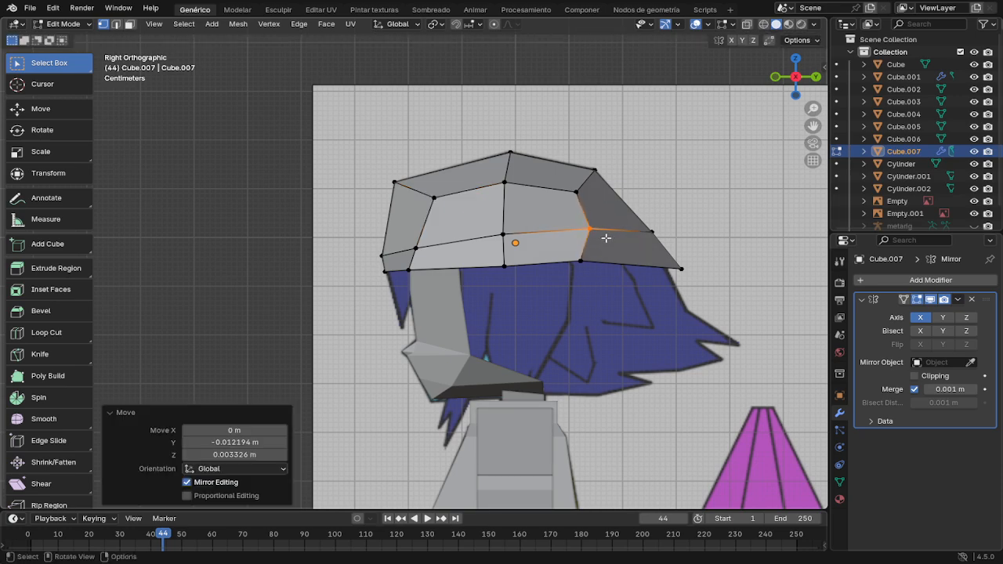
# Step: In the back view, move the rear corner's middle vertex about 0.035 m inward and 0.012 m down
pyautogui.moveTo(599, 281); pyautogui.dragTo(436, 323, button='middle')
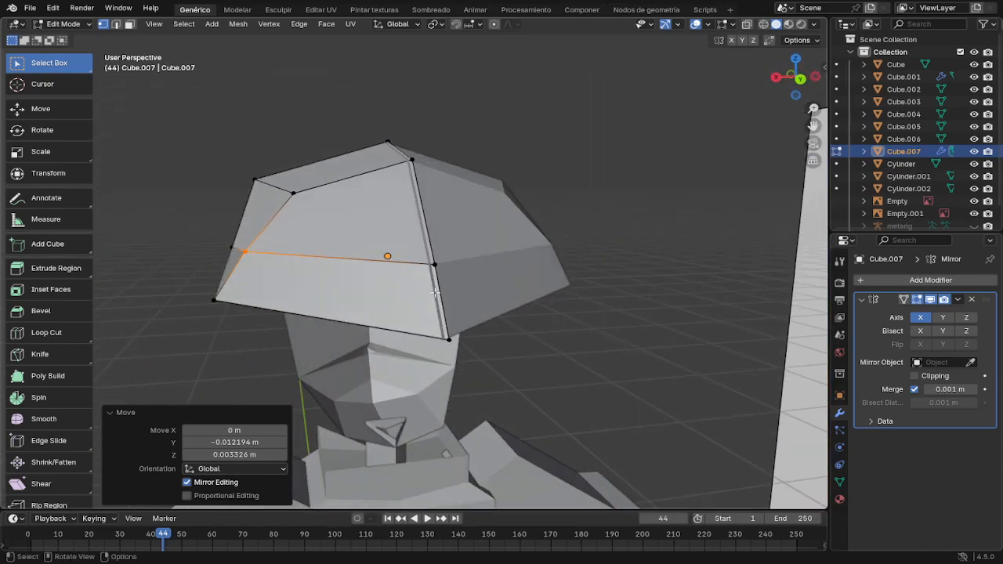
pyautogui.press('KP_3')
pyautogui.press('KP_1')
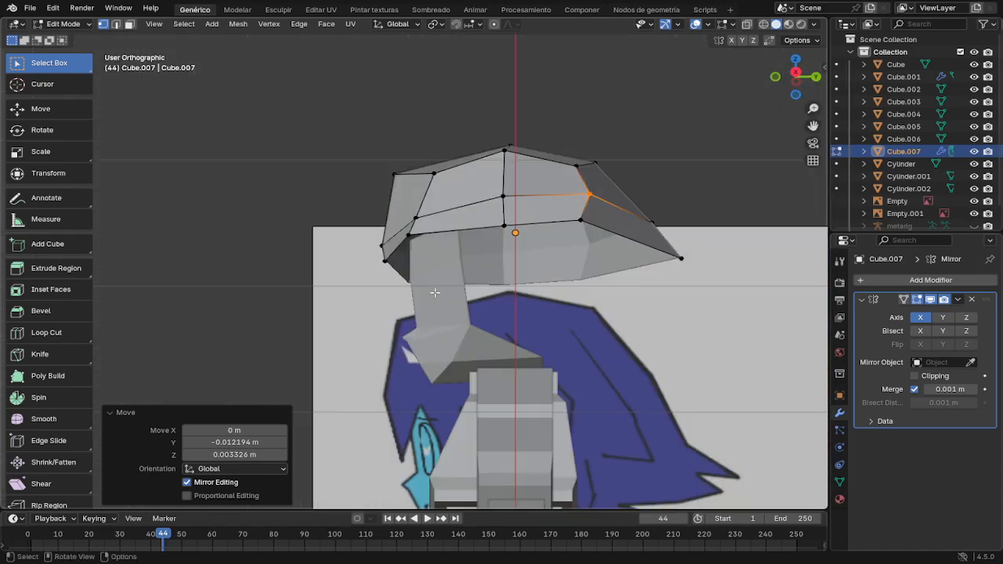
pyautogui.press('KP_4')
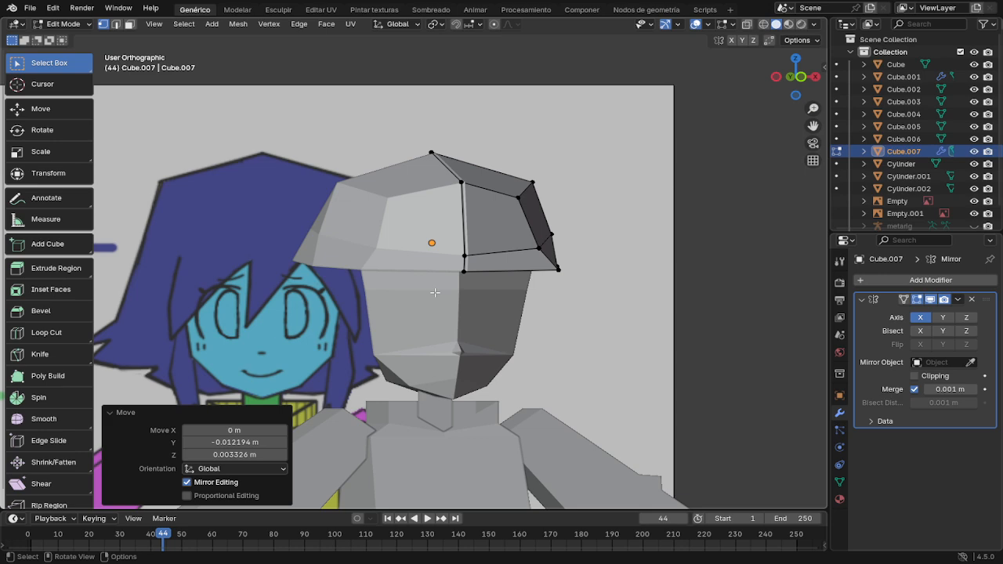
pyautogui.press('KP_5')
pyautogui.press('KP_7')
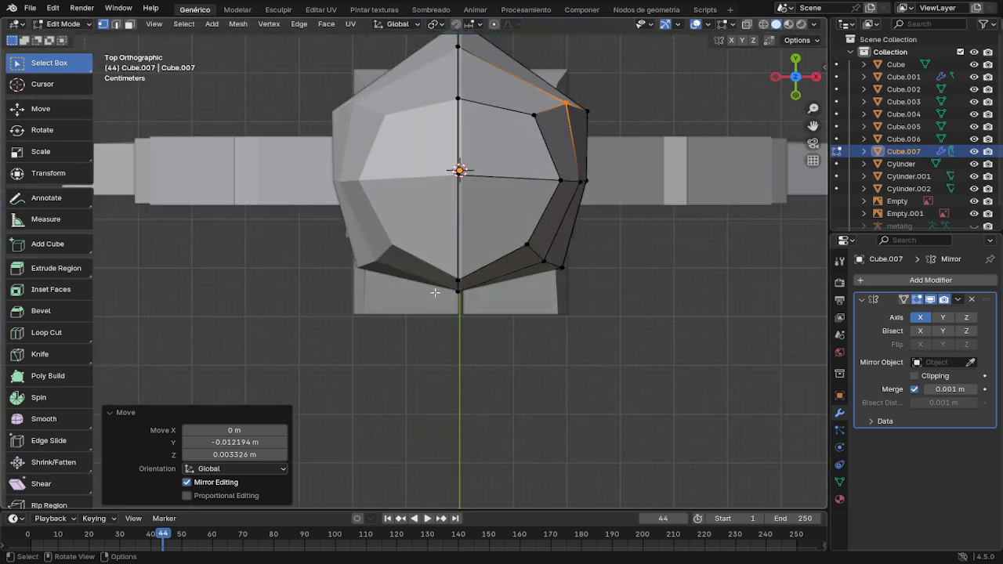
pyautogui.press('KP_8')
pyautogui.press('KP_9')
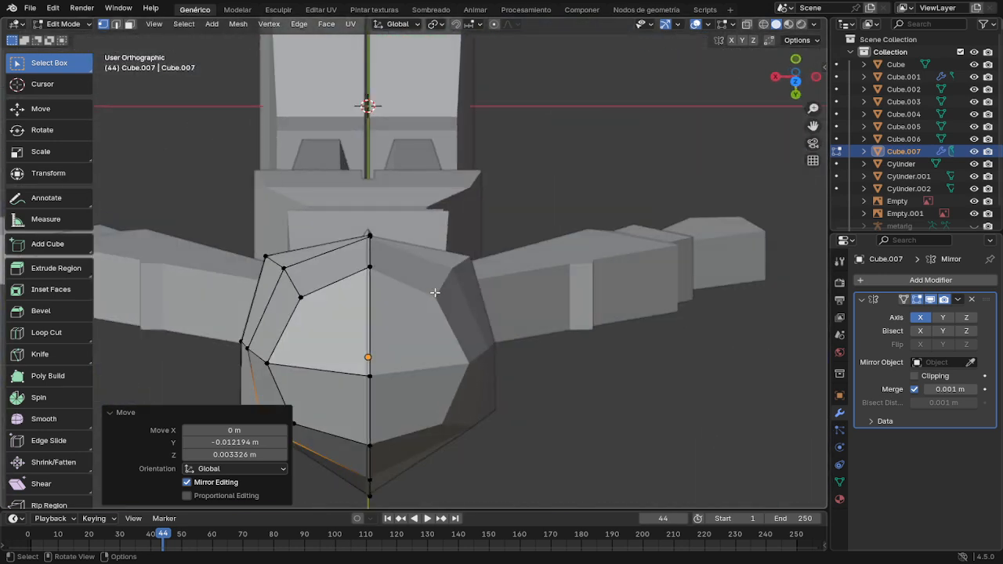
pyautogui.press('ctrl+KP_1')
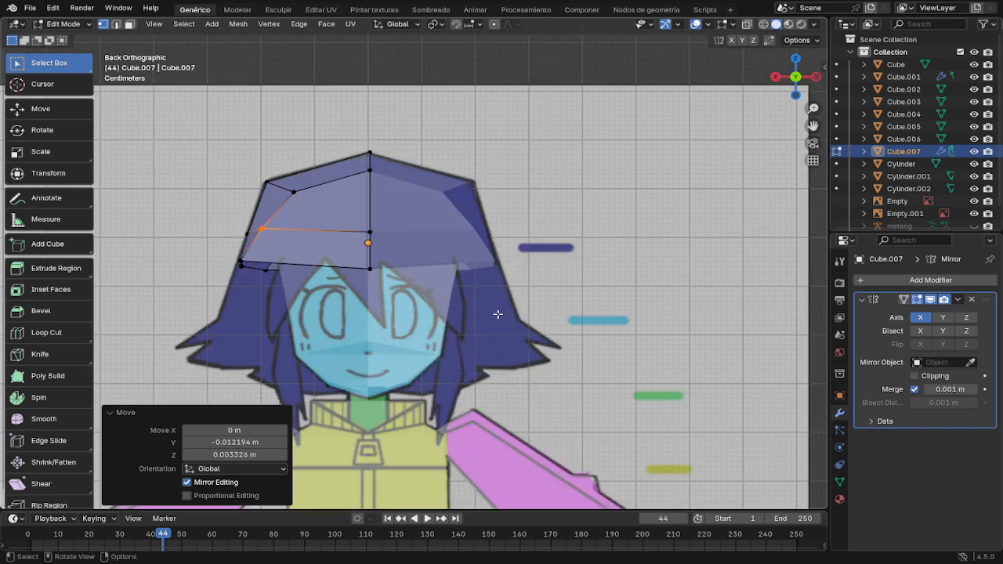
pyautogui.press('g')
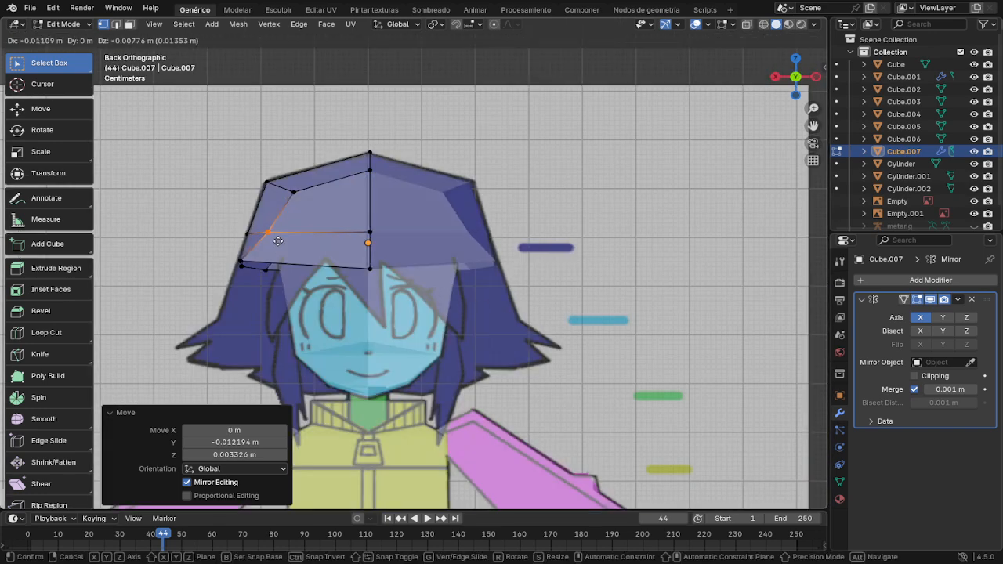
pyautogui.click(290, 243)
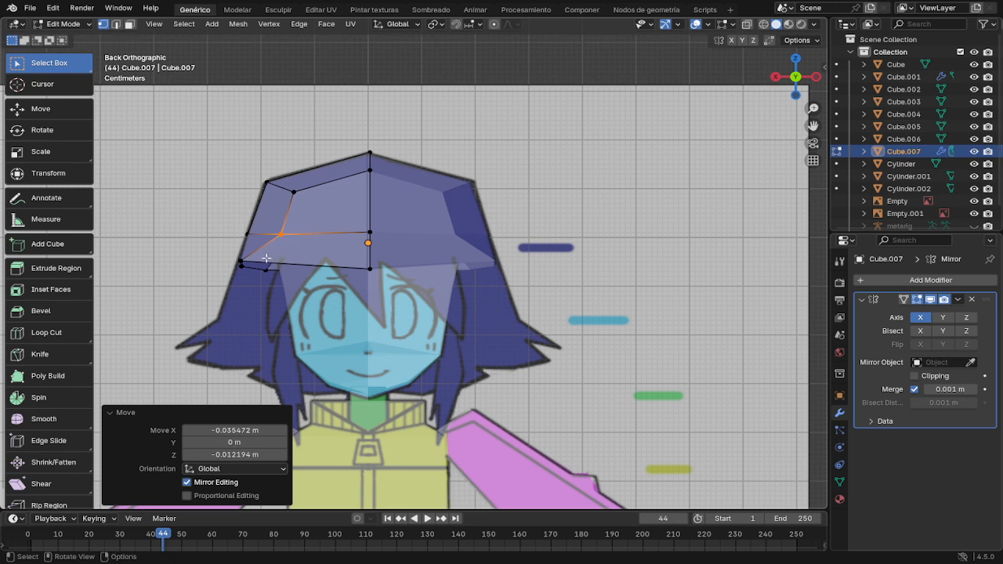
# Step: Move the rear corner's bottom vertex about 0.009 m outward and 0.012 m down to meet the reference outline
pyautogui.click(243, 263)
pyautogui.press('g')
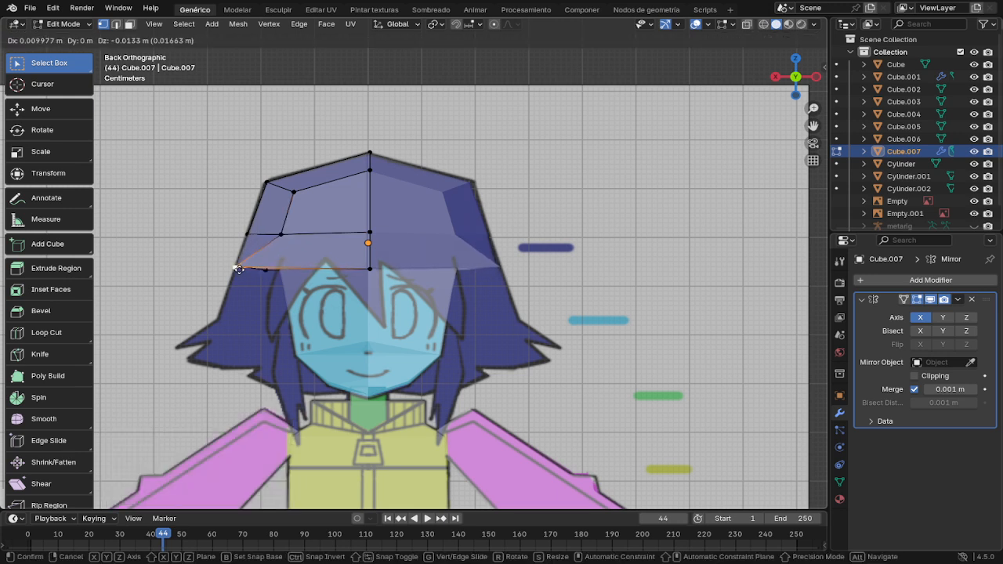
pyautogui.click(239, 268)
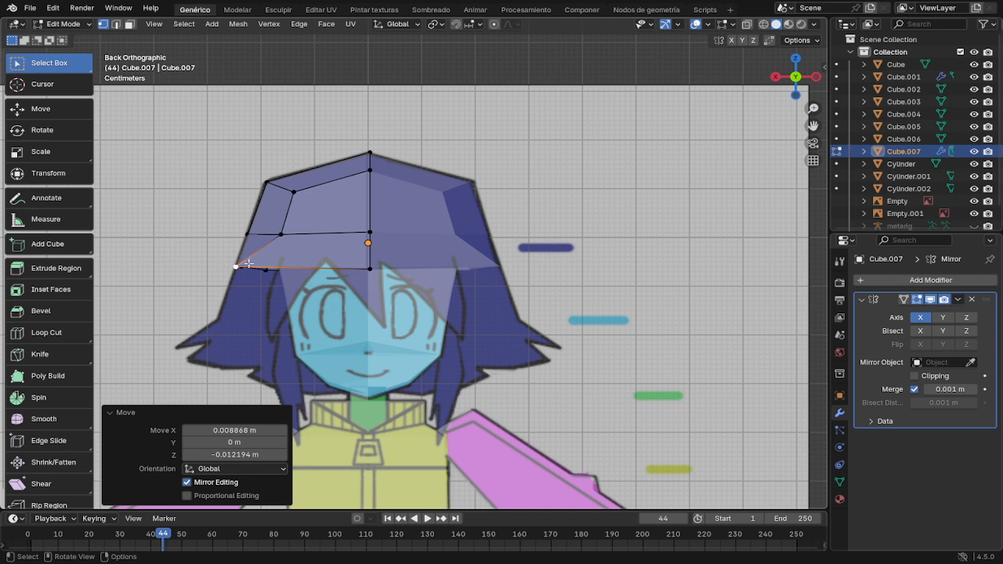
# Step: Adjust the hair cap's lower rim from behind, moving the side vertex outward about 0.017 m and the rear inner vertex inward and down
pyautogui.press('g')
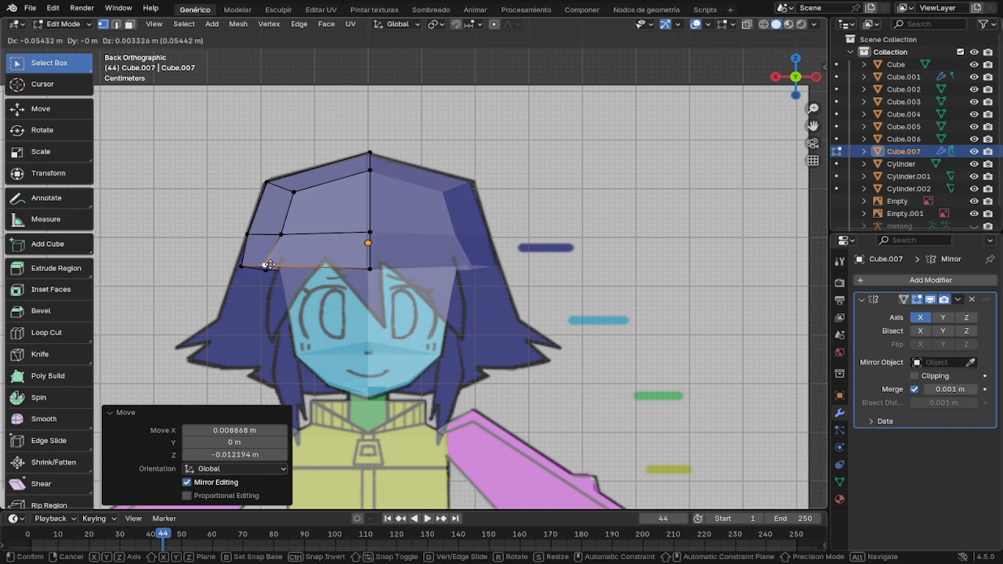
pyautogui.click(272, 264)
pyautogui.press('g')
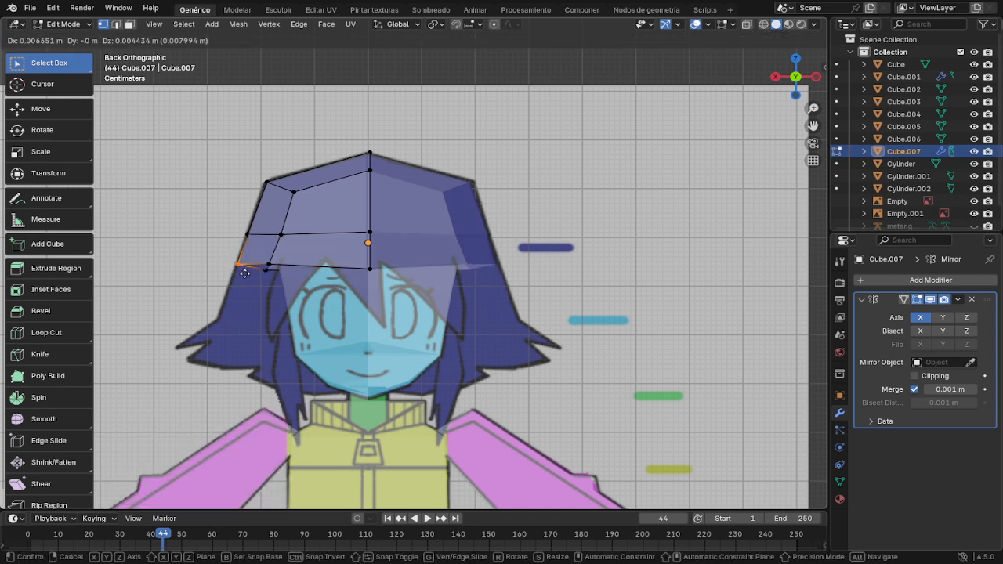
pyautogui.click(241, 275)
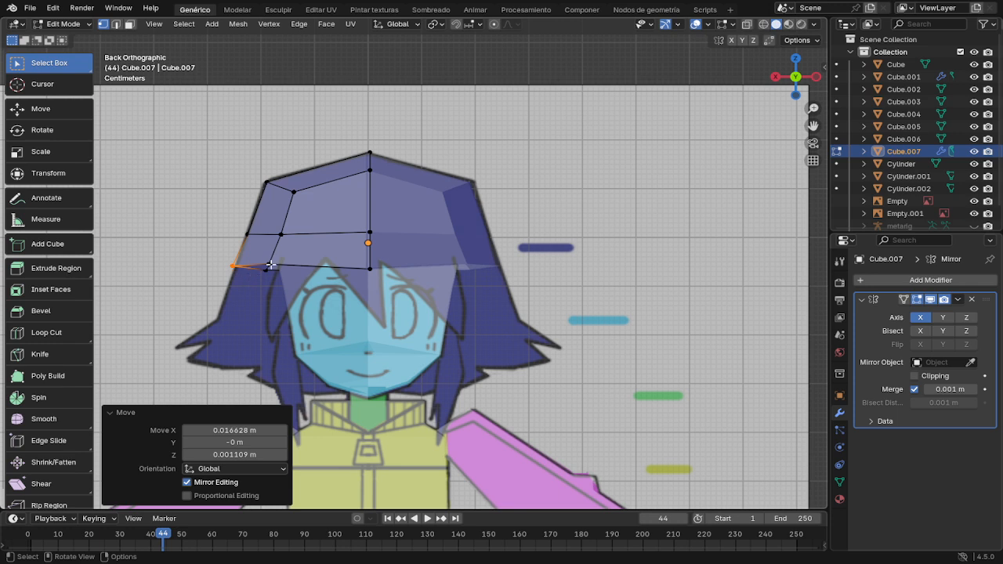
pyautogui.press('g')
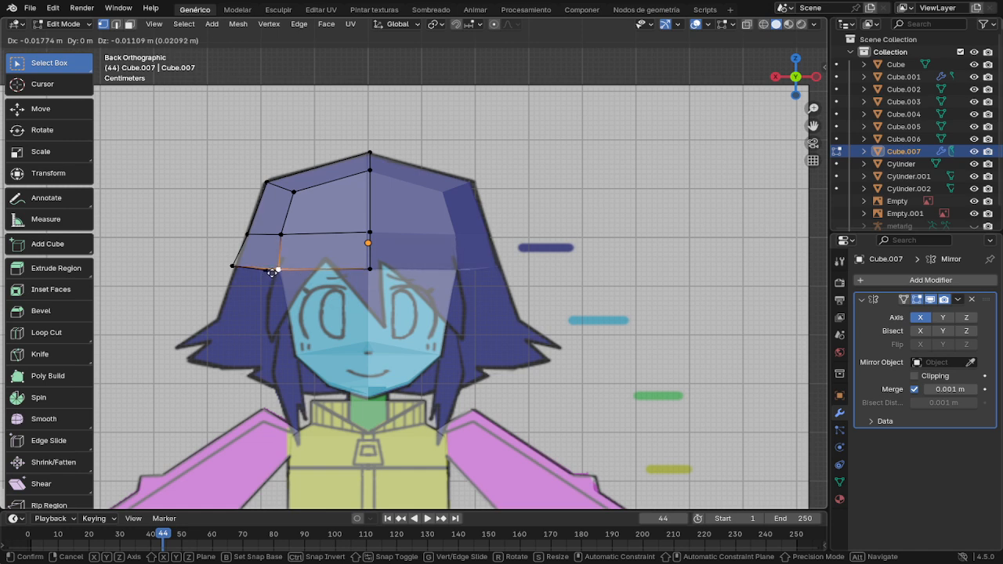
pyautogui.click(273, 276)
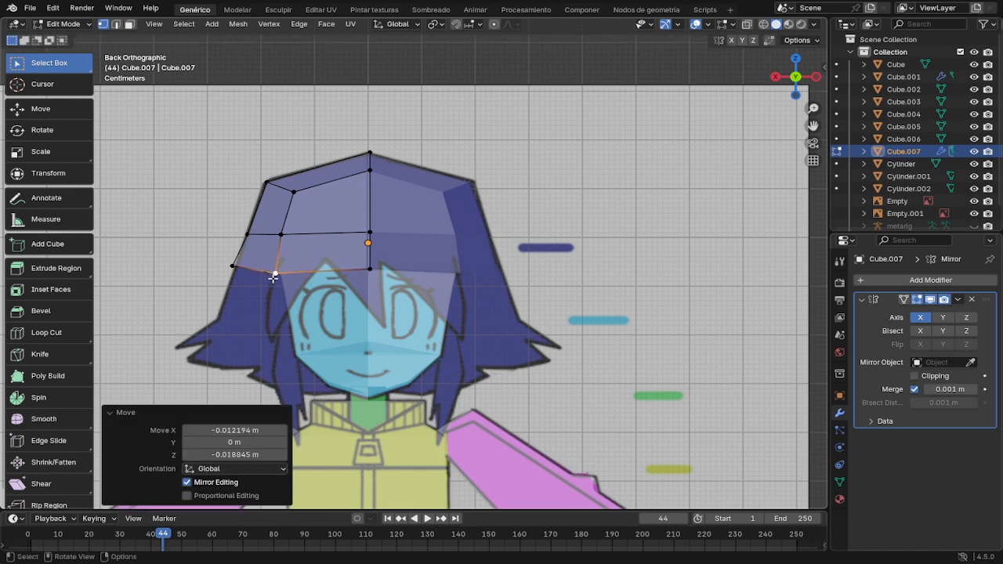
# Step: Raise the centre forehead vertex of the hair cap's middle row about 0.023 m along Z
pyautogui.press('KP_1')
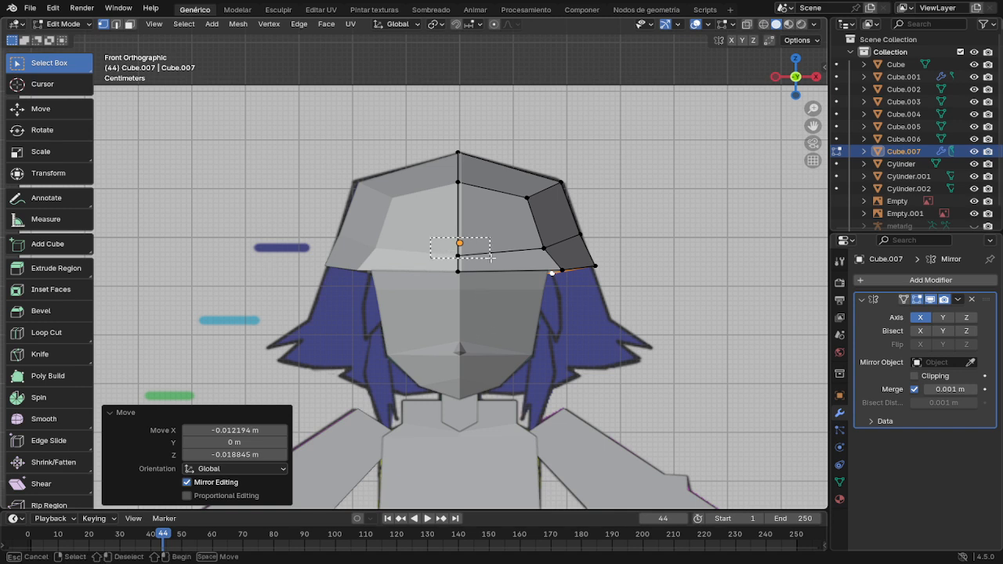
pyautogui.click(458, 254)
pyautogui.press('g')
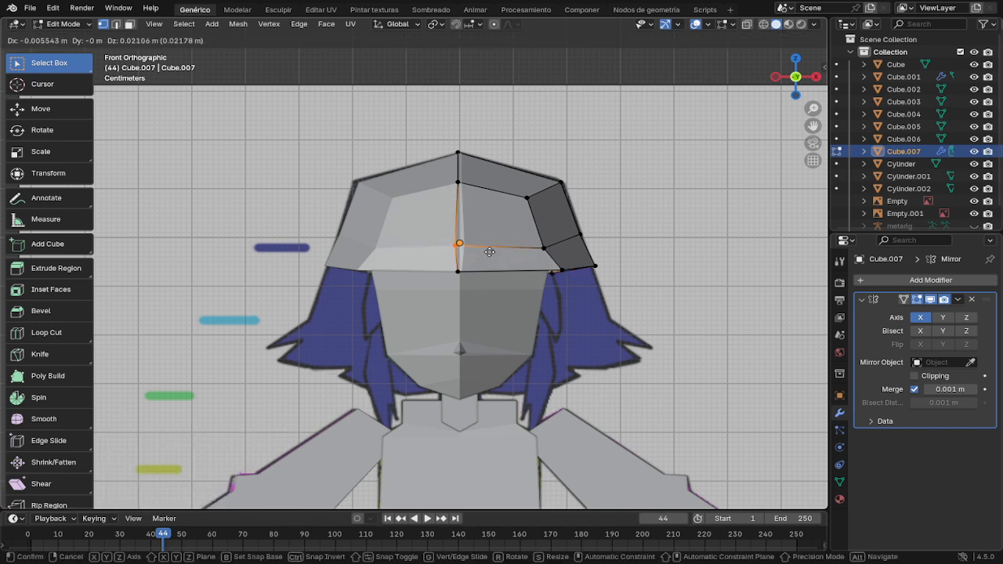
pyautogui.press('z')
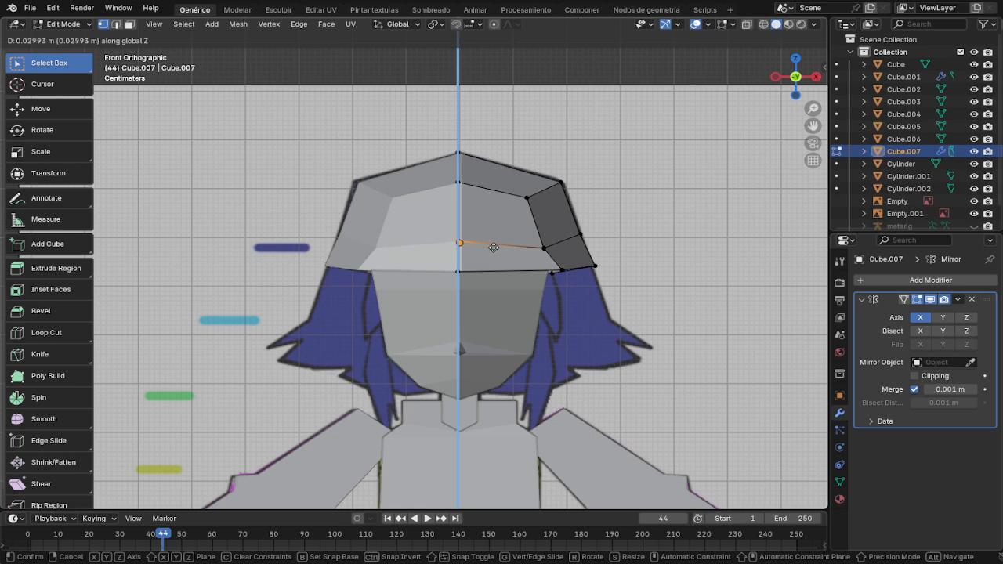
pyautogui.click(494, 252)
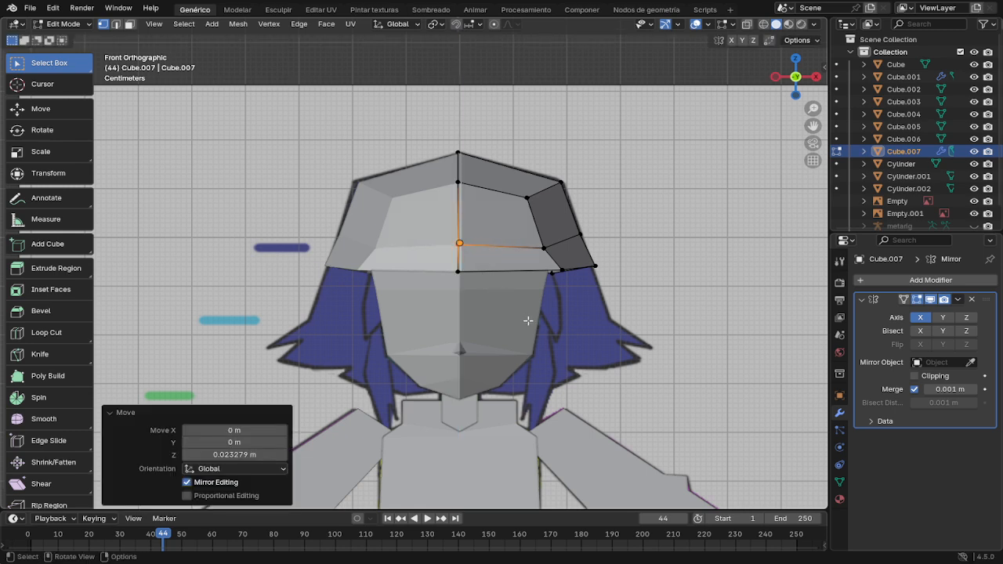
# Step: Move the front corner vertex beside the centre forehead vertex about 0.022 m up and 0.013 m inward
pyautogui.moveTo(529, 321); pyautogui.dragTo(544, 239, button='middle')
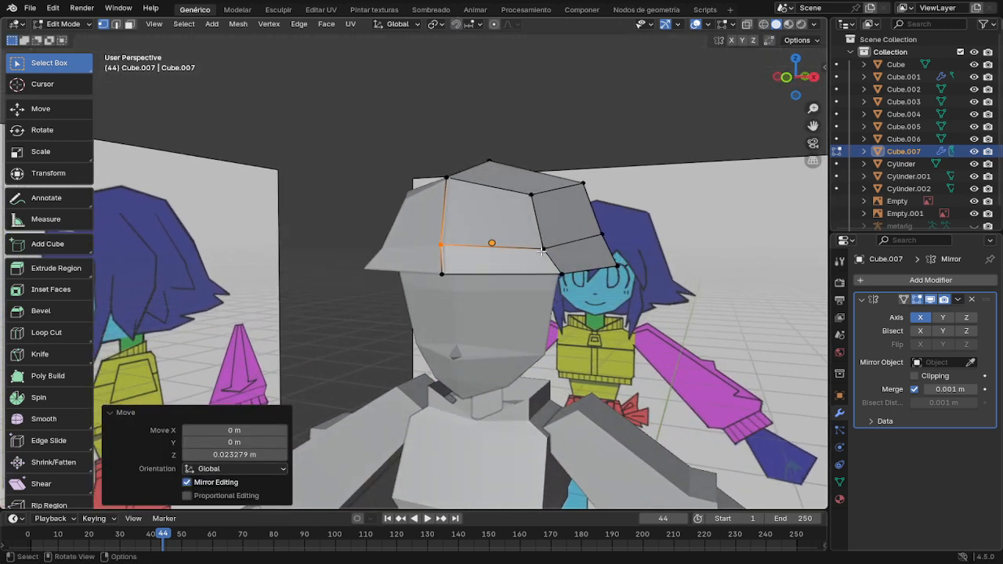
pyautogui.press('KP_1')
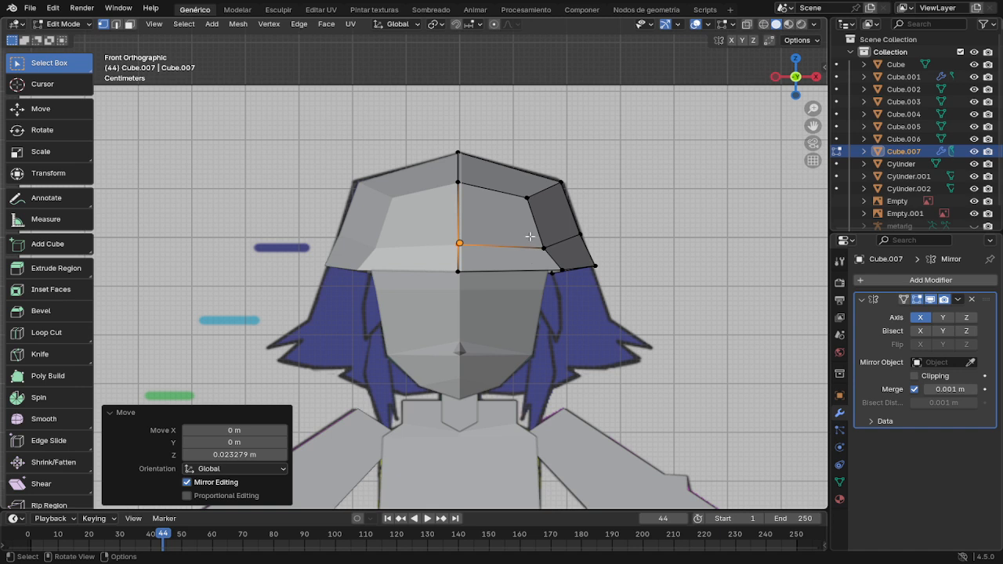
pyautogui.keyDown('shift'); pyautogui.click(546, 251); pyautogui.keyUp('shift')
pyautogui.press('g')
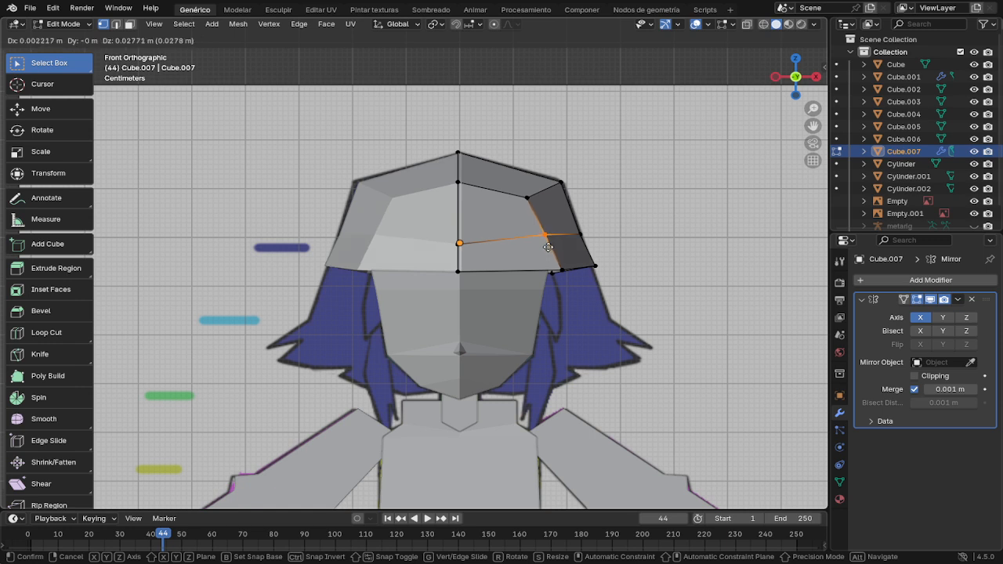
pyautogui.click(541, 249)
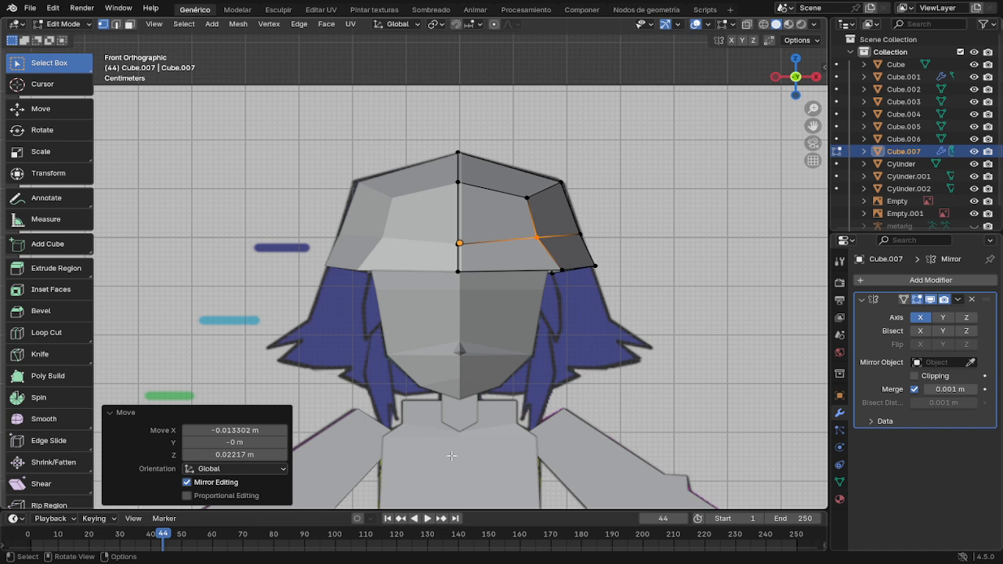
# Step: Return to Object Mode and join the hair cap into the face object
pyautogui.press('Tab')
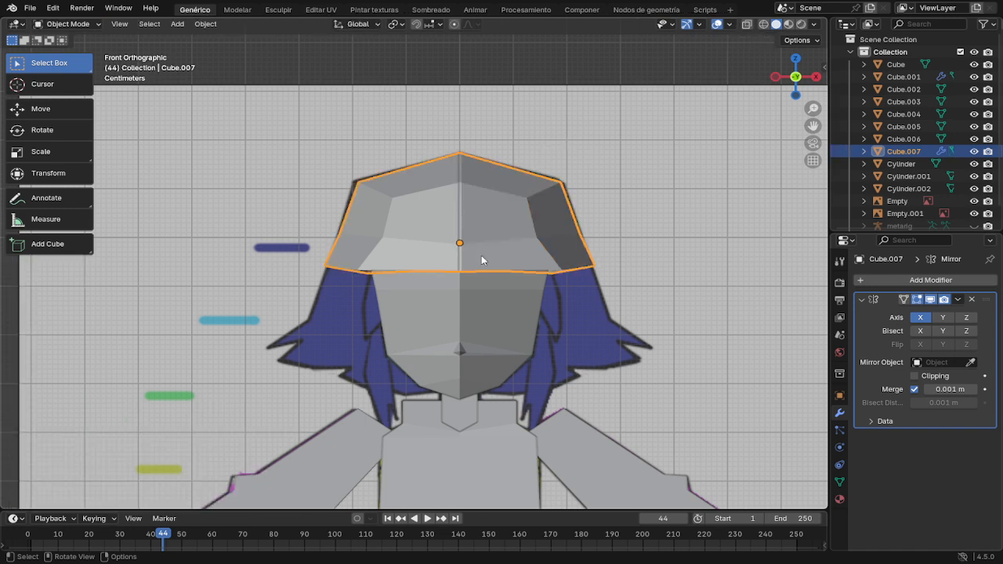
pyautogui.keyDown('shift'); pyautogui.click(508, 301); pyautogui.keyUp('shift')
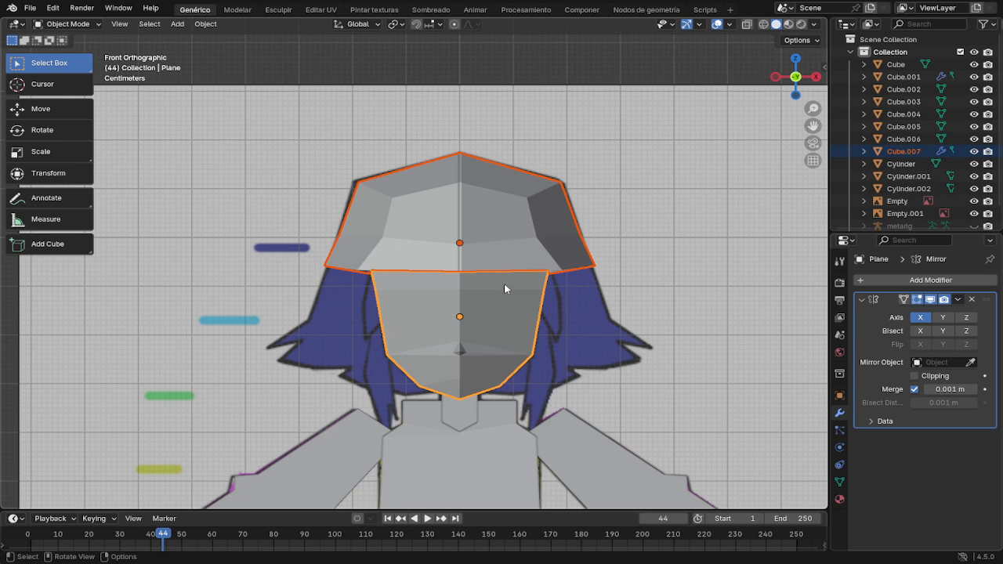
pyautogui.press('ctrl')
pyautogui.hotkey('ctrl', 'j')
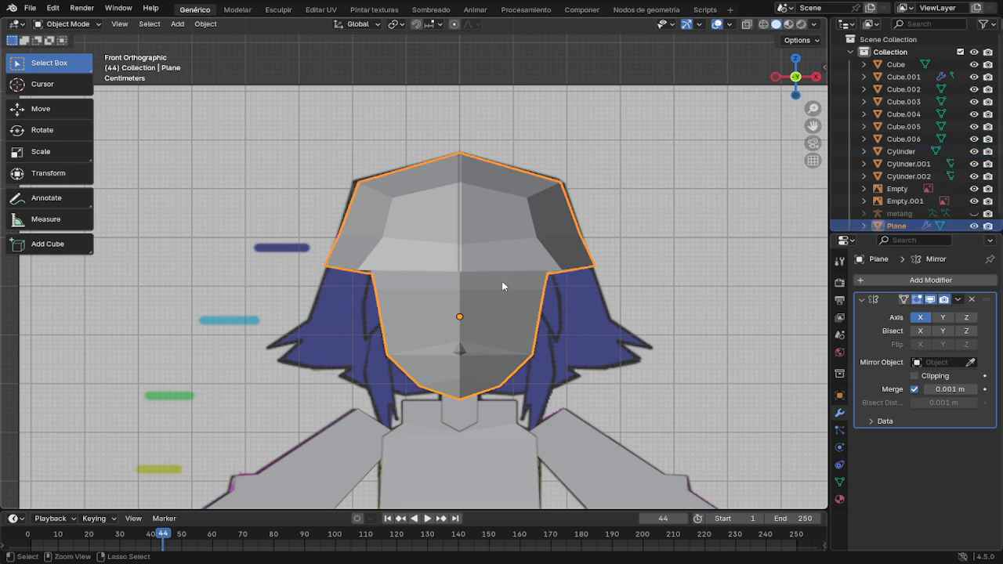
# Step: In Edit Mode on the joined head, move the rear side vertex of the cap's lower rim about 0.042 m backward and 0.008 m up
pyautogui.moveTo(515, 270); pyautogui.dragTo(313, 237, button='middle')
pyautogui.press('Tab')
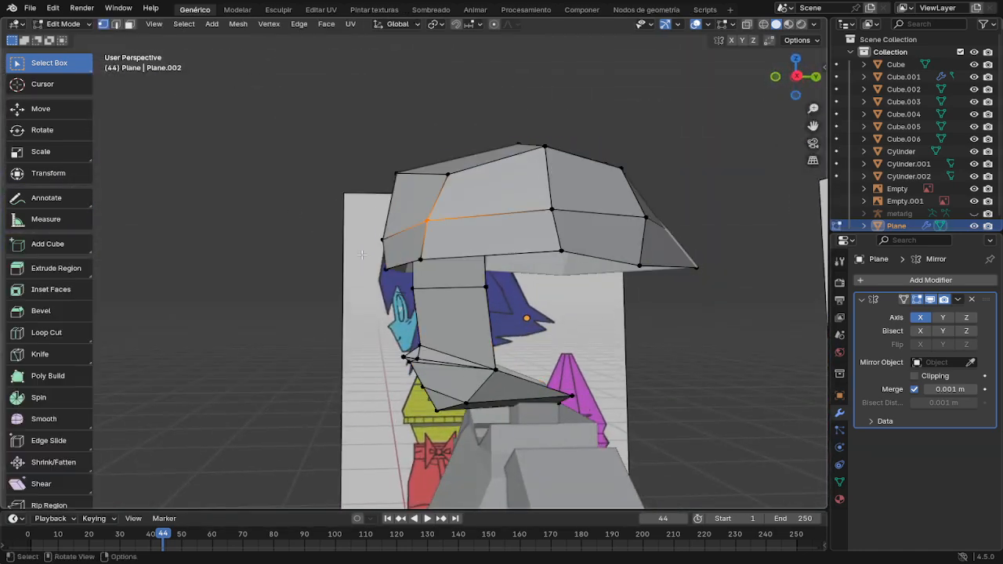
pyautogui.moveTo(438, 289); pyautogui.dragTo(299, 236, button='middle')
pyautogui.moveTo(383, 289); pyautogui.dragTo(498, 270, button='middle')
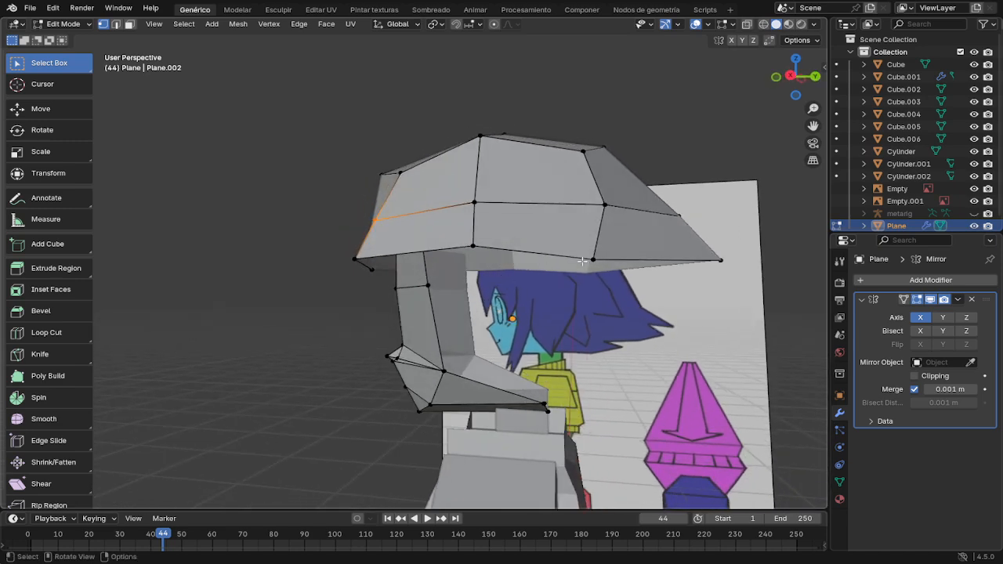
pyautogui.press('KP_3')
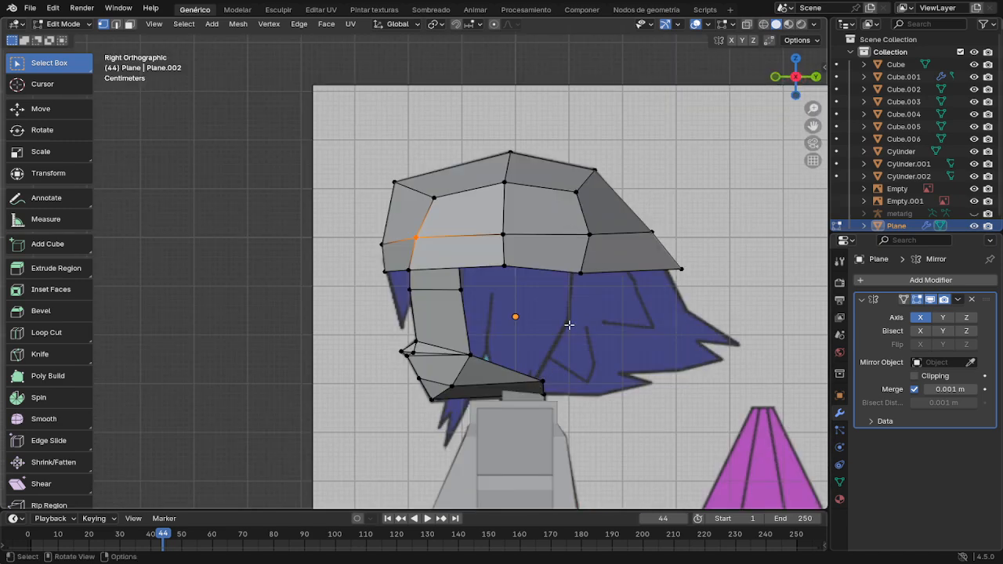
pyautogui.click(576, 273)
pyautogui.press('g')
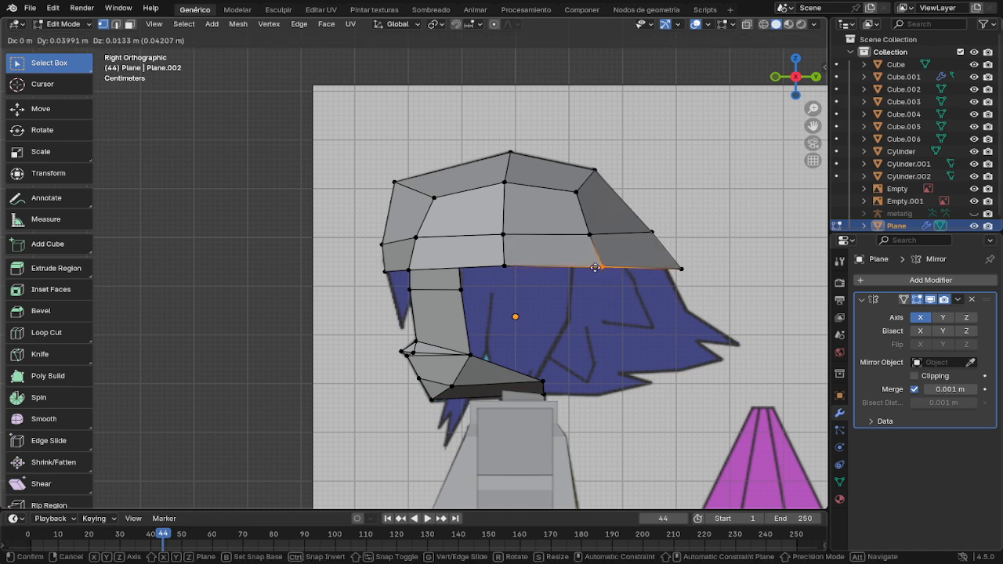
pyautogui.click(603, 269)
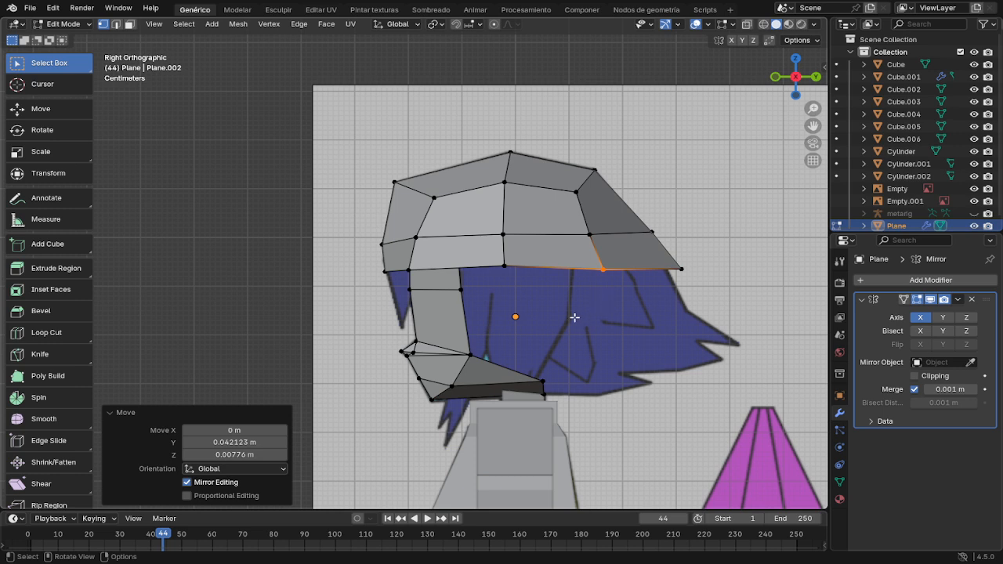
# Step: Lower the middle side vertex of the cap's rim about 0.009 m to level it with its neighbours
pyautogui.moveTo(486, 257); pyautogui.dragTo(537, 277)
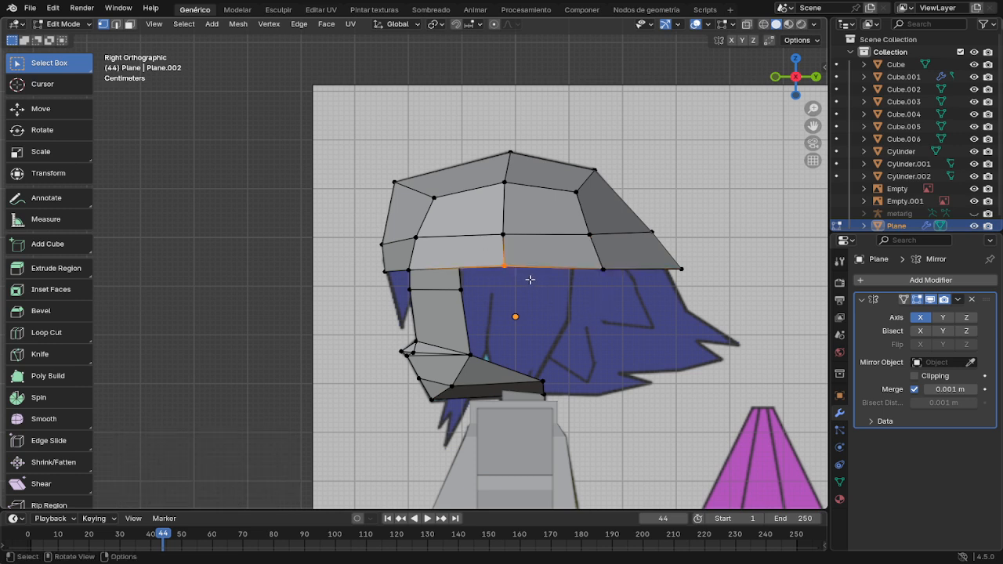
pyautogui.press('g')
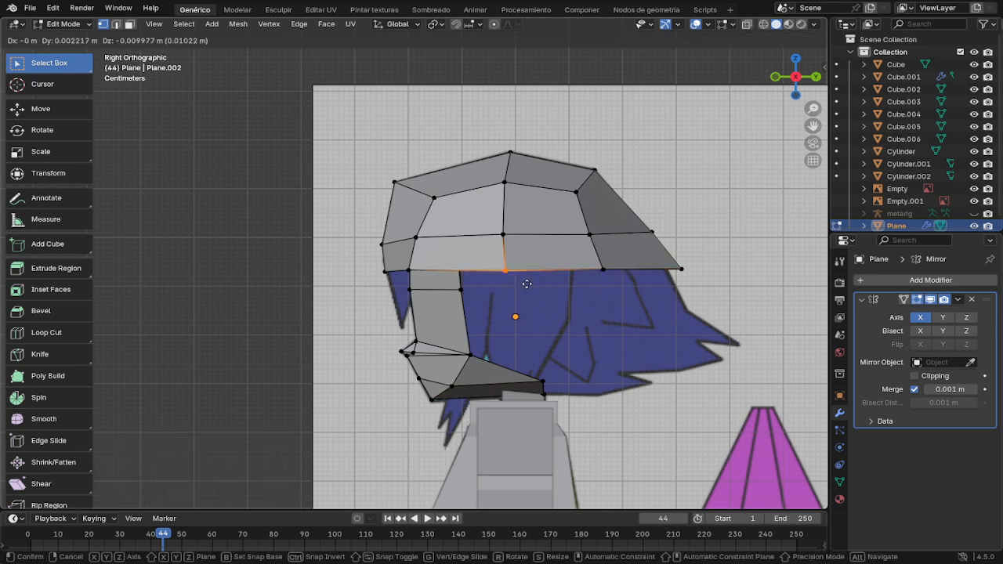
pyautogui.click(527, 283)
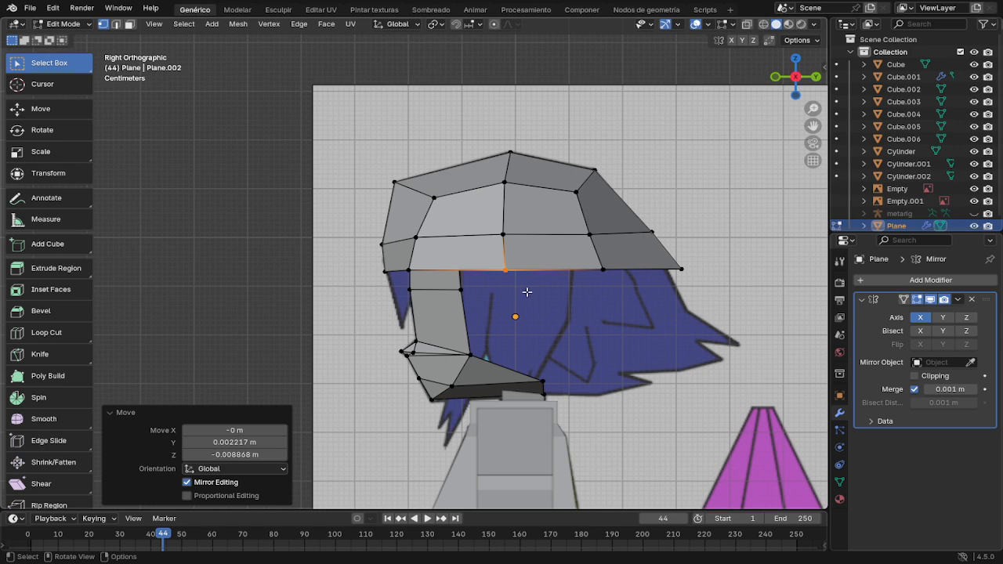
# Step: Move the front corner vertex of the cap's lower rim about 0.057 m inward in the front view
pyautogui.press('KP_1')
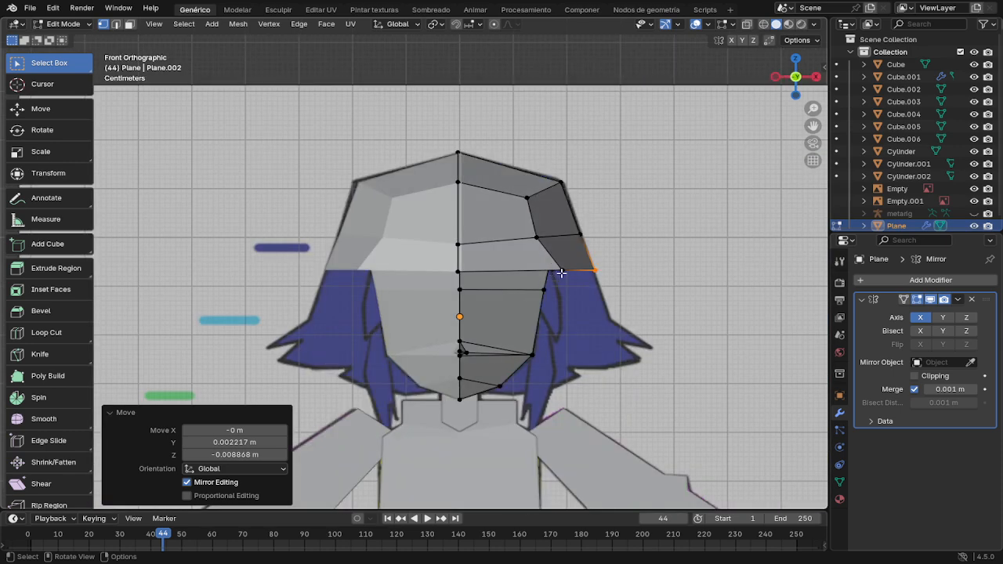
pyautogui.click(573, 288)
pyautogui.click(561, 270)
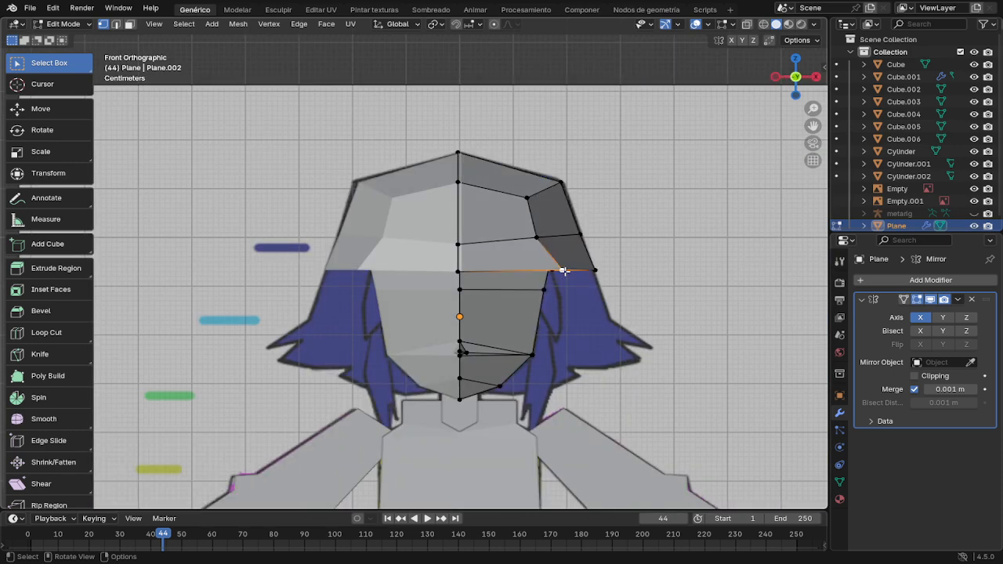
pyautogui.press('g')
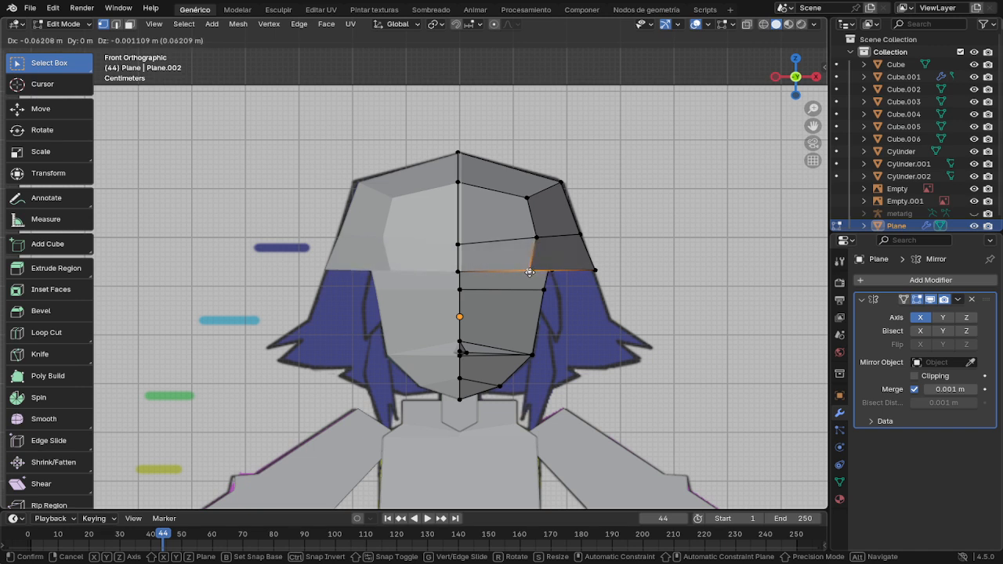
pyautogui.click(532, 270)
# Step: Shift the front corner vertex of the cap's middle row about 0.019 m inward to align with the vertex above
pyautogui.click(528, 237)
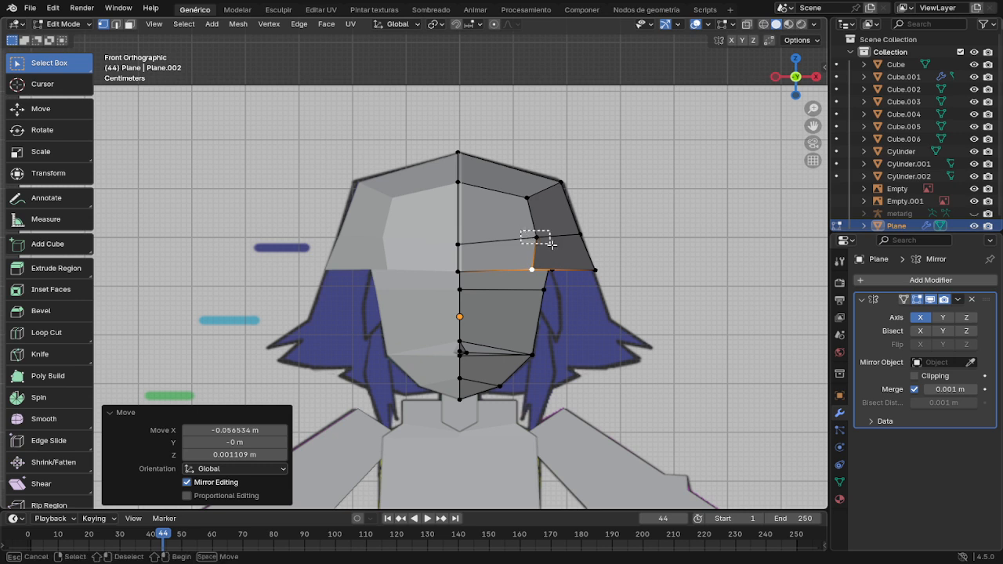
pyautogui.press('g')
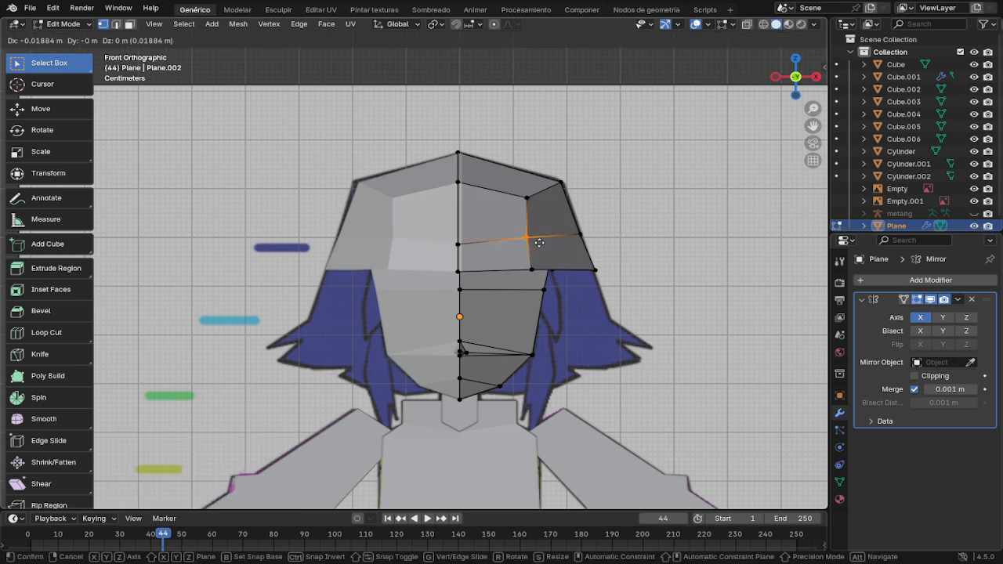
pyautogui.click(539, 243)
# Step: Raise the cap's middle-row centre vertex about 0.016 m along Z to level it with the corner vertex
pyautogui.click(456, 243)
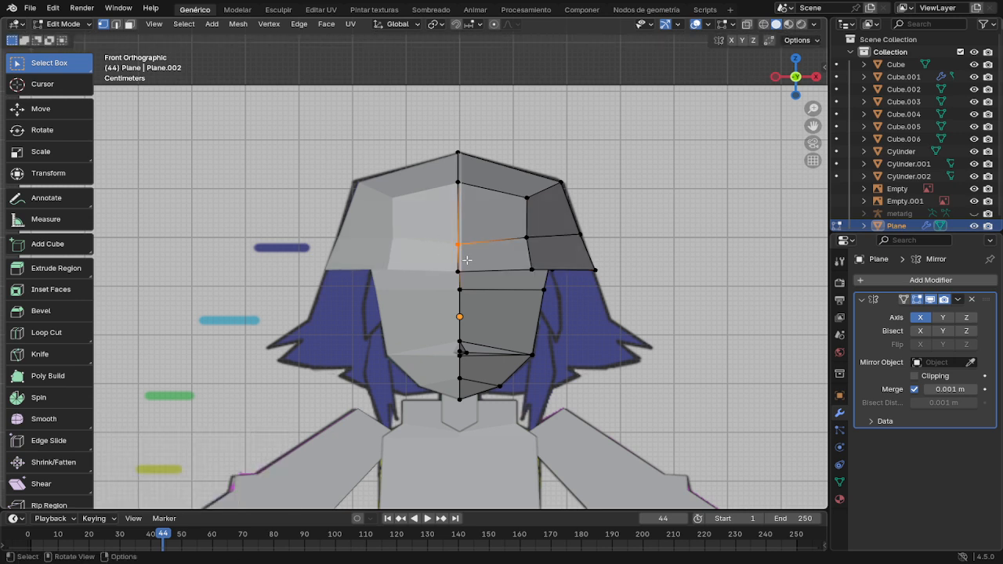
pyautogui.press('g')
pyautogui.press('z')
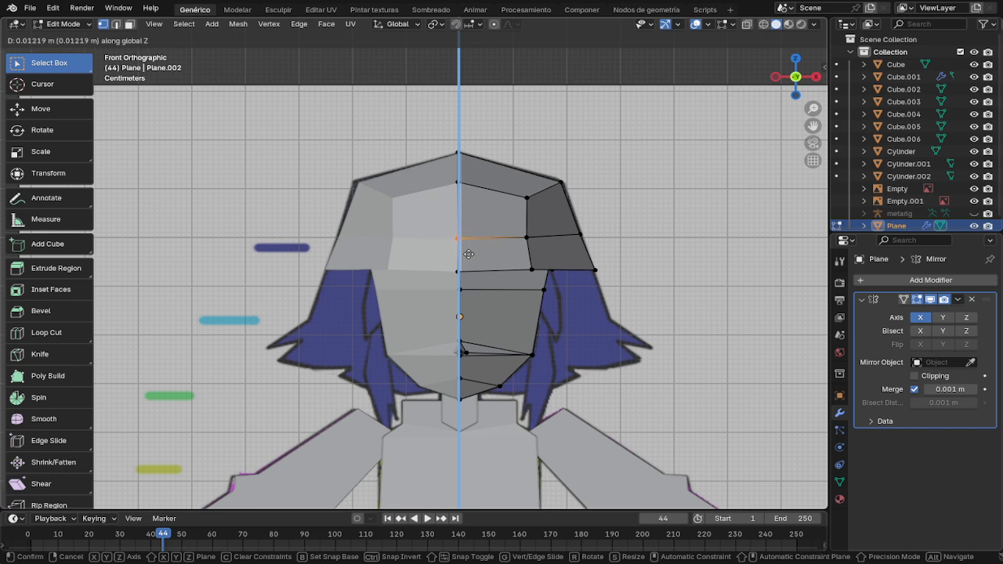
pyautogui.click(469, 253)
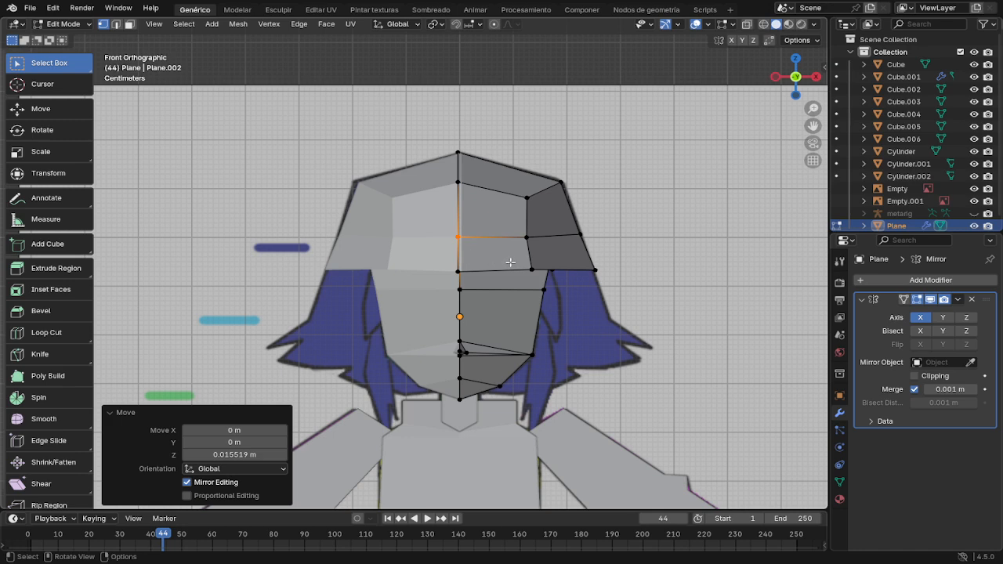
# Step: Raise the face mesh's forehead edge about 0.044 m along Z in the front view to meet the hair cap's lower rim
pyautogui.moveTo(615, 296); pyautogui.dragTo(707, 311, button='middle')
pyautogui.click(632, 298)
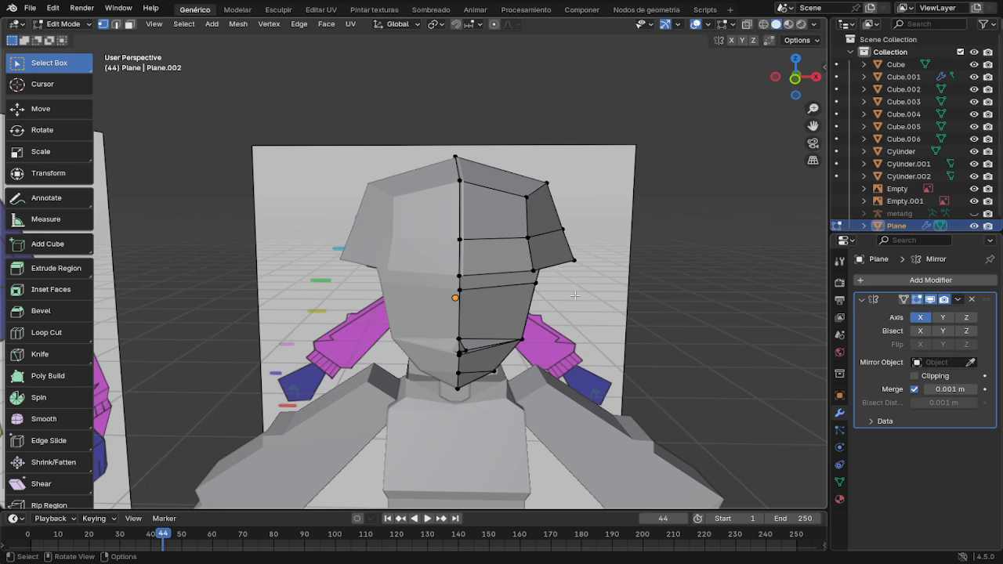
pyautogui.moveTo(597, 297); pyautogui.dragTo(573, 270, button='middle')
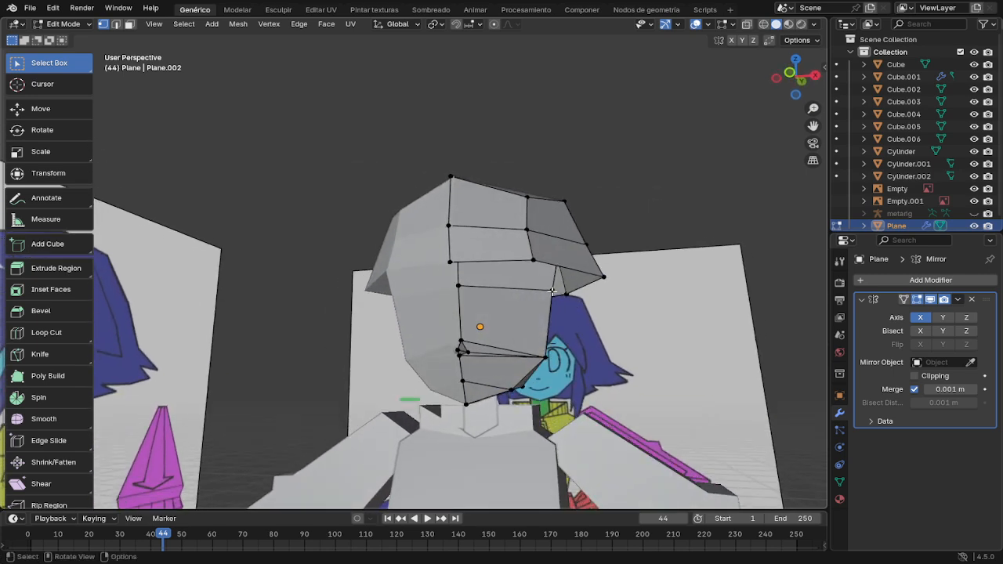
pyautogui.click(554, 290)
pyautogui.keyDown('shift'); pyautogui.click(458, 286); pyautogui.keyUp('shift')
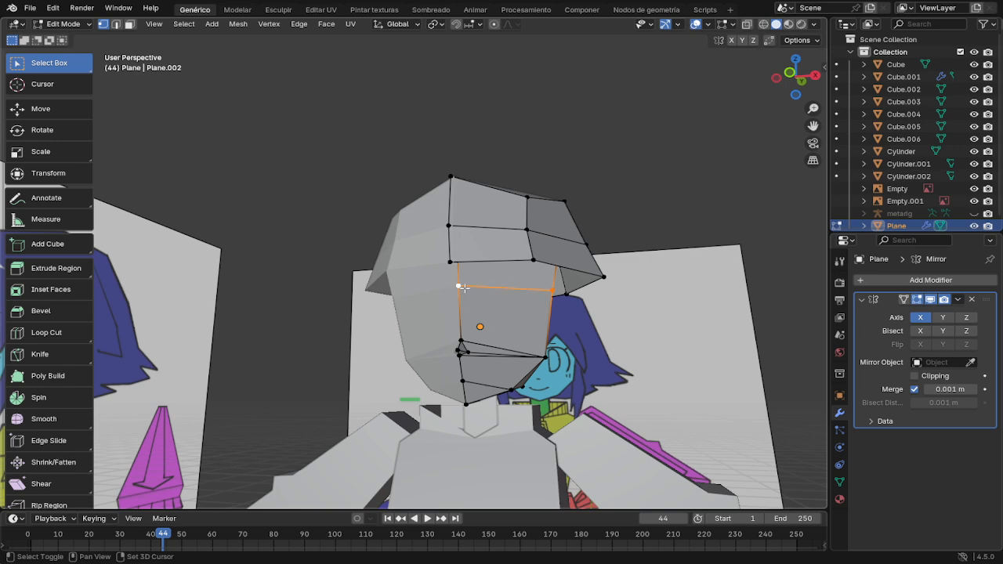
pyautogui.press('KP_1')
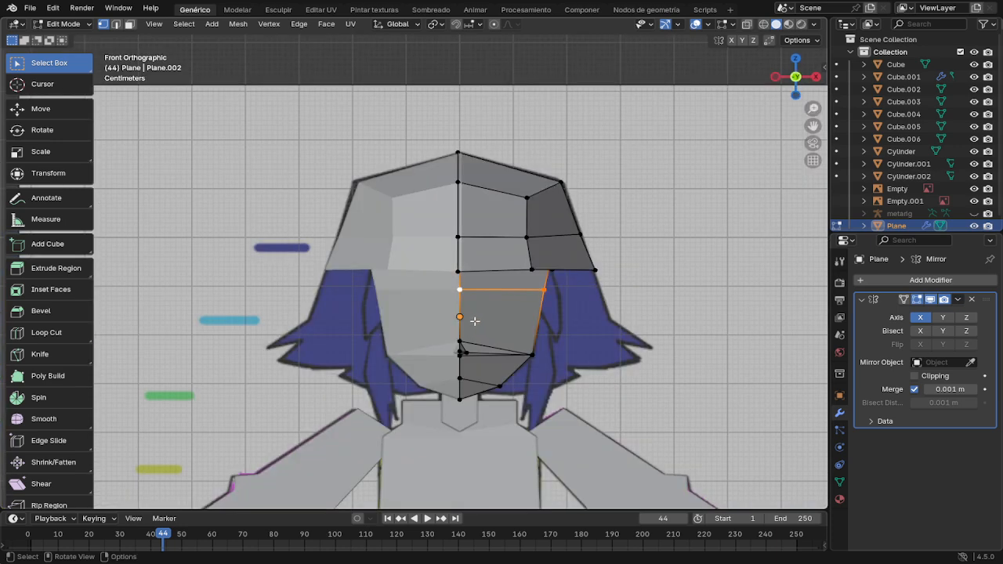
pyautogui.hotkey('alt', 'z')
pyautogui.press('g')
pyautogui.press('z')
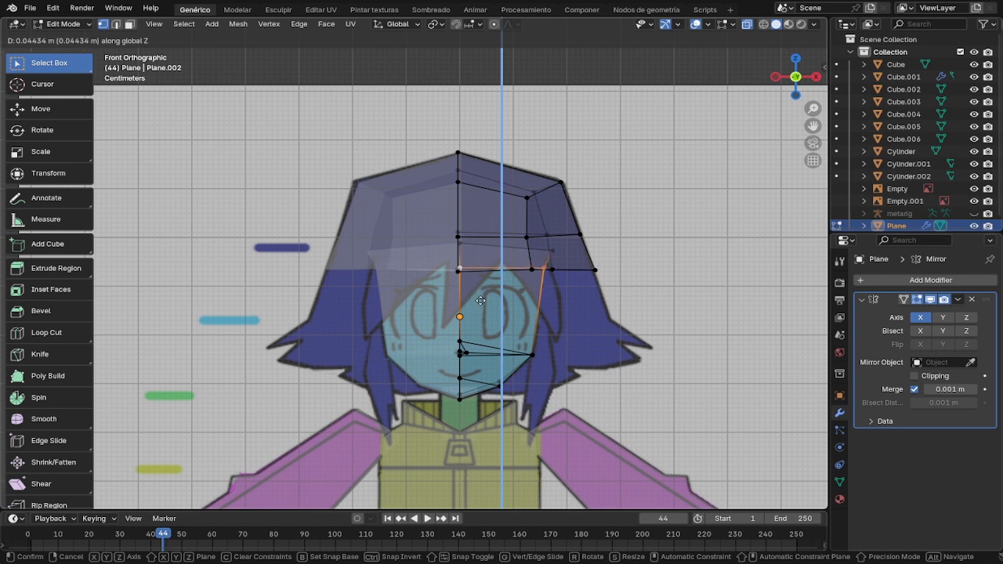
pyautogui.click(479, 301)
# Step: Lower the face mesh's uppermost edge about 0.007 m along Z and shift its outer vertex about 0.024 m inward
pyautogui.click(459, 244)
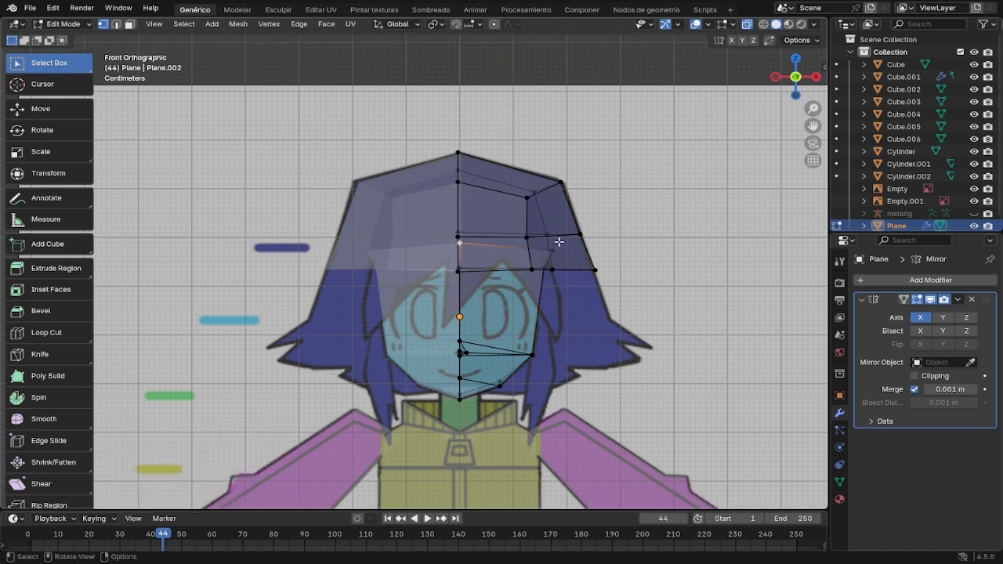
pyautogui.click(553, 249)
pyautogui.keyDown('shift'); pyautogui.click(460, 244); pyautogui.keyUp('shift')
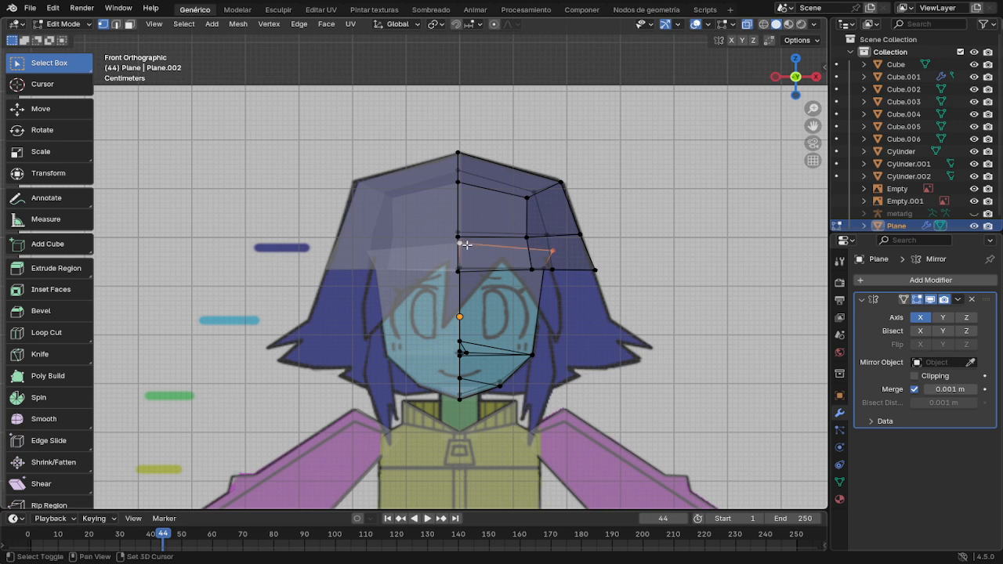
pyautogui.press('g')
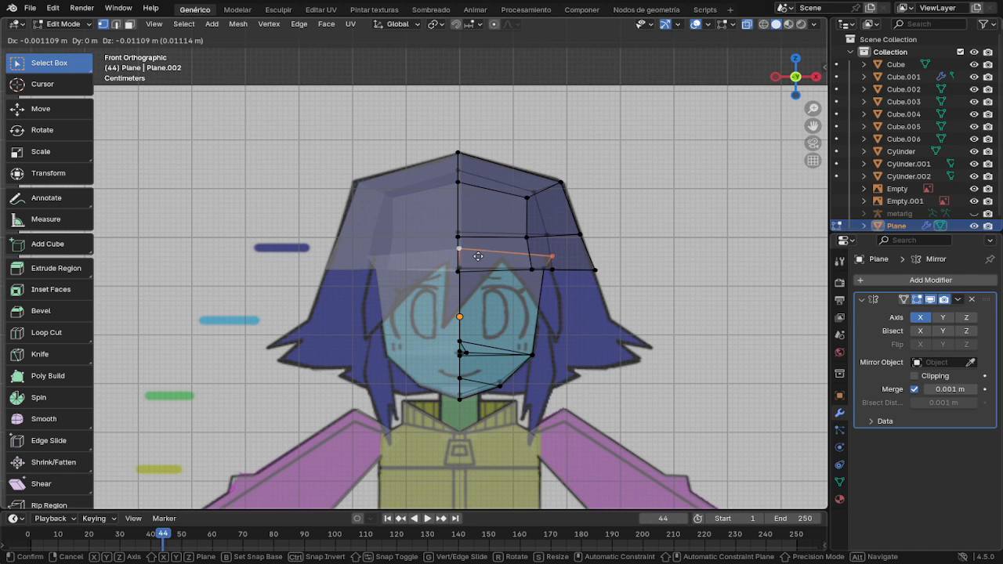
pyautogui.press('z')
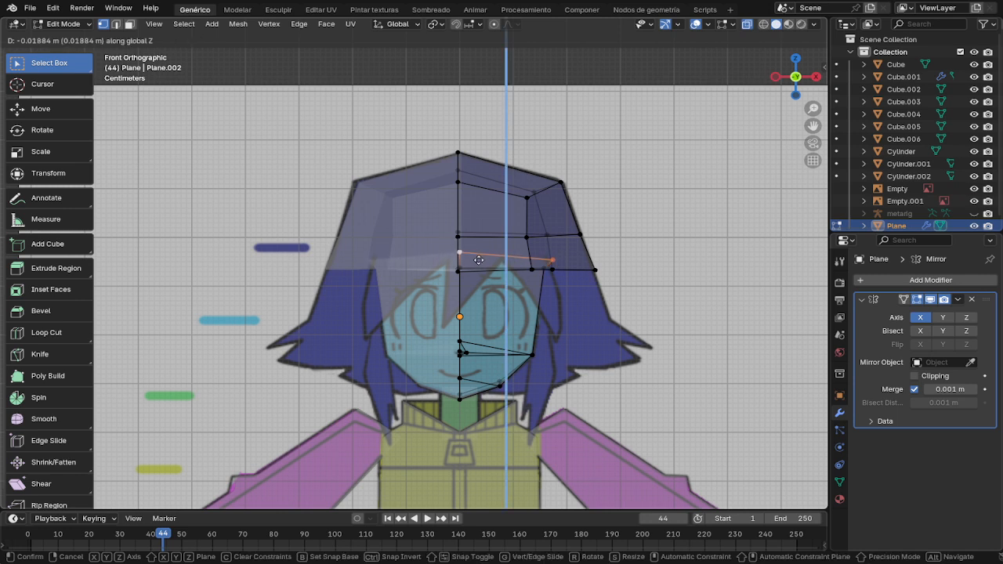
pyautogui.click(478, 259)
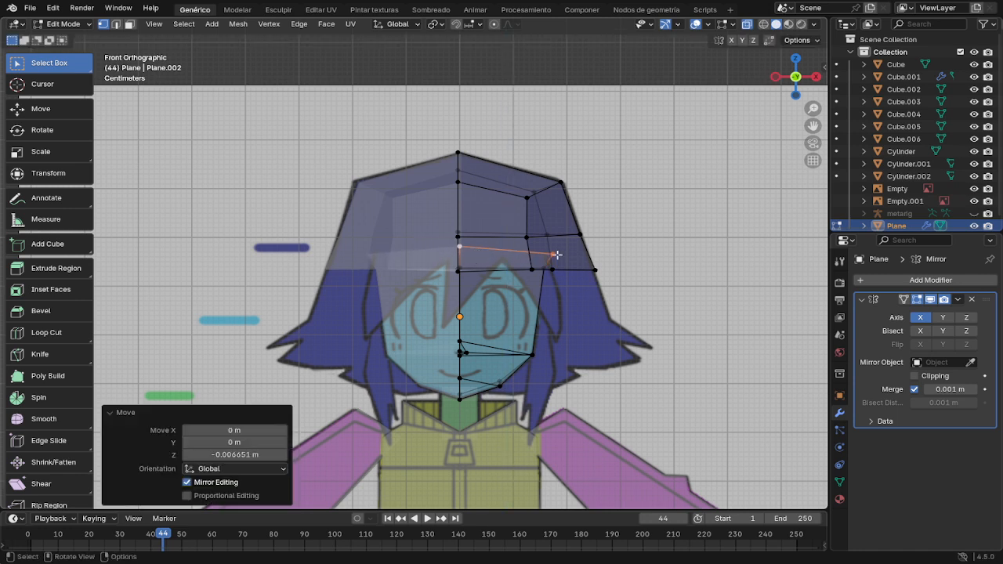
pyautogui.press('g')
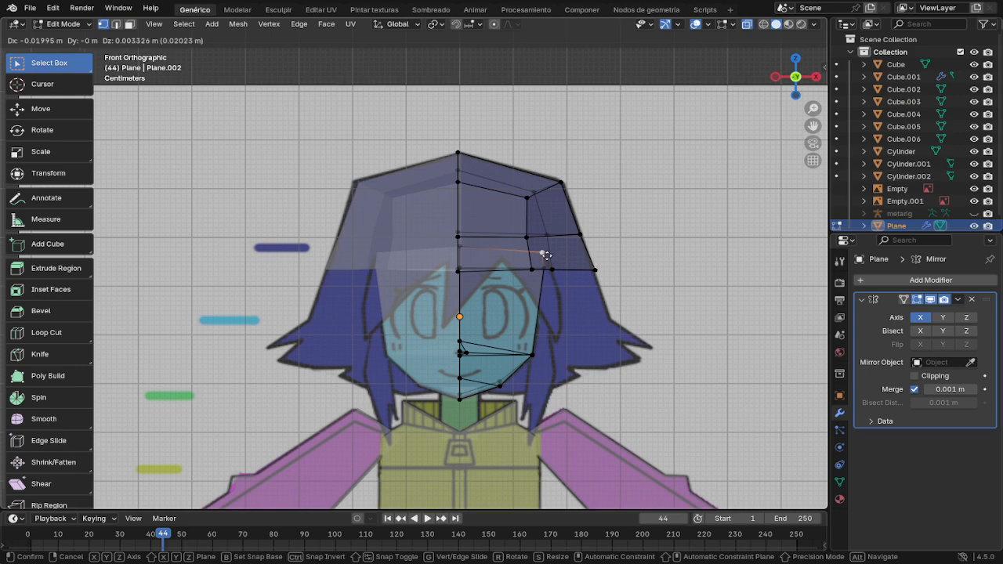
pyautogui.click(541, 255)
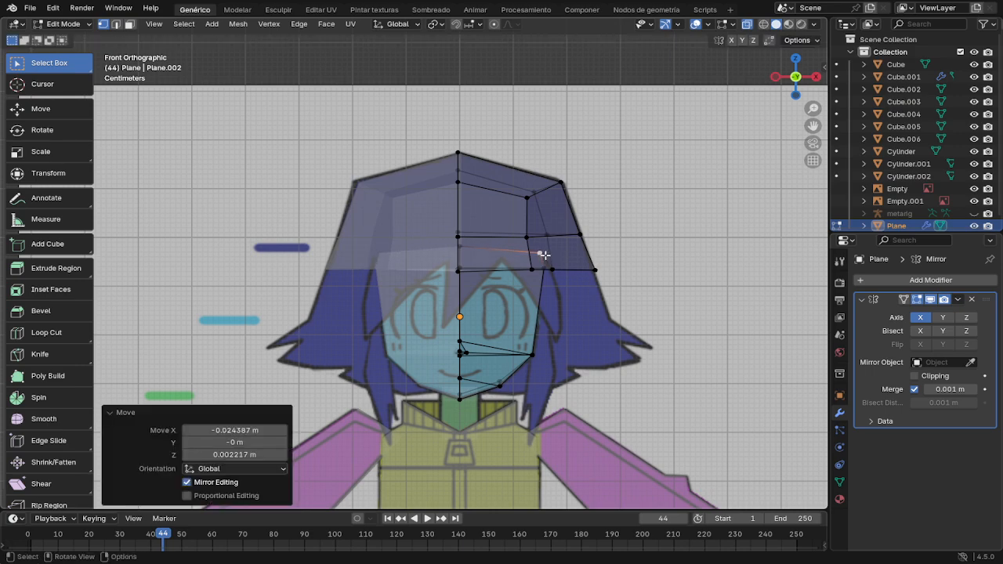
# Step: Extrude the two outer side edges above the cheek about 0.04 m outward in the front view to form a side strip
pyautogui.moveTo(559, 272); pyautogui.dragTo(526, 288, button='middle')
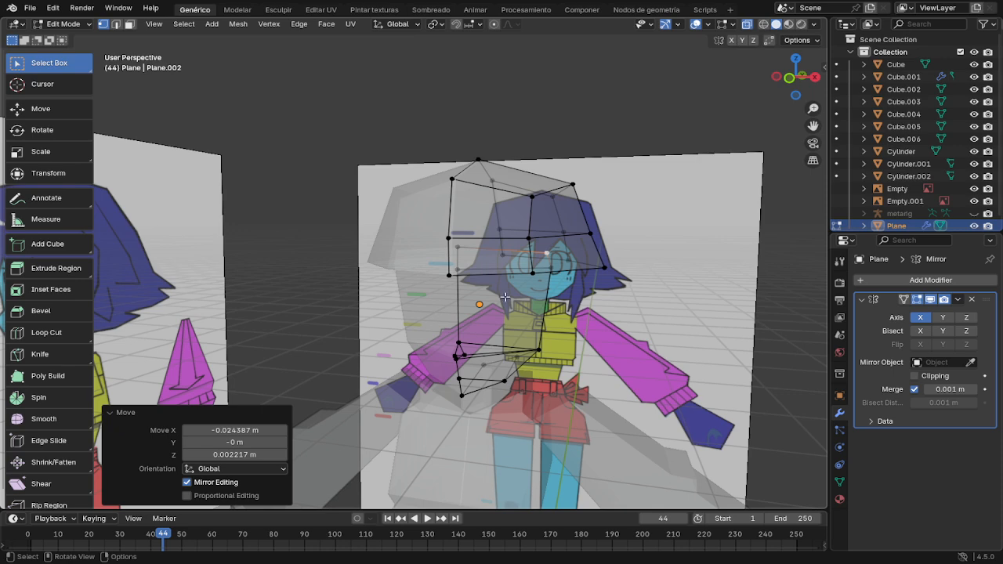
pyautogui.press('2')
pyautogui.moveTo(538, 321); pyautogui.dragTo(560, 306, button='middle')
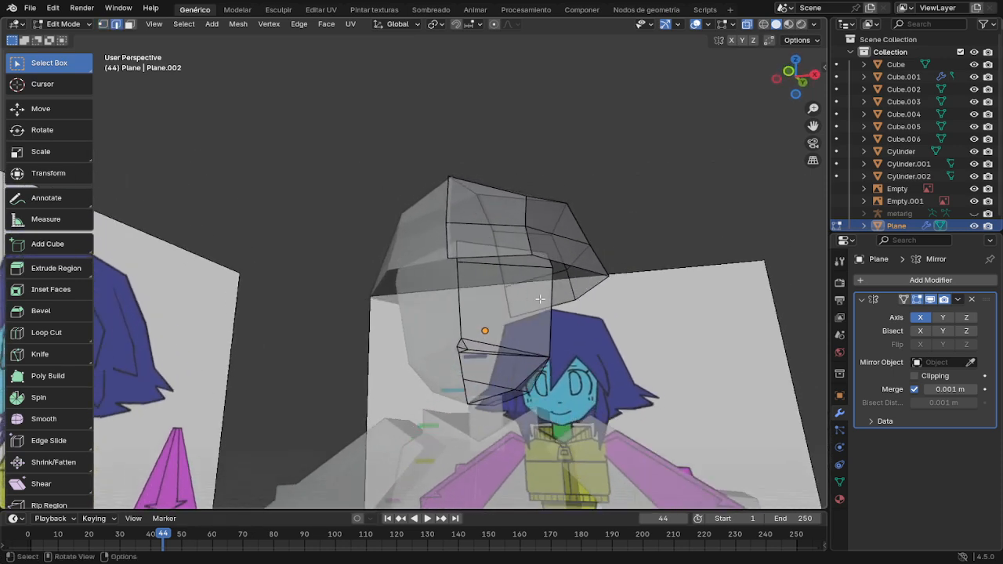
pyautogui.click(551, 302)
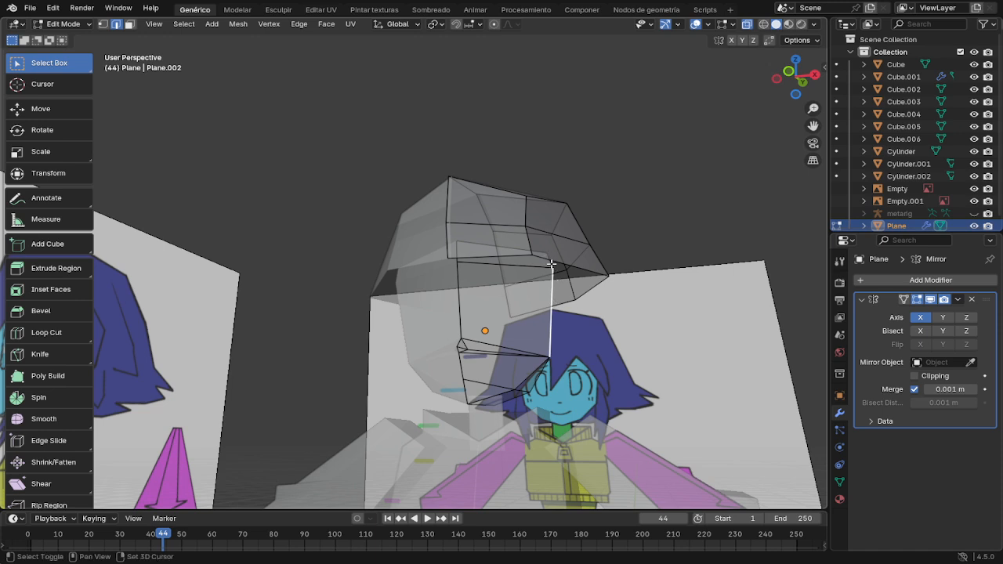
pyautogui.keyDown('shift'); pyautogui.click(556, 265); pyautogui.keyUp('shift')
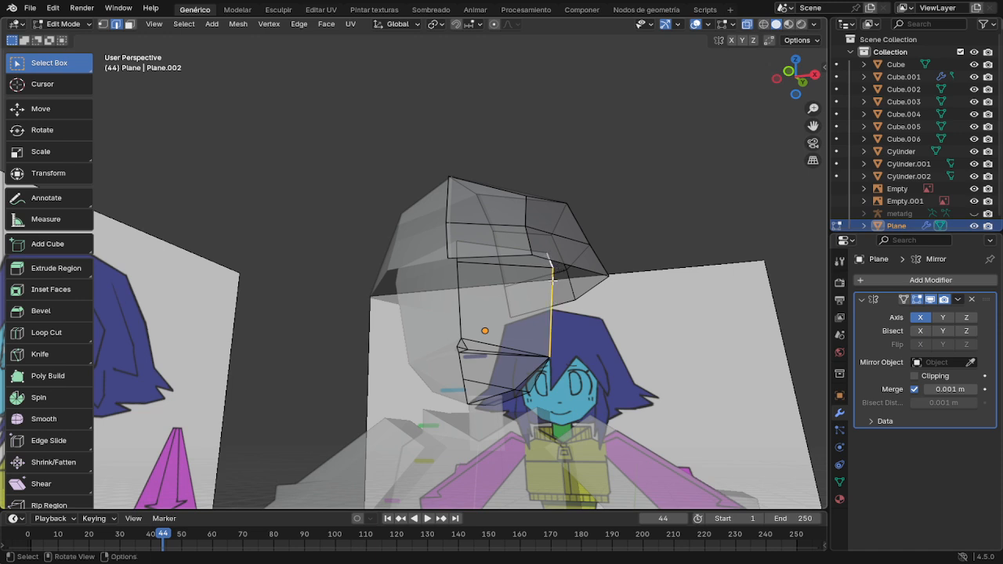
pyautogui.press('g')
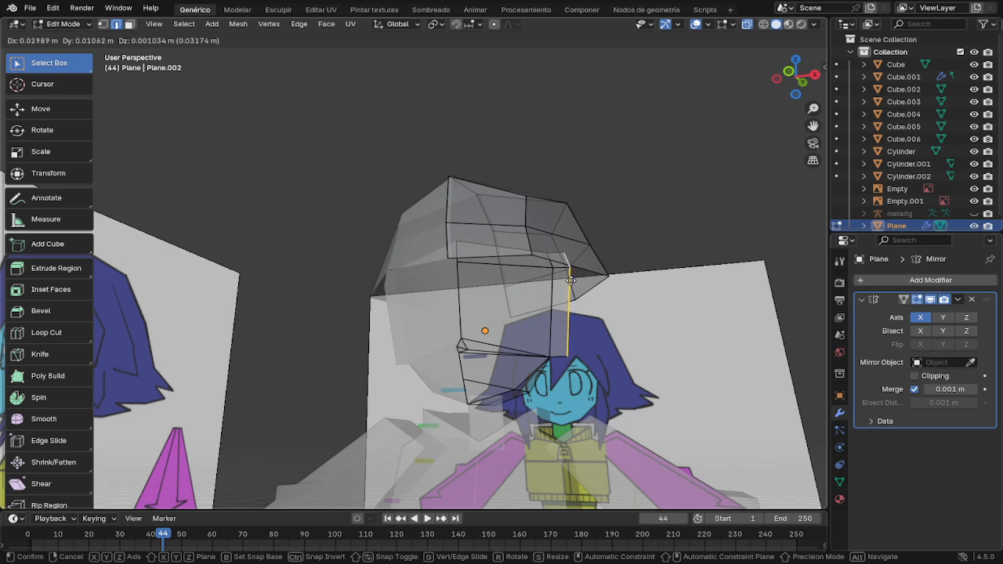
pyautogui.click(574, 286)
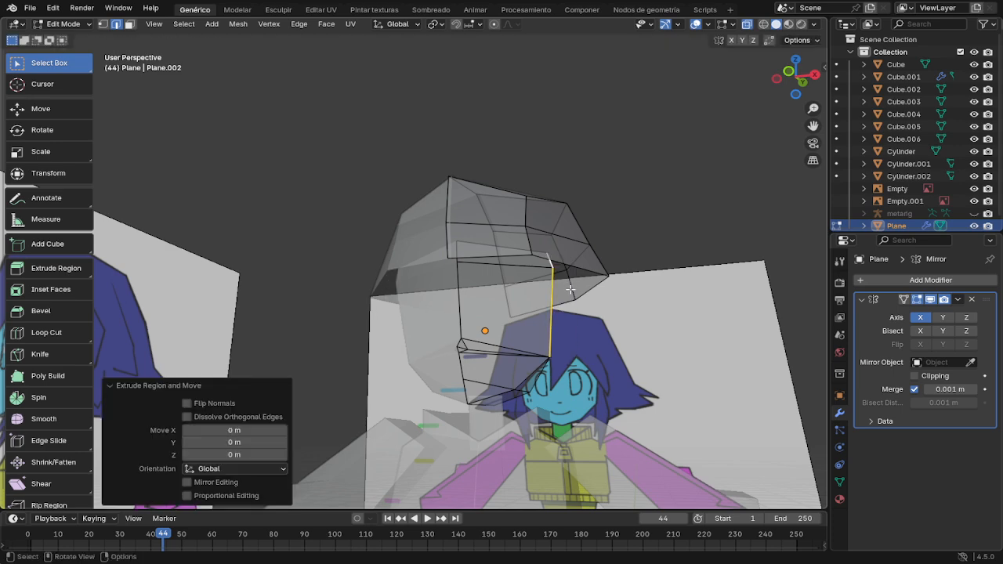
pyautogui.press('KP_1')
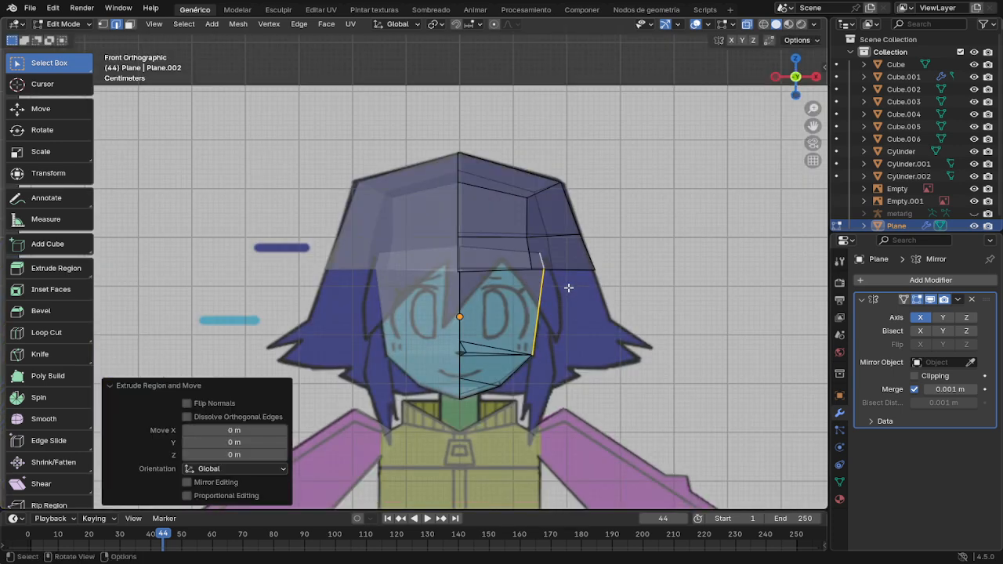
pyautogui.press('g')
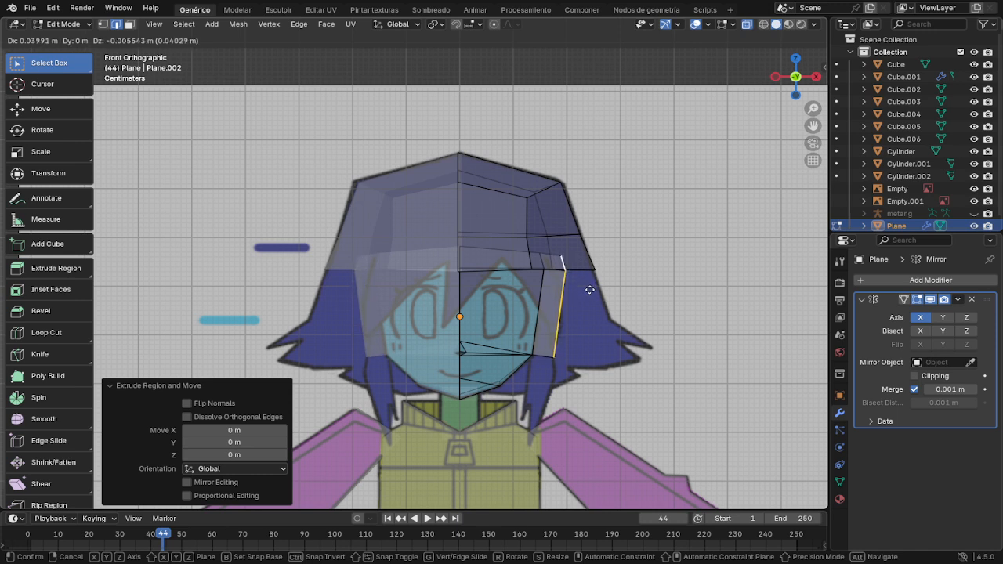
pyautogui.click(549, 359)
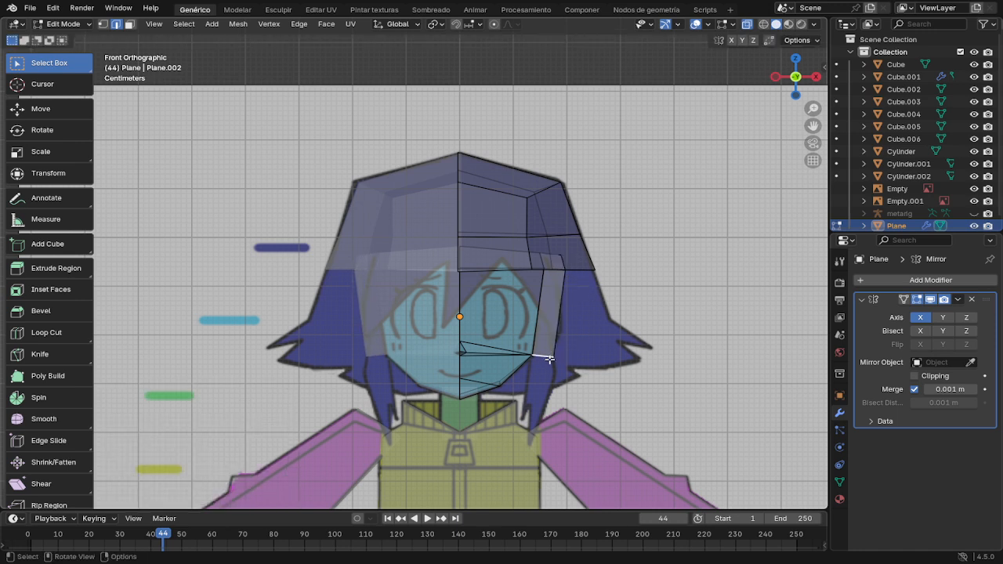
# Step: Try extruding the side strip's bottom edge about 0.13 m downward and 0.02 m inward, and undo that extrusion
pyautogui.press('e')
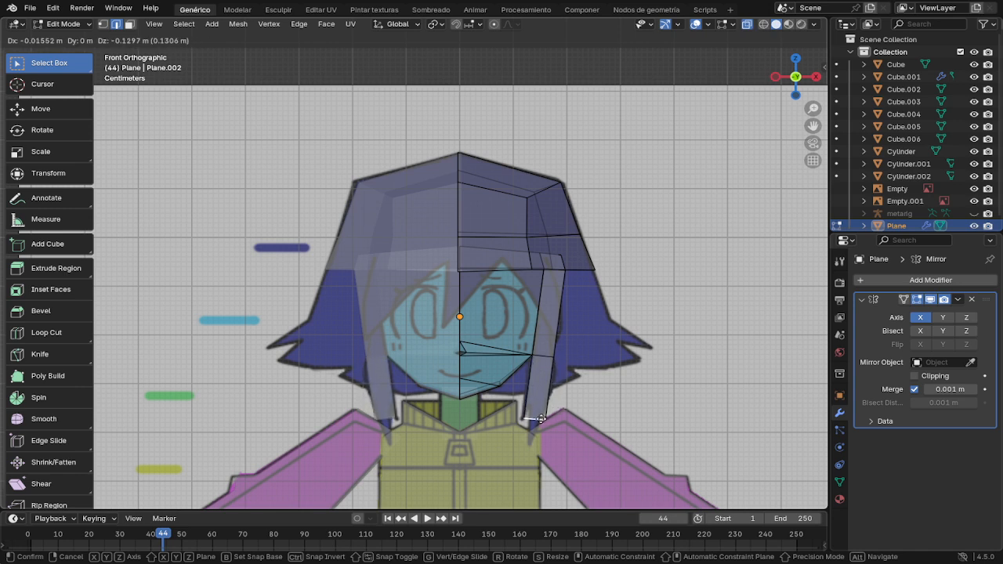
pyautogui.click(538, 419)
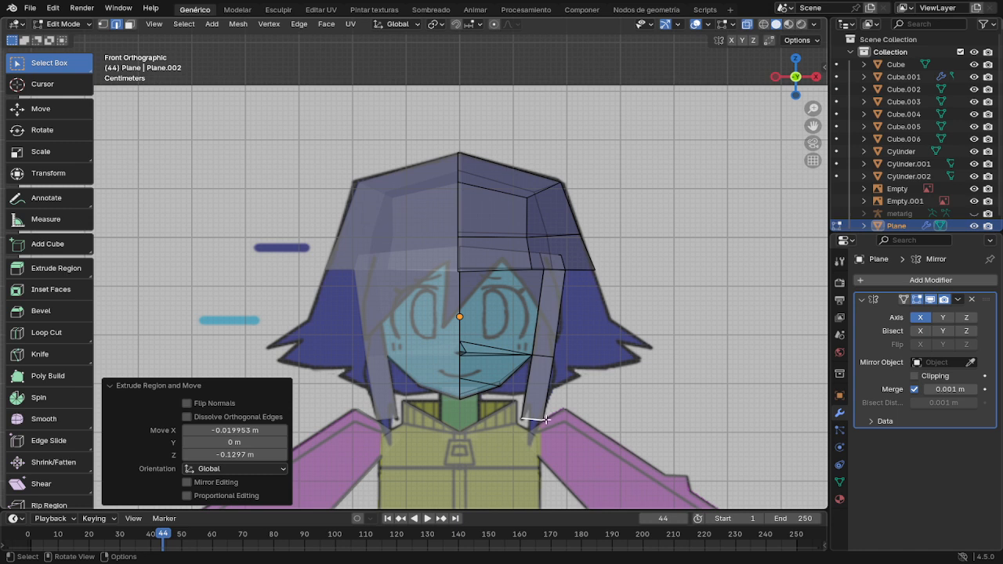
pyautogui.press('1')
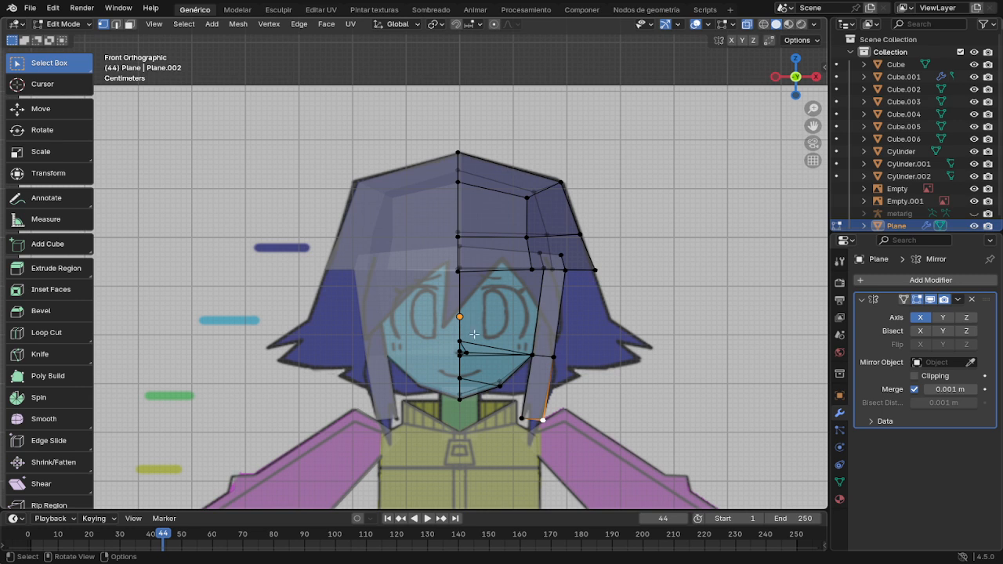
pyautogui.press('2')
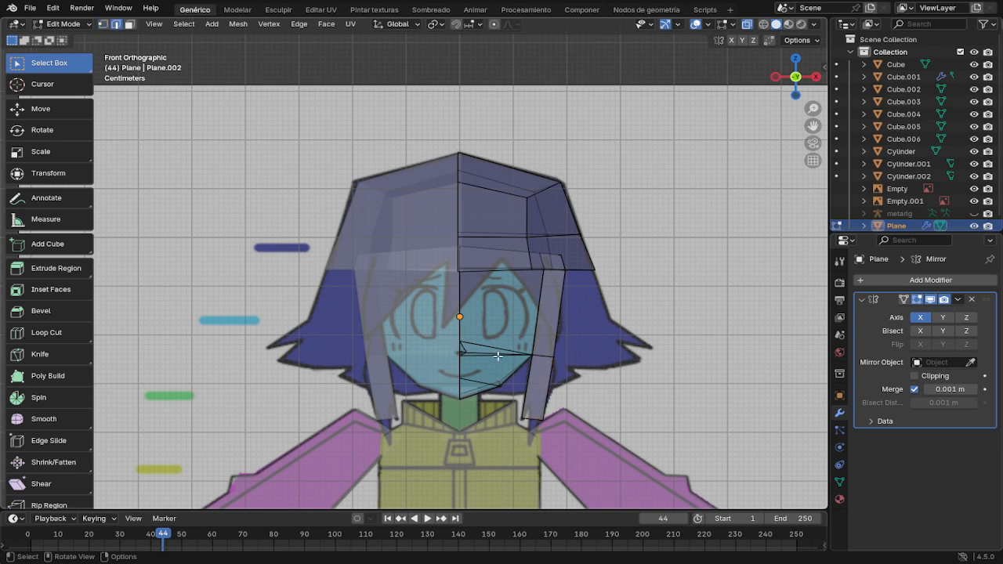
pyautogui.click(545, 403)
pyautogui.hotkey('ctrl', 'z')
pyautogui.hotkey('ctrl', 'z')
pyautogui.hotkey('ctrl', 'z')
pyautogui.hotkey('ctrl', 'z')
pyautogui.hotkey('ctrl', 'z')
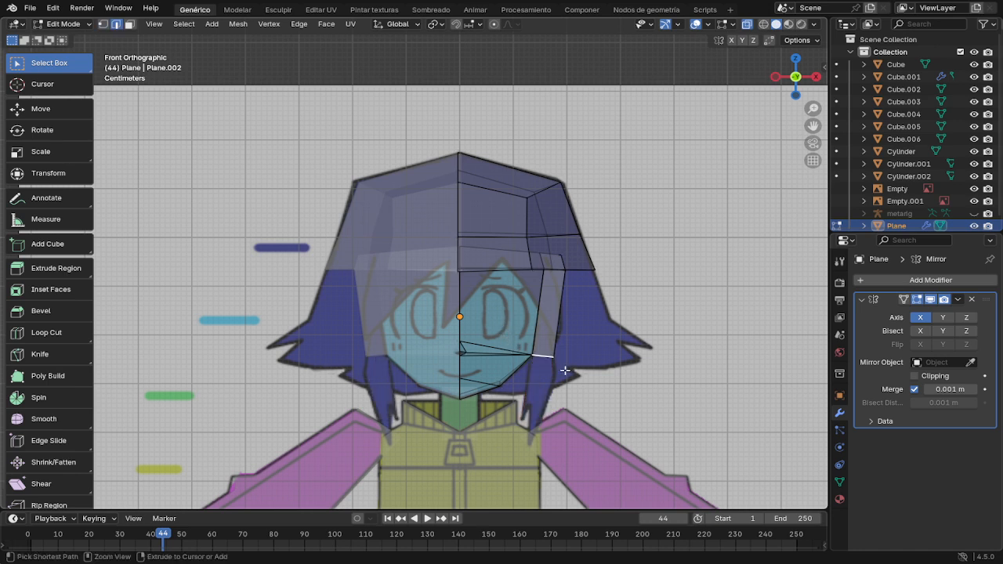
# Step: Extrude the side strip's bottom edge about 0.137 m down and 0.02 m inward, and merge its vertices at center into a tip
pyautogui.press('e')
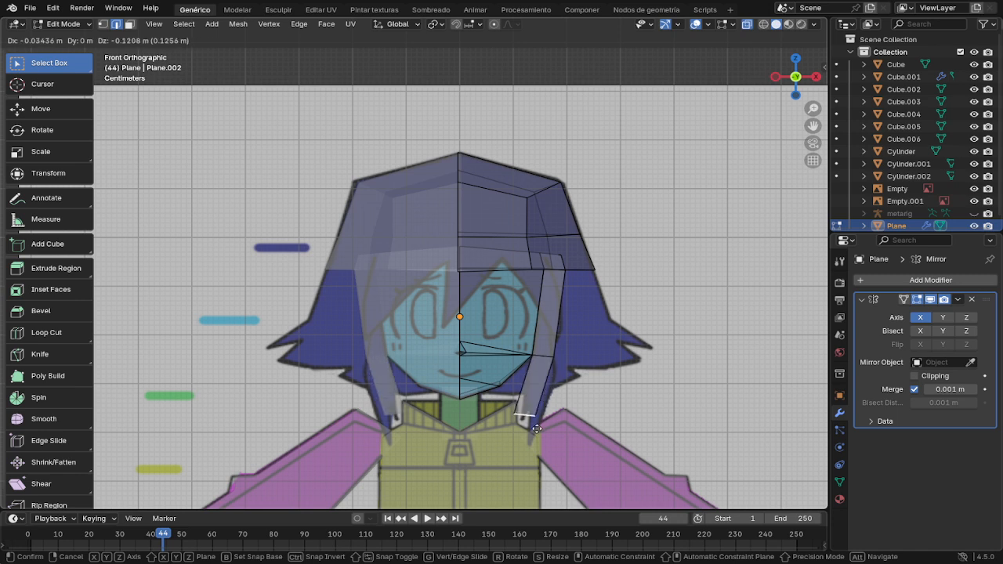
pyautogui.click(543, 435)
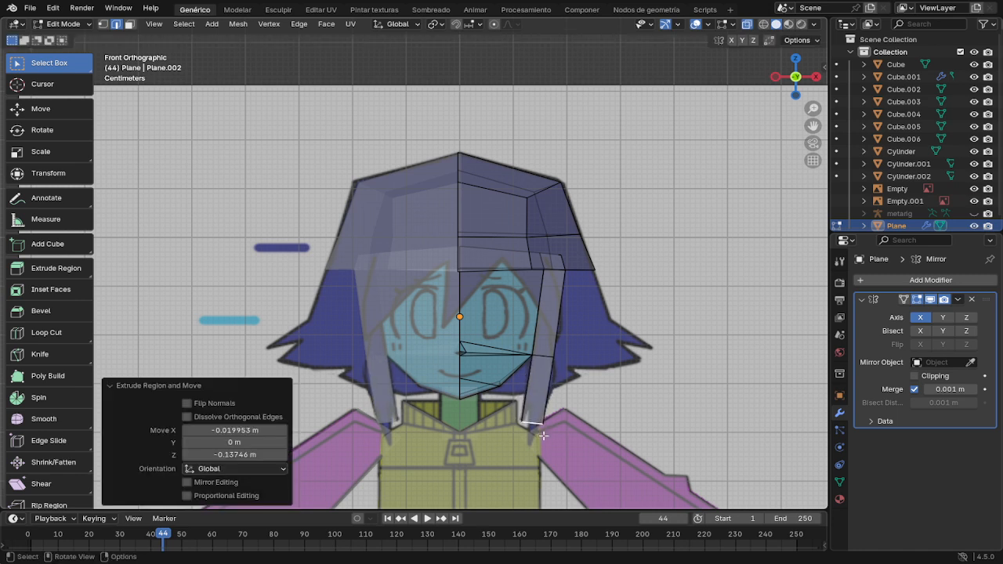
pyautogui.press('m')
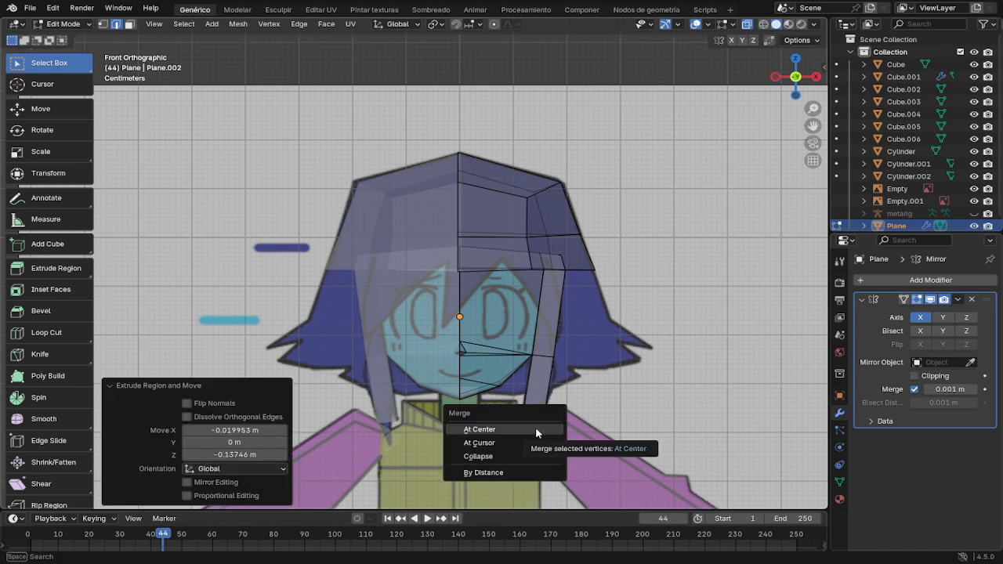
pyautogui.click(536, 430)
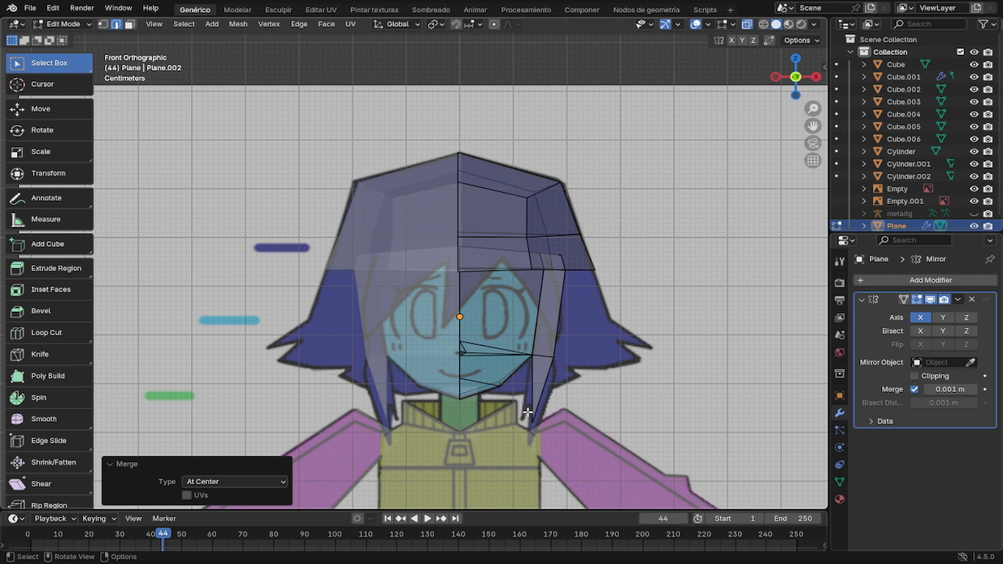
# Step: Move the hair lock's tip vertex about 0.021 m inward and 0.008 m up in the front view
pyautogui.press('1')
pyautogui.click(541, 423)
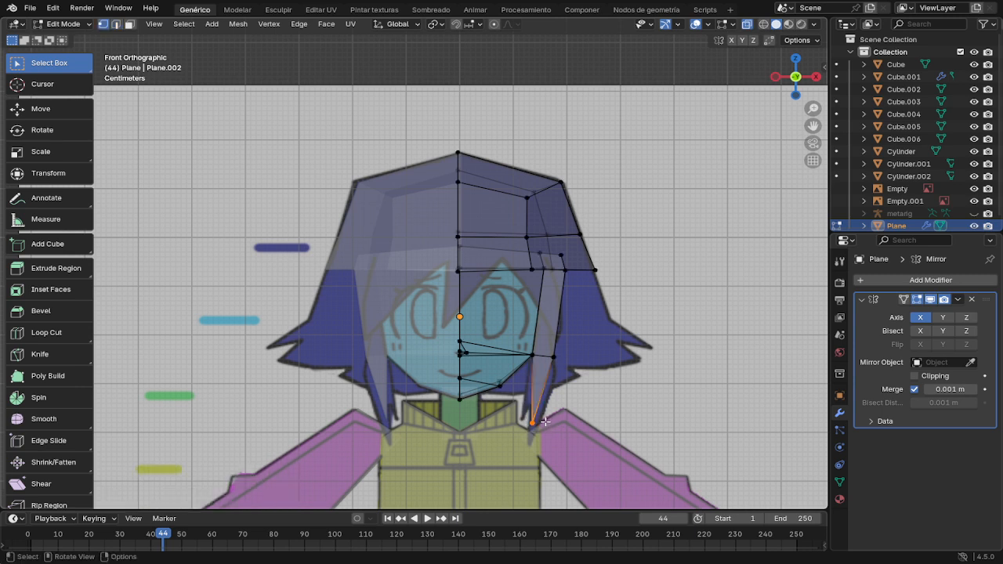
pyautogui.press('g')
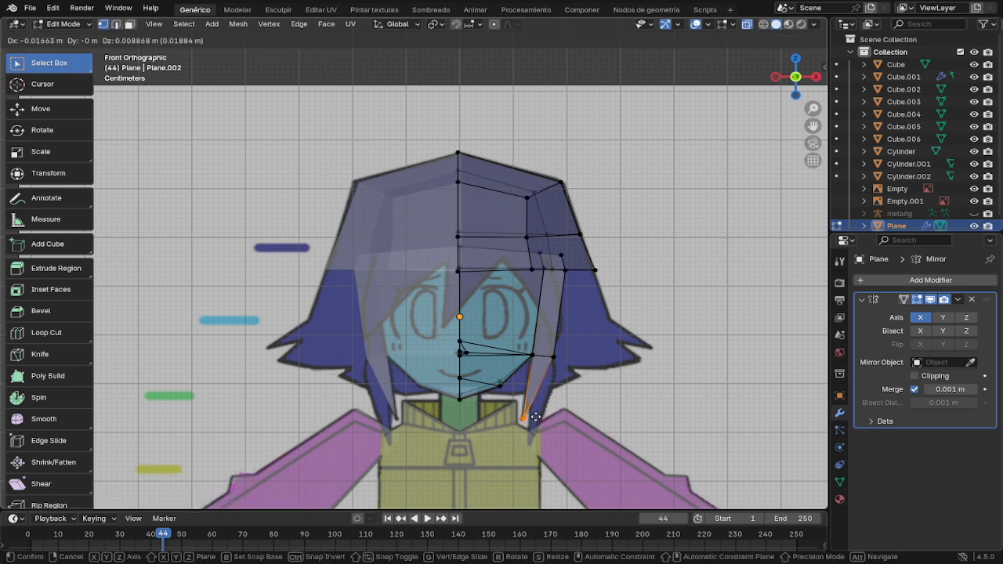
pyautogui.click(535, 416)
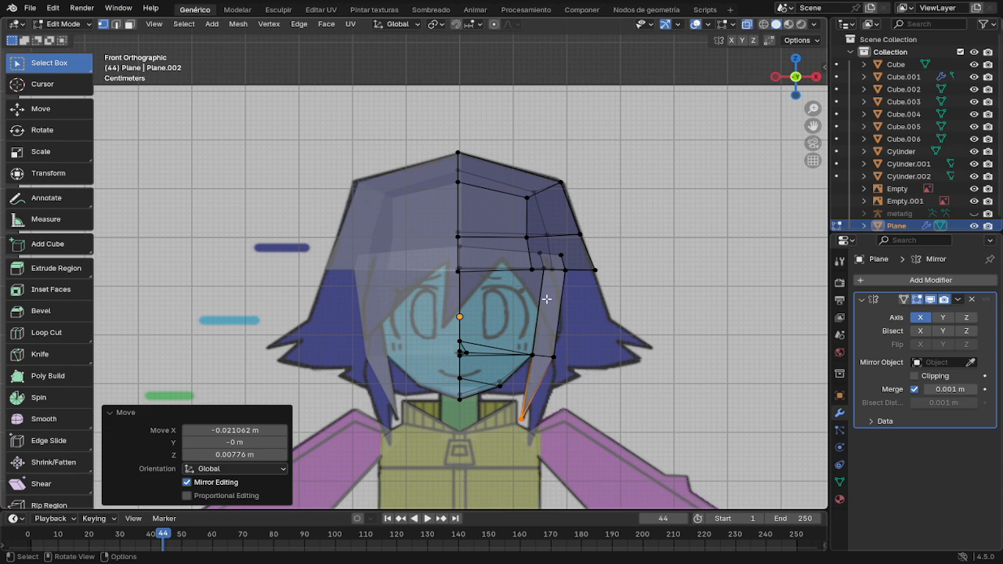
# Step: Merge the two neighbouring upper vertices behind the side strip's top edge at the first selected vertex
pyautogui.moveTo(596, 299); pyautogui.dragTo(563, 258, button='middle')
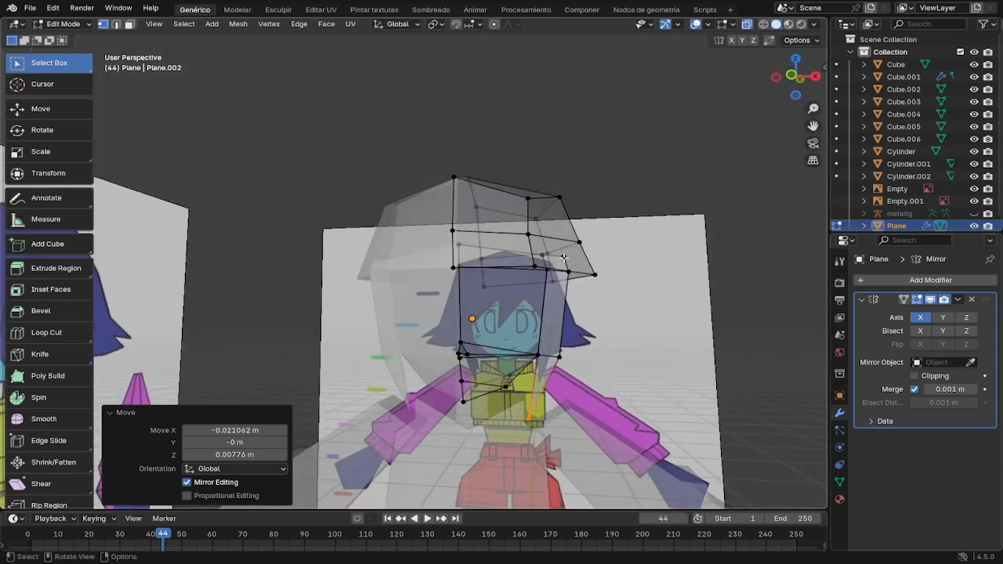
pyautogui.click(564, 257)
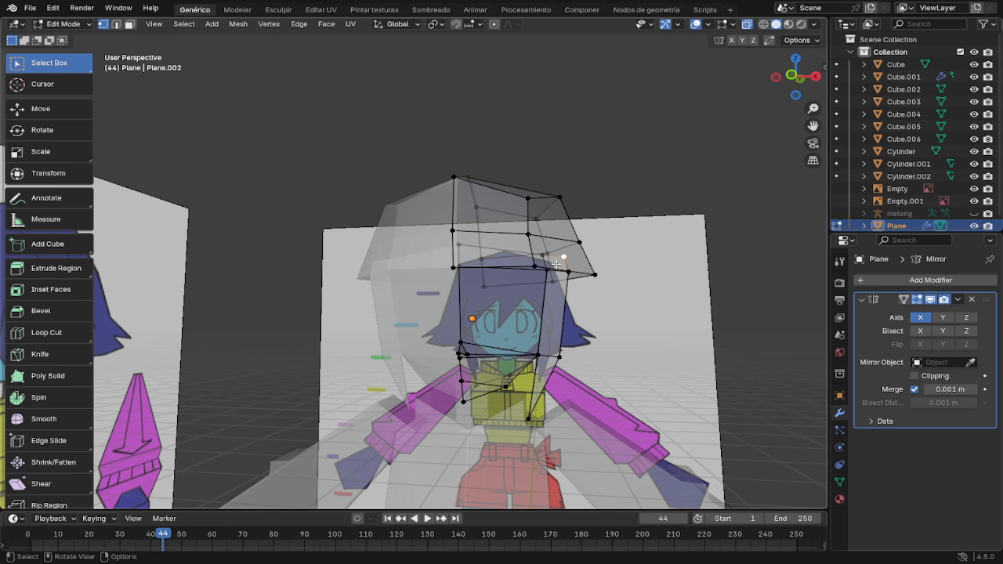
pyautogui.keyDown('shift'); pyautogui.click(547, 262); pyautogui.keyUp('shift')
pyautogui.press('m')
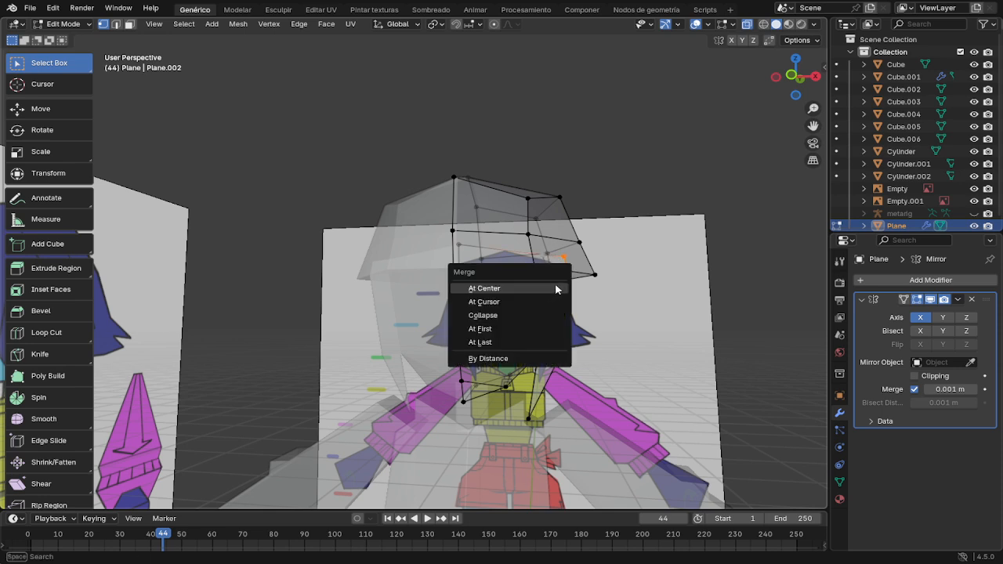
pyautogui.click(531, 333)
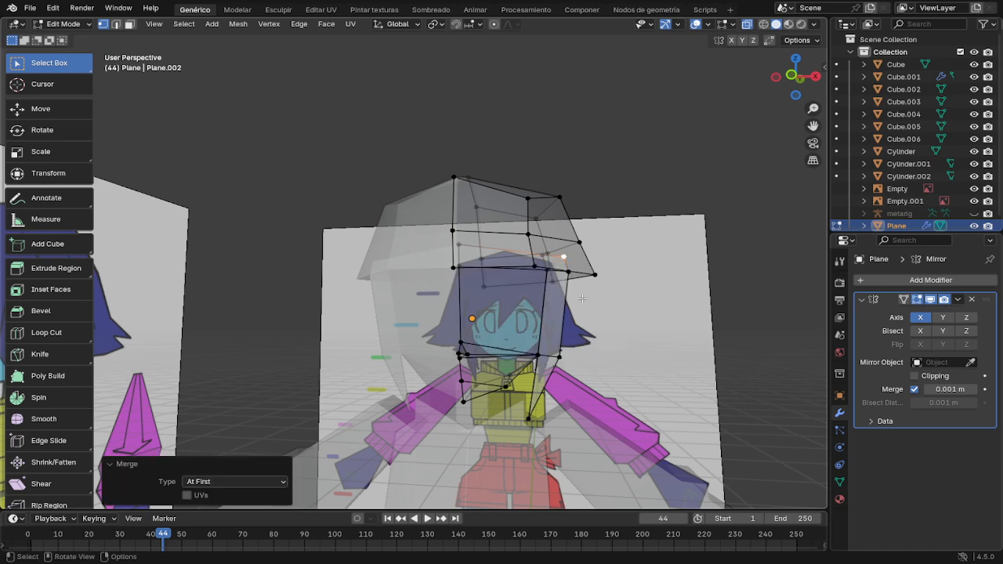
pyautogui.hotkey('ctrl', 'v')
# Step: Merge the outer vertex behind the side strip's top into its inner neighbour with At First
pyautogui.moveTo(655, 270); pyautogui.dragTo(566, 287, button='middle')
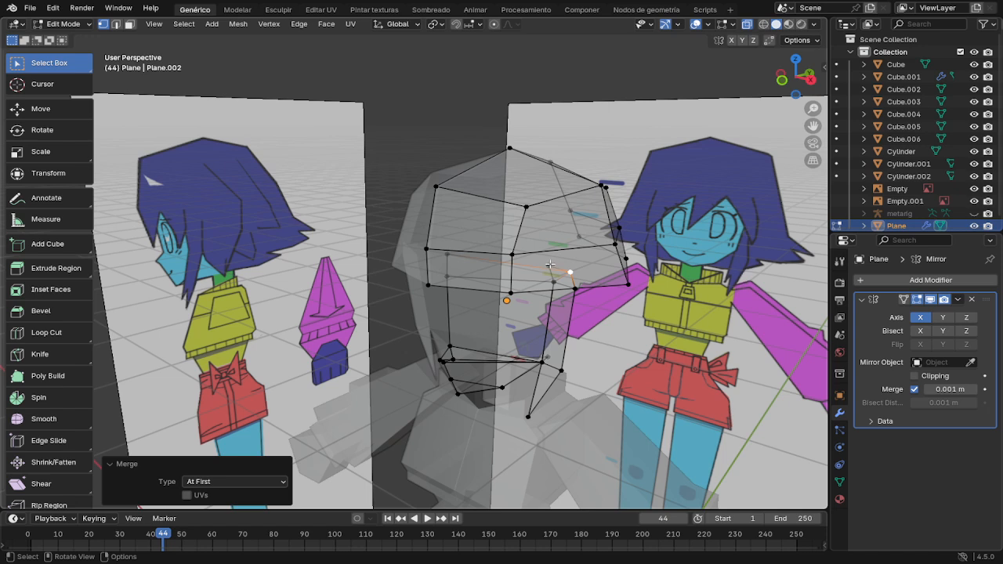
pyautogui.click(549, 265)
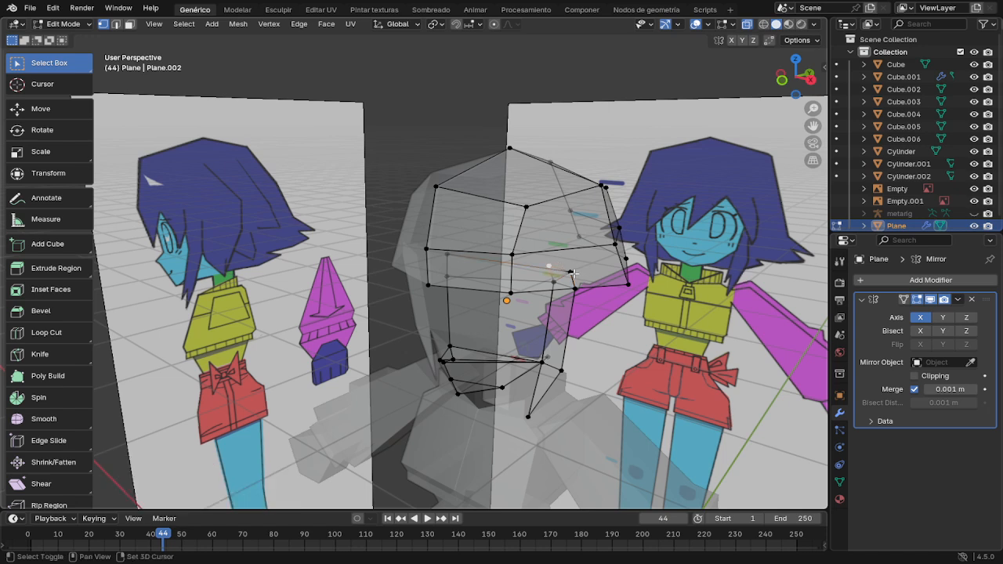
pyautogui.keyDown('shift'); pyautogui.click(572, 273); pyautogui.keyUp('shift')
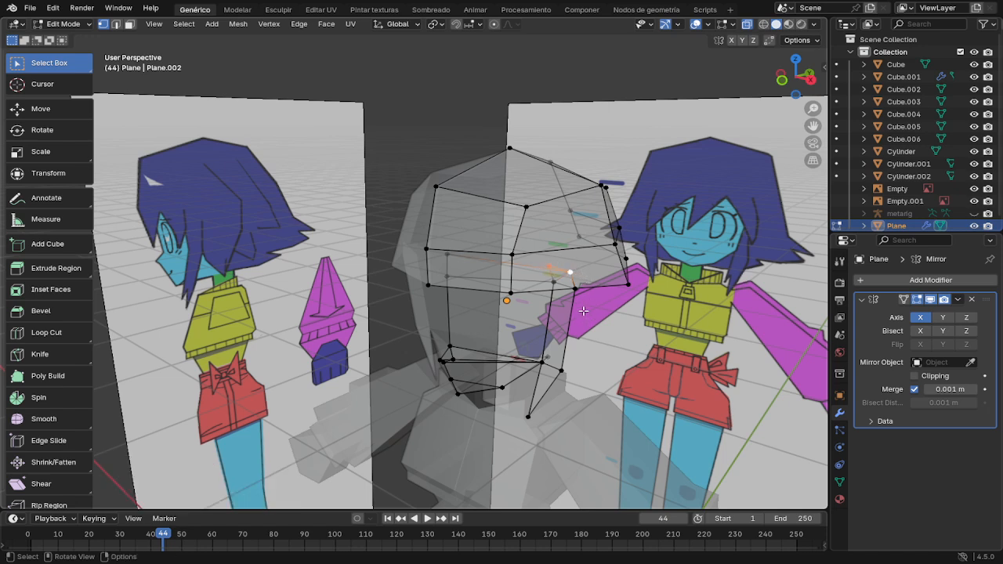
pyautogui.press('m')
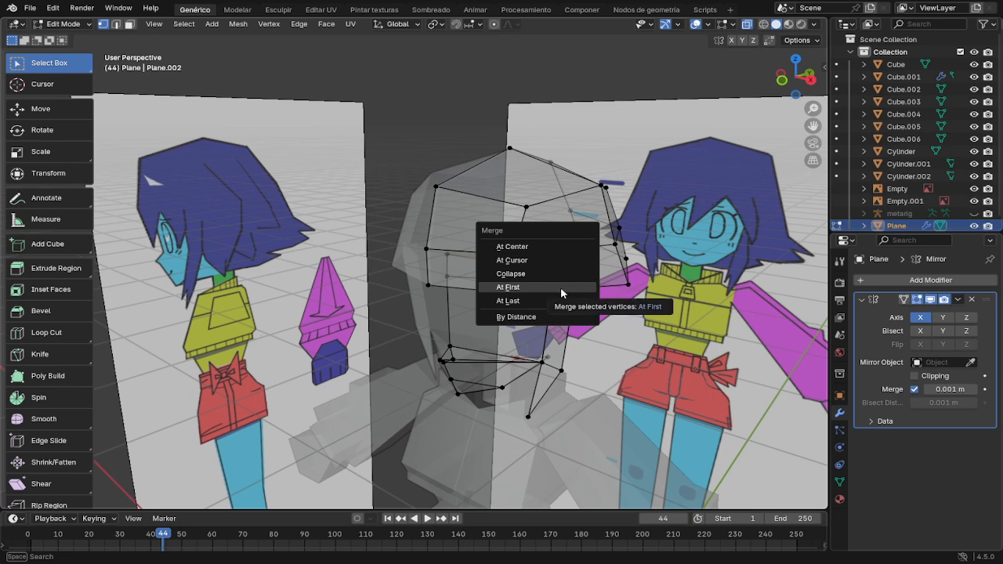
pyautogui.click(557, 285)
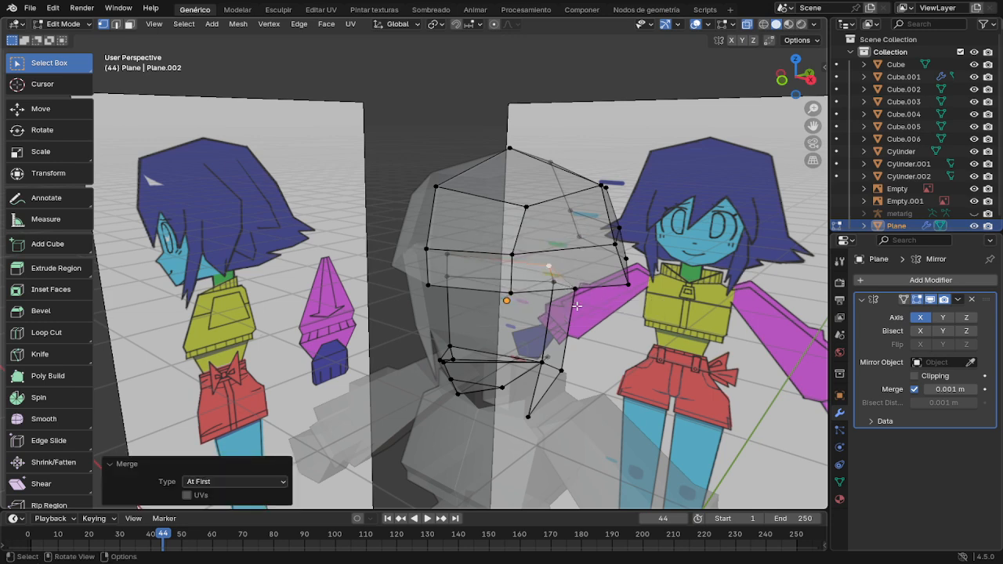
# Step: Move the side strip's outer vertical edge about 0.03 m forward along global Y
pyautogui.moveTo(577, 306); pyautogui.dragTo(500, 332, button='middle')
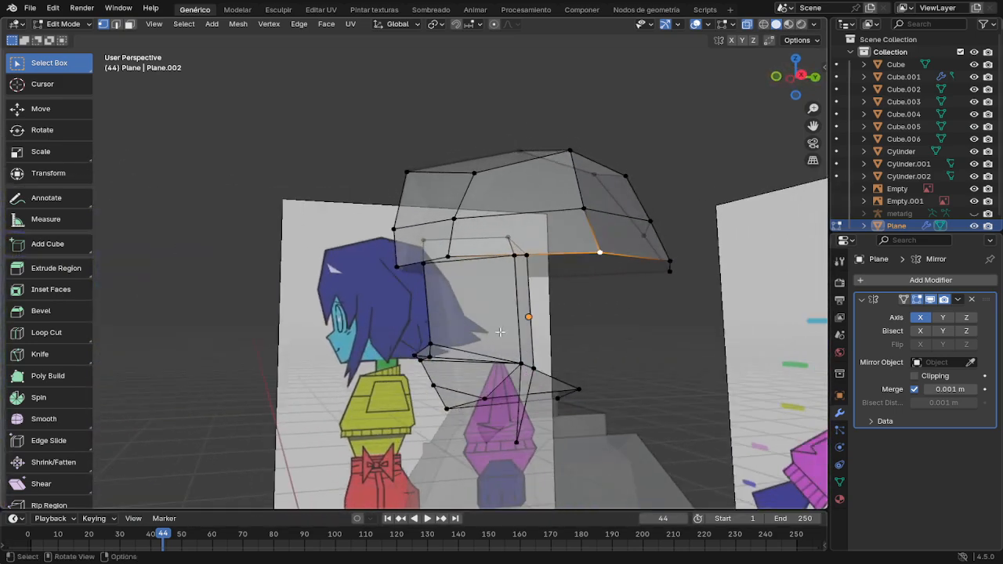
pyautogui.click(527, 257)
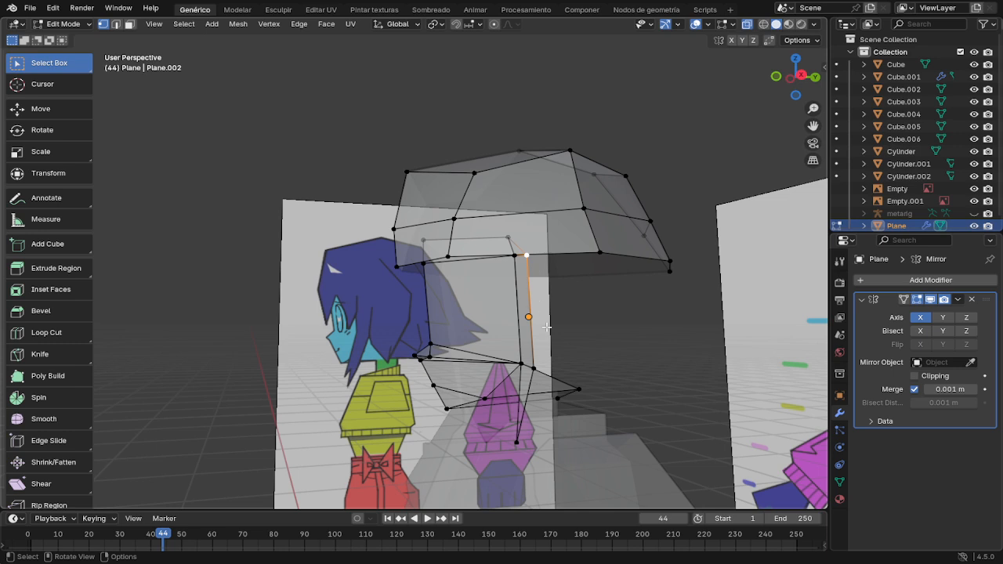
pyautogui.keyDown('ctrl'); pyautogui.click(534, 369); pyautogui.keyUp('ctrl')
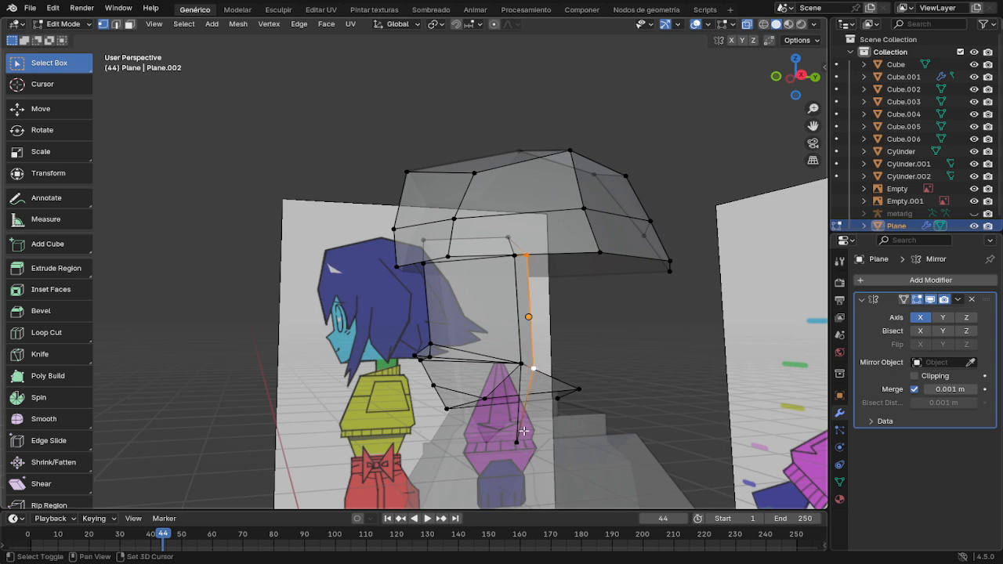
pyautogui.press('g')
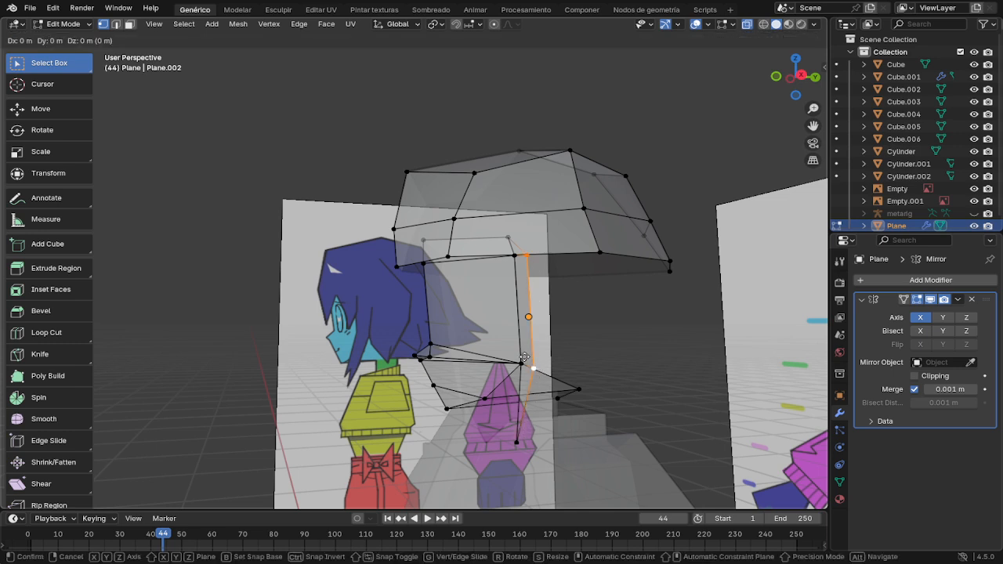
pyautogui.press('y')
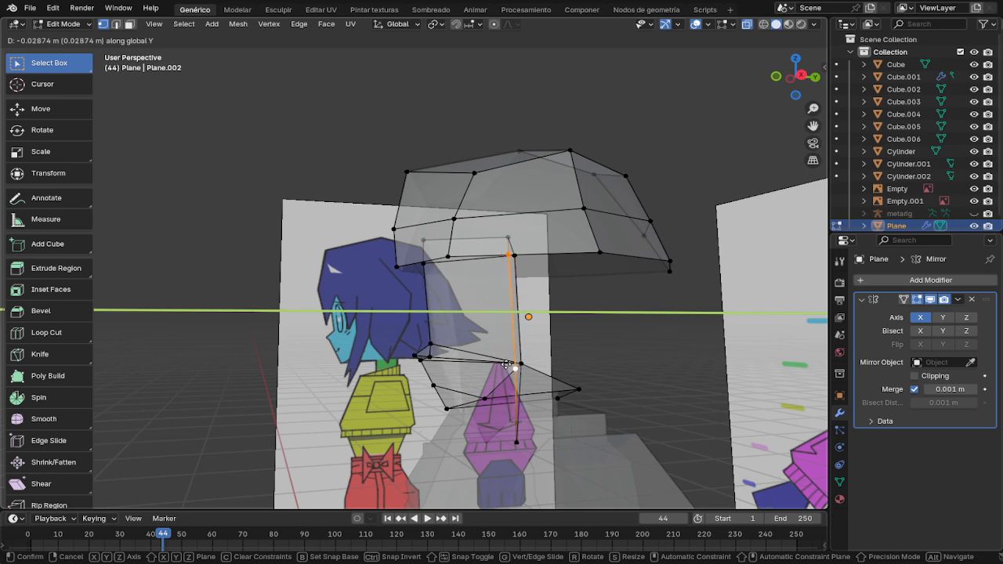
pyautogui.click(506, 364)
# Step: Move the hair cap's side rim vertex behind the strip inward and forward, closer to the face
pyautogui.moveTo(505, 366); pyautogui.dragTo(600, 371, button='middle')
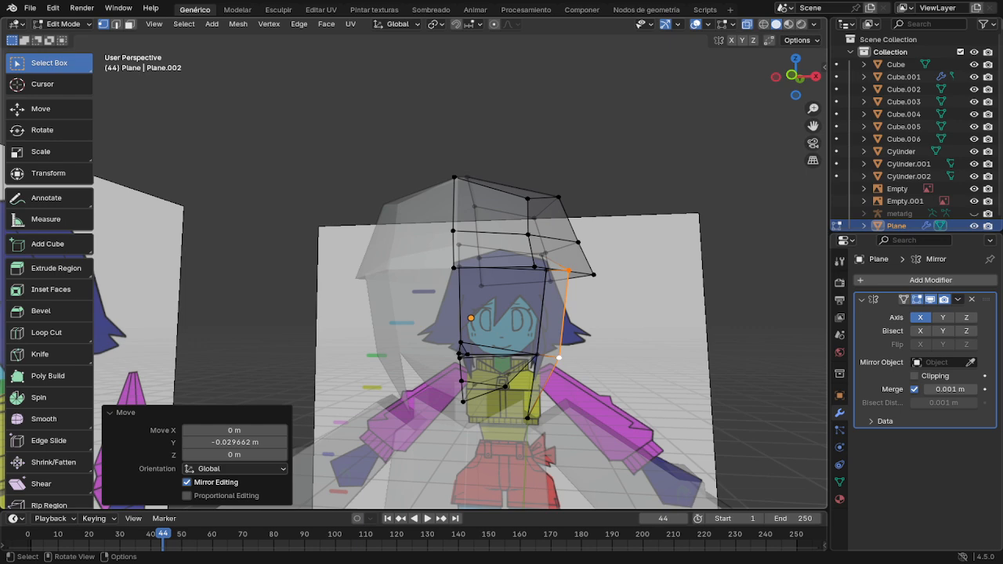
pyautogui.moveTo(625, 320)
pyautogui.mouseDown(button='middle')
pyautogui.moveTo(617, 280)
pyautogui.moveTo(522, 347)
pyautogui.moveTo(526, 363)
pyautogui.moveTo(639, 316)
pyautogui.mouseUp(button='middle')
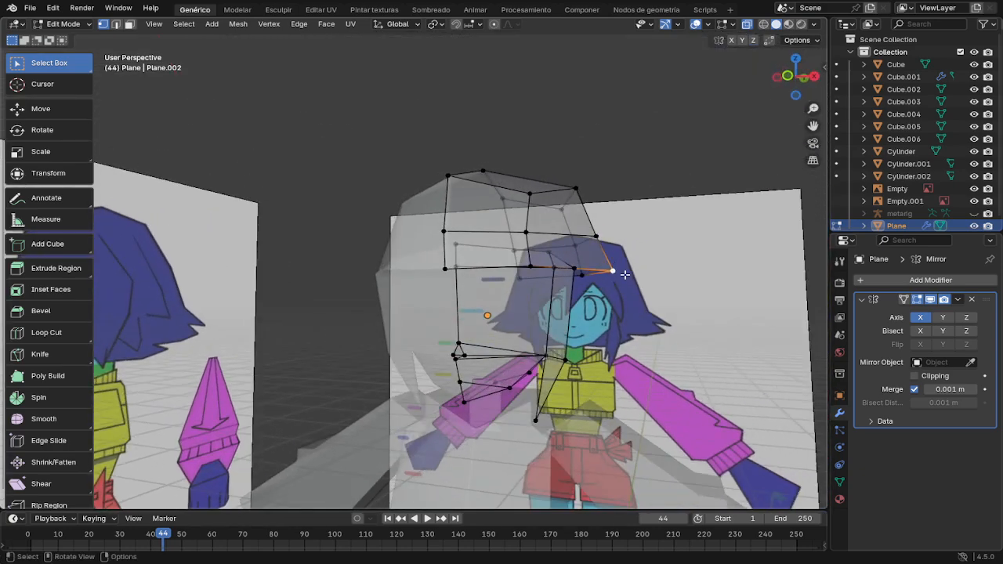
pyautogui.moveTo(622, 287); pyautogui.dragTo(631, 292, button='middle')
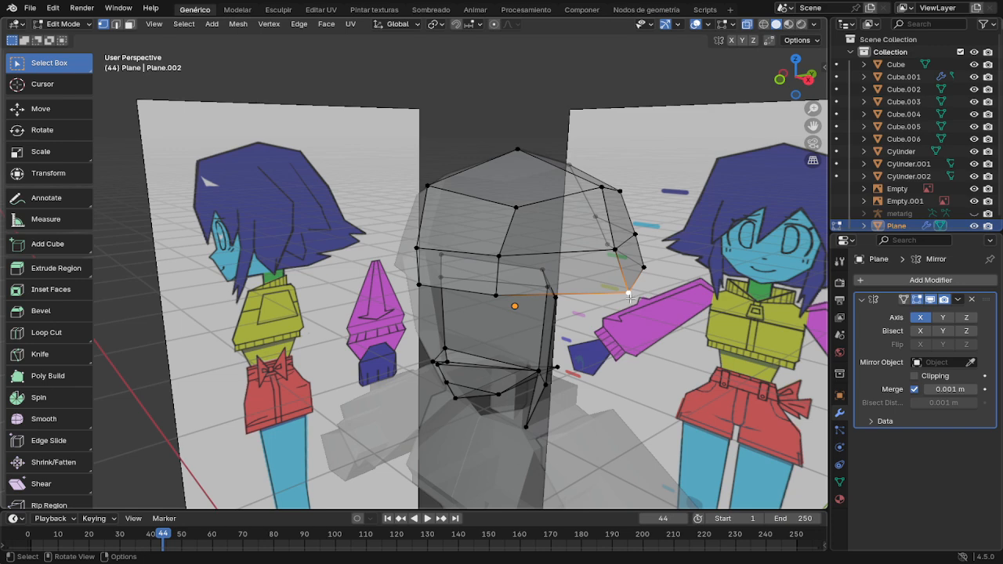
pyautogui.press('g')
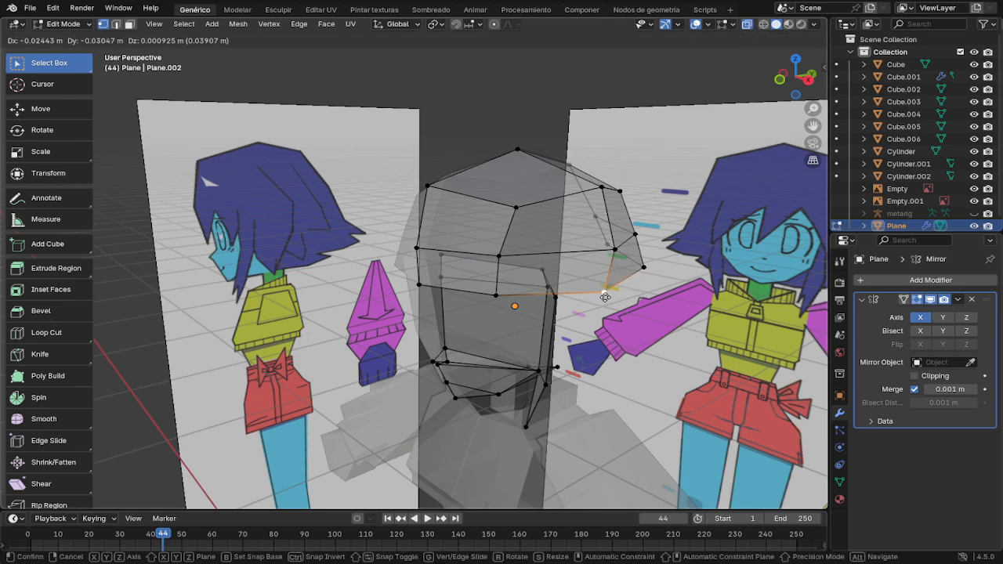
pyautogui.click(600, 315)
# Step: Try moving the side strip's outer edge about 0.046 m backward along global Y
pyautogui.moveTo(600, 315); pyautogui.dragTo(541, 310, button='middle')
pyautogui.moveTo(546, 308); pyautogui.dragTo(584, 292, button='middle')
pyautogui.moveTo(557, 258); pyautogui.dragTo(579, 384)
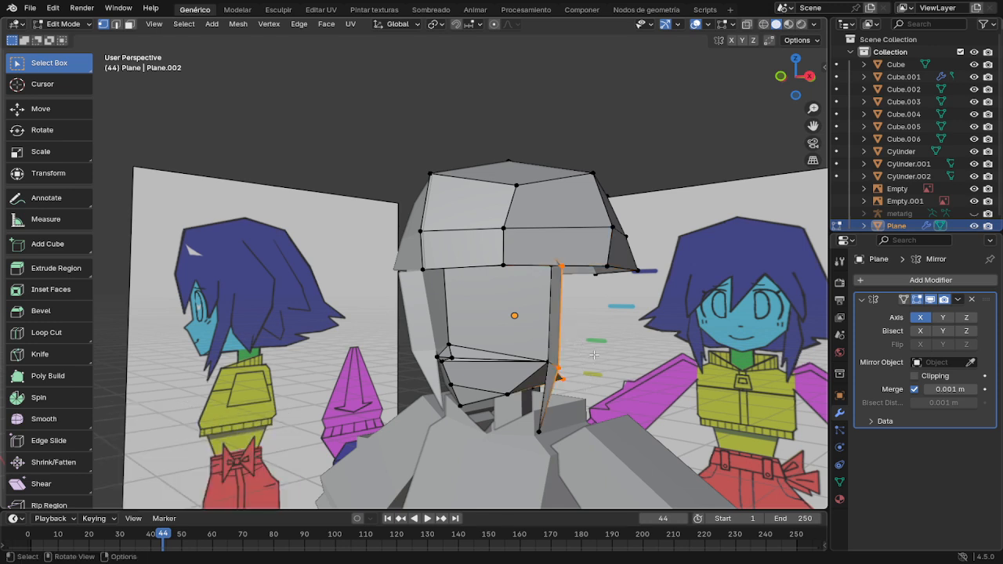
pyautogui.click(593, 355)
pyautogui.moveTo(571, 273); pyautogui.dragTo(571, 363)
pyautogui.press('g')
pyautogui.press('y')
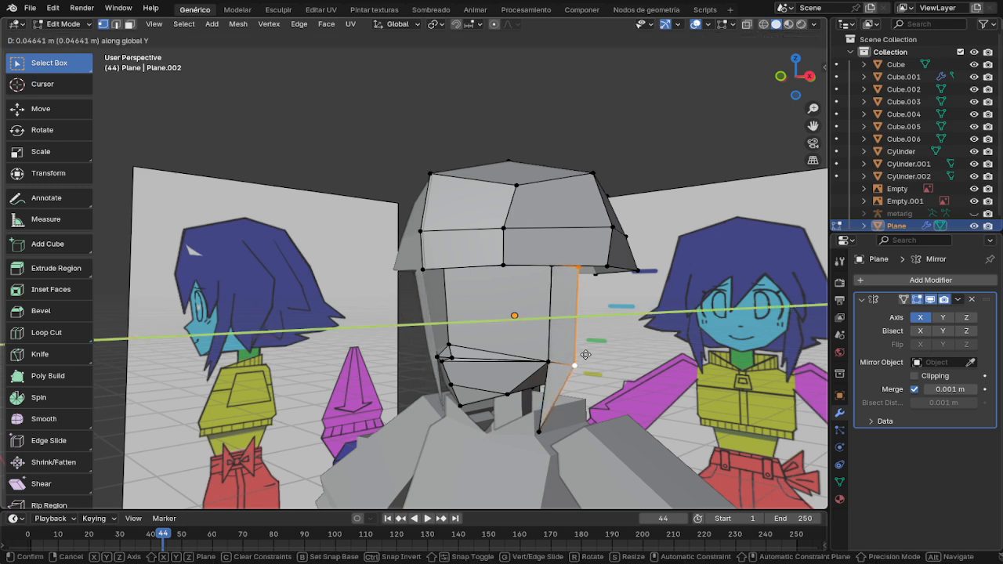
pyautogui.click(586, 354)
# Step: Try merging the strip's top outer vertex into the hair cap's rim vertex with At Last
pyautogui.moveTo(586, 354); pyautogui.dragTo(634, 302, button='middle')
pyautogui.click(634, 304)
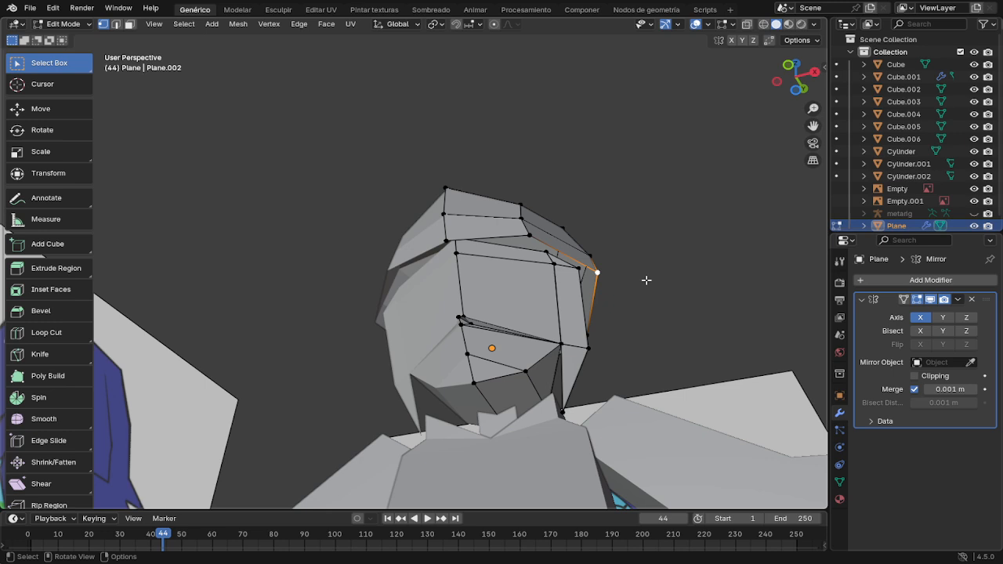
pyautogui.click(580, 269)
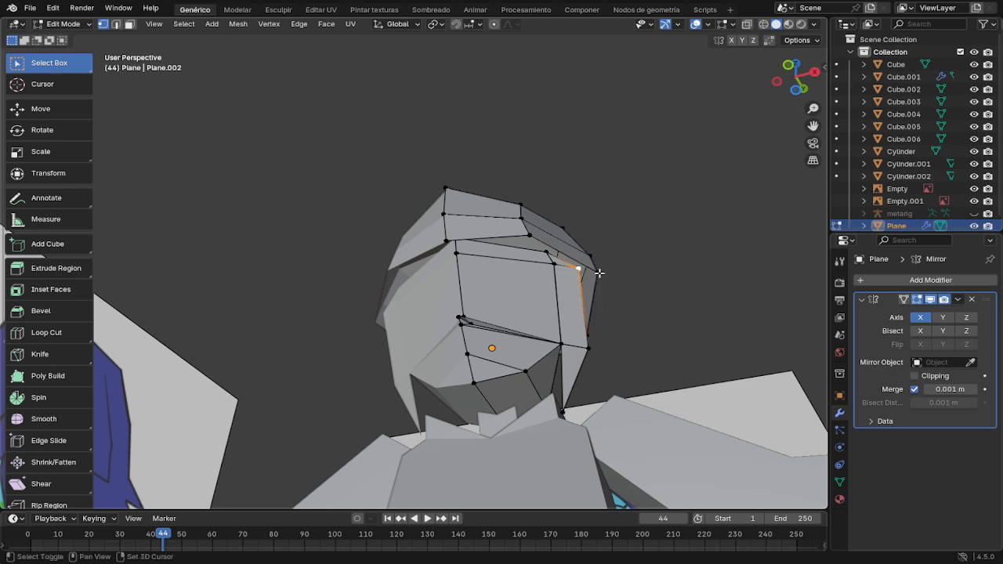
pyautogui.keyDown('shift'); pyautogui.click(598, 274); pyautogui.keyUp('shift')
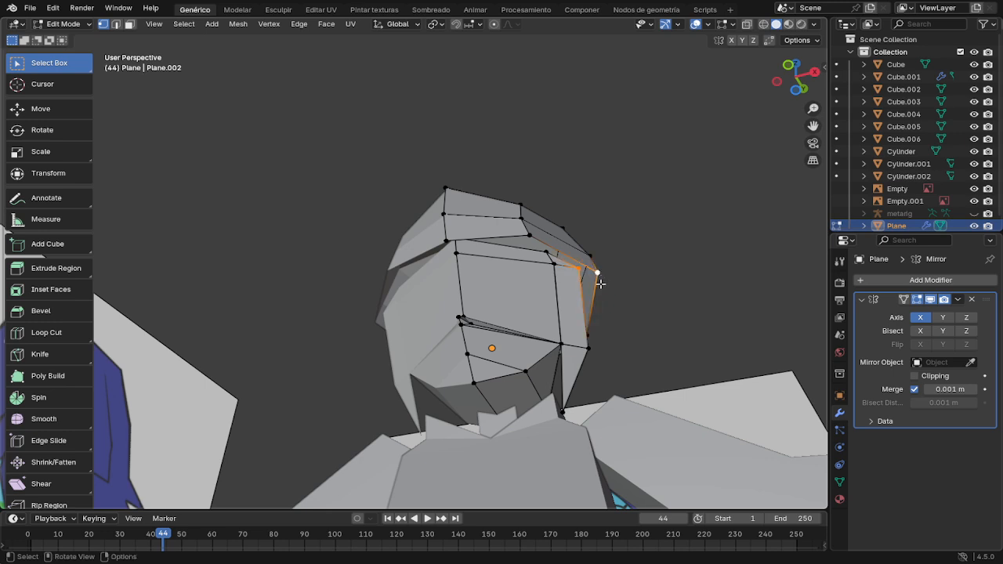
pyautogui.press('m')
pyautogui.click(595, 299)
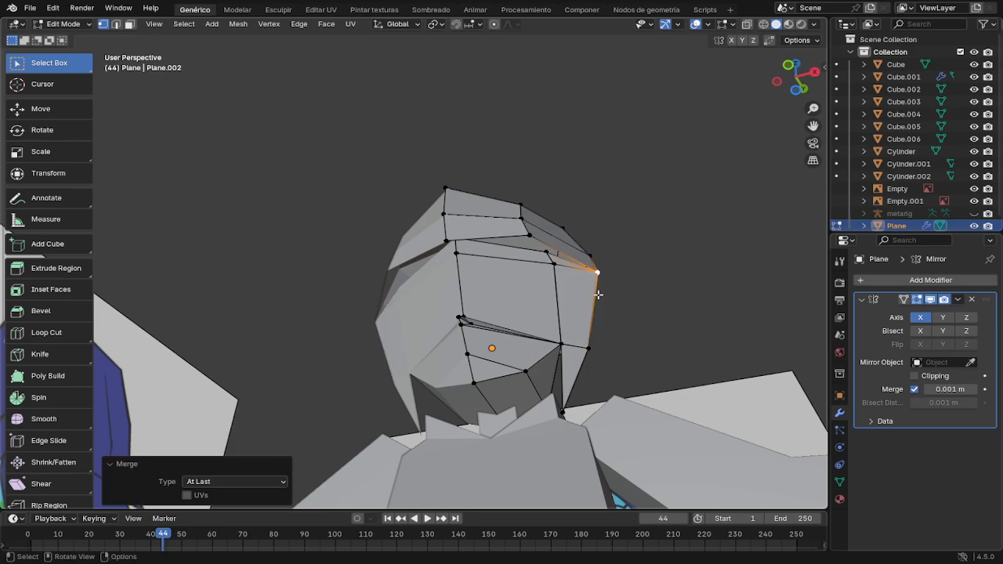
# Step: Undo the merge with the cap rim and the backward move of the strip's outer edge
pyautogui.moveTo(619, 275)
pyautogui.mouseDown(button='middle')
pyautogui.moveTo(413, 306)
pyautogui.moveTo(627, 296)
pyautogui.moveTo(626, 279)
pyautogui.mouseUp(button='middle')
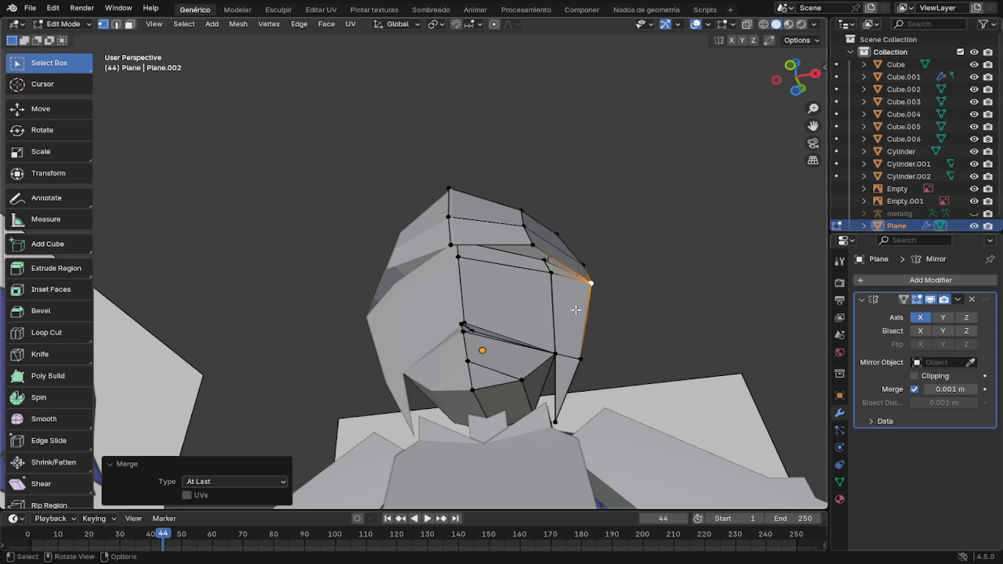
pyautogui.hotkey('ctrl', 'z')
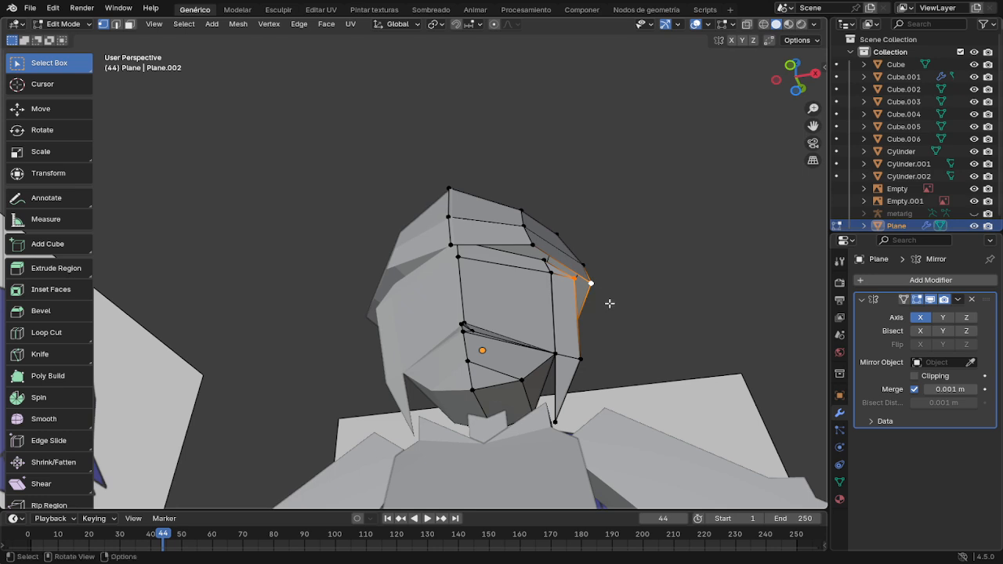
pyautogui.hotkey('ctrl', 'z')
pyautogui.hotkey('ctrl', 'z')
pyautogui.hotkey('ctrl', 'z')
pyautogui.hotkey('ctrl', 'z')
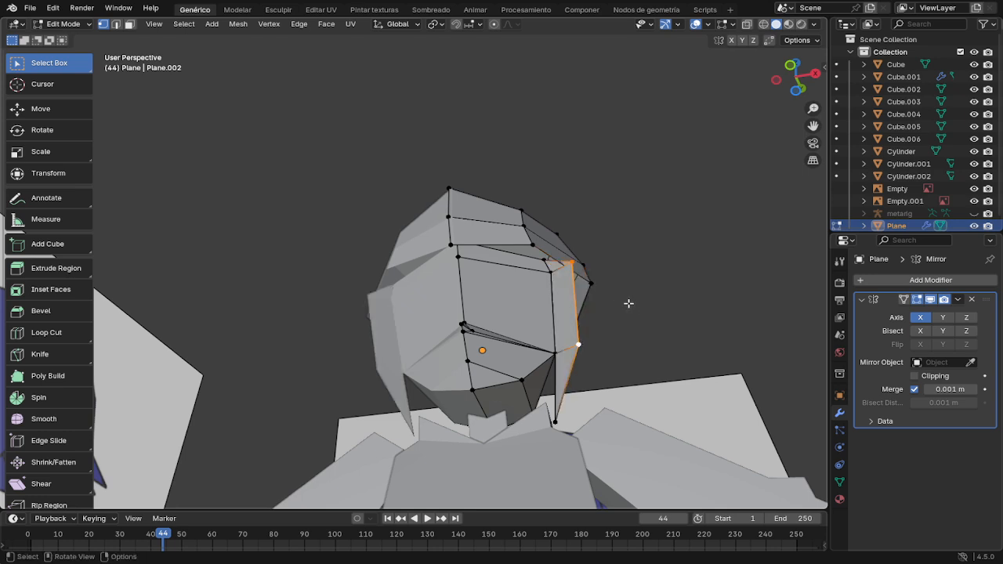
# Step: Move the hair cap's front-corner rim vertex about 0.046 m backward and the vertex above it about 0.036 m backward
pyautogui.moveTo(638, 287); pyautogui.dragTo(531, 312, button='middle')
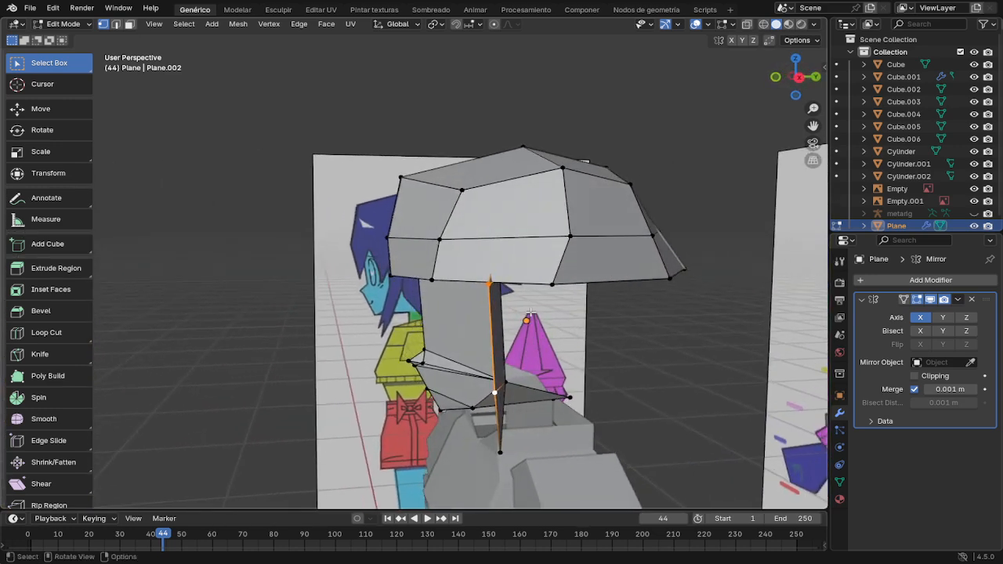
pyautogui.click(433, 279)
pyautogui.press('g')
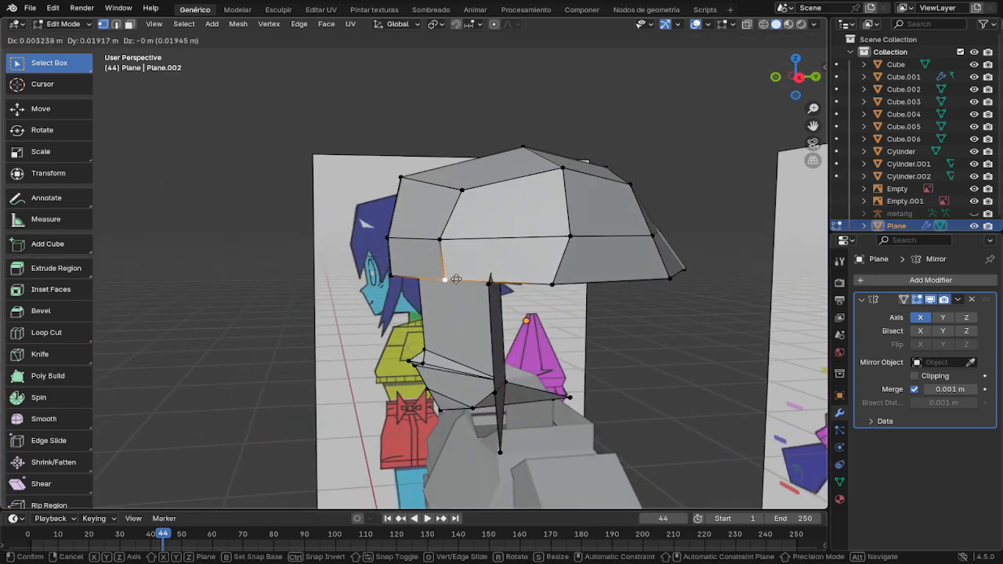
pyautogui.click(472, 279)
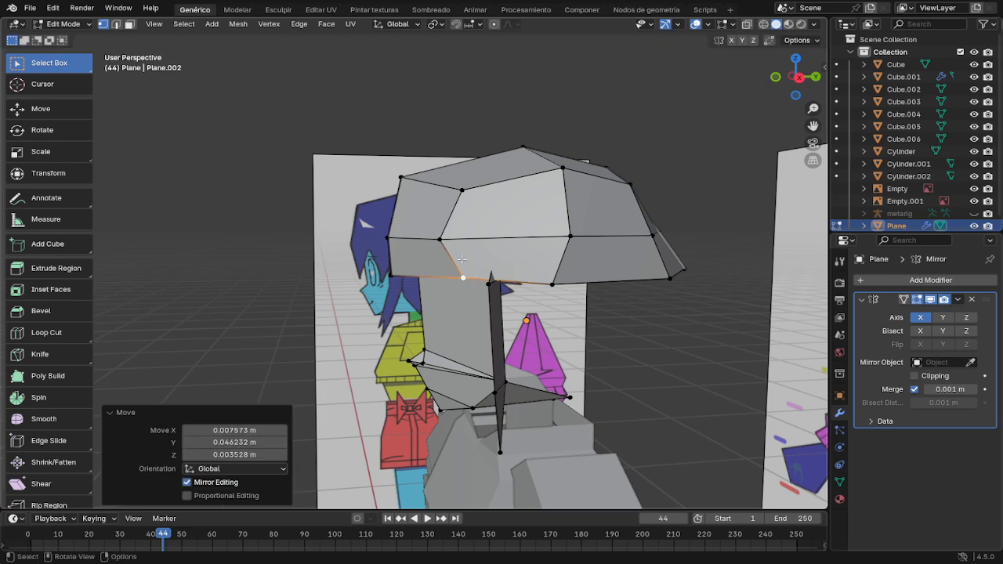
pyautogui.click(466, 235)
pyautogui.press('g')
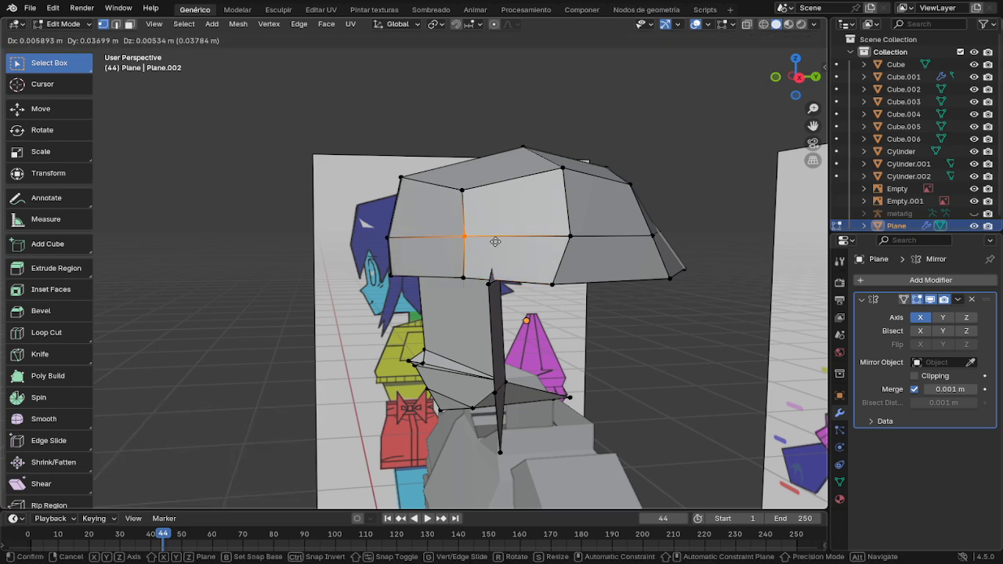
pyautogui.click(496, 241)
# Step: Move the cap's front-corner rim vertex about 0.03 m outward and 0.01 m down from the front
pyautogui.moveTo(496, 241); pyautogui.dragTo(624, 264, button='middle')
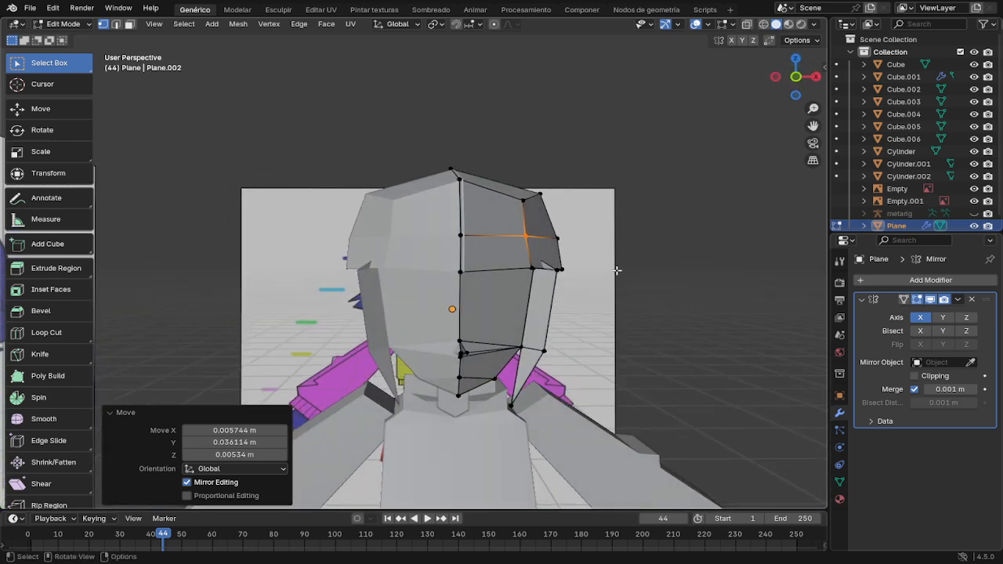
pyautogui.click(533, 268)
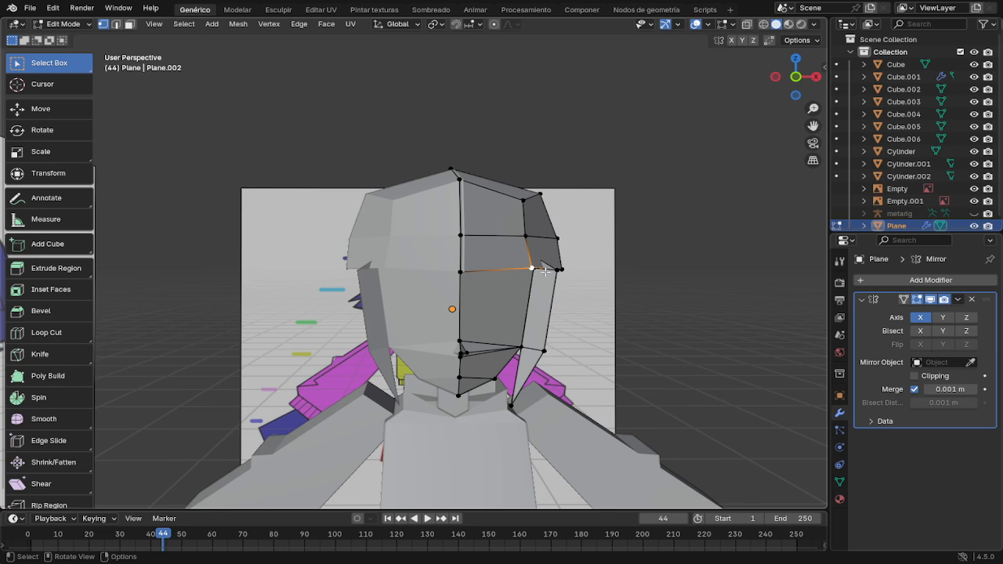
pyautogui.press('g')
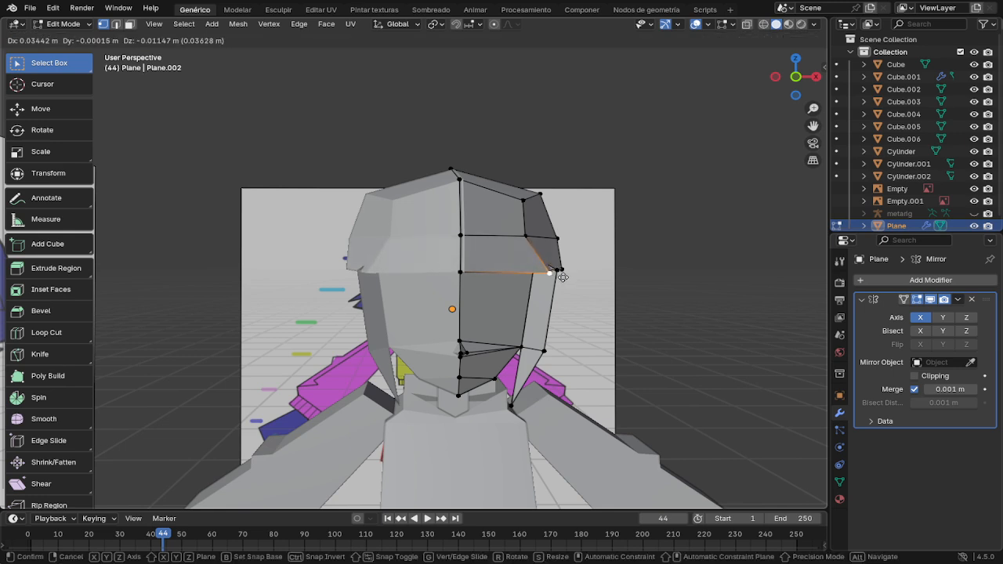
pyautogui.click(561, 277)
# Step: Move the hair cap's middle-row front-corner vertex about 0.038 m outward and the upper front-corner vertex about 0.022 m inward
pyautogui.click(525, 234)
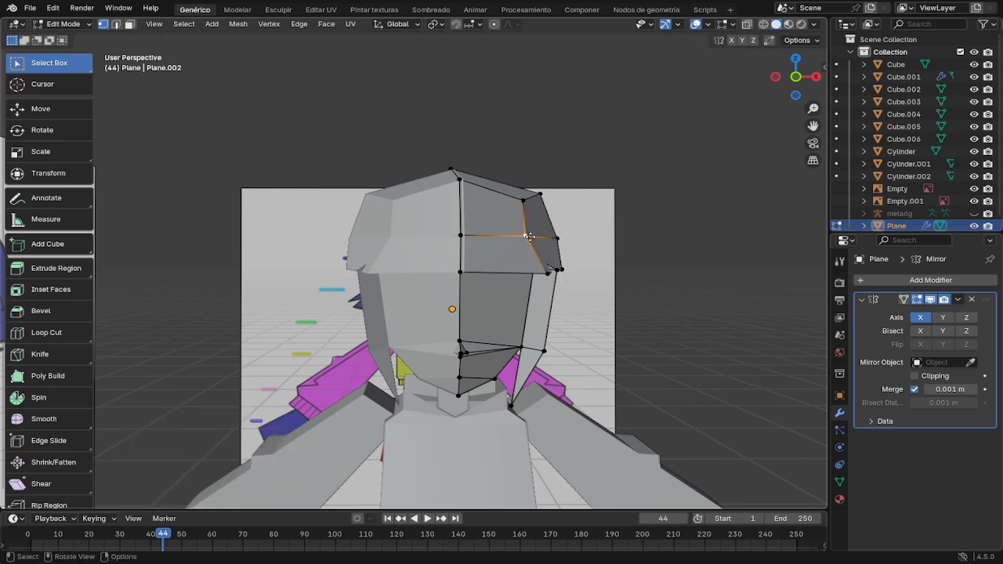
pyautogui.press('g')
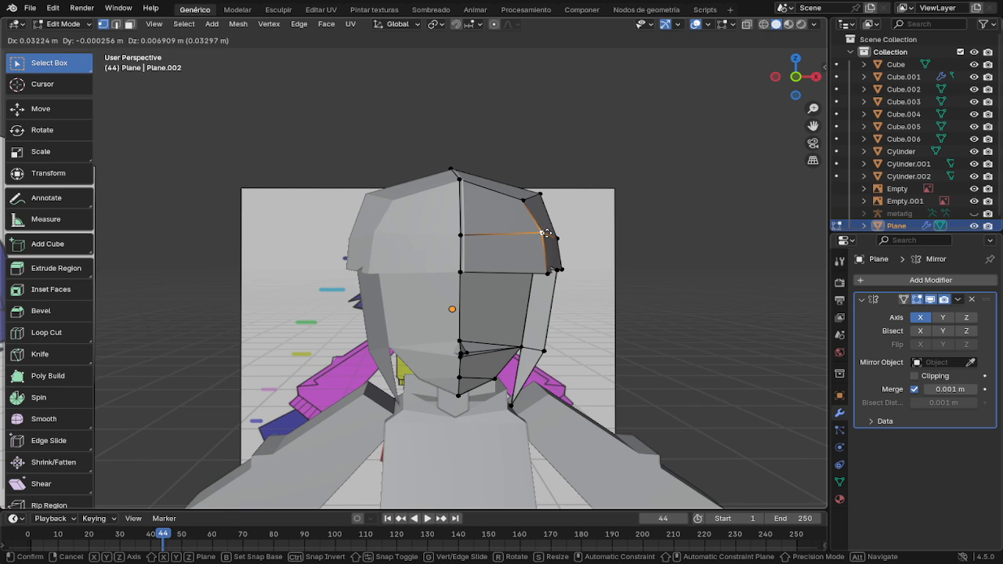
pyautogui.click(549, 235)
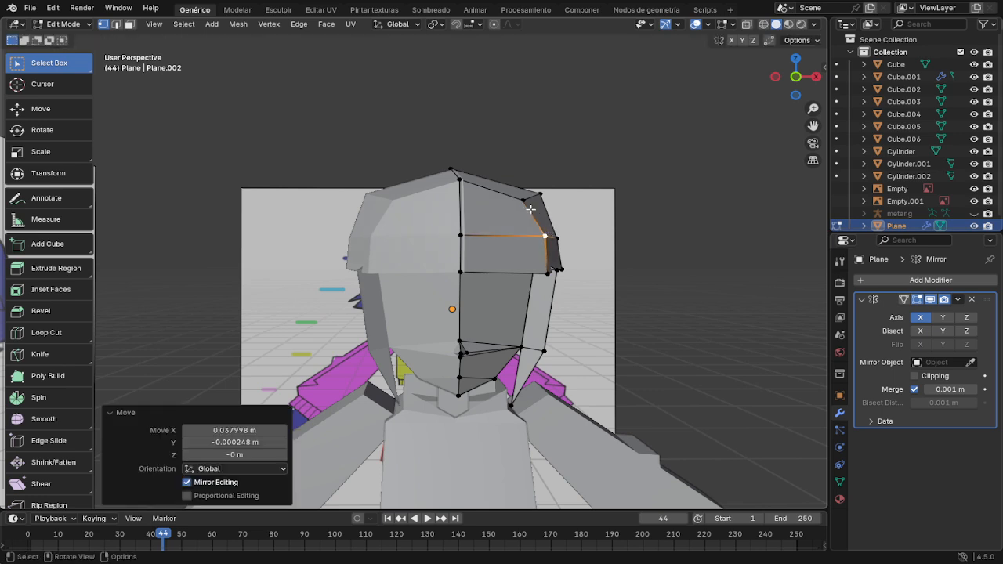
pyautogui.click(523, 199)
pyautogui.press('g')
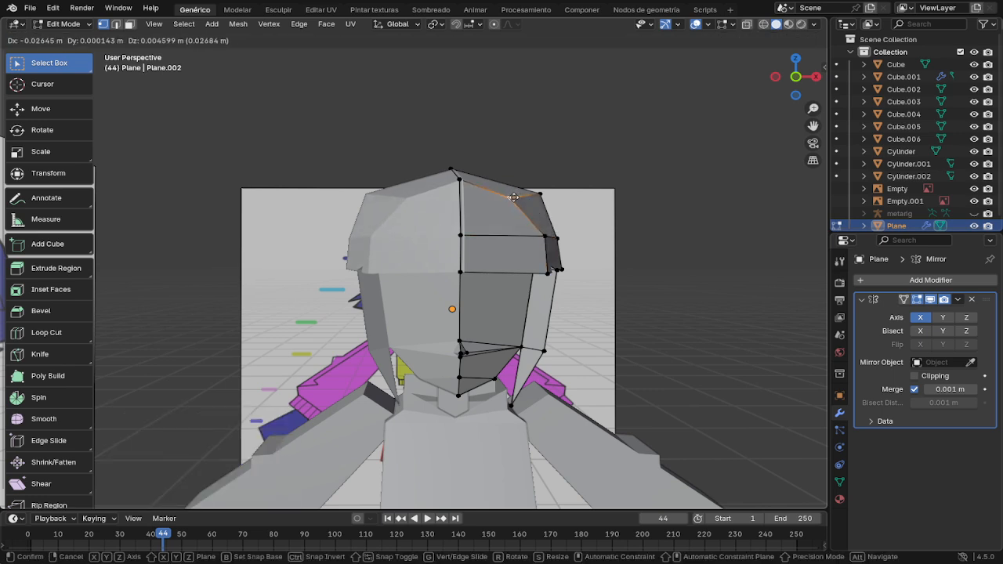
pyautogui.click(515, 199)
# Step: Move the cap's upper front-corner vertex about 0.013 m backward and 0.009 m up
pyautogui.moveTo(571, 228); pyautogui.dragTo(515, 212, button='middle')
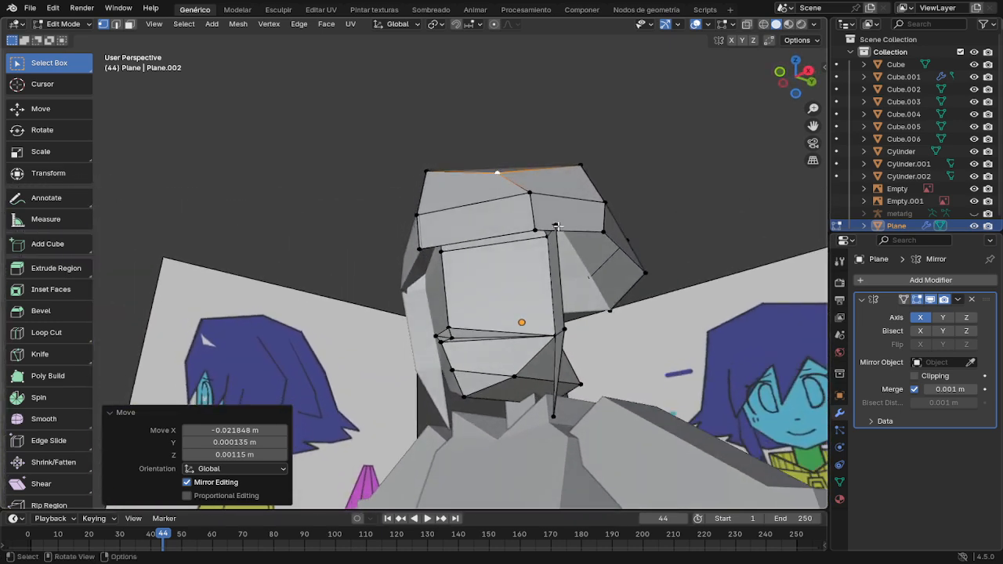
pyautogui.moveTo(587, 216); pyautogui.dragTo(592, 296, button='middle')
pyautogui.press('g')
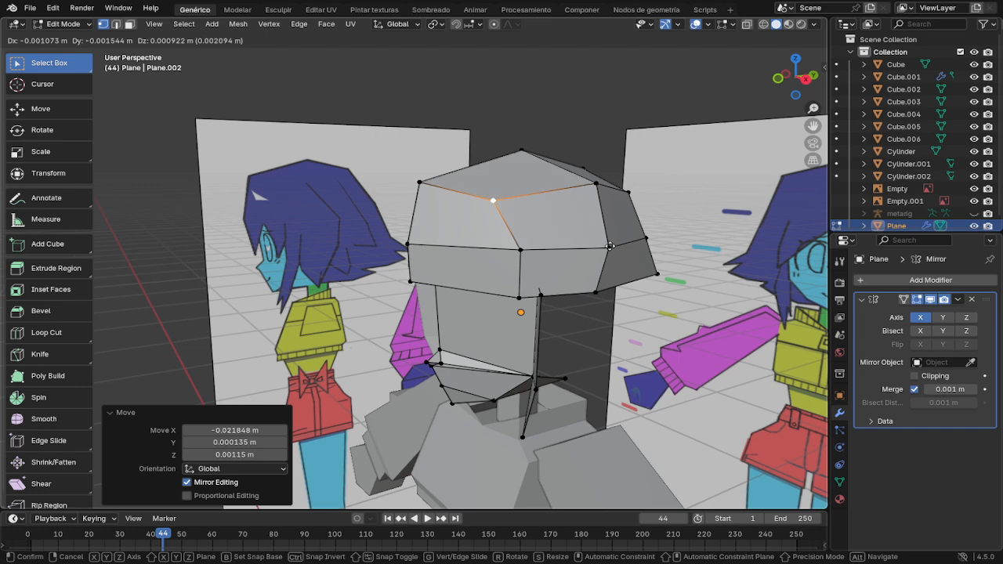
pyautogui.click(620, 242)
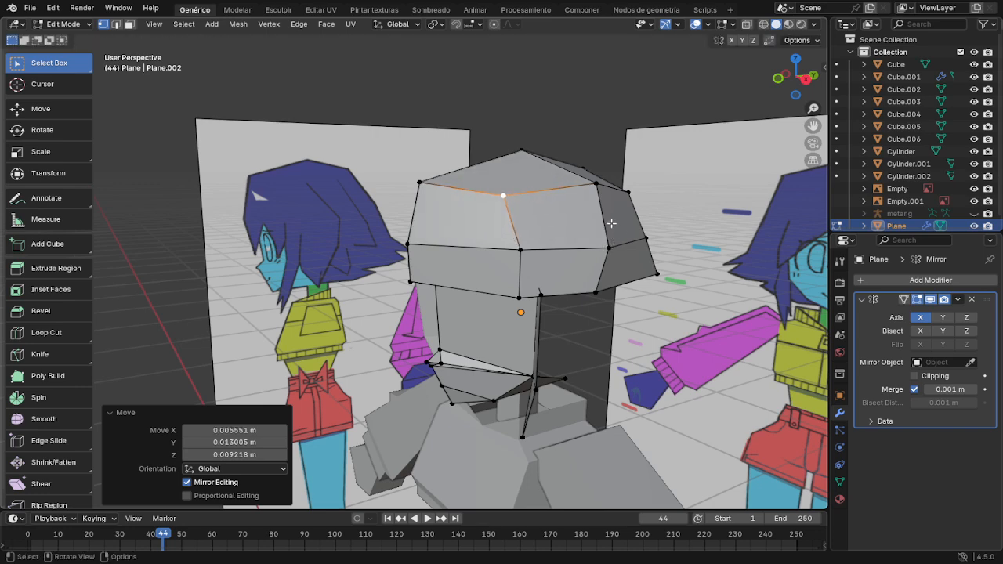
# Step: Move the cap's upper side vertex about 0.017 m forward and the middle-row side vertex below it about 0.026 m forward
pyautogui.moveTo(610, 224); pyautogui.dragTo(547, 194, button='middle')
pyautogui.click(520, 186)
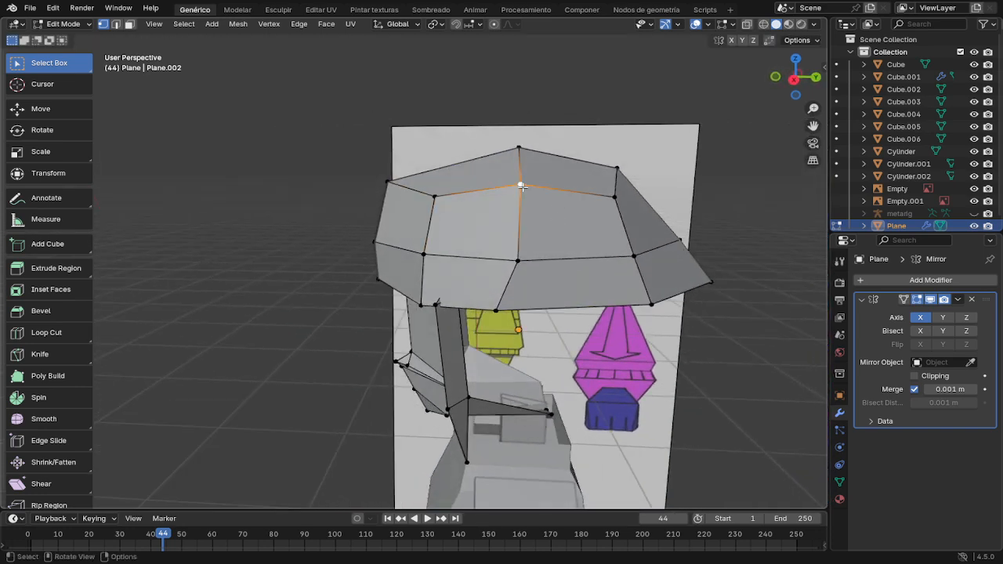
pyautogui.press('g')
pyautogui.click(508, 190)
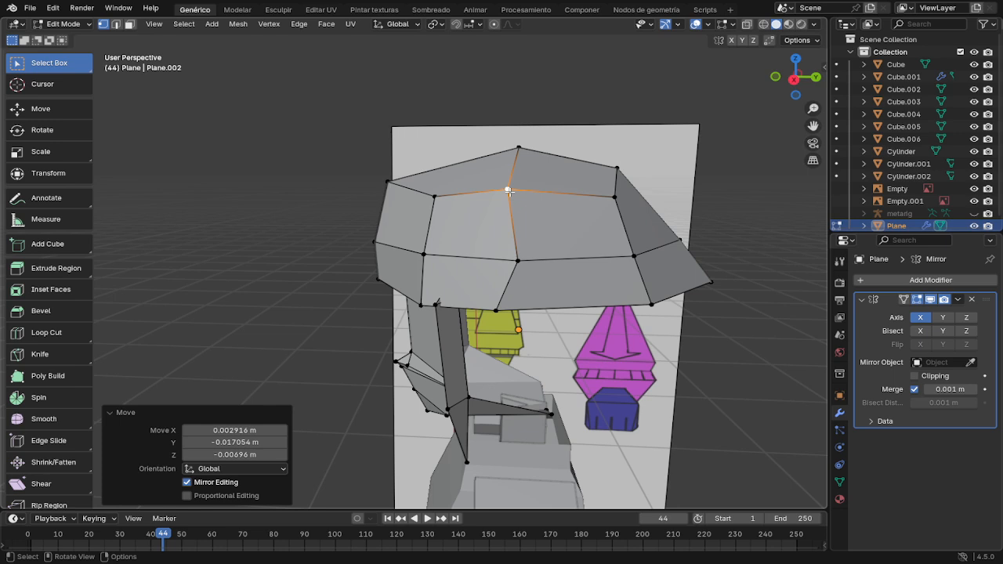
pyautogui.click(522, 257)
pyautogui.press('g')
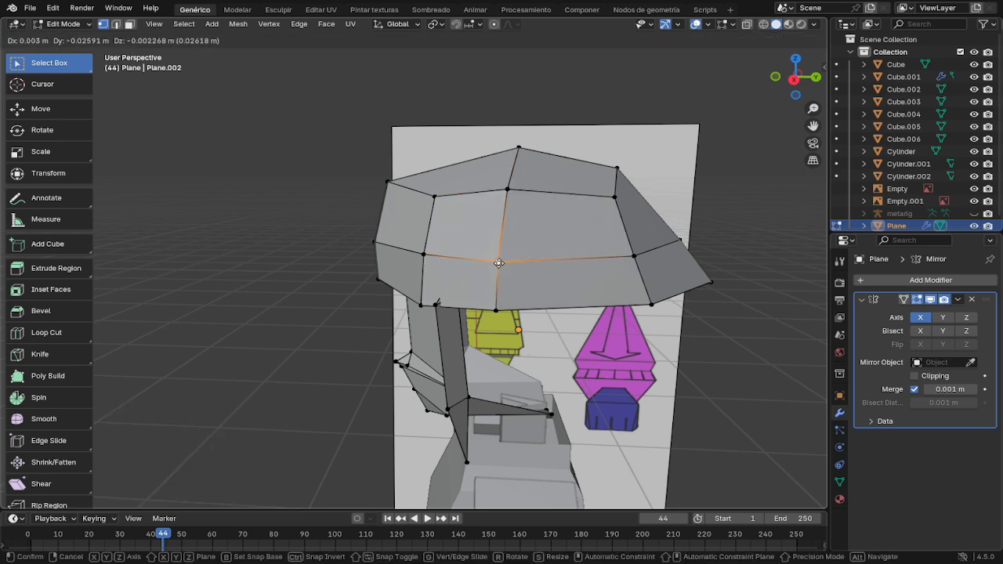
pyautogui.click(500, 264)
# Step: Shift the cap's side rim vertex backward and the middle-row side vertex above it about 0.024 m backward
pyautogui.click(496, 308)
pyautogui.press('g')
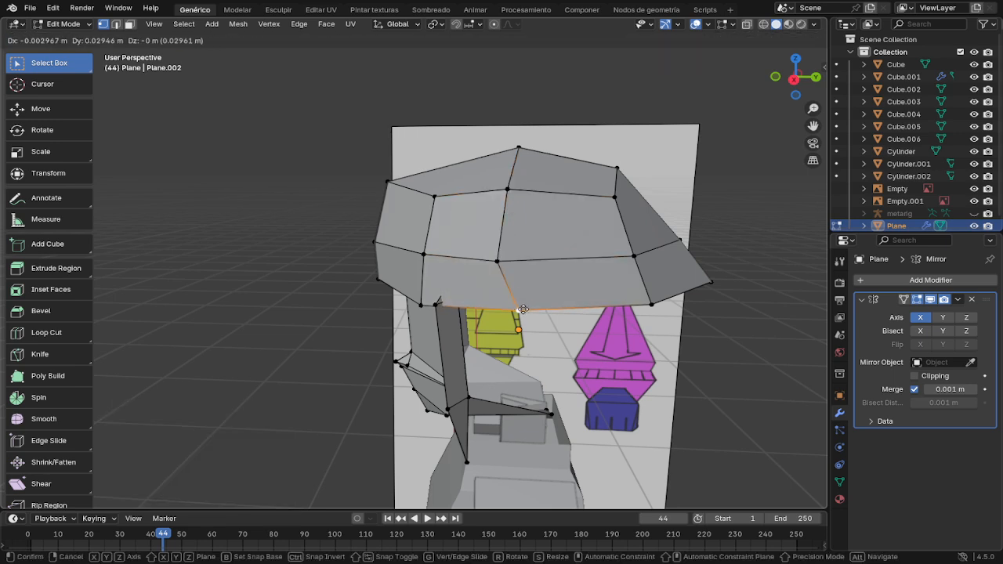
pyautogui.click(516, 308)
pyautogui.click(497, 261)
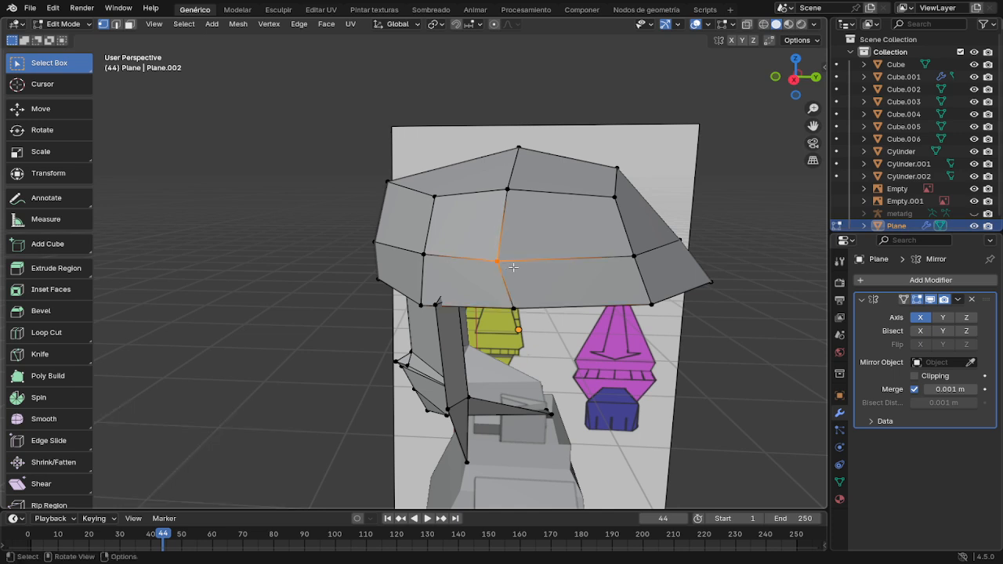
pyautogui.press('g')
pyautogui.click(533, 264)
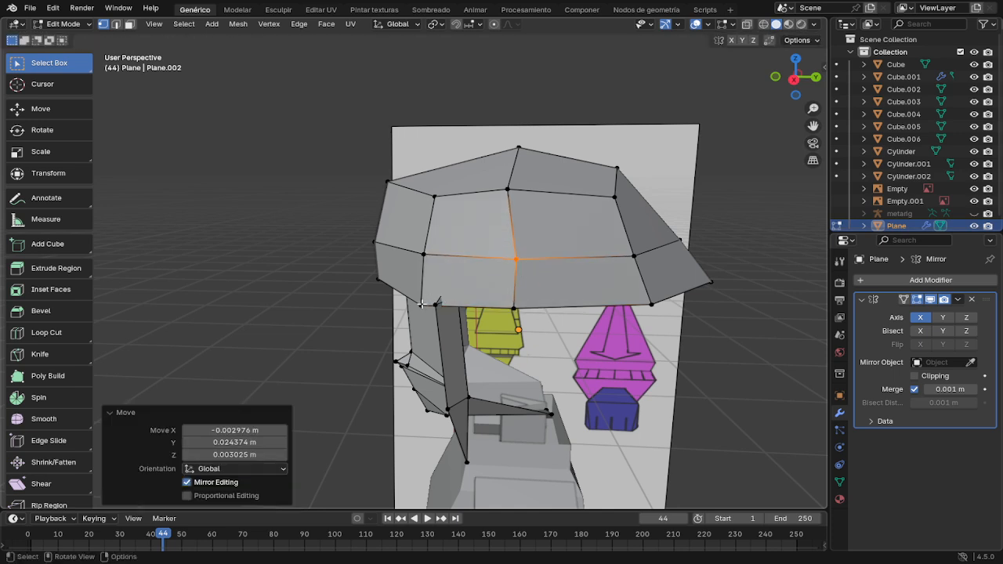
# Step: Move the cap's front-corner rim vertex about 0.018 m backward and the vertex above it about 0.016 m backward and 0.012 m up
pyautogui.click(421, 304)
pyautogui.press('g')
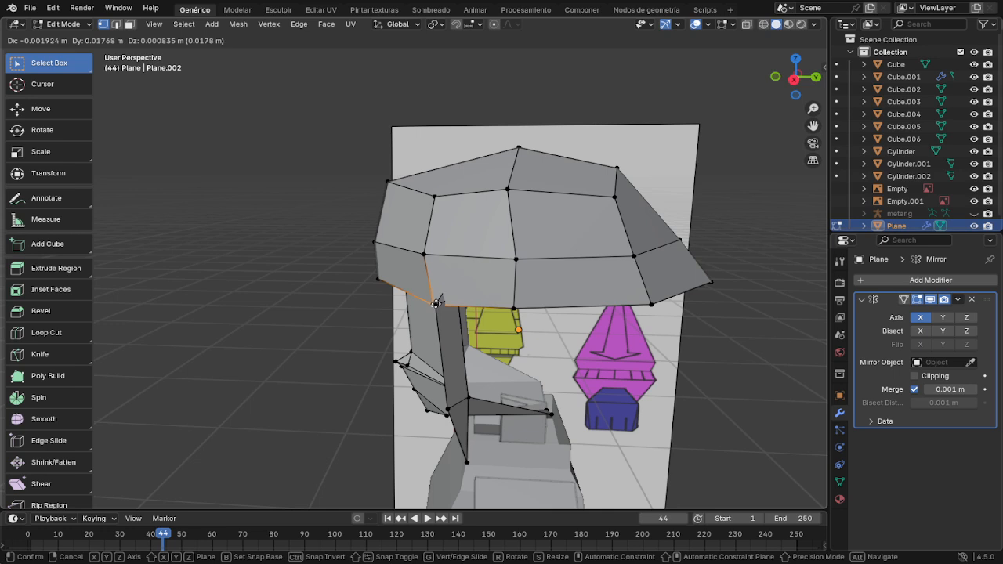
pyautogui.click(436, 304)
pyautogui.click(413, 237)
pyautogui.press('g')
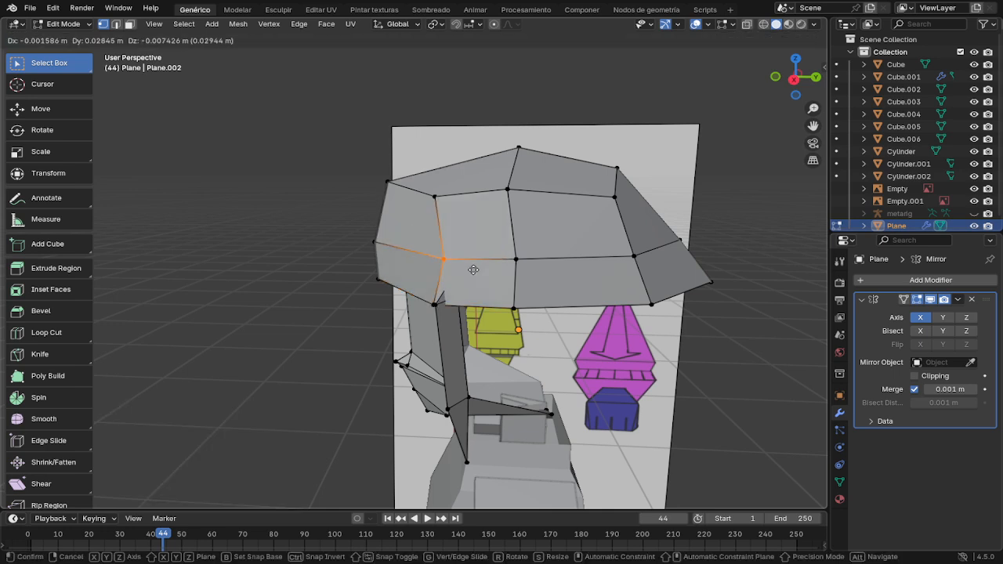
pyautogui.click(464, 258)
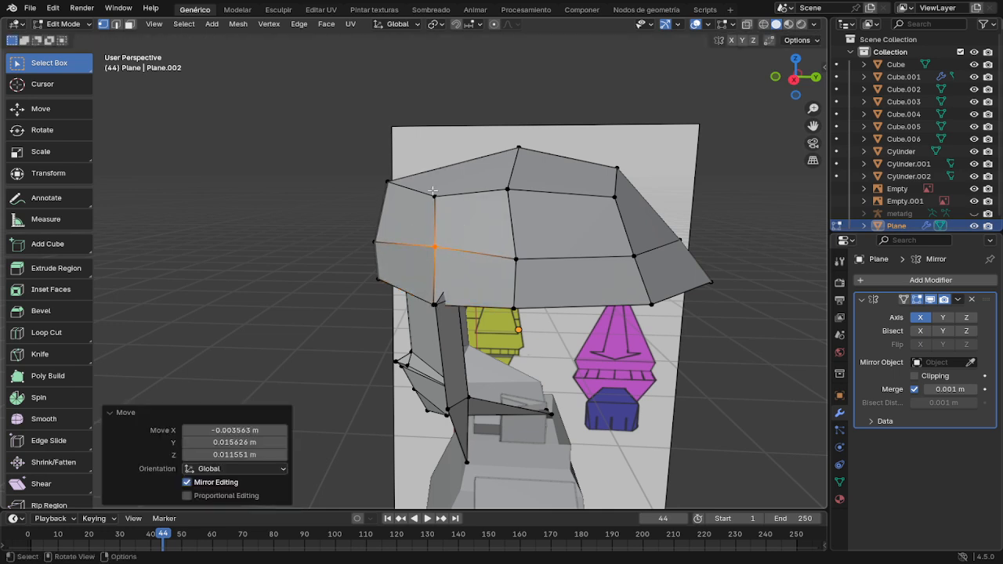
# Step: Move the cap's upper front-corner vertex about 0.014 m backward and the upper side vertex about 0.03 m backward
pyautogui.click(434, 195)
pyautogui.press('g')
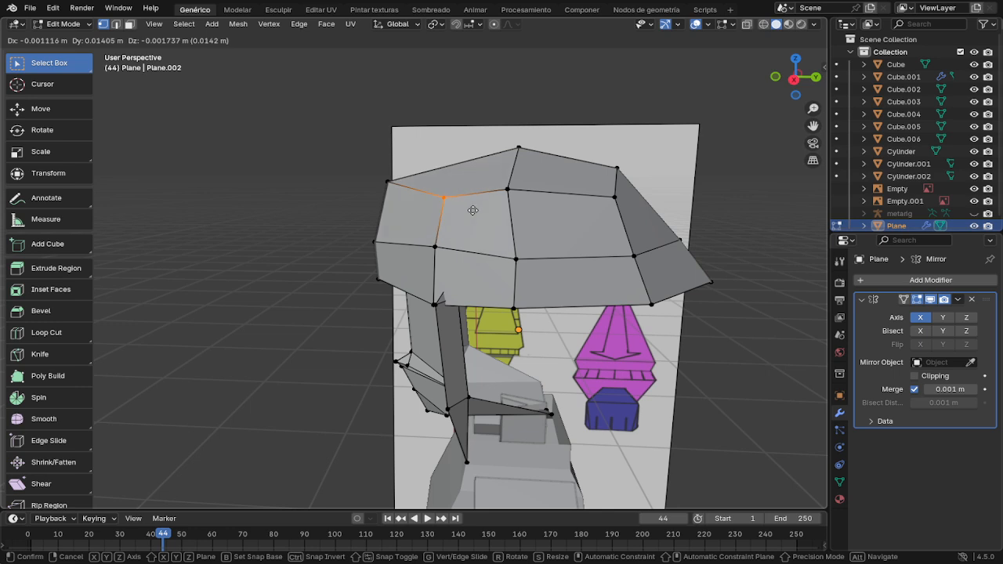
pyautogui.click(474, 210)
pyautogui.click(509, 190)
pyautogui.press('g')
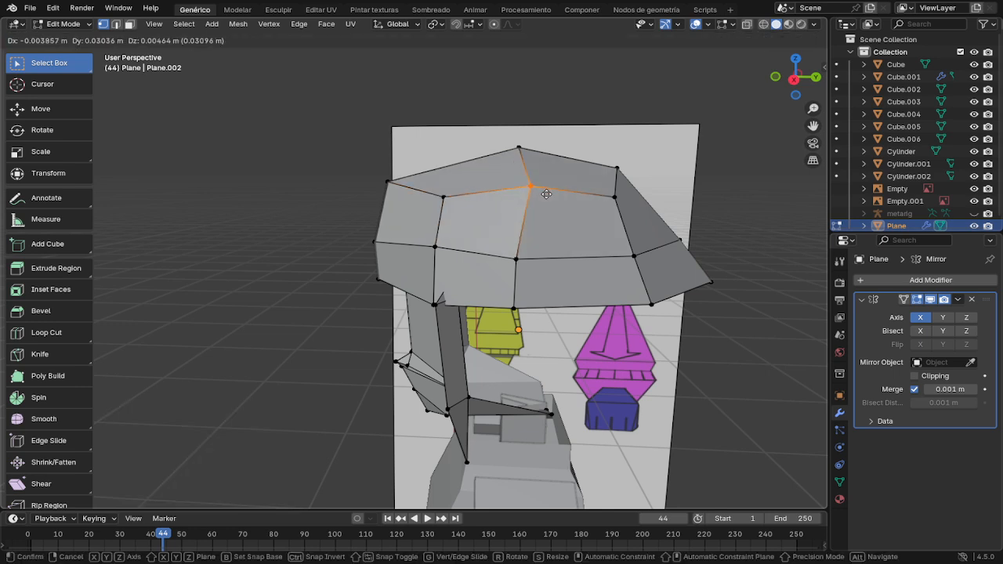
pyautogui.click(545, 196)
# Step: Move the cap's middle-row side vertex backward in line with the upper one, and the side rim vertex about 0.03 m backward
pyautogui.click(518, 258)
pyautogui.press('g')
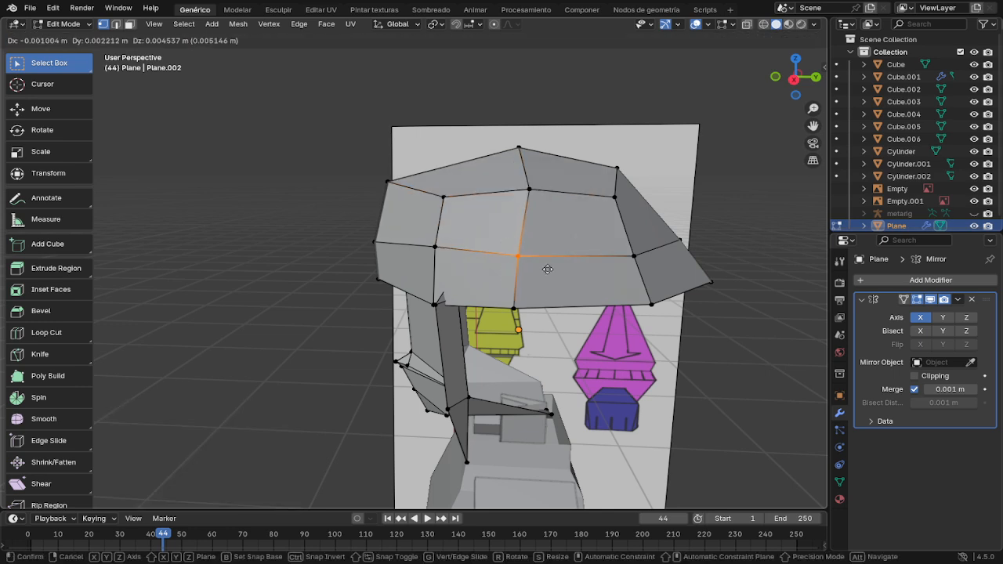
pyautogui.click(562, 270)
pyautogui.click(513, 308)
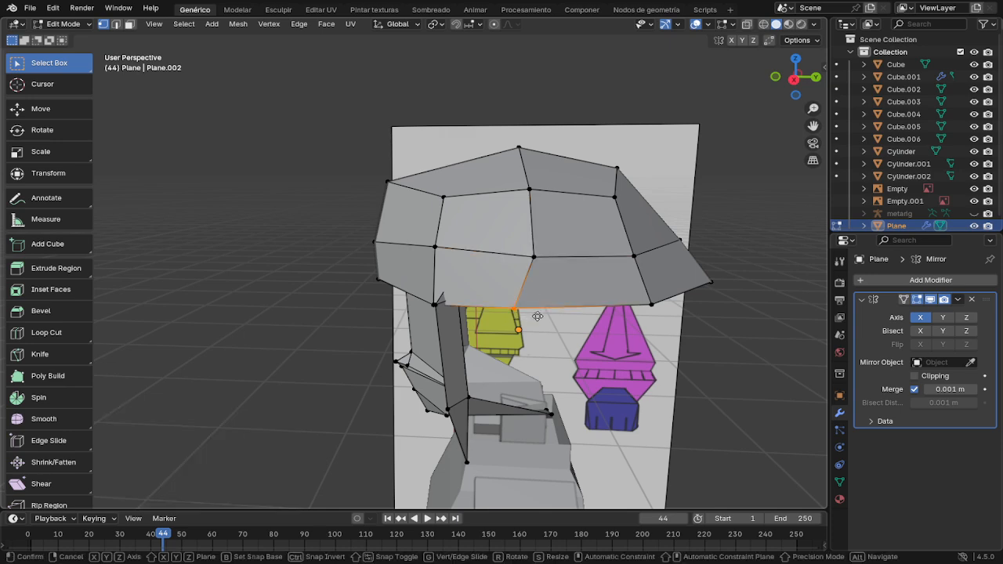
pyautogui.press('g')
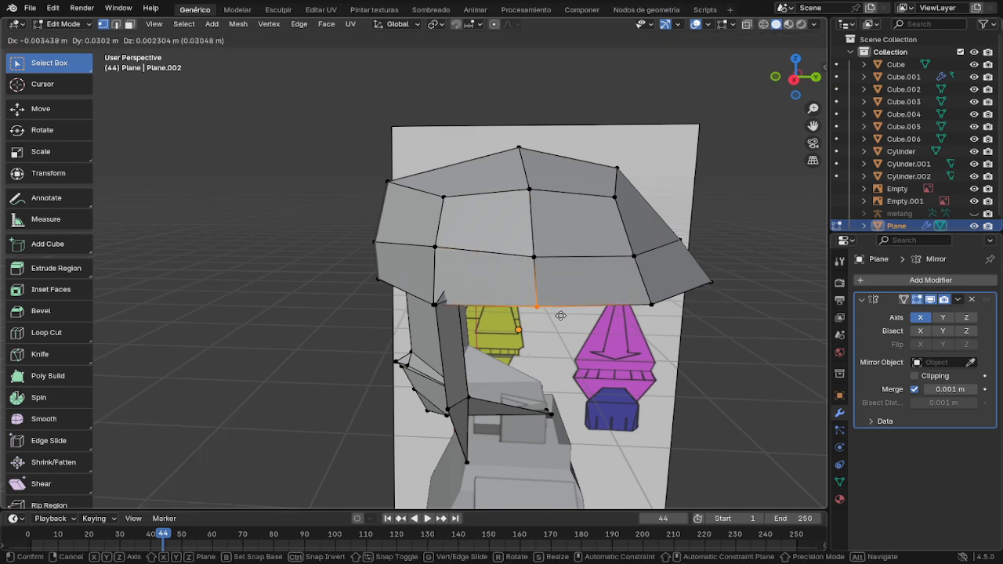
pyautogui.click(562, 315)
# Step: From the front, raise the cap's upper side vertex about 0.006 m to the reference outline and move the upper front-corner vertex about 0.022 m outward
pyautogui.moveTo(558, 312); pyautogui.dragTo(646, 293, button='middle')
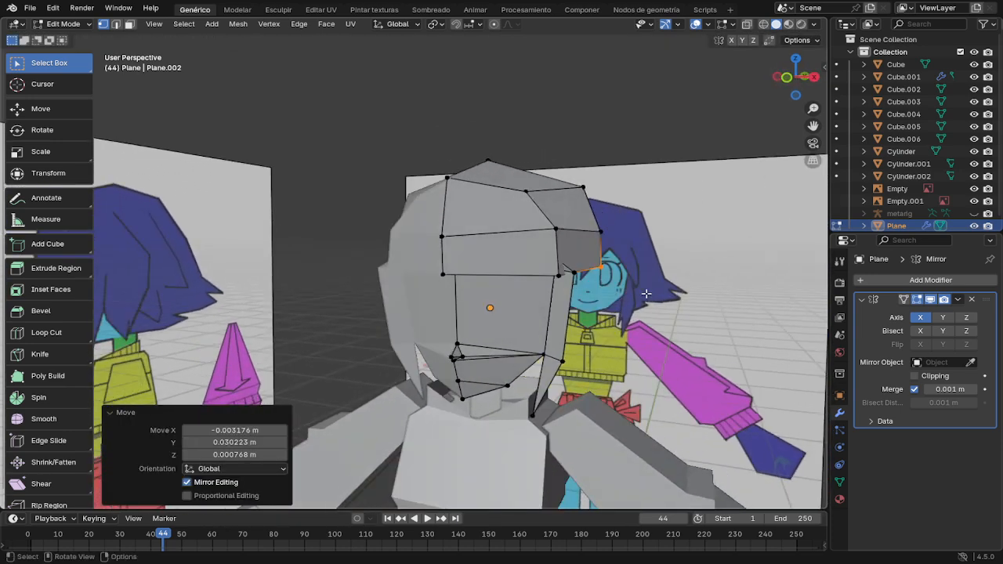
pyautogui.press('KP_1')
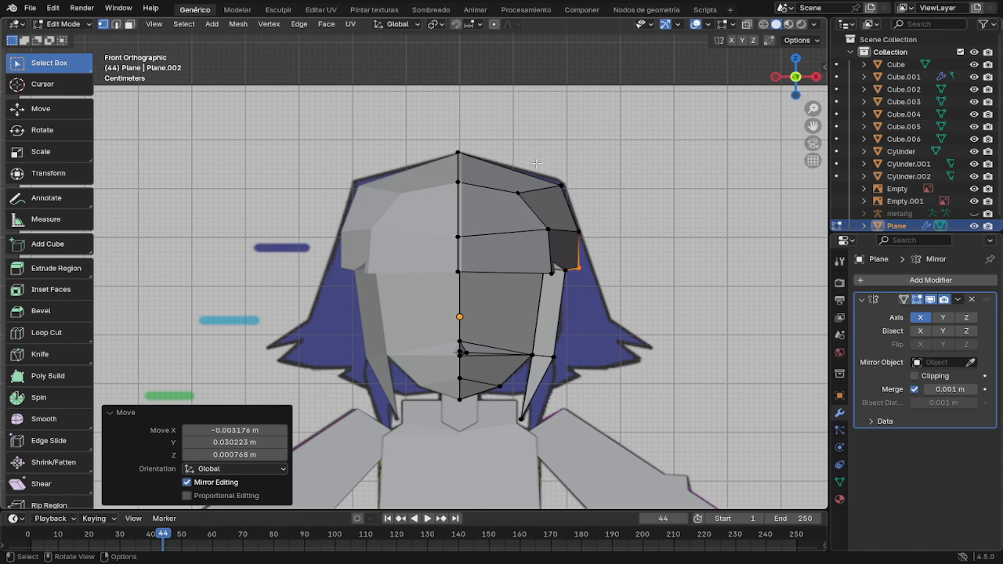
pyautogui.click(560, 185)
pyautogui.press('g')
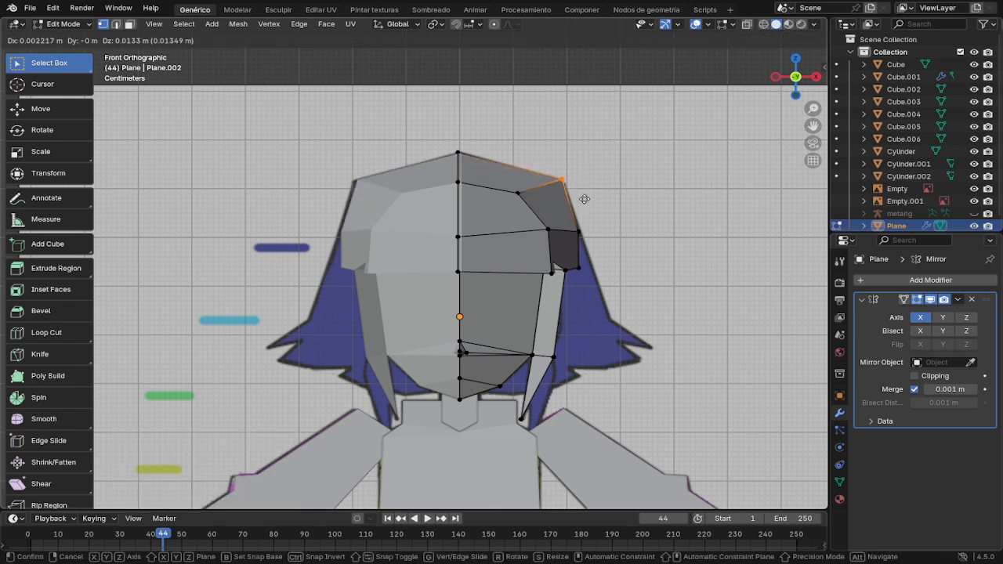
pyautogui.click(581, 203)
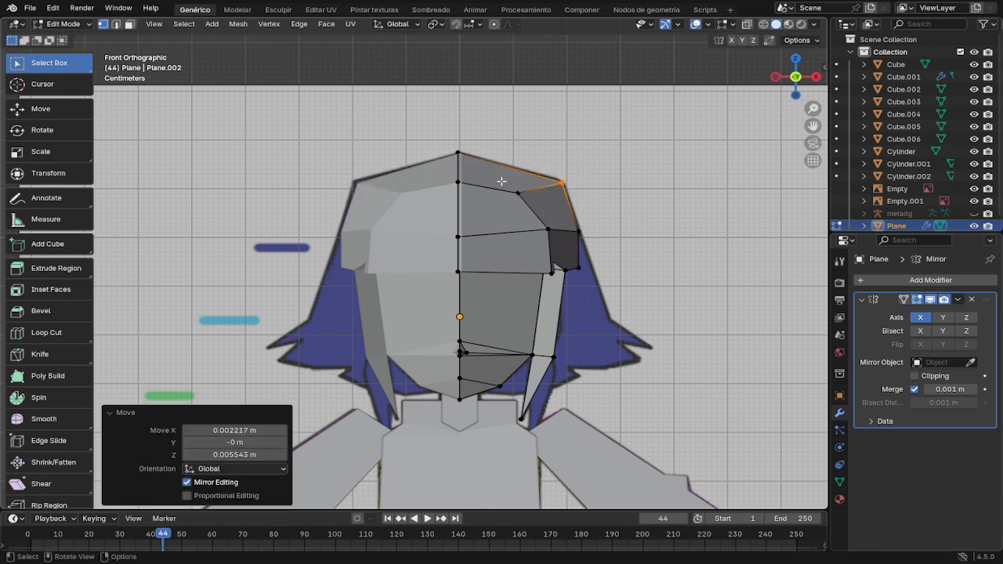
pyautogui.press('g')
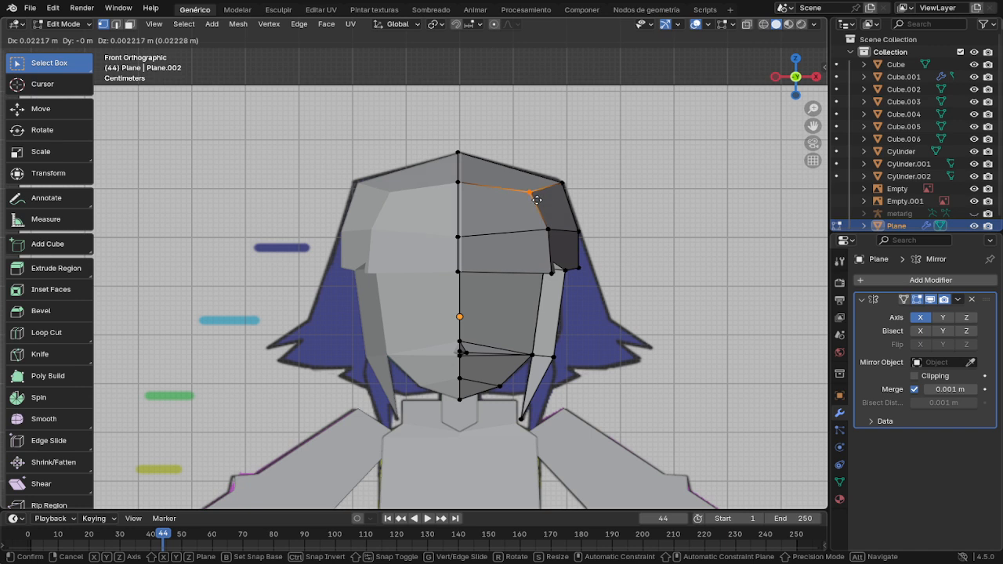
pyautogui.click(536, 200)
# Step: Lower the cap's middle-row front-corner vertex about 0.01 m and move the front-corner rim vertex about 0.013 m outward and 0.006 m down
pyautogui.click(548, 233)
pyautogui.press('g')
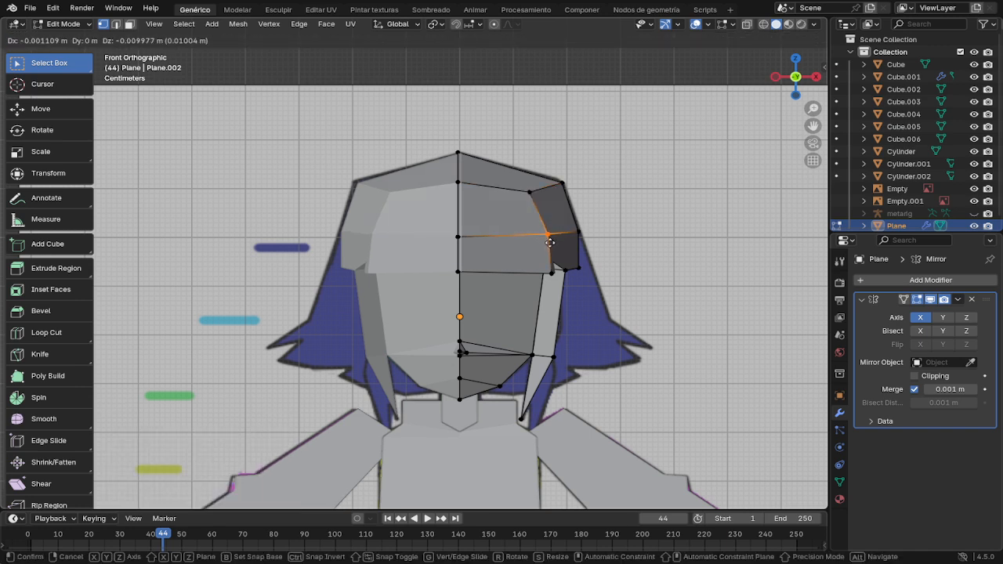
pyautogui.click(550, 243)
pyautogui.press('g')
pyautogui.click(538, 260)
pyautogui.click(551, 271)
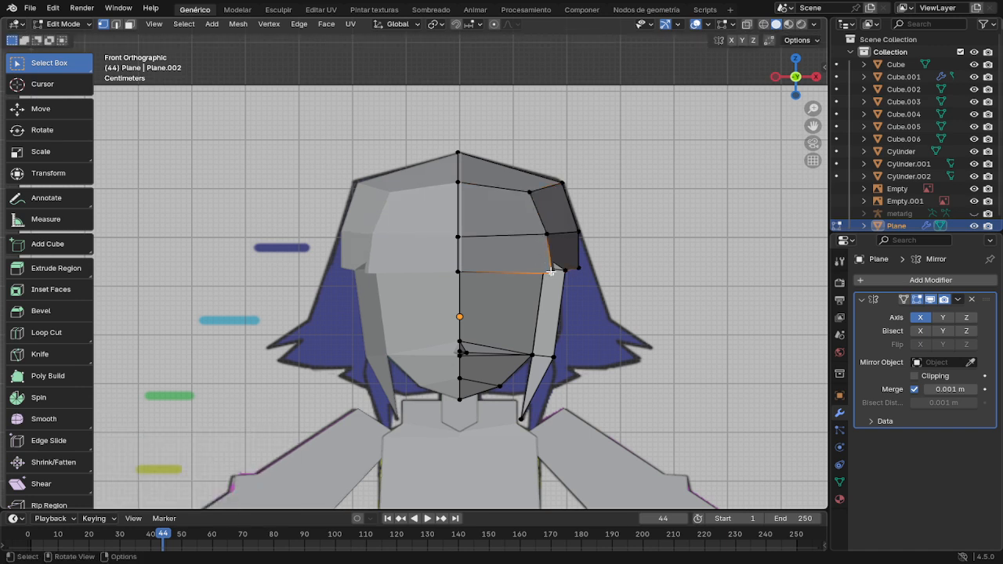
pyautogui.press('g')
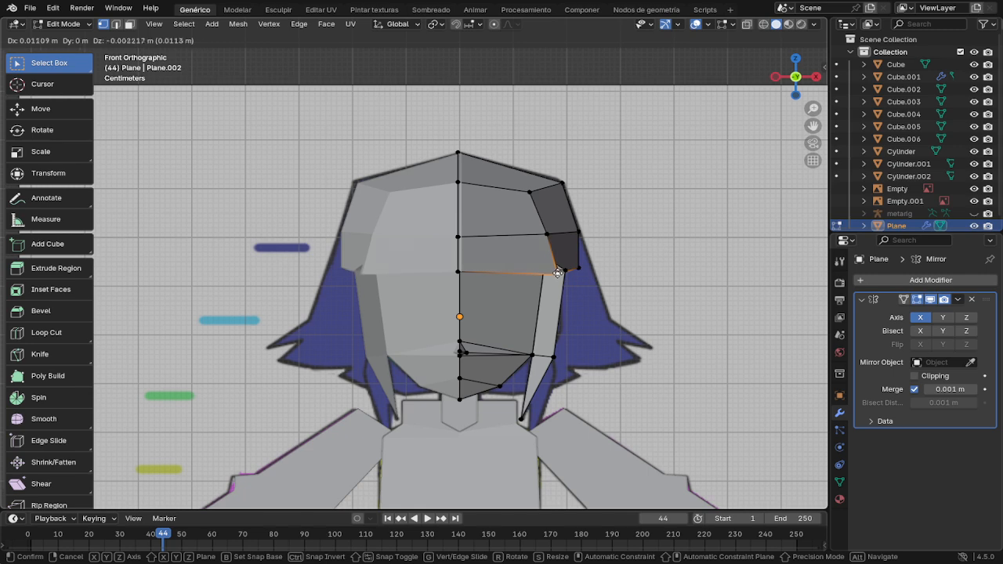
pyautogui.click(559, 272)
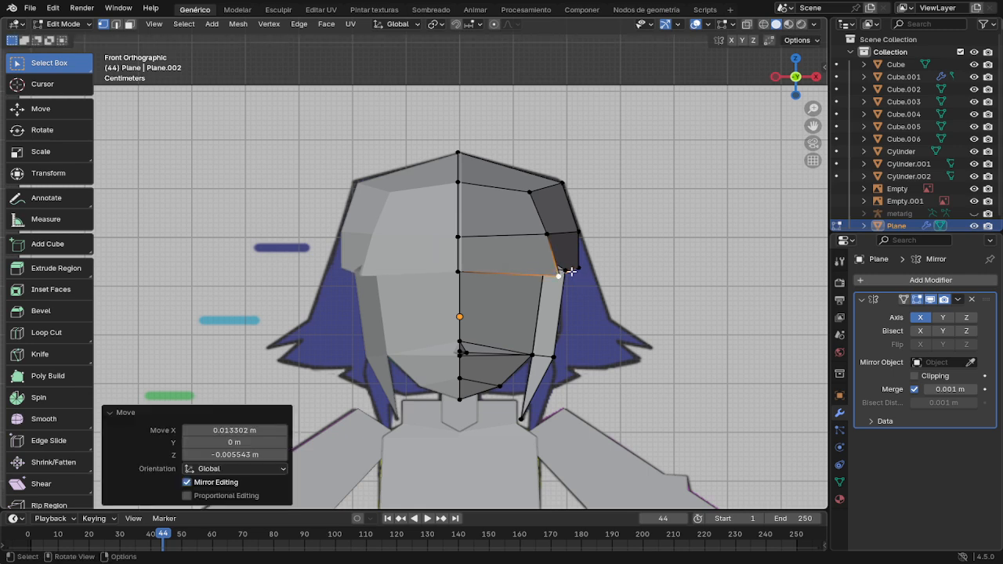
# Step: Move the two upper vertices of the hair strip's outer edge about 0.015 m forward along the Y axis
pyautogui.moveTo(590, 282); pyautogui.dragTo(532, 269, button='middle')
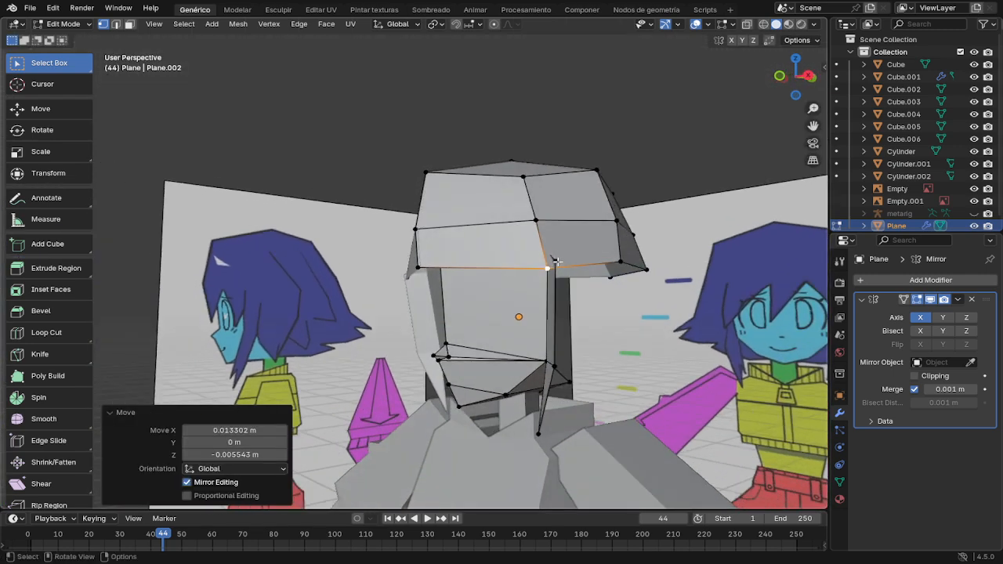
pyautogui.click(555, 261)
pyautogui.keyDown('shift'); pyautogui.click(556, 366); pyautogui.keyUp('shift')
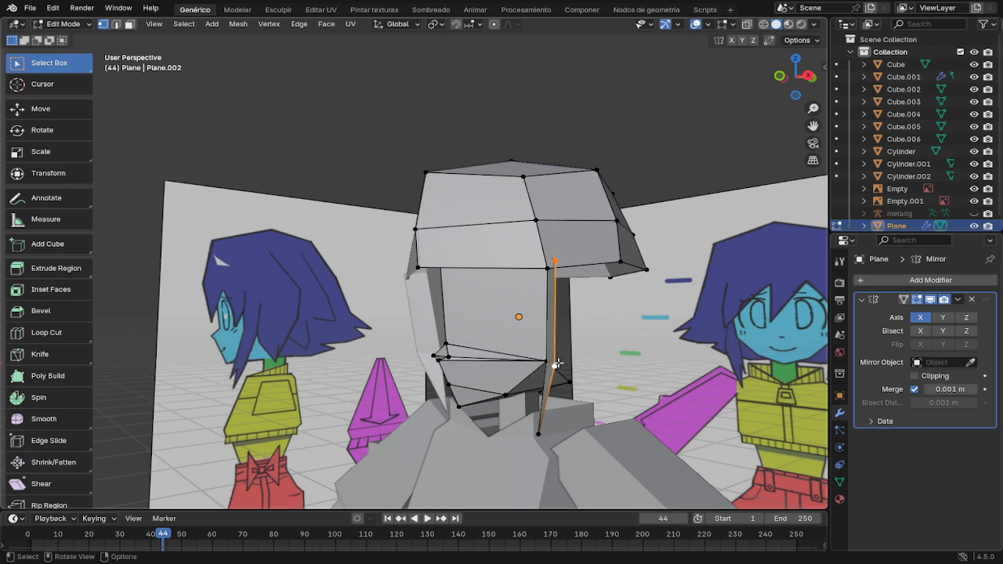
pyautogui.press('g')
pyautogui.press('y')
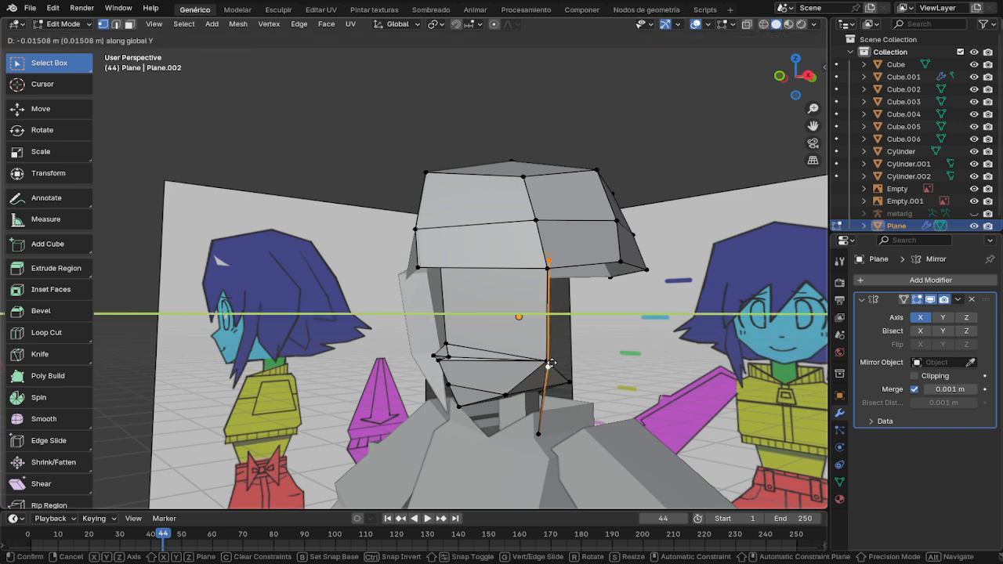
pyautogui.click(554, 357)
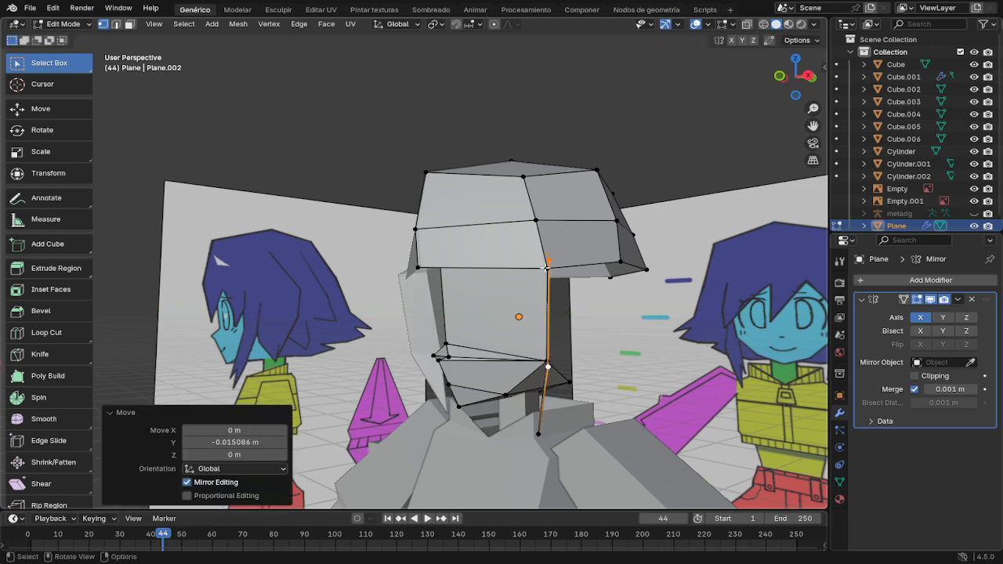
# Step: Raise the cap's front-corner rim vertex about 0.013 m and move it about 0.017 m outward
pyautogui.click(547, 267)
pyautogui.press('g')
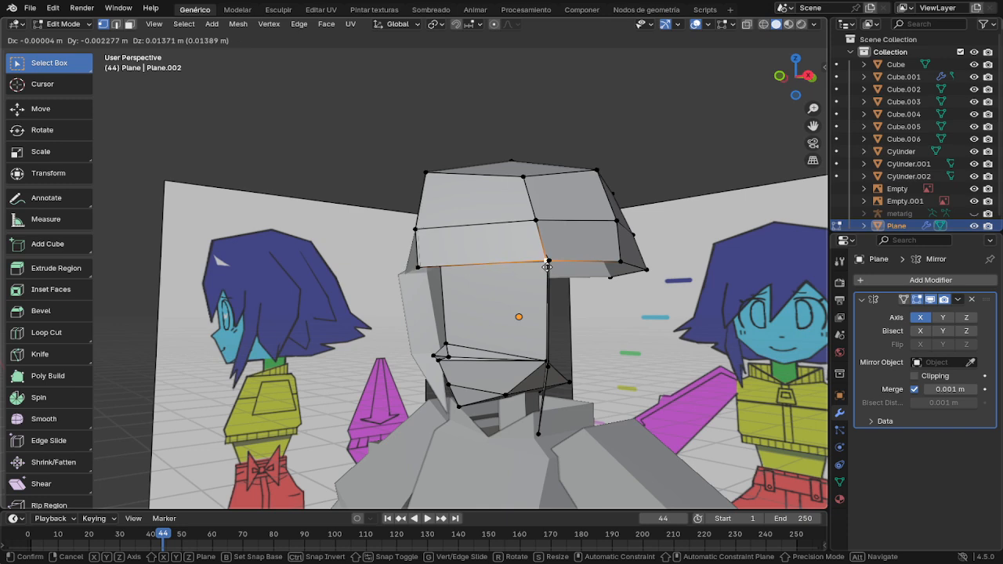
pyautogui.click(548, 266)
pyautogui.moveTo(563, 282); pyautogui.dragTo(596, 276, button='middle')
pyautogui.press('g')
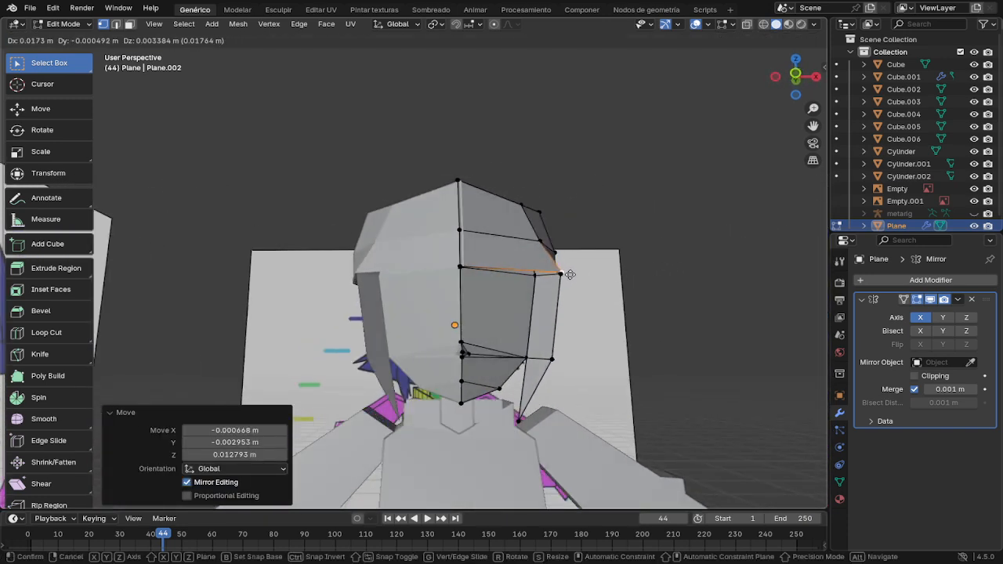
pyautogui.click(569, 273)
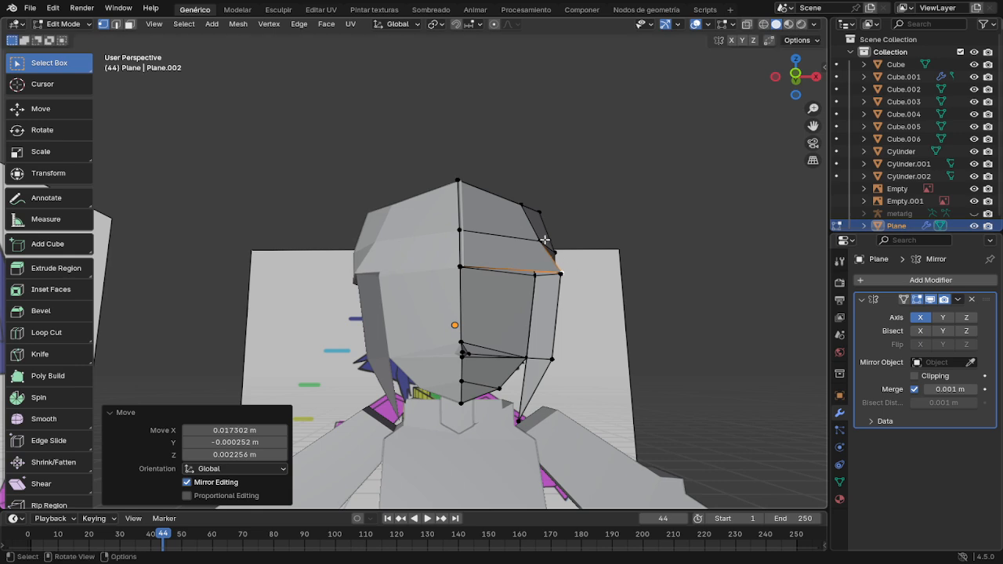
# Step: Move the cap's middle-row and upper front-corner vertices outward to round the side, the upper one by about 0.03 m
pyautogui.click(548, 239)
pyautogui.press('g')
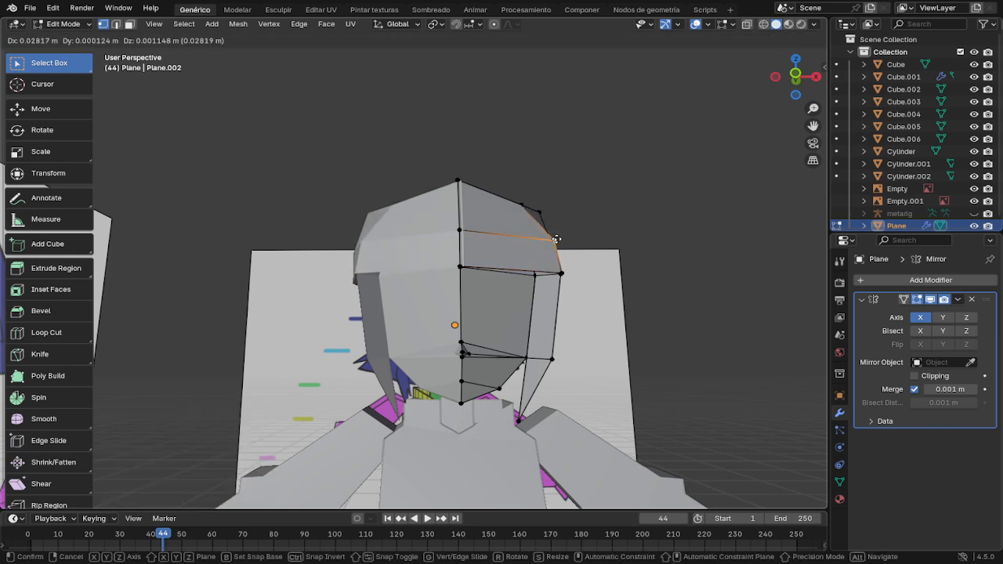
pyautogui.click(552, 232)
pyautogui.click(539, 212)
pyautogui.press('g')
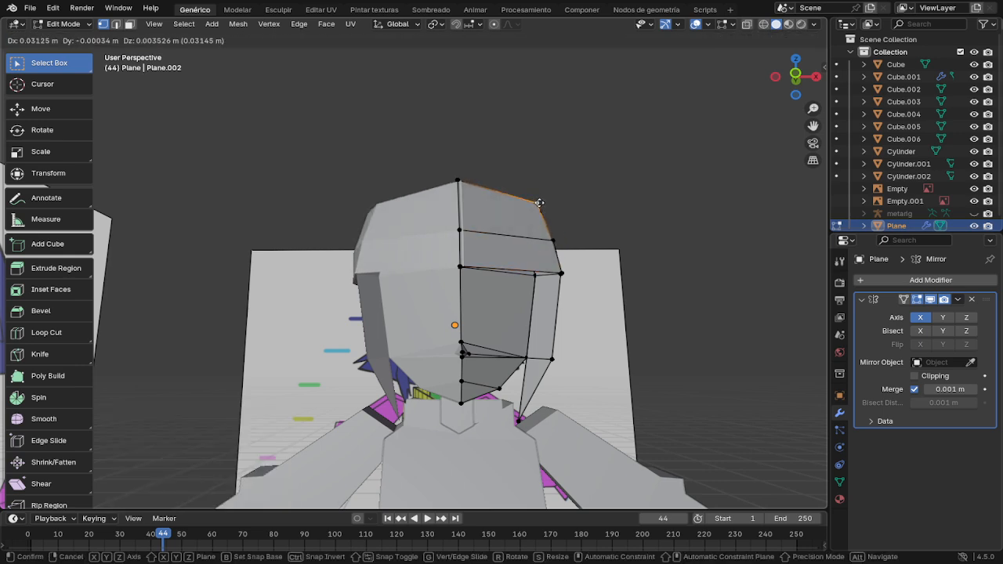
pyautogui.click(538, 206)
# Step: Move the two upper front-corner vertices about 0.018 m inward, 0.021 m forward and 0.009 m up, and the rim vertex about 0.023 m forward
pyautogui.moveTo(538, 206); pyautogui.dragTo(474, 335, button='middle')
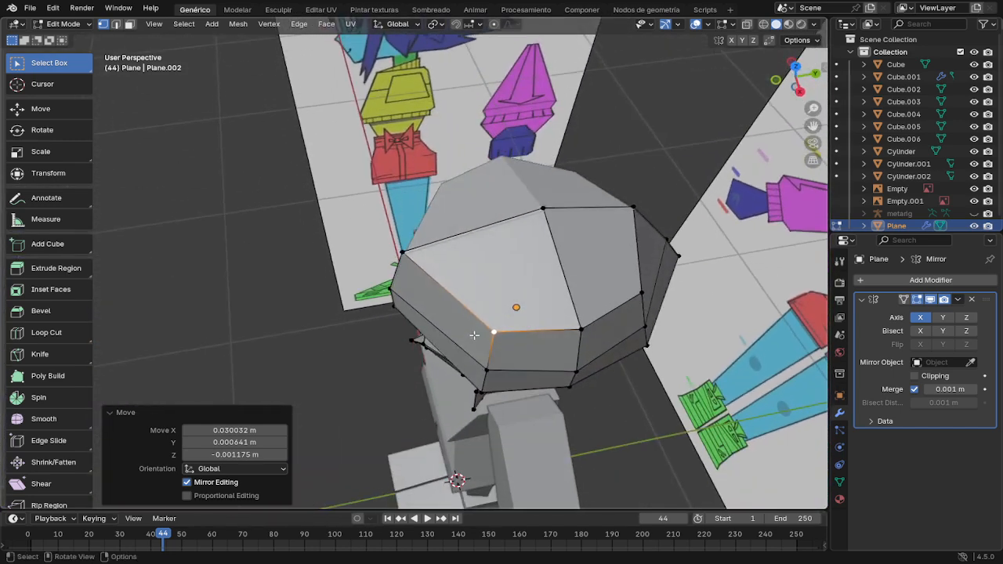
pyautogui.click(488, 369)
pyautogui.press('g')
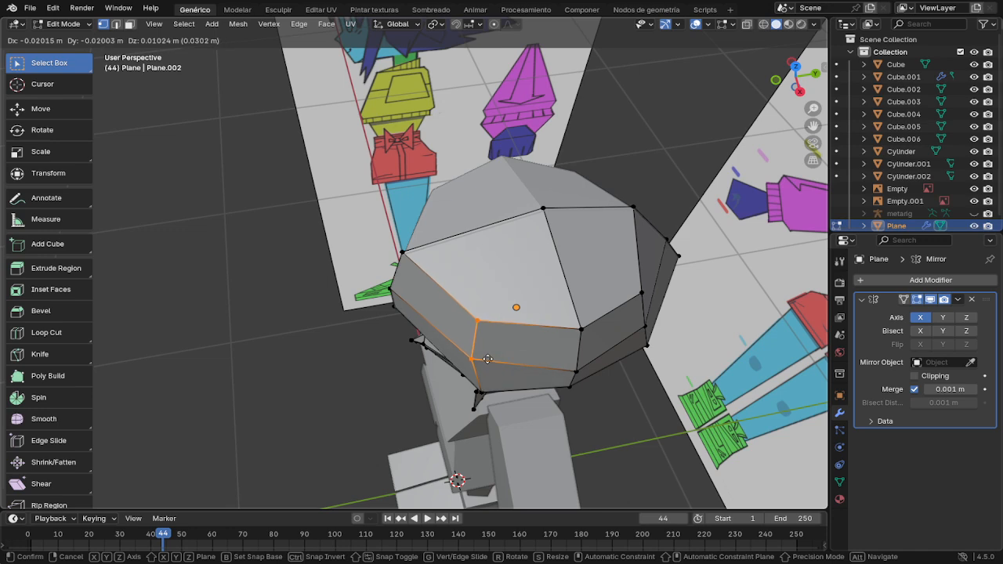
pyautogui.click(487, 361)
pyautogui.moveTo(486, 361); pyautogui.dragTo(485, 282, button='middle')
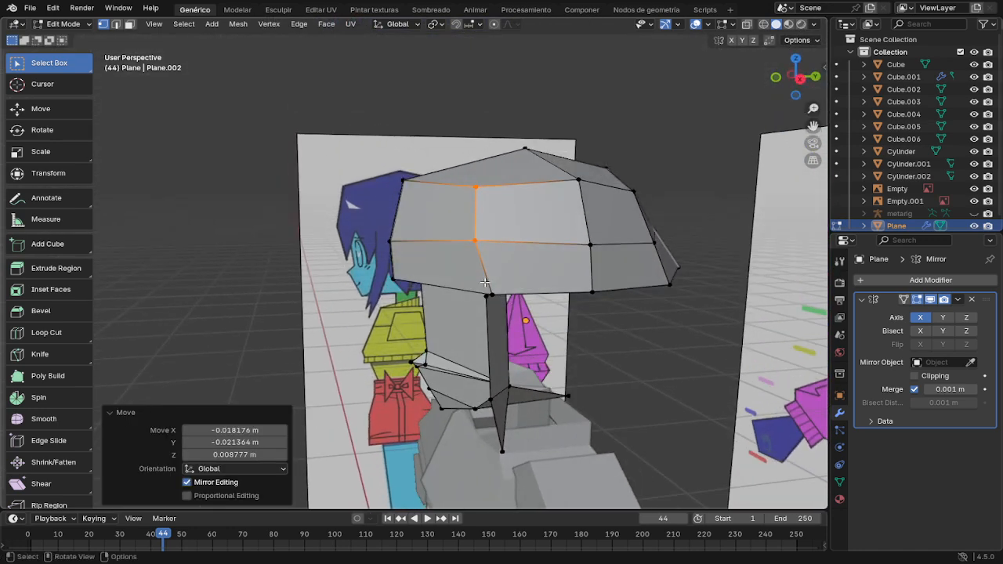
pyautogui.click(489, 293)
pyautogui.press('g')
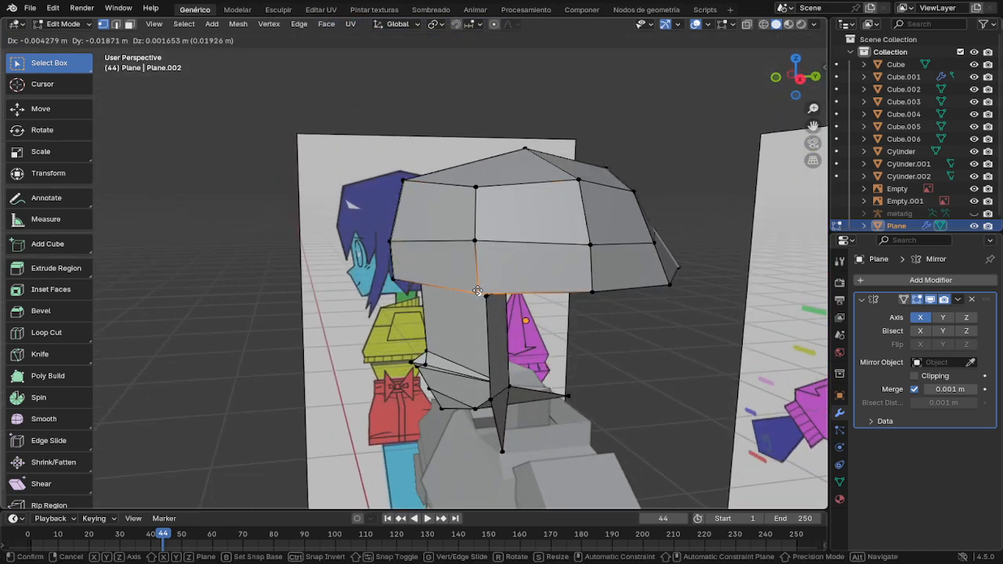
pyautogui.click(477, 294)
pyautogui.moveTo(482, 296); pyautogui.dragTo(570, 261, button='middle')
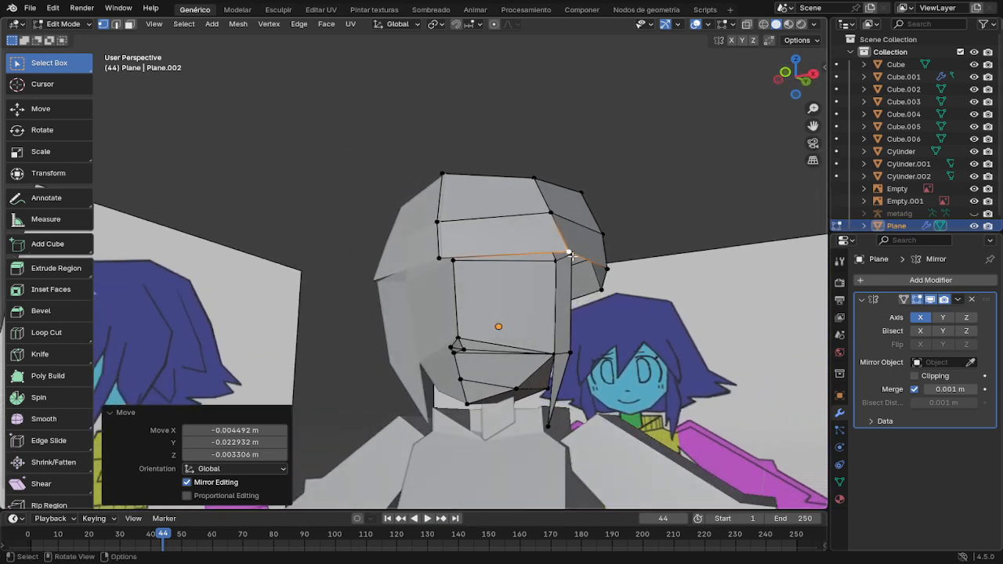
# Step: Merge the hair lock's upper outer vertex with the cap's front-corner rim vertex using At Last
pyautogui.click(576, 295)
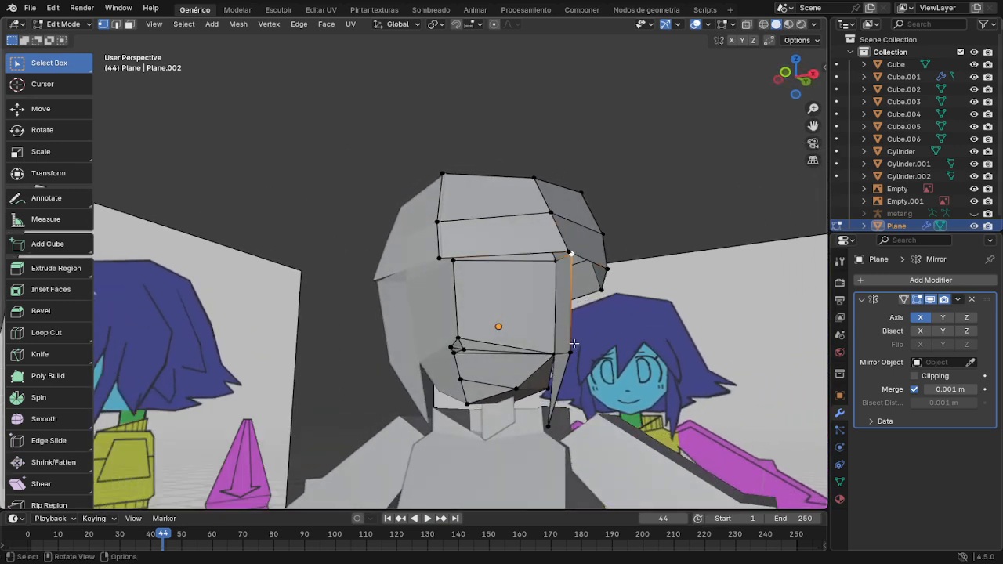
pyautogui.moveTo(576, 297); pyautogui.dragTo(603, 270, button='middle')
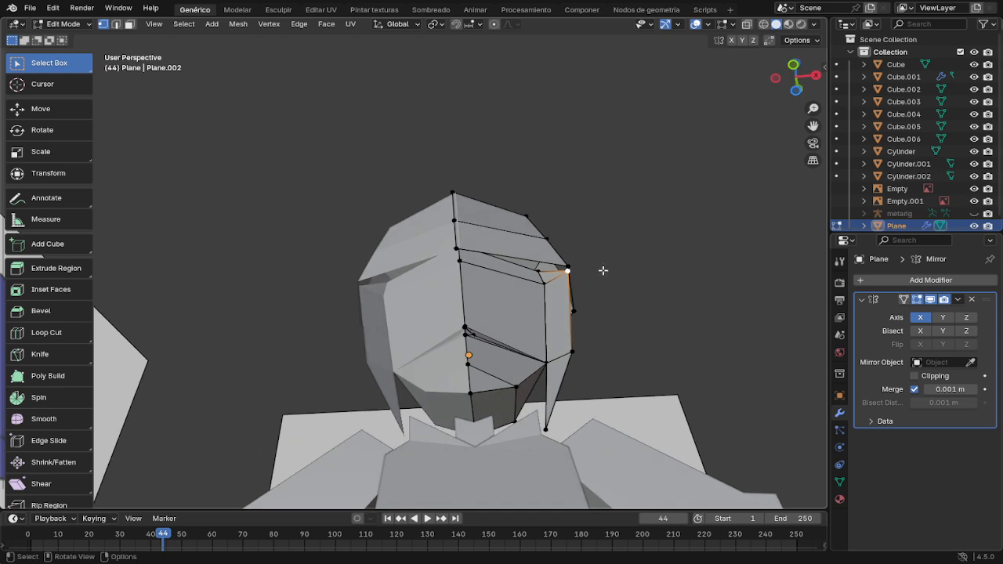
pyautogui.keyDown('shift'); pyautogui.click(568, 268); pyautogui.keyUp('shift')
pyautogui.press('m')
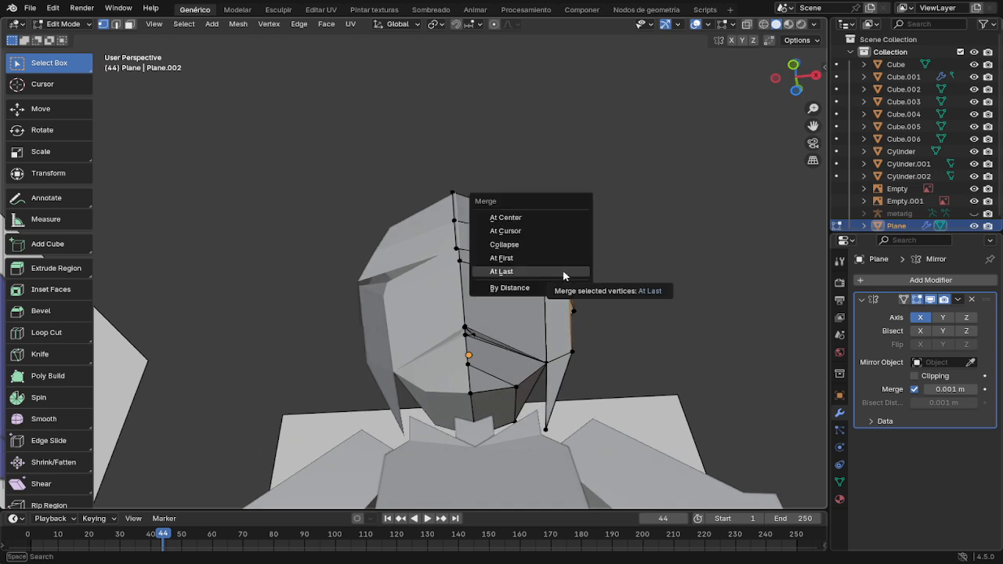
pyautogui.click(572, 275)
pyautogui.moveTo(591, 284); pyautogui.dragTo(422, 367, button='middle')
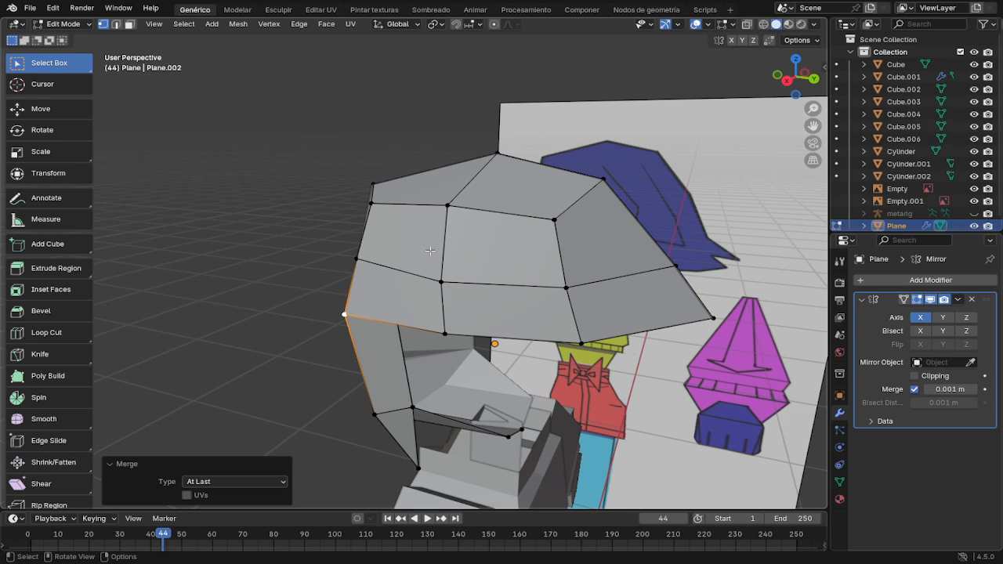
# Step: Extrude the hair lock's outer vertical edges about 0.073 m backward along the Y axis
pyautogui.moveTo(449, 322); pyautogui.dragTo(592, 301, button='middle')
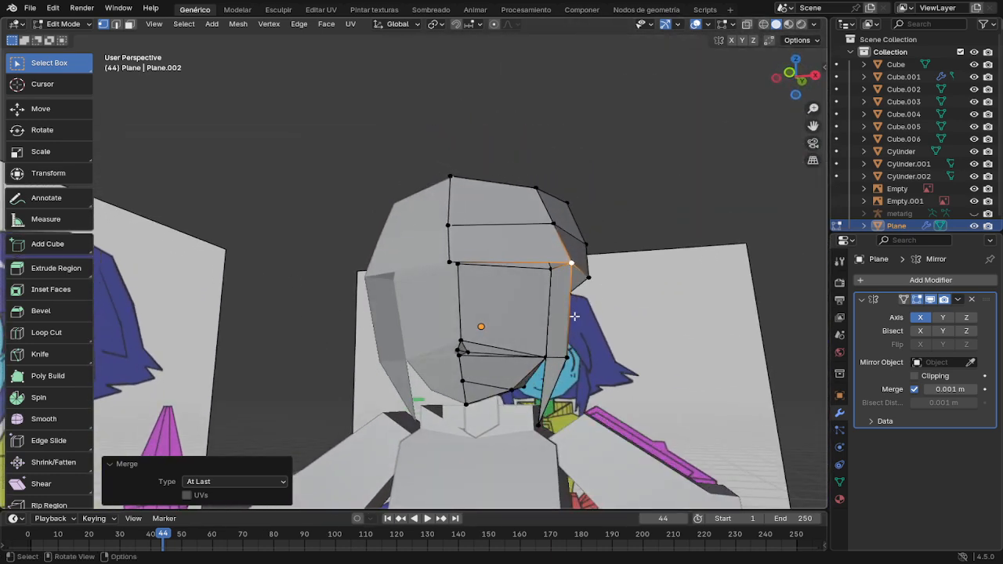
pyautogui.press('2')
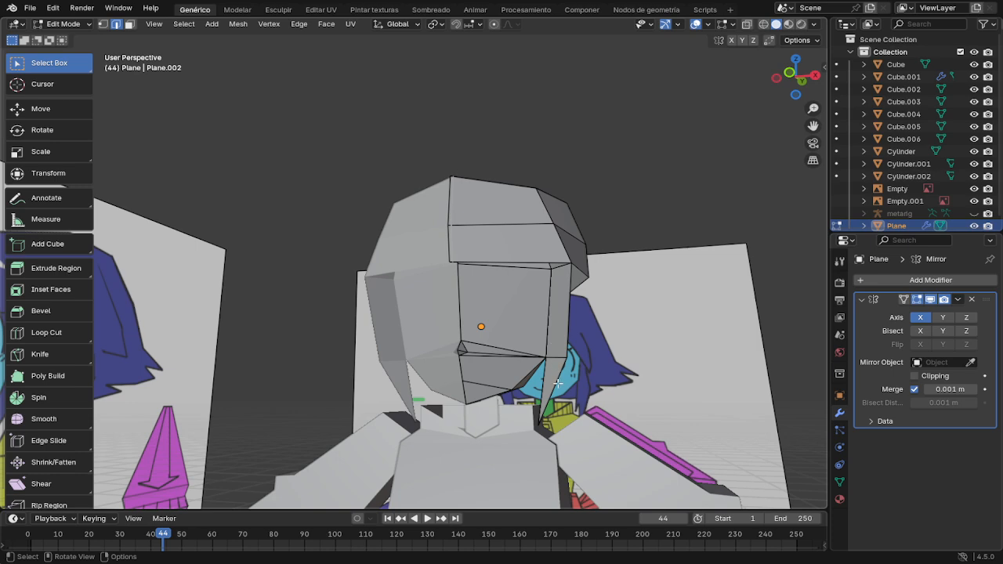
pyautogui.keyDown('alt'); pyautogui.click(576, 321); pyautogui.keyUp('alt')
pyautogui.moveTo(577, 322); pyautogui.dragTo(533, 349, button='middle')
pyautogui.press('e')
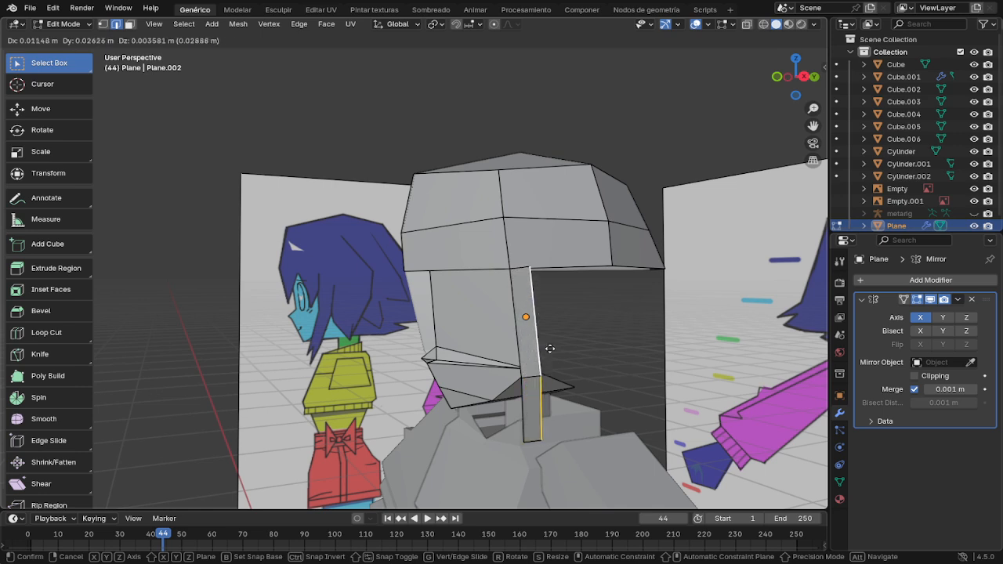
pyautogui.press('y')
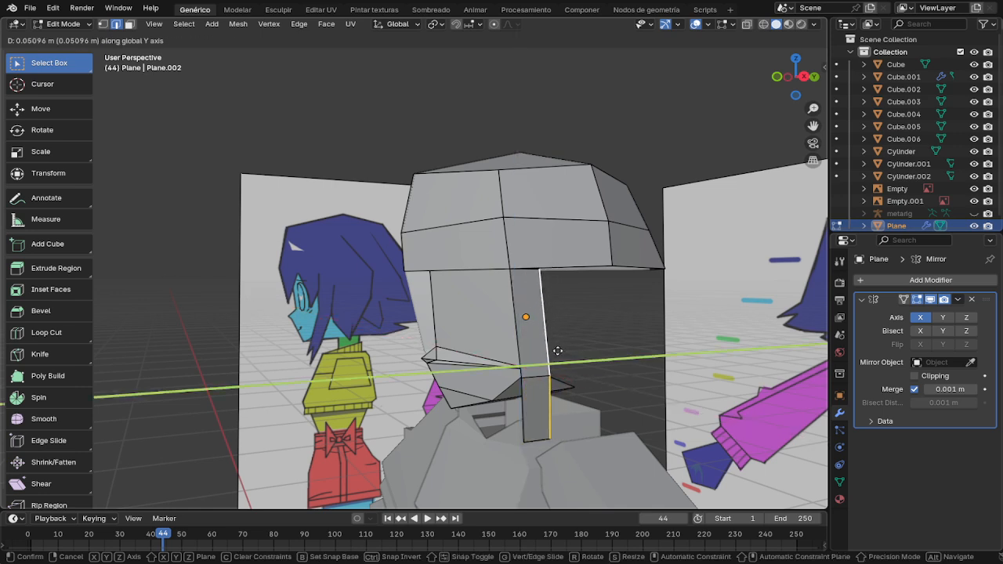
pyautogui.press('y')
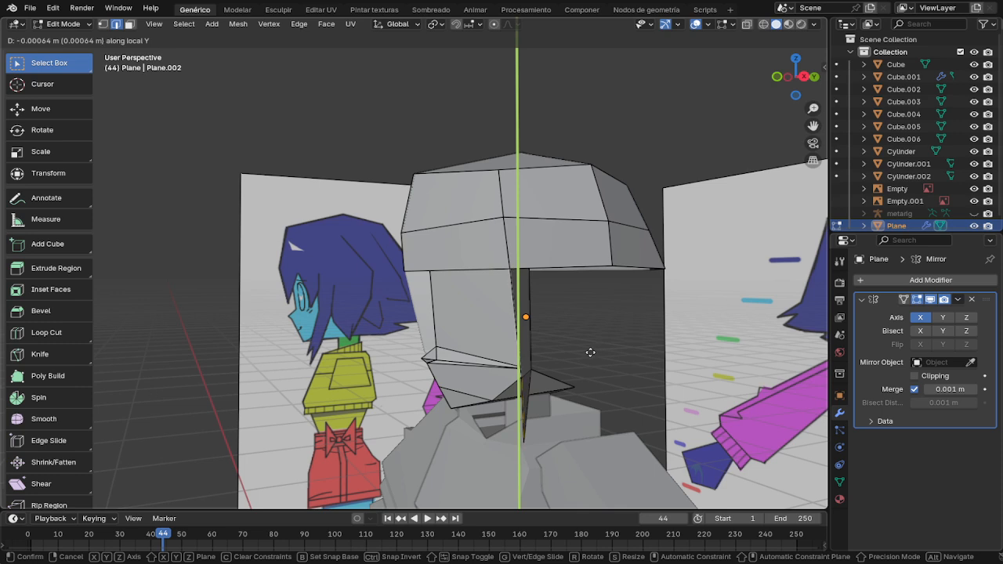
pyautogui.rightClick(596, 350)
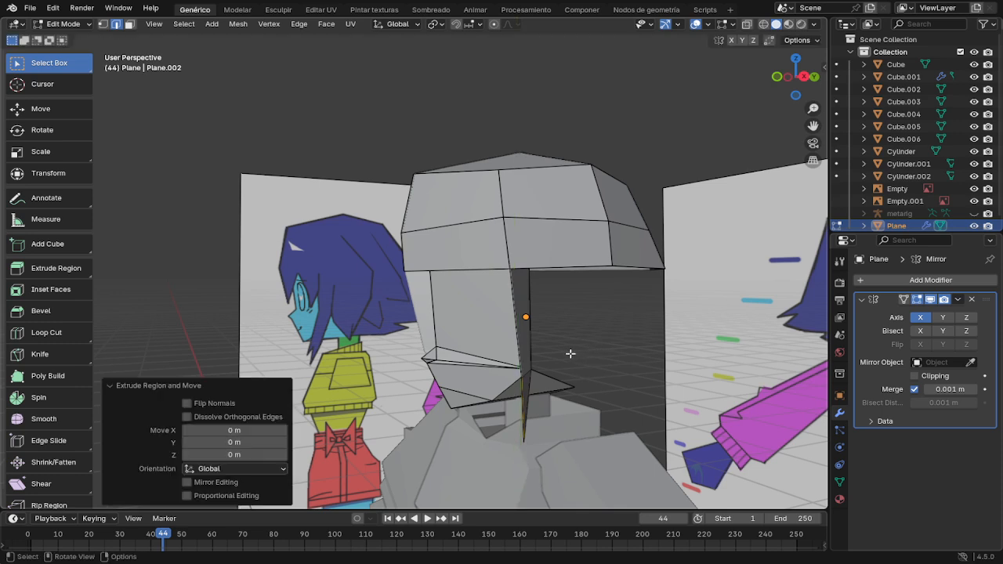
pyautogui.press('g')
pyautogui.press('y')
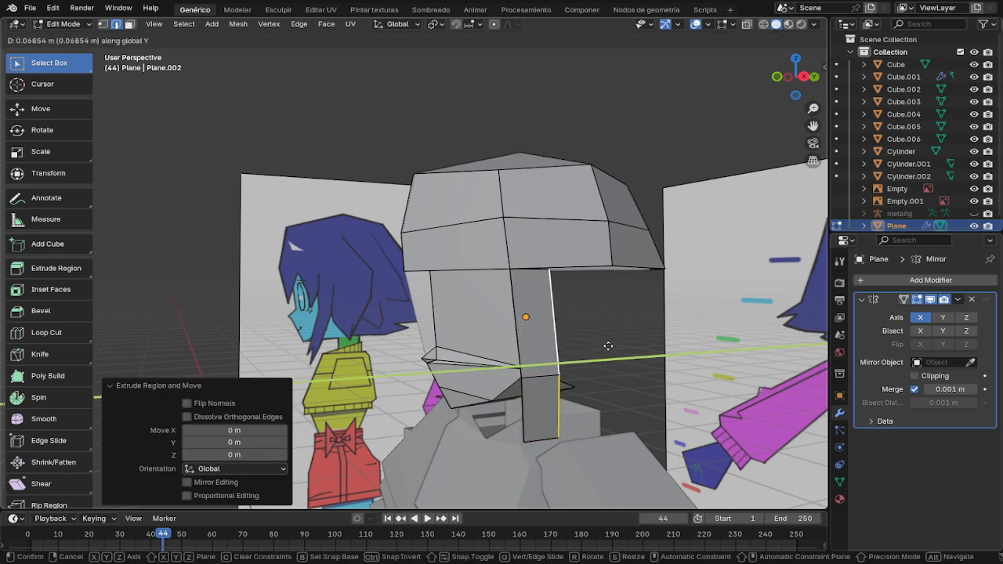
pyautogui.click(613, 345)
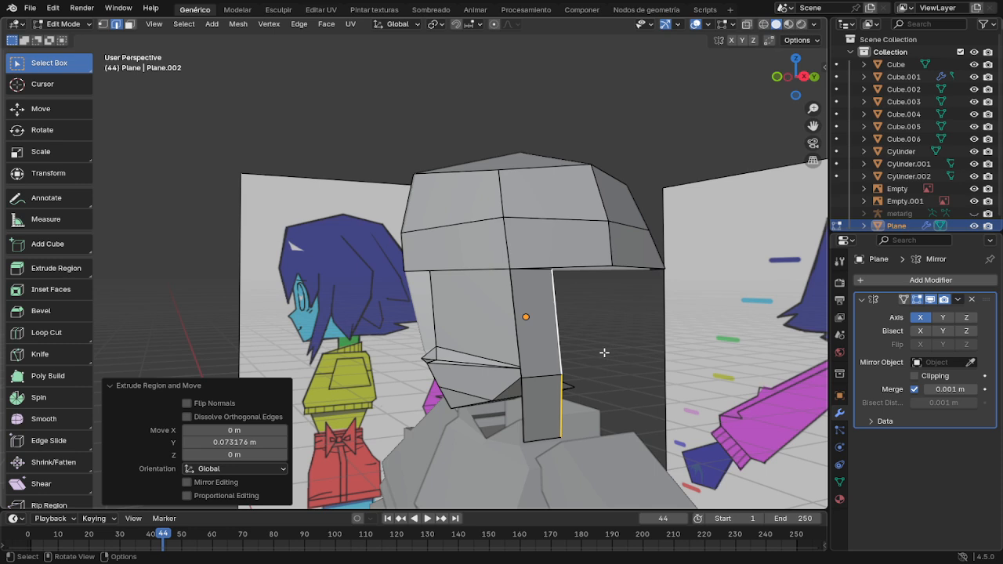
# Step: Merge the bottom rear vertex of the extruded strip into the vertex above it using At Last
pyautogui.press('1')
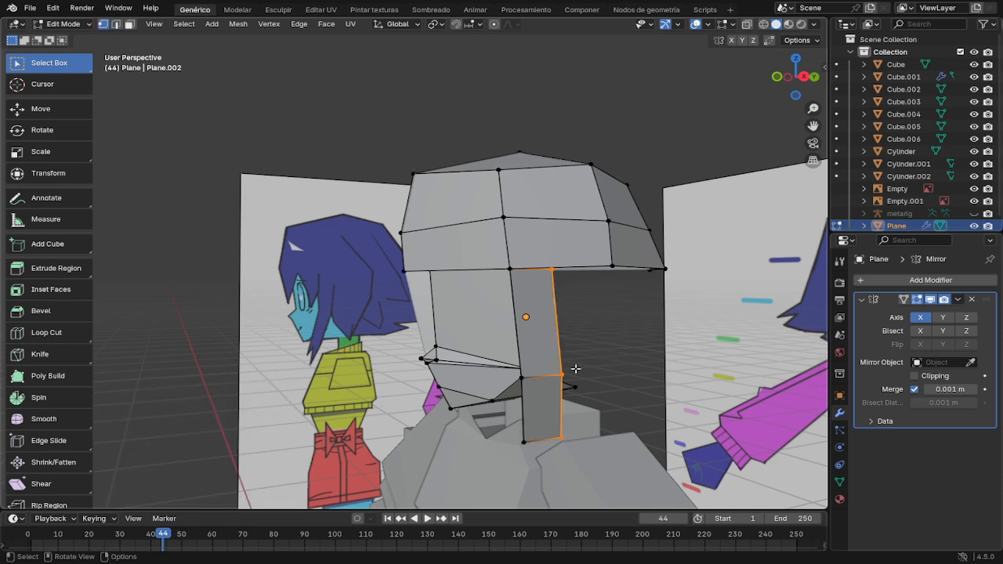
pyautogui.click(561, 436)
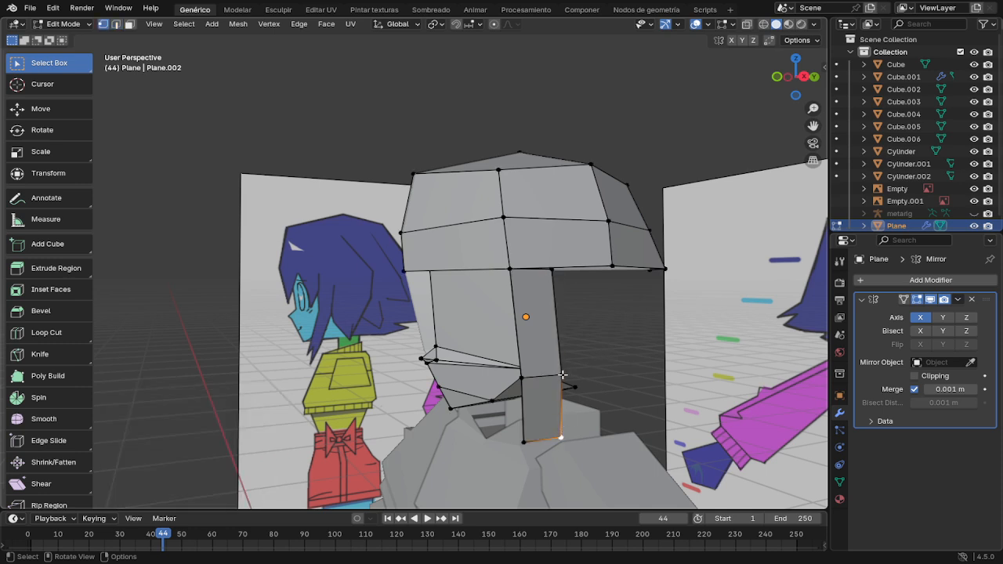
pyautogui.keyDown('shift'); pyautogui.click(559, 376); pyautogui.keyUp('shift')
pyautogui.press('m')
pyautogui.click(560, 376)
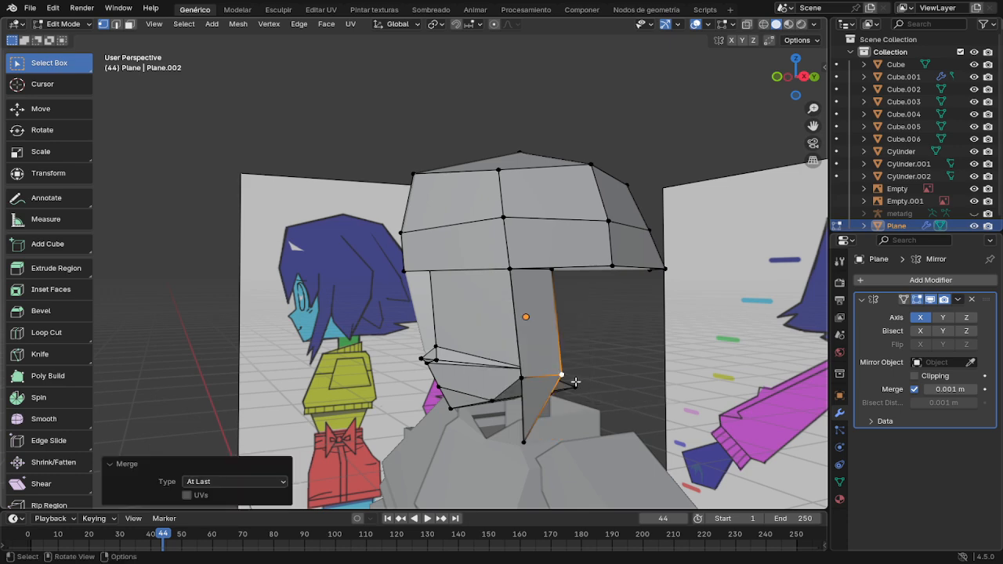
# Step: From behind, move the extruded strip's upper rear vertex about 0.012 m outward and 0.003 m up
pyautogui.moveTo(581, 355); pyautogui.dragTo(613, 315, button='middle')
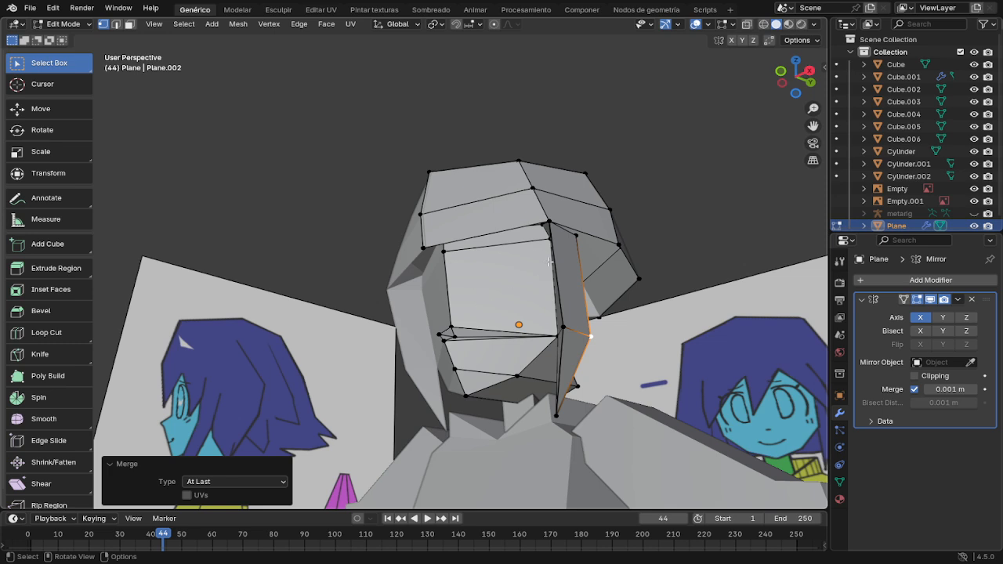
pyautogui.click(577, 237)
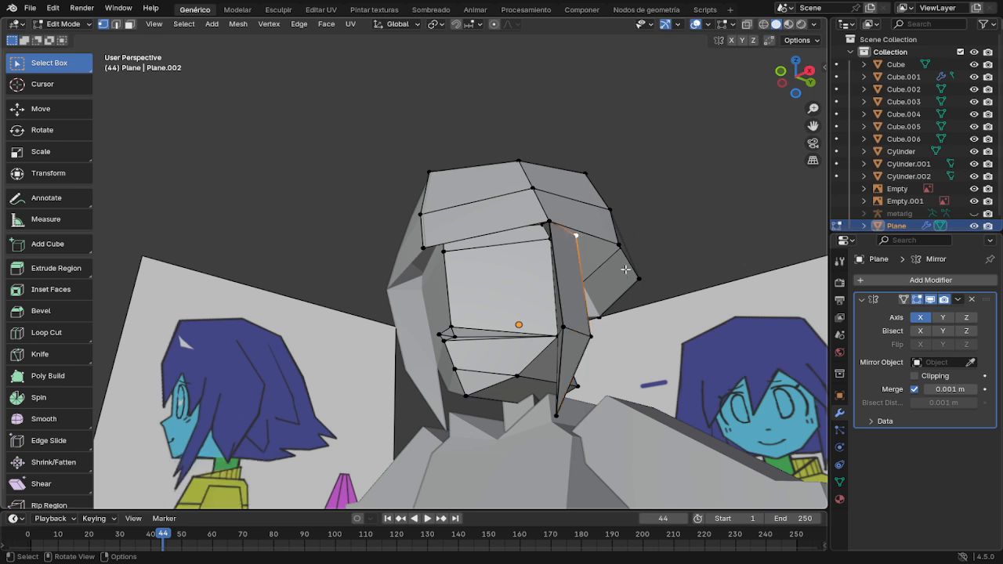
pyautogui.moveTo(624, 257); pyautogui.dragTo(448, 283, button='middle')
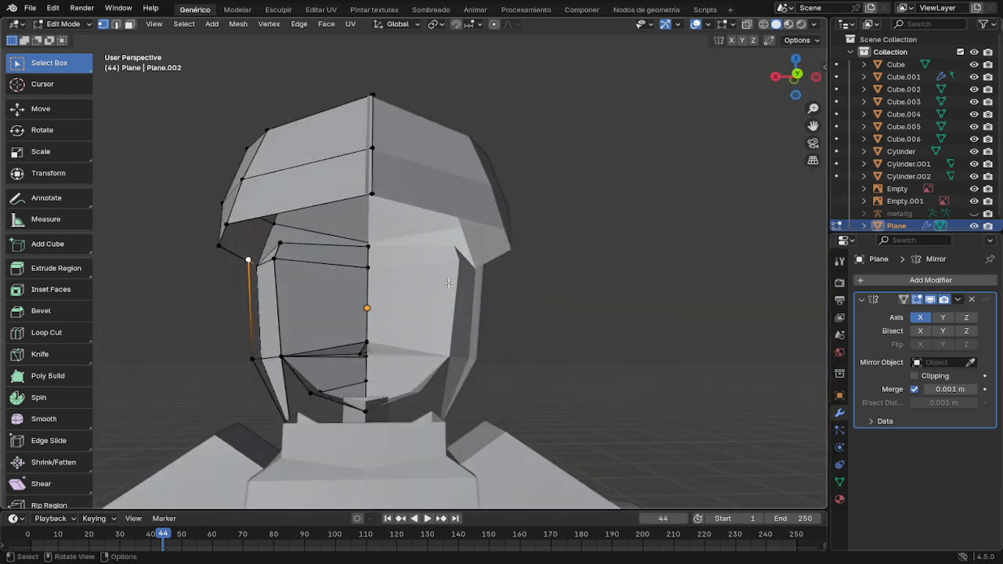
pyautogui.press('g')
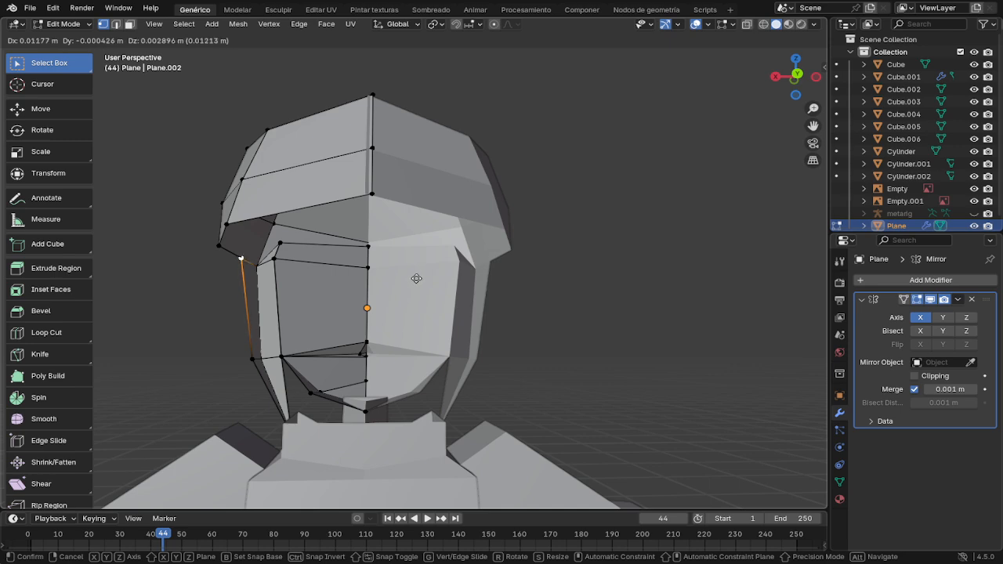
pyautogui.click(416, 278)
# Step: From the side, move the strip's upper rear vertex about 0.006 m backward and 0.002 m down
pyautogui.moveTo(416, 278); pyautogui.dragTo(547, 335, button='middle')
pyautogui.moveTo(564, 247); pyautogui.dragTo(554, 278, button='middle')
pyautogui.press('g')
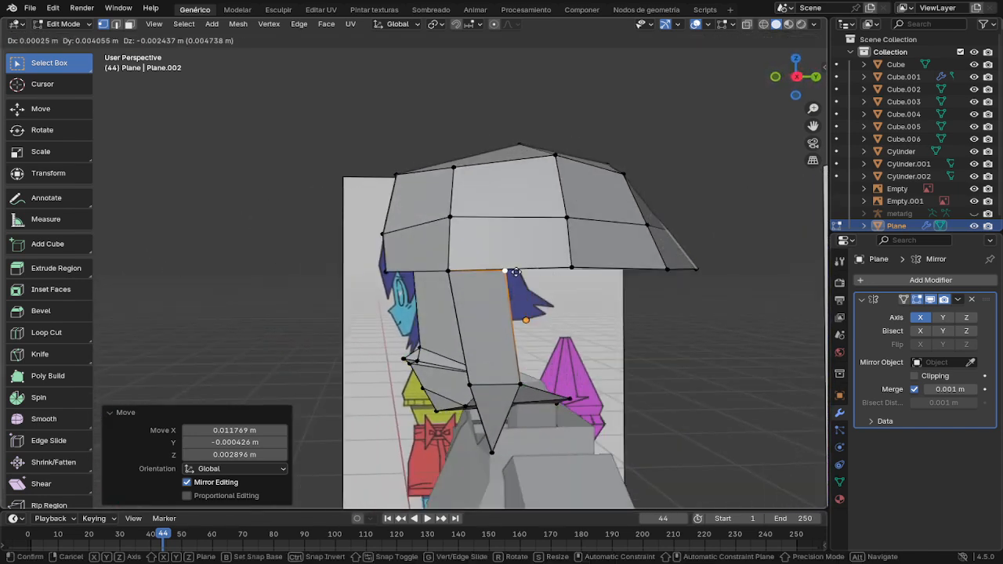
pyautogui.click(518, 273)
pyautogui.moveTo(518, 273); pyautogui.dragTo(585, 272, button='middle')
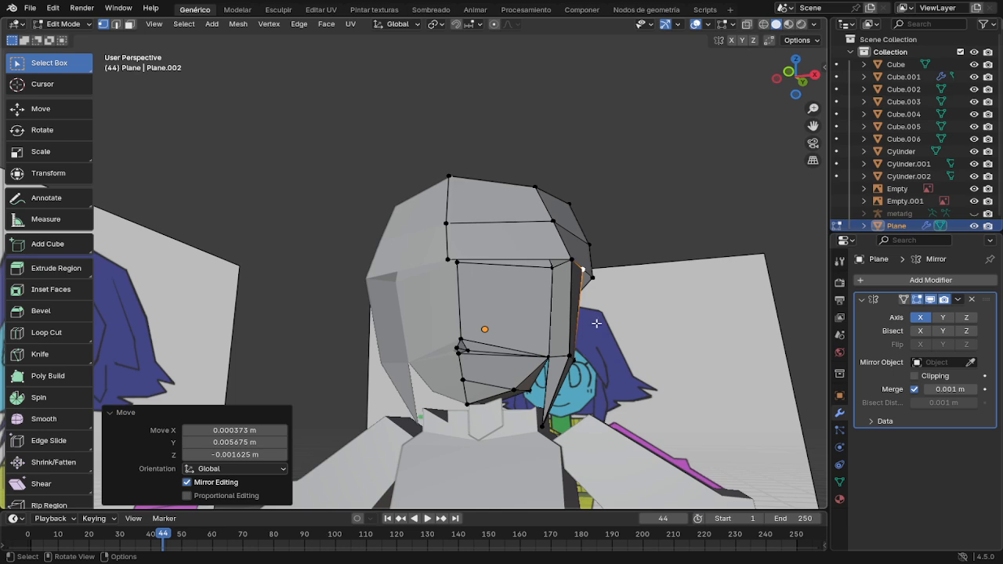
# Step: Move the strip's lower rear vertex about 0.024 m forward and 0.008 m down to taper the lock toward its tip
pyautogui.moveTo(583, 301); pyautogui.dragTo(520, 344, button='middle')
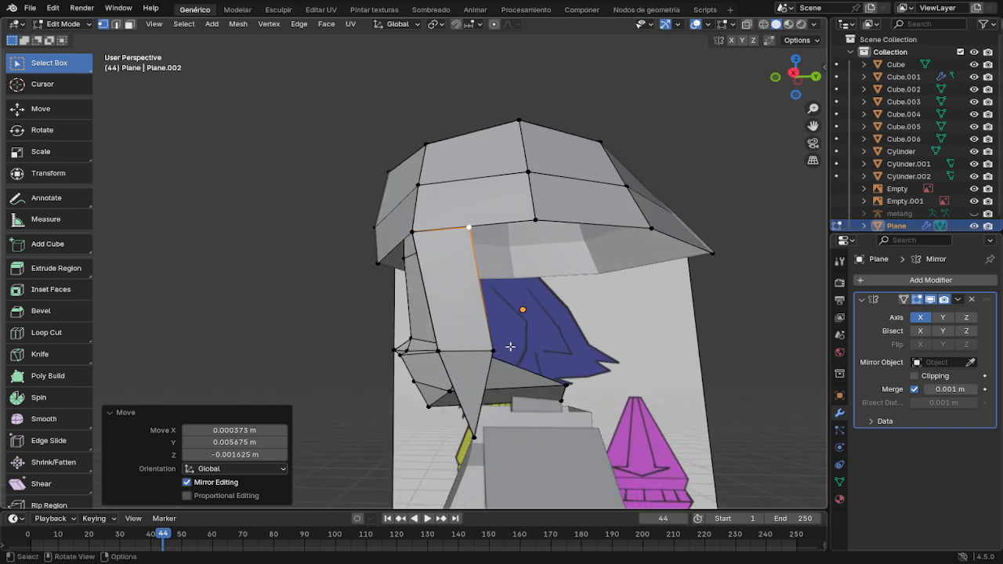
pyautogui.click(494, 351)
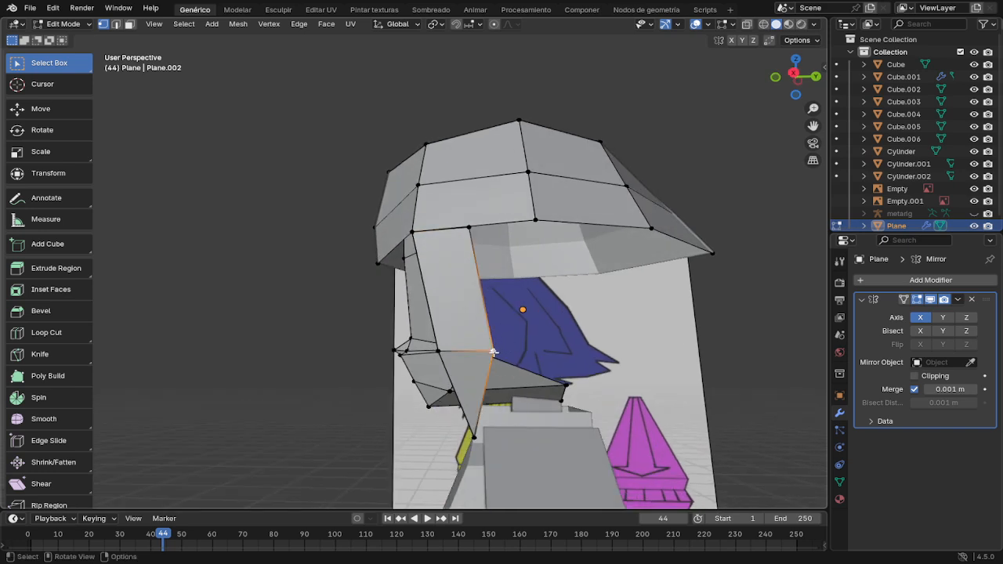
pyautogui.press('g')
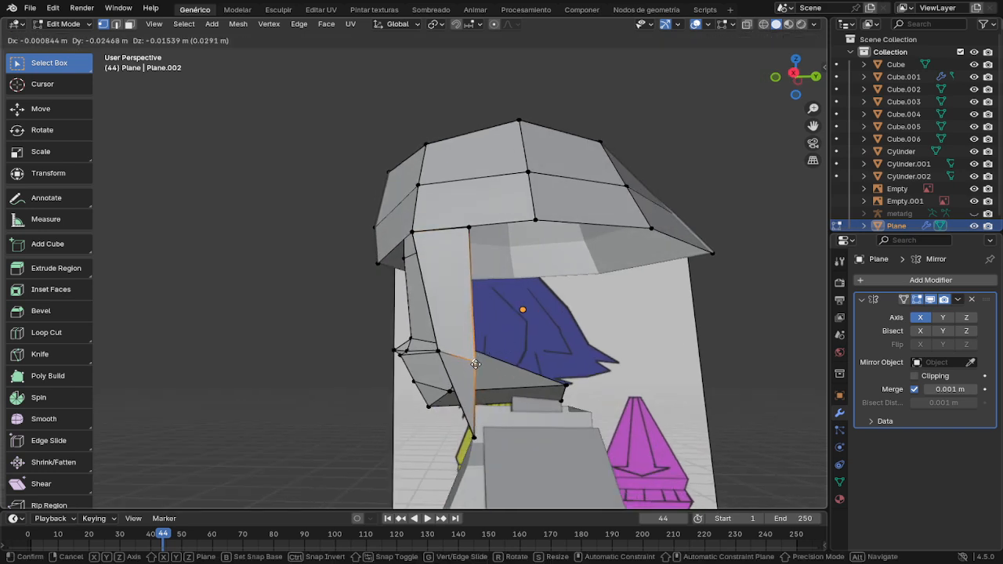
pyautogui.click(476, 365)
pyautogui.moveTo(480, 385)
pyautogui.mouseDown(button='middle')
pyautogui.moveTo(484, 396)
pyautogui.moveTo(424, 400)
pyautogui.moveTo(611, 354)
pyautogui.moveTo(477, 393)
pyautogui.mouseUp(button='middle')
pyautogui.moveTo(448, 439); pyautogui.dragTo(503, 464, button='middle')
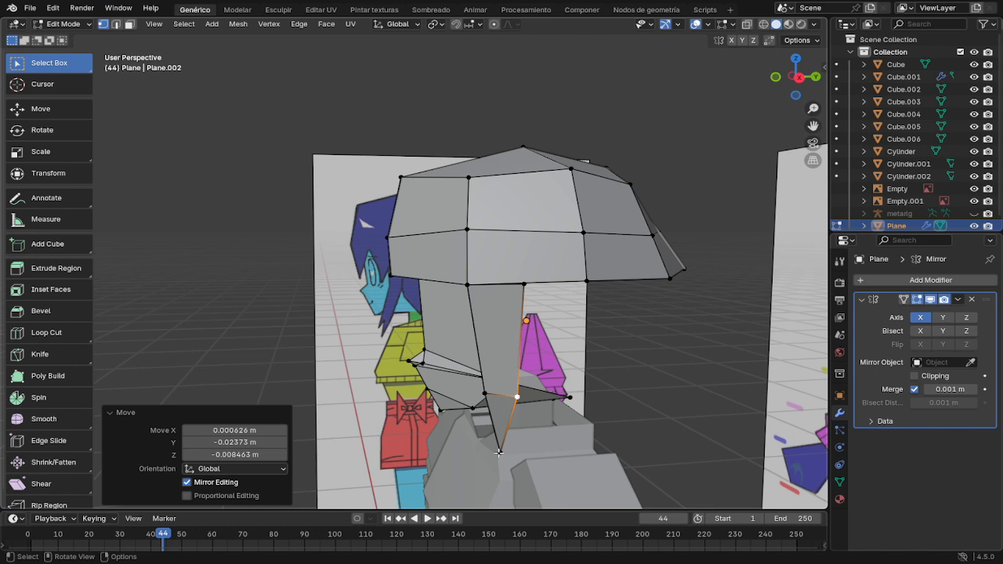
pyautogui.click(498, 452)
pyautogui.press('g')
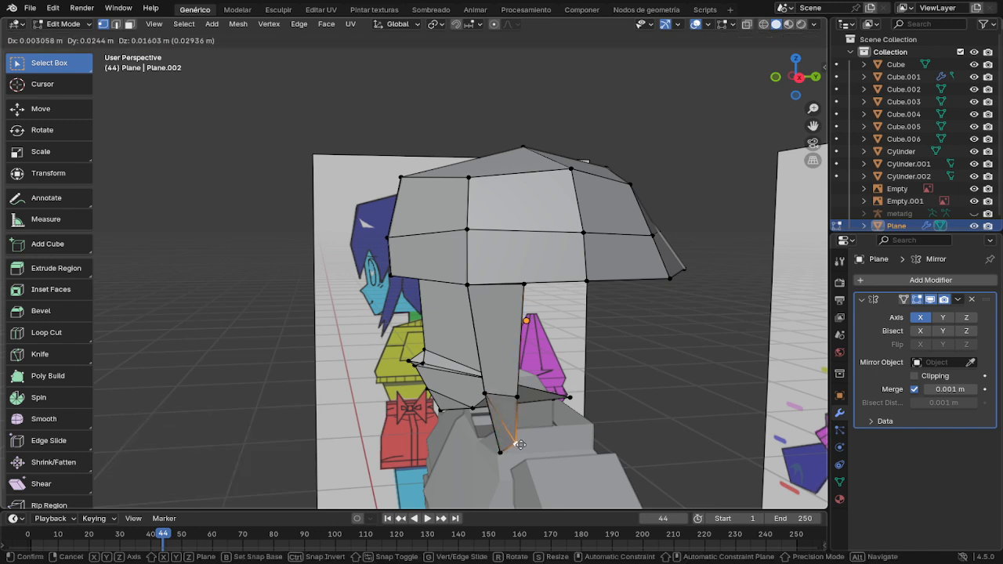
pyautogui.click(507, 457)
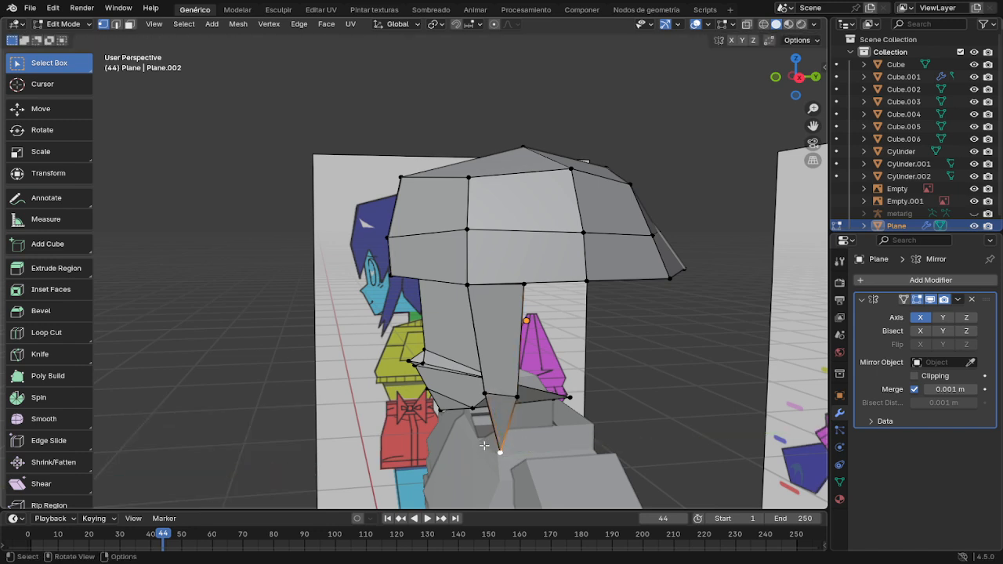
pyautogui.press('g')
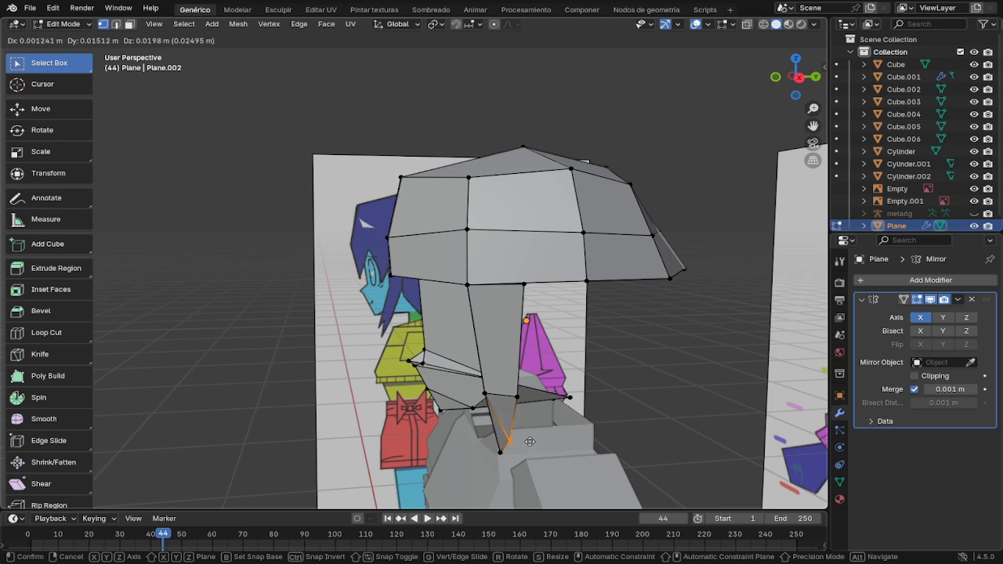
pyautogui.click(532, 440)
pyautogui.moveTo(532, 440); pyautogui.dragTo(607, 421, button='middle')
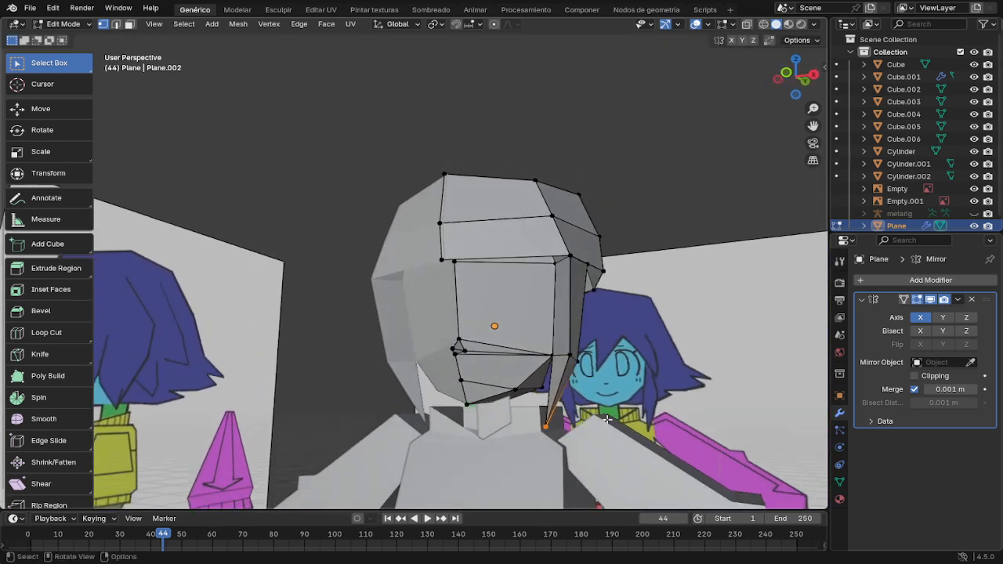
pyautogui.moveTo(584, 426); pyautogui.dragTo(606, 424)
pyautogui.click(555, 423)
pyautogui.press('g')
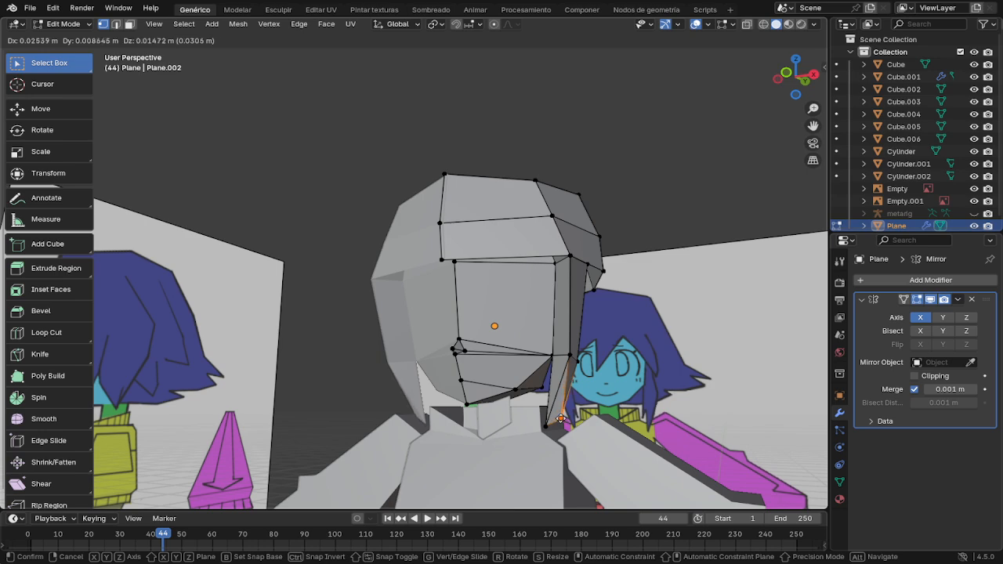
pyautogui.press('y')
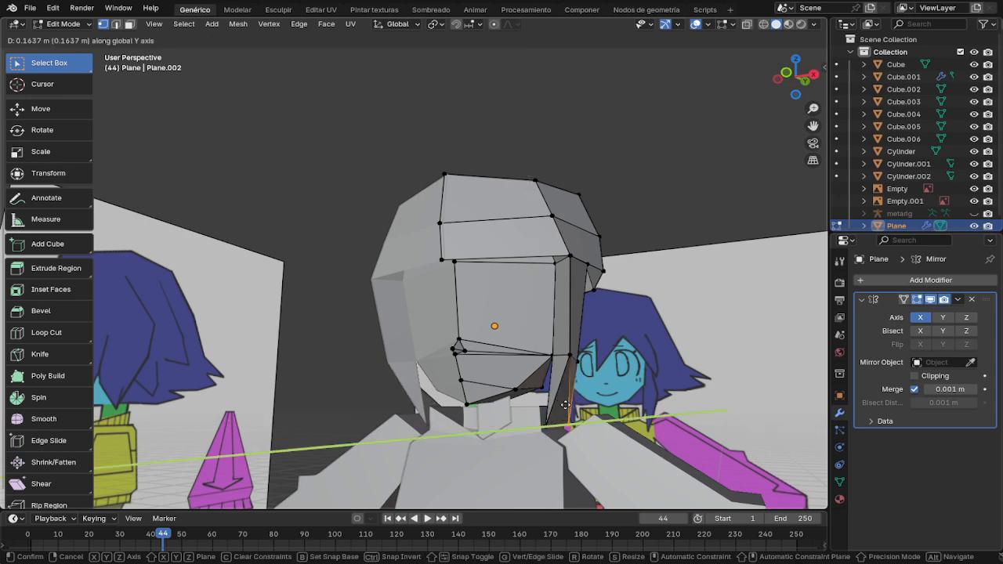
pyautogui.press('Escape')
# Step: Move one of the two overlapping vertices at the side lock's tip about 0.037 m backward along the Y axis
pyautogui.moveTo(576, 413); pyautogui.dragTo(505, 439, button='middle')
pyautogui.press('3')
pyautogui.press('1')
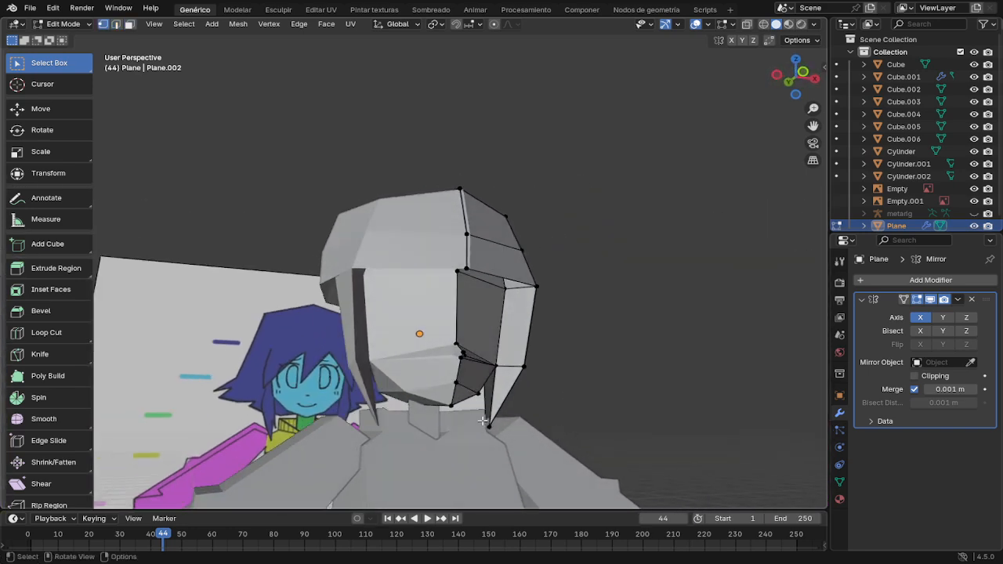
pyautogui.moveTo(477, 420); pyautogui.dragTo(511, 430)
pyautogui.moveTo(536, 431); pyautogui.dragTo(442, 456, button='middle')
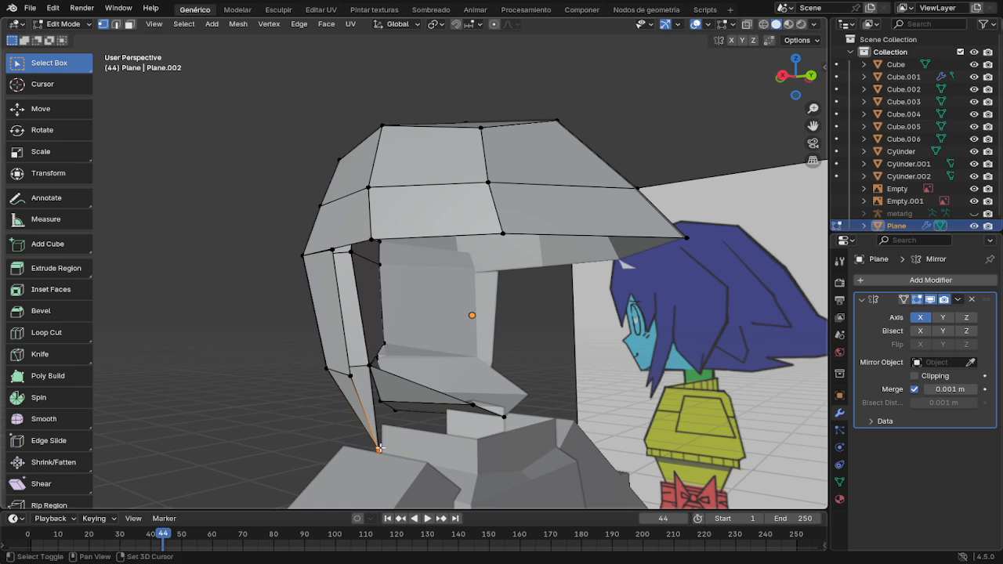
pyautogui.click(337, 439)
pyautogui.moveTo(332, 435); pyautogui.dragTo(301, 410)
pyautogui.click(419, 443)
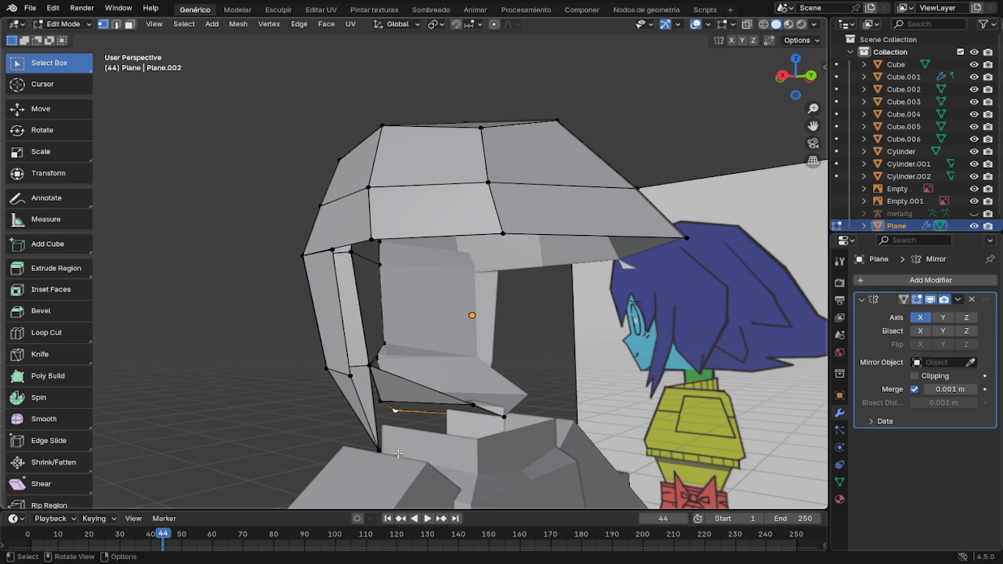
pyautogui.moveTo(403, 458); pyautogui.dragTo(381, 465)
pyautogui.press('g')
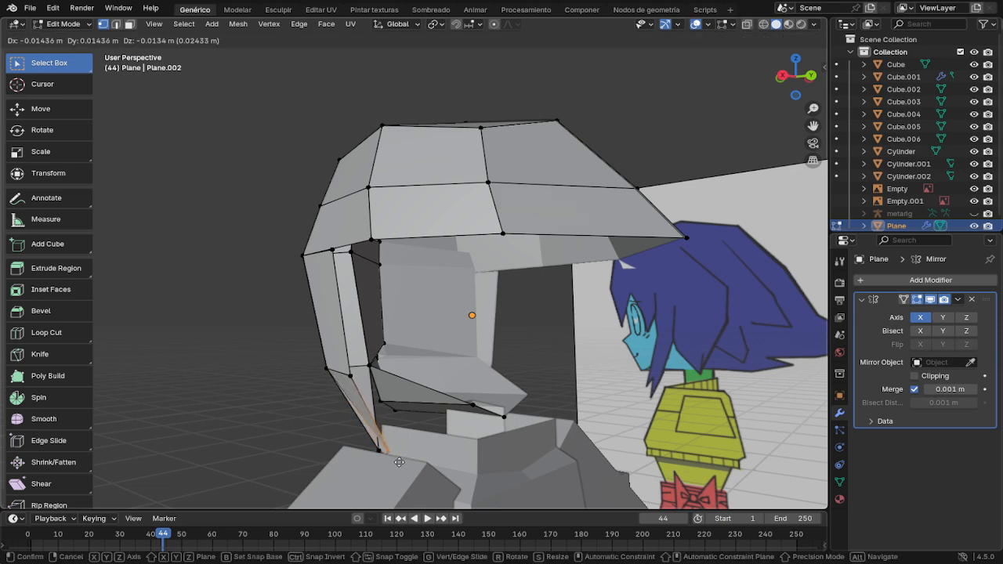
pyautogui.press('y')
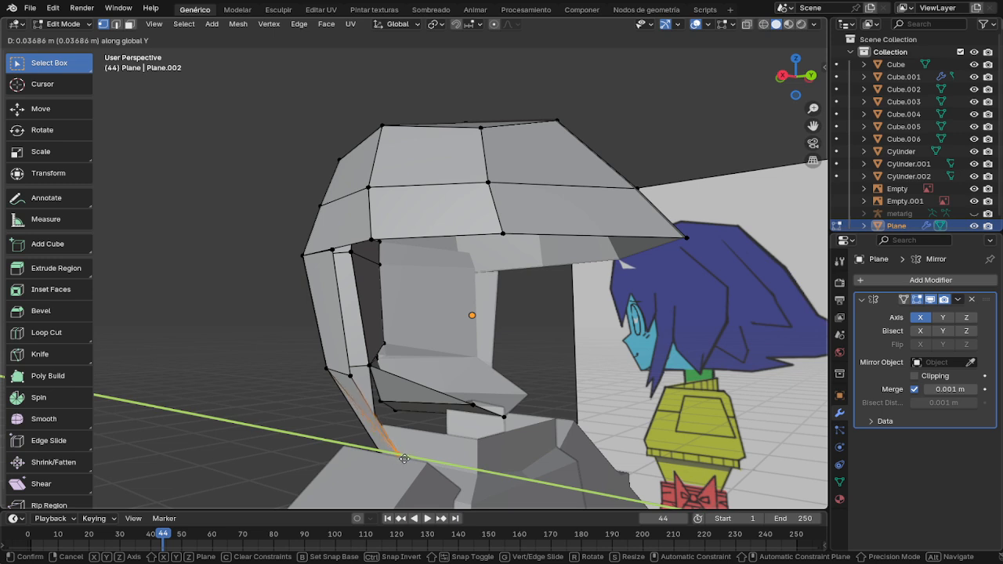
pyautogui.click(404, 459)
# Step: Raise the separated lock tip vertex about 0.026 m along the Z axis
pyautogui.press('z')
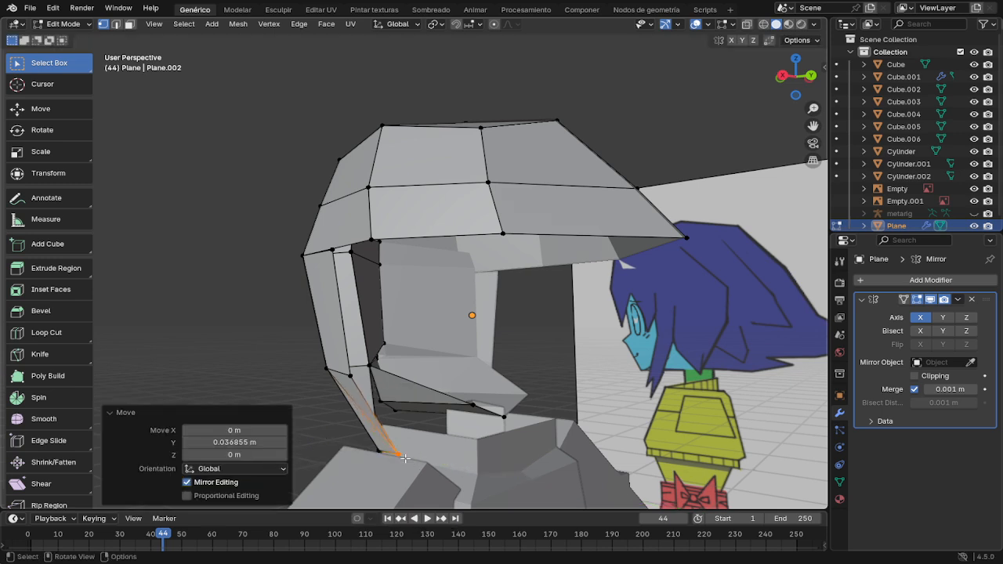
pyautogui.press('g')
pyautogui.press('z')
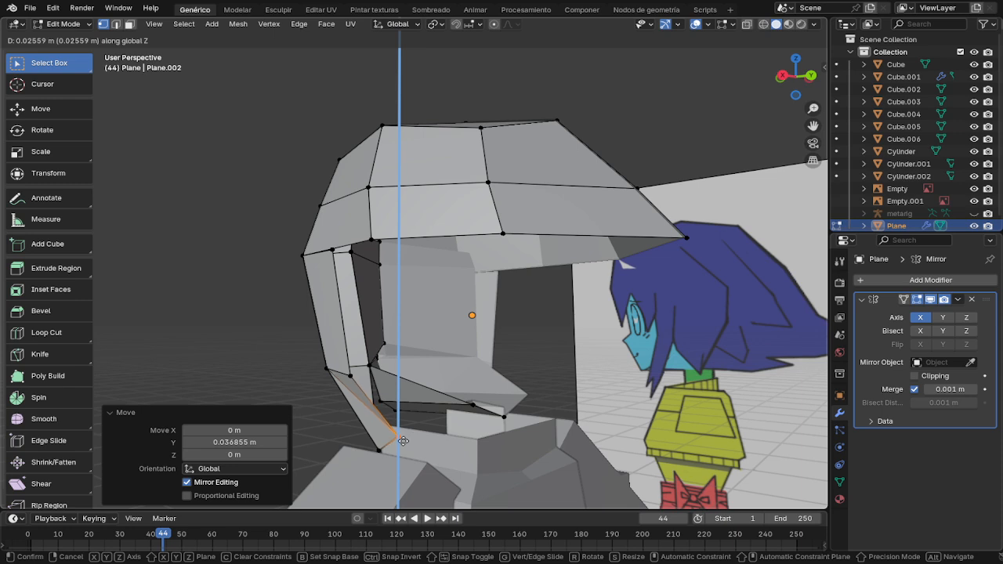
pyautogui.rightClick(403, 441)
# Step: Move the remaining lower tip vertex of the lock about 0.015 m inward, 0.017 m backward and 0.005 m down
pyautogui.click(380, 452)
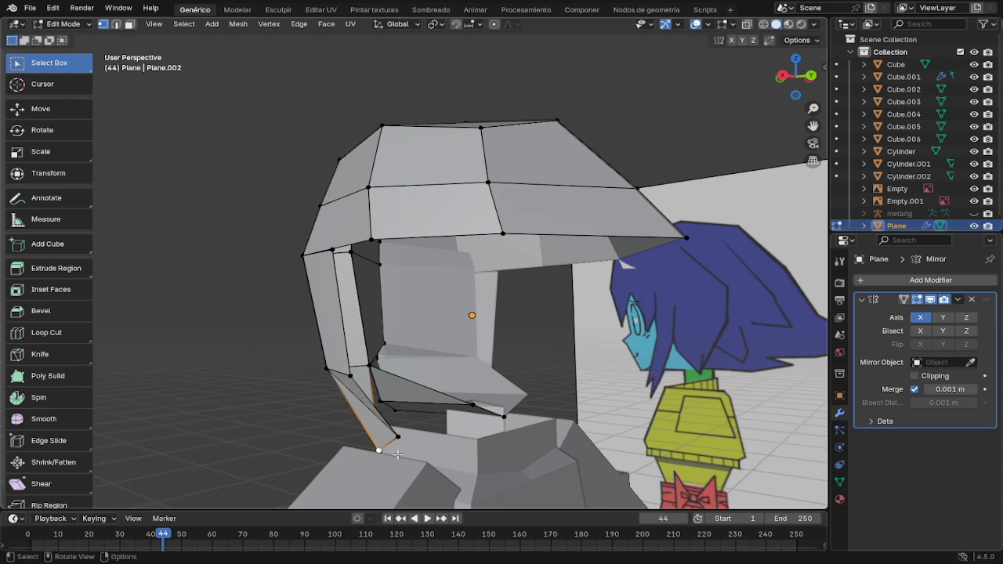
pyautogui.press('g')
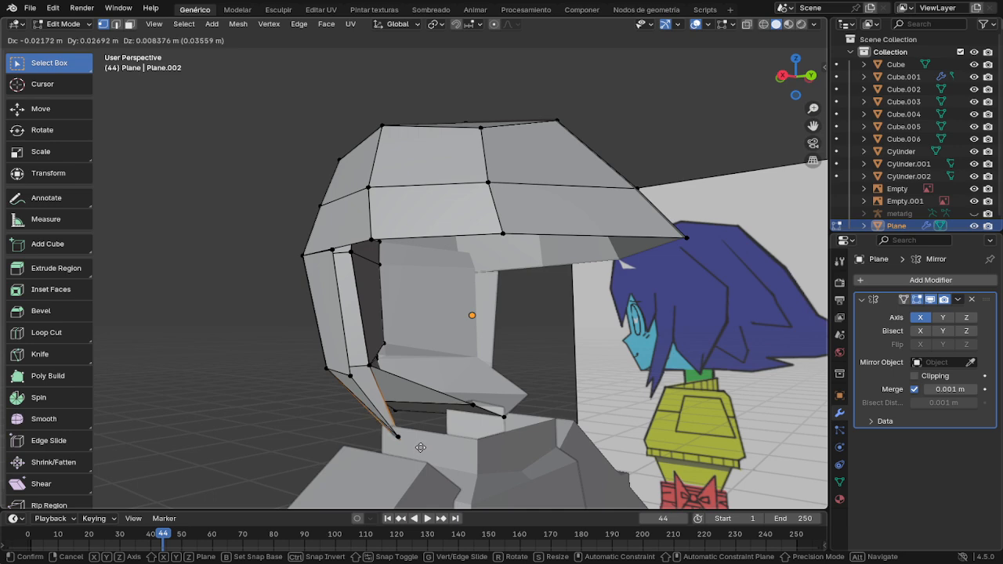
pyautogui.click(416, 455)
pyautogui.moveTo(417, 456); pyautogui.dragTo(568, 457, button='middle')
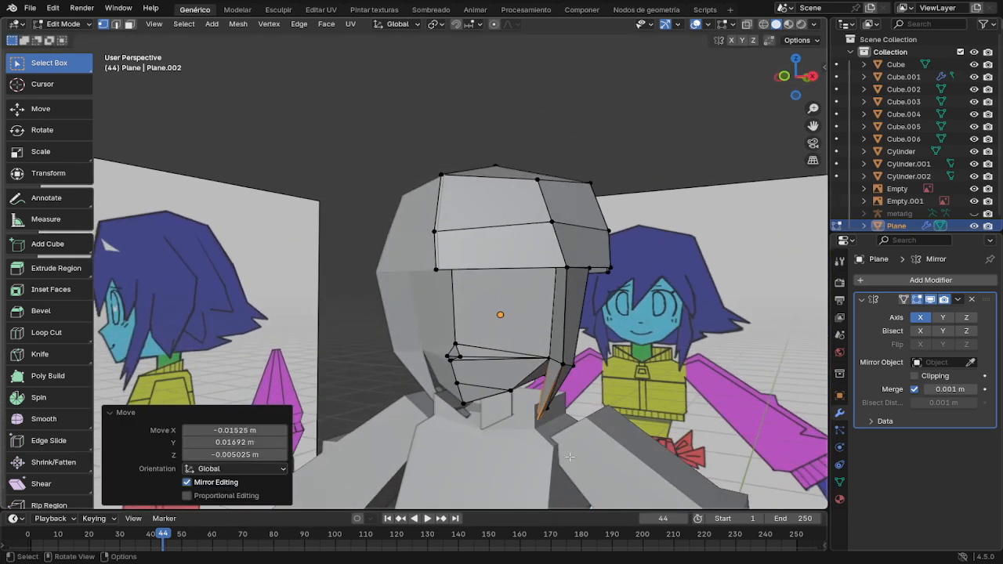
pyautogui.press('g')
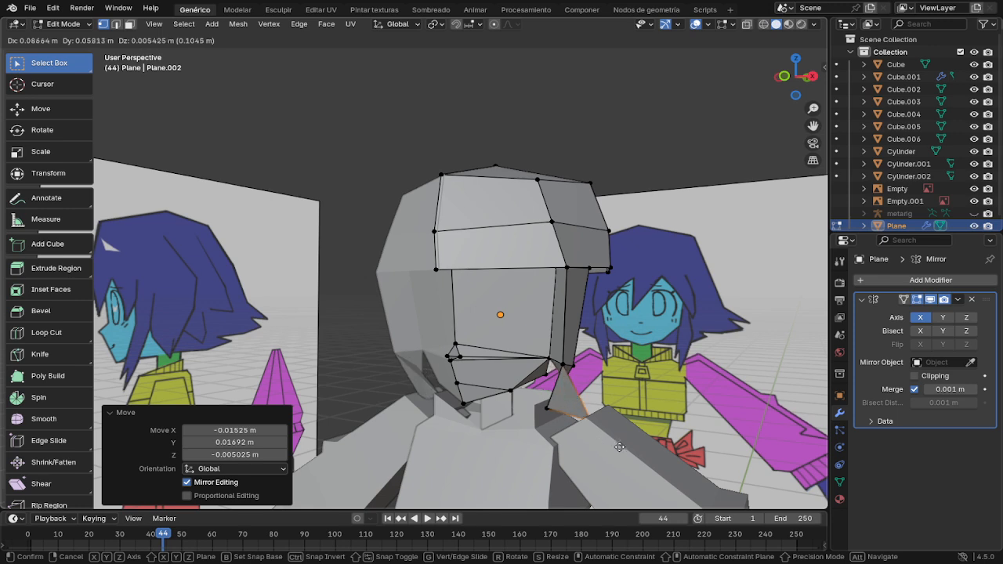
pyautogui.click(563, 423)
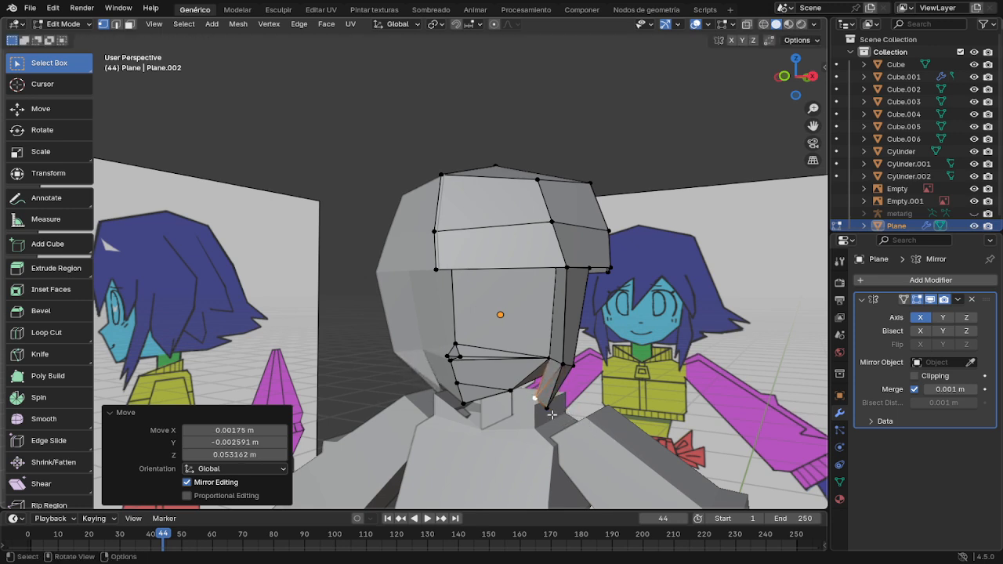
pyautogui.press('x')
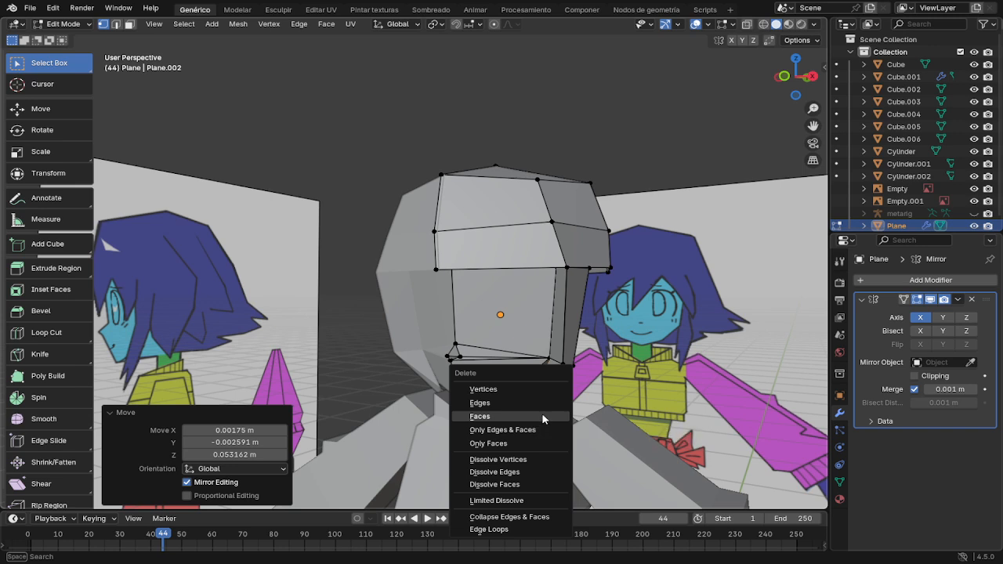
pyautogui.press('Escape')
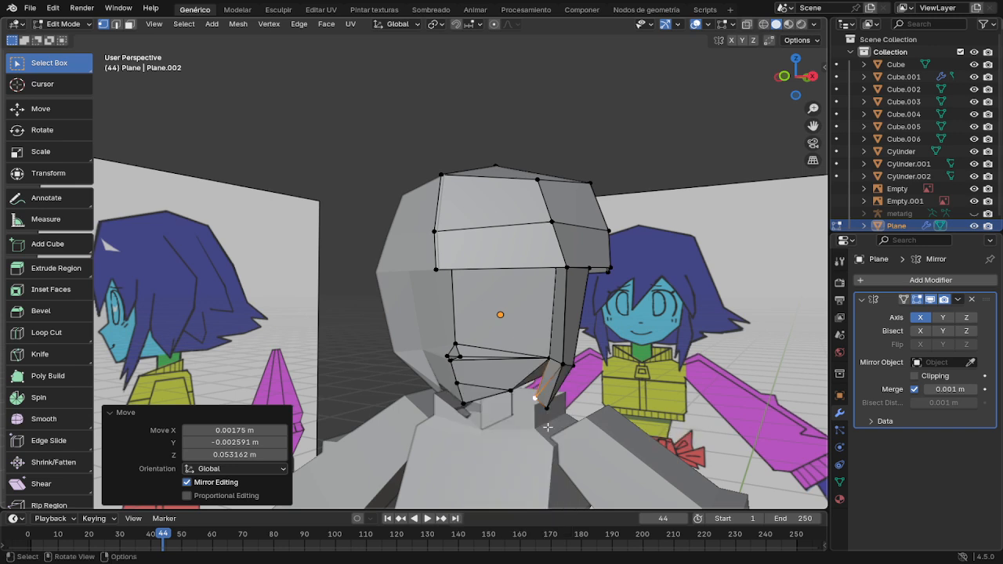
# Step: Raise the inner tip vertex of the side lock about 0.05 m and merge it with the neighbouring tip vertex using At Last
pyautogui.keyDown('shift'); pyautogui.click(546, 422); pyautogui.keyUp('shift')
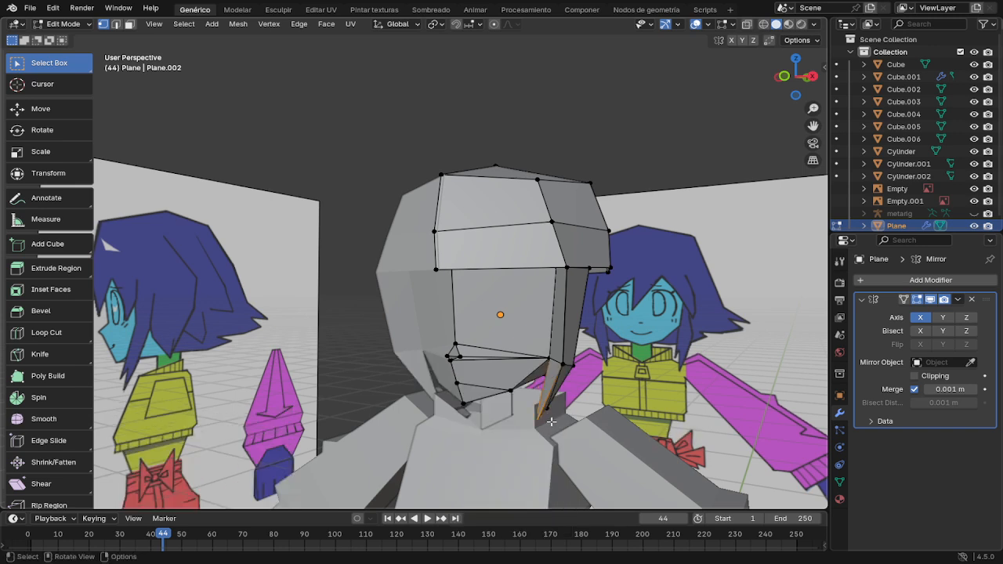
pyautogui.press('g')
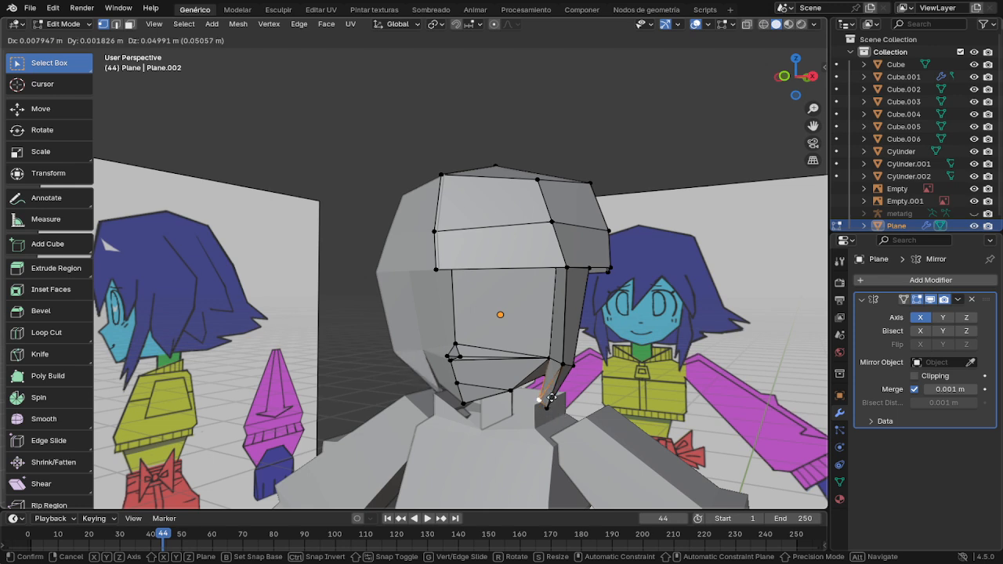
pyautogui.click(553, 398)
pyautogui.click(541, 401)
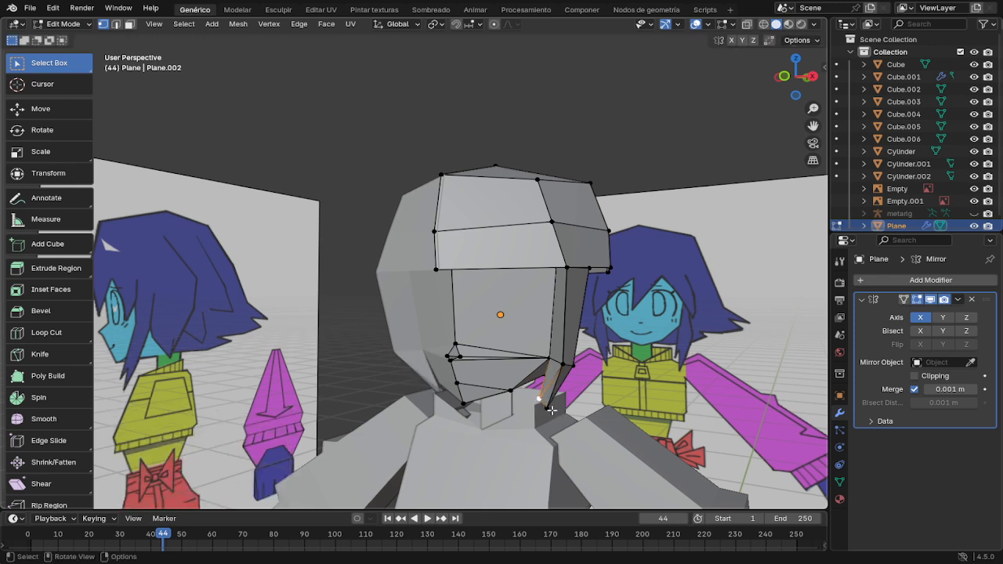
pyautogui.rightClick(548, 402)
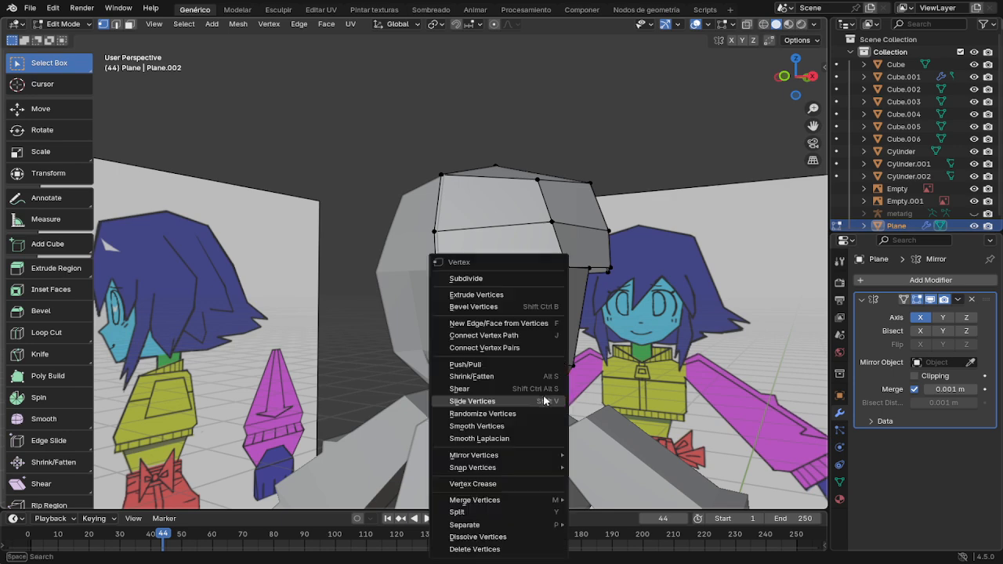
pyautogui.press('Escape')
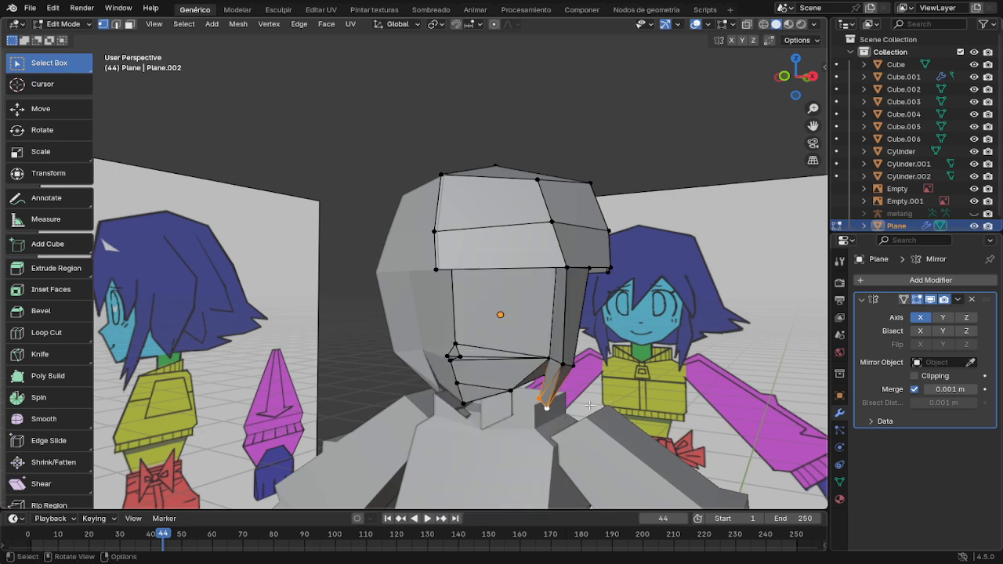
pyautogui.press('m')
pyautogui.click(568, 406)
# Step: In the right side view with X-ray on, move the lock's merged tip vertex about 0.042 m forward and 0.003 m down
pyautogui.moveTo(564, 406); pyautogui.dragTo(434, 456, button='middle')
pyautogui.press('KP_3')
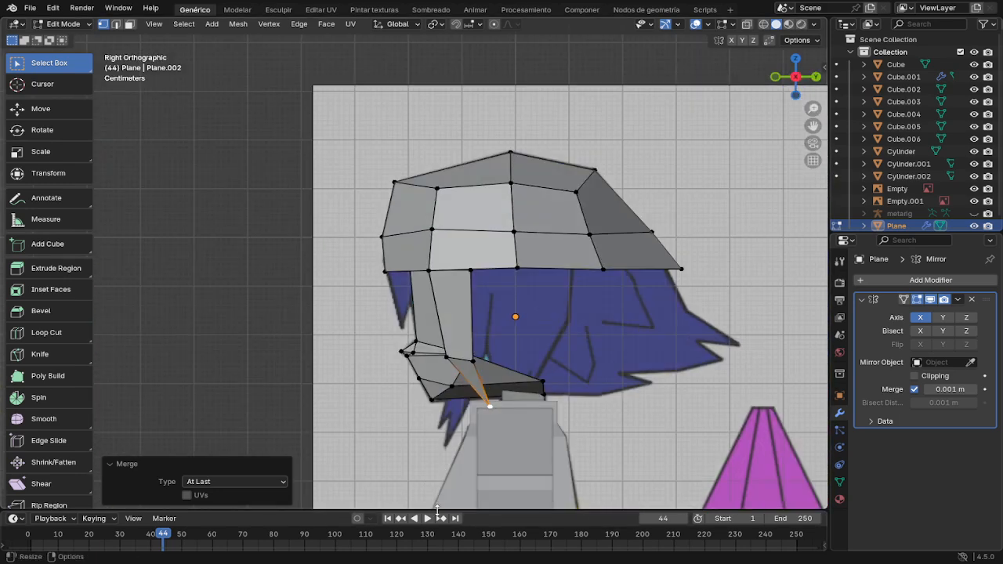
pyautogui.hotkey('alt', 'z')
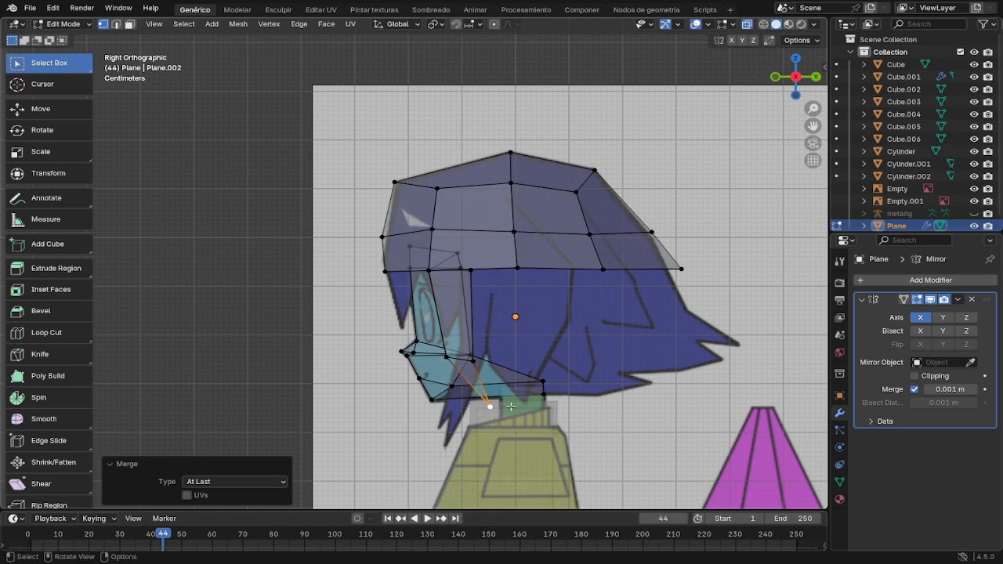
pyautogui.press('g')
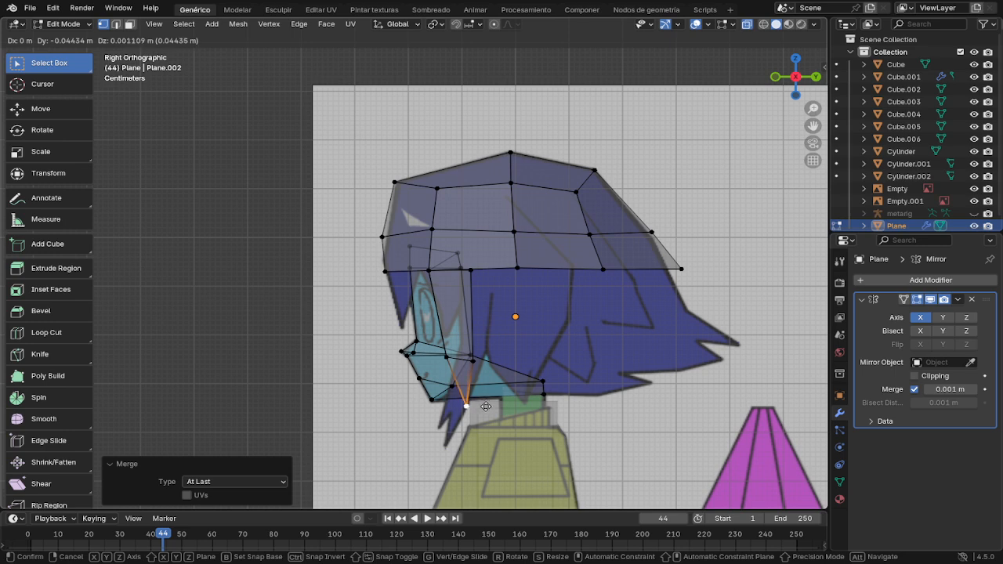
pyautogui.click(486, 407)
# Step: Turn X-ray off and fill a triangular face between the two open edges on the inner side of the lock's tip
pyautogui.moveTo(508, 365); pyautogui.dragTo(400, 384, button='middle')
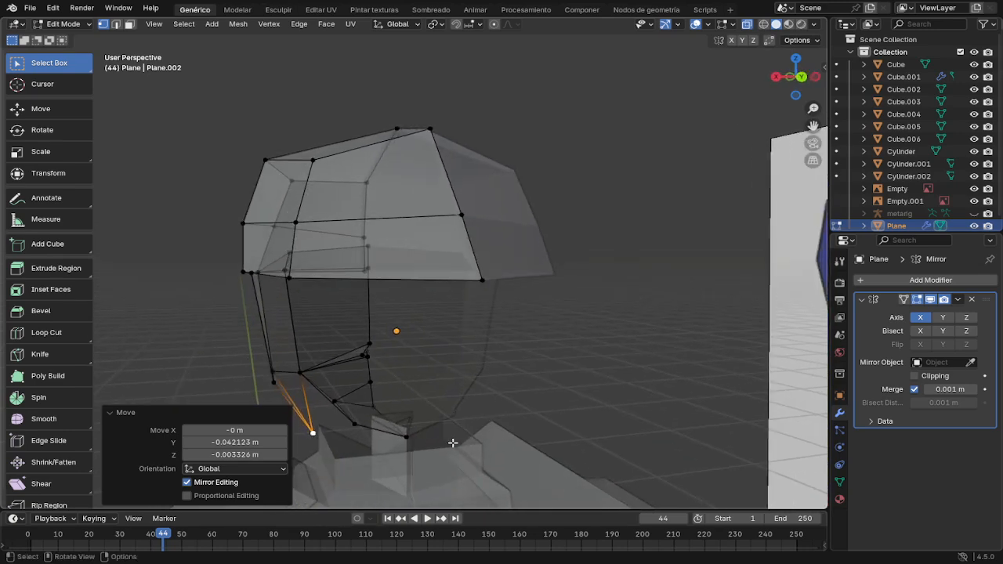
pyautogui.moveTo(452, 436); pyautogui.dragTo(472, 444, button='middle')
pyautogui.press('2')
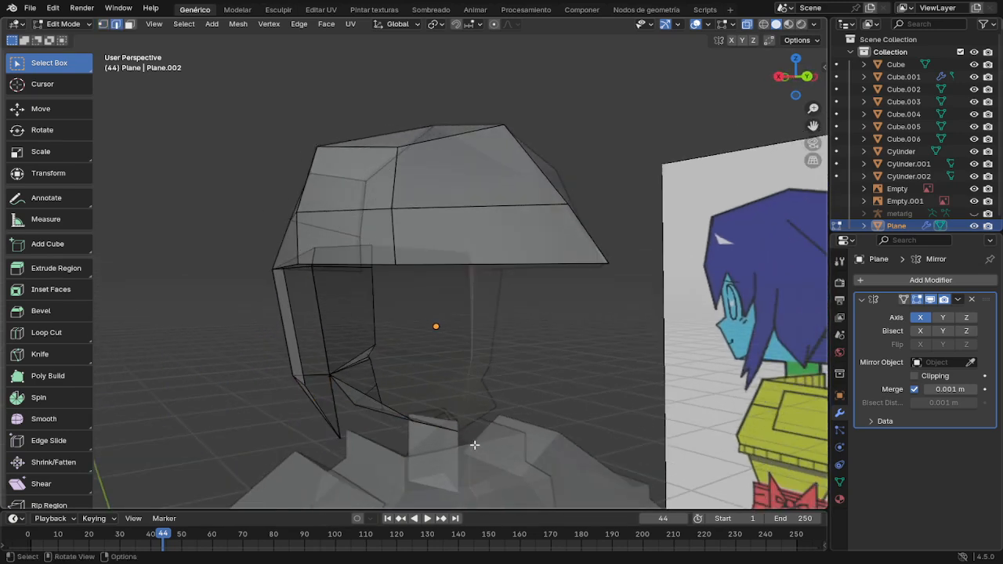
pyautogui.hotkey('alt', 'z')
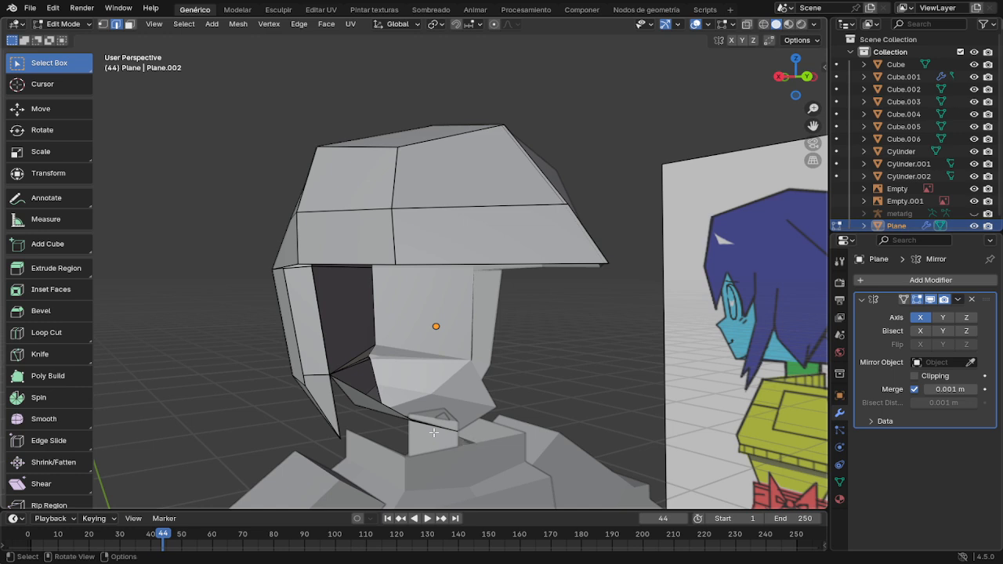
pyautogui.click(336, 400)
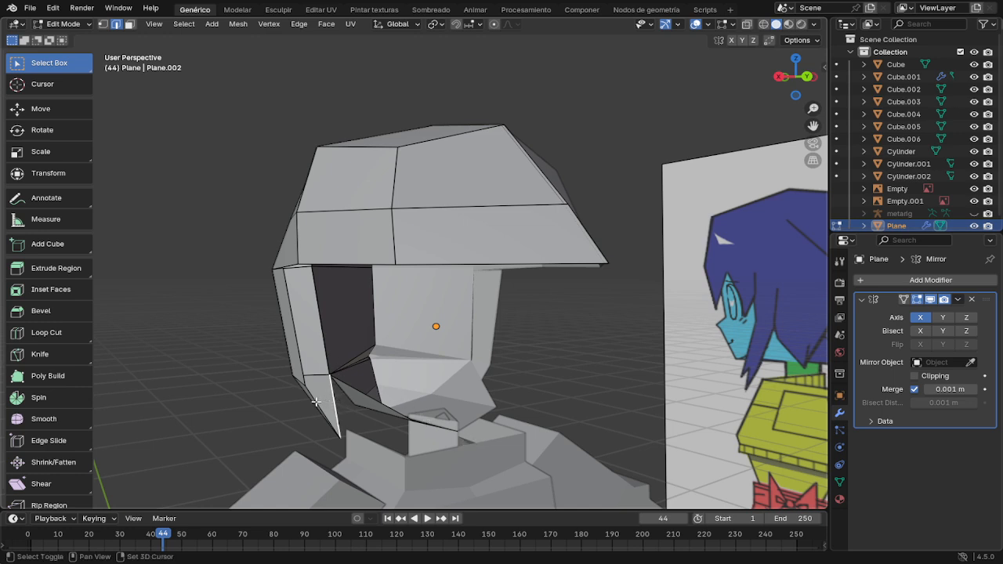
pyautogui.keyDown('shift'); pyautogui.click(315, 402); pyautogui.keyUp('shift')
pyautogui.press('f')
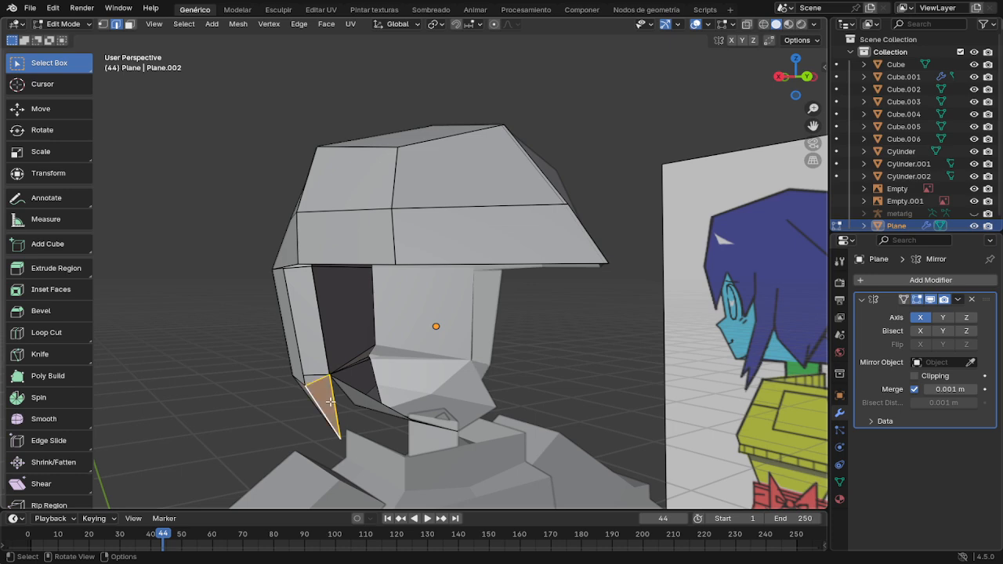
pyautogui.moveTo(351, 403); pyautogui.dragTo(462, 364, button='middle')
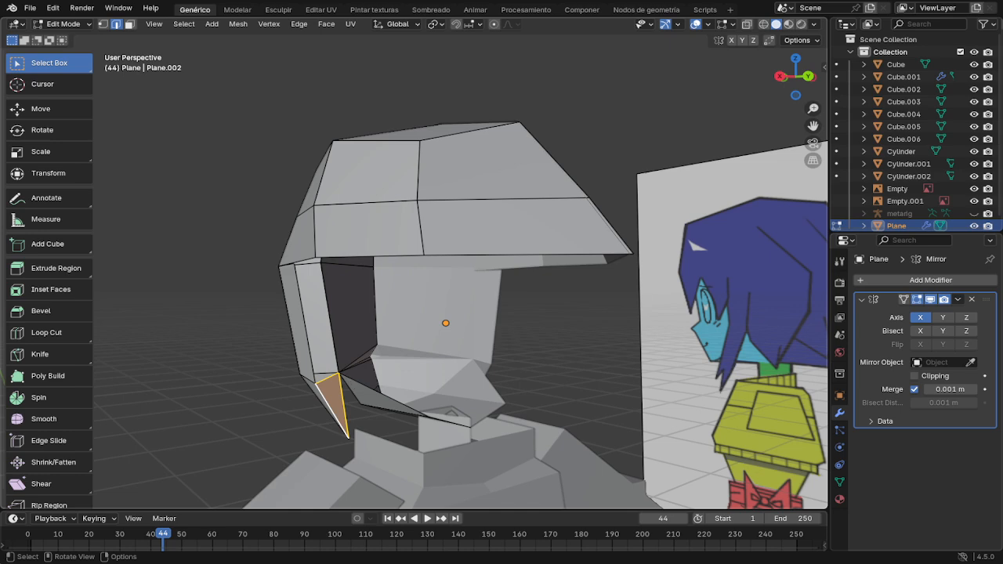
pyautogui.moveTo(593, 347)
pyautogui.mouseDown(button='middle')
pyautogui.moveTo(537, 352)
pyautogui.moveTo(593, 351)
pyautogui.moveTo(585, 358)
pyautogui.mouseUp(button='middle')
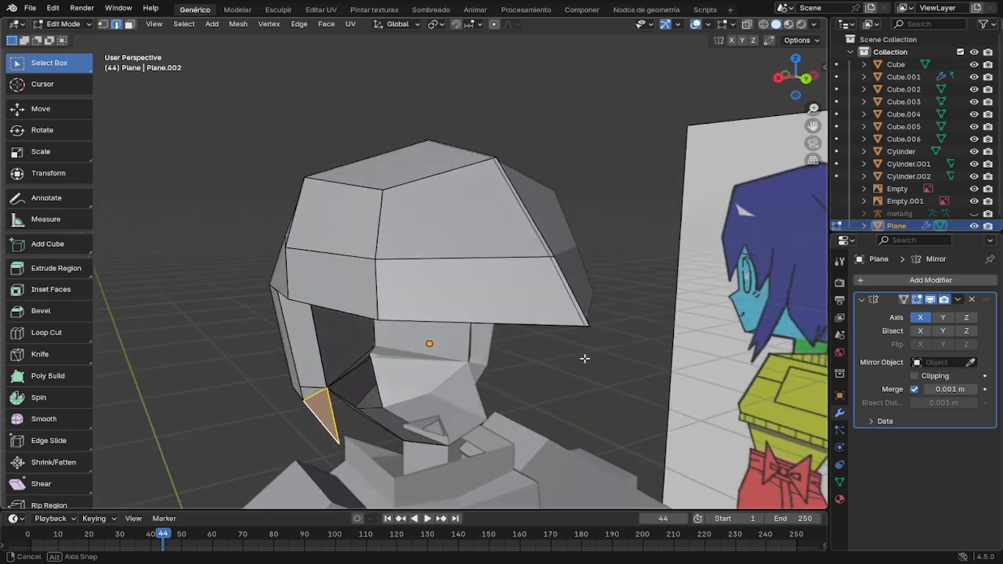
# Step: Fill the remaining open gap at the base of the side lock's tip with a face
pyautogui.click(316, 393)
pyautogui.moveTo(345, 400); pyautogui.dragTo(540, 382, button='middle')
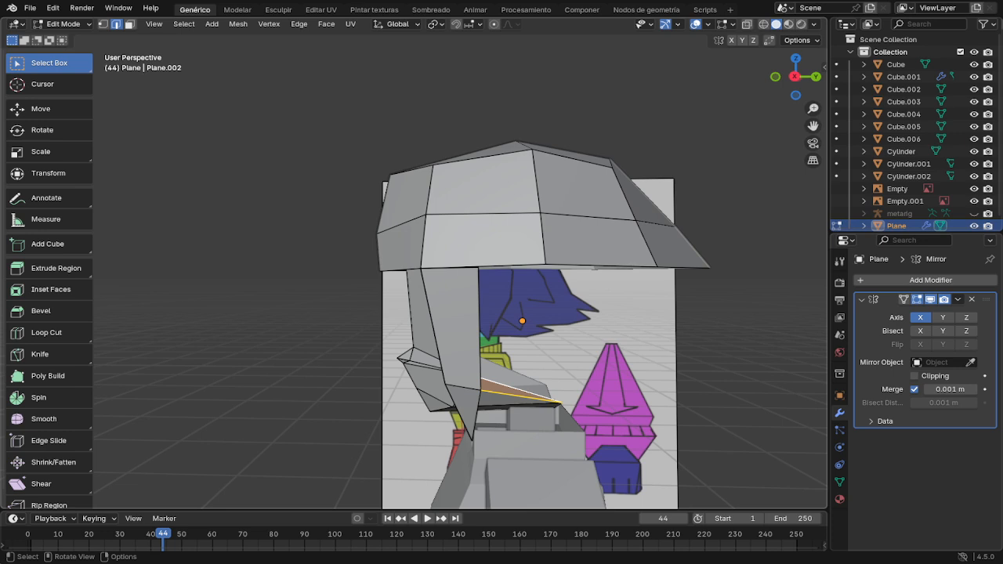
pyautogui.moveTo(494, 332); pyautogui.dragTo(563, 264, button='middle')
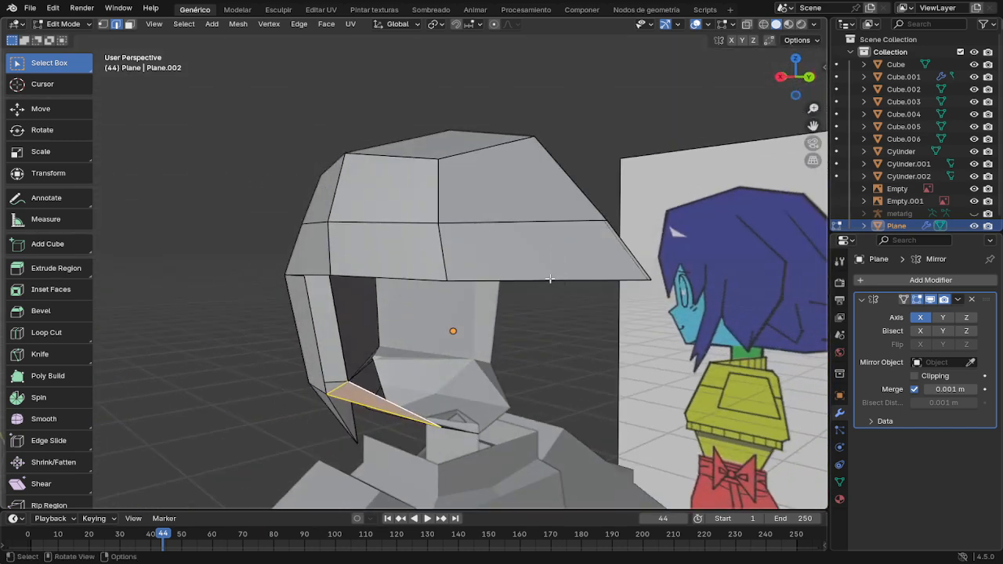
# Step: Extrude the outer lower edge at the back of the hair cap about 0.16 m down
pyautogui.click(556, 281)
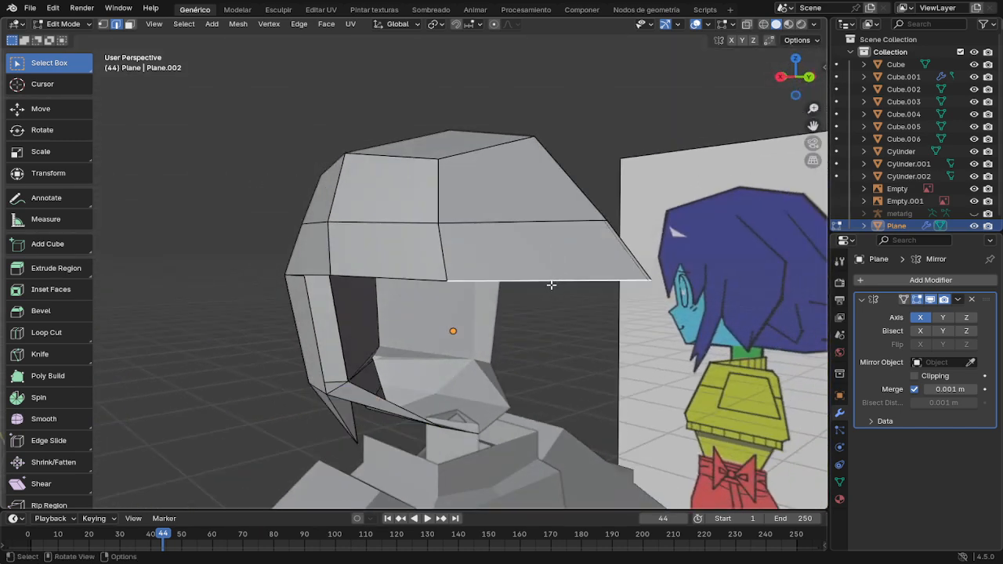
pyautogui.press('e')
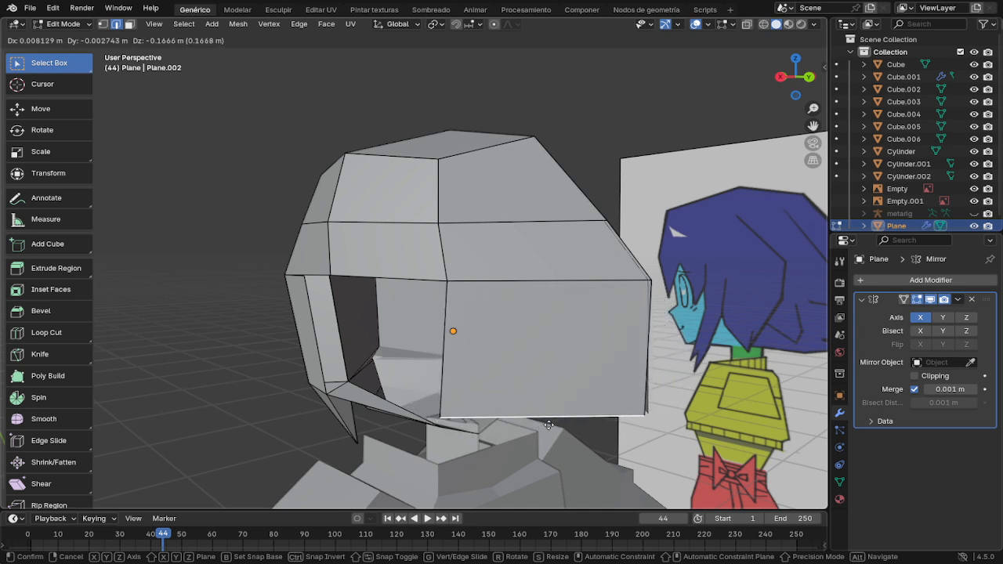
pyautogui.click(557, 420)
# Step: Extrude the new rear face about 0.106 m outward along its normal and merge its outer corners At Center into a spike
pyautogui.press('3')
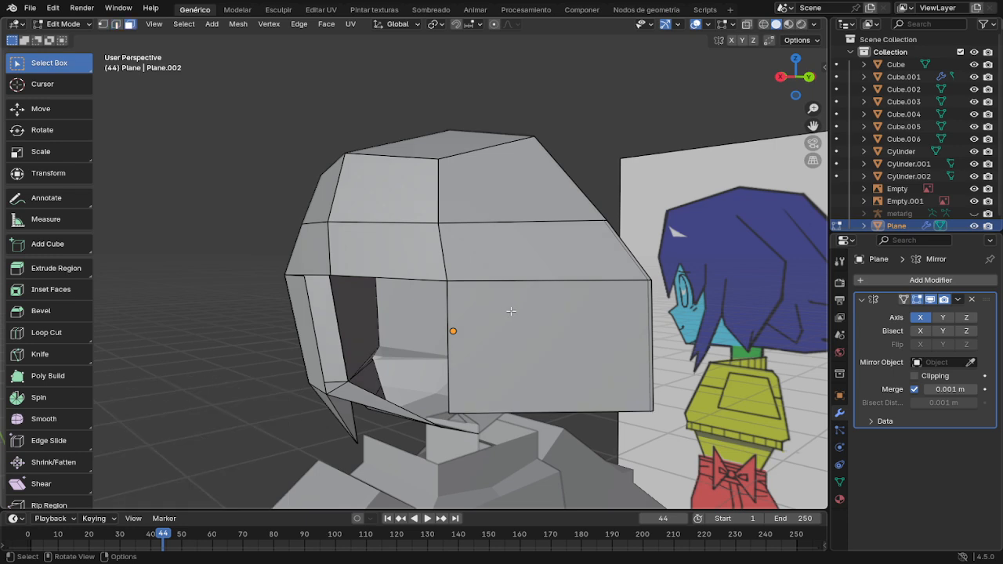
pyautogui.click(541, 334)
pyautogui.press('e')
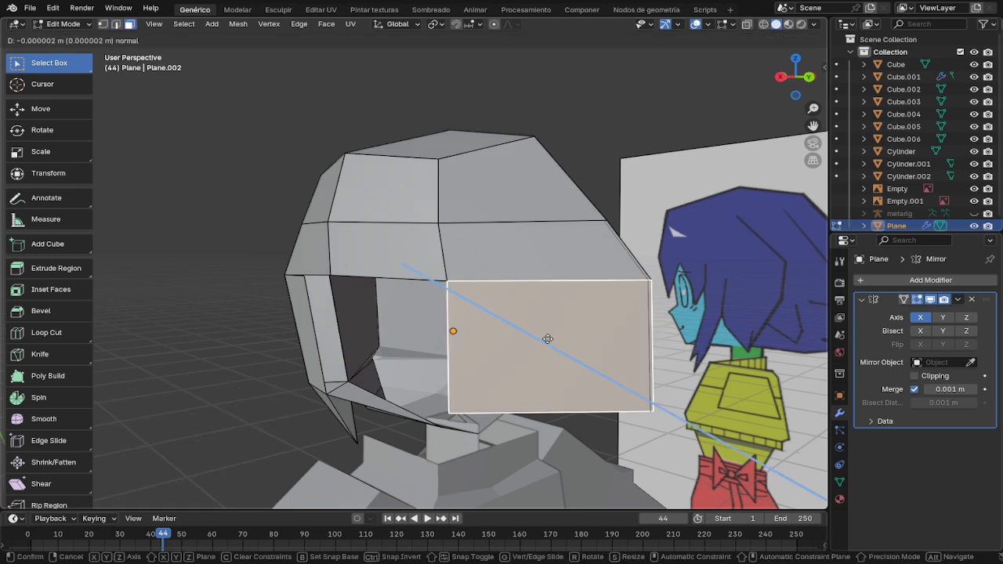
pyautogui.rightClick(575, 338)
pyautogui.rightClick(583, 330)
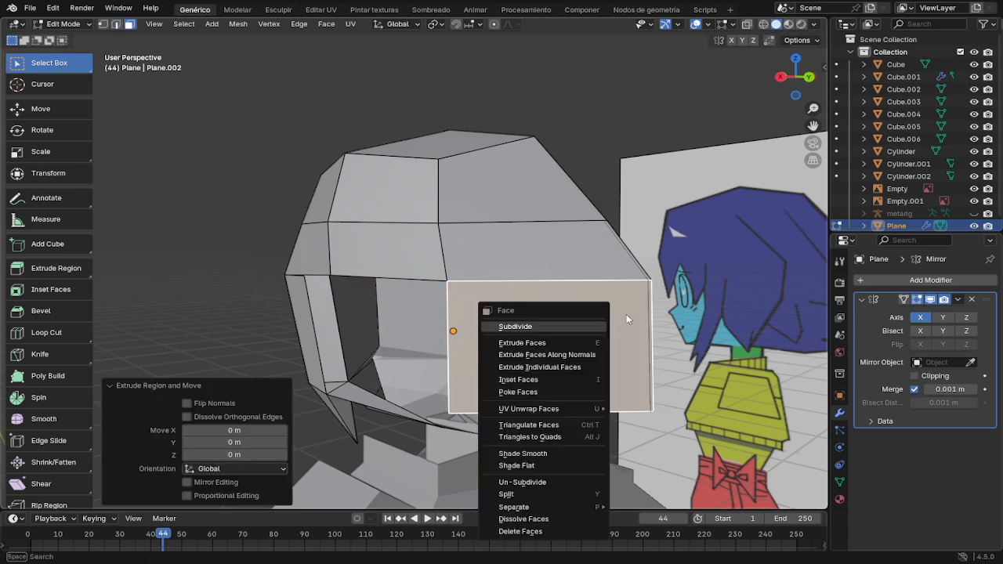
pyautogui.moveTo(627, 264); pyautogui.dragTo(680, 317, button='middle')
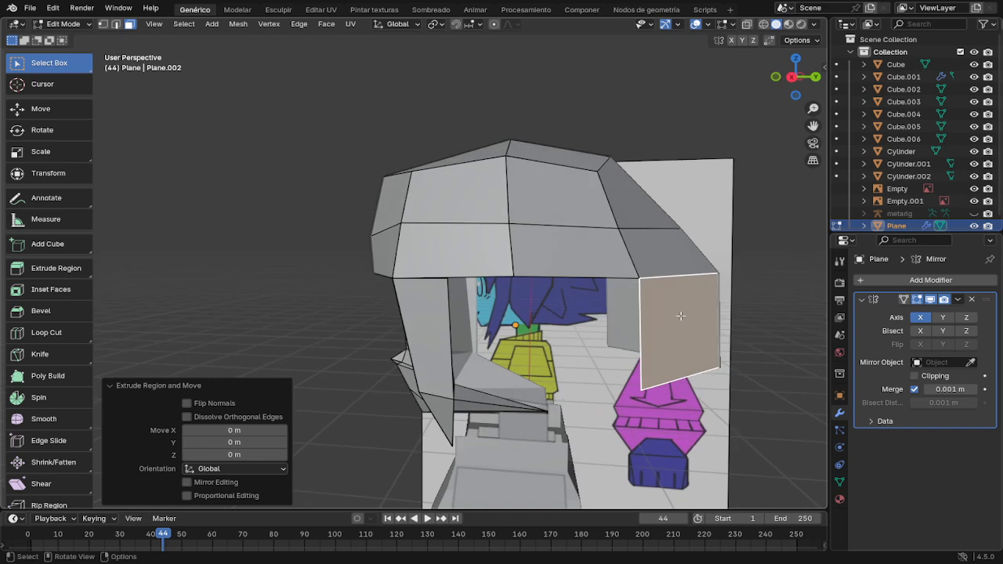
pyautogui.press('e')
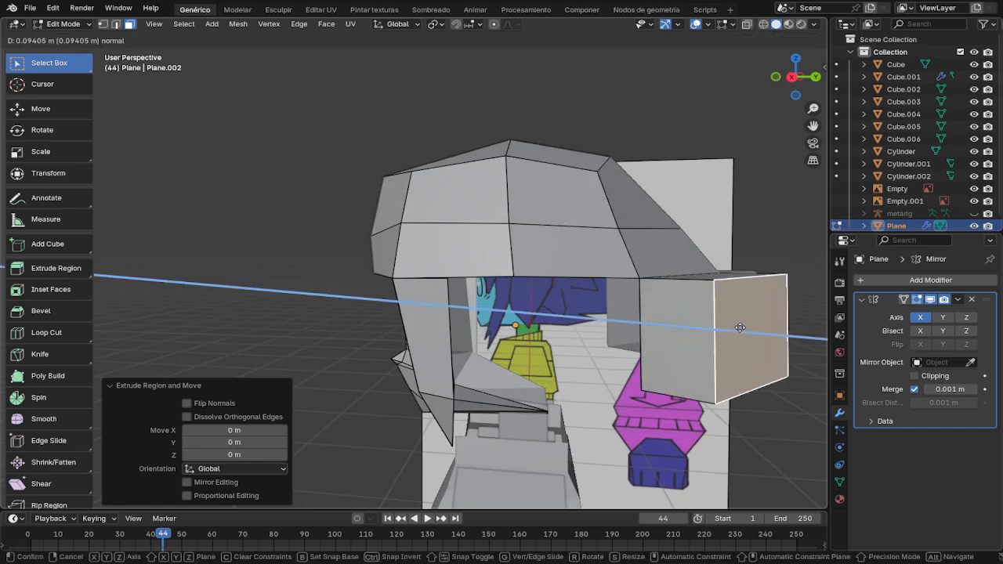
pyautogui.click(741, 330)
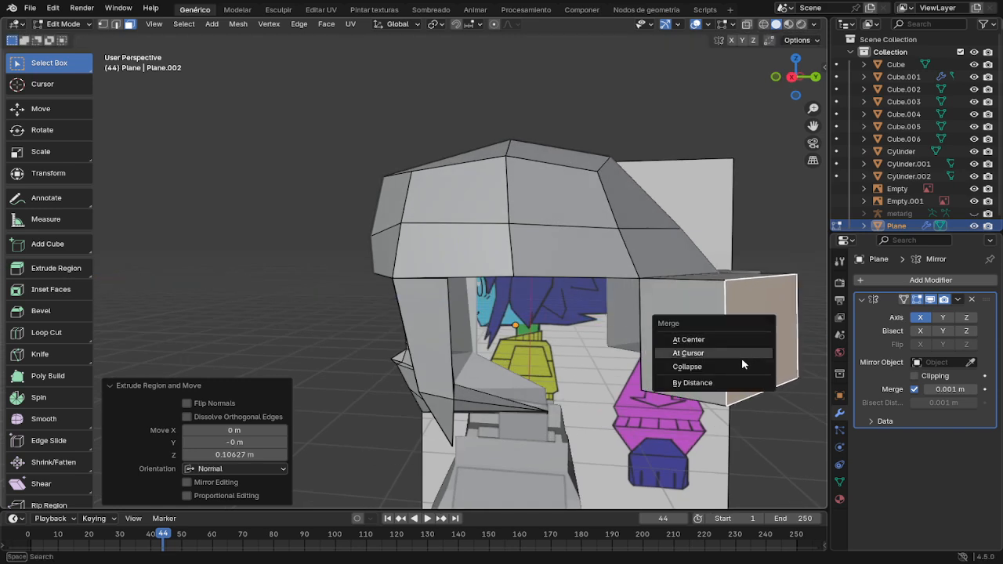
pyautogui.click(738, 339)
pyautogui.moveTo(731, 334); pyautogui.dragTo(656, 323, button='middle')
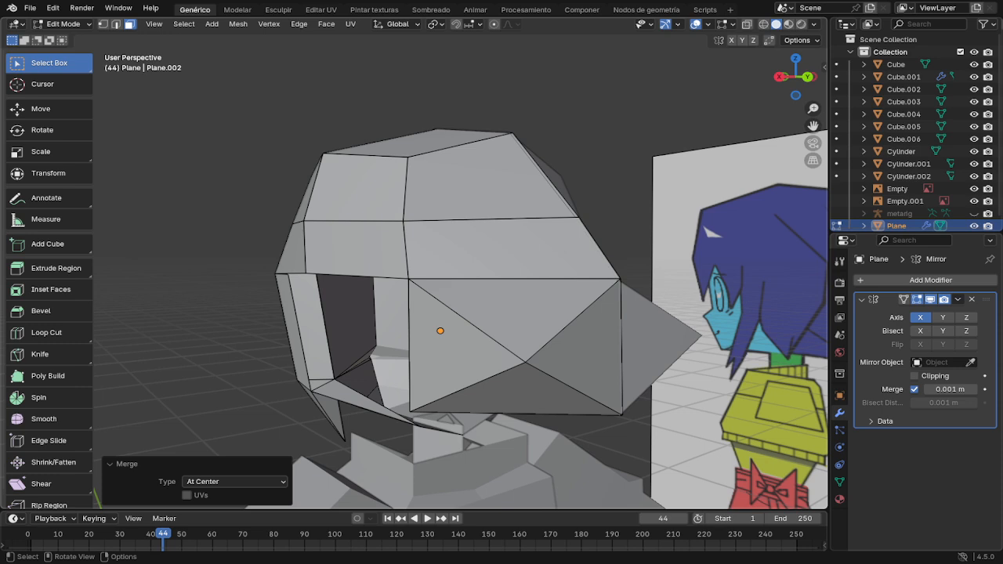
# Step: Move the rear spike's merged tip vertex roughly 0.11 m down
pyautogui.moveTo(633, 337); pyautogui.dragTo(666, 330, button='middle')
pyautogui.press('1')
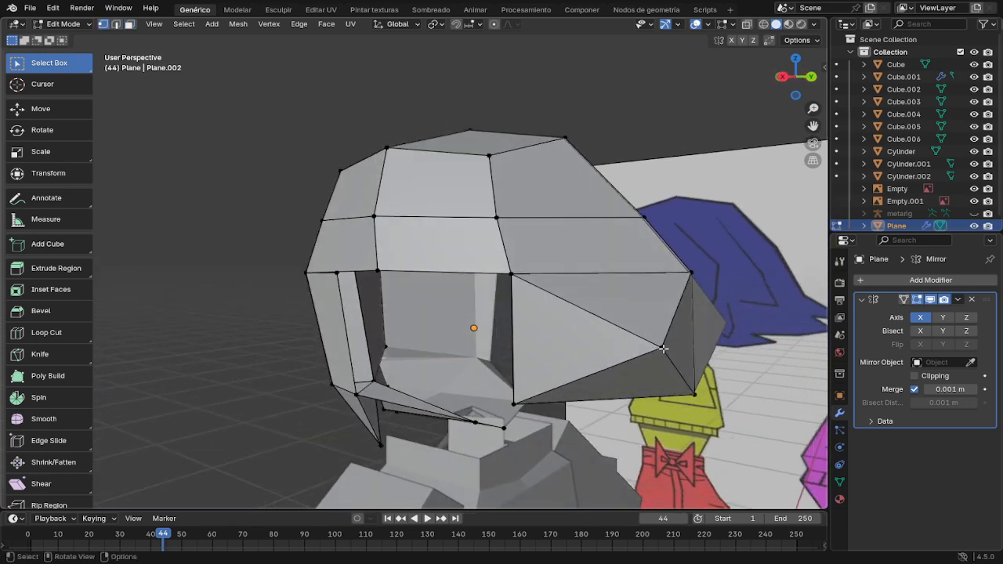
pyautogui.click(663, 347)
pyautogui.press('g')
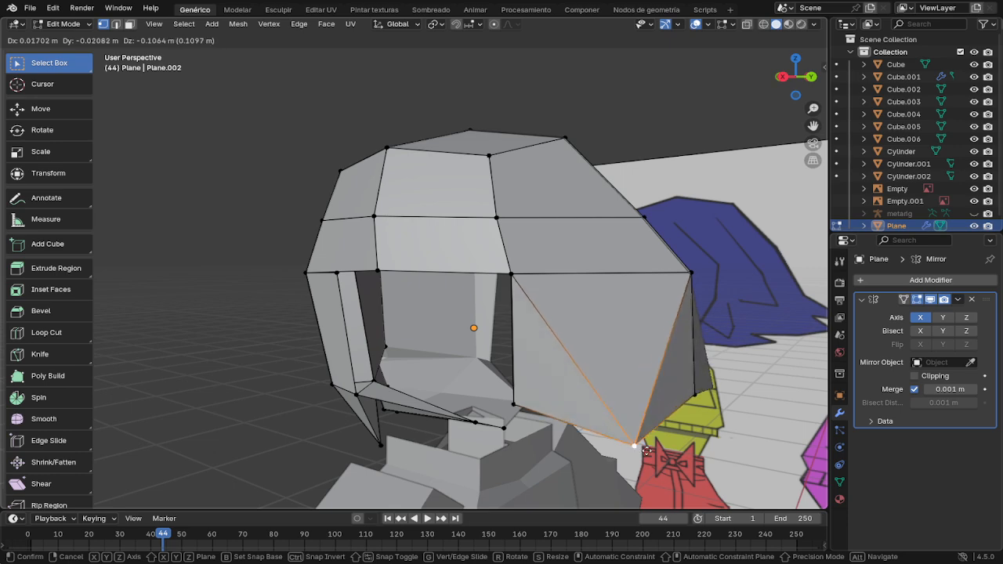
pyautogui.click(711, 460)
# Step: Move the spike base's lower vertex beside the mirror seam about 0.045 m away from the centre along X
pyautogui.moveTo(728, 429); pyautogui.dragTo(523, 319, button='middle')
pyautogui.click(447, 276)
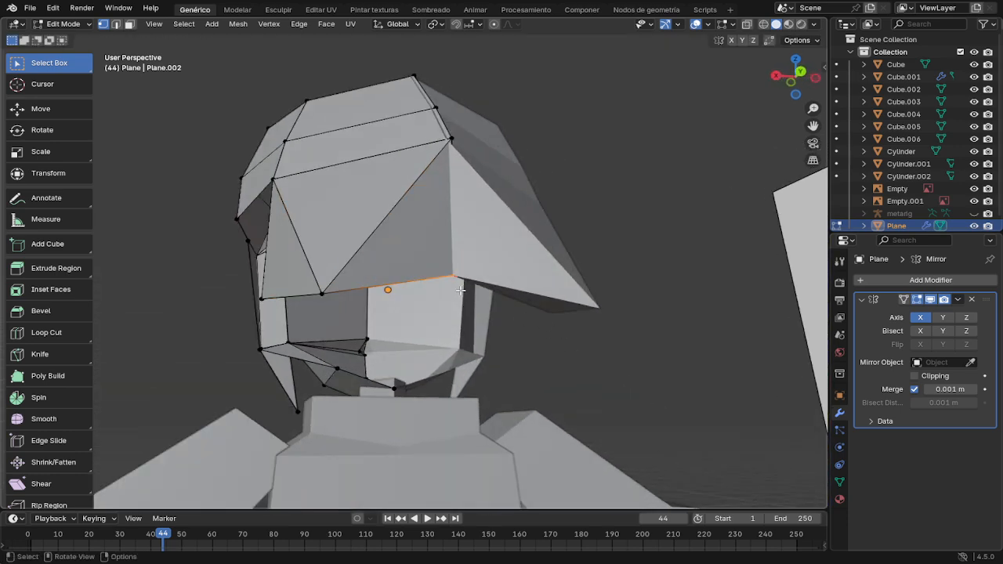
pyautogui.press('g')
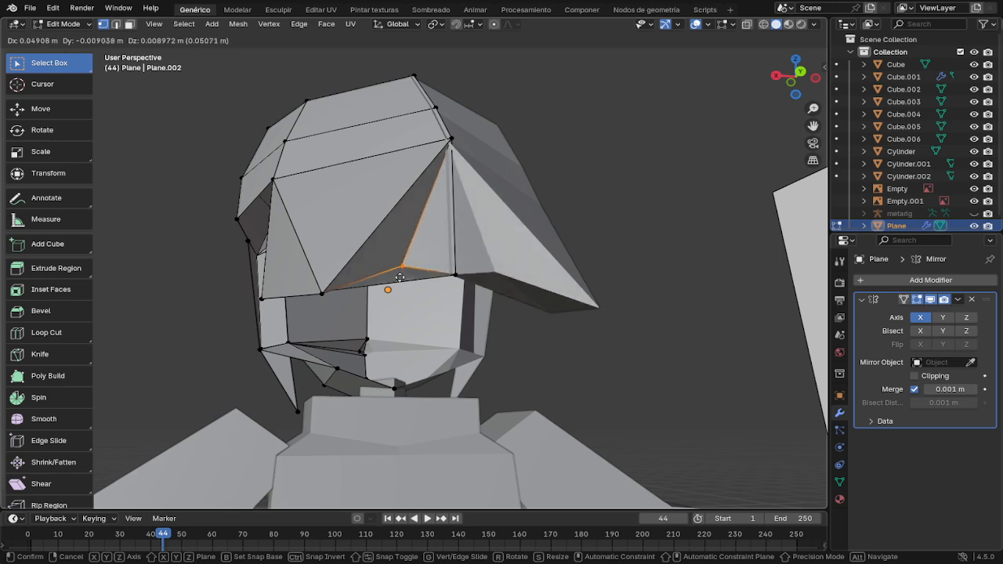
pyautogui.press('x')
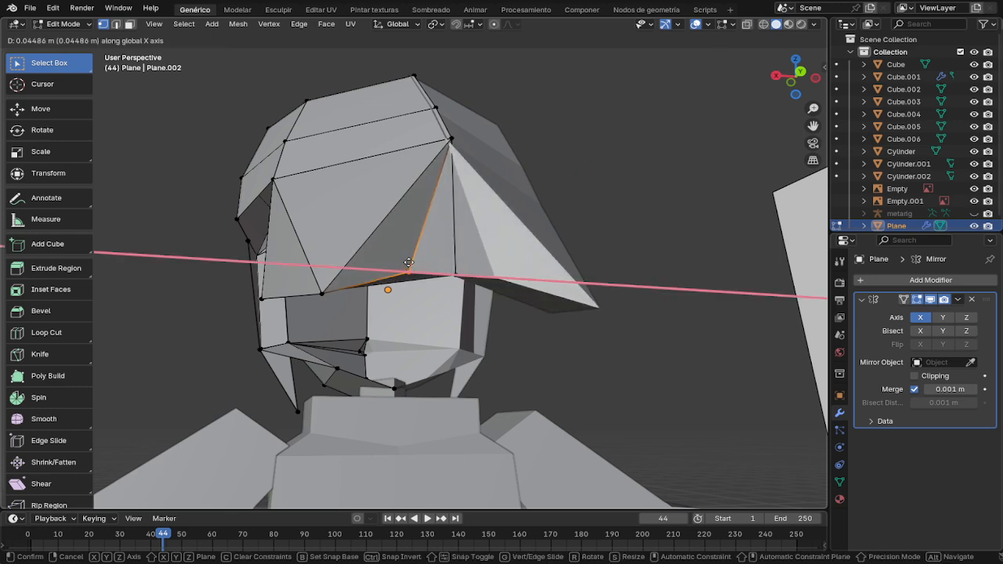
pyautogui.click(415, 266)
# Step: Merge the leftover lower vertex at the mirror seam into the shifted base vertex using At Last
pyautogui.moveTo(415, 267); pyautogui.dragTo(444, 293, button='middle')
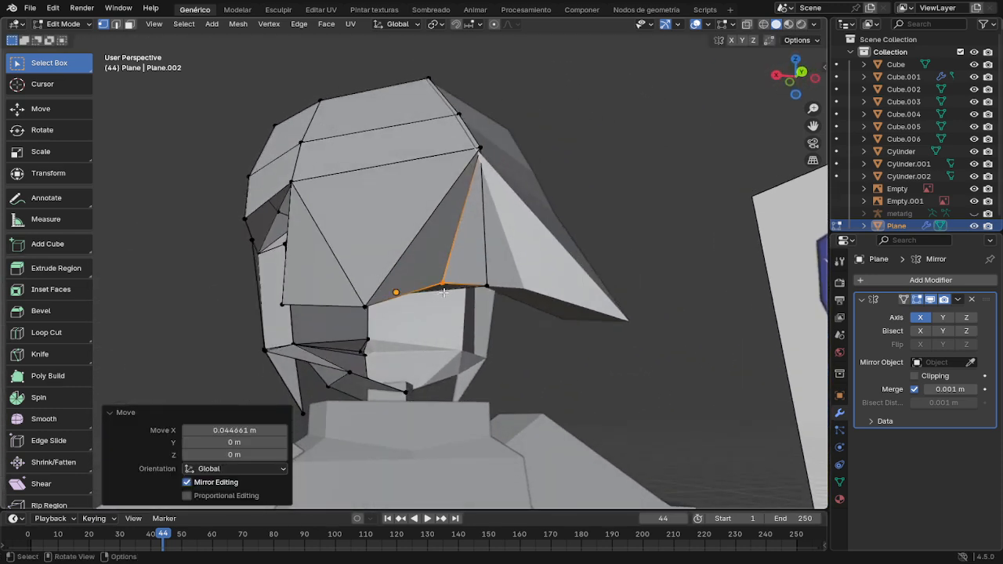
pyautogui.click(487, 285)
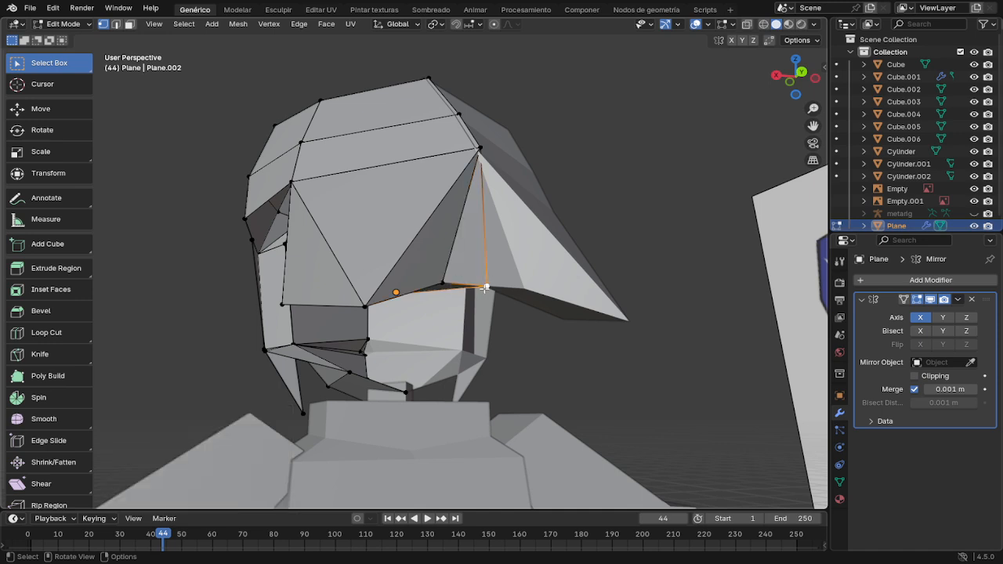
pyautogui.press('x')
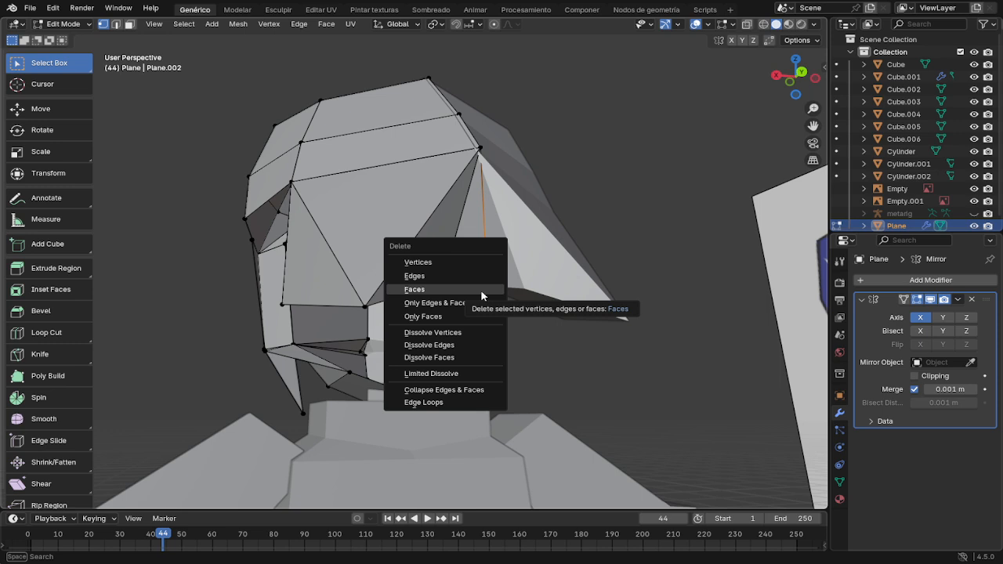
pyautogui.click(480, 289)
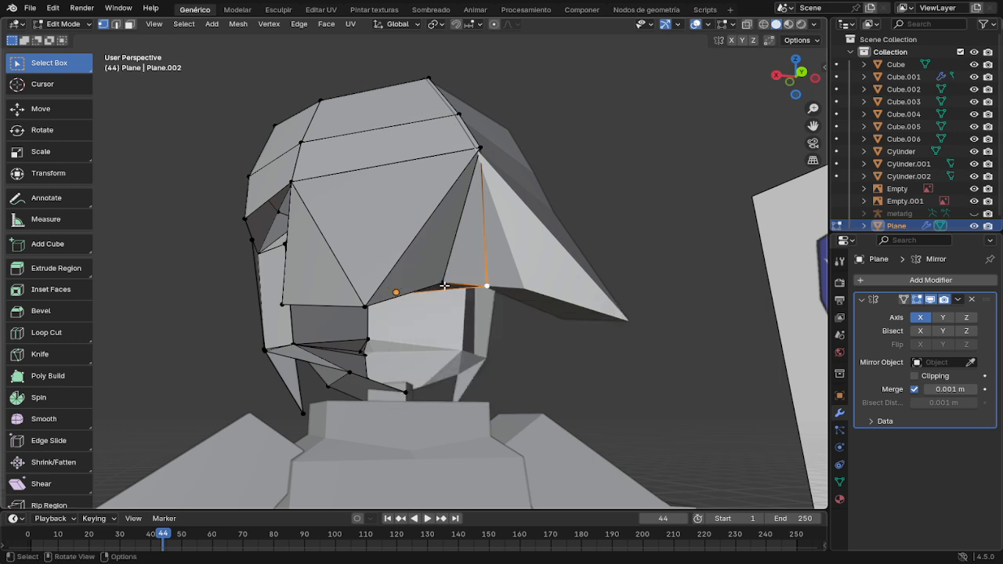
pyautogui.keyDown('shift'); pyautogui.click(445, 284); pyautogui.keyUp('shift')
pyautogui.rightClick(457, 284)
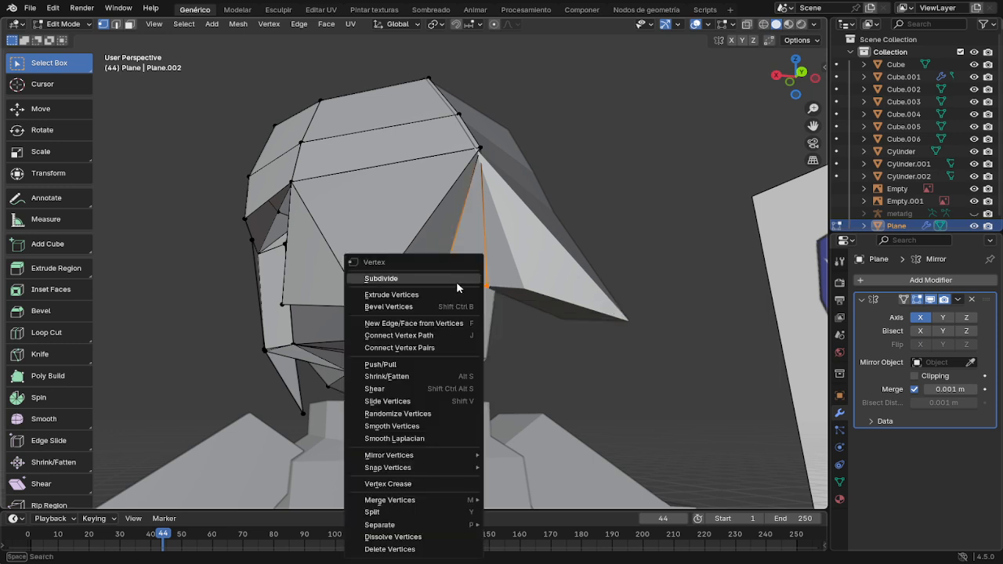
pyautogui.press('Escape')
pyautogui.press('m')
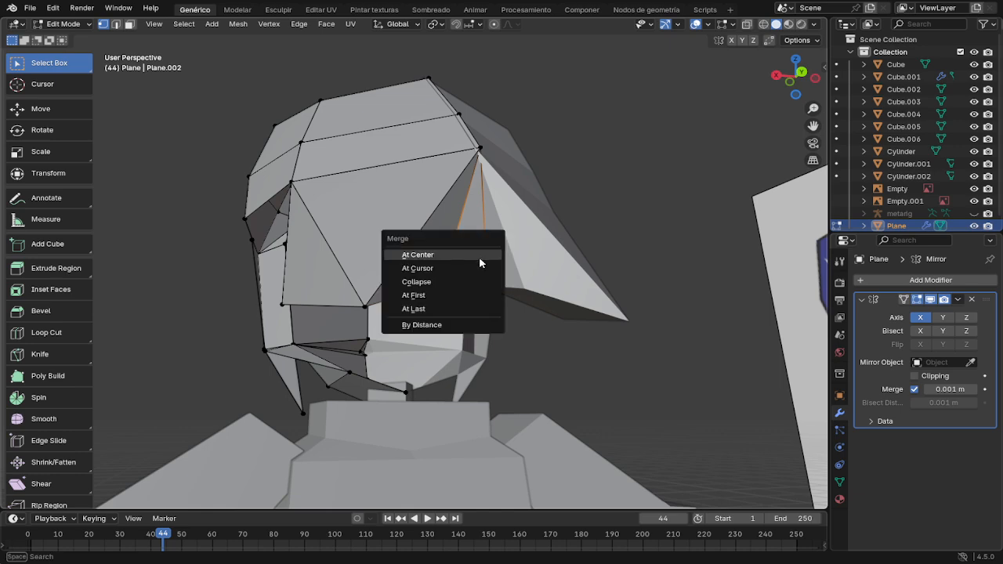
pyautogui.click(466, 309)
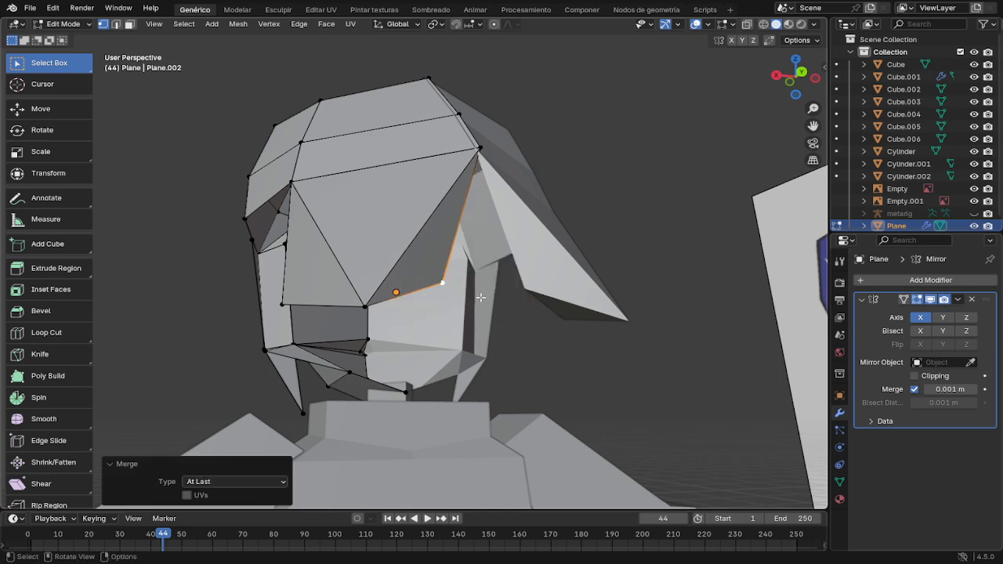
# Step: Move the rear spike's tip vertex about 0.095 m up, 0.042 m backward and 0.005 m outward
pyautogui.moveTo(480, 297); pyautogui.dragTo(641, 322, button='middle')
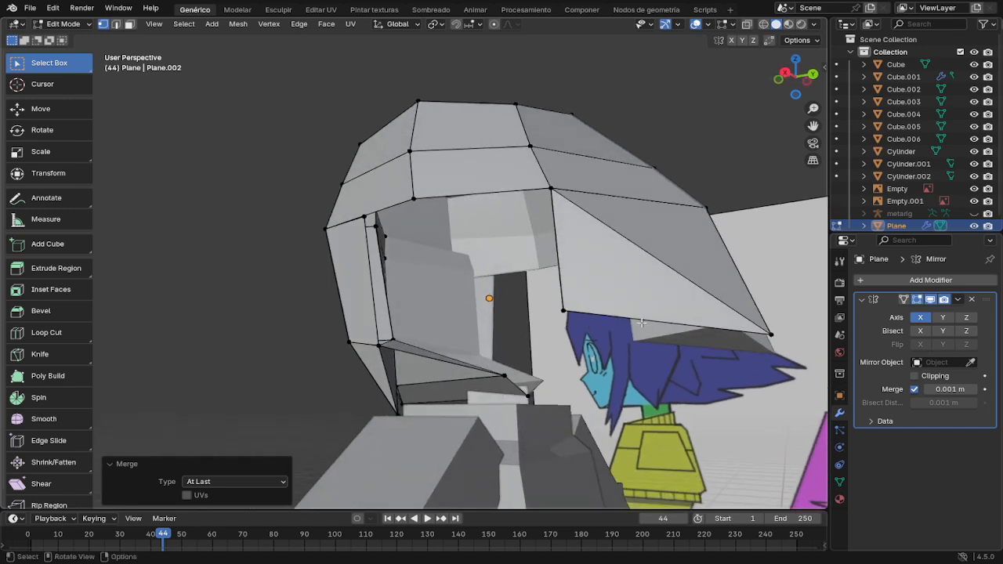
pyautogui.click(772, 335)
pyautogui.press('g')
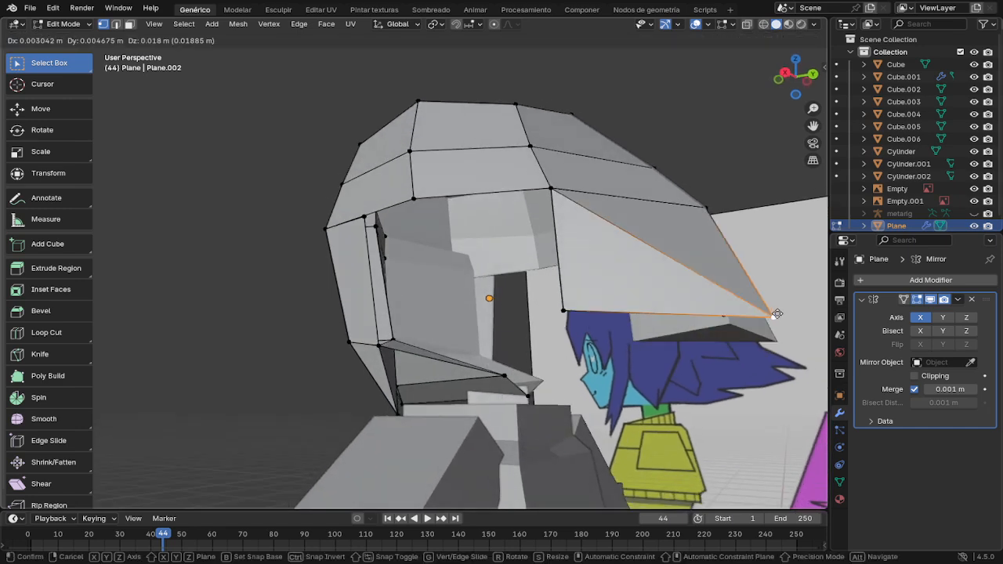
pyautogui.click(810, 242)
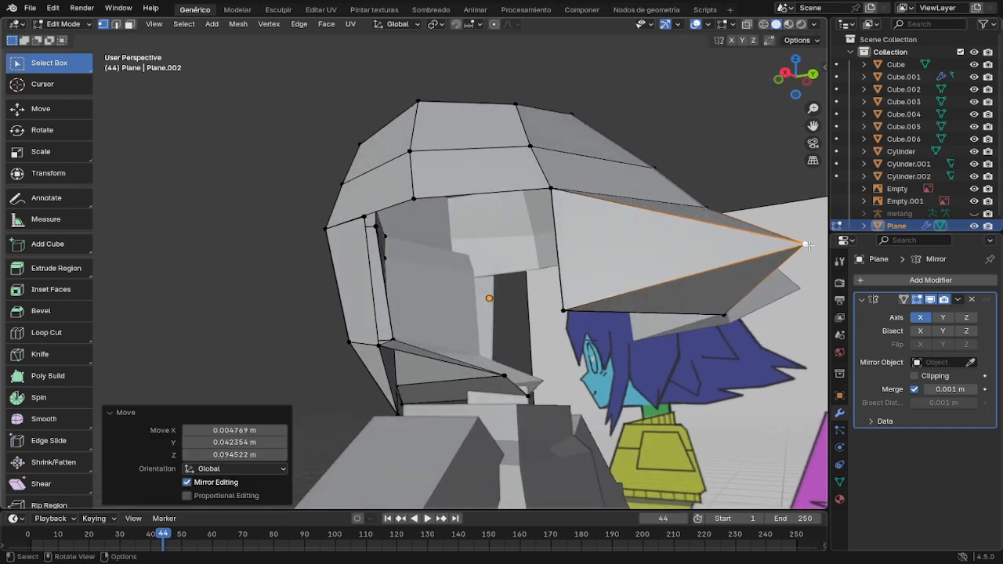
# Step: Move the spike's inner lower vertex about 0.037 m up, 0.009 m backward and 0.009 m toward the centre
pyautogui.moveTo(811, 242); pyautogui.dragTo(700, 264, button='middle')
pyautogui.moveTo(497, 381); pyautogui.dragTo(488, 352, button='middle')
pyautogui.click(337, 318)
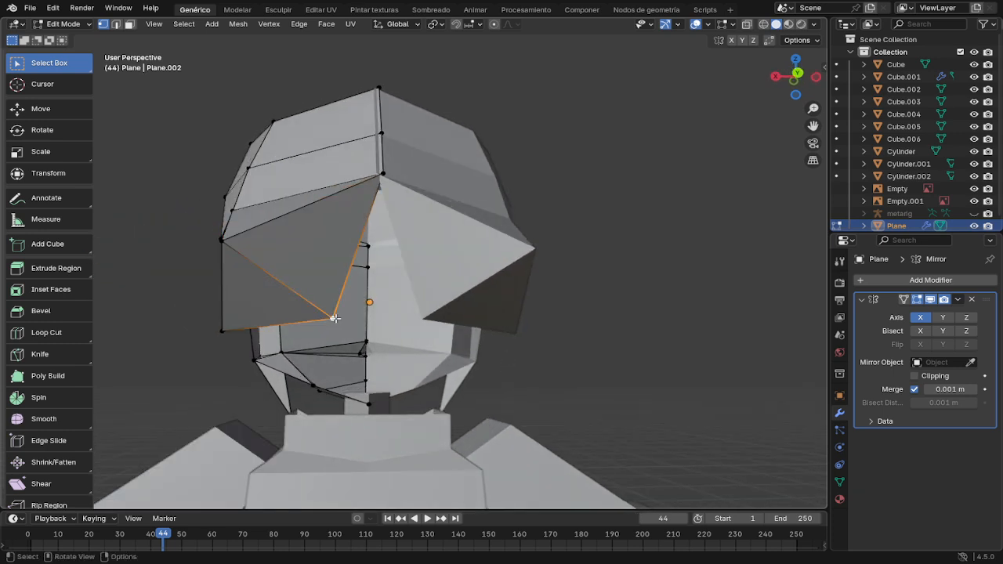
pyautogui.press('g')
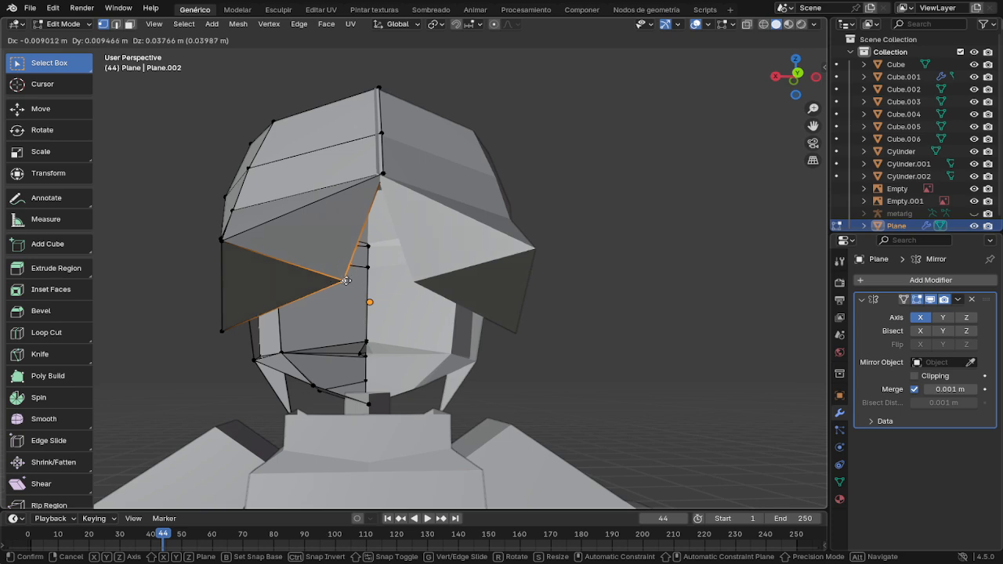
pyautogui.click(357, 283)
pyautogui.moveTo(358, 282); pyautogui.dragTo(444, 330, button='middle')
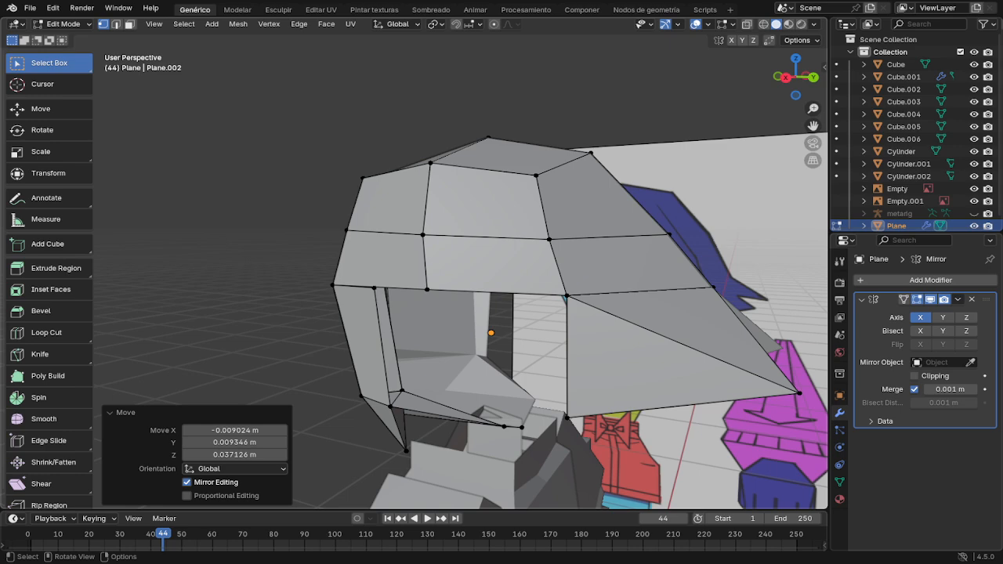
# Step: Raise the spike's front lower vertex about 0.04 m and merge the overlapping vertex left below into it using At Last
pyautogui.moveTo(656, 347); pyautogui.dragTo(601, 335, button='middle')
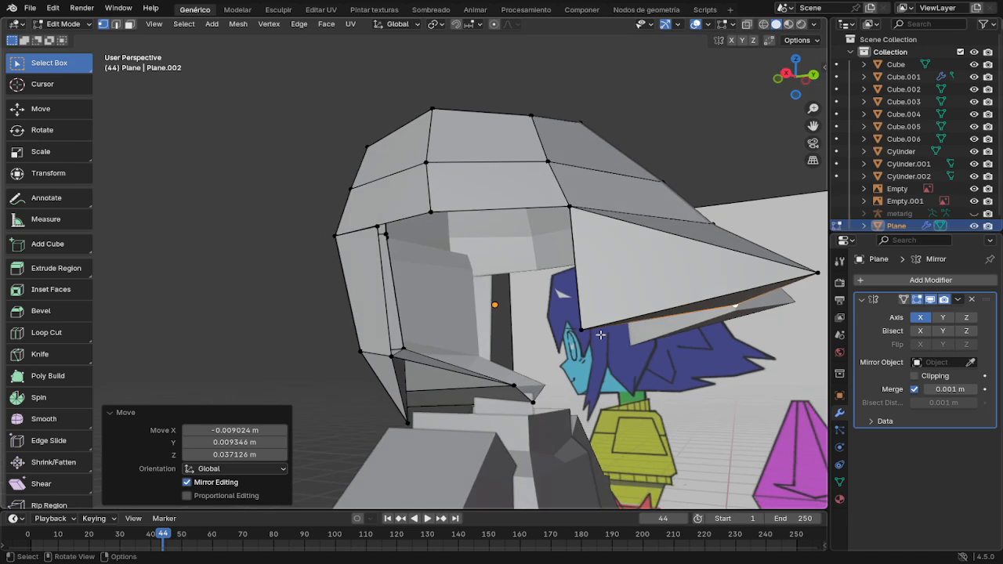
pyautogui.click(581, 330)
pyautogui.press('g')
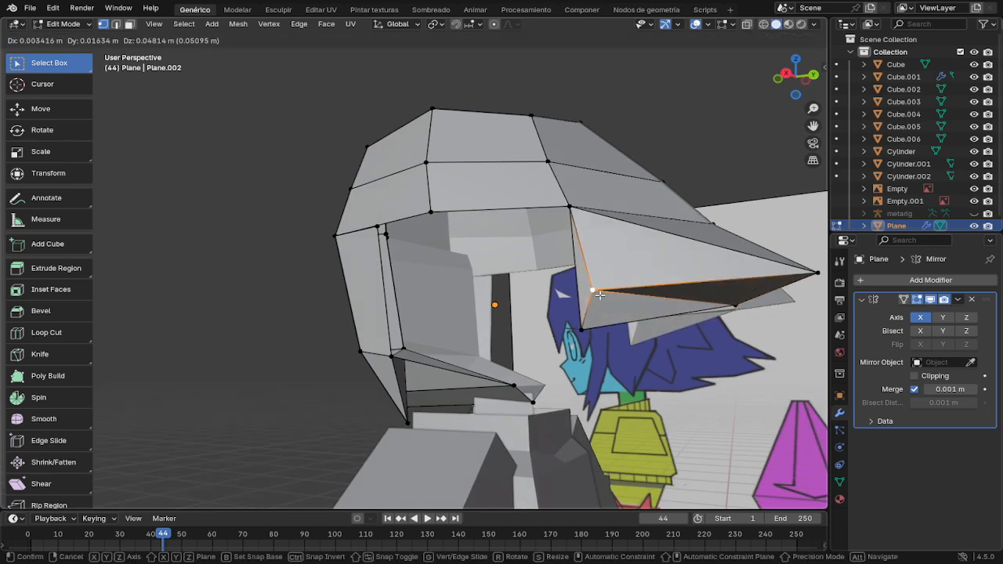
pyautogui.click(604, 306)
pyautogui.moveTo(617, 333); pyautogui.dragTo(669, 352, button='middle')
pyautogui.click(661, 364)
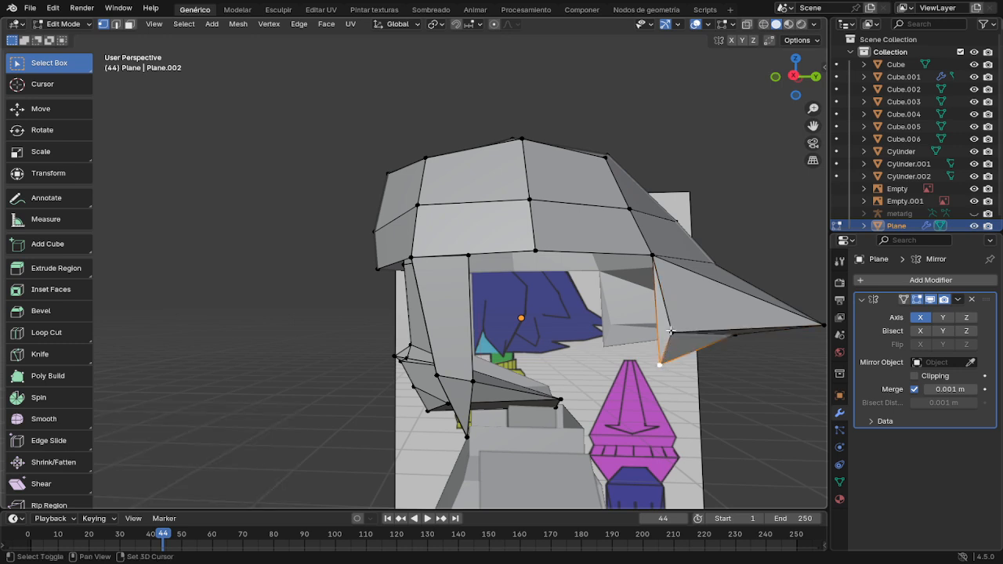
pyautogui.keyDown('shift'); pyautogui.click(670, 331); pyautogui.keyUp('shift')
pyautogui.press('m')
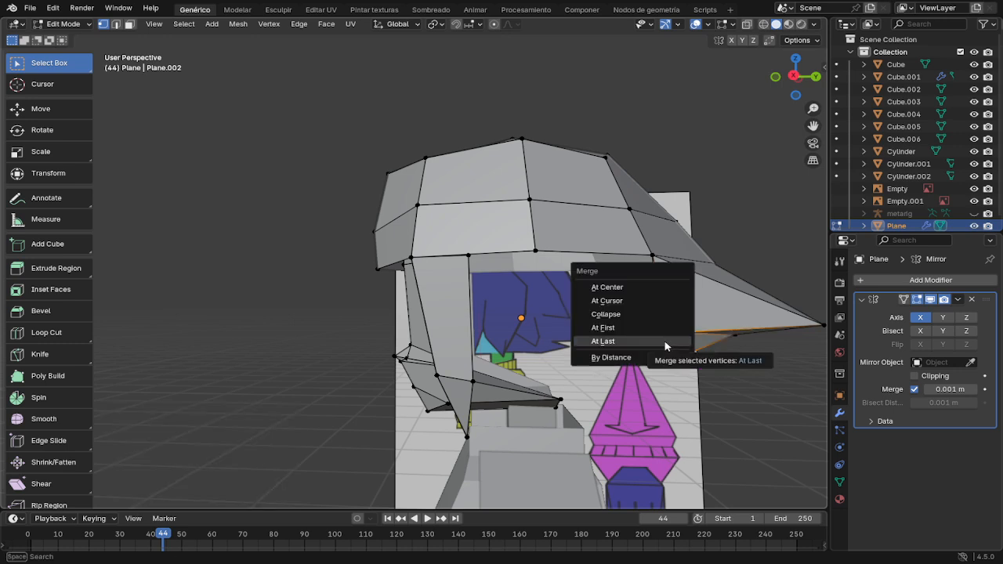
pyautogui.click(665, 342)
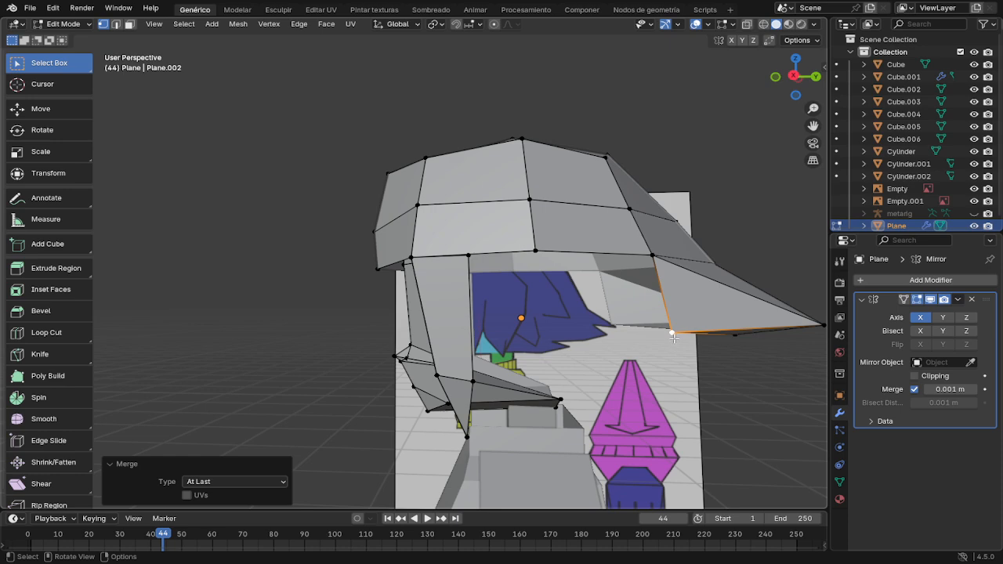
# Step: Move the rear spike's front lower vertex about 0.01 m down and 0.007 m backward, and raise its inner lower vertex about 0.041 m
pyautogui.press('g')
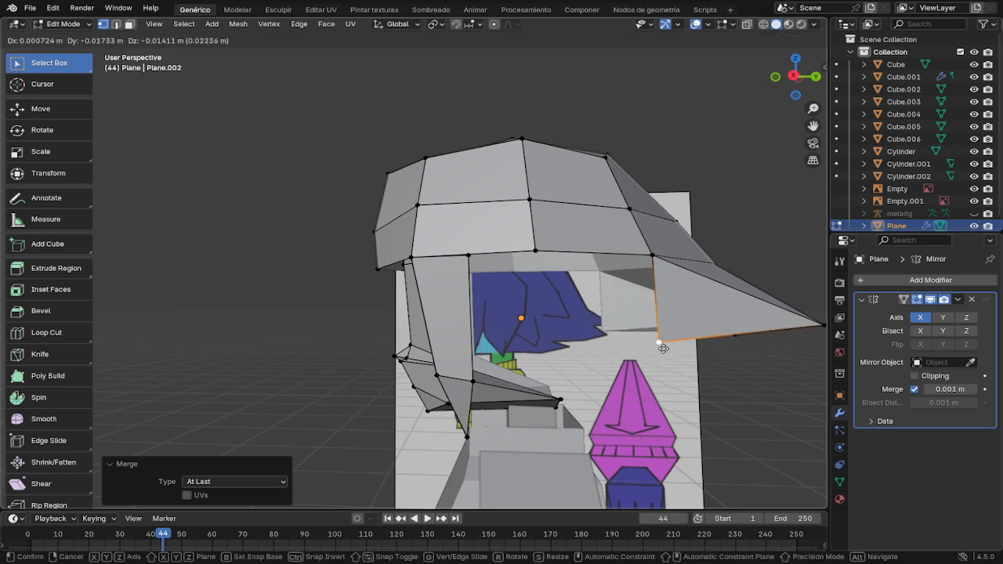
pyautogui.click(669, 343)
pyautogui.moveTo(669, 343); pyautogui.dragTo(591, 354, button='middle')
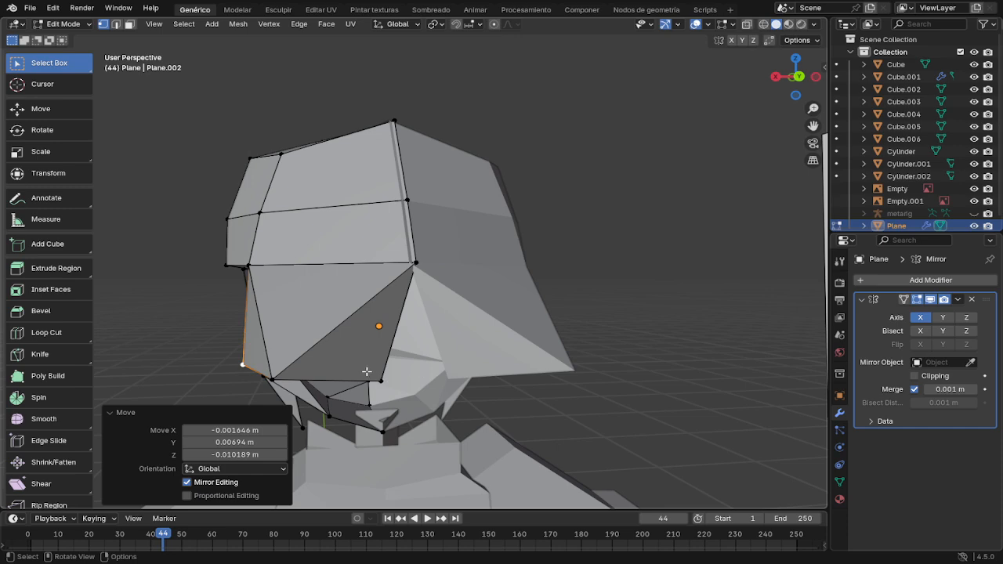
pyautogui.press('g')
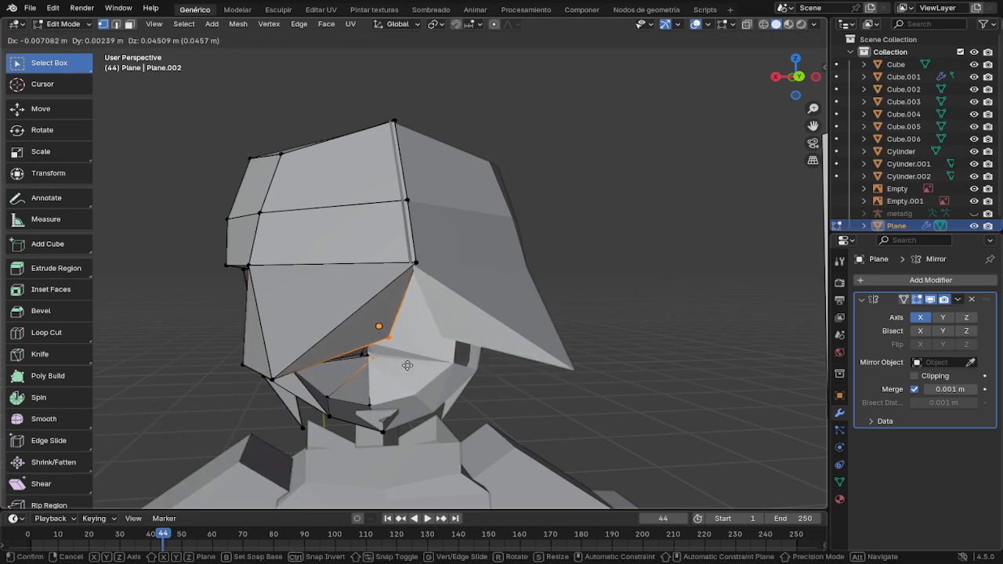
pyautogui.click(407, 367)
# Step: Move the rear spike's tip vertex about 0.054 m backward, 0.024 m up and 0.013 m toward the centre
pyautogui.moveTo(408, 367); pyautogui.dragTo(485, 374, button='middle')
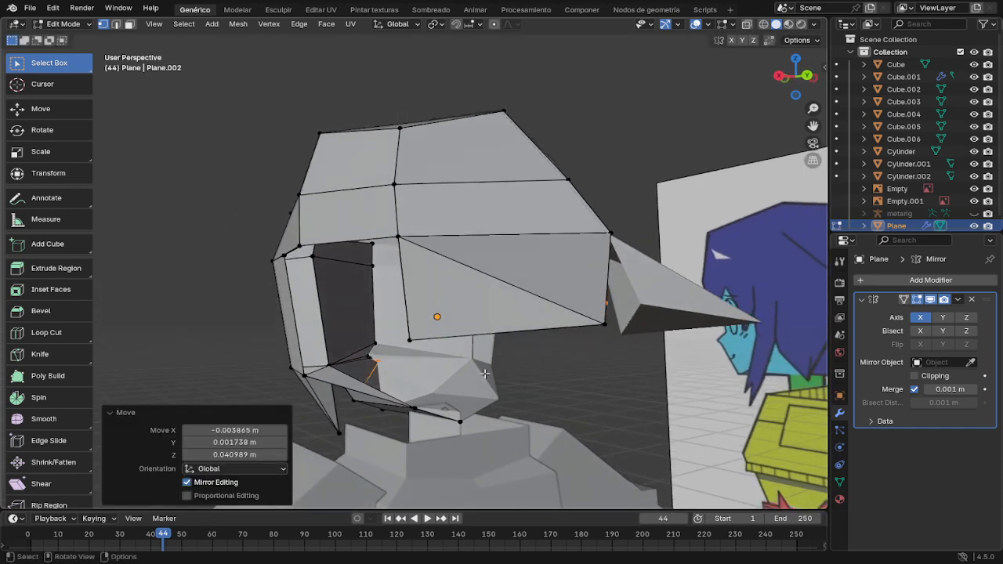
pyautogui.moveTo(653, 348); pyautogui.dragTo(754, 380, button='middle')
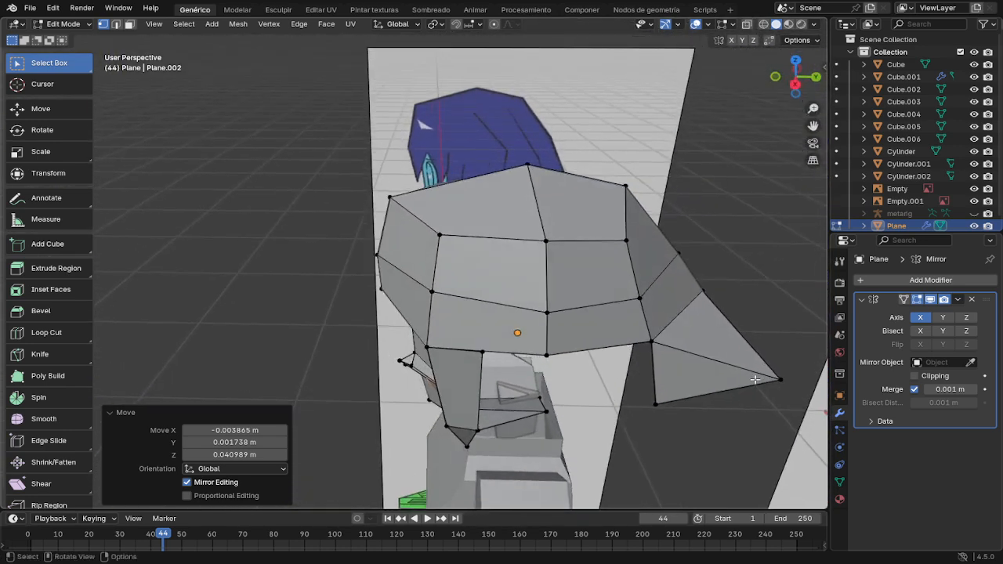
pyautogui.click(779, 380)
pyautogui.press('g')
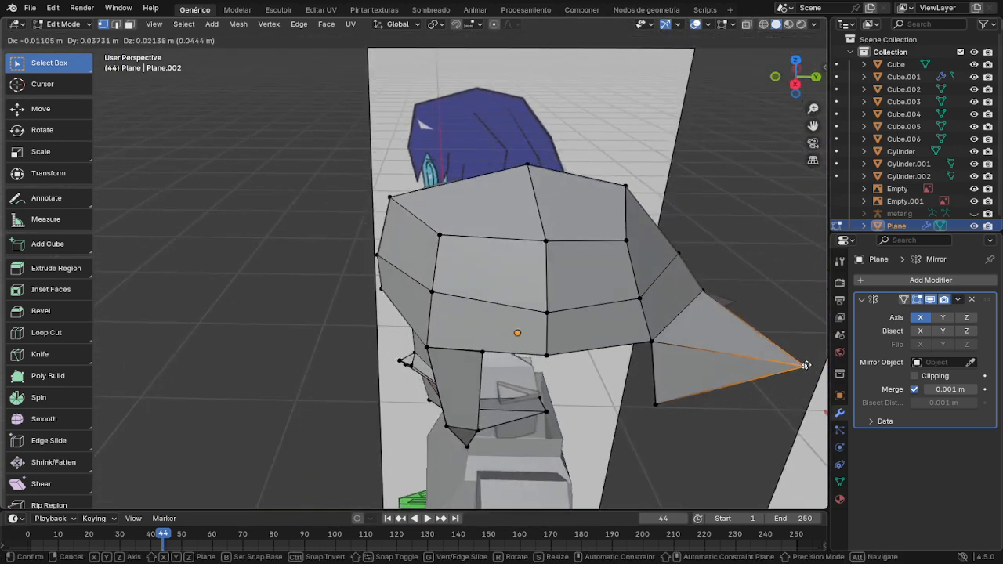
pyautogui.click(815, 365)
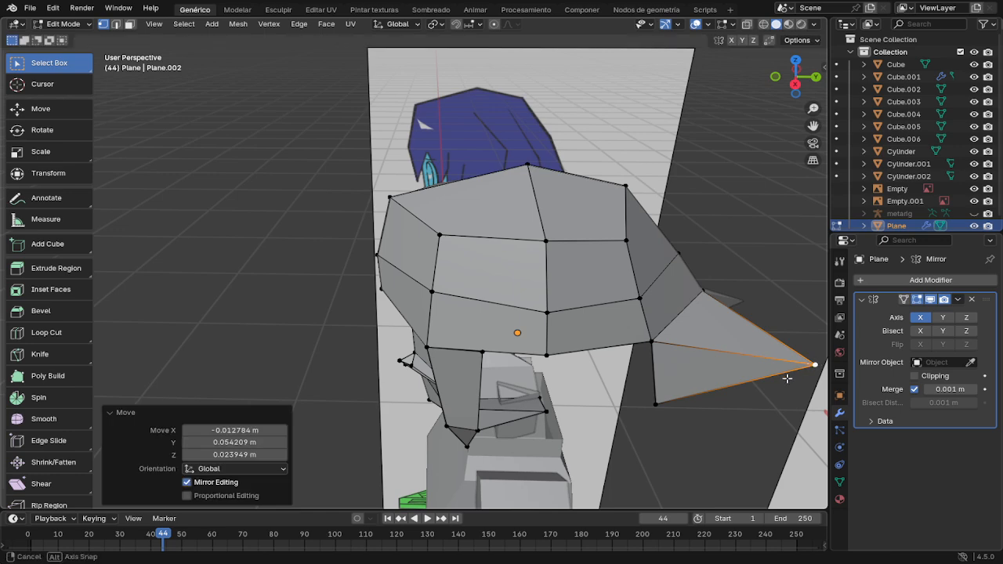
# Step: Move the spike's front lower vertex about 0.037 m backward, 0.019 m toward the centre and 0.003 m up
pyautogui.moveTo(787, 379); pyautogui.dragTo(666, 370, button='middle')
pyautogui.click(600, 378)
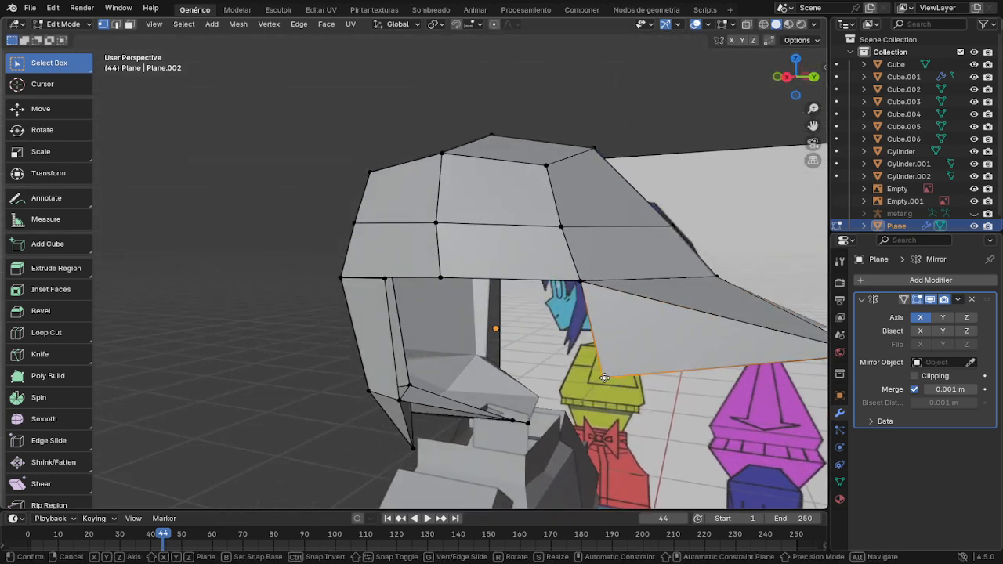
pyautogui.press('g')
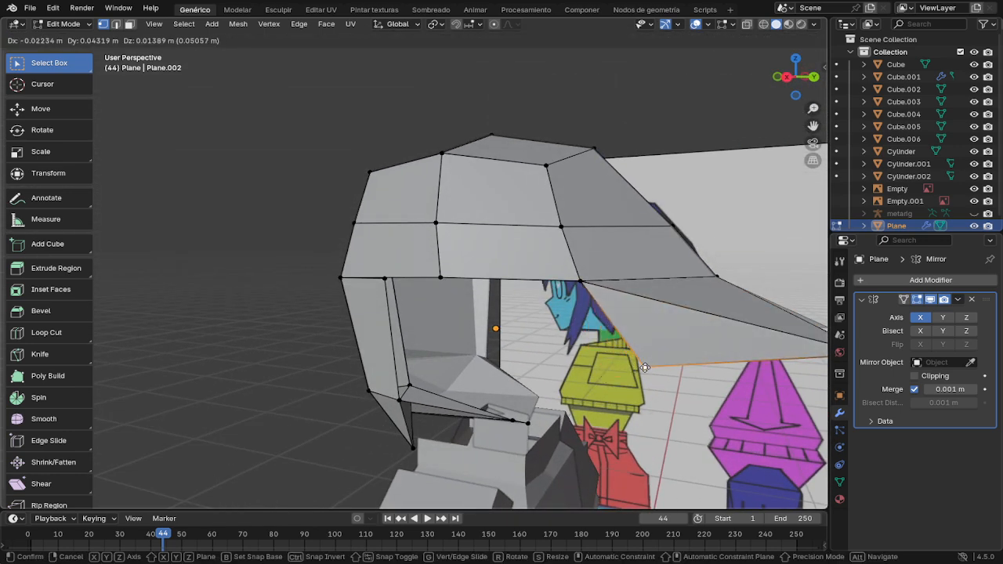
pyautogui.click(639, 364)
# Step: Lower the spike's tip about 0.065 m, and in the right view shift it about 0.034 m forward and 0.009 m down to match the reference
pyautogui.moveTo(639, 363); pyautogui.dragTo(577, 383, button='middle')
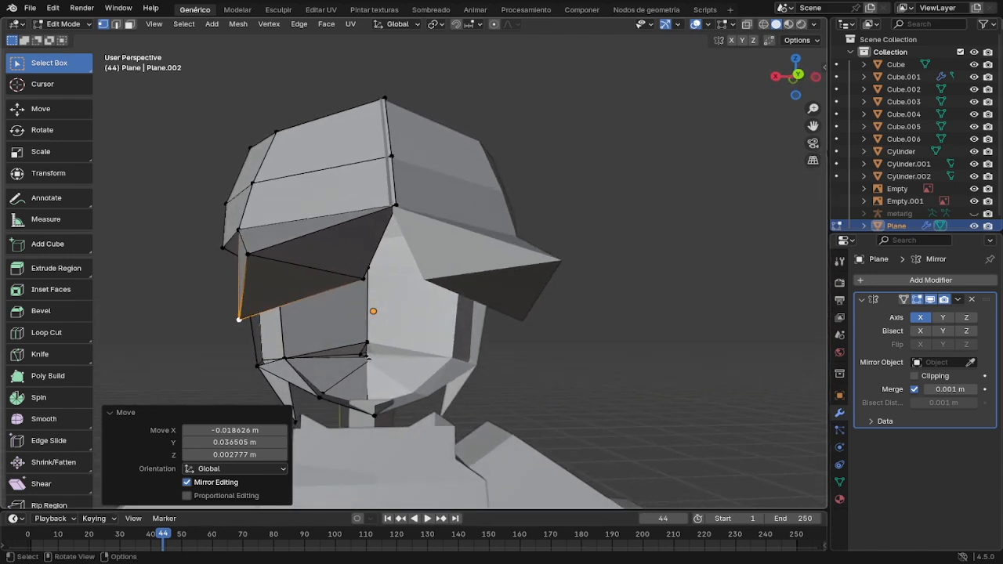
pyautogui.moveTo(573, 416); pyautogui.dragTo(553, 373, button='middle')
pyautogui.scroll(-4, 553, 373)
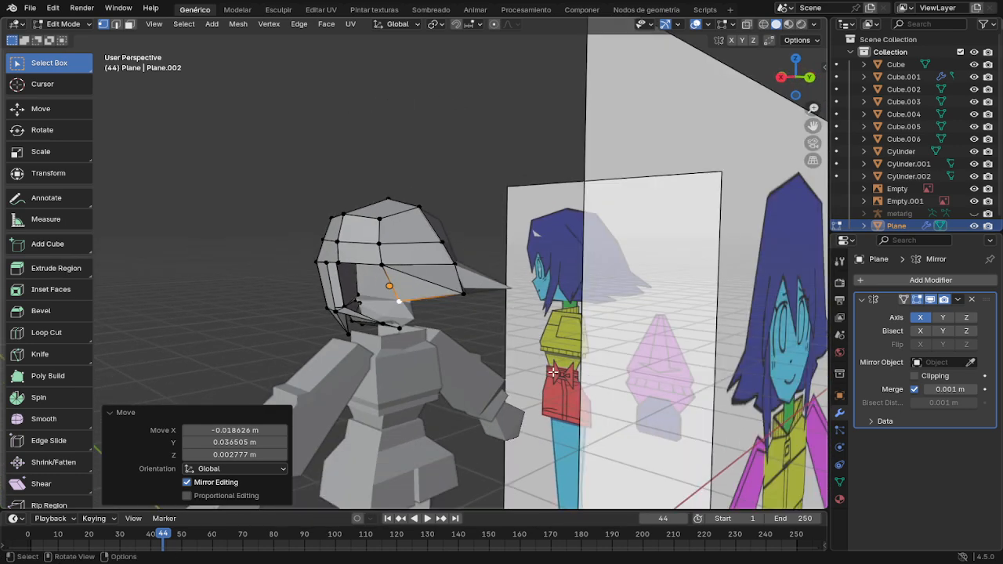
pyautogui.moveTo(523, 360); pyautogui.dragTo(562, 323, button='middle')
pyautogui.click(557, 284)
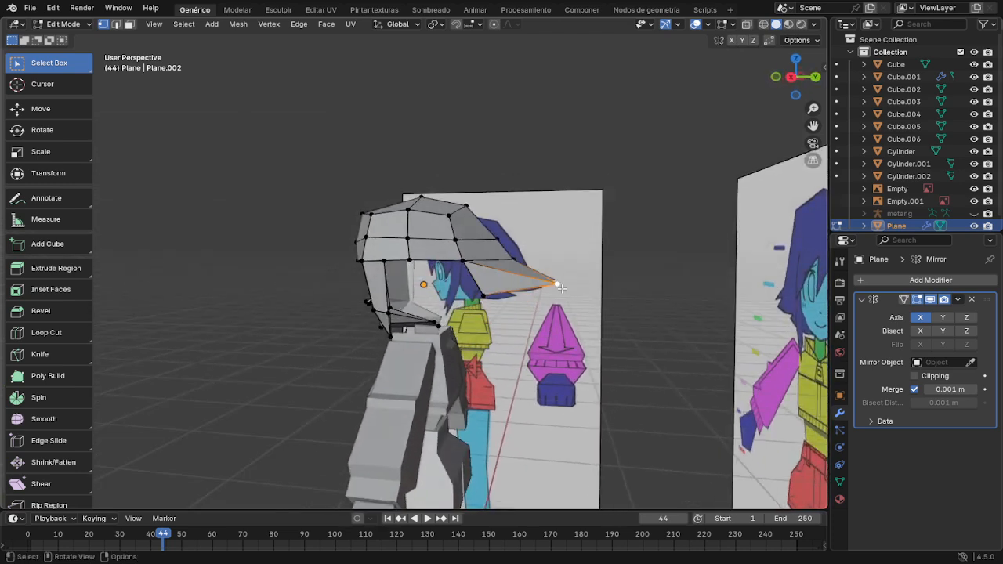
pyautogui.press('g')
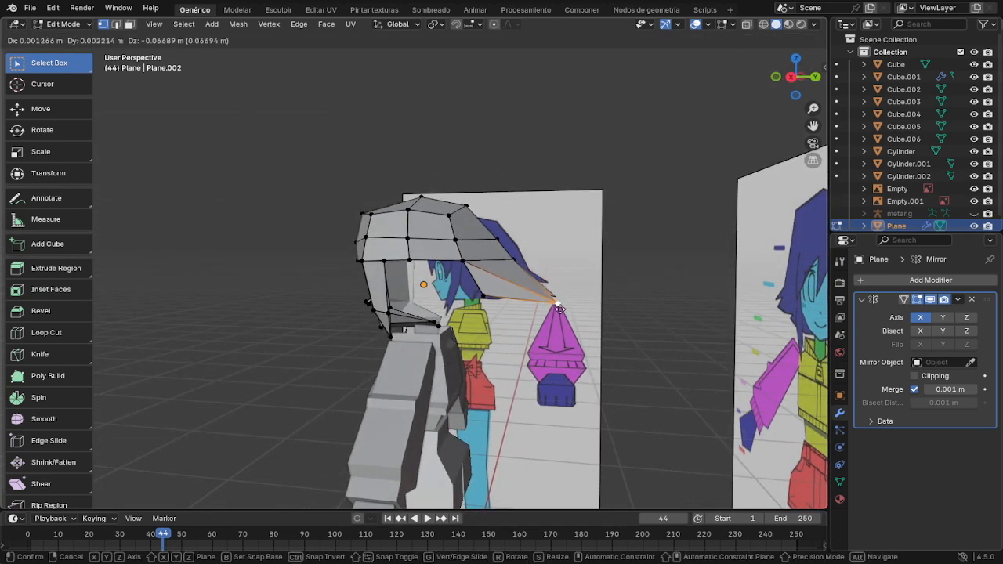
pyautogui.click(557, 303)
pyautogui.press('KP_3')
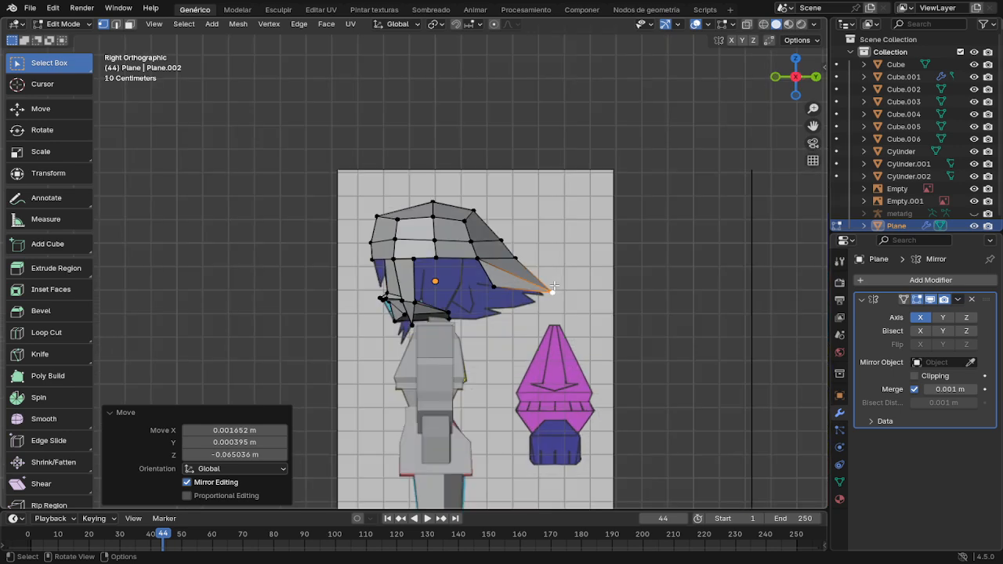
pyautogui.press('g')
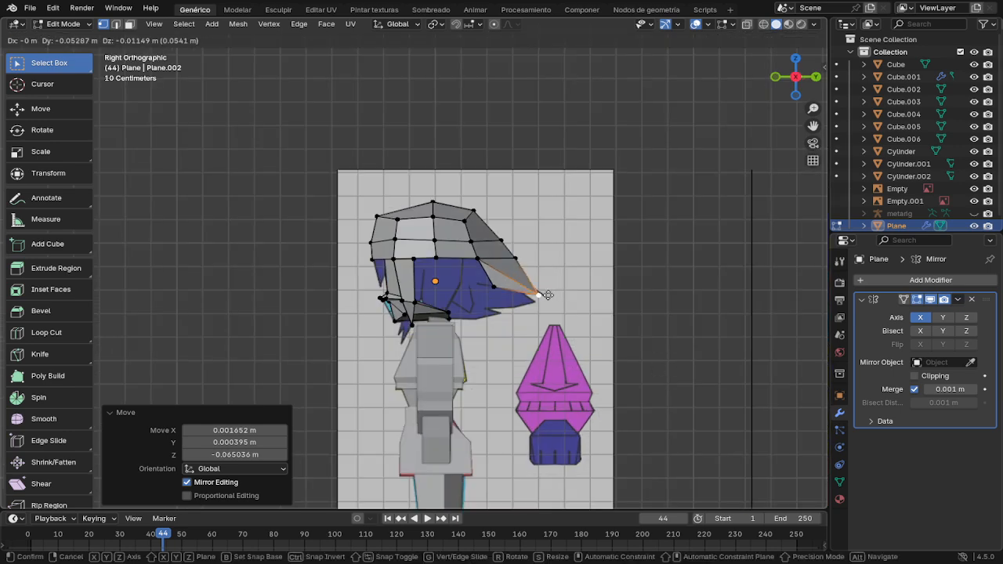
pyautogui.click(555, 294)
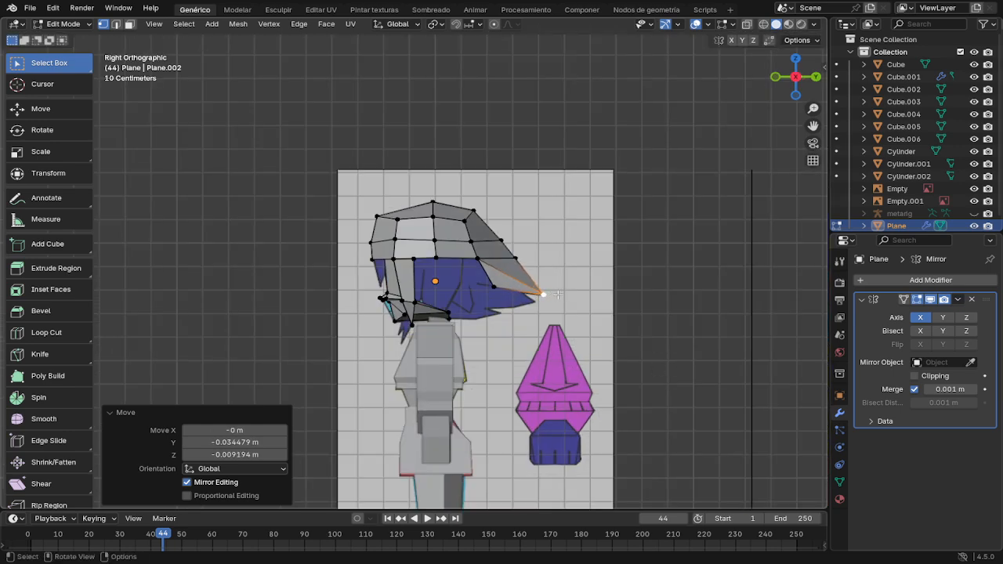
# Step: In X-ray, move the spike's rear base vertex about 0.025 m forward, 0.011 m down, and its inner lower vertex 0.021 m forward, 0.014 m up
pyautogui.hotkey('alt', 'z')
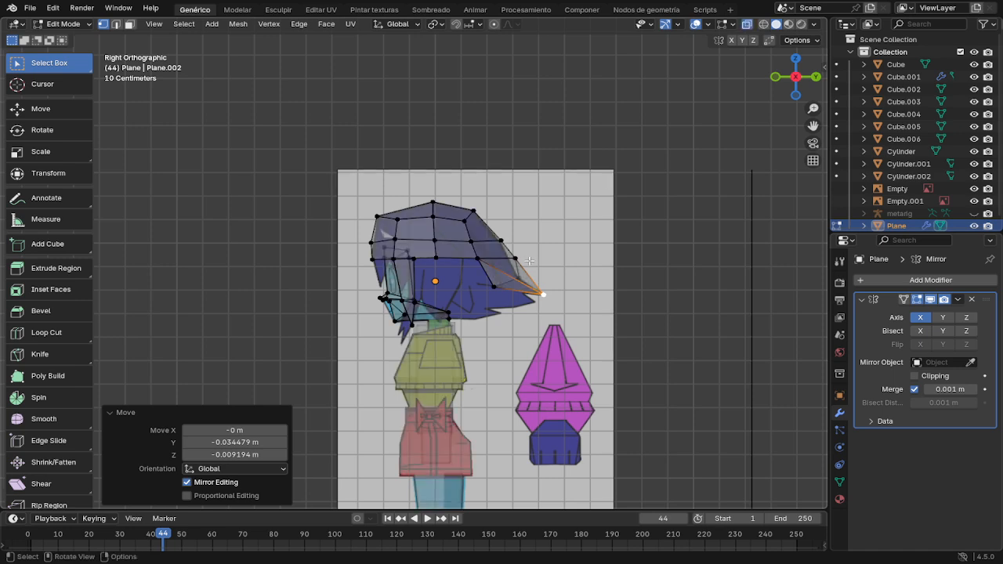
pyautogui.click(514, 257)
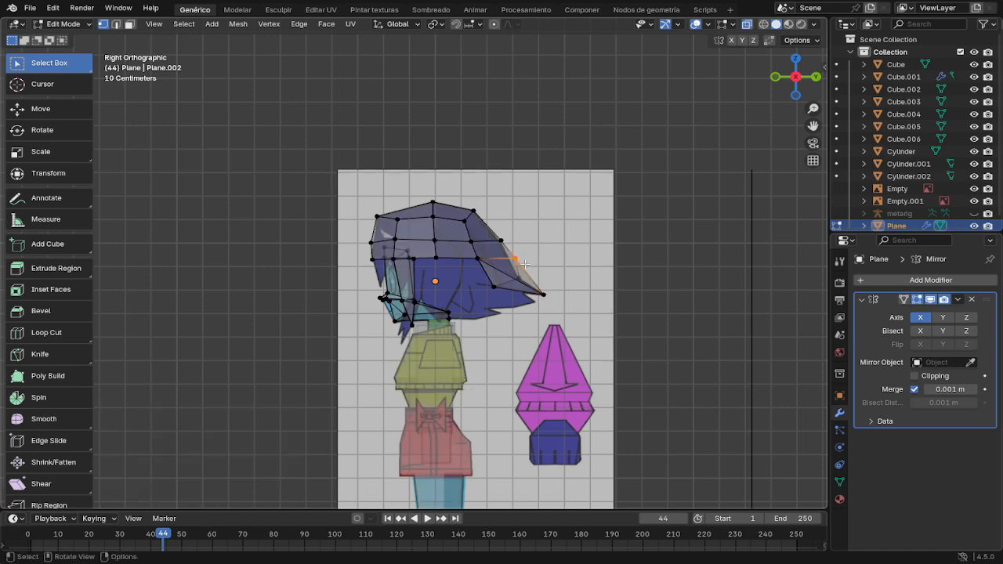
pyautogui.press('g')
pyautogui.click(527, 273)
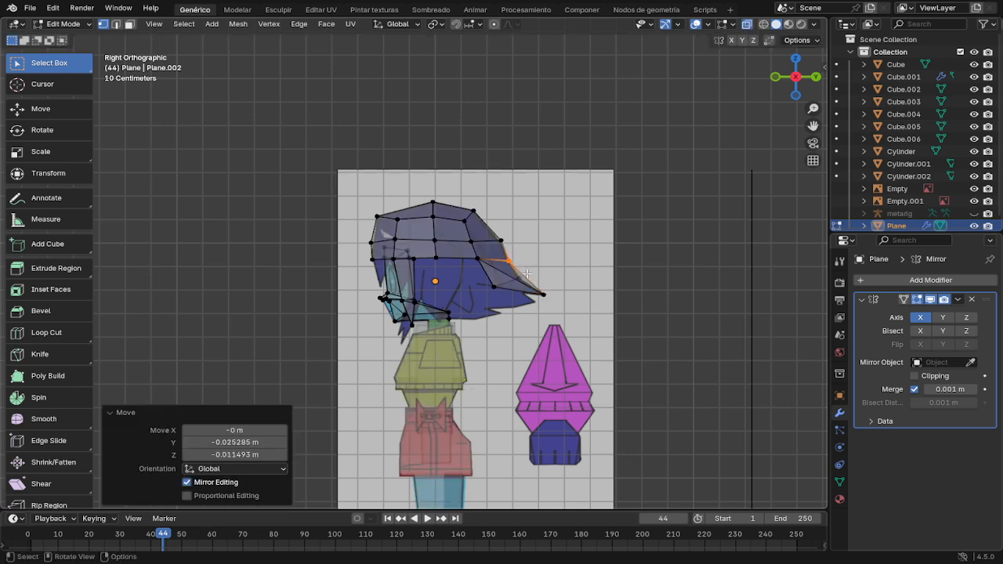
pyautogui.click(522, 277)
pyautogui.press('g')
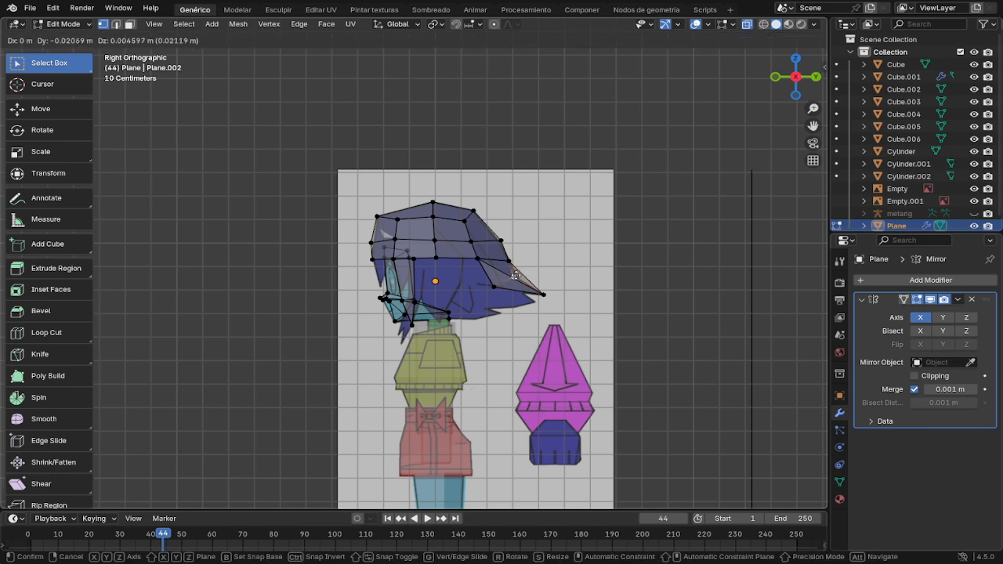
pyautogui.click(517, 274)
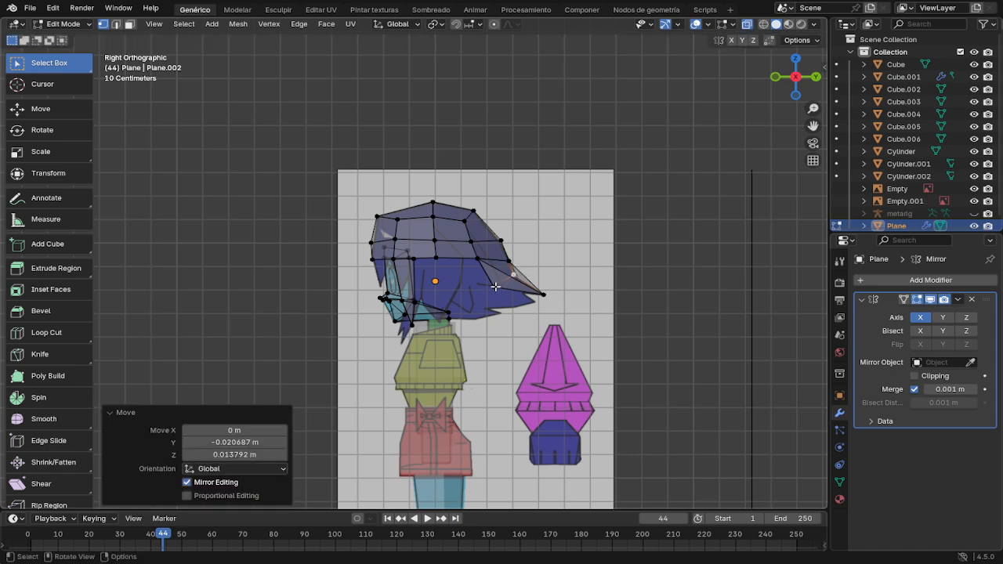
# Step: Move the spike's front lower vertex about 0.032 m forward and 0.025 m up, and turn X-ray off
pyautogui.click(494, 286)
pyautogui.press('g')
pyautogui.click(486, 280)
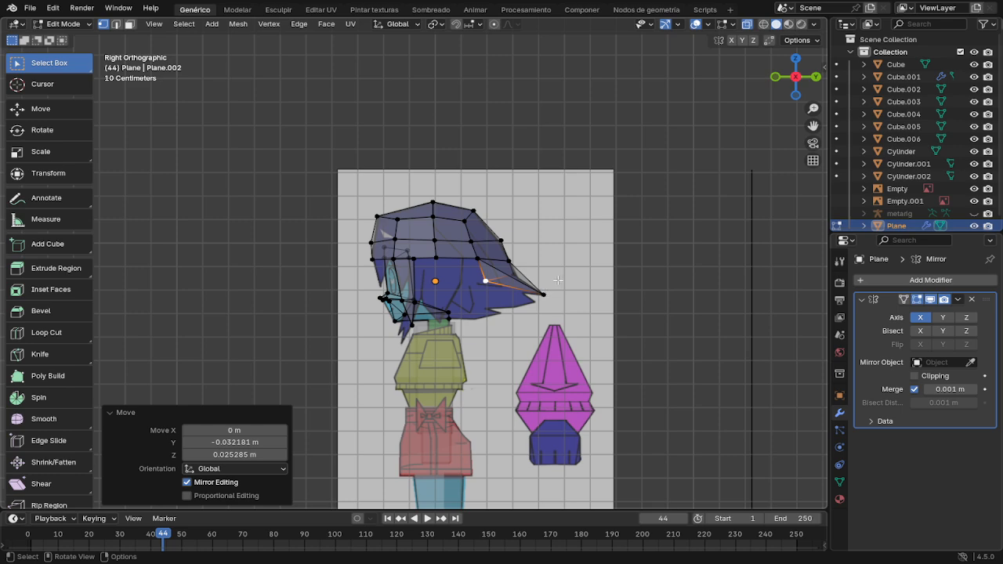
pyautogui.click(562, 295)
pyautogui.hotkey('alt', 'z')
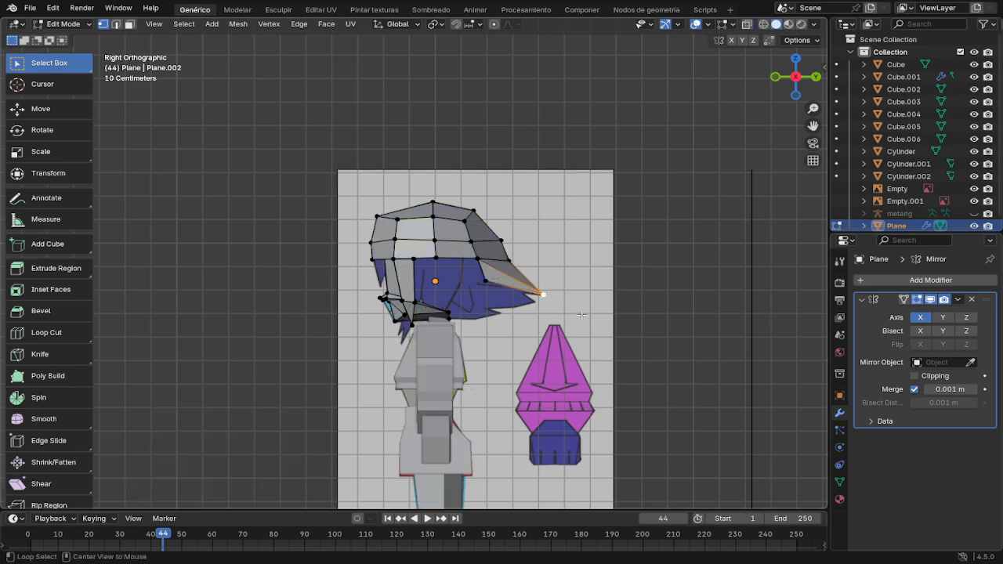
# Step: Move the spike's inner lower vertex about 0.028 m down, 0.01 m toward the centre and 0.005 m forward
pyautogui.moveTo(579, 276); pyautogui.dragTo(459, 335, button='middle')
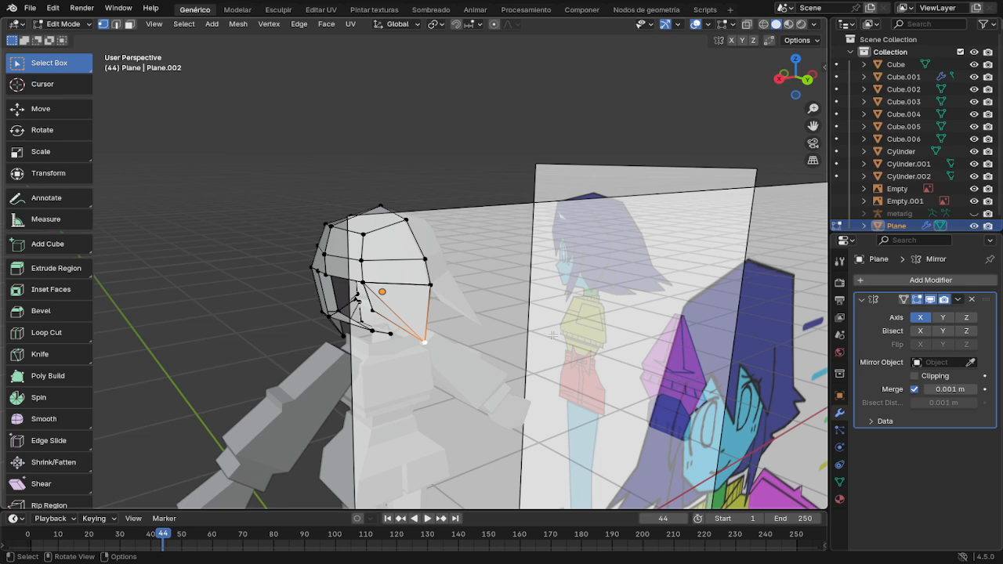
pyautogui.scroll(7, 553, 336)
pyautogui.scroll(-4, 553, 335)
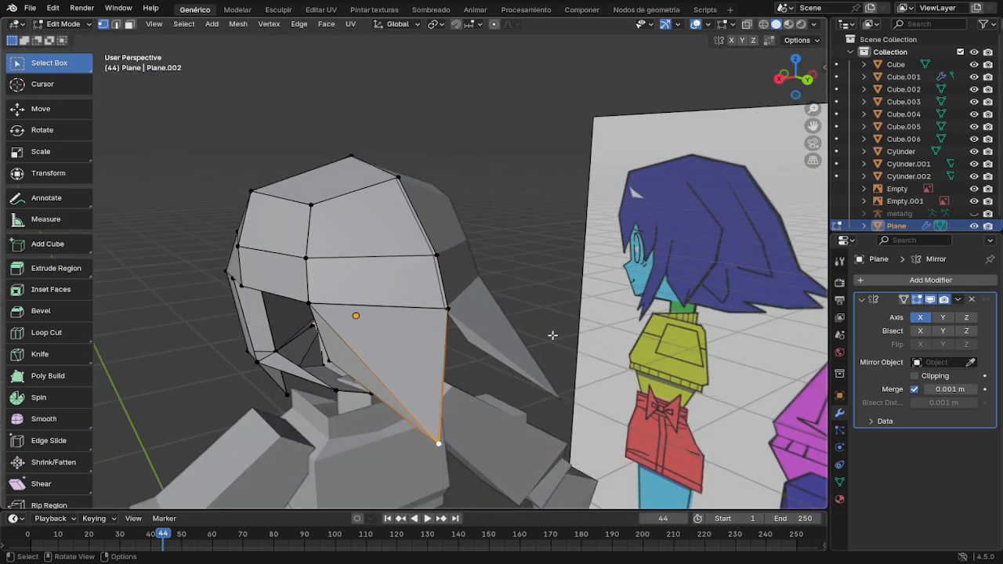
pyautogui.moveTo(423, 462); pyautogui.dragTo(395, 420, button='middle')
pyautogui.click(341, 233)
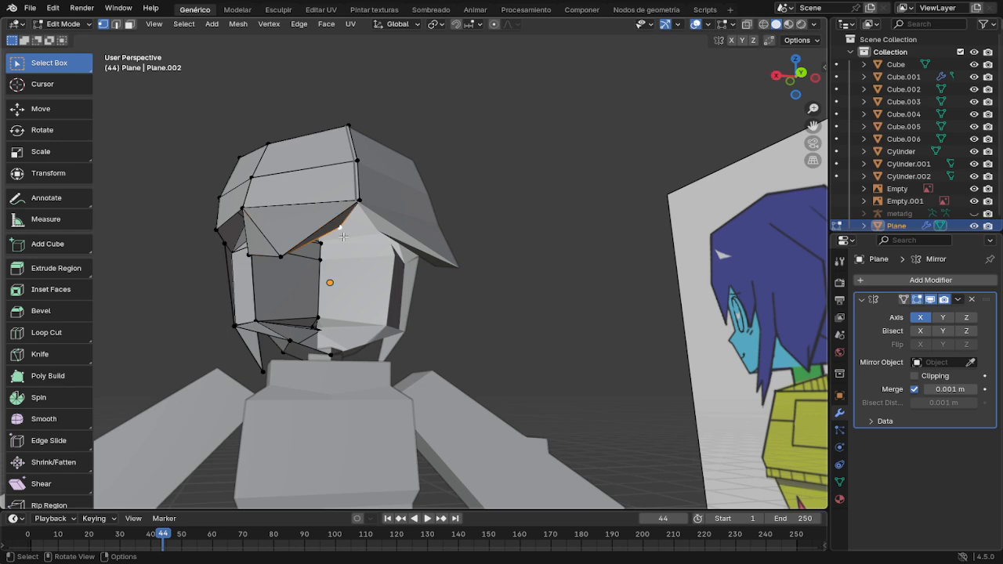
pyautogui.press('g')
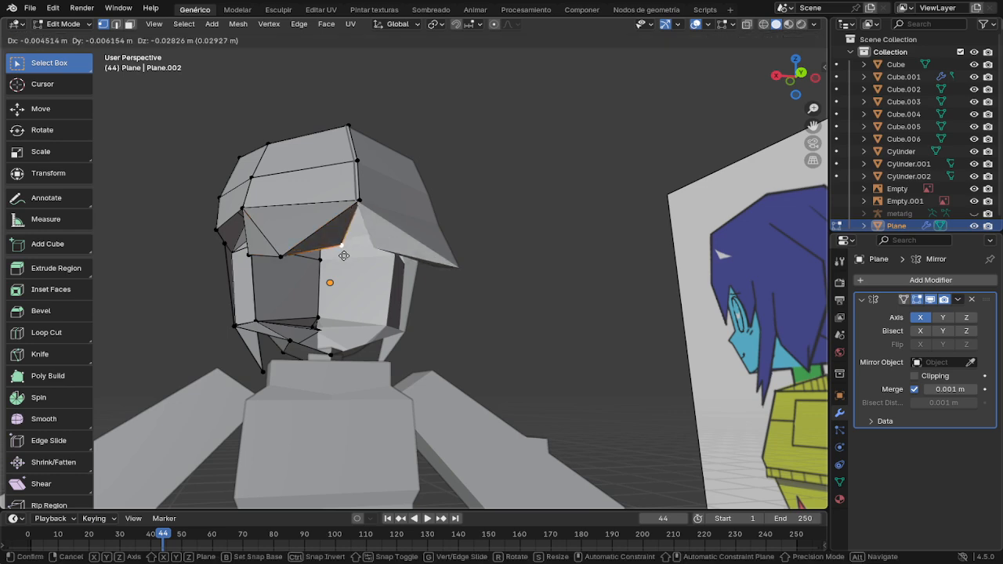
pyautogui.click(337, 257)
# Step: Move the spike's front lower vertex about 0.018 m down, 0.012 m forward and 0.006 m outward
pyautogui.moveTo(338, 257); pyautogui.dragTo(428, 278, button='middle')
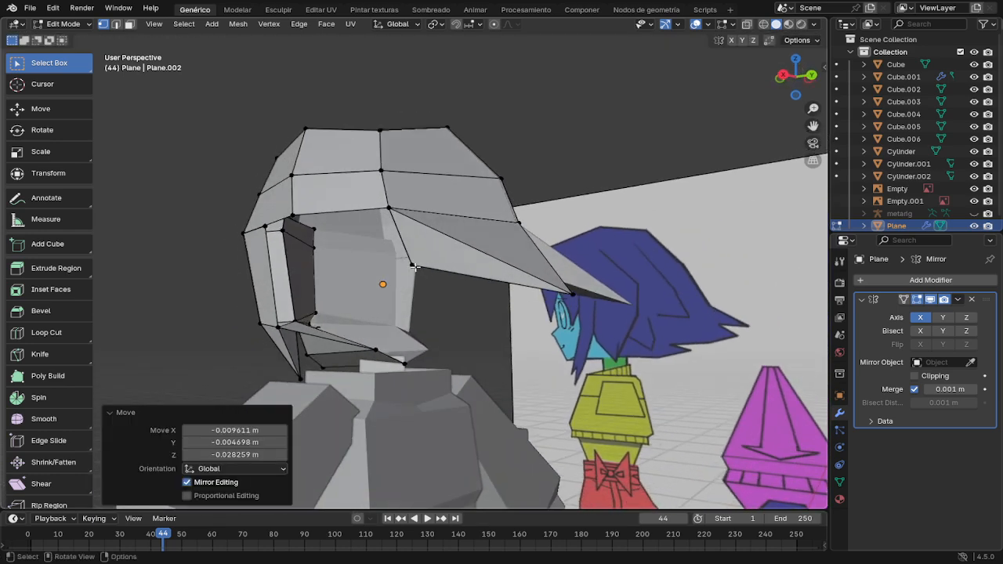
pyautogui.click(413, 267)
pyautogui.press('g')
pyautogui.click(407, 278)
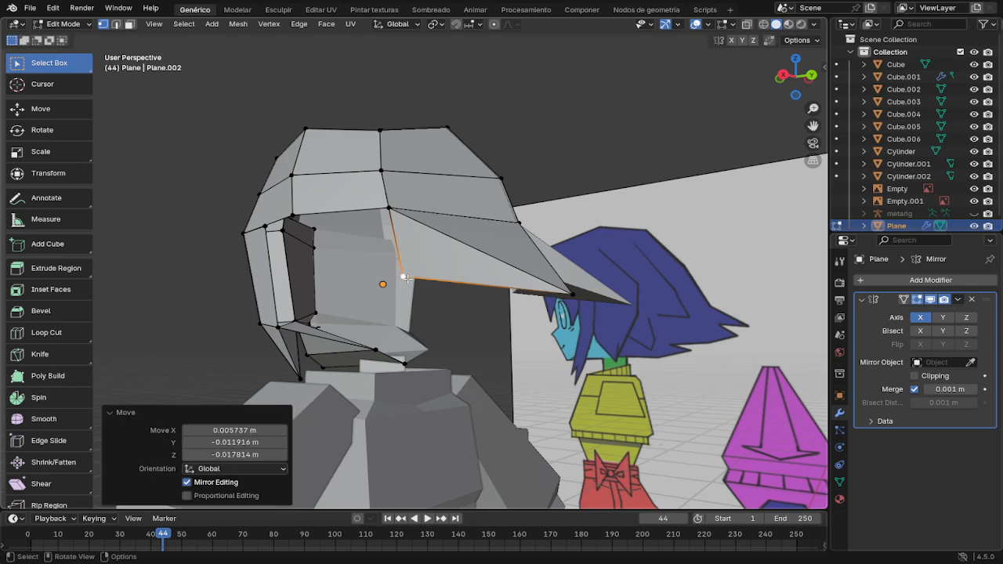
# Step: Select the rear spike's inner edge at the back centre of the head and extrude it in place
pyautogui.moveTo(423, 290); pyautogui.dragTo(391, 299, button='middle')
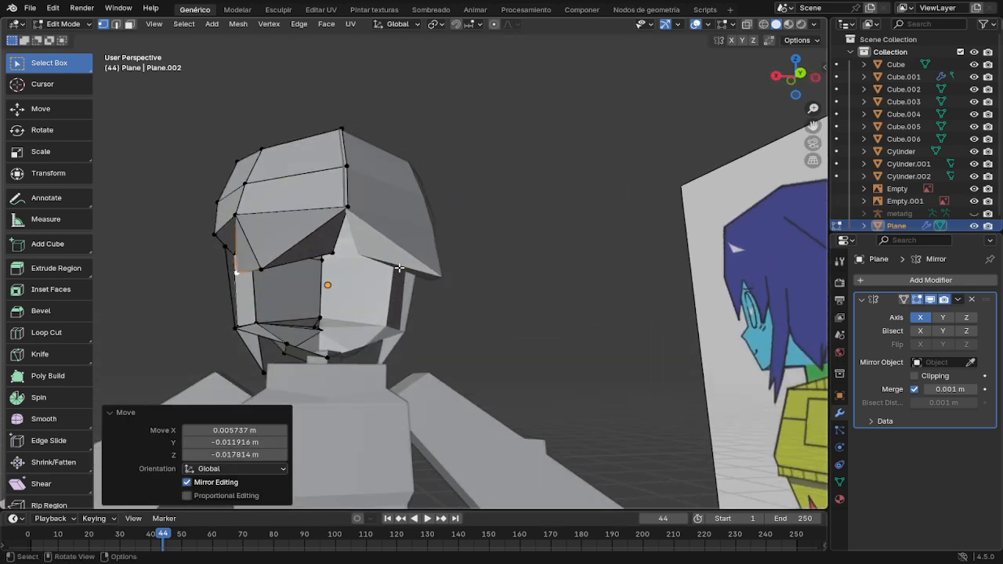
pyautogui.press('2')
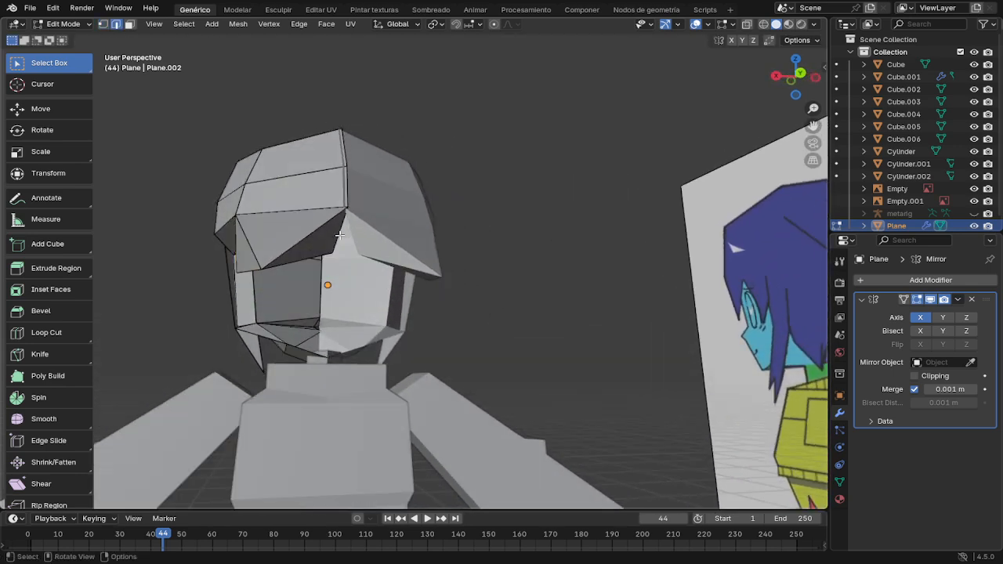
pyautogui.click(341, 237)
pyautogui.press('g')
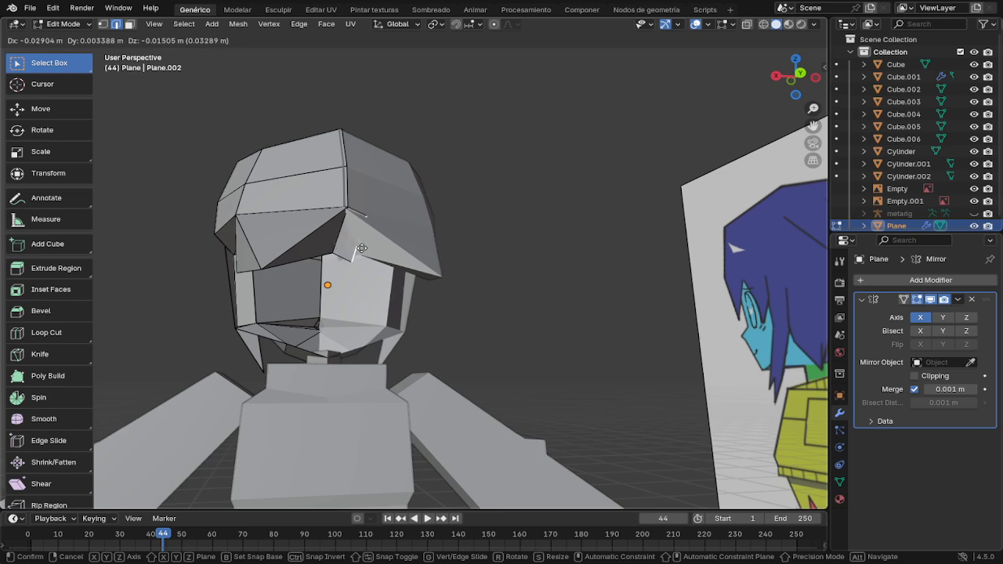
pyautogui.click(353, 254)
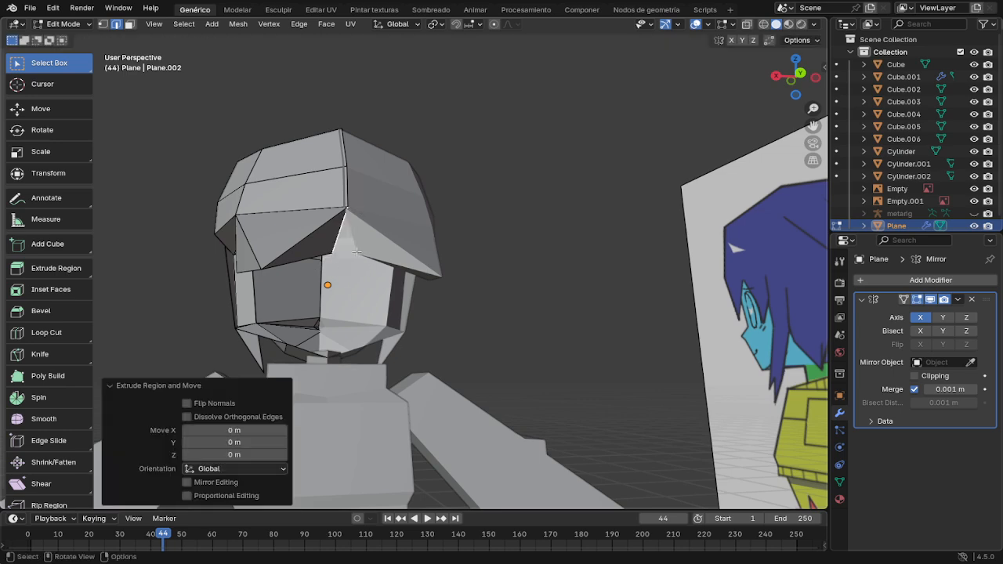
pyautogui.moveTo(354, 254); pyautogui.dragTo(387, 284, button='middle')
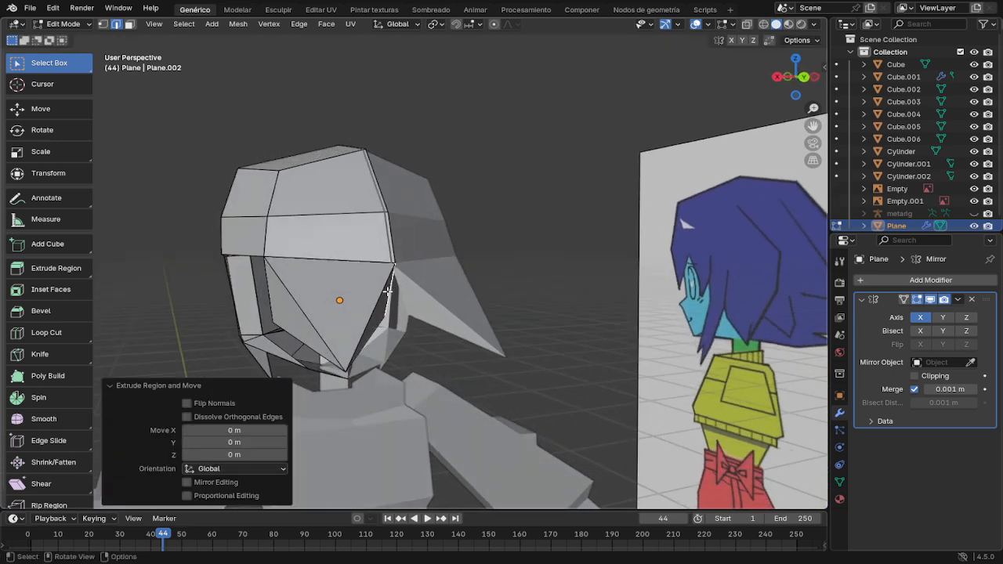
pyautogui.press('g')
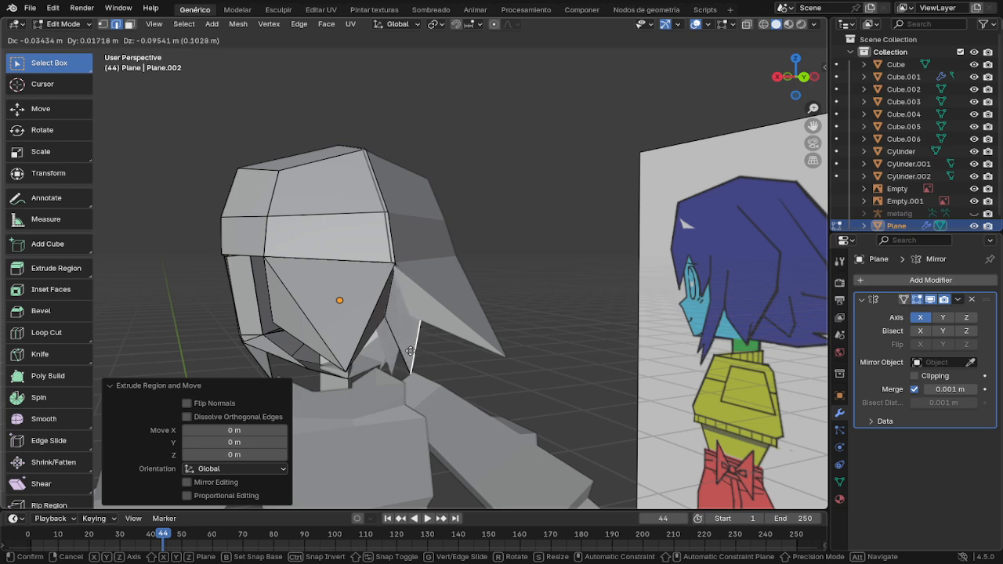
pyautogui.rightClick(407, 362)
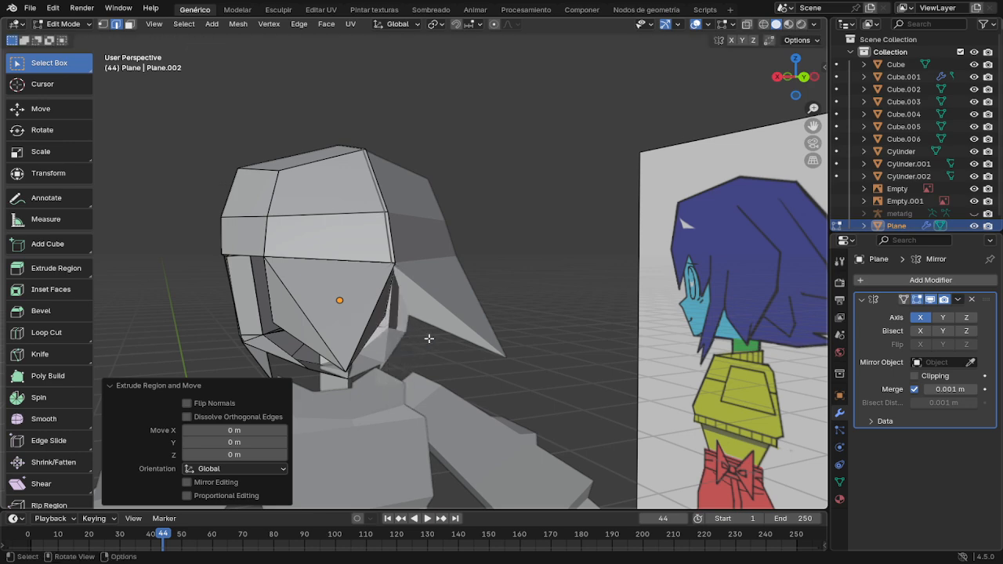
pyautogui.moveTo(428, 338); pyautogui.dragTo(488, 291, button='middle')
pyautogui.press('g')
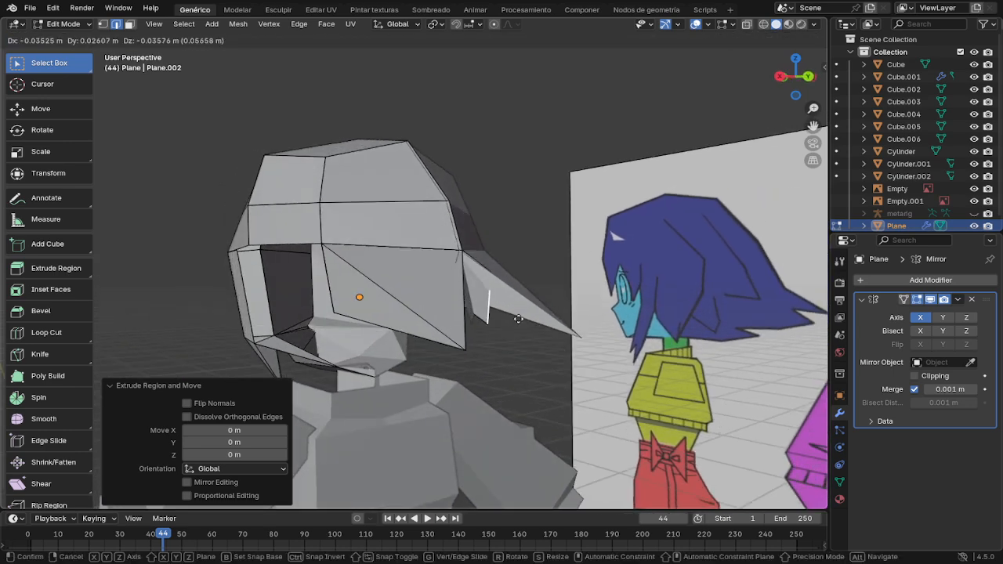
pyautogui.rightClick(482, 341)
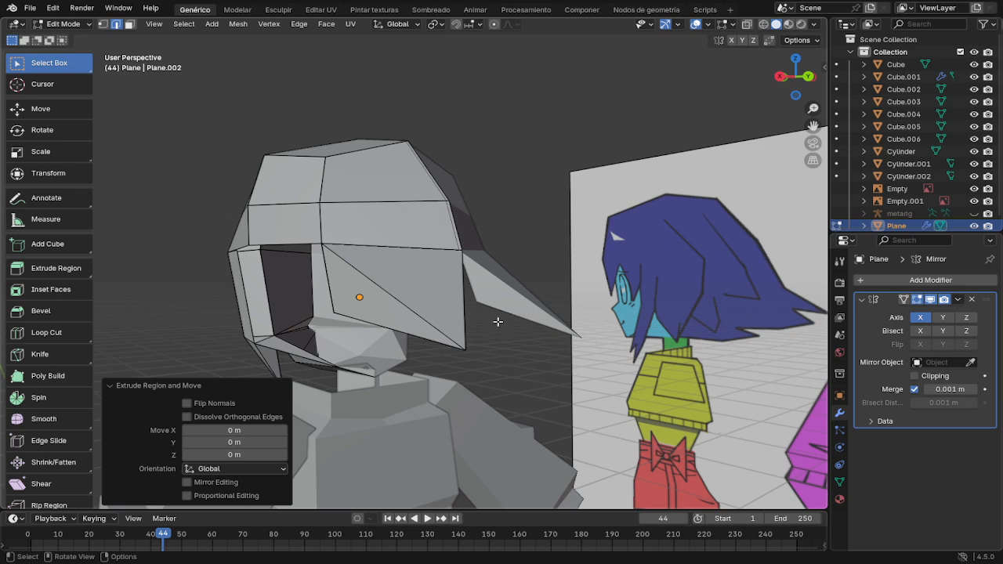
# Step: Extrude the selected edge about 0.069 m back and 0.059 m up, and move it 0.053 m further back and 0.158 m down
pyautogui.moveTo(497, 321); pyautogui.dragTo(445, 255, button='middle')
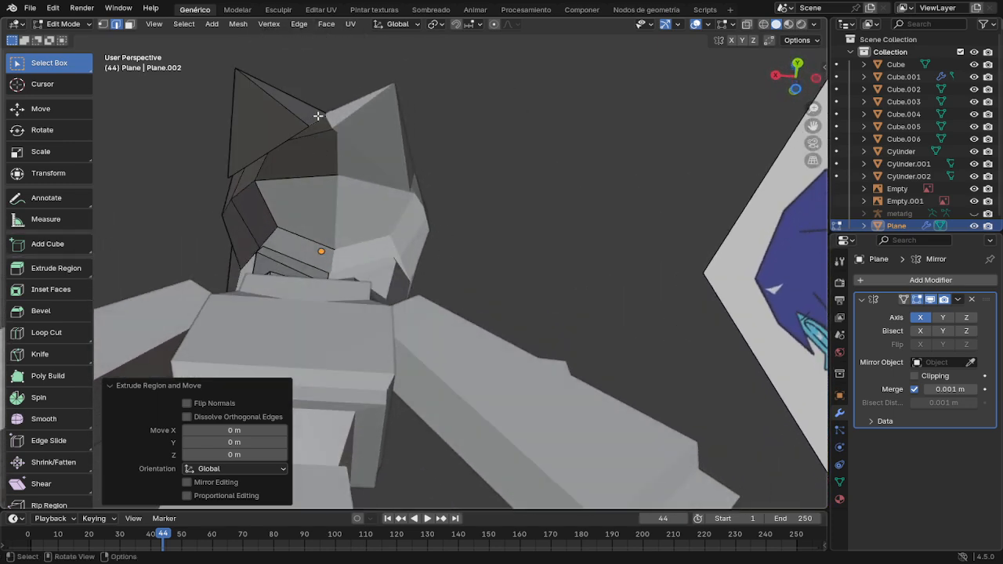
pyautogui.press('g')
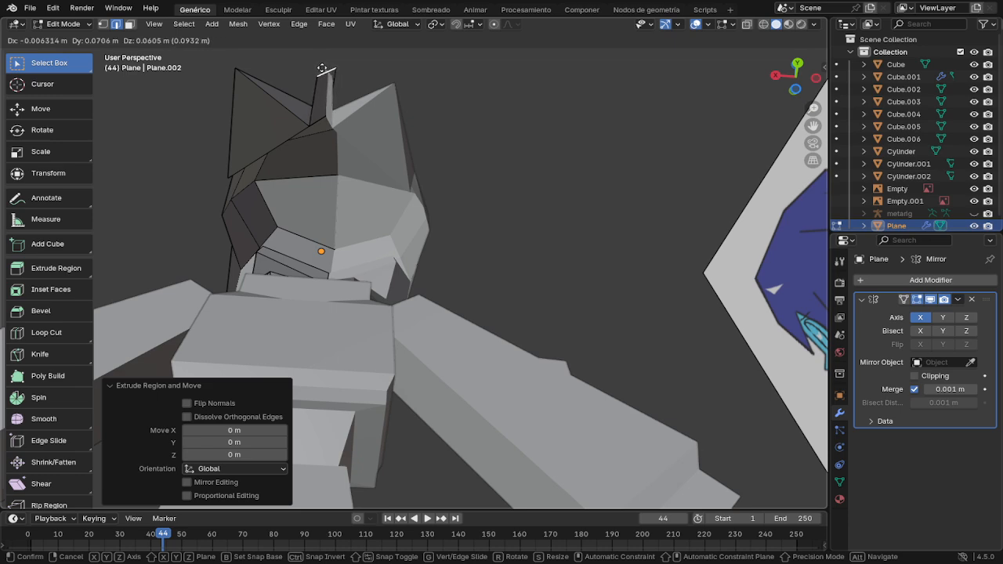
pyautogui.click(324, 75)
pyautogui.moveTo(324, 75); pyautogui.dragTo(450, 239, button='middle')
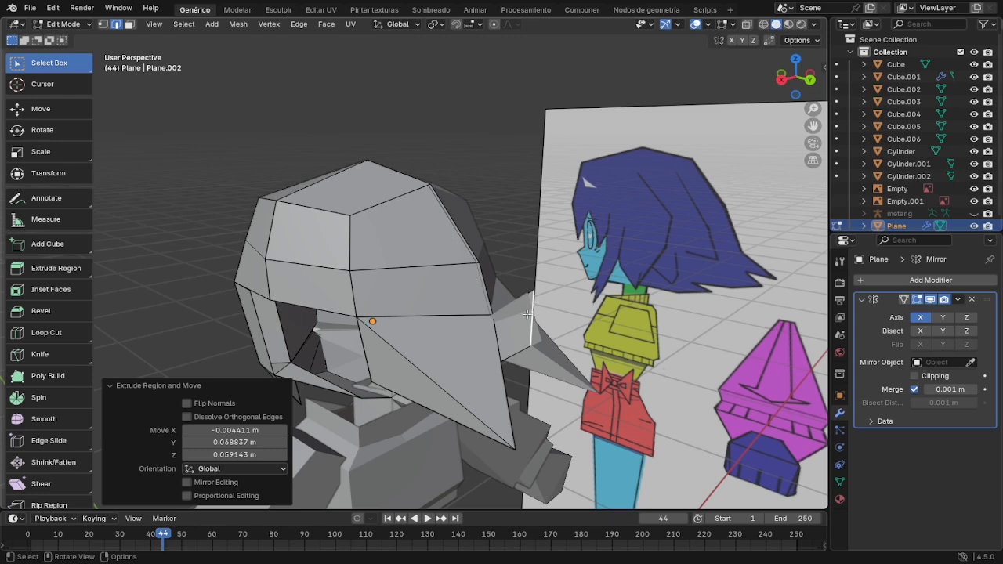
pyautogui.press('g')
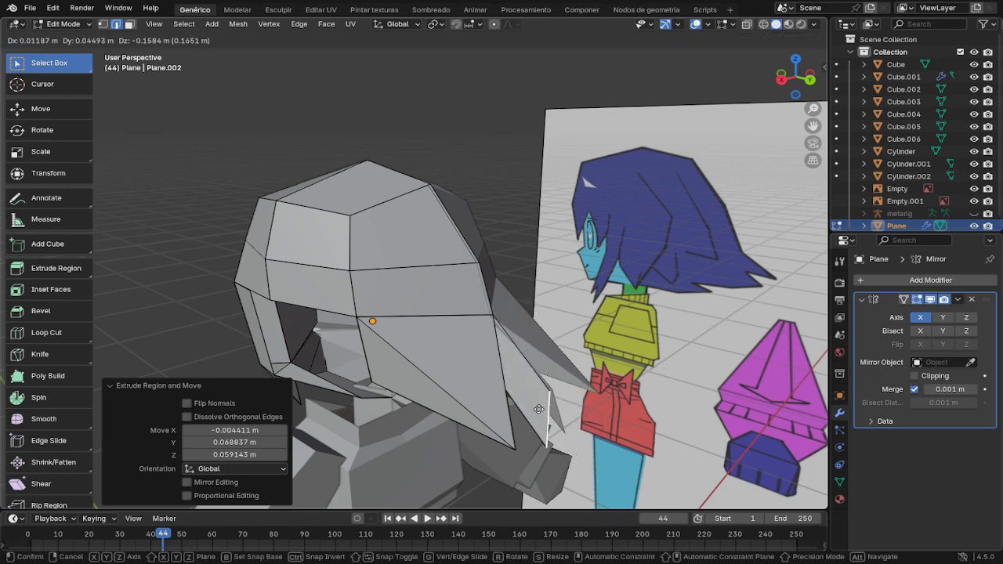
pyautogui.click(547, 410)
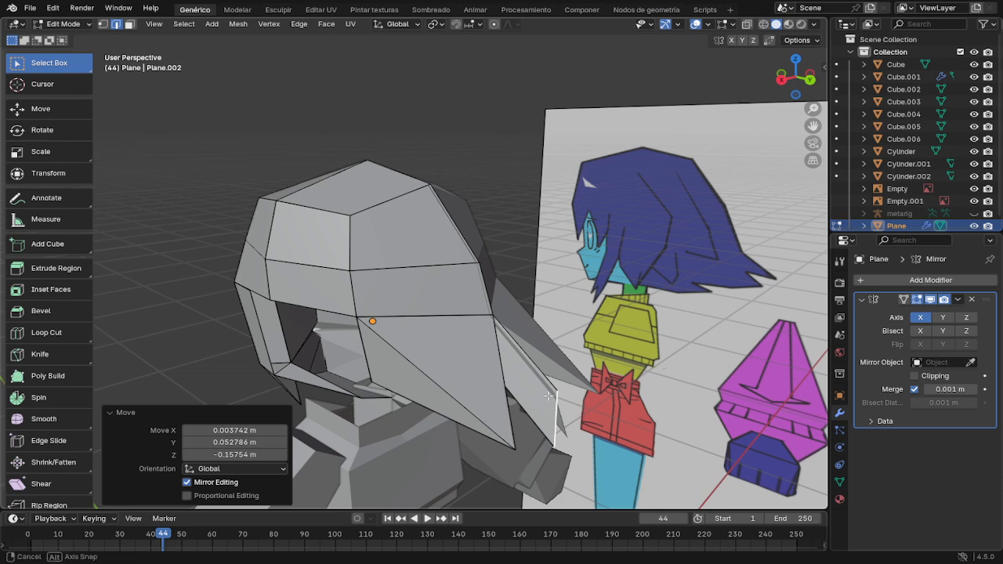
# Step: Extrude the new central strand's face about 0.033 m inward along its normal and merge the extruded face at its centre
pyautogui.moveTo(546, 409); pyautogui.dragTo(517, 364, button='middle')
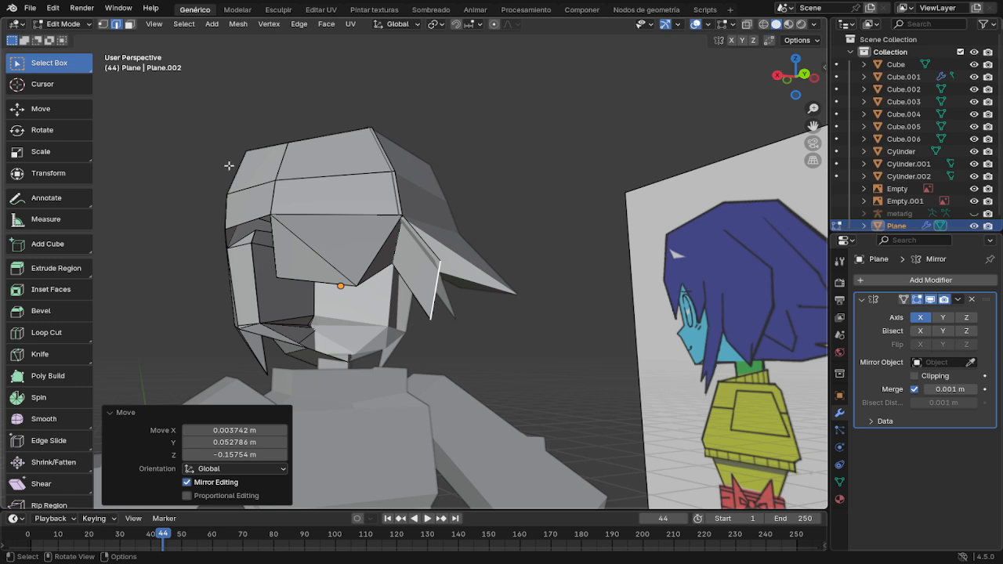
pyautogui.press('3')
pyautogui.click(429, 271)
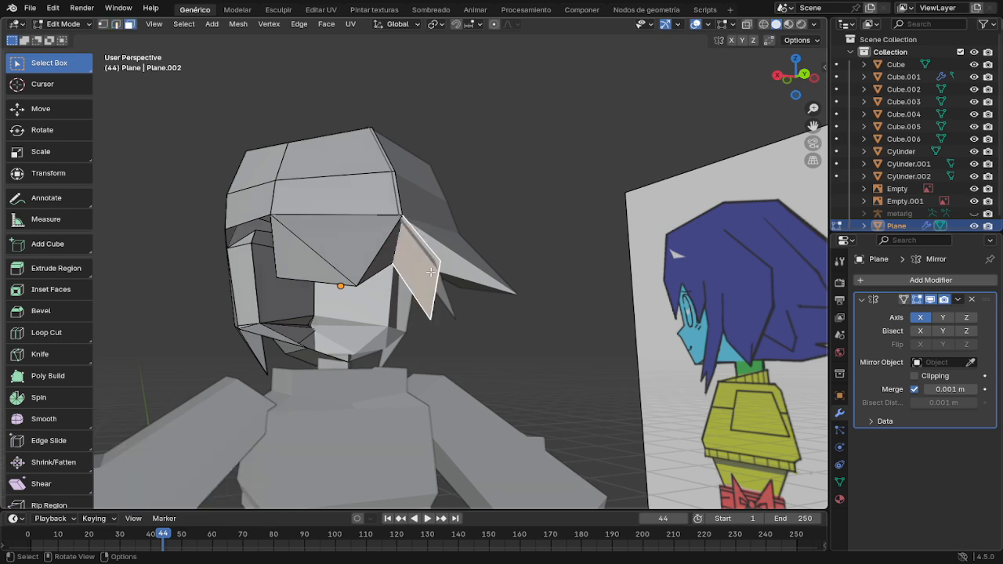
pyautogui.press('e')
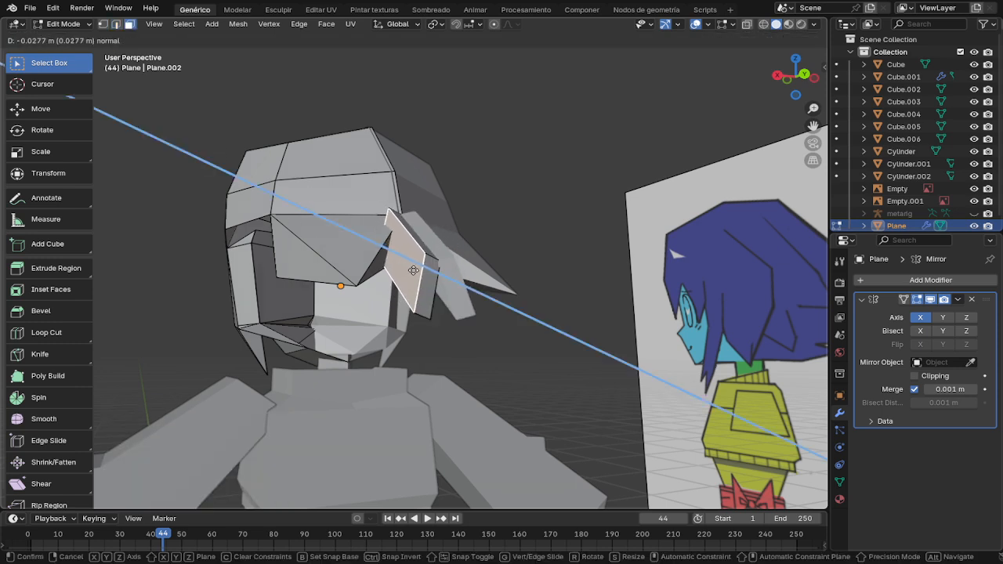
pyautogui.click(409, 271)
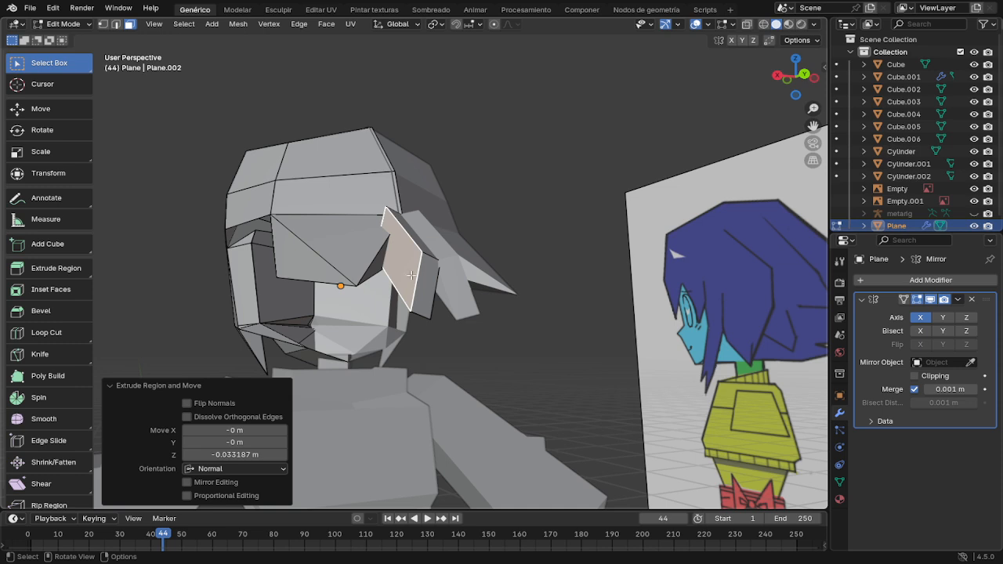
pyautogui.press('m')
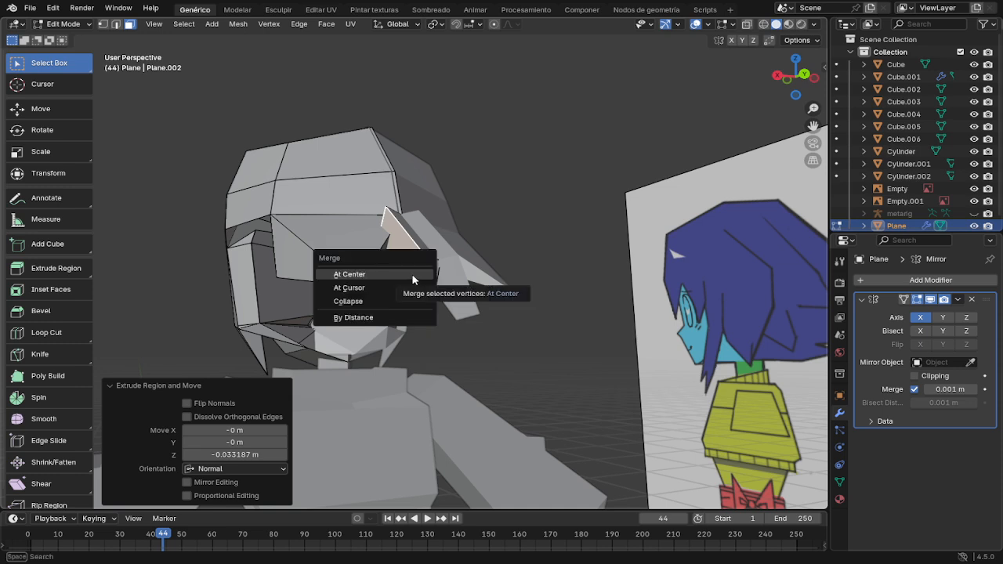
pyautogui.click(412, 274)
pyautogui.moveTo(434, 294); pyautogui.dragTo(422, 307, button='middle')
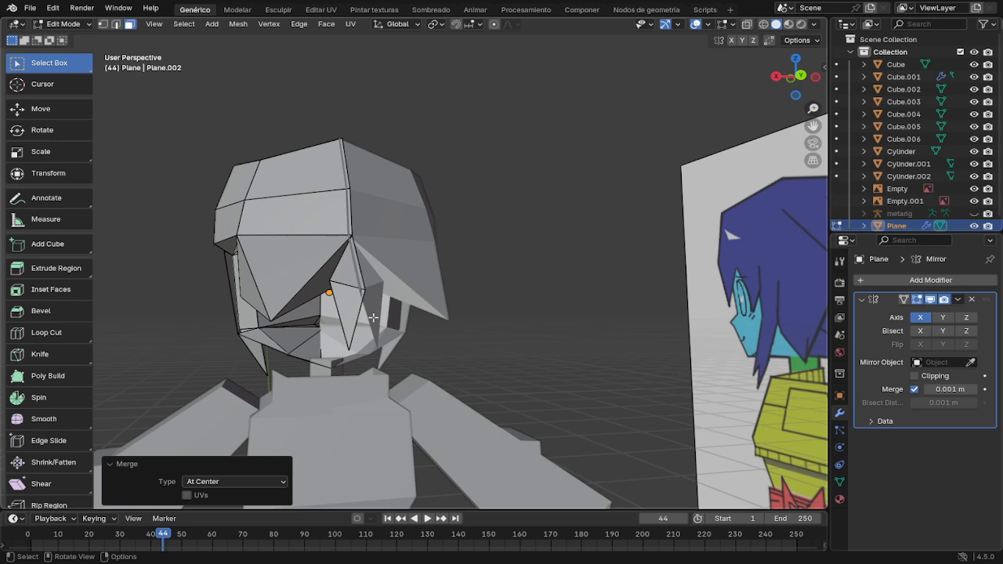
# Step: Set the local X coordinate of the central strand's outer middle vertex to 0 m
pyautogui.moveTo(373, 317)
pyautogui.mouseDown(button='middle')
pyautogui.moveTo(353, 323)
pyautogui.moveTo(377, 329)
pyautogui.mouseUp(button='middle')
pyautogui.press('1')
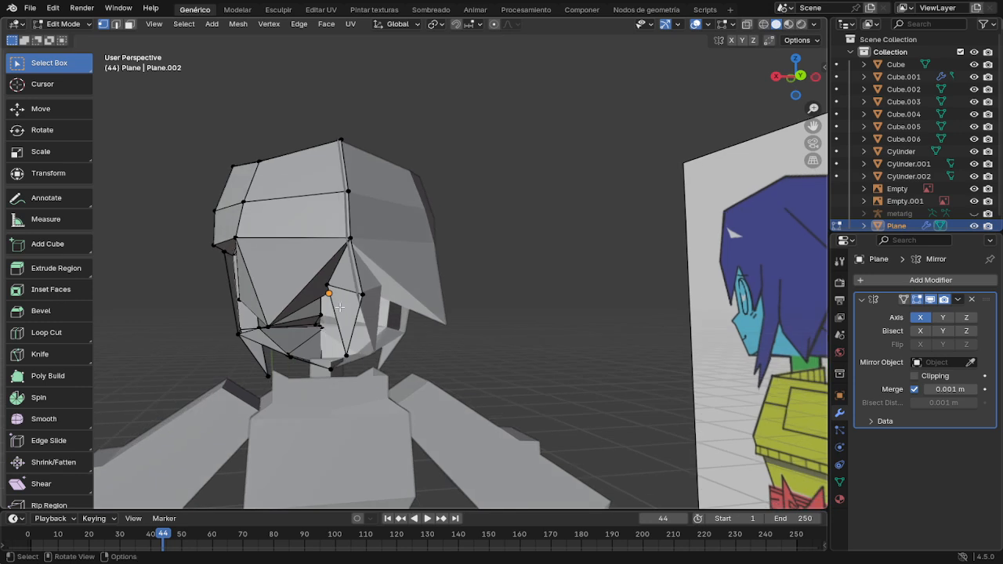
pyautogui.keyDown('shift'); pyautogui.click(365, 294); pyautogui.keyUp('shift')
pyautogui.press('n')
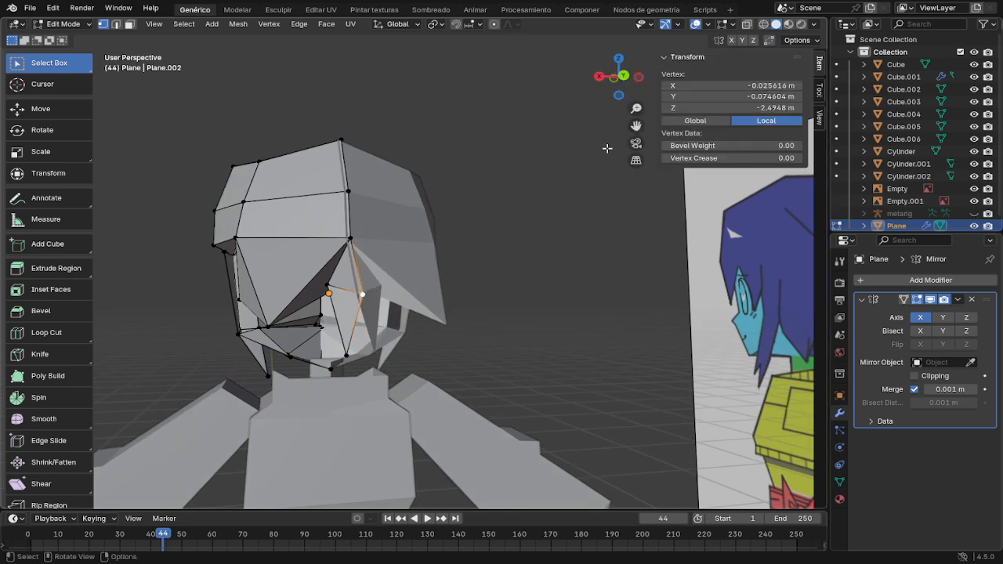
pyautogui.click(757, 86)
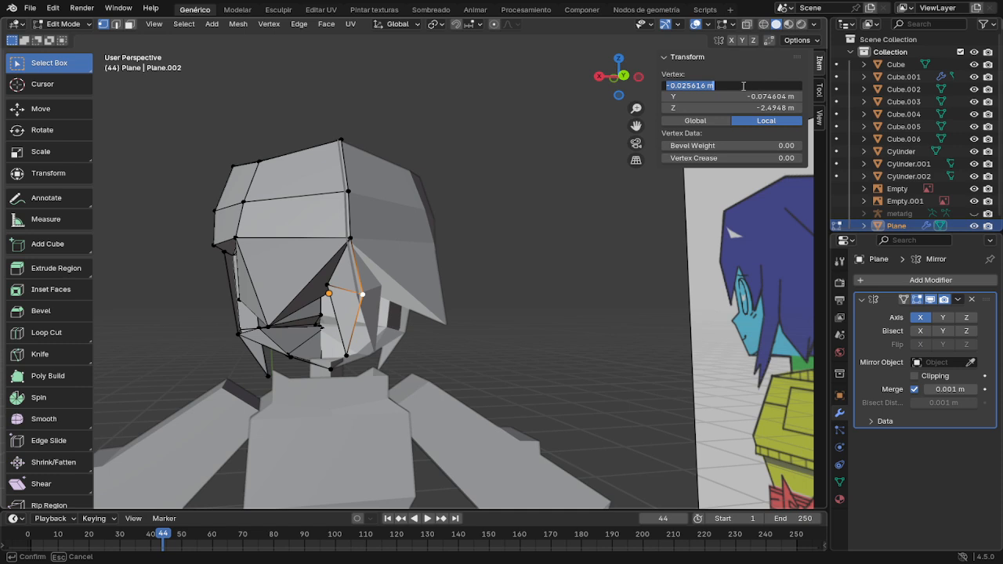
pyautogui.write('0')
pyautogui.press('Return')
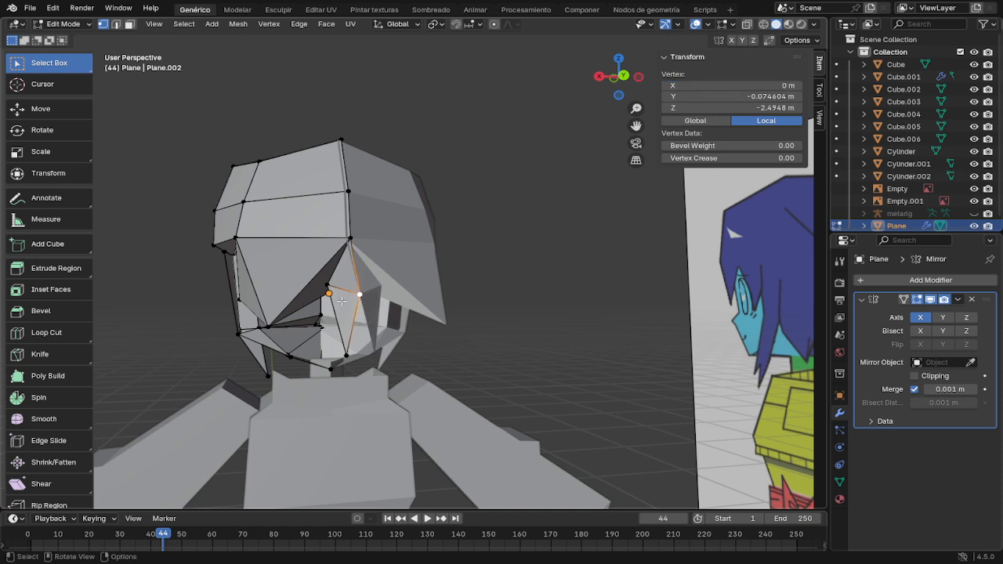
# Step: Set the local X coordinate of the central strand's lower tip vertex to 0 m
pyautogui.click(348, 357)
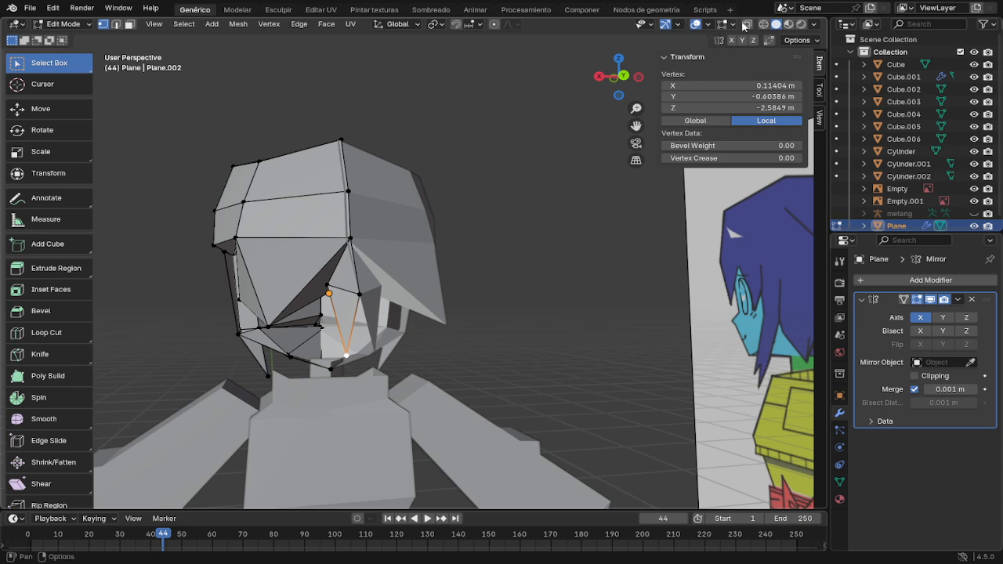
pyautogui.click(772, 84)
pyautogui.write('0')
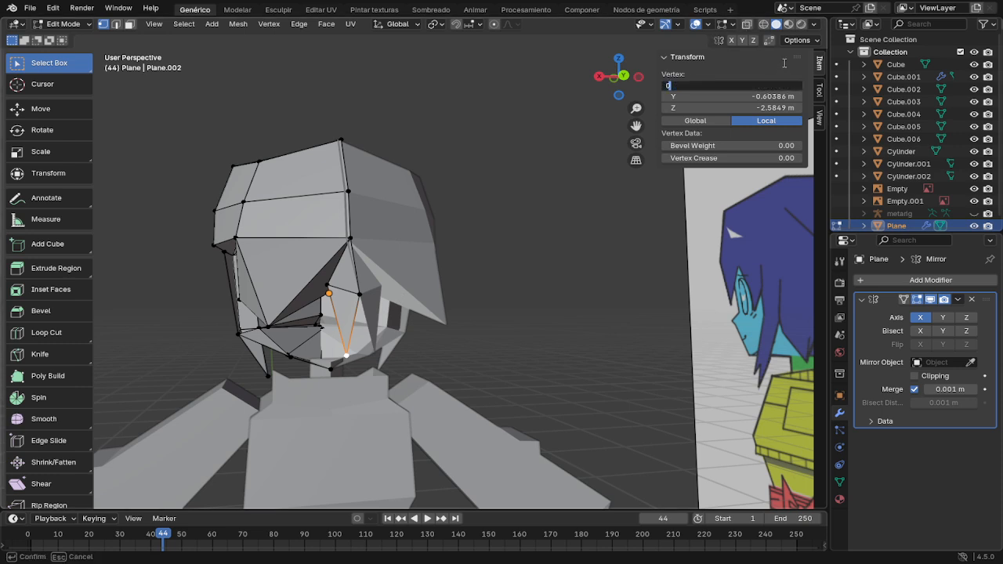
pyautogui.press('Return')
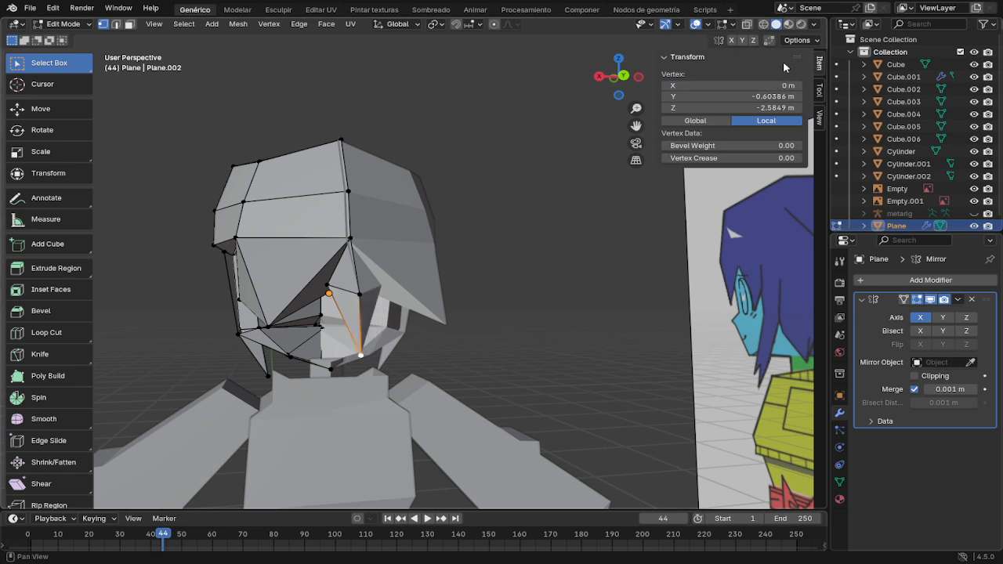
# Step: Select the hair cap's centreline vertices from the back base over the crown to the front edge and set their median X to 0 m
pyautogui.moveTo(431, 367); pyautogui.dragTo(421, 387, button='middle')
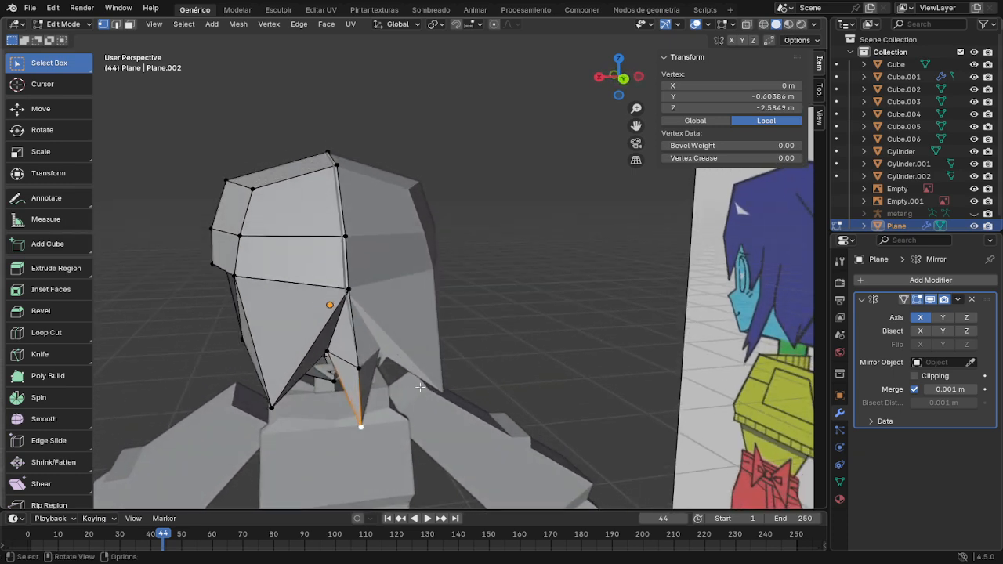
pyautogui.click(349, 290)
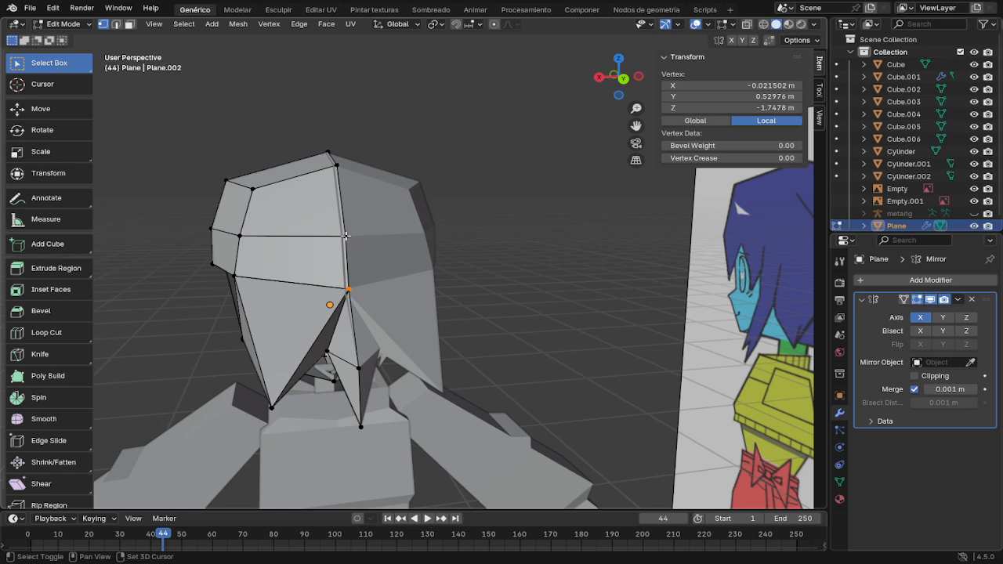
pyautogui.keyDown('shift'); pyautogui.click(346, 235); pyautogui.keyUp('shift')
pyautogui.keyDown('shift'); pyautogui.click(337, 165); pyautogui.keyUp('shift')
pyautogui.moveTo(339, 167); pyautogui.dragTo(386, 273, button='middle')
pyautogui.keyDown('shift'); pyautogui.click(344, 282); pyautogui.keyUp('shift')
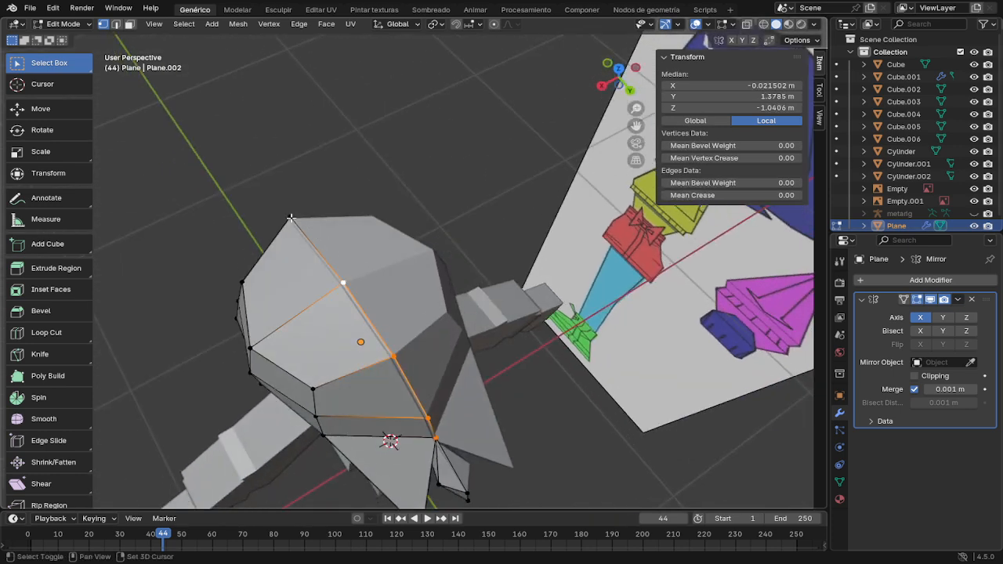
pyautogui.keyDown('shift'); pyautogui.click(291, 218); pyautogui.keyUp('shift')
pyautogui.moveTo(291, 218); pyautogui.dragTo(412, 280, button='middle')
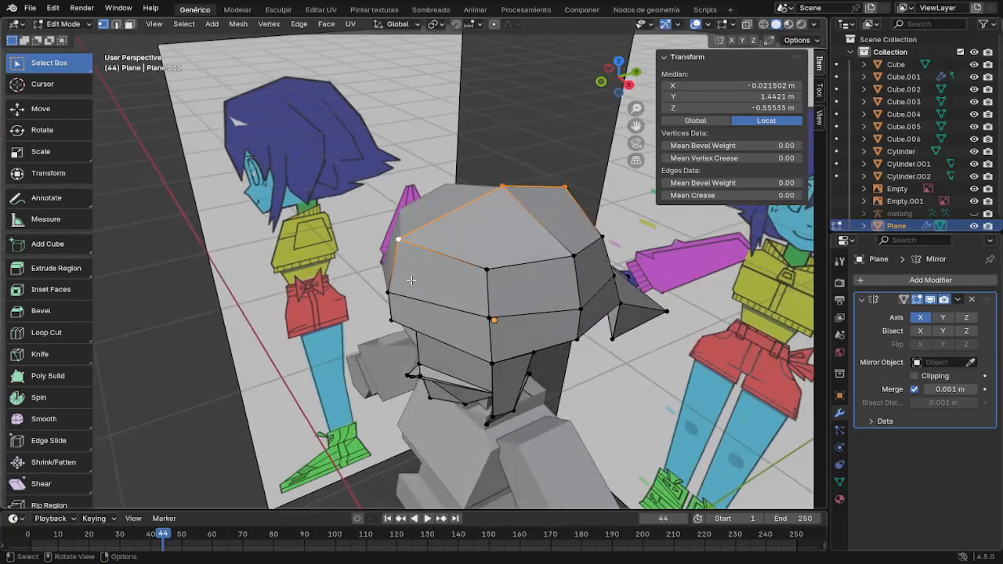
pyautogui.keyDown('shift'); pyautogui.click(388, 291); pyautogui.keyUp('shift')
pyautogui.keyDown('shift'); pyautogui.click(392, 320); pyautogui.keyUp('shift')
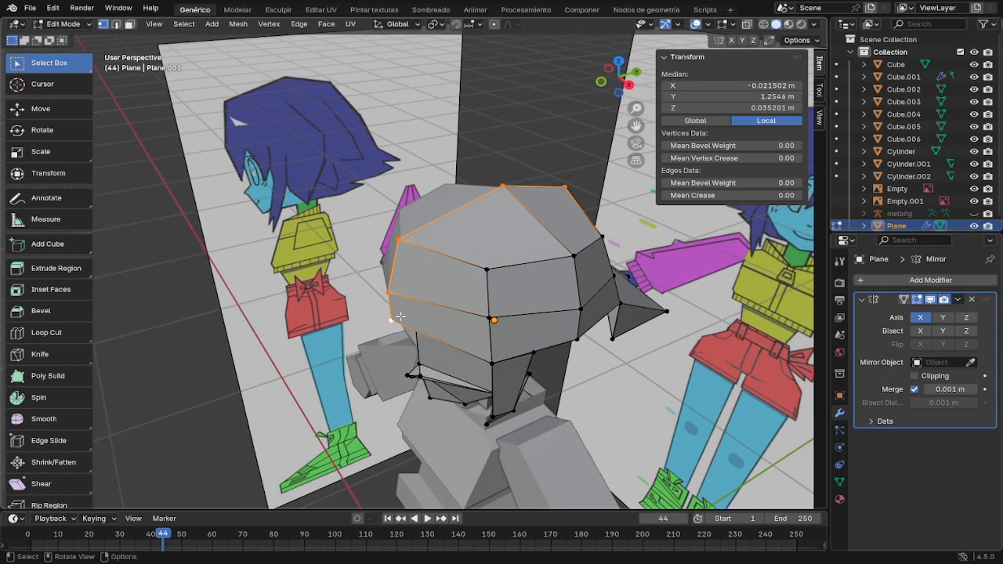
pyautogui.click(754, 86)
pyautogui.click(755, 86)
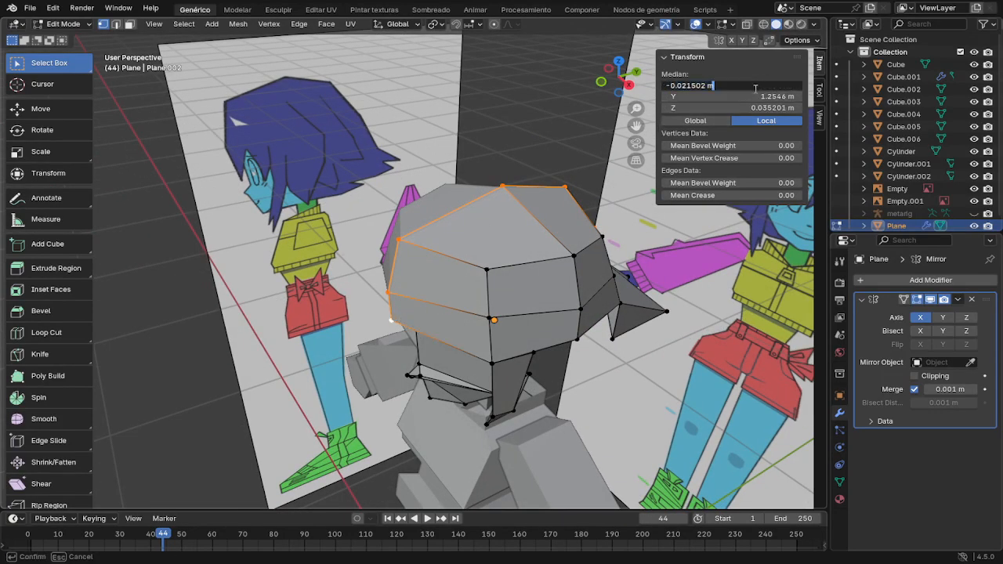
pyautogui.press('BackSpace')
pyautogui.press('BackSpace')
pyautogui.press('BackSpace')
pyautogui.press('BackSpace')
pyautogui.press('BackSpace')
pyautogui.press('BackSpace')
pyautogui.press('BackSpace')
pyautogui.press('BackSpace')
pyautogui.press('BackSpace')
pyautogui.press('BackSpace')
pyautogui.press('BackSpace')
pyautogui.write('0')
pyautogui.press('Return')
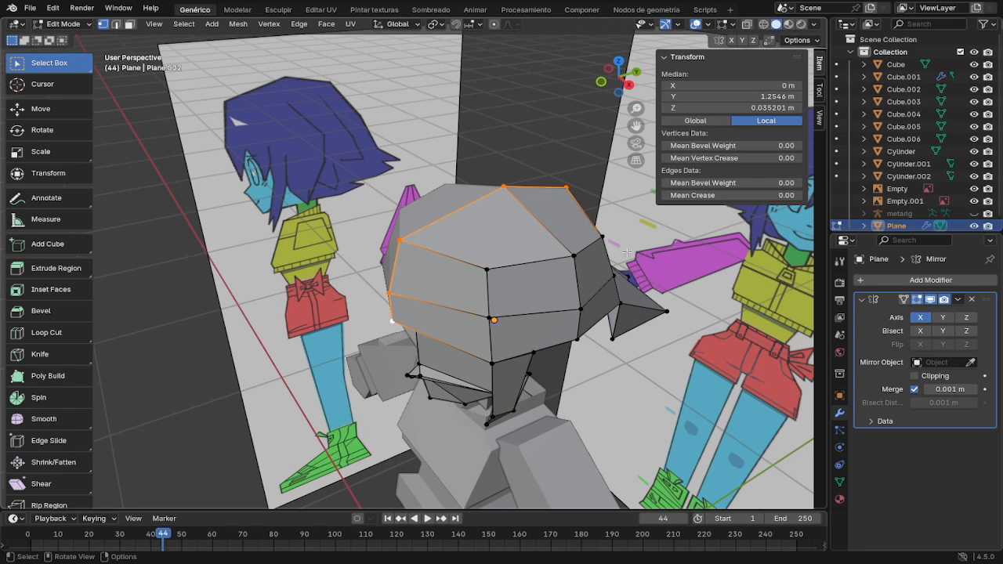
pyautogui.moveTo(666, 278); pyautogui.dragTo(541, 257, button='middle')
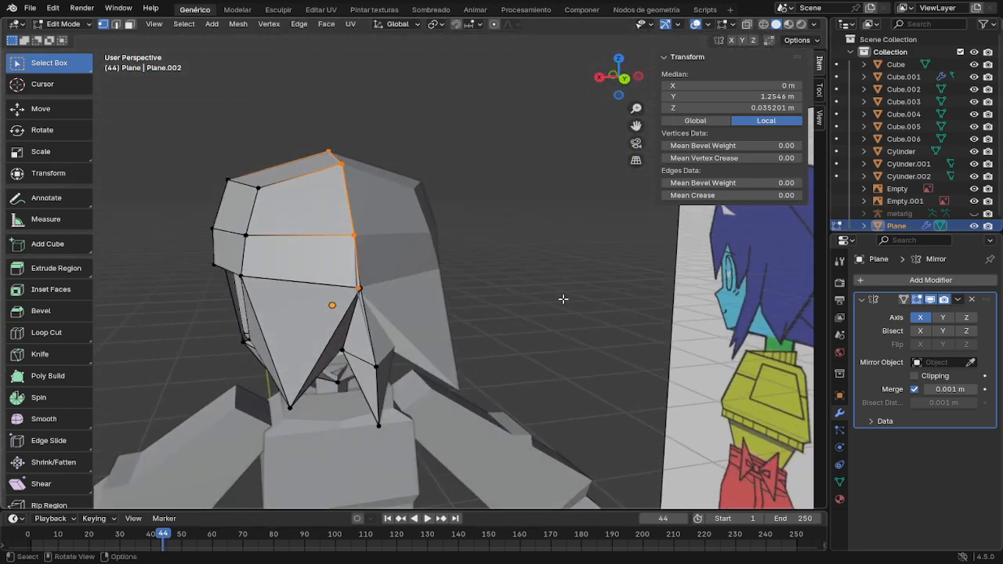
# Step: Set the local median X of the central strand's top edge, where it meets the hair cap's back base, to 0 m
pyautogui.click(357, 287)
pyautogui.click(764, 86)
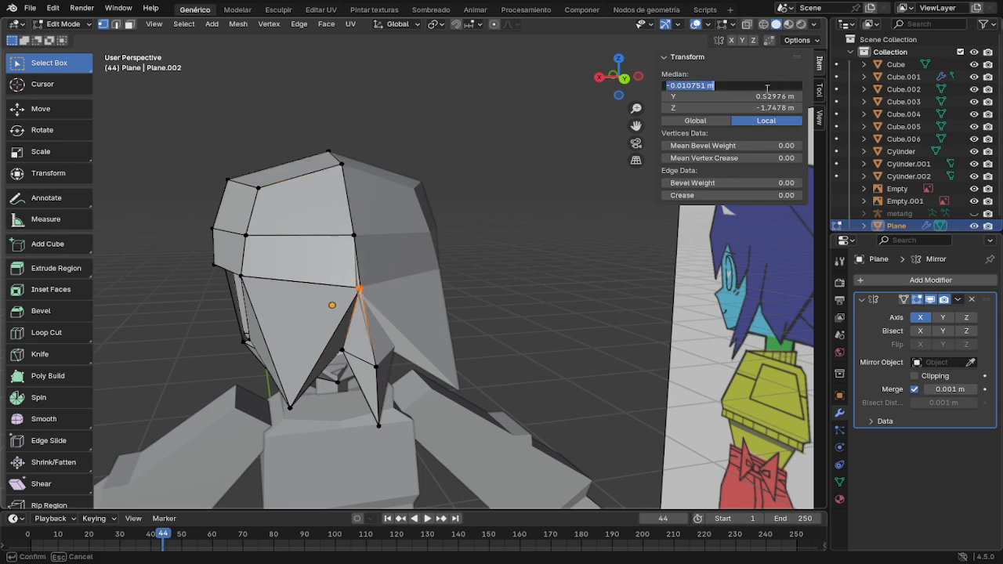
pyautogui.write('0')
pyautogui.press('Return')
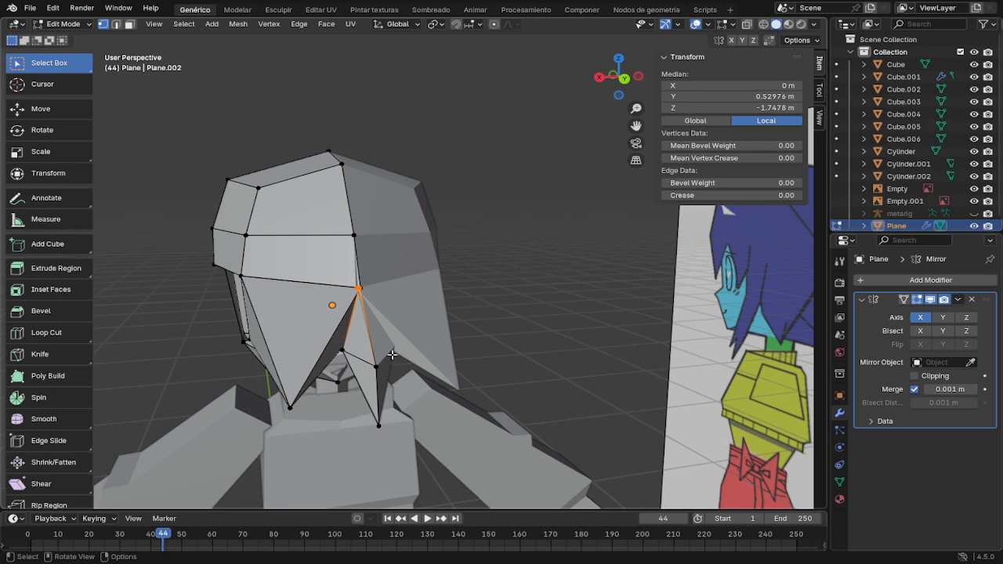
# Step: Select several of the clustered vertices at the junction of the central strand and cap and set their local median X to 0 m
pyautogui.moveTo(400, 341); pyautogui.dragTo(380, 320, button='middle')
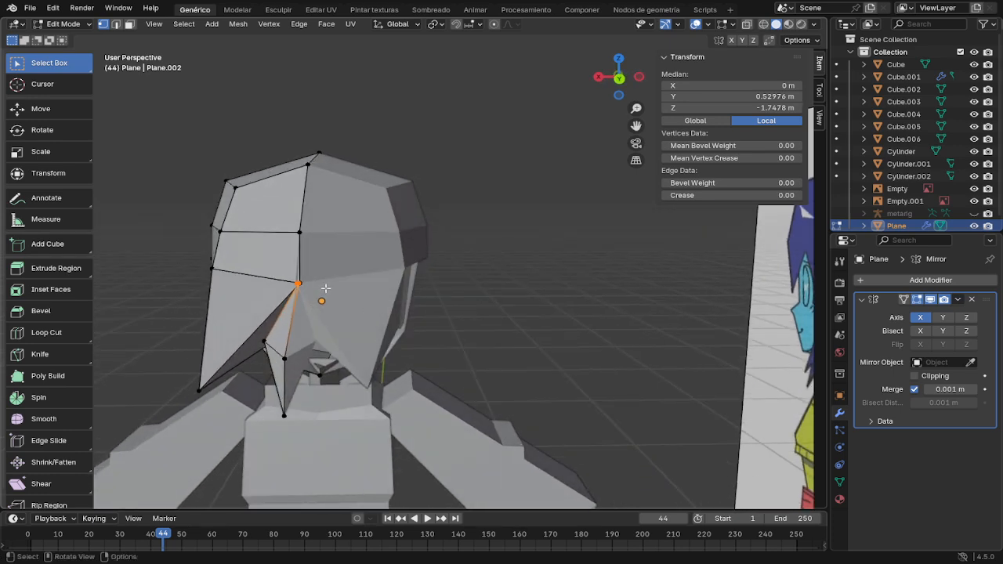
pyautogui.click(302, 282)
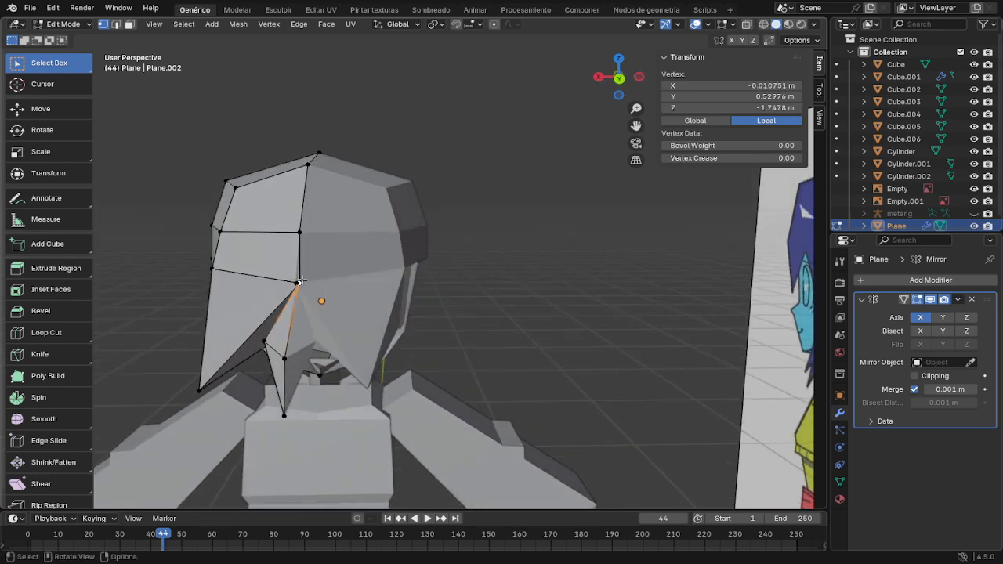
pyautogui.click(303, 284)
pyautogui.keyDown('shift'); pyautogui.click(295, 281); pyautogui.keyUp('shift')
pyautogui.moveTo(332, 290); pyautogui.dragTo(430, 279, button='middle')
pyautogui.scroll(5, 325, 283)
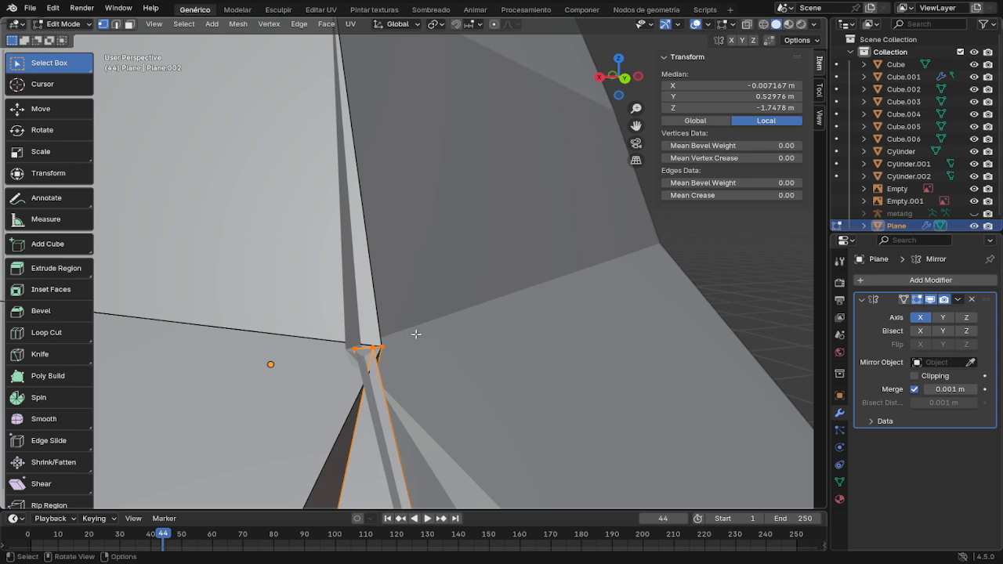
pyautogui.moveTo(417, 370)
pyautogui.mouseDown(button='middle')
pyautogui.moveTo(403, 370)
pyautogui.moveTo(415, 369)
pyautogui.mouseUp(button='middle')
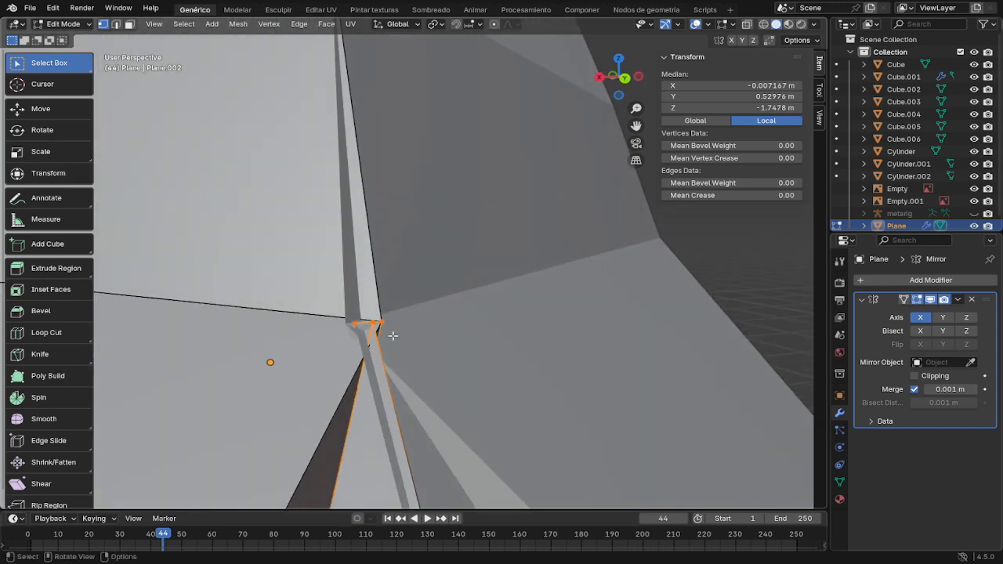
pyautogui.click(779, 85)
pyautogui.write('0')
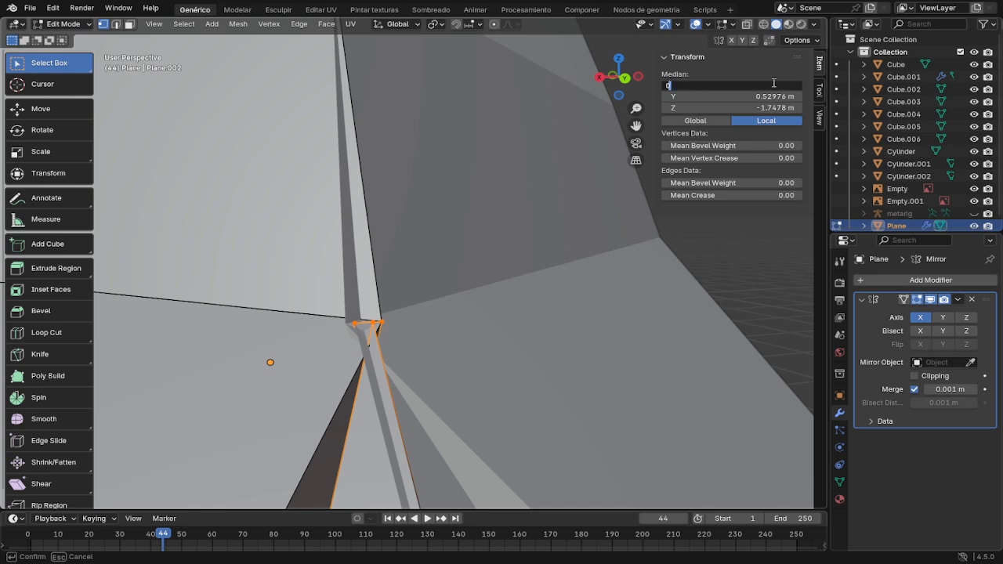
pyautogui.press('Return')
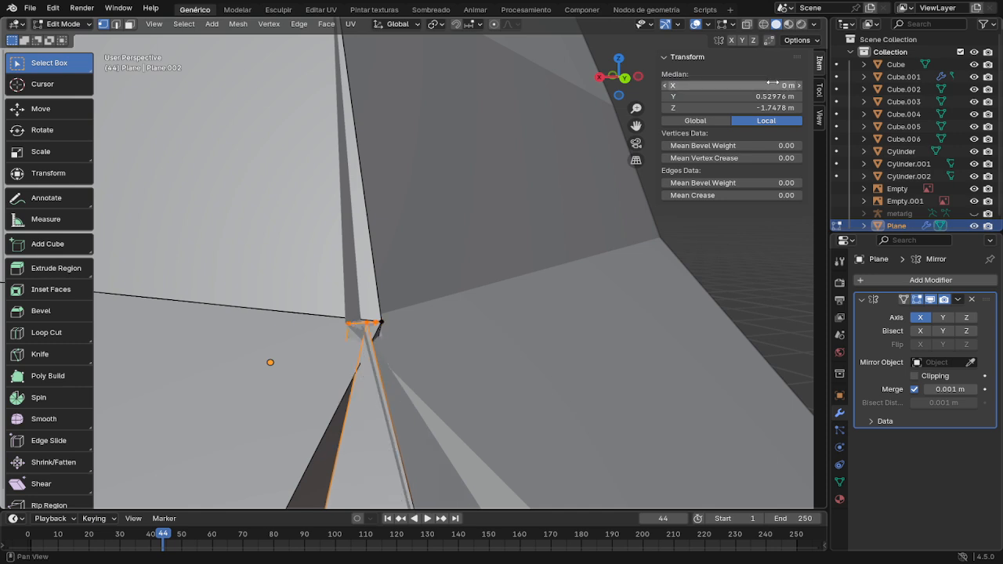
# Step: Set the local X coordinate of the single off-centre cap vertex in the junction cluster to 0 m
pyautogui.click(381, 322)
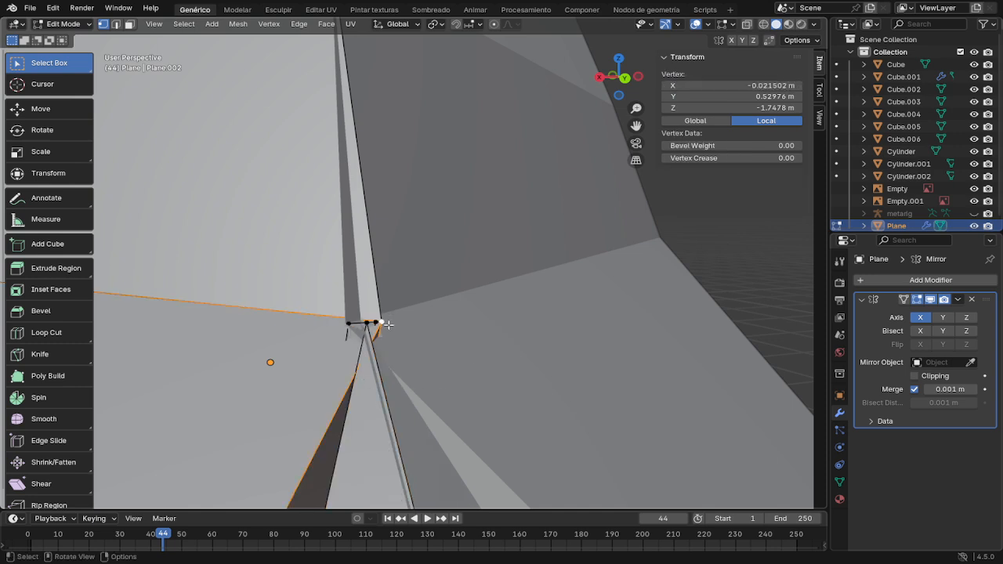
pyautogui.click(751, 87)
pyautogui.write('0')
pyautogui.press('Return')
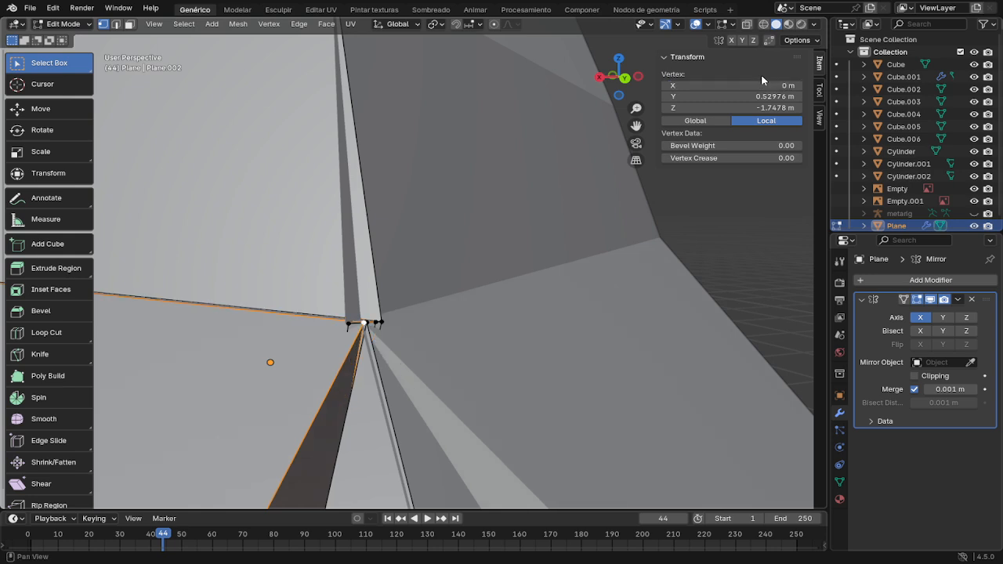
# Step: Select the whole vertex cluster at the strand junction, set its local median X to 0 m, and select the centreline vertex above it
pyautogui.moveTo(415, 322); pyautogui.dragTo(324, 294)
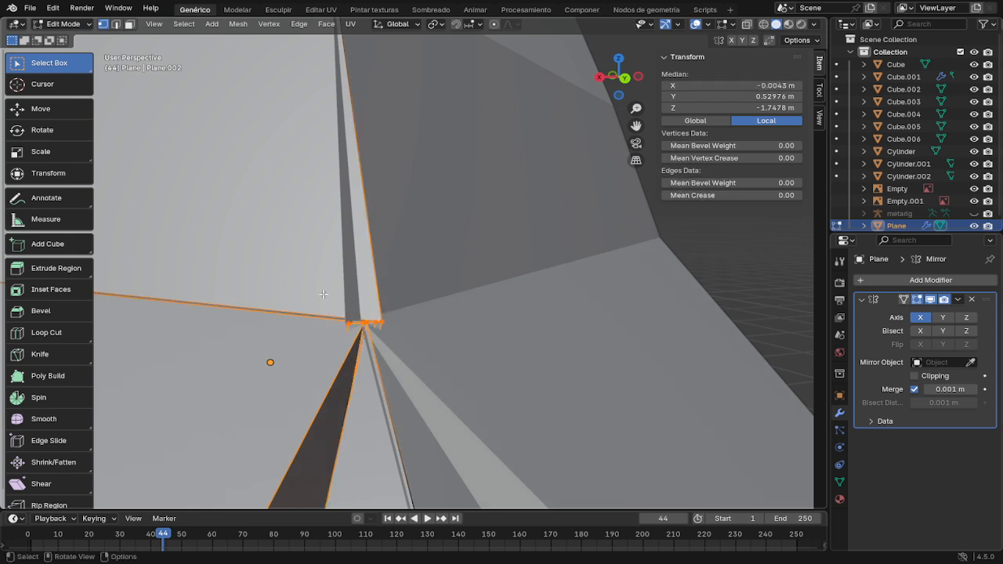
pyautogui.click(766, 84)
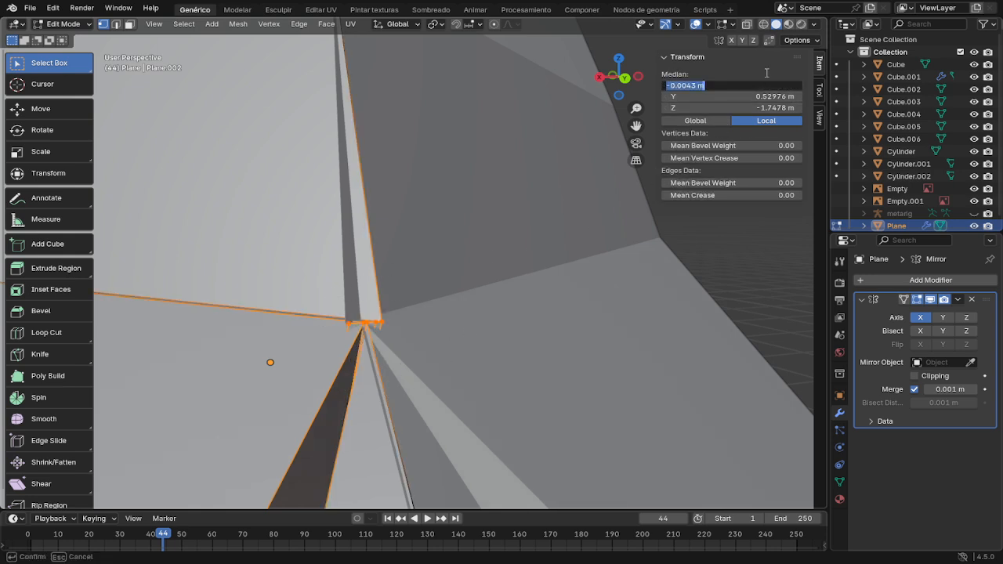
pyautogui.write('0')
pyautogui.press('Return')
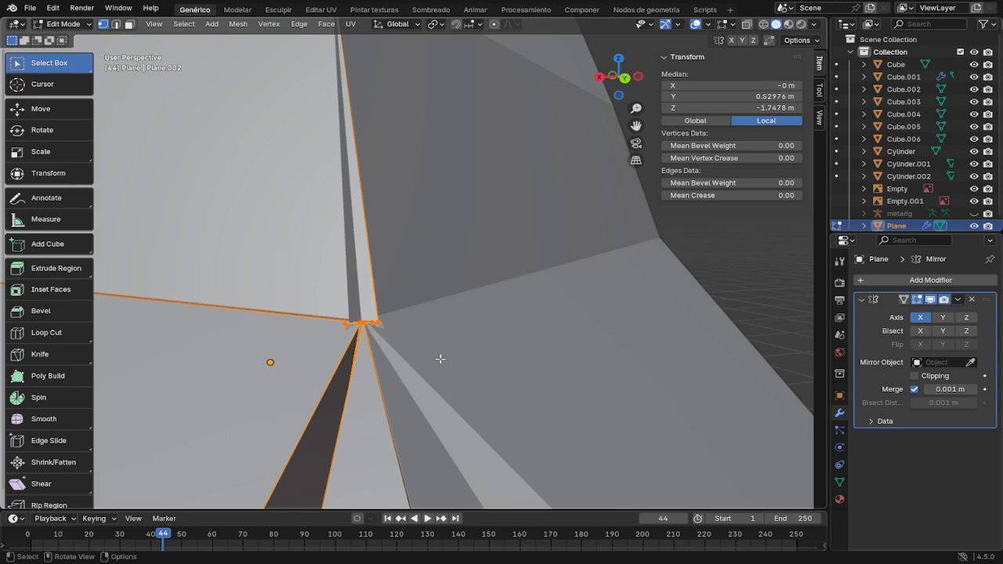
pyautogui.moveTo(429, 341); pyautogui.dragTo(443, 362, button='middle')
pyautogui.scroll(-4, 442, 362)
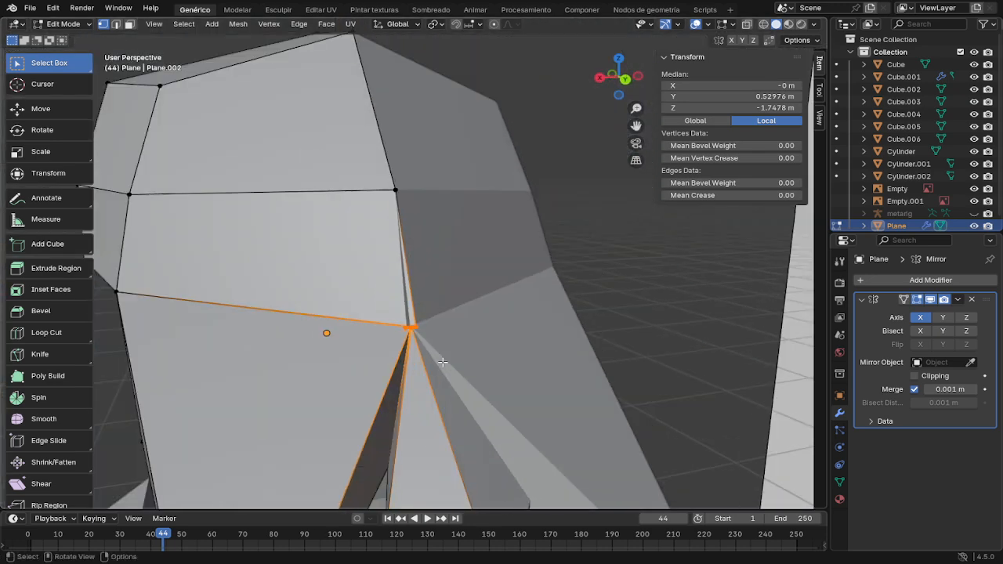
pyautogui.click(397, 189)
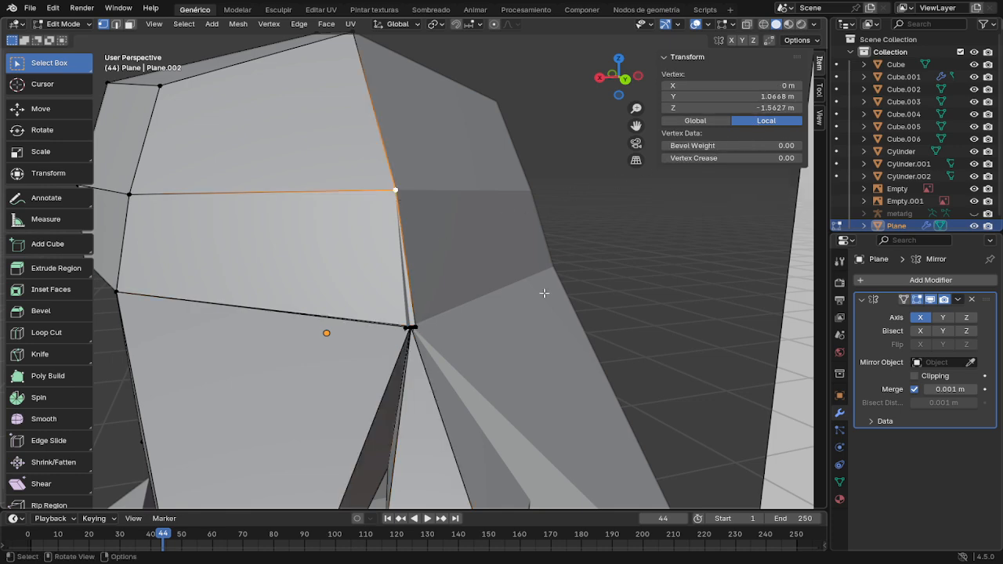
# Step: Select the outermost vertex in the cluster at the back centre of the hair and set its X coordinate to 0
pyautogui.moveTo(509, 309); pyautogui.dragTo(485, 306, button='middle')
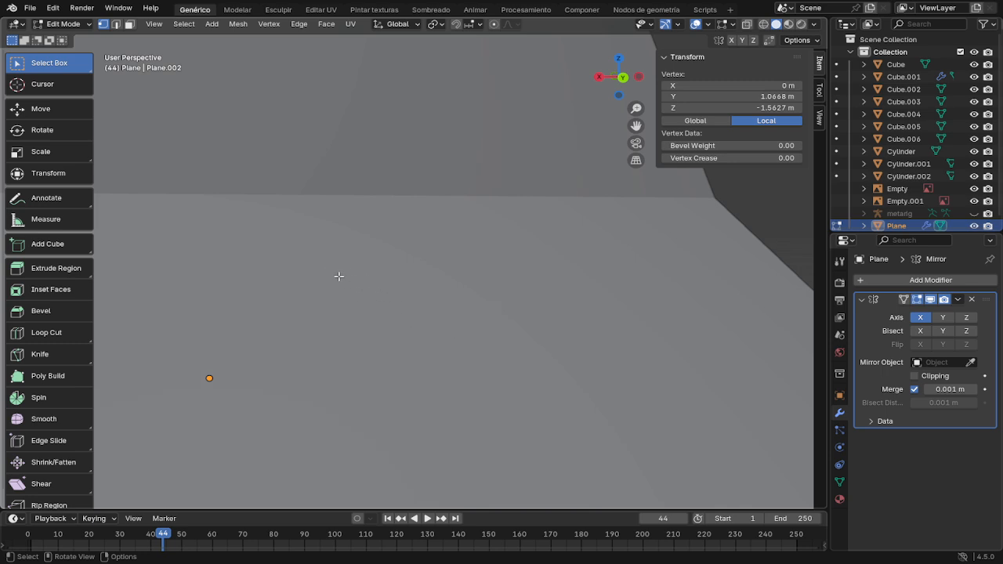
pyautogui.moveTo(338, 276); pyautogui.dragTo(384, 304, button='middle')
pyautogui.click(375, 413)
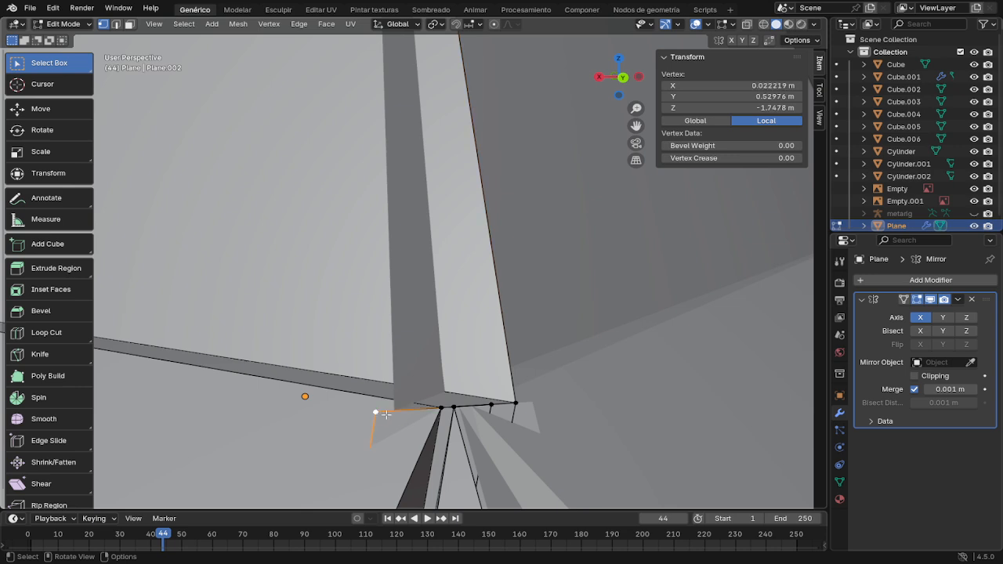
pyautogui.click(752, 83)
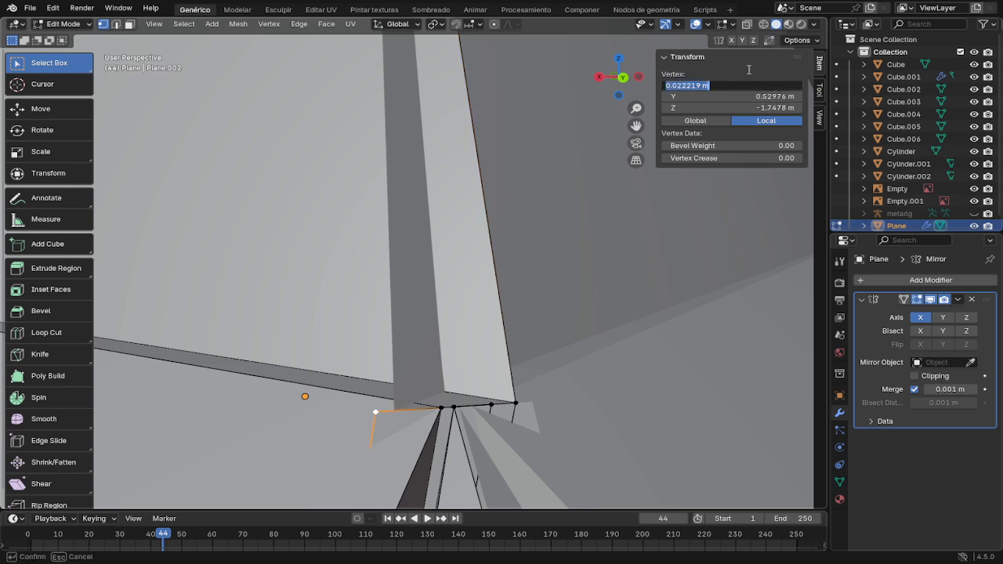
pyautogui.write('0')
pyautogui.press('Return')
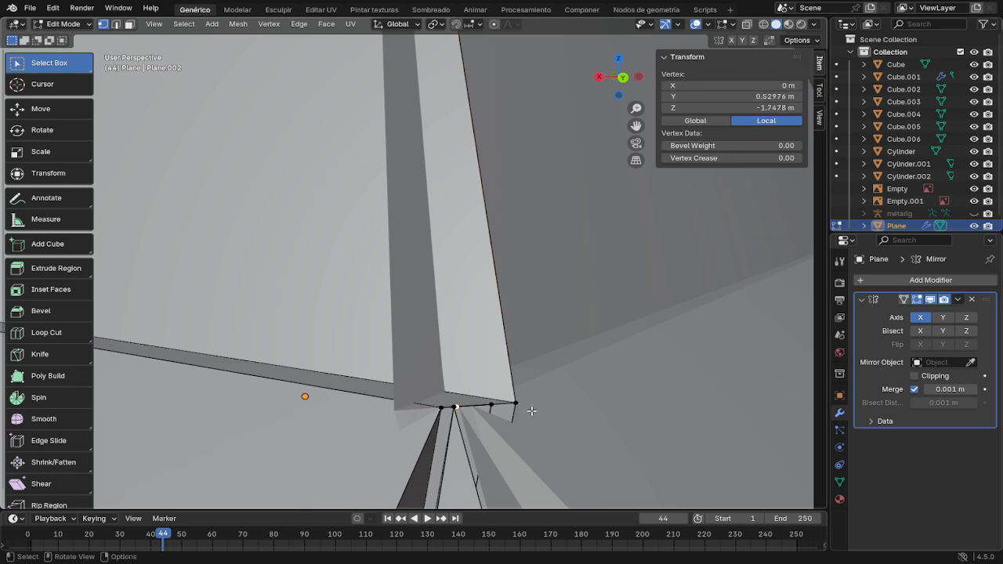
# Step: Select the vertices on the opposite end of the same cluster and set their median X to 0
pyautogui.moveTo(536, 408); pyautogui.dragTo(479, 397)
pyautogui.click(757, 86)
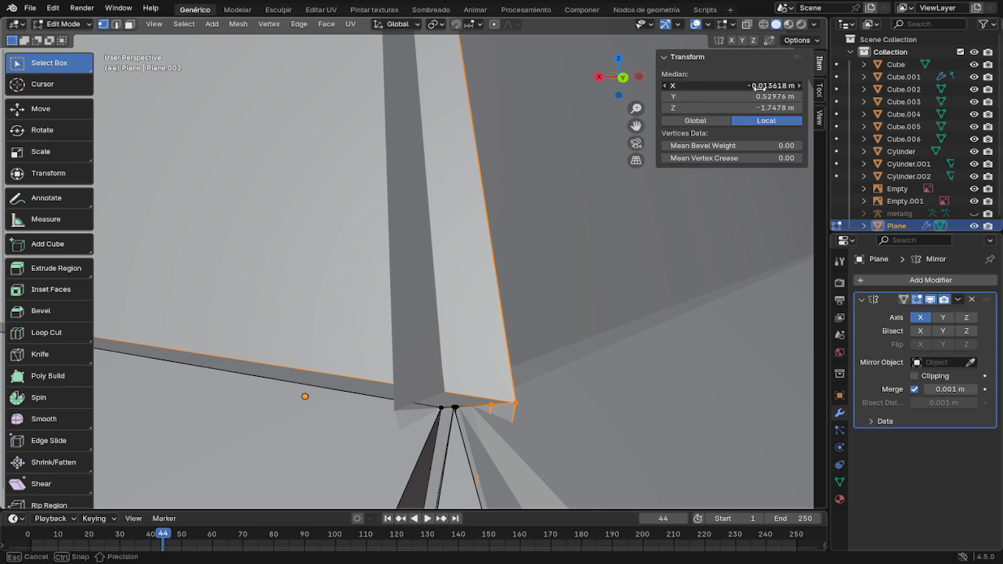
pyautogui.write('0')
pyautogui.press('Return')
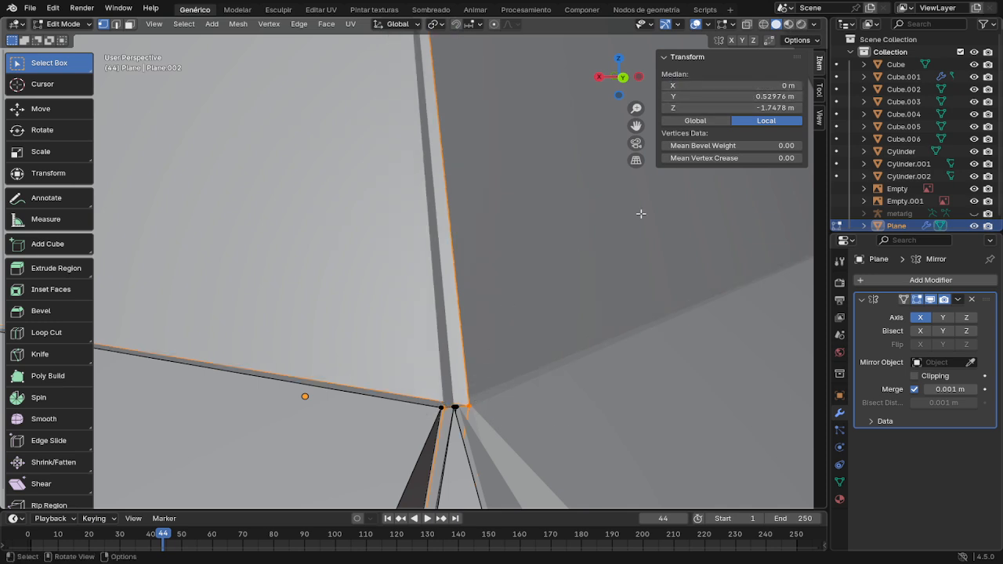
# Step: Select the whole cluster of vertices at the back centre and set its median X to 0 m
pyautogui.moveTo(509, 415); pyautogui.dragTo(397, 384)
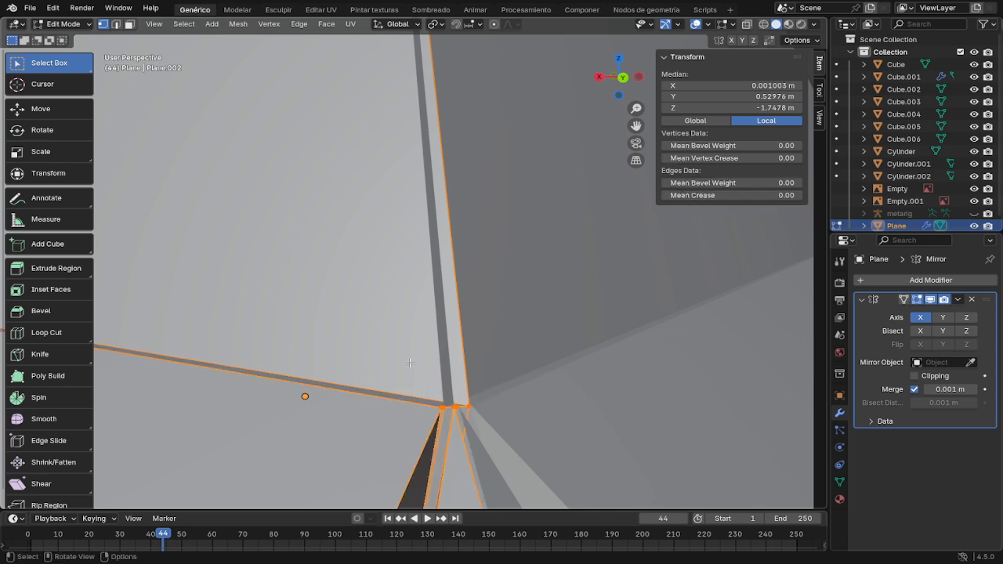
pyautogui.doubleClick(733, 86)
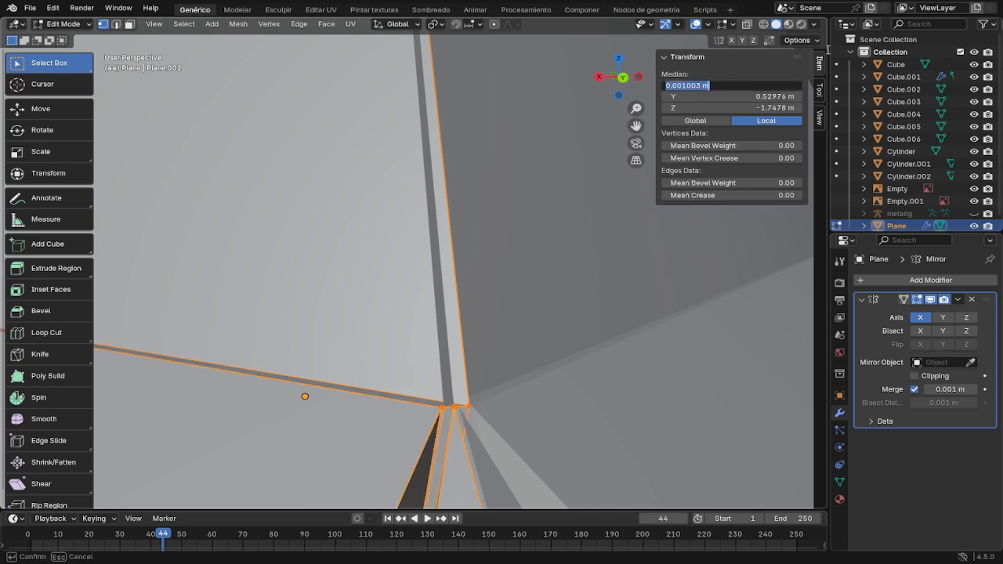
pyautogui.write('0')
pyautogui.press('Return')
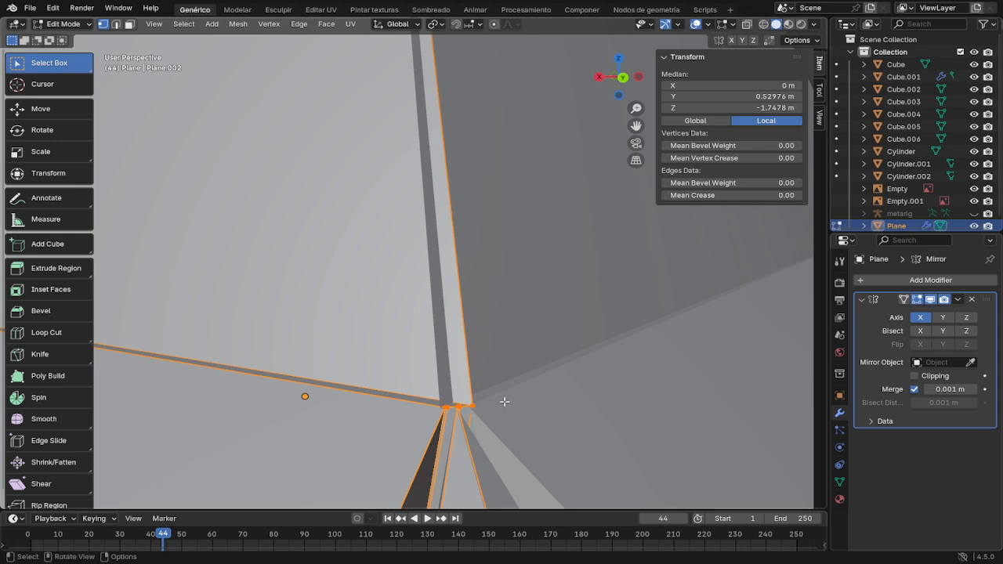
# Step: Examine the centred vertex cluster with X-ray enabled, comparing its position with the front reference image
pyautogui.moveTo(508, 415)
pyautogui.mouseDown(button='middle')
pyautogui.moveTo(495, 414)
pyautogui.moveTo(497, 430)
pyautogui.moveTo(522, 426)
pyautogui.moveTo(509, 425)
pyautogui.mouseUp(button='middle')
pyautogui.scroll(-3, 508, 417)
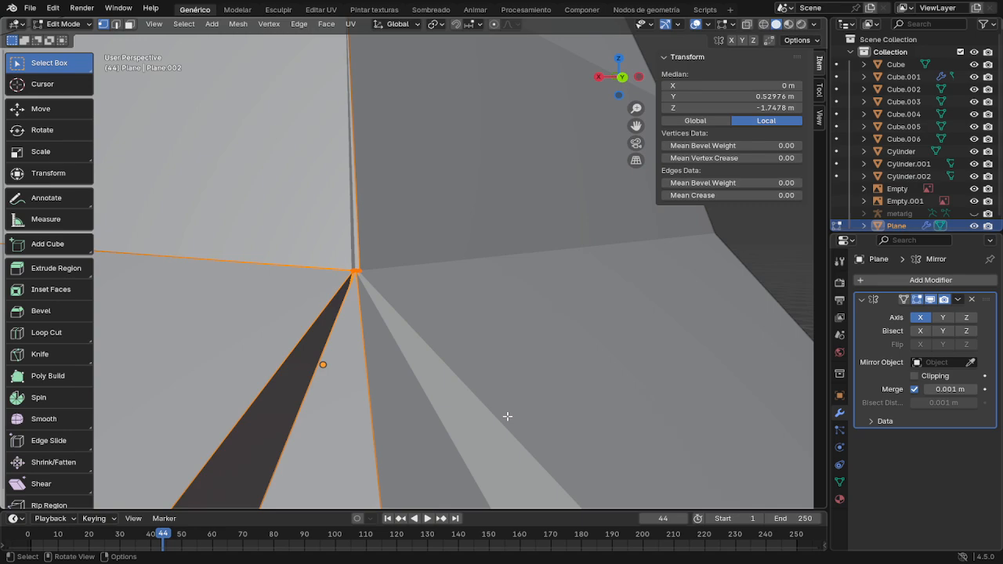
pyautogui.hotkey('alt', 'z')
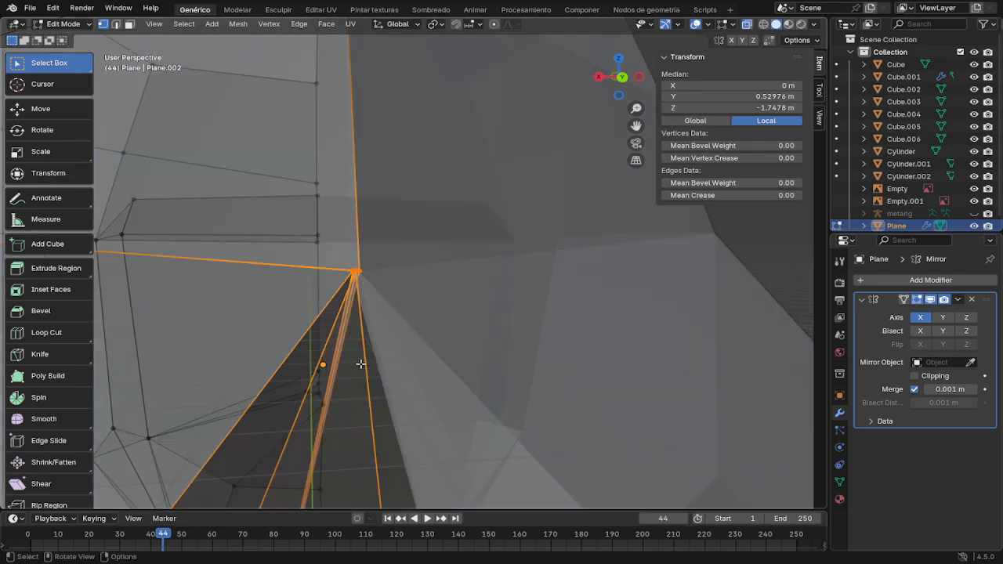
pyautogui.moveTo(362, 364); pyautogui.dragTo(630, 362, button='middle')
pyautogui.scroll(-4, 390, 373)
pyautogui.scroll(-2, 390, 373)
pyautogui.scroll(5, 630, 363)
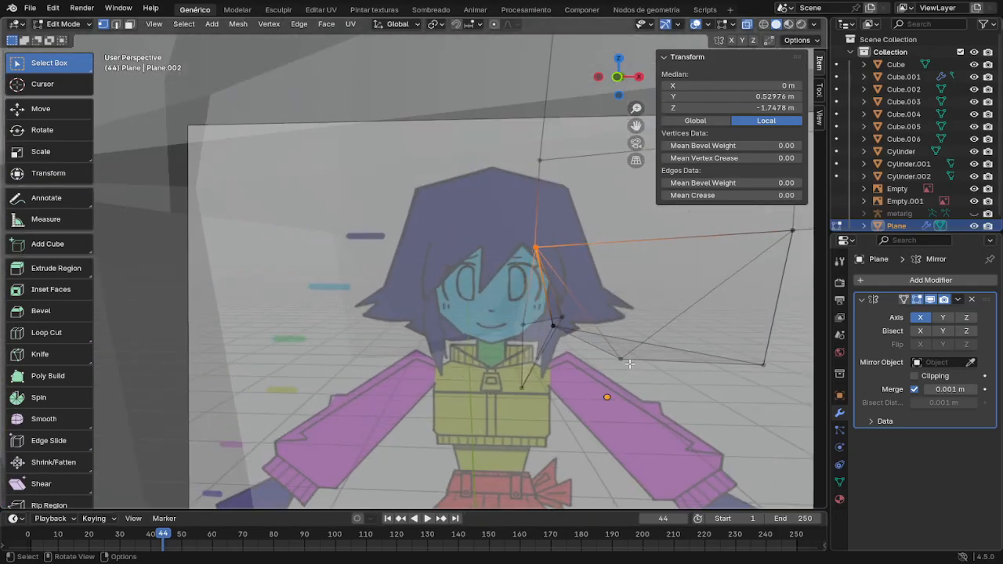
pyautogui.click(661, 275)
pyautogui.moveTo(661, 276); pyautogui.dragTo(671, 245, button='middle')
pyautogui.keyDown('shift'); pyautogui.moveTo(543, 230); pyautogui.dragTo(248, 338, button='middle'); pyautogui.keyUp('shift')
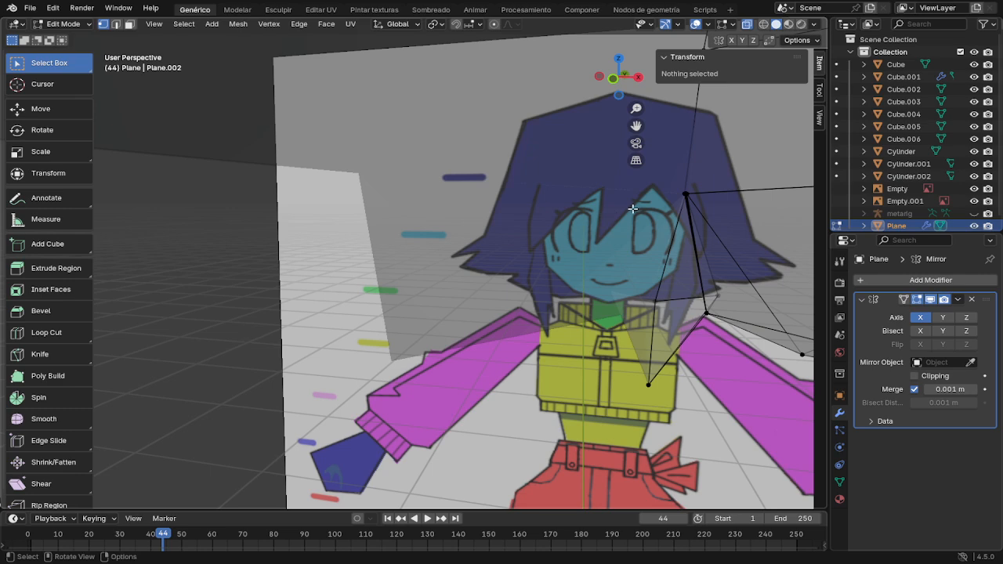
pyautogui.moveTo(643, 197); pyautogui.dragTo(740, 180)
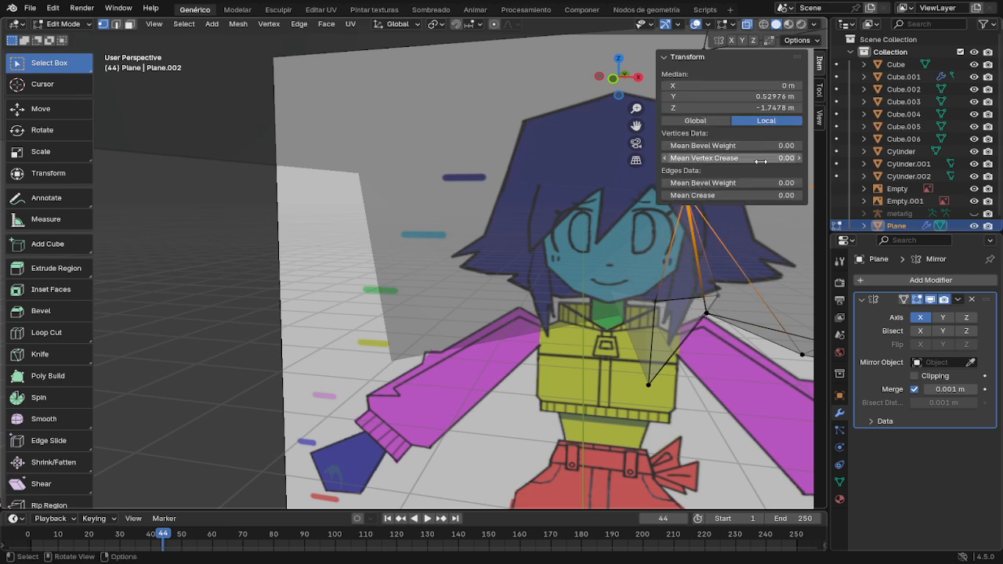
pyautogui.click(588, 224)
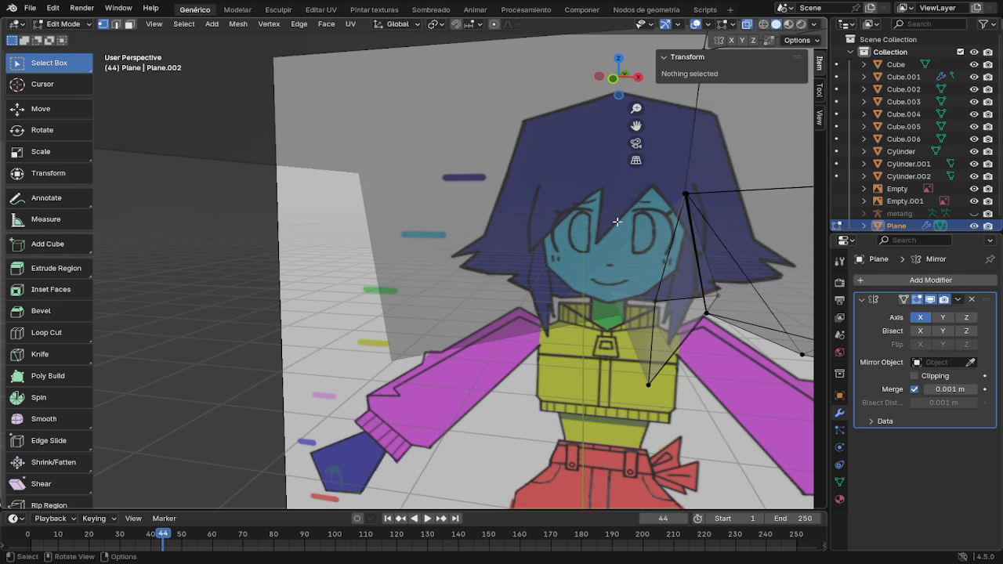
# Step: Inspect the hair mesh from behind and from the side, first in X-ray and then in solid display
pyautogui.moveTo(628, 224); pyautogui.dragTo(434, 328, button='middle')
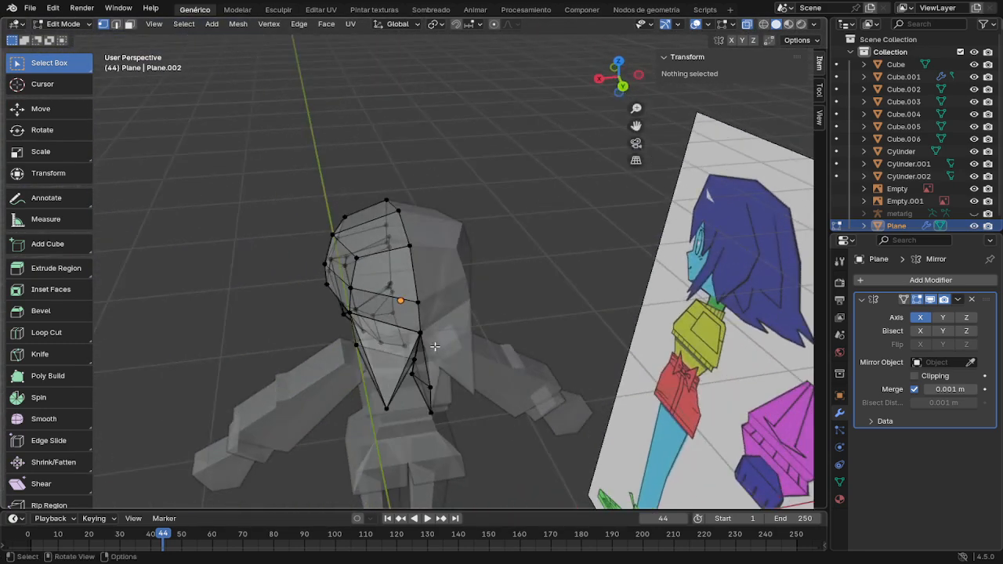
pyautogui.click(404, 323)
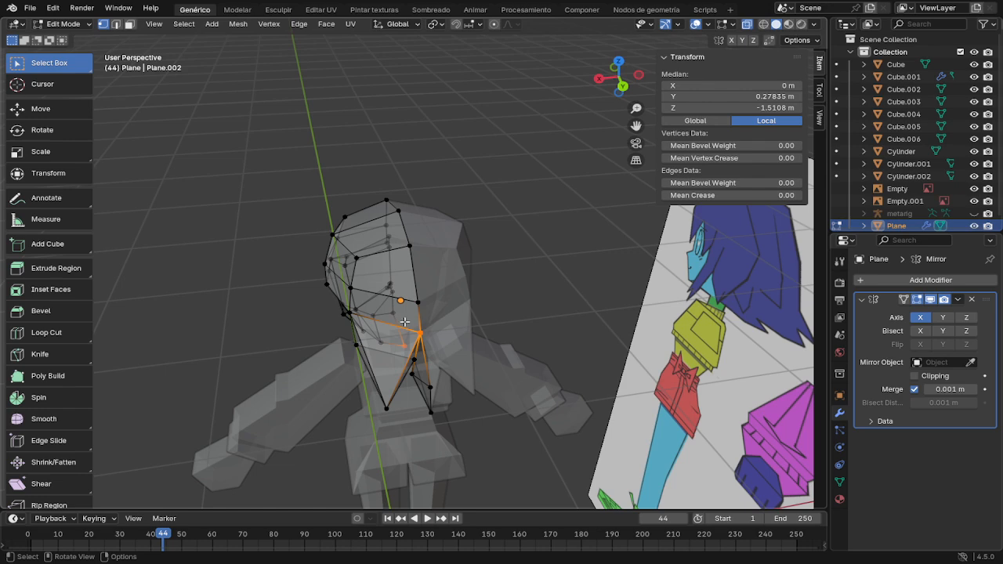
pyautogui.moveTo(405, 322); pyautogui.dragTo(518, 347, button='middle')
pyautogui.click(594, 382)
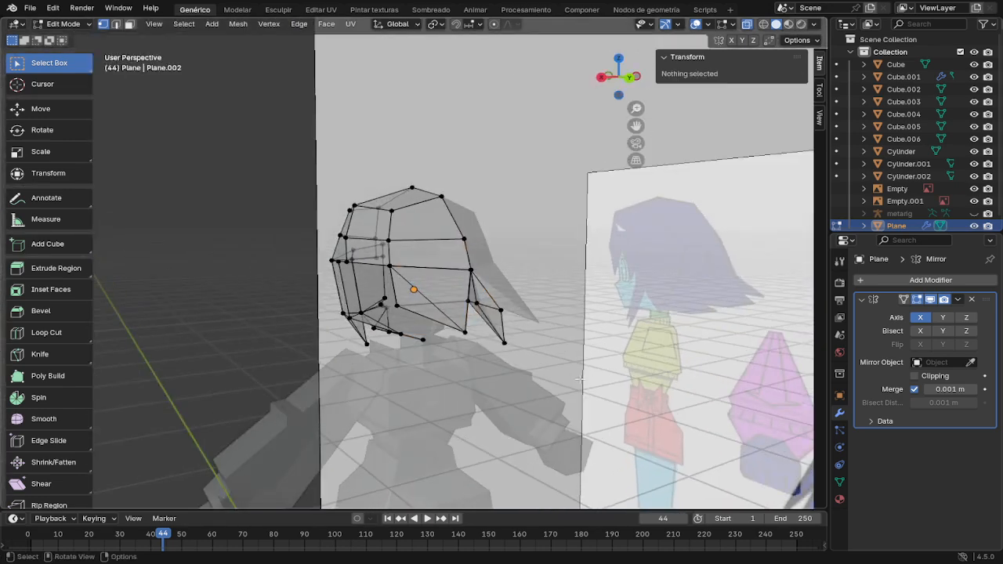
pyautogui.scroll(4, 580, 379)
pyautogui.scroll(-2, 580, 378)
pyautogui.hotkey('alt', 'z')
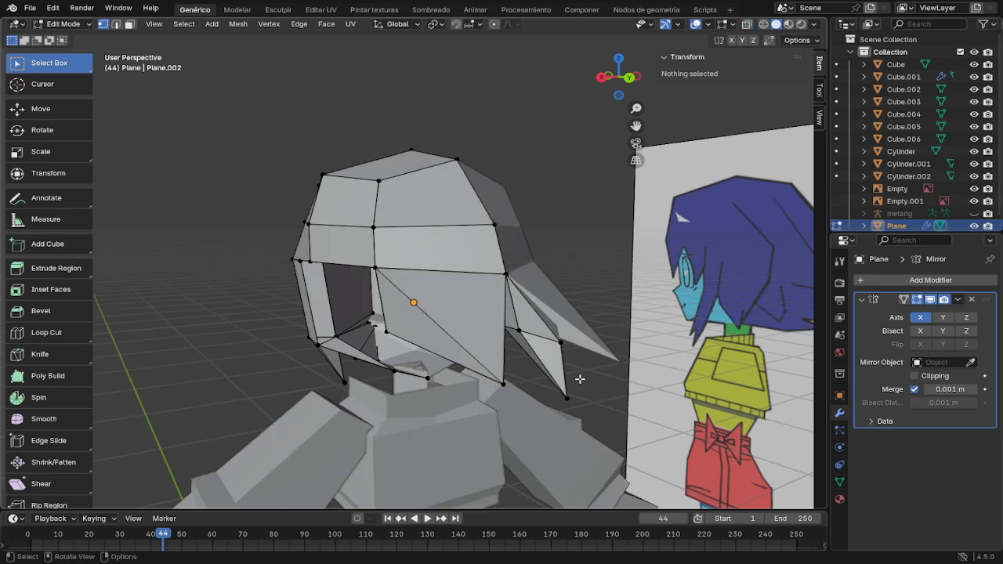
pyautogui.scroll(-1, 579, 378)
pyautogui.moveTo(580, 378)
pyautogui.mouseDown(button='middle')
pyautogui.moveTo(540, 377)
pyautogui.moveTo(566, 377)
pyautogui.mouseUp(button='middle')
pyautogui.scroll(2, 566, 378)
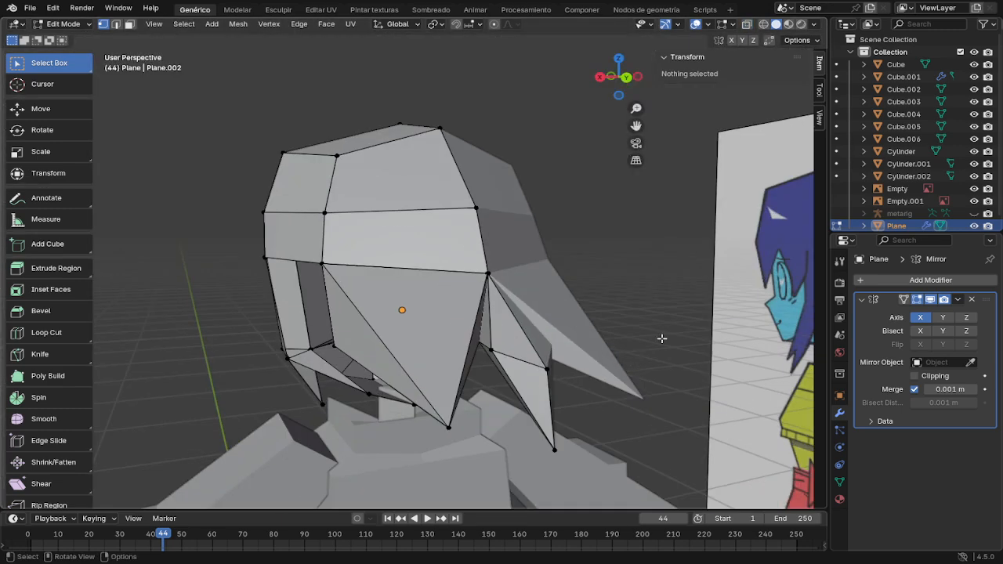
# Step: Raise the lower tip vertex of the rear centre hair lock about 0.059 m along global Z
pyautogui.click(555, 450)
pyautogui.press('g')
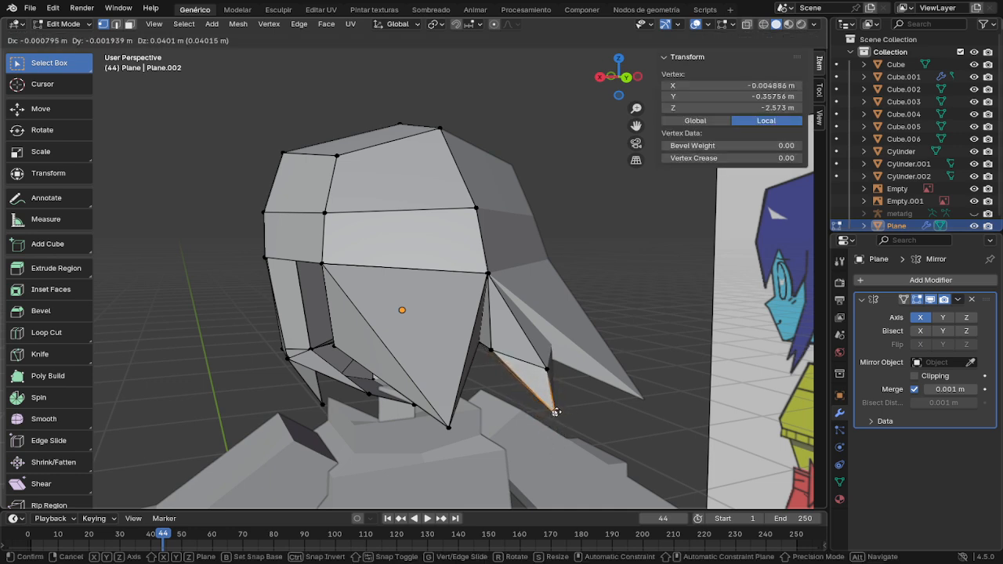
pyautogui.press('z')
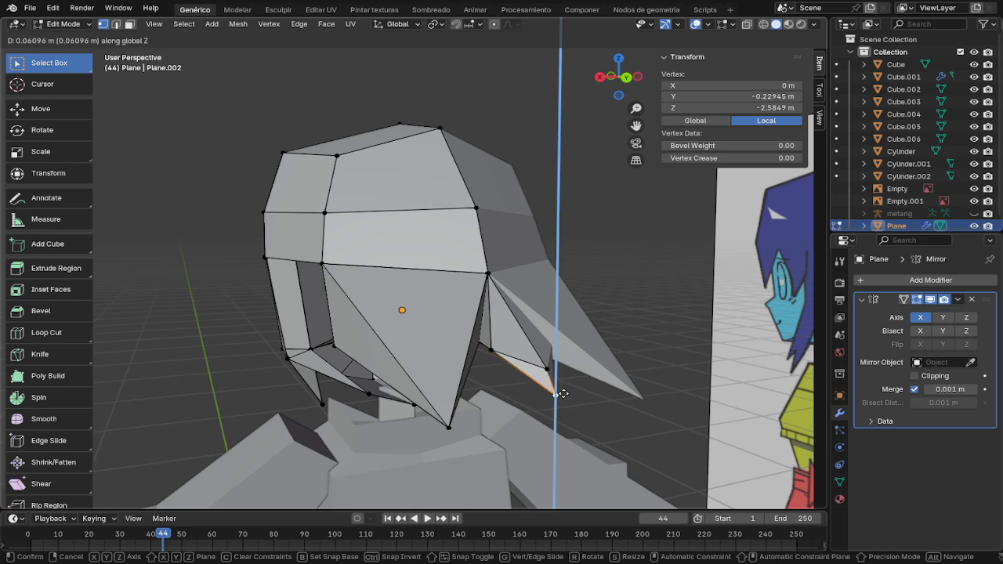
pyautogui.click(558, 396)
pyautogui.moveTo(524, 401)
pyautogui.mouseDown(button='middle')
pyautogui.moveTo(483, 394)
pyautogui.moveTo(529, 405)
pyautogui.mouseUp(button='middle')
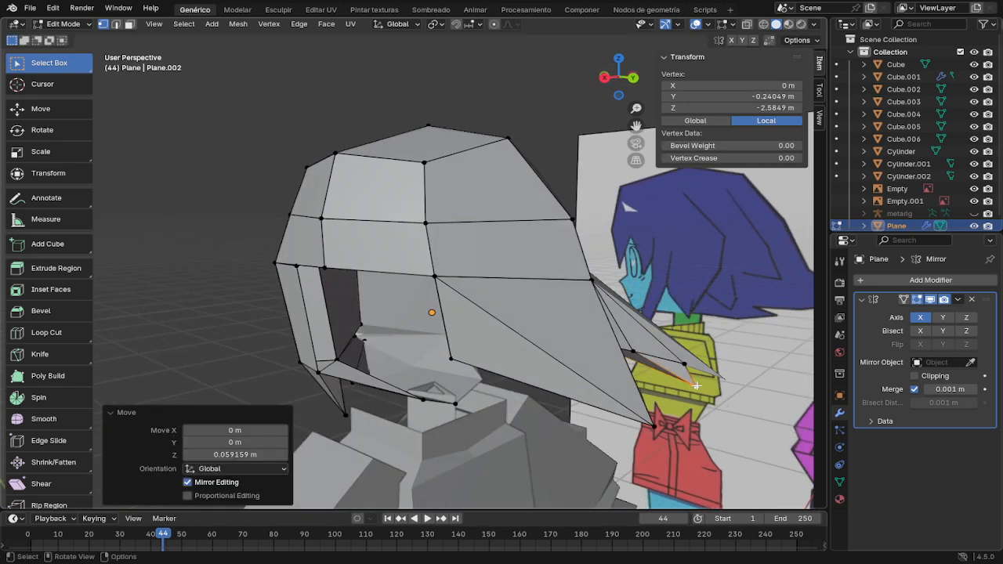
# Step: Merge the rear lock's tip vertex into the neighbouring centre-line vertex above it using At Last
pyautogui.moveTo(697, 388); pyautogui.dragTo(591, 392, button='middle')
pyautogui.keyDown('shift'); pyautogui.click(409, 421); pyautogui.keyUp('shift')
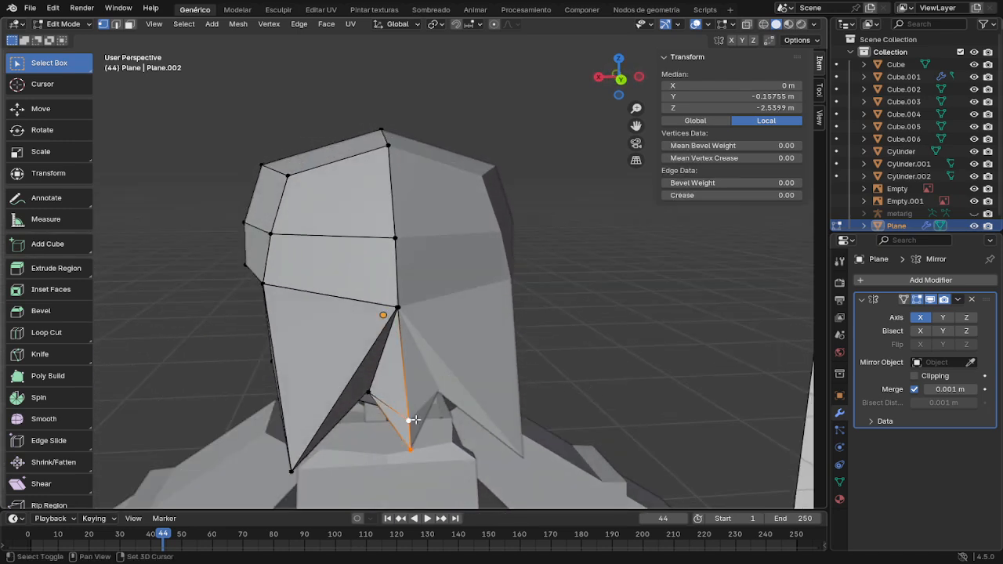
pyautogui.press('m')
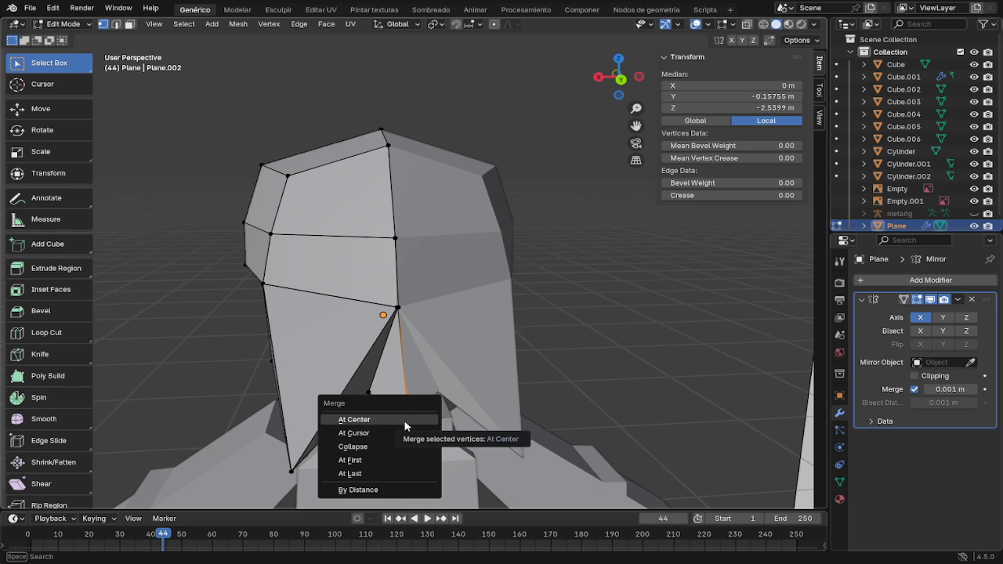
pyautogui.click(403, 474)
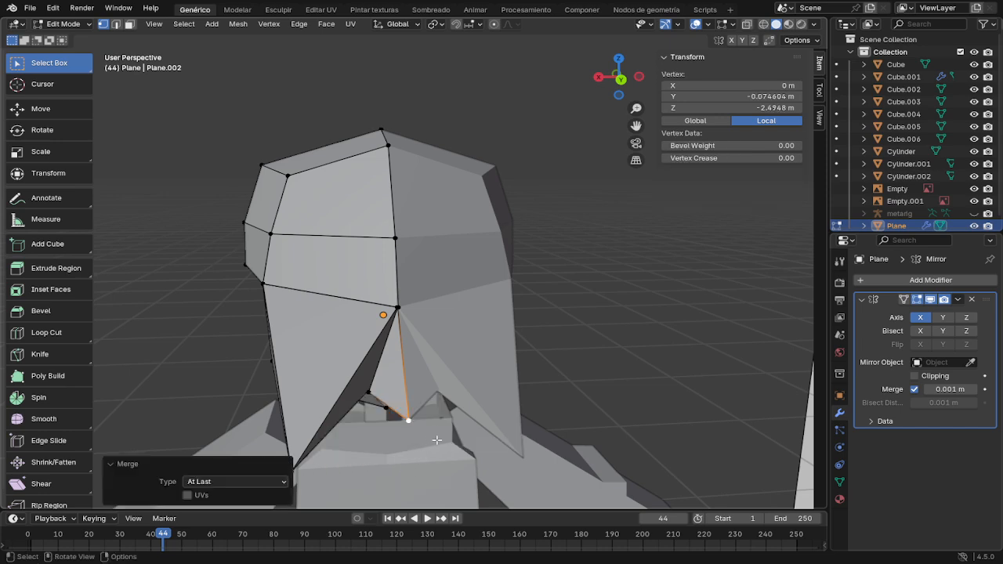
pyautogui.moveTo(436, 440); pyautogui.dragTo(443, 405, button='middle')
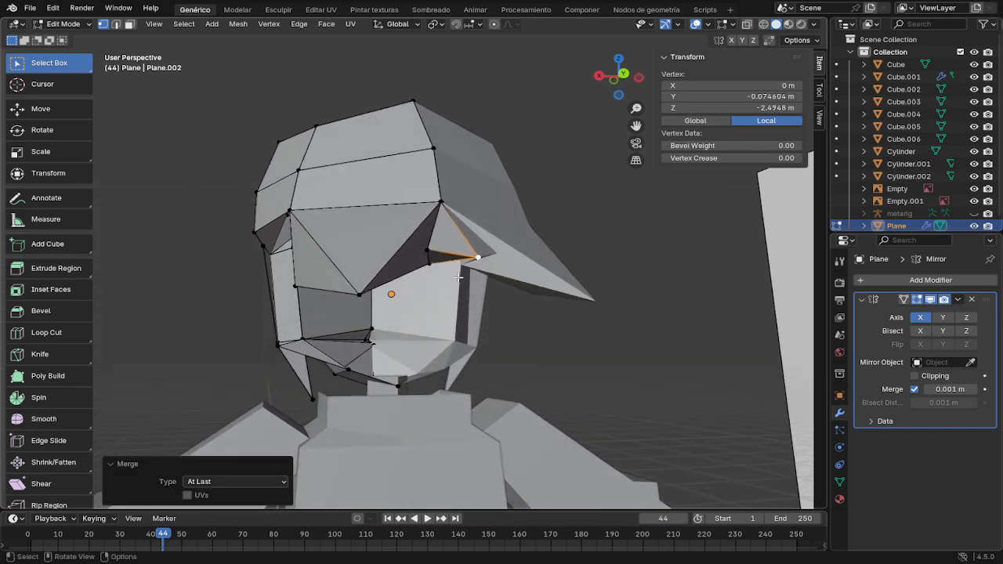
# Step: Move the merged tip vertex of the rear lock about 0.057 m outward along global Y
pyautogui.moveTo(494, 288); pyautogui.dragTo(584, 318, button='middle')
pyautogui.press('g')
pyautogui.press('y')
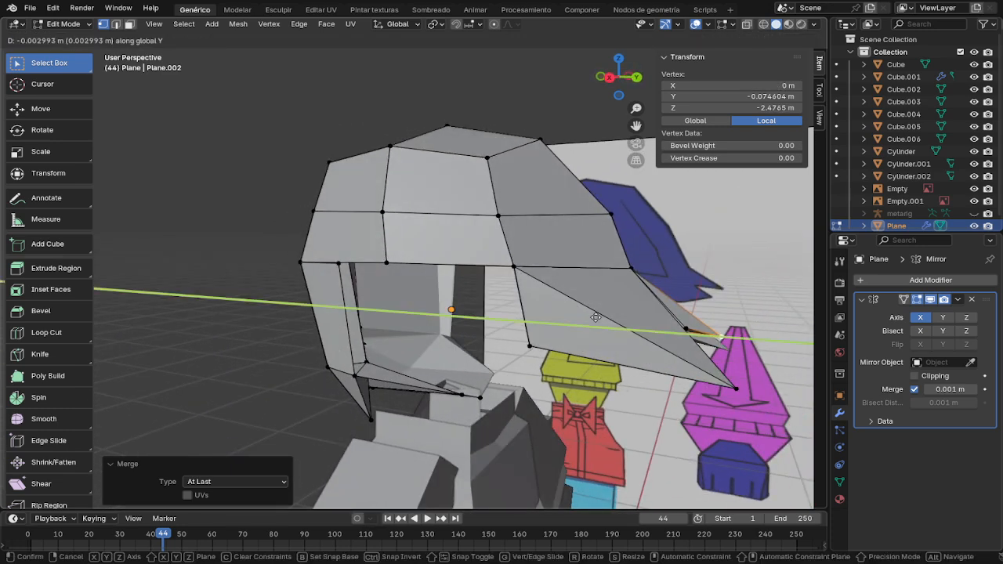
pyautogui.click(644, 322)
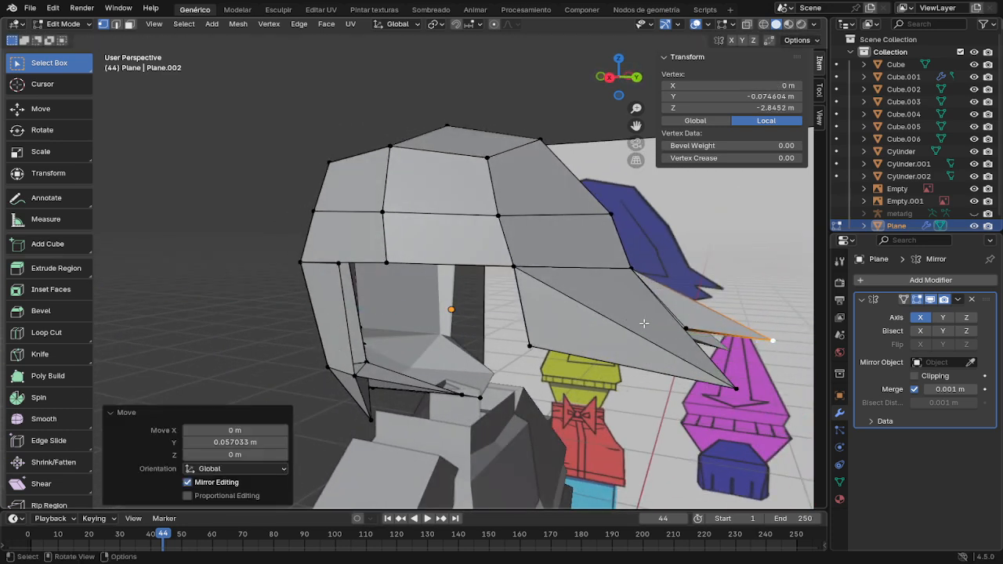
pyautogui.moveTo(643, 322); pyautogui.dragTo(526, 343, button='middle')
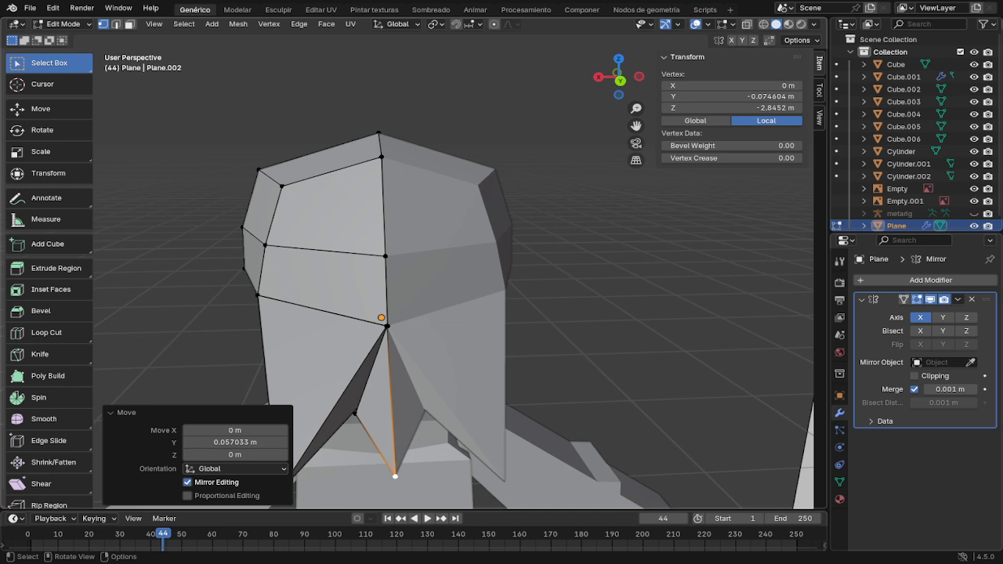
# Step: Merge the rear lock's inner side vertex into its tip vertex using At Last
pyautogui.moveTo(508, 415); pyautogui.dragTo(518, 353, button='middle')
pyautogui.moveTo(543, 186); pyautogui.dragTo(537, 213, button='middle')
pyautogui.click(487, 232)
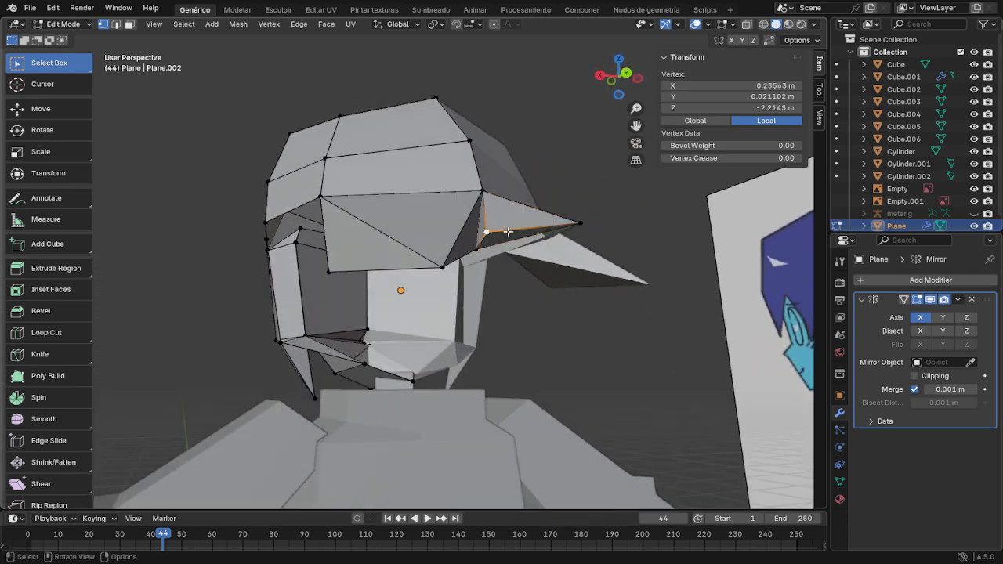
pyautogui.keyDown('shift'); pyautogui.click(580, 224); pyautogui.keyUp('shift')
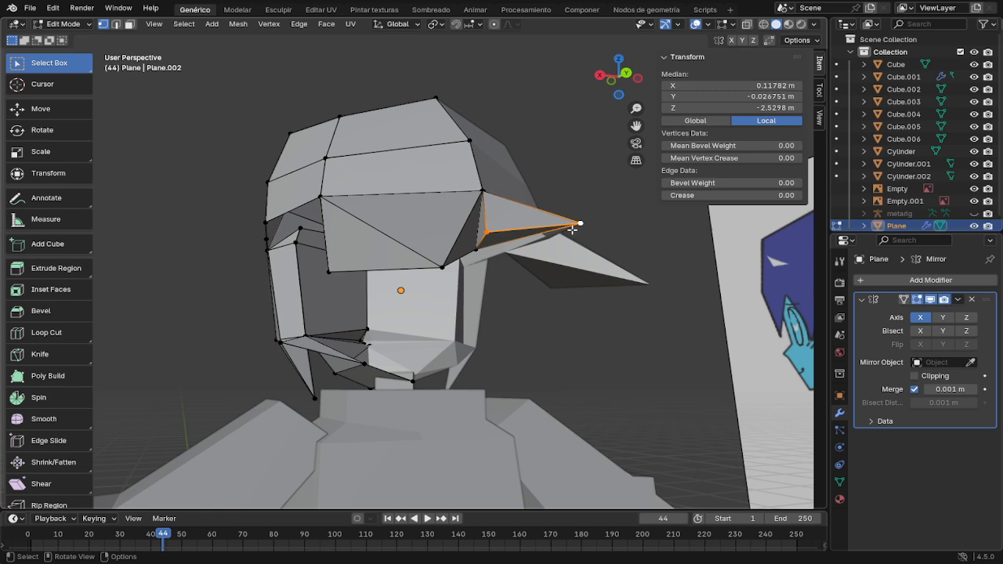
pyautogui.press('m')
pyautogui.click(557, 233)
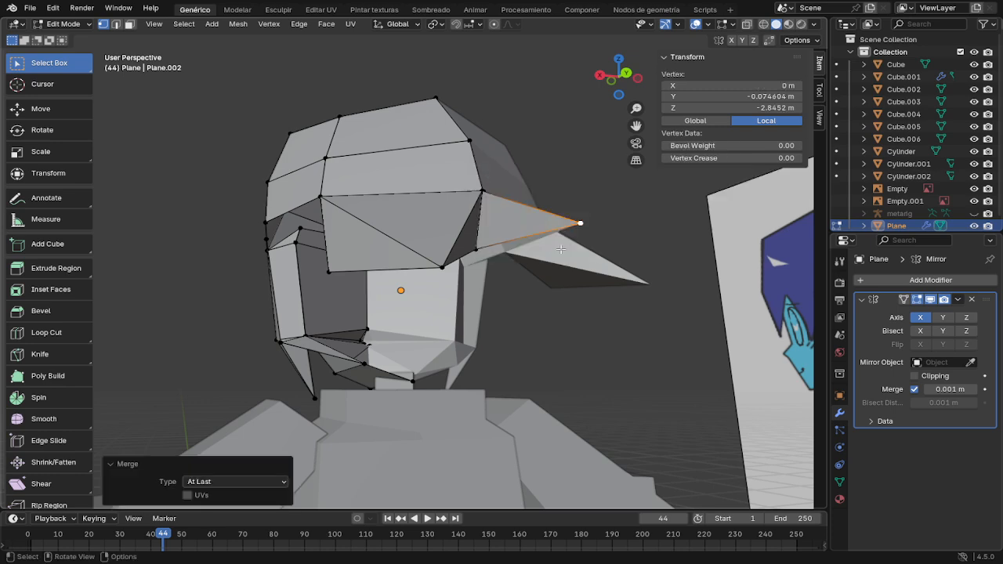
# Step: Move the rear centre lock's tip vertex about 0.107 m outward along global Y
pyautogui.moveTo(562, 248); pyautogui.dragTo(540, 253, button='middle')
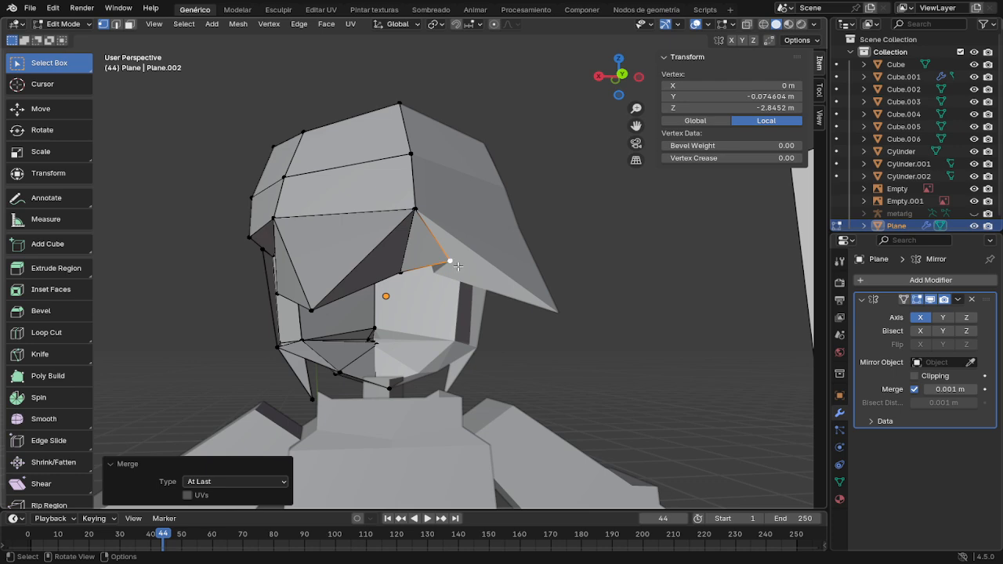
pyautogui.press('g')
pyautogui.press('y')
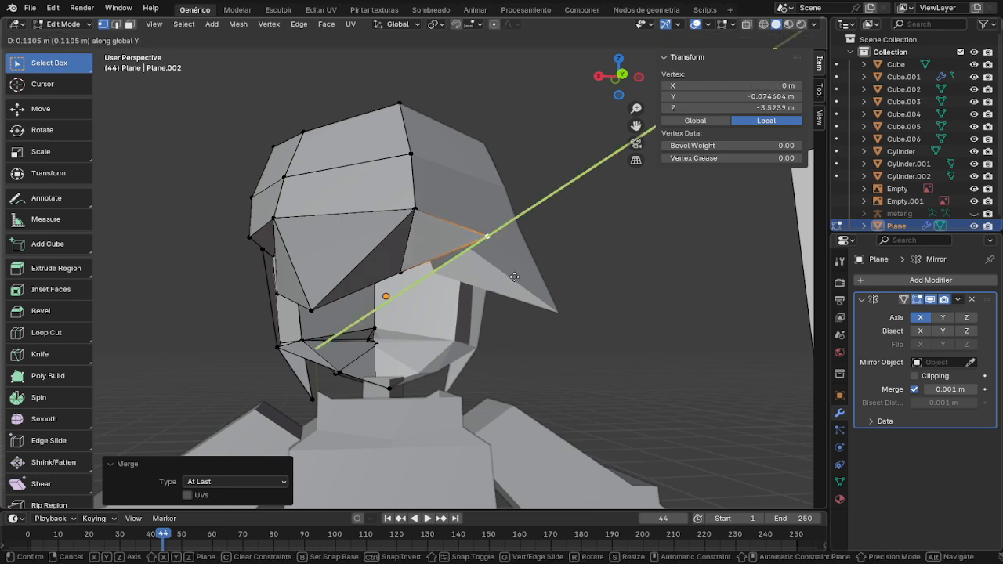
pyautogui.click(509, 277)
pyautogui.moveTo(509, 277); pyautogui.dragTo(589, 307, button='middle')
# Step: Pull the rear centre lock's tip vertex back about 0.153 m along global Y, towards the head
pyautogui.press('g')
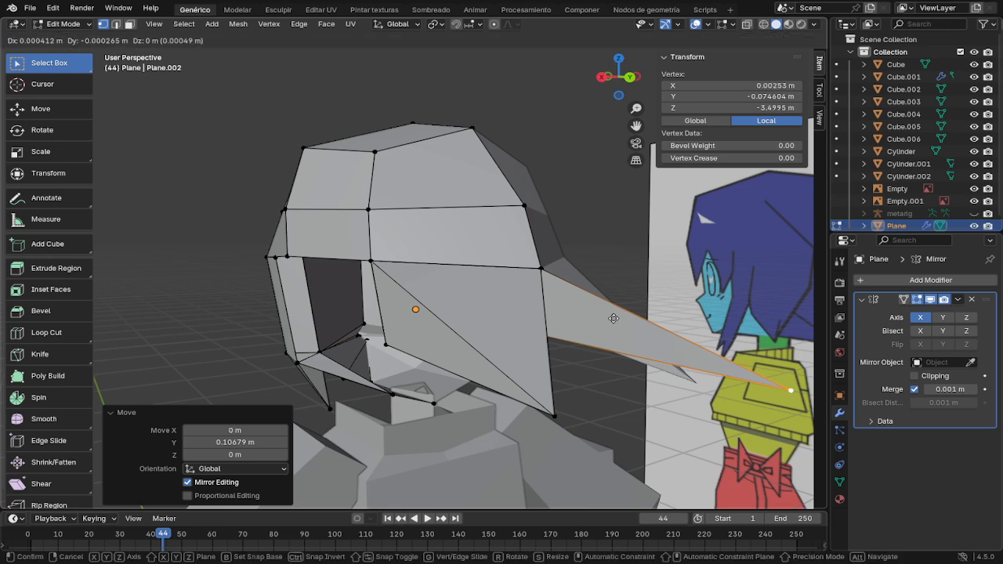
pyautogui.press('y')
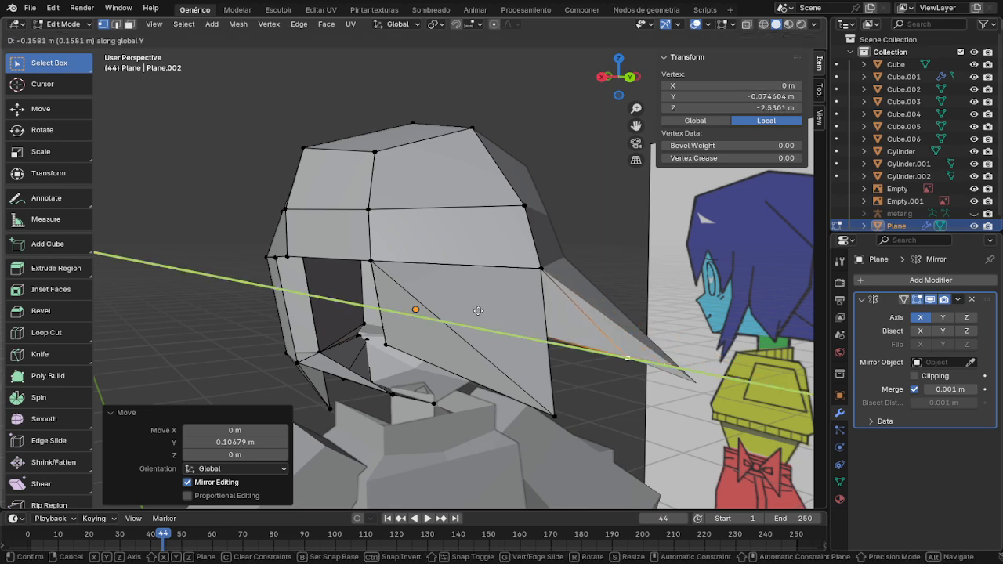
pyautogui.click(485, 315)
pyautogui.moveTo(494, 320); pyautogui.dragTo(471, 290, button='middle')
# Step: Raise the tip vertex of the adjacent rear side lock about 0.044 m along global Z, and switch to edge selection
pyautogui.moveTo(402, 253); pyautogui.dragTo(588, 318, button='middle')
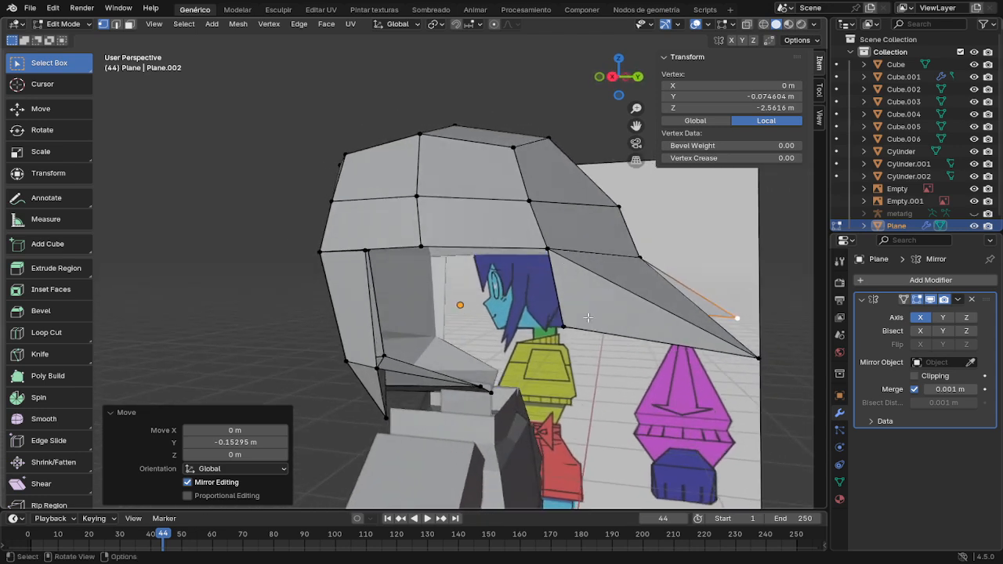
pyautogui.click(758, 358)
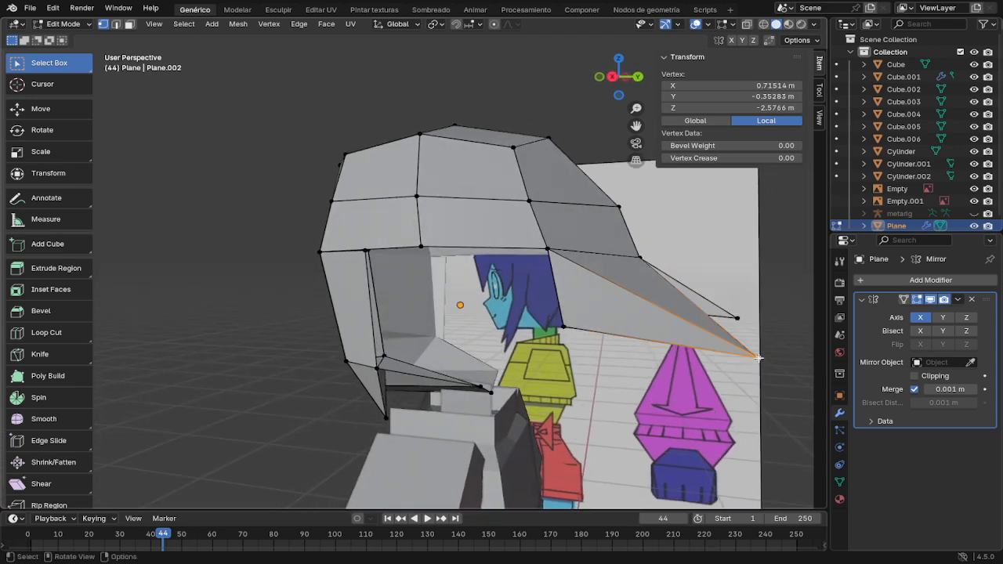
pyautogui.press('g')
pyautogui.press('z')
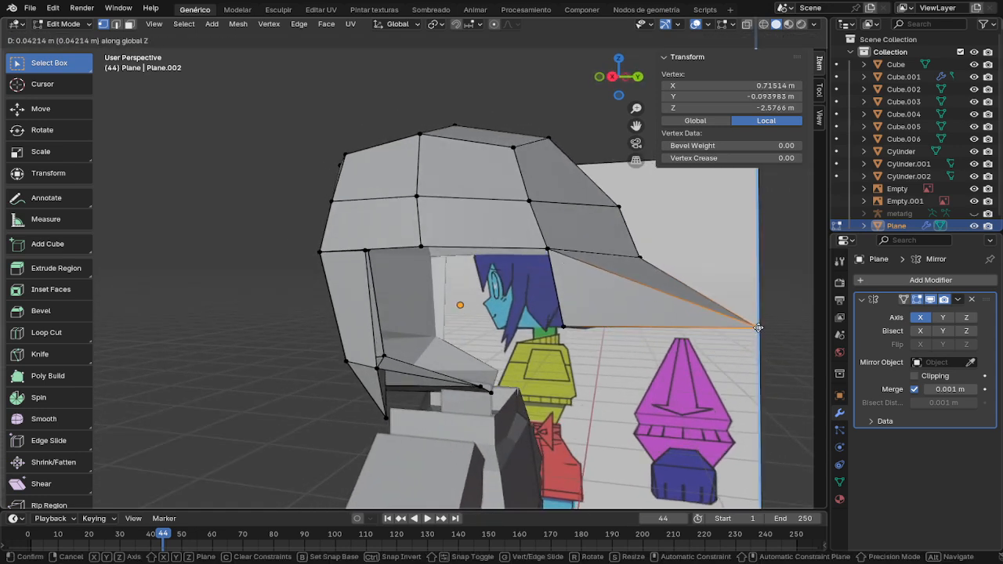
pyautogui.click(761, 327)
pyautogui.moveTo(761, 327); pyautogui.dragTo(644, 292, button='middle')
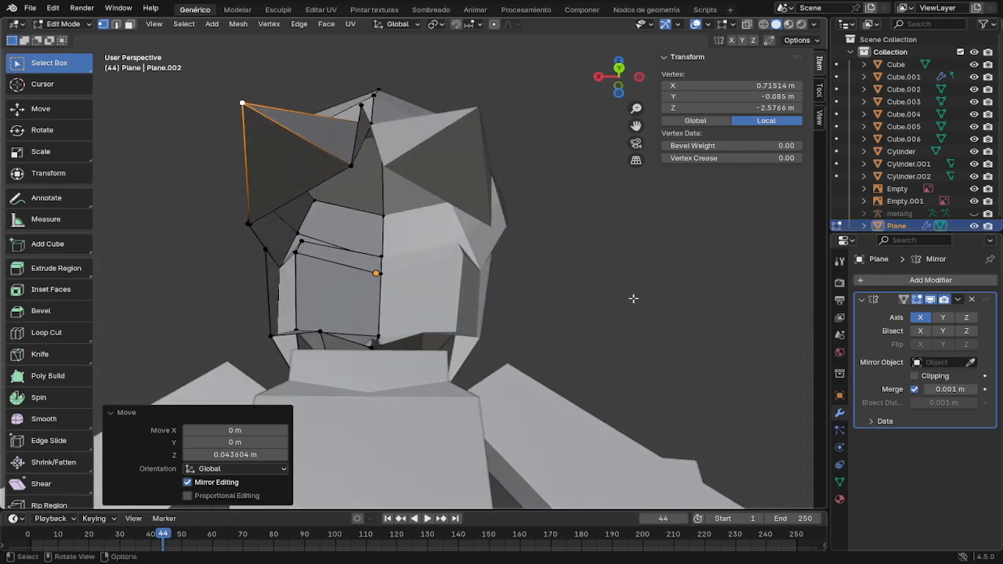
pyautogui.press('2')
pyautogui.click(354, 135)
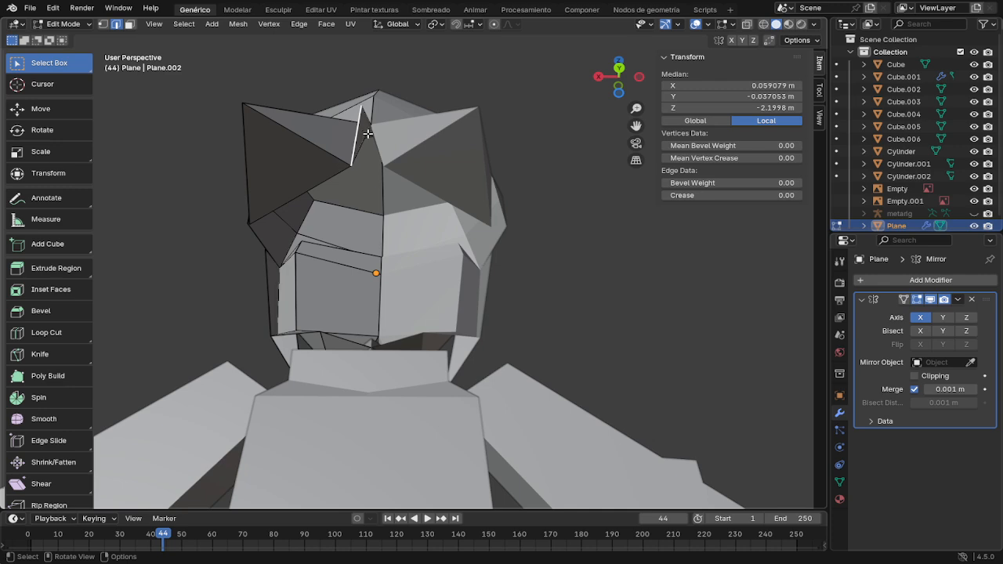
pyautogui.moveTo(374, 135); pyautogui.dragTo(451, 185, button='middle')
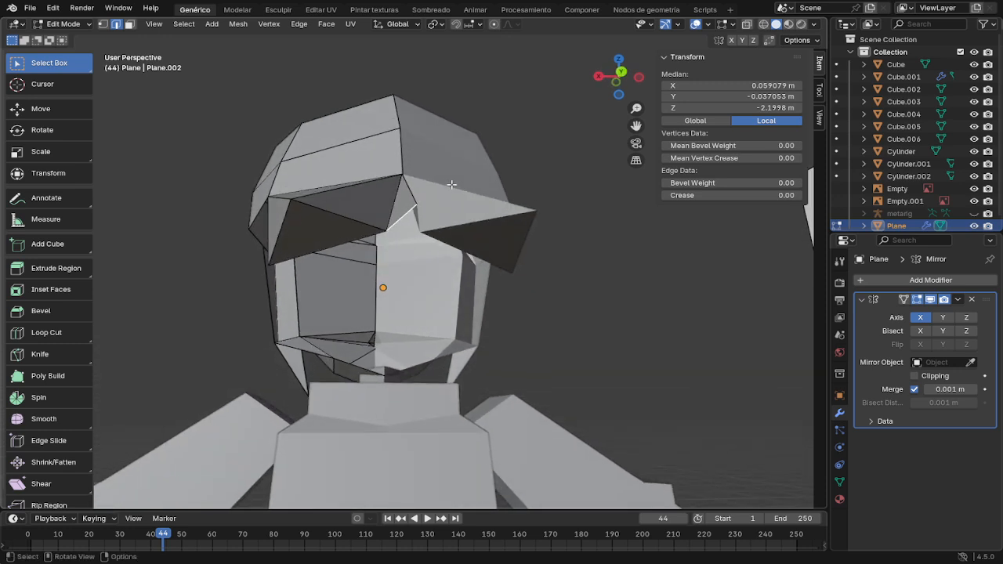
pyautogui.keyDown('shift'); pyautogui.click(409, 208); pyautogui.keyUp('shift')
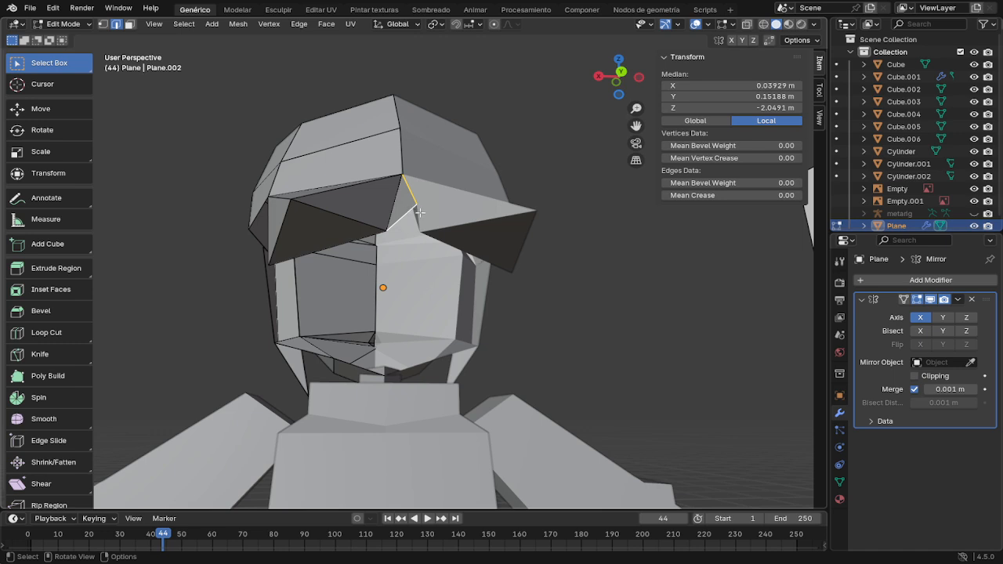
pyautogui.moveTo(419, 213); pyautogui.dragTo(398, 192, button='middle')
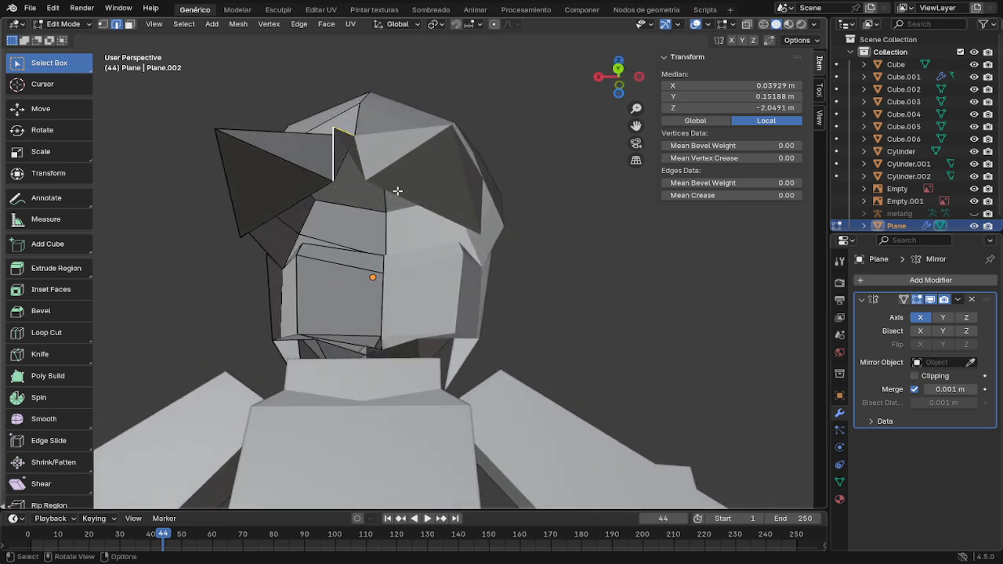
pyautogui.keyDown('shift'); pyautogui.click(343, 162); pyautogui.keyUp('shift')
pyautogui.click(388, 192)
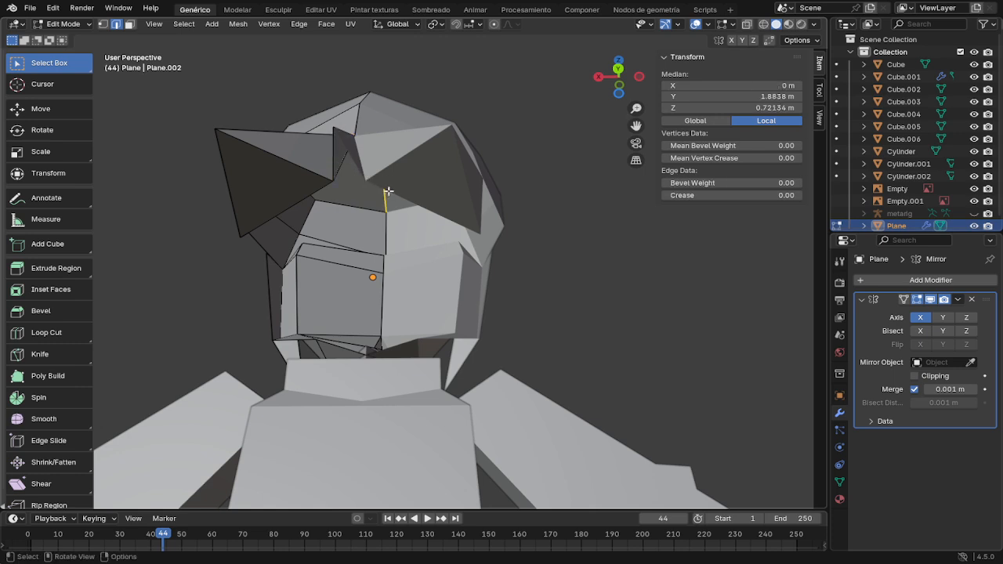
pyautogui.click(363, 189)
pyautogui.moveTo(362, 189); pyautogui.dragTo(439, 230, button='middle')
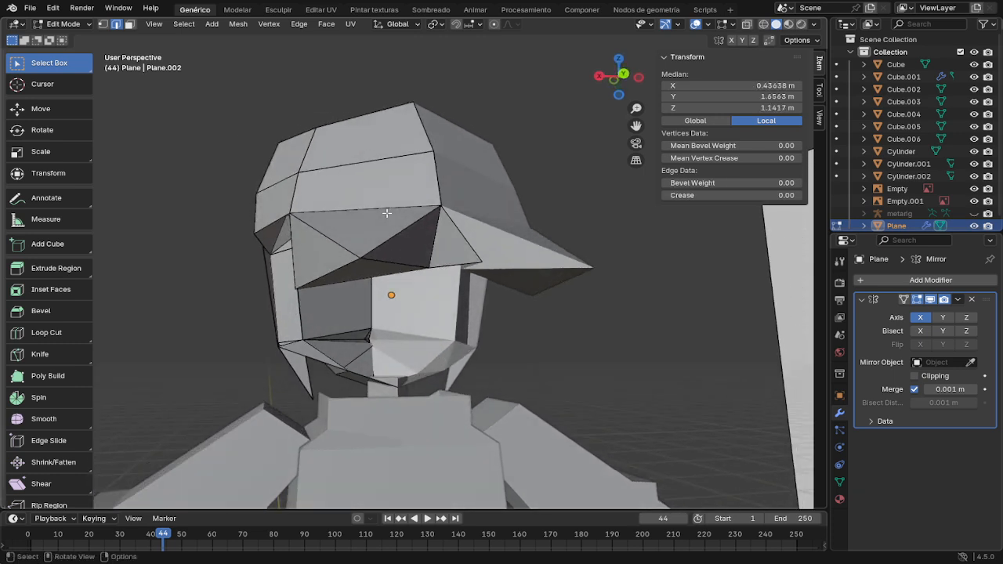
# Step: Fill a face between the lower inner edges of the rear centre lock, and save the file incrementally
pyautogui.click(447, 249)
pyautogui.keyDown('shift'); pyautogui.click(454, 265); pyautogui.keyUp('shift')
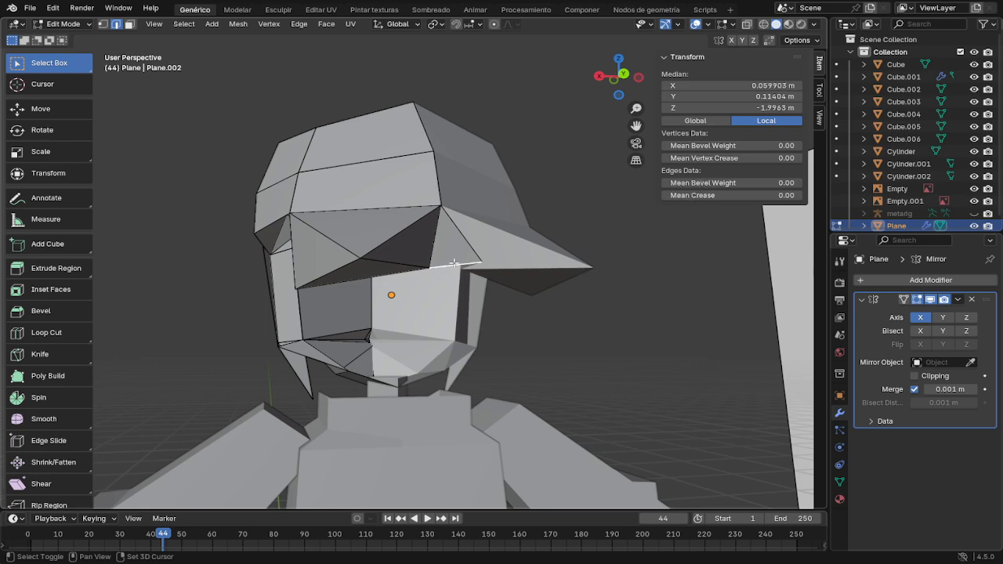
pyautogui.moveTo(455, 264); pyautogui.dragTo(370, 200, button='middle')
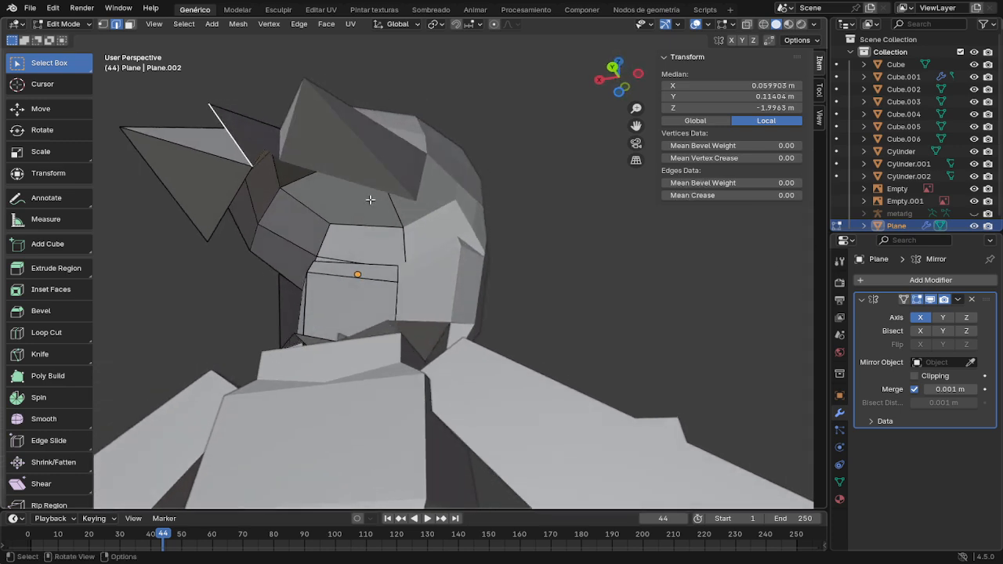
pyautogui.keyDown('shift'); pyautogui.click(261, 164); pyautogui.keyUp('shift')
pyautogui.press('f')
pyautogui.moveTo(272, 179); pyautogui.dragTo(315, 274, button='middle')
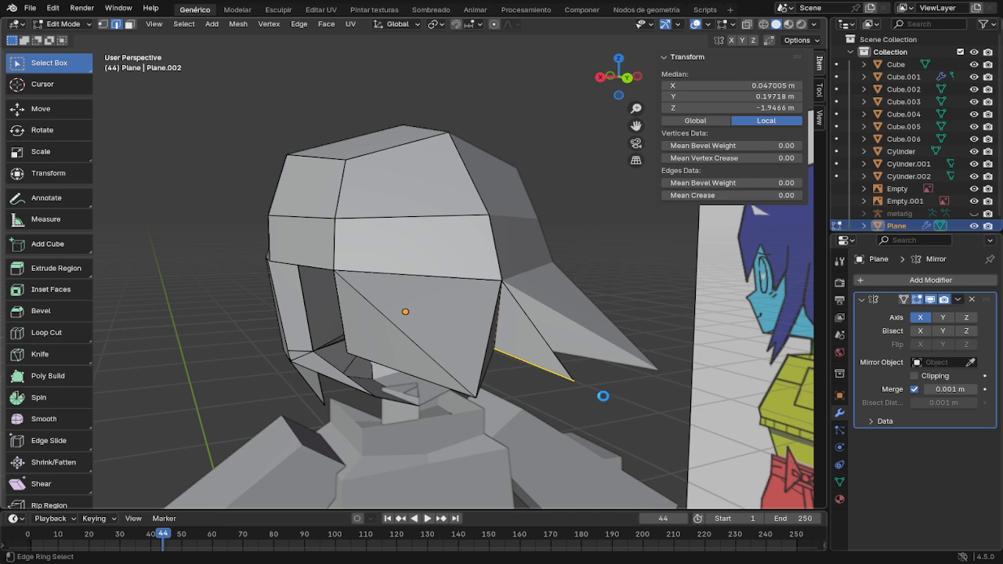
pyautogui.hotkey('ctrl', 'alt', 's')
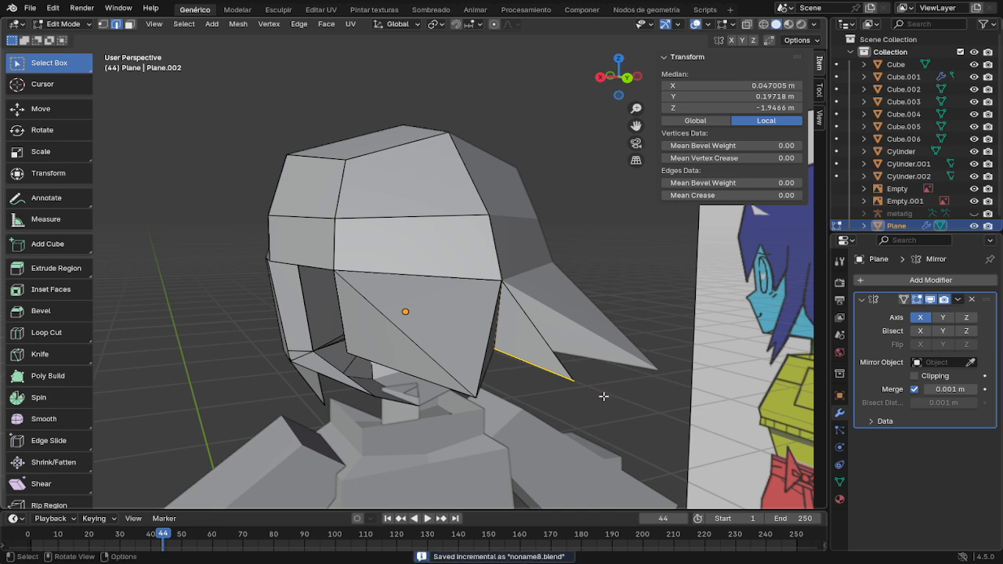
# Step: Examine the overall hair shape from several angles in Object Mode with nothing selected, comparing it with the reference drawings
pyautogui.moveTo(603, 397); pyautogui.dragTo(558, 361, button='middle')
pyautogui.press('Tab')
pyautogui.hotkey('alt', 'z')
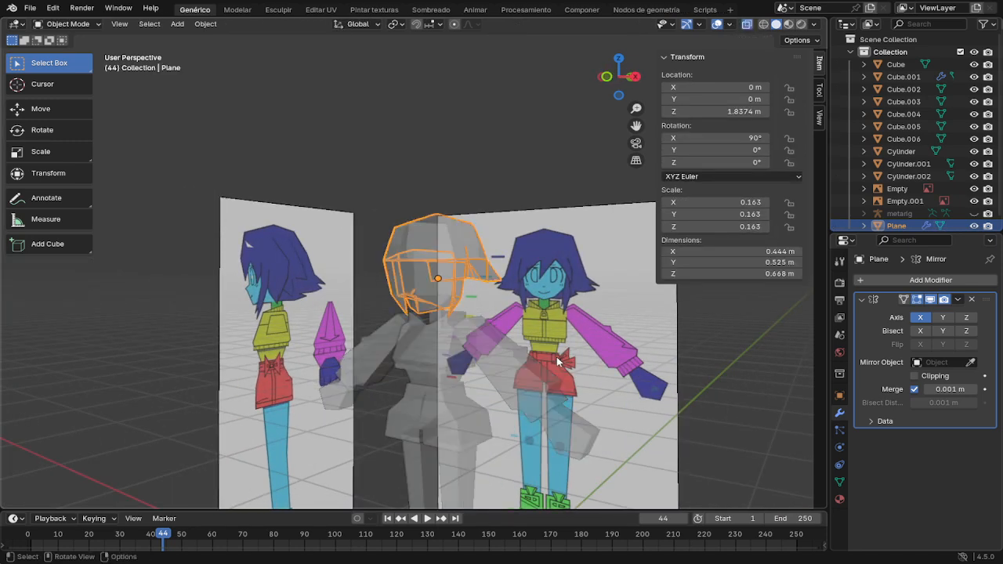
pyautogui.hotkey('alt', 'z')
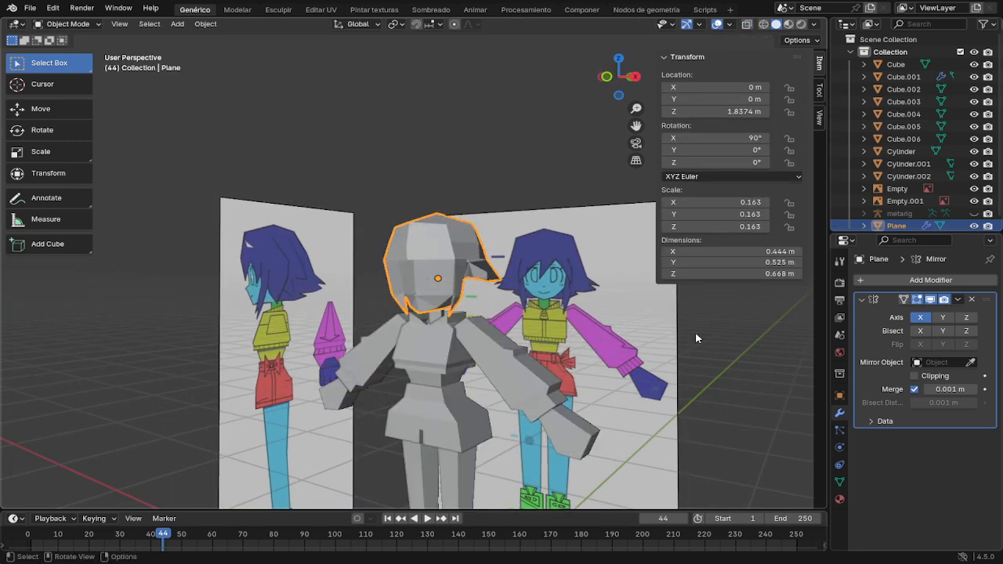
pyautogui.hotkey('alt', 'a')
pyautogui.moveTo(502, 321); pyautogui.dragTo(379, 366, button='middle')
pyautogui.scroll(3, 296, 365)
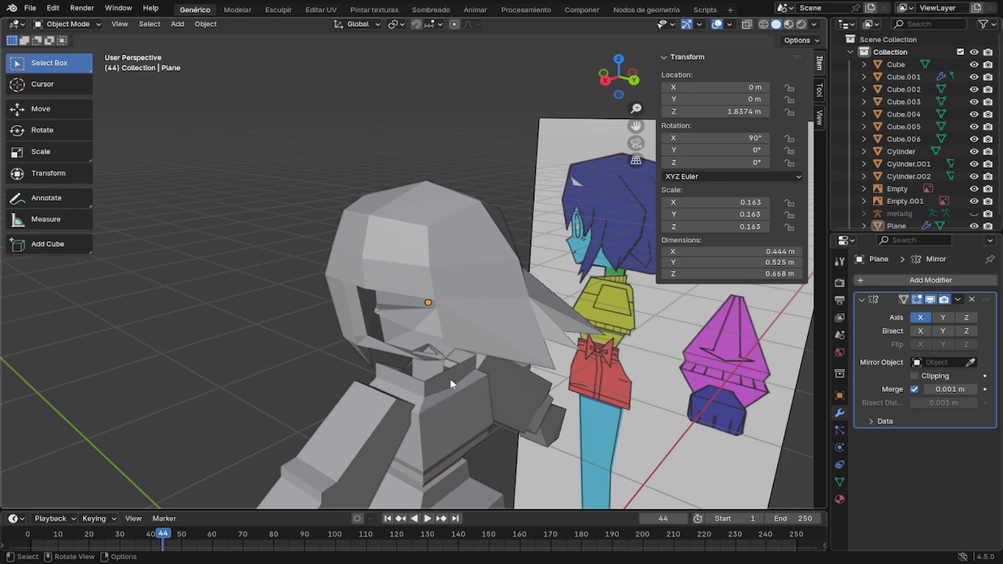
pyautogui.moveTo(411, 381); pyautogui.dragTo(499, 360, button='middle')
# Step: In see-through right side view, move both rear lock tip vertices about -0.027 m in Y and -0.073 m in Z to match the reference
pyautogui.press('KP_3')
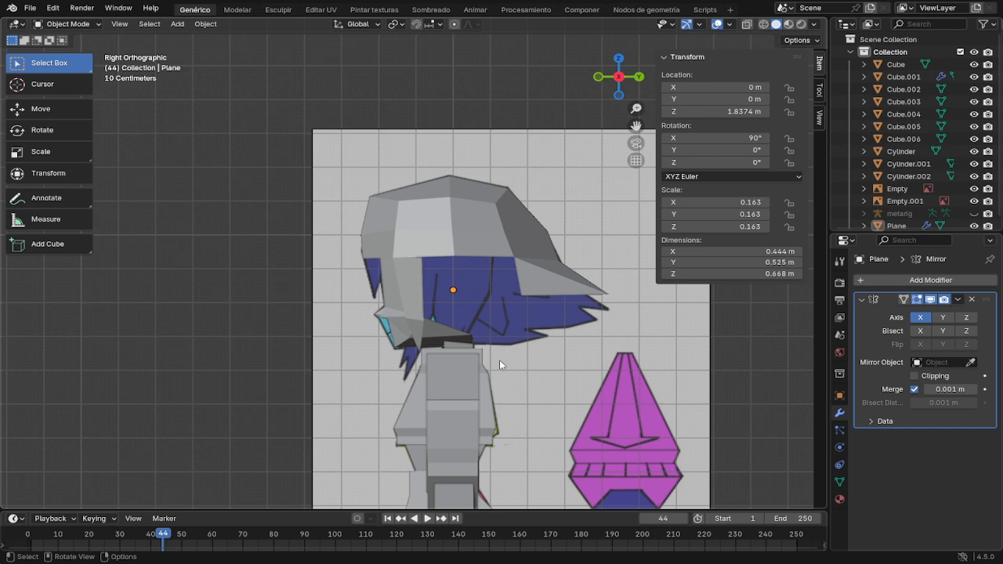
pyautogui.hotkey('alt', 'z')
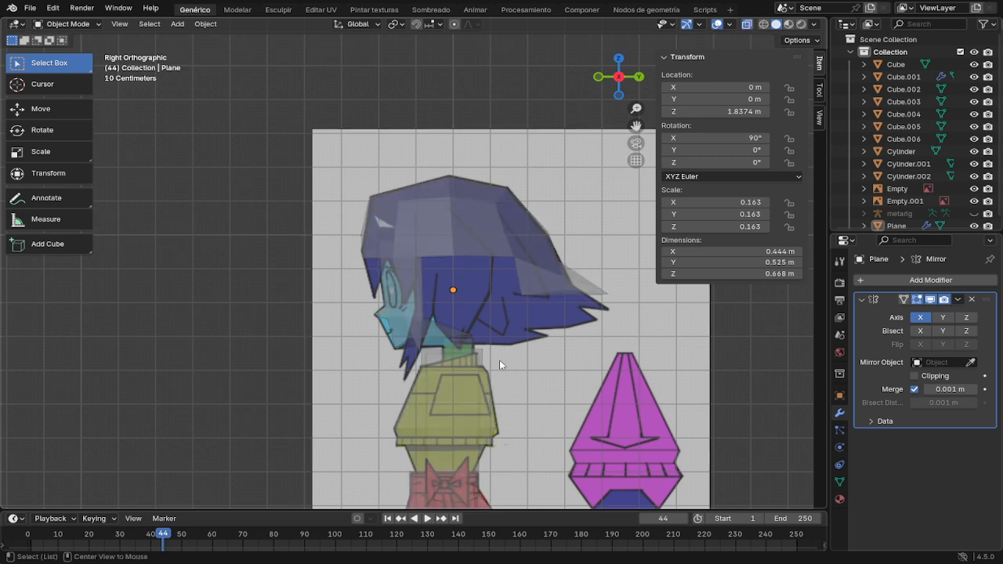
pyautogui.press('Tab')
pyautogui.click(609, 294)
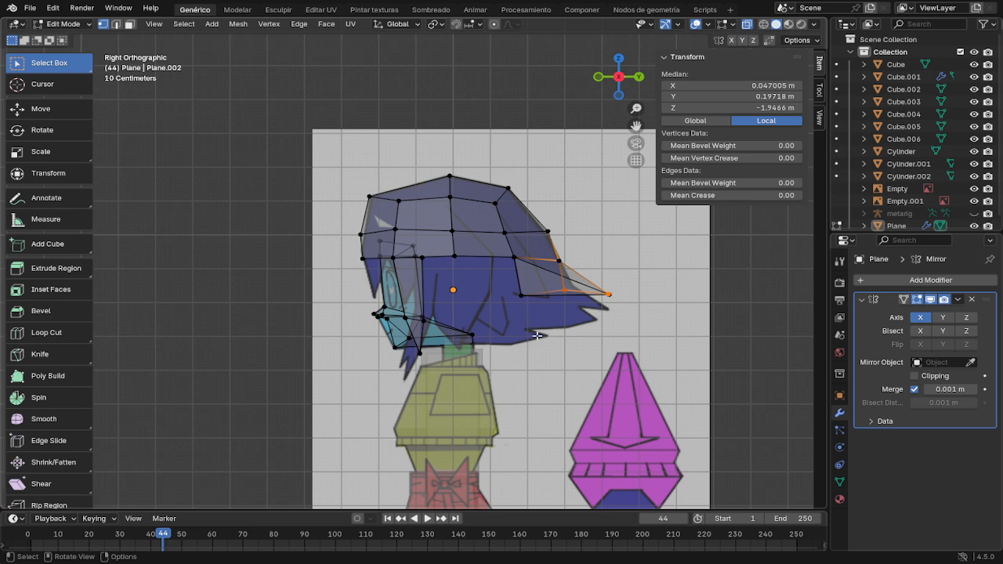
pyautogui.click(602, 289)
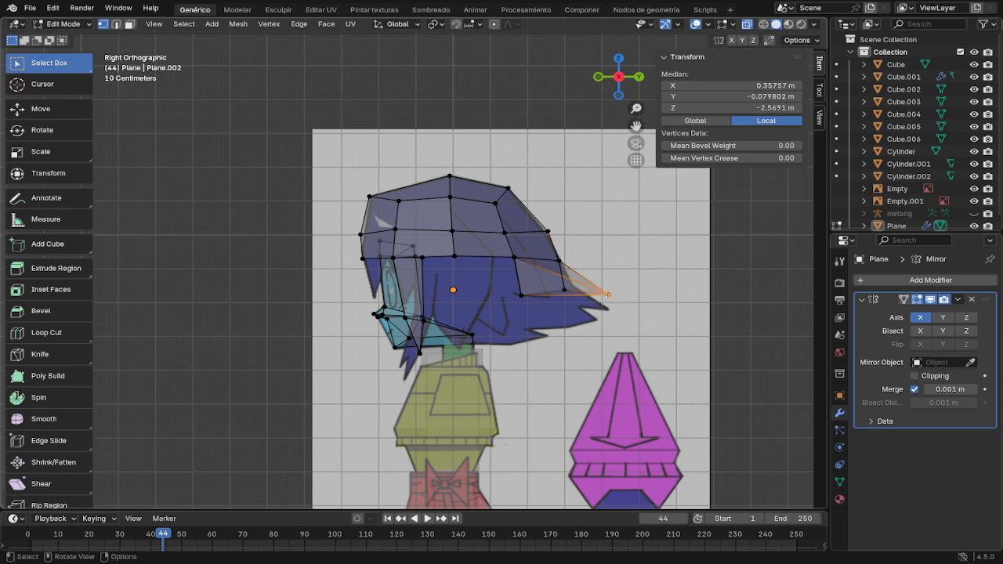
pyautogui.press('g')
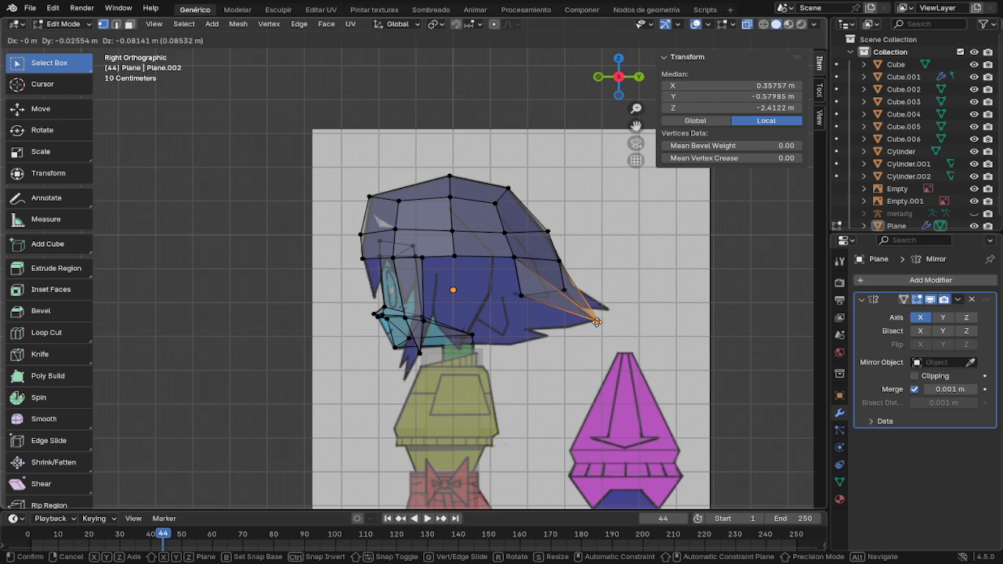
pyautogui.click(599, 319)
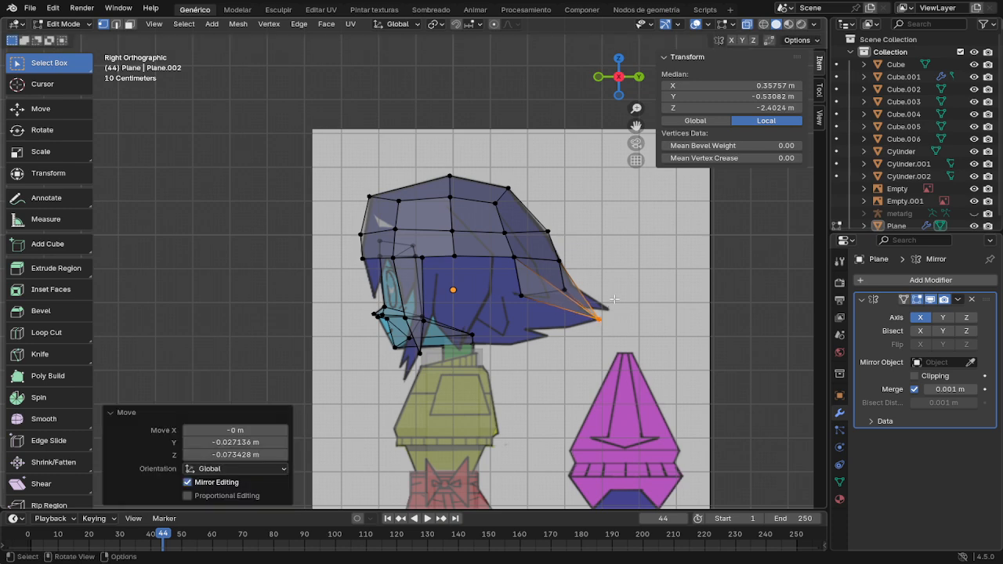
# Step: Move only the rear centre lock's tip vertex about 0.027 m in both Y and Z to the reference hair's upper spike
pyautogui.moveTo(615, 298); pyautogui.dragTo(556, 309, button='middle')
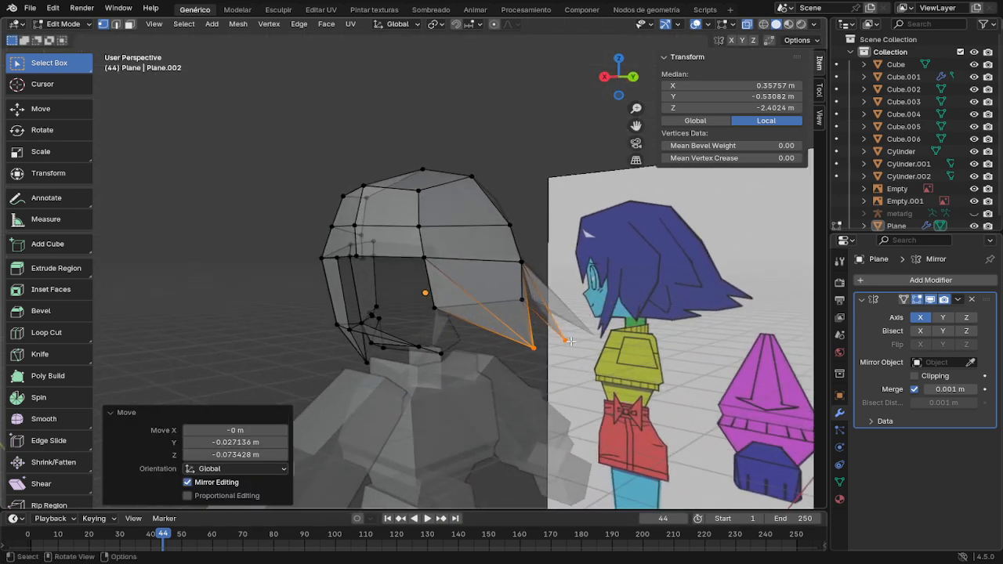
pyautogui.click(566, 340)
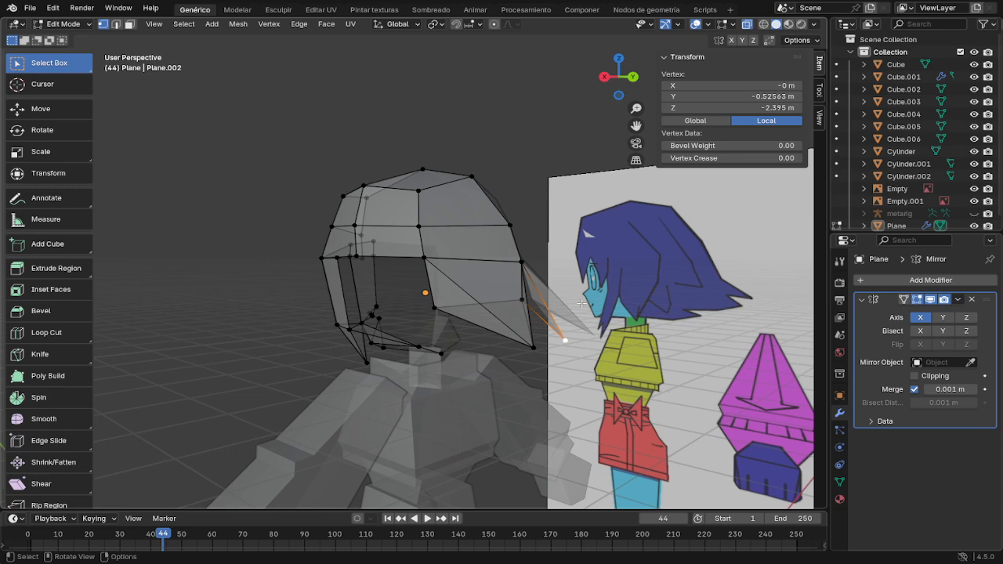
pyautogui.press('KP_3')
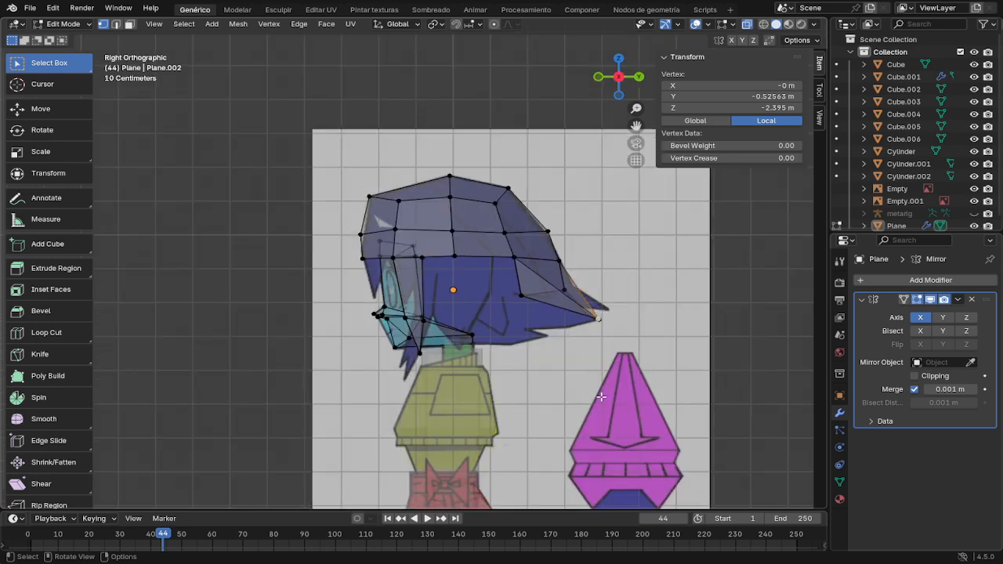
pyautogui.press('g')
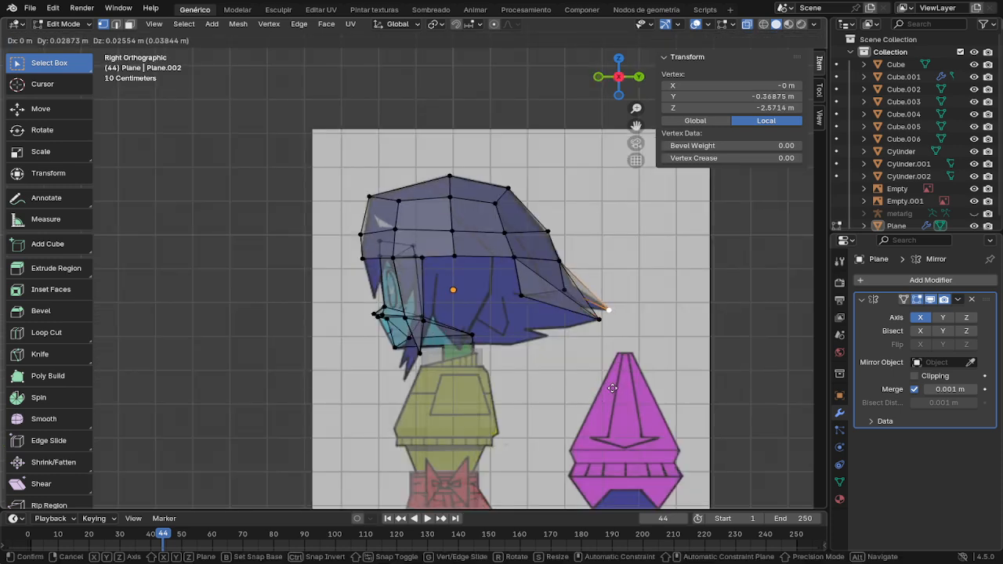
pyautogui.click(612, 388)
# Step: Move the vertex at the rear centre lock's lower root about 0.011 m in X, -0.038 m in Y and 0.01 m in Z
pyautogui.moveTo(614, 390); pyautogui.dragTo(543, 361, button='middle')
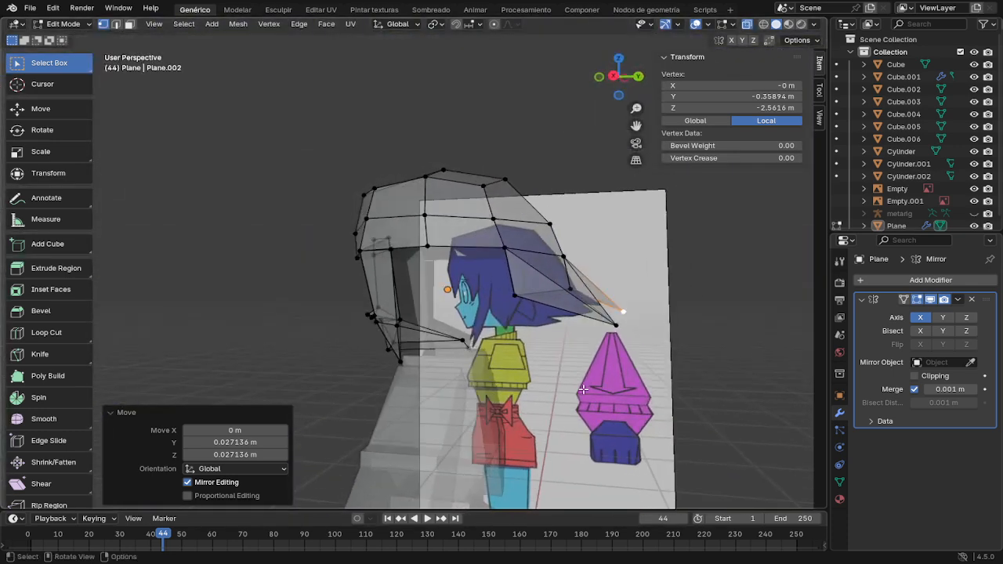
pyautogui.click(570, 288)
pyautogui.press('g')
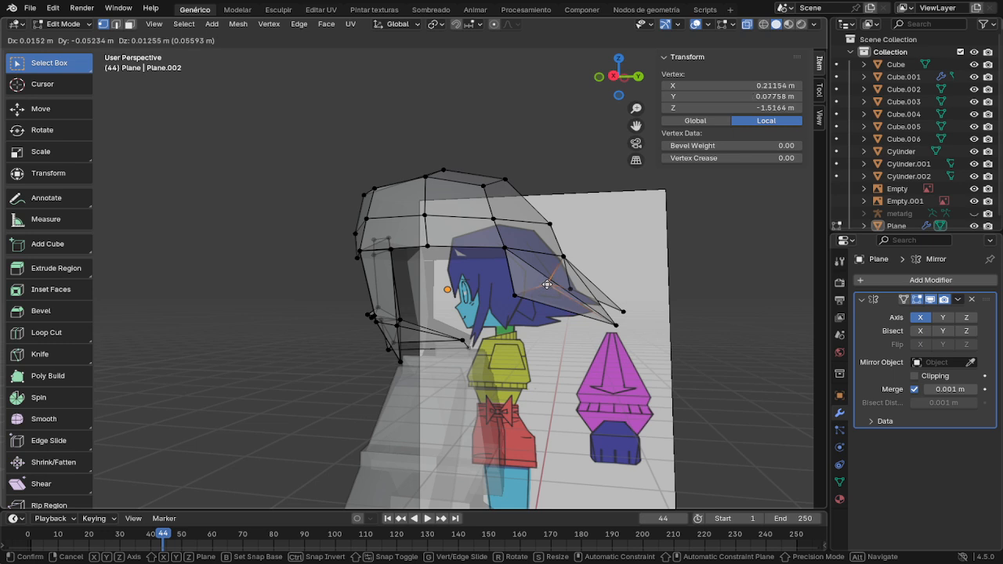
pyautogui.click(553, 285)
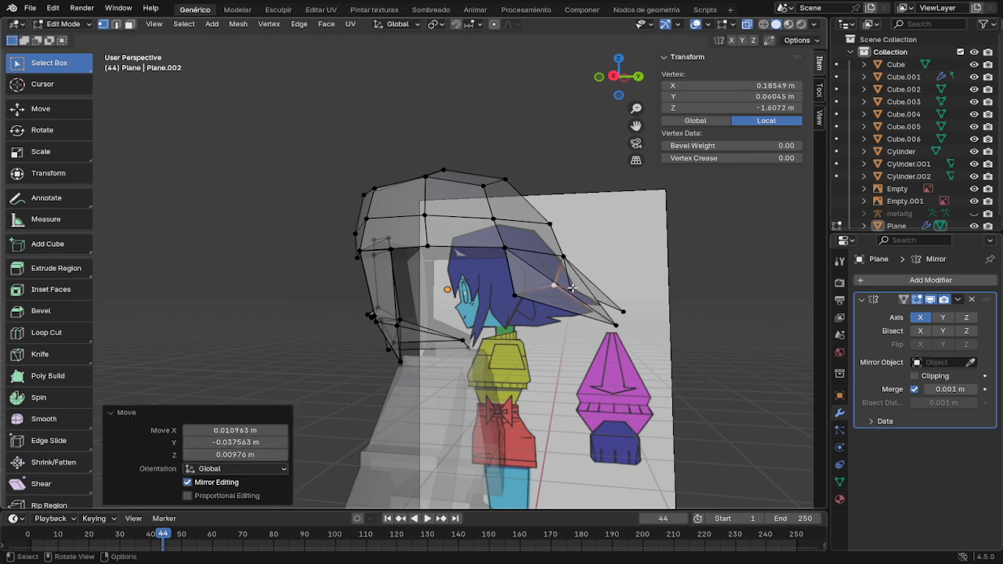
# Step: Try to move the rear centre lock's inner vertex about 0.137 m along Y, and turn off the see-through display
pyautogui.click(573, 288)
pyautogui.press('g')
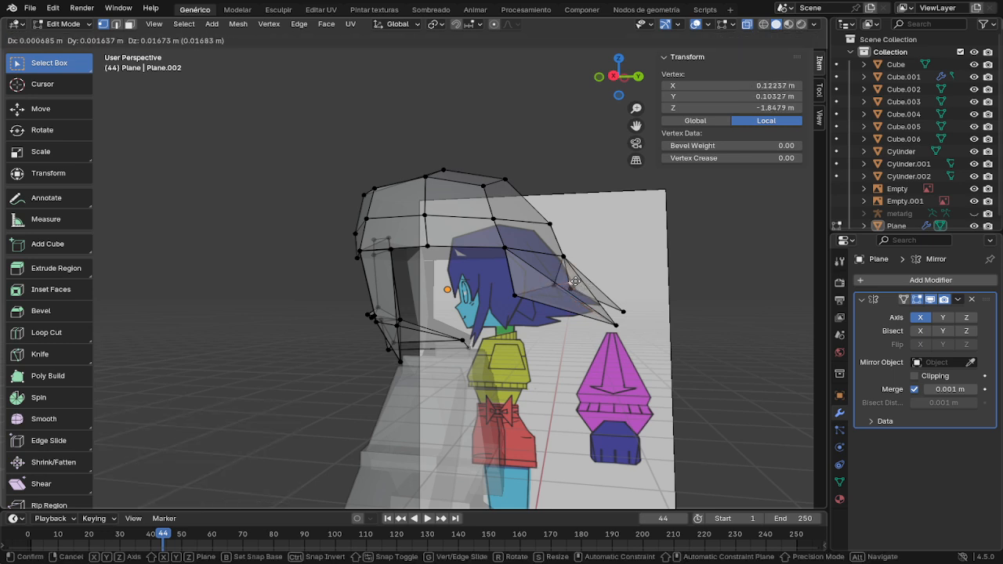
pyautogui.press('y')
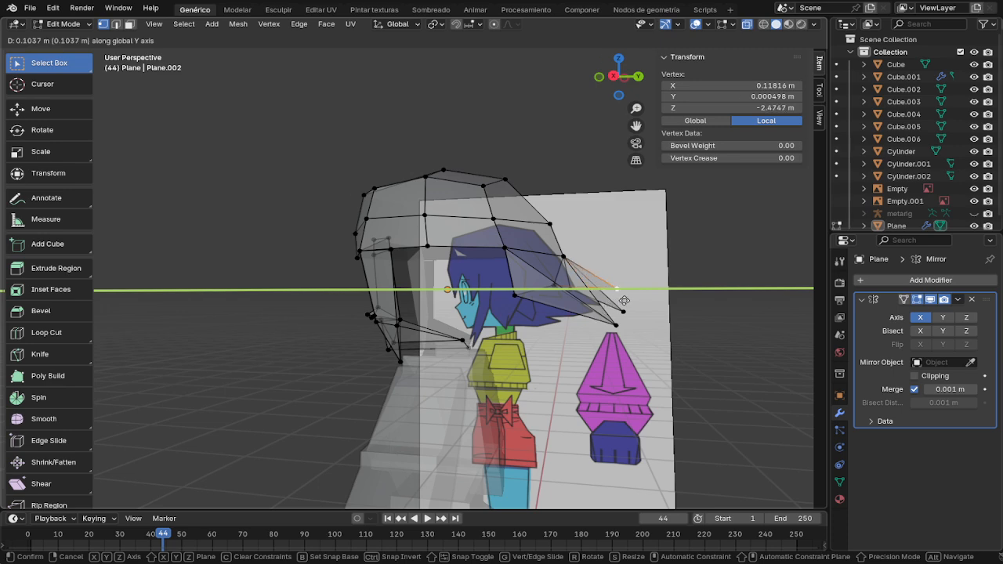
pyautogui.click(637, 301)
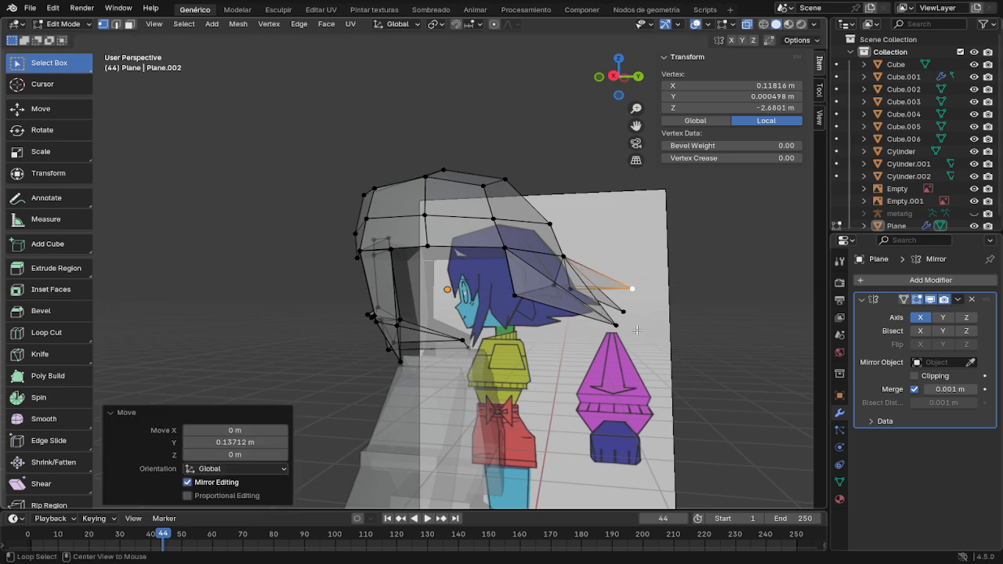
pyautogui.hotkey('alt', 'z')
pyautogui.moveTo(636, 326); pyautogui.dragTo(541, 351, button='middle')
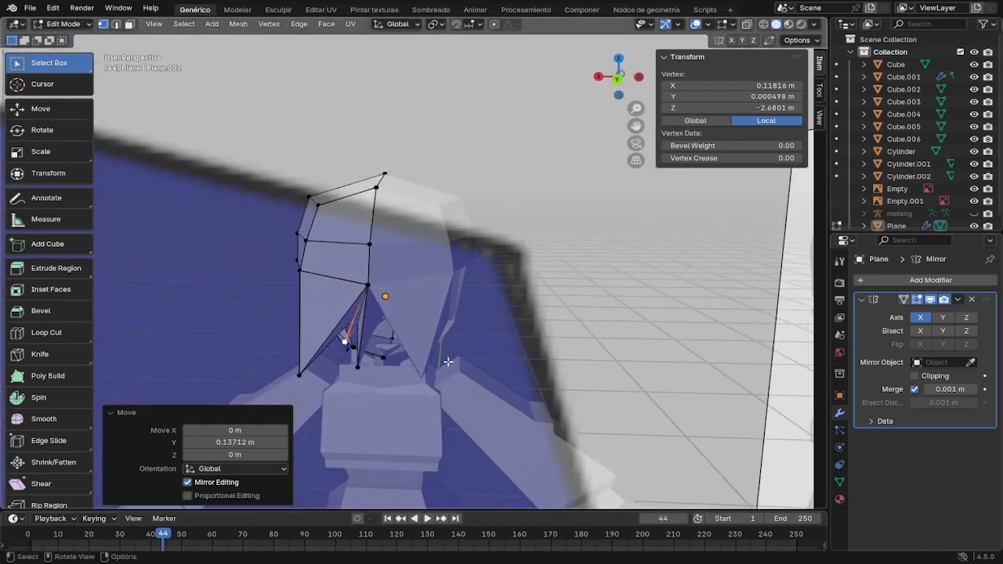
pyautogui.moveTo(447, 362); pyautogui.dragTo(466, 312, button='middle')
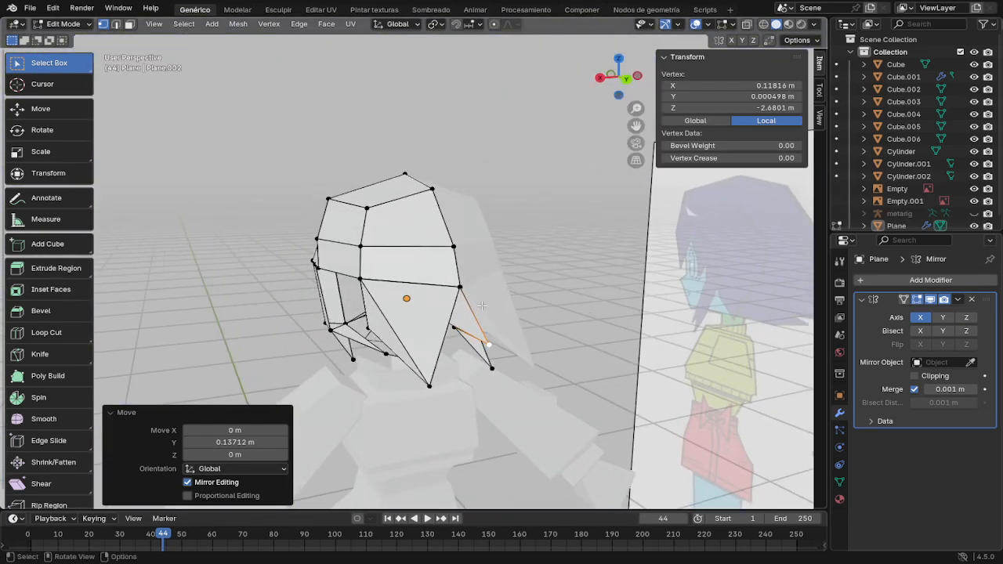
pyautogui.hotkey('ctrl', 'z')
# Step: Try to merge the overlapping vertices where the rear locks meet at their center
pyautogui.moveTo(485, 314); pyautogui.dragTo(448, 350, button='middle')
pyautogui.keyDown('shift'); pyautogui.click(419, 346); pyautogui.keyUp('shift')
pyautogui.press('m')
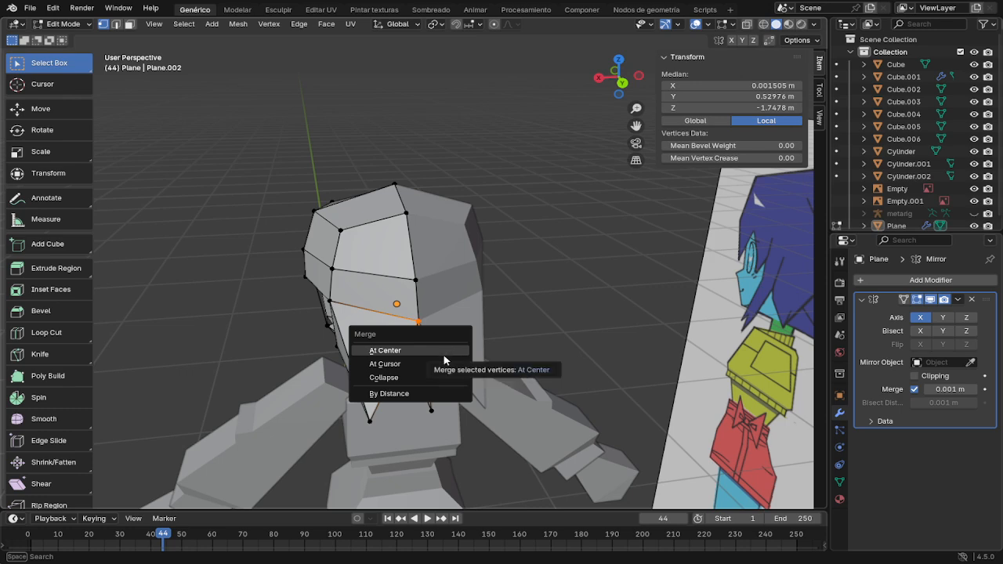
pyautogui.click(431, 350)
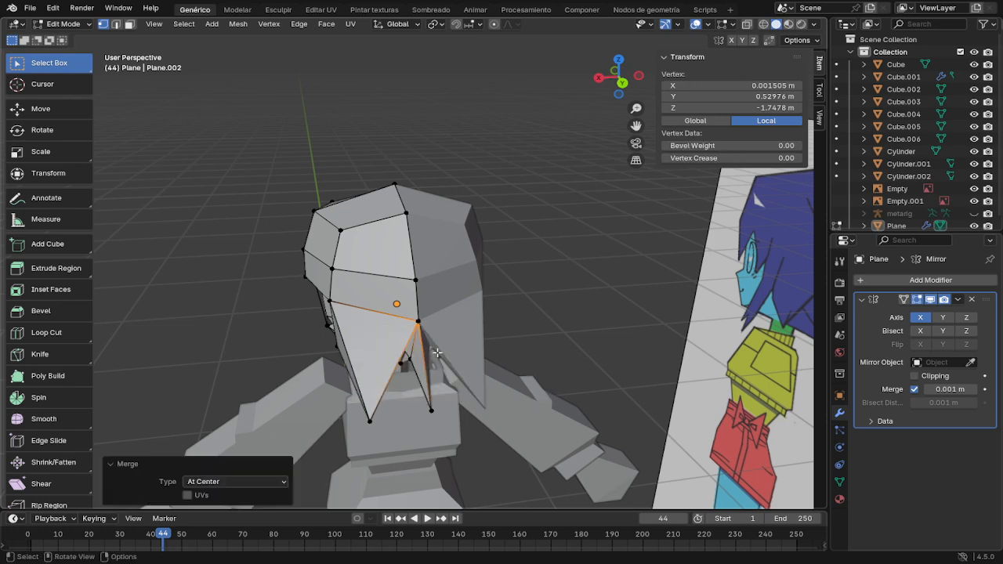
pyautogui.moveTo(437, 352); pyautogui.dragTo(446, 321, button='middle')
pyautogui.hotkey('ctrl', 'z')
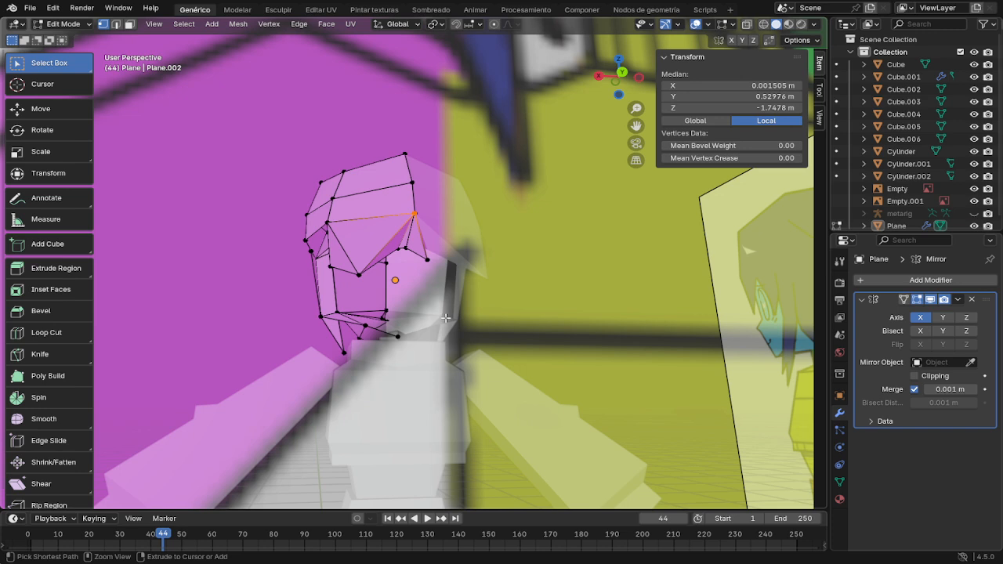
# Step: Merge the rear centre lock's inner vertex into that lock's tip vertex using Merge At Last
pyautogui.click(406, 247)
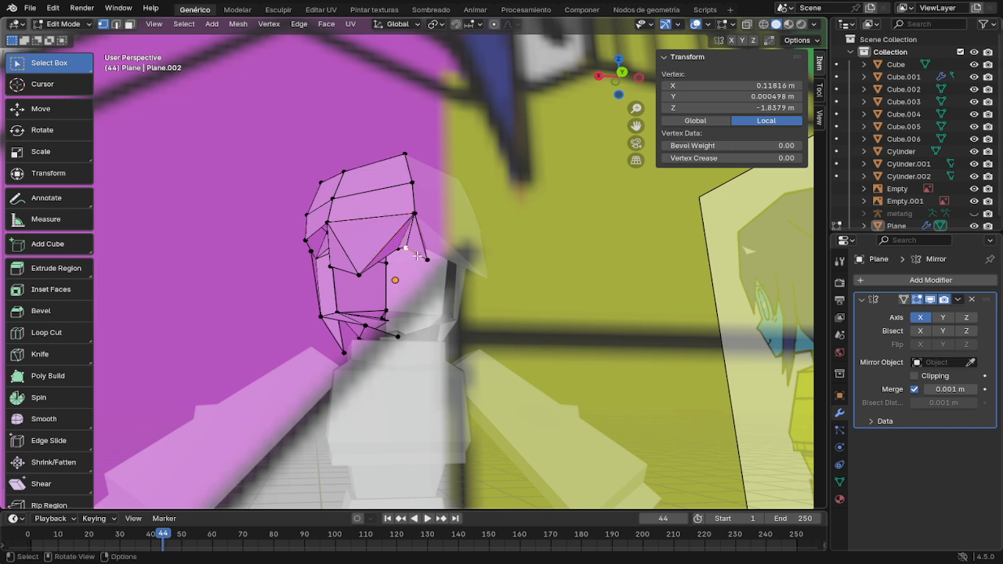
pyautogui.keyDown('shift'); pyautogui.click(426, 259); pyautogui.keyUp('shift')
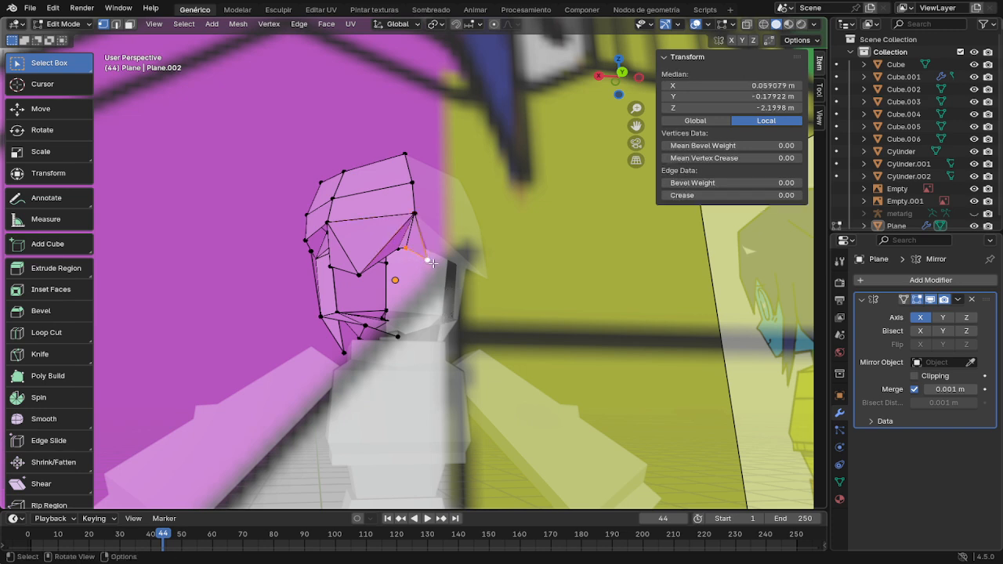
pyautogui.press('m')
pyautogui.click(428, 317)
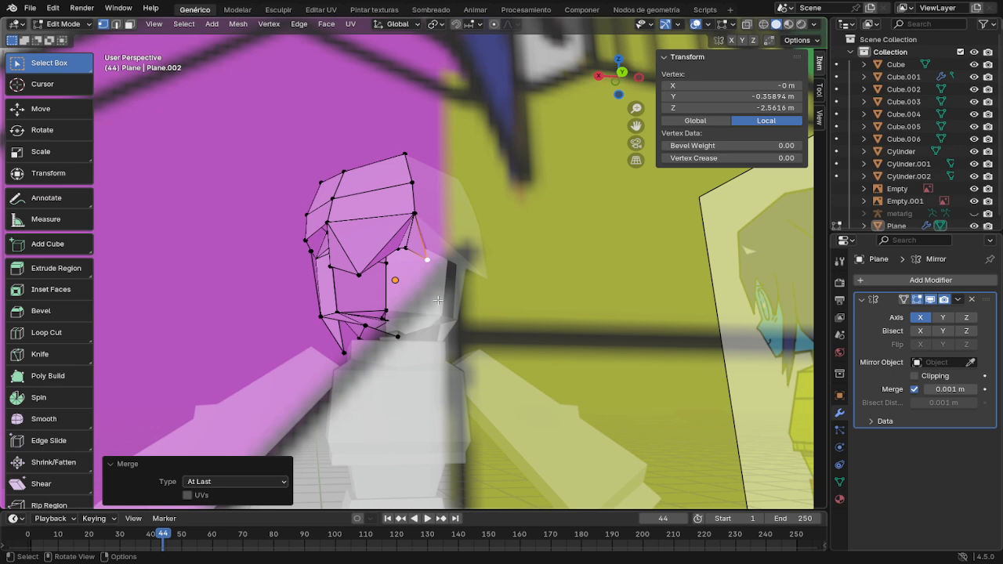
pyautogui.moveTo(438, 300); pyautogui.dragTo(453, 311, button='middle')
pyautogui.scroll(5, 447, 277)
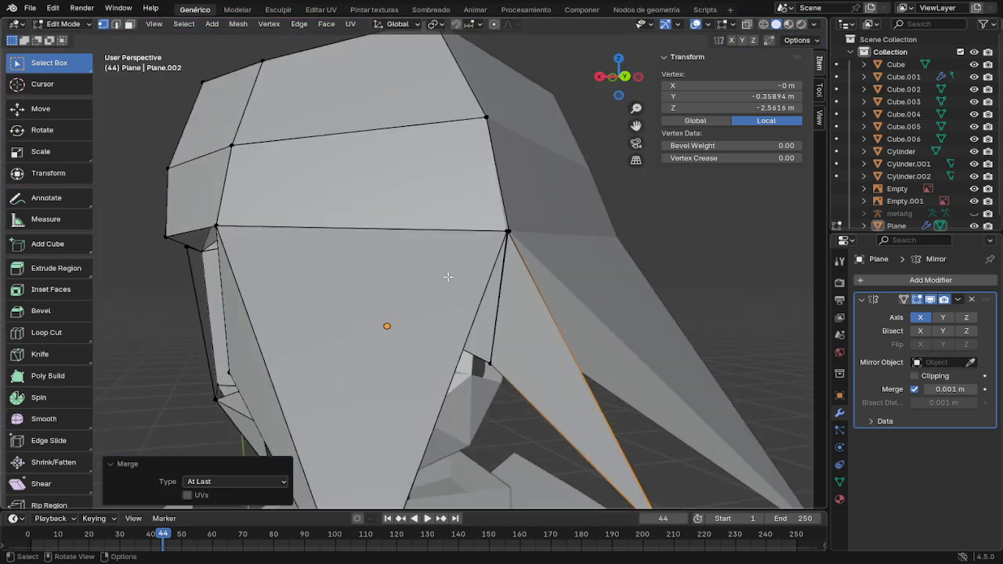
pyautogui.scroll(-2, 448, 277)
pyautogui.moveTo(428, 322); pyautogui.dragTo(426, 290, button='middle')
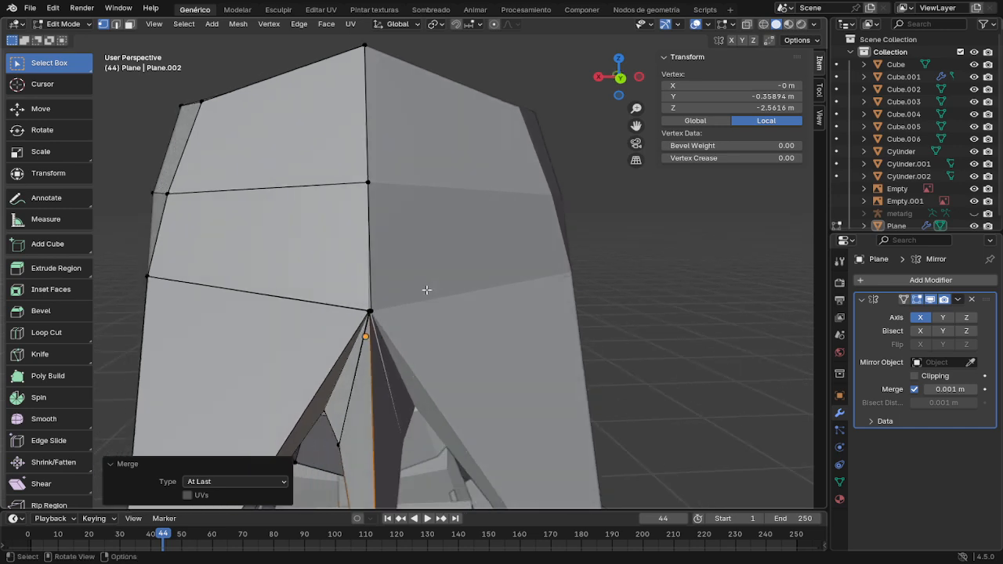
pyautogui.keyDown('shift'); pyautogui.click(369, 310); pyautogui.keyUp('shift')
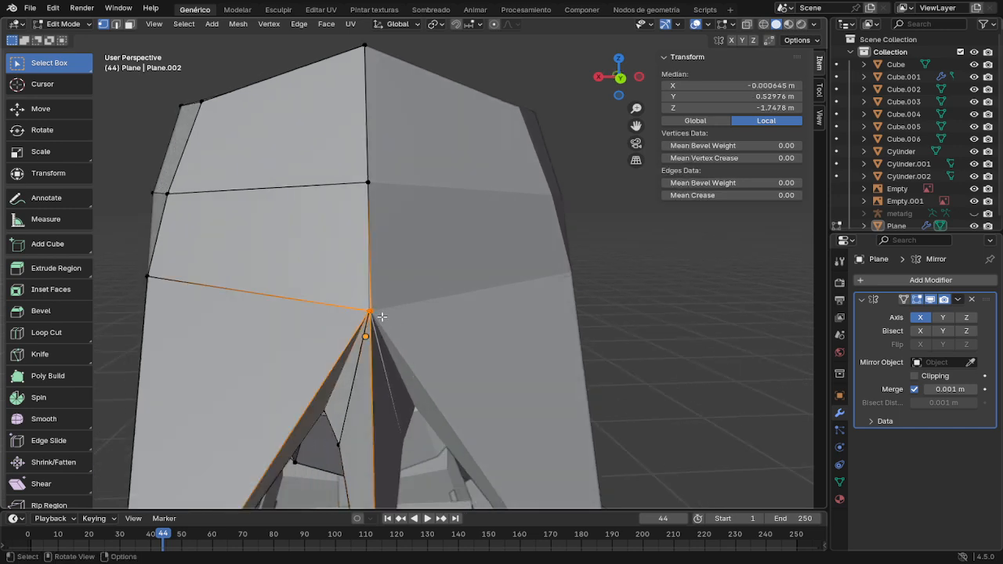
pyautogui.moveTo(382, 316)
pyautogui.mouseDown(button='middle')
pyautogui.moveTo(351, 332)
pyautogui.moveTo(384, 315)
pyautogui.mouseUp(button='middle')
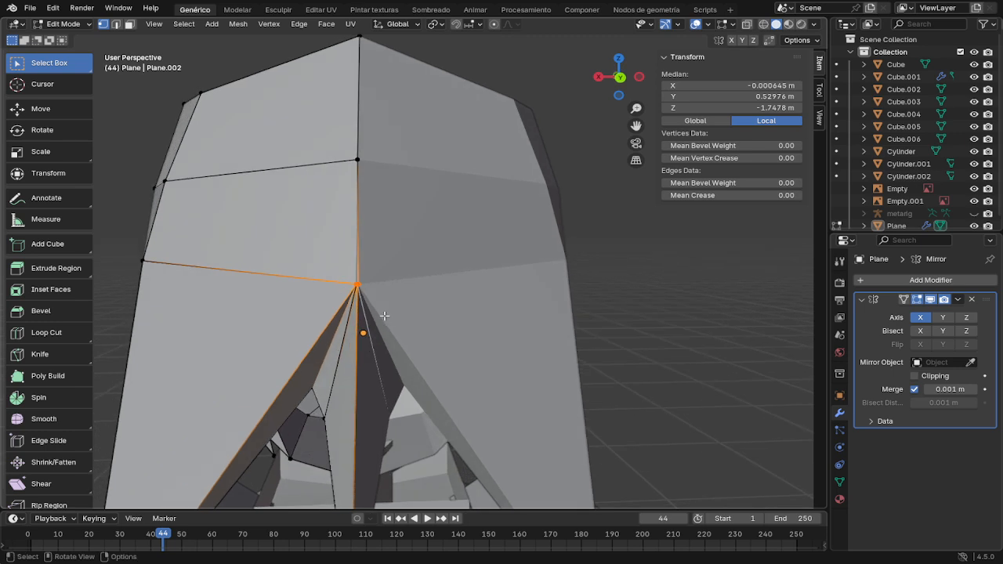
pyautogui.press('g')
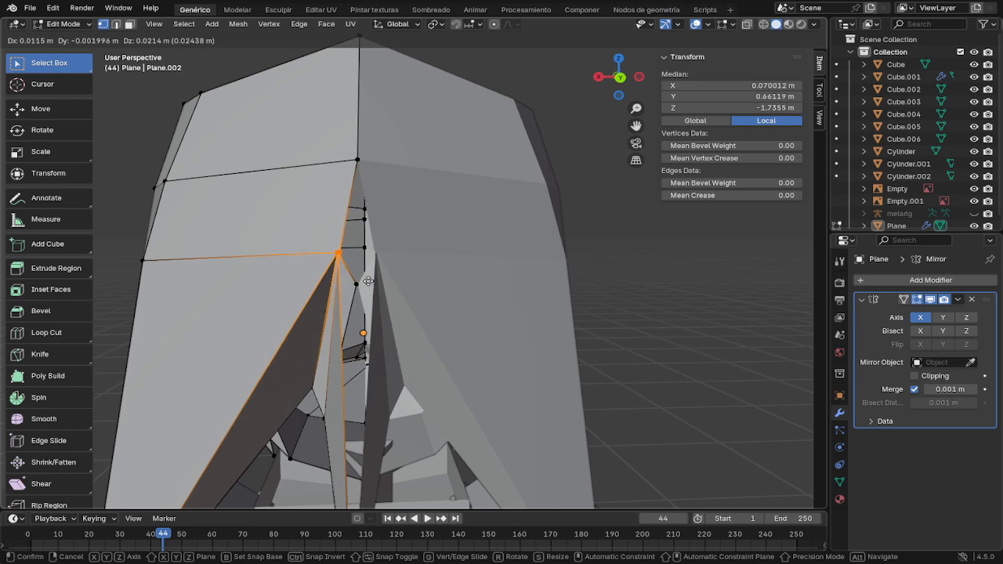
pyautogui.rightClick(367, 279)
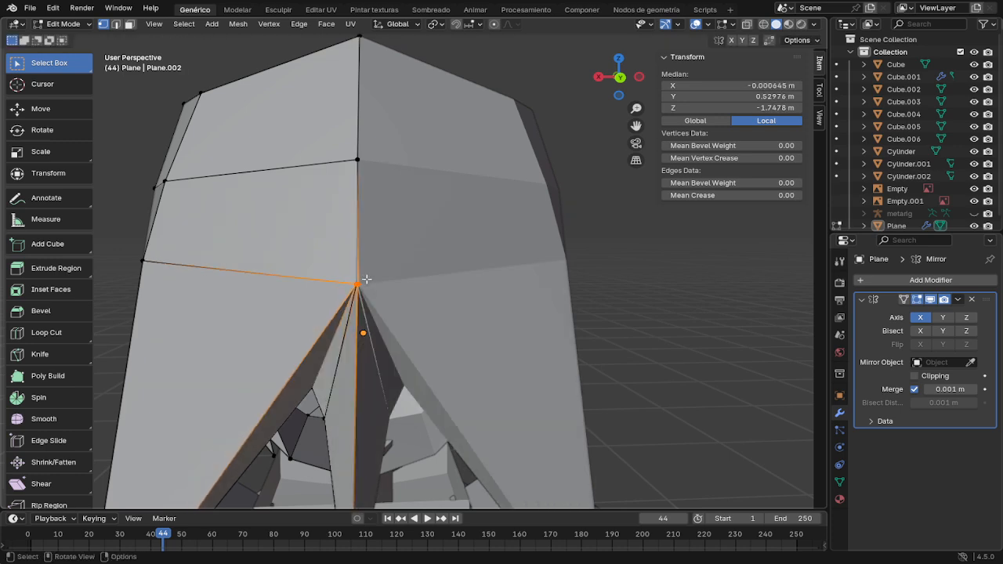
# Step: Try to merge the overlapping vertices where the rear locks meet into the side lock's inner vertex using Merge At Last
pyautogui.moveTo(388, 299)
pyautogui.mouseDown(button='middle')
pyautogui.moveTo(387, 288)
pyautogui.moveTo(402, 291)
pyautogui.mouseUp(button='middle')
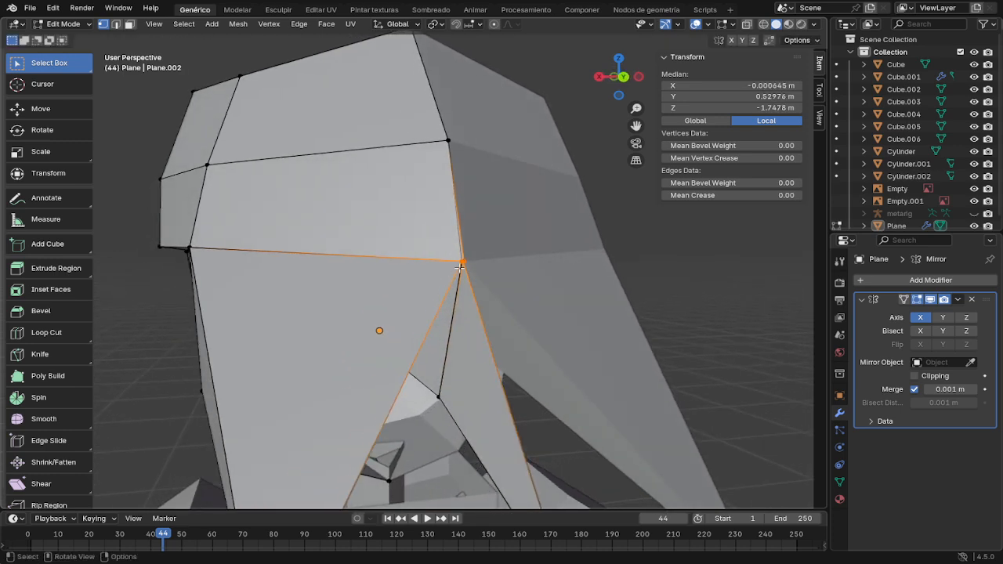
pyautogui.click(462, 261)
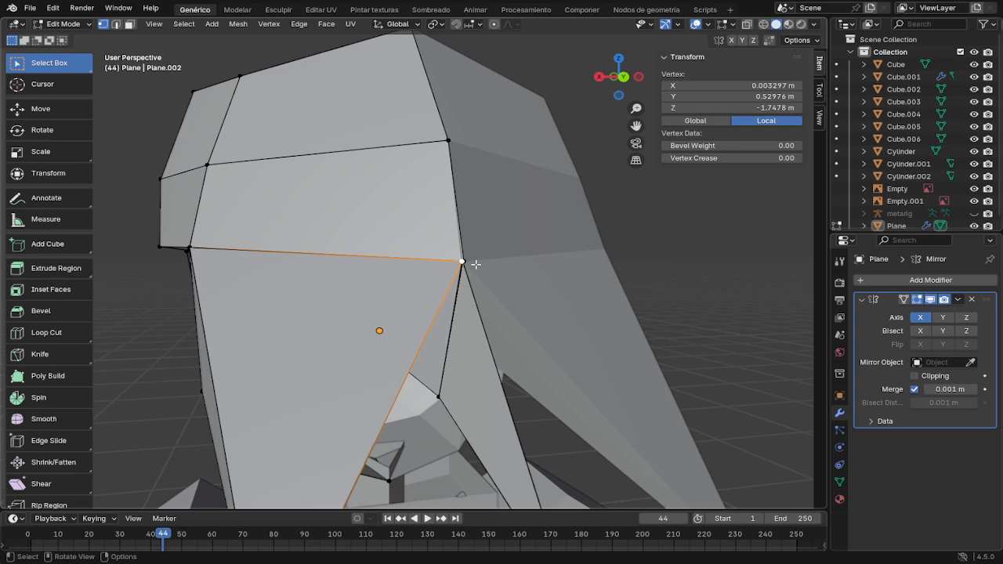
pyautogui.moveTo(469, 266); pyautogui.dragTo(456, 257)
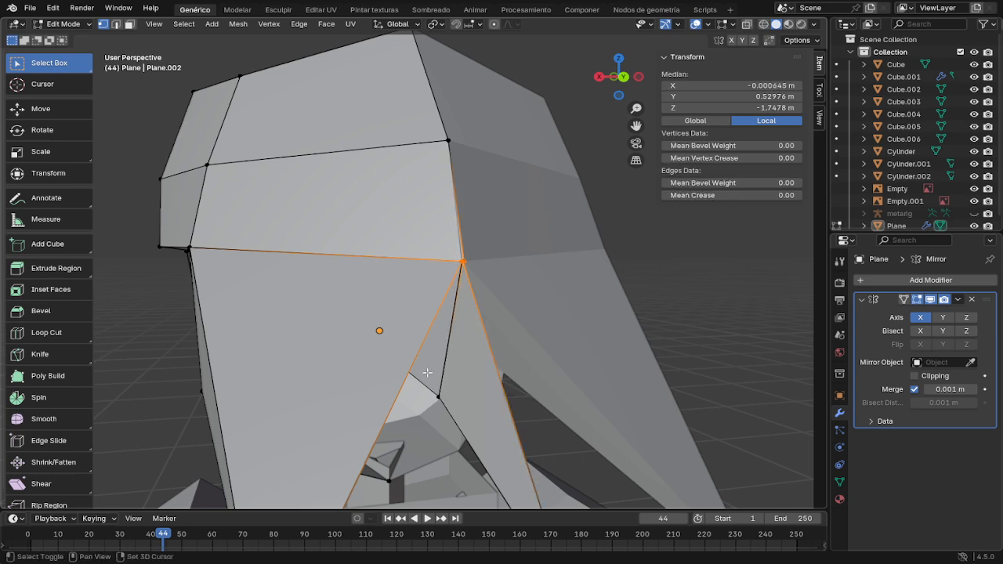
pyautogui.moveTo(427, 372); pyautogui.dragTo(350, 338, button='middle')
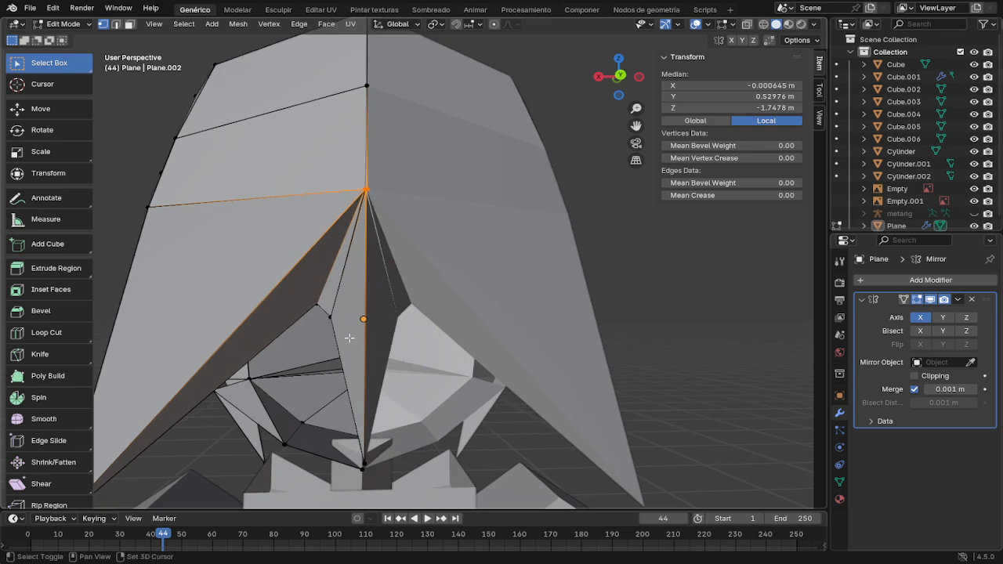
pyautogui.keyDown('shift'); pyautogui.click(317, 302); pyautogui.keyUp('shift')
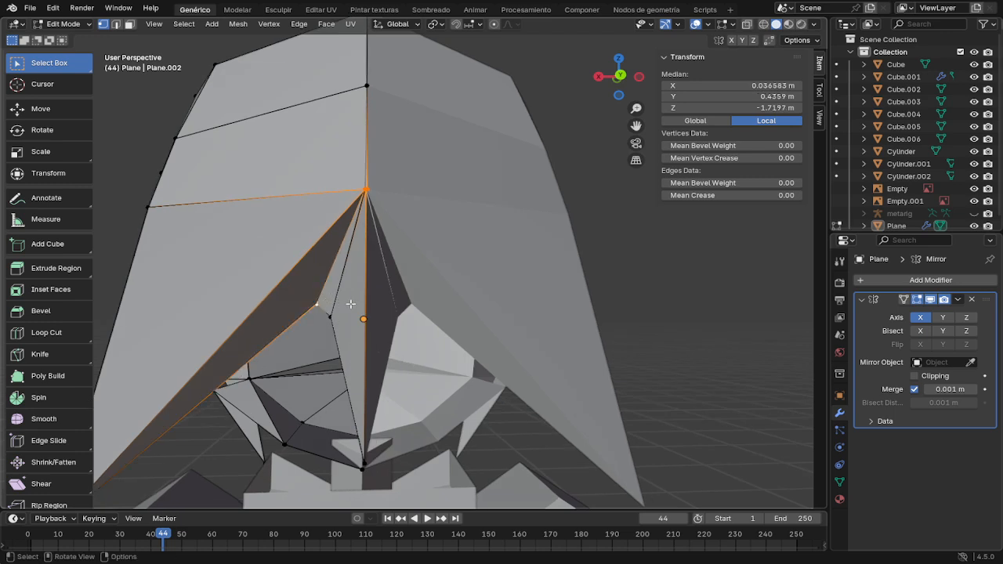
pyautogui.press('m')
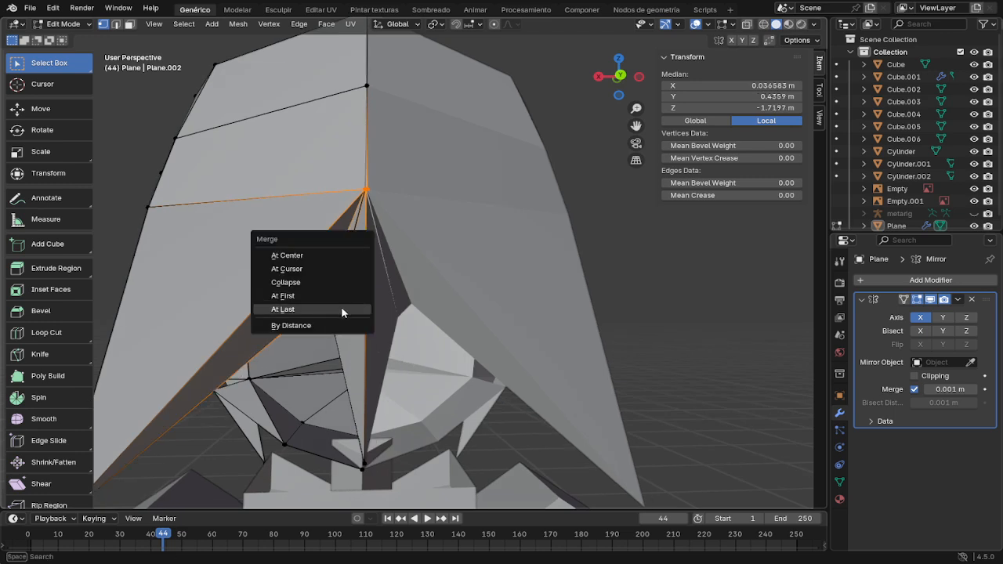
pyautogui.click(347, 312)
pyautogui.moveTo(353, 308); pyautogui.dragTo(424, 299, button='middle')
pyautogui.hotkey('ctrl', 'z')
# Step: Merge the rear centre lock's inner vertex into the adjacent side lock's inner vertex using Merge At Last
pyautogui.click(468, 306)
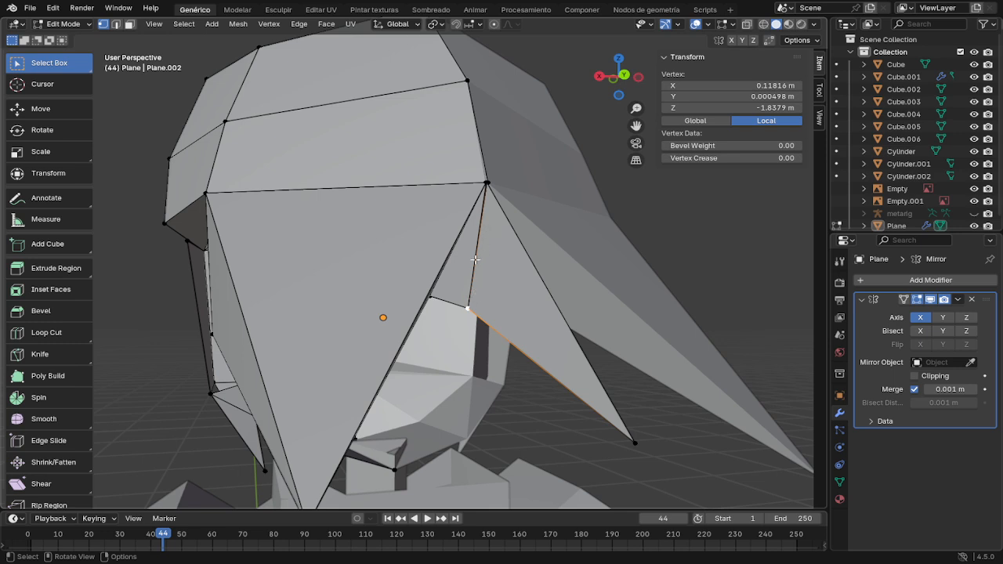
pyautogui.keyDown('shift'); pyautogui.click(436, 298); pyautogui.keyUp('shift')
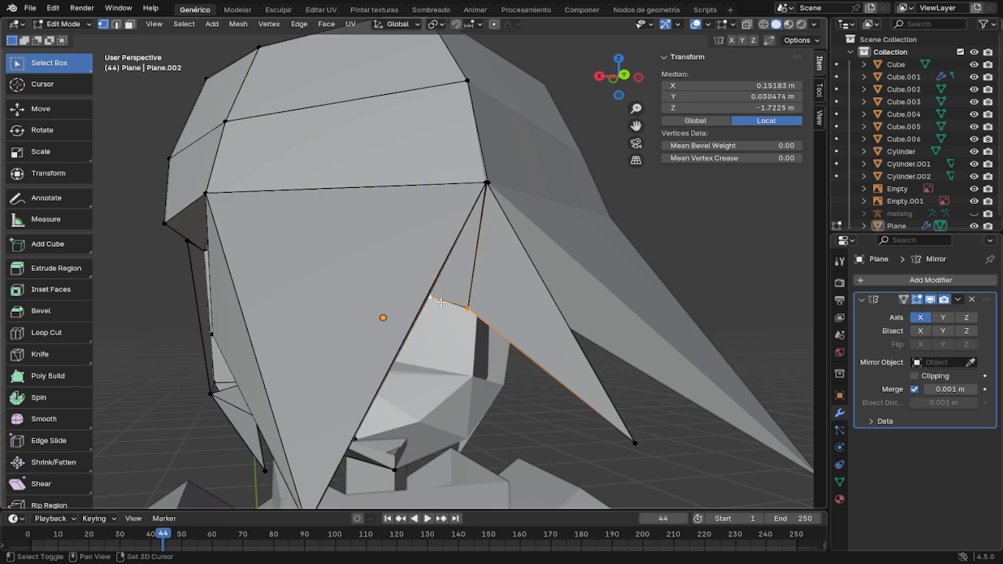
pyautogui.press('m')
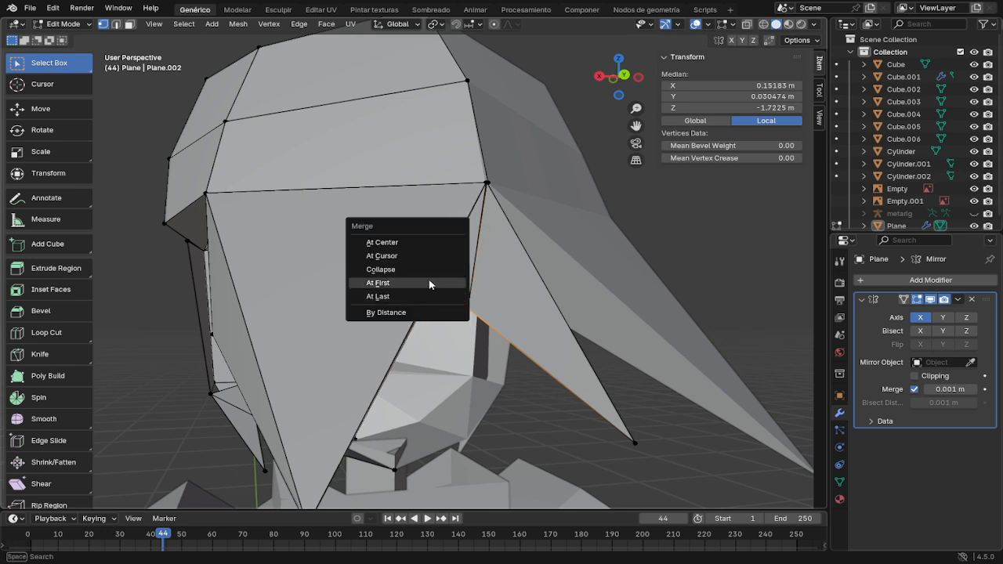
pyautogui.click(433, 296)
pyautogui.moveTo(433, 298); pyautogui.dragTo(424, 242, button='middle')
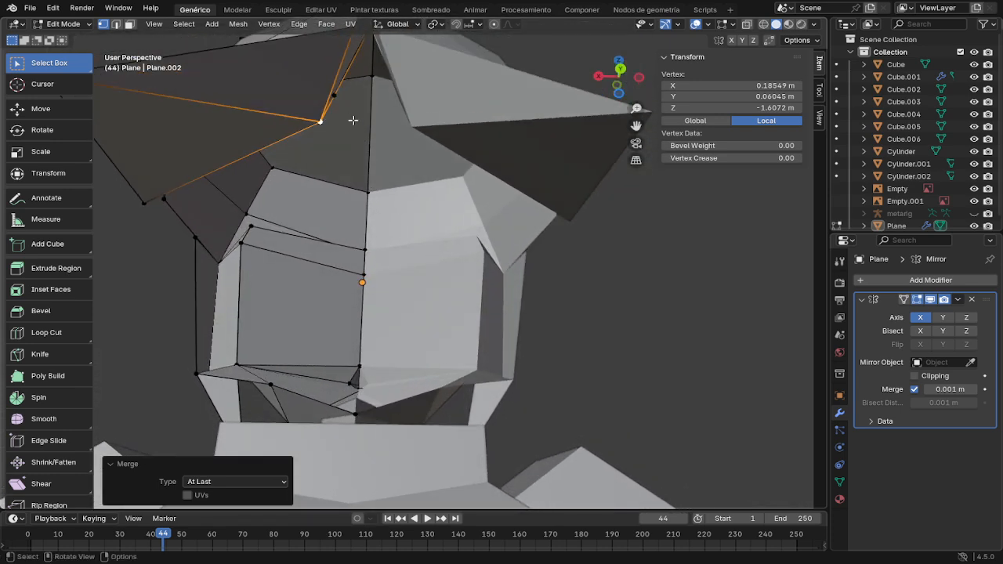
pyautogui.click(334, 95)
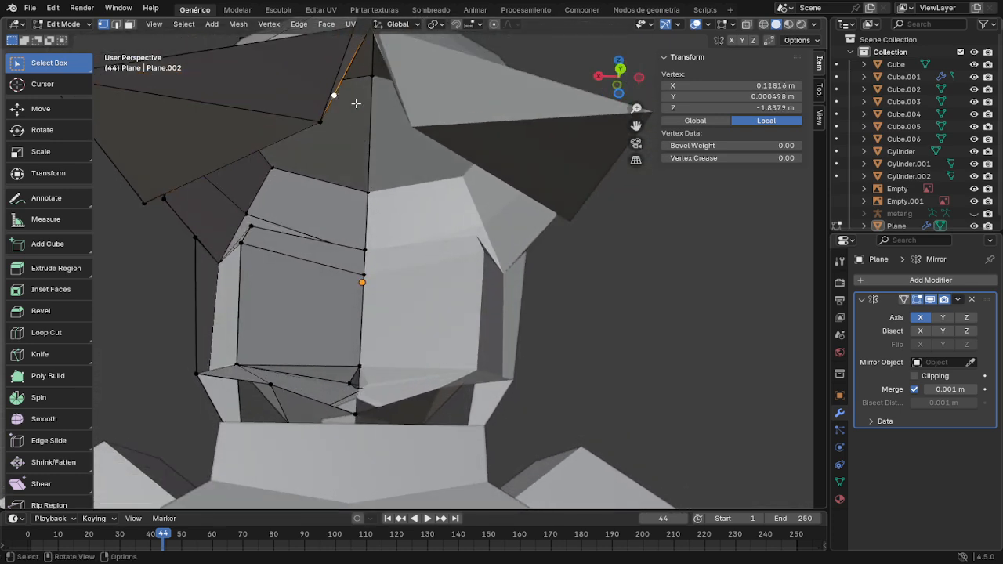
pyautogui.press('alt')
pyautogui.keyDown('alt'); pyautogui.click(320, 122); pyautogui.keyUp('alt')
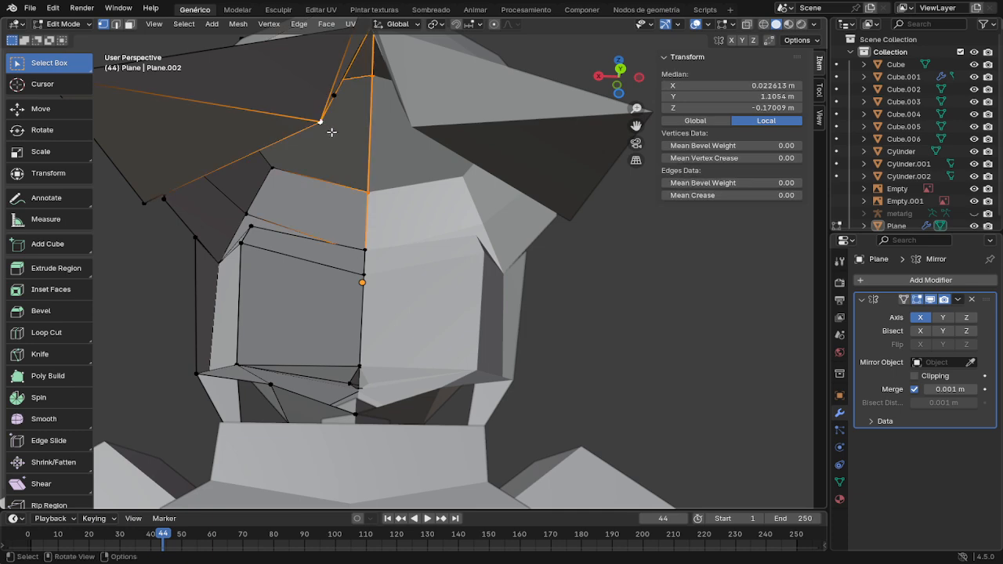
pyautogui.moveTo(347, 152); pyautogui.dragTo(374, 207, button='middle')
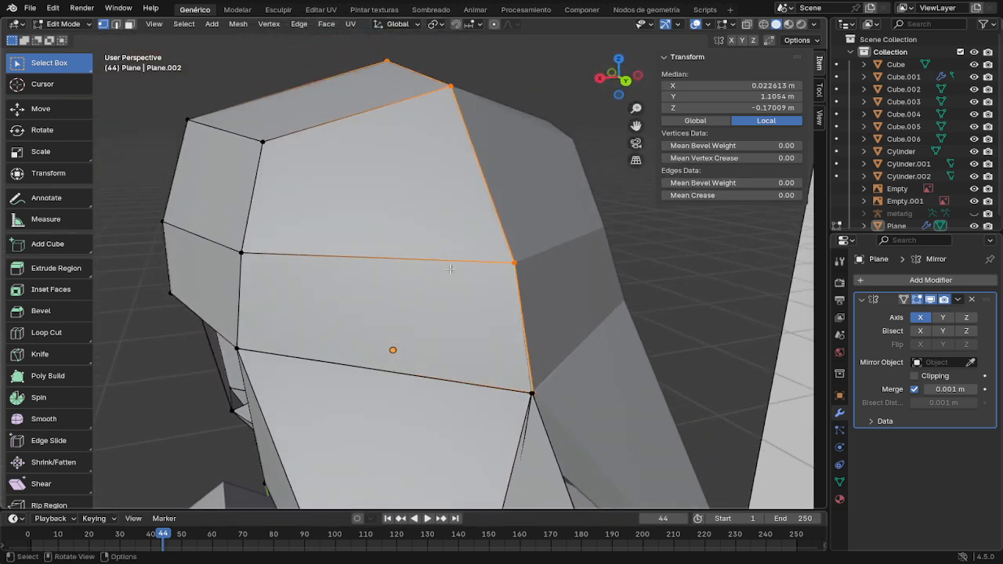
pyautogui.click(476, 314)
# Step: Merge the leftover duplicate of the centre lock's inner vertex into the adjacent side lock vertex using Merge At Last
pyautogui.moveTo(473, 322); pyautogui.dragTo(429, 245, button='middle')
pyautogui.click(246, 102)
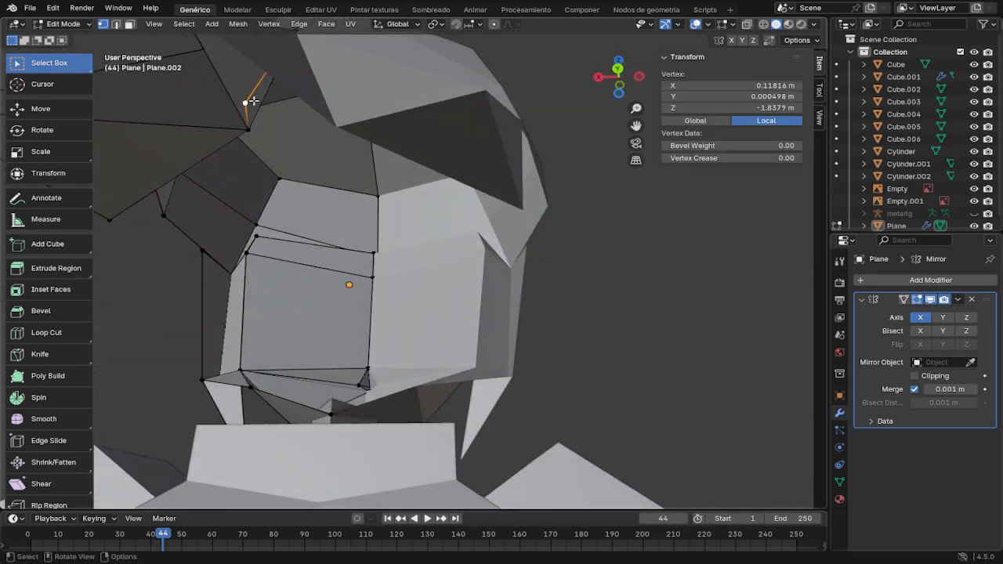
pyautogui.keyDown('shift'); pyautogui.click(251, 130); pyautogui.keyUp('shift')
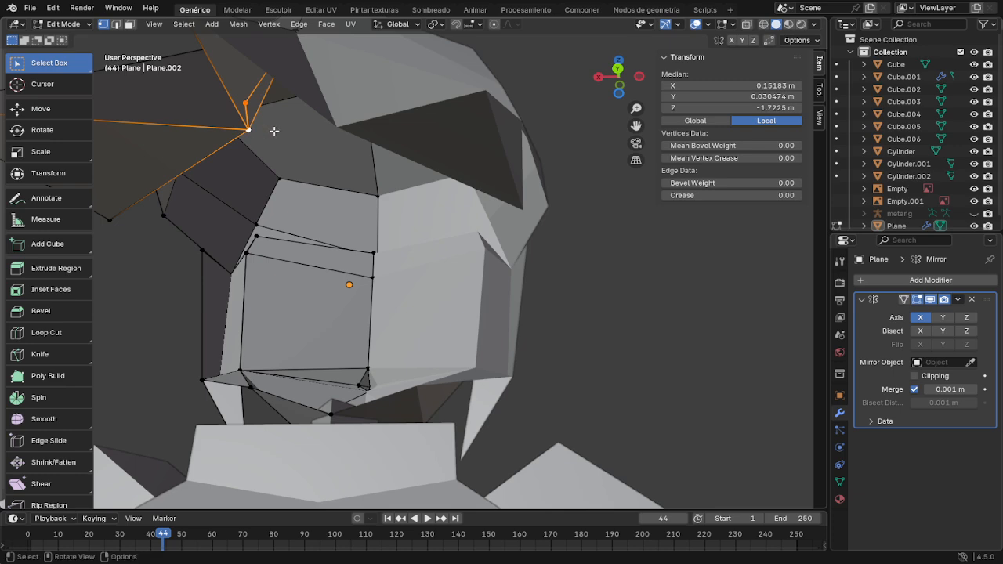
pyautogui.scroll(-4, 274, 131)
pyautogui.moveTo(273, 131); pyautogui.dragTo(306, 156, button='middle')
pyautogui.press('m')
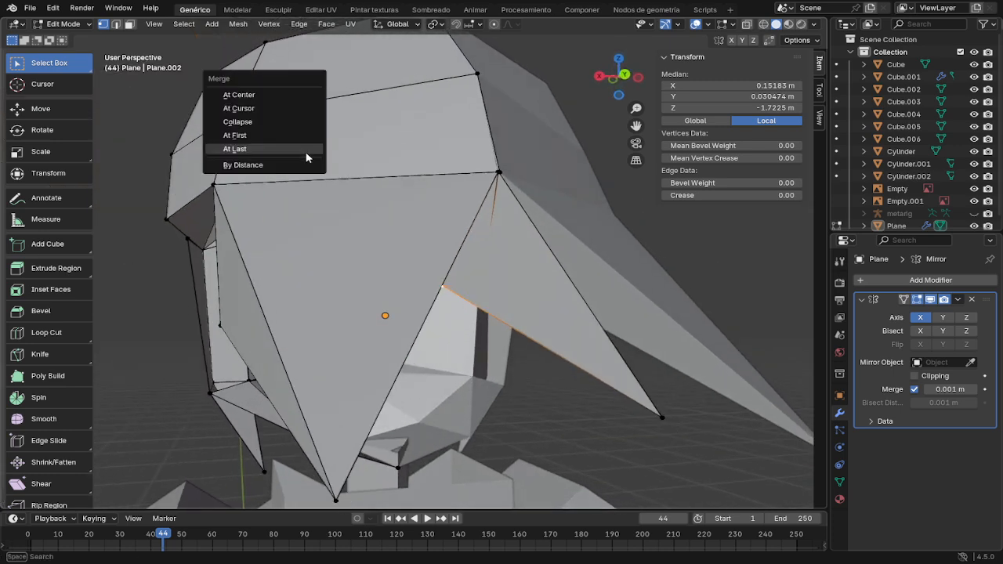
pyautogui.click(282, 149)
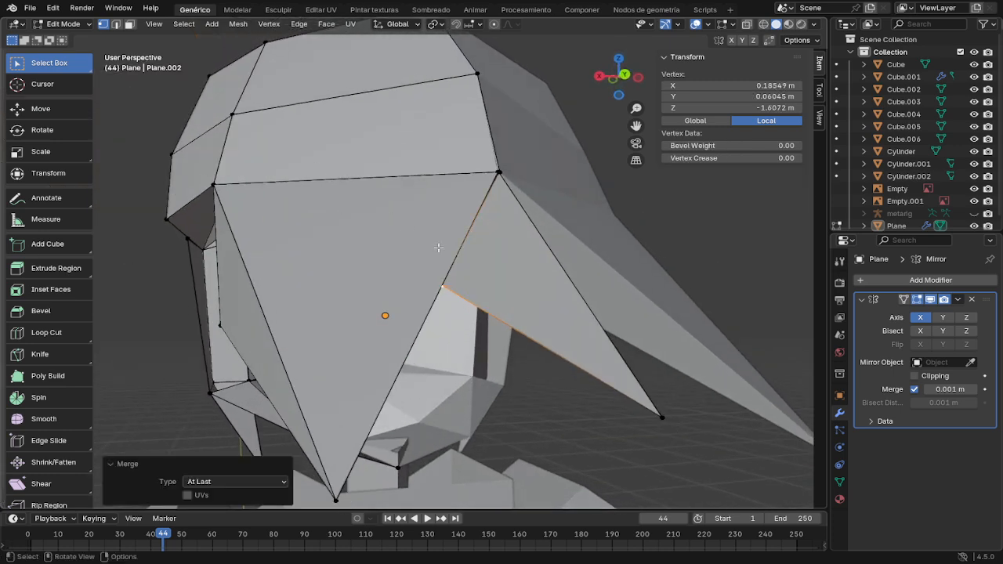
pyautogui.moveTo(514, 282)
pyautogui.mouseDown(button='middle')
pyautogui.moveTo(500, 261)
pyautogui.moveTo(508, 285)
pyautogui.moveTo(499, 273)
pyautogui.mouseUp(button='middle')
pyautogui.hotkey('ctrl', 'z')
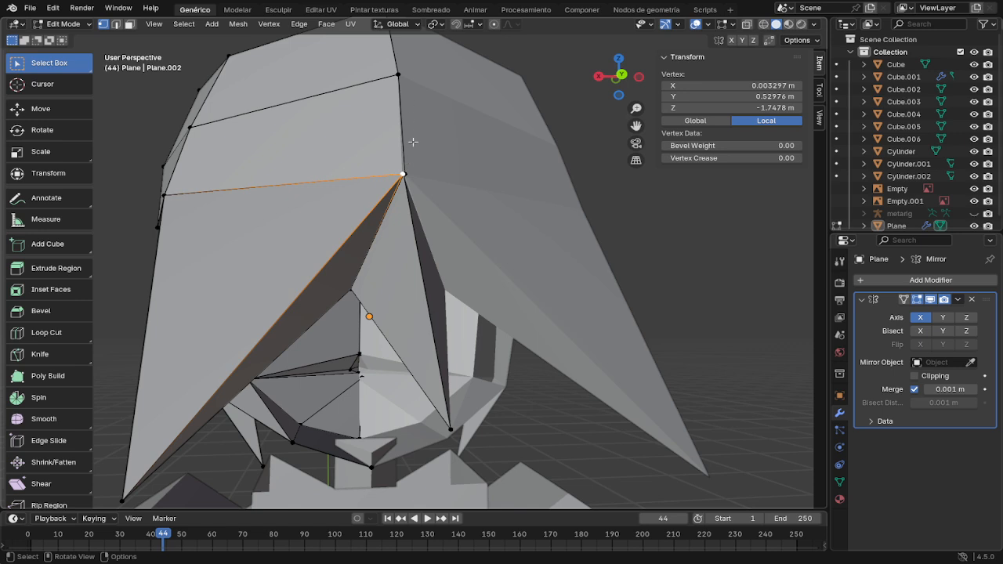
# Step: Try to merge the overlapping vertices where the rear locks meet into the centre-line vertex above them
pyautogui.moveTo(390, 163); pyautogui.dragTo(427, 179)
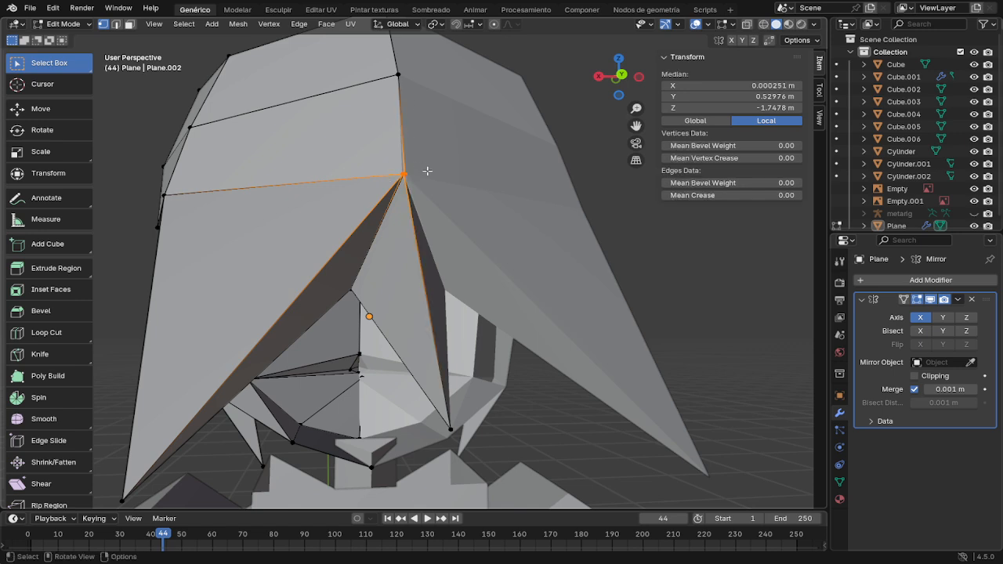
pyautogui.keyDown('shift'); pyautogui.click(399, 75); pyautogui.keyUp('shift')
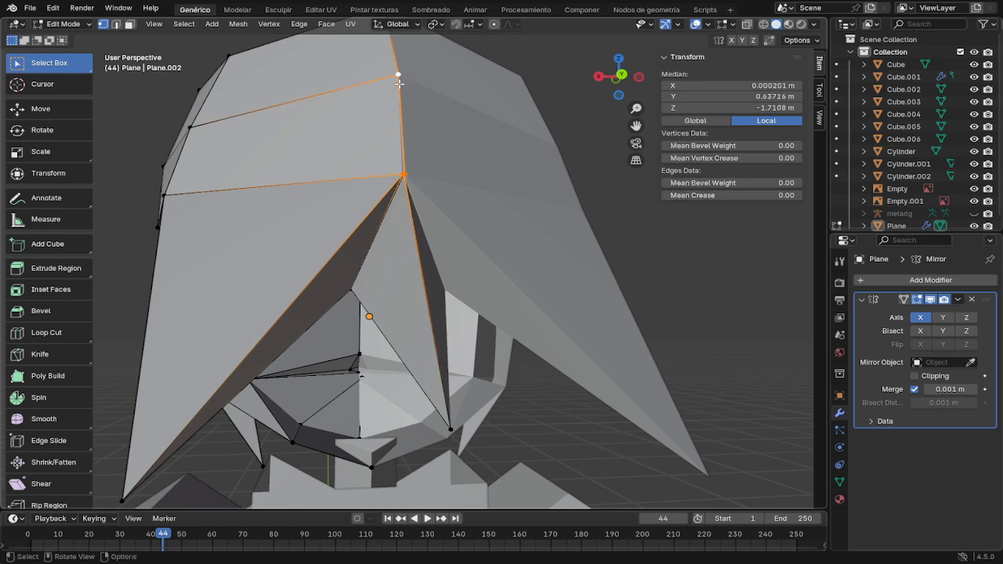
pyautogui.press('m')
pyautogui.click(379, 88)
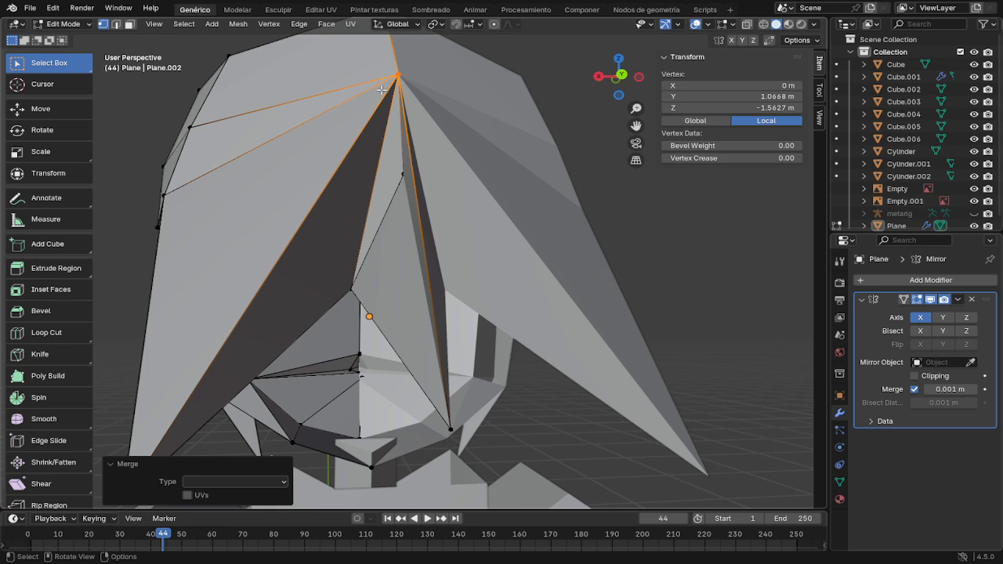
pyautogui.hotkey('ctrl', 'z')
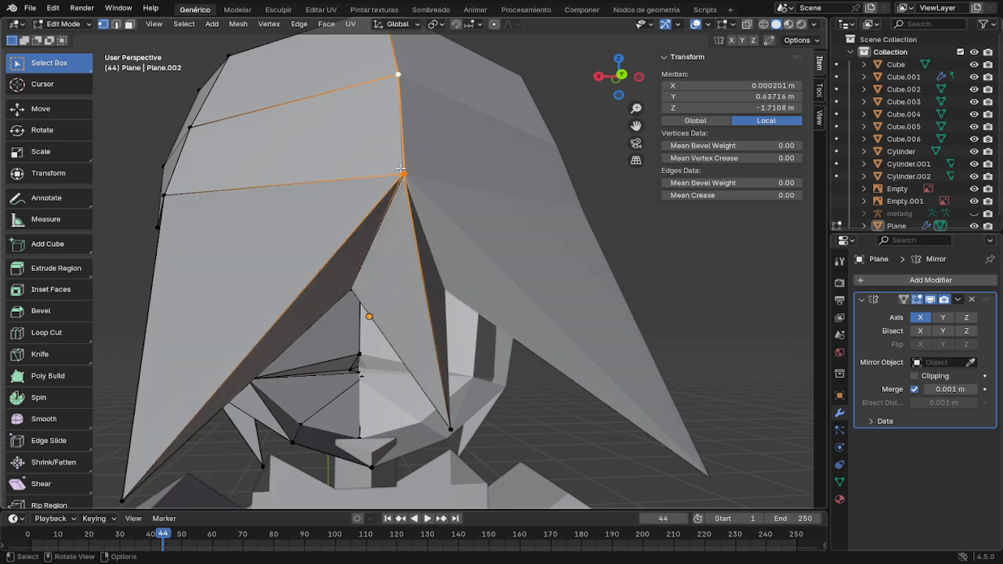
# Step: Pull the overlapping vertices where the rear locks meet apart one by one, away from the centre line toward the side lock
pyautogui.click(394, 168)
pyautogui.press('g')
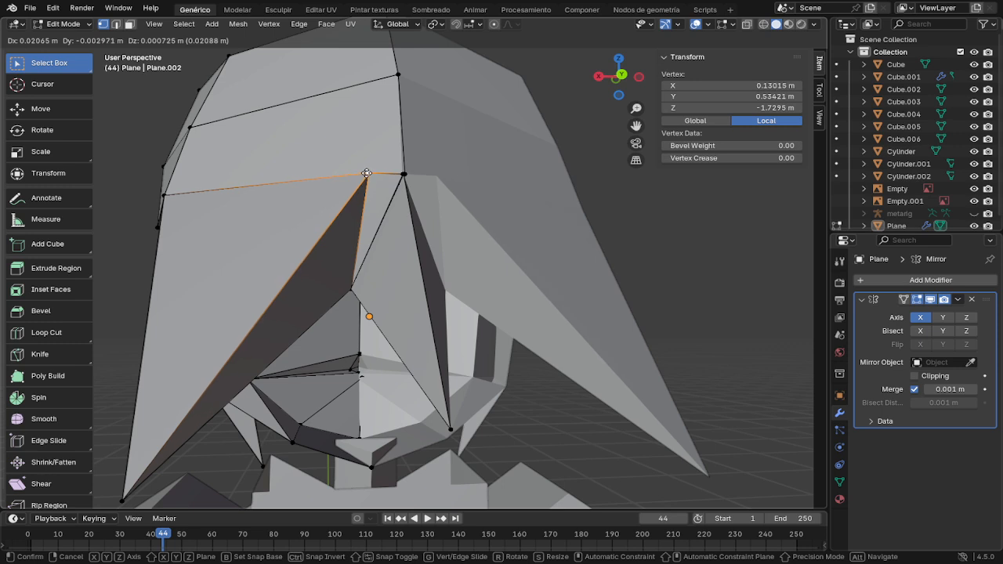
pyautogui.click(369, 172)
pyautogui.press('g')
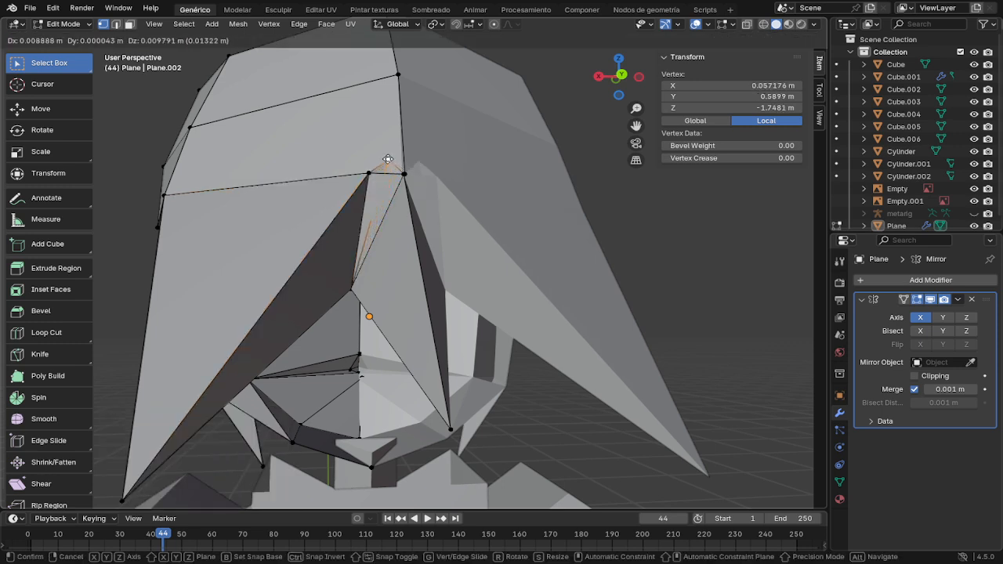
pyautogui.click(391, 159)
pyautogui.click(404, 172)
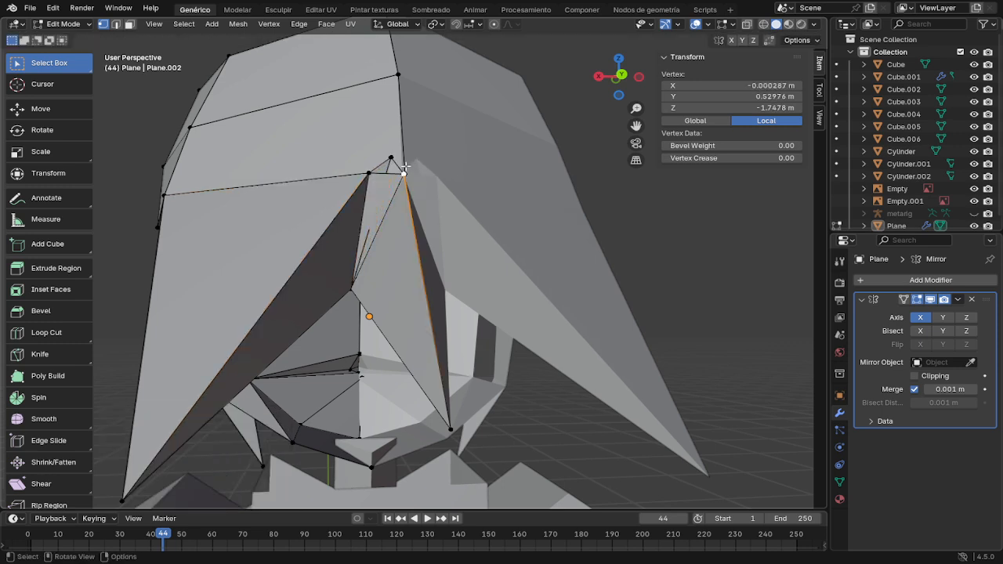
pyautogui.press('g')
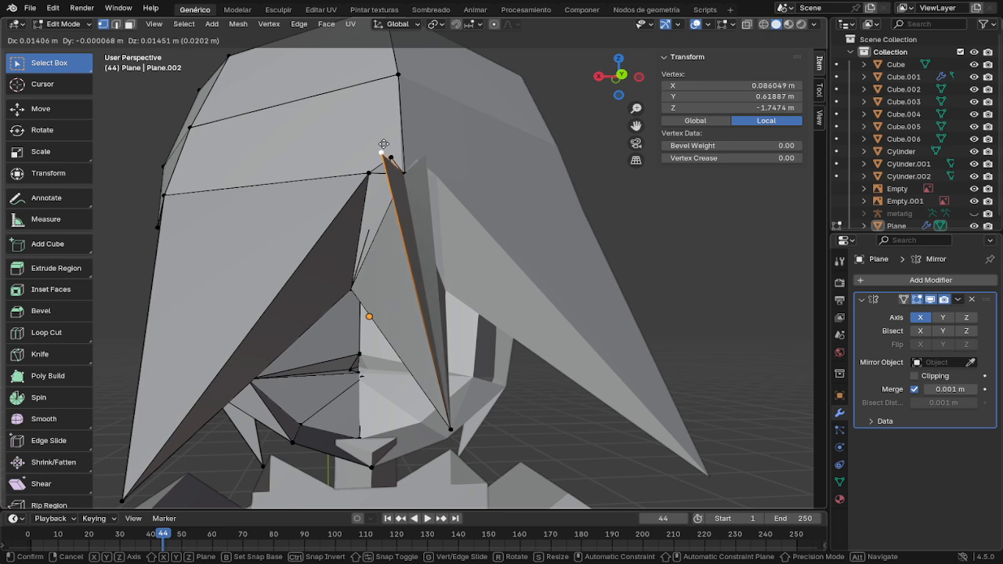
pyautogui.click(385, 145)
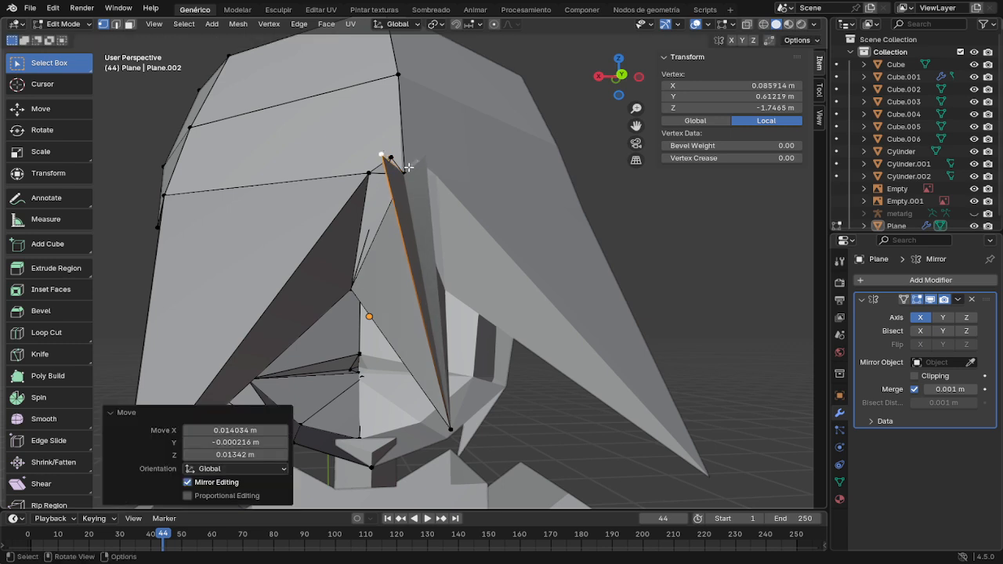
pyautogui.click(405, 172)
pyautogui.press('g')
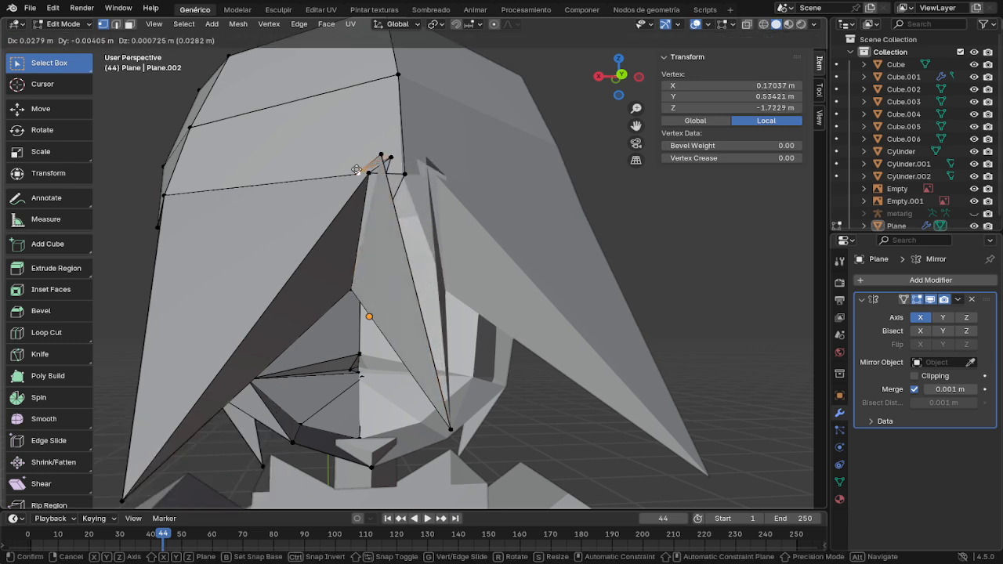
pyautogui.click(381, 157)
# Step: Merge the cluster of separated upper vertices into the rear side lock's inner top vertex using Merge At Last
pyautogui.moveTo(366, 145); pyautogui.dragTo(397, 163)
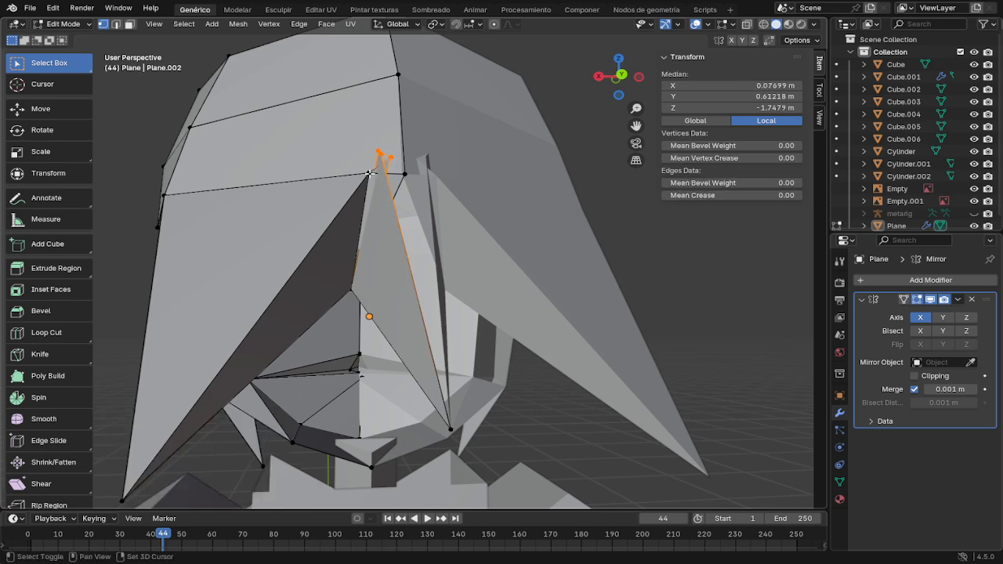
pyautogui.keyDown('shift'); pyautogui.click(370, 174); pyautogui.keyUp('shift')
pyautogui.press('m')
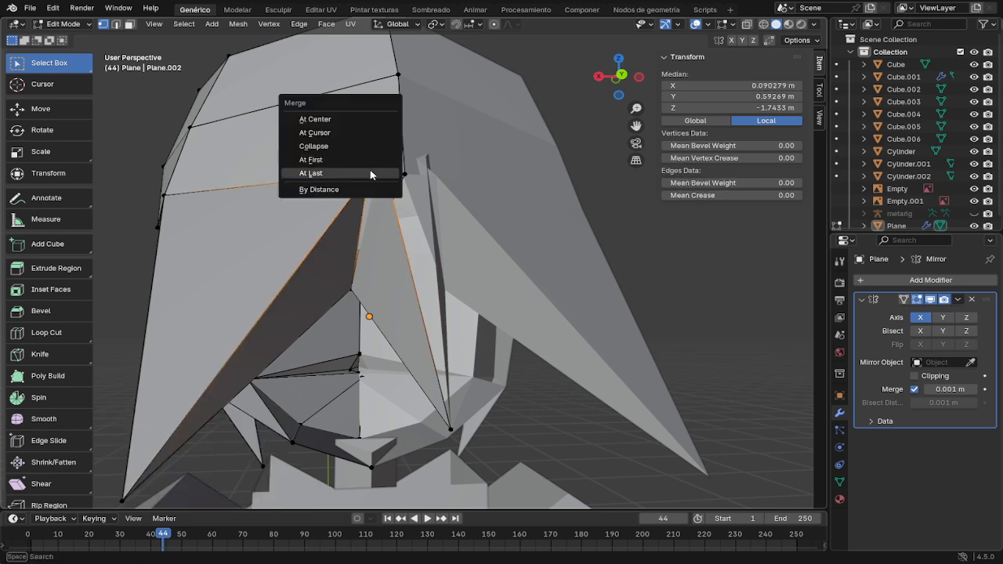
pyautogui.click(372, 174)
# Step: Merge the remaining vertex at the lower end of the centre line into the side lock's inner top vertex using Merge At Last
pyautogui.moveTo(408, 202); pyautogui.dragTo(408, 239, button='middle')
pyautogui.click(368, 350)
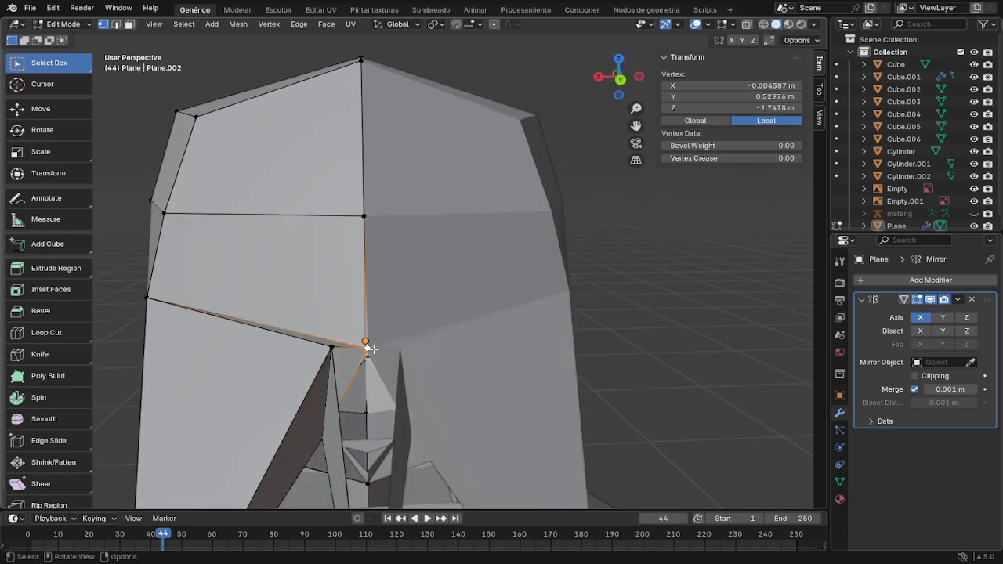
pyautogui.moveTo(394, 350); pyautogui.dragTo(408, 343, button='middle')
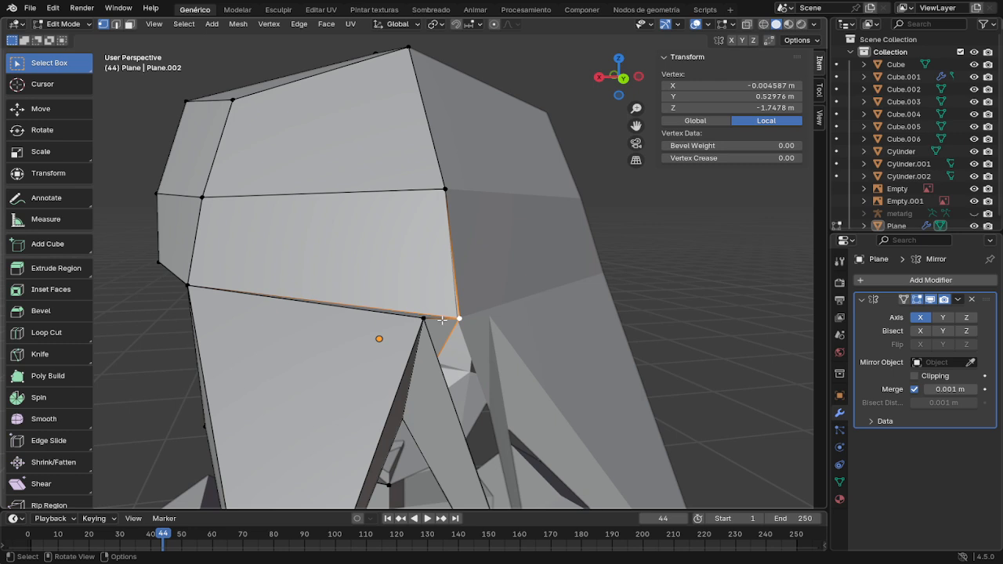
pyautogui.press('shift')
pyautogui.keyDown('shift'); pyautogui.click(424, 320); pyautogui.keyUp('shift')
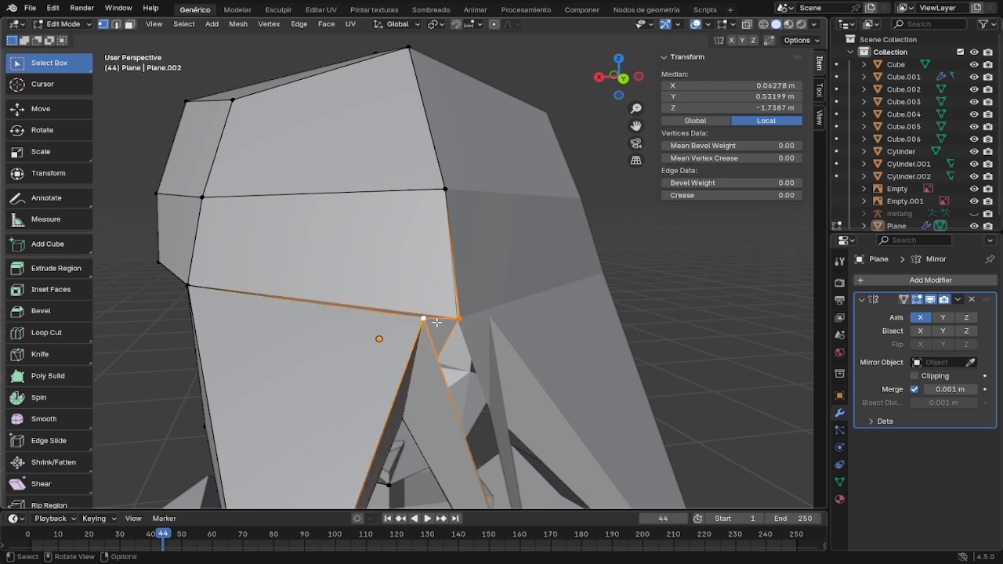
pyautogui.press('m')
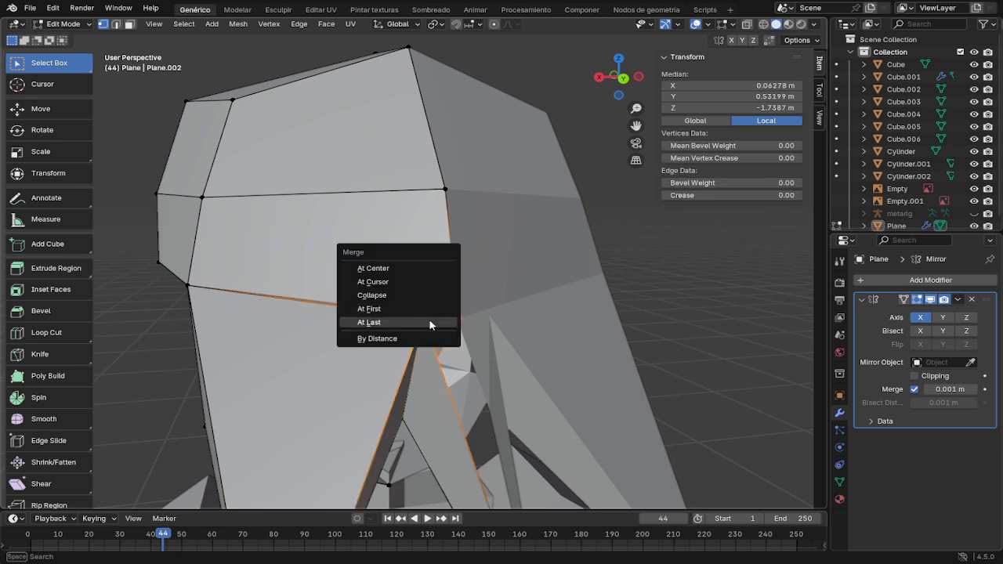
pyautogui.click(432, 325)
# Step: Set the merged vertex's local X coordinate to 0 m, closing the gap along the mirror axis
pyautogui.moveTo(452, 319); pyautogui.dragTo(435, 314, button='middle')
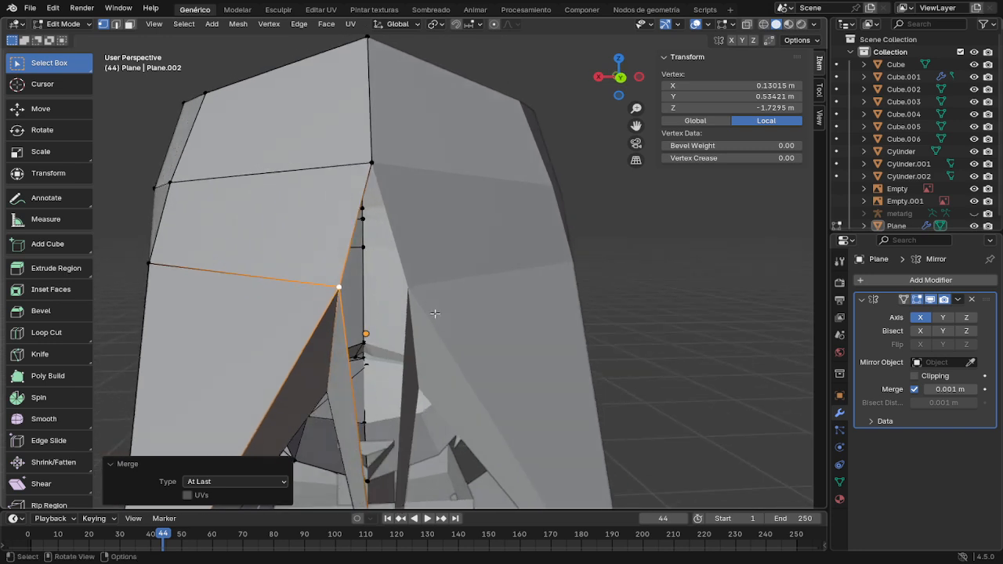
pyautogui.click(772, 86)
pyautogui.write('0')
pyautogui.press('Return')
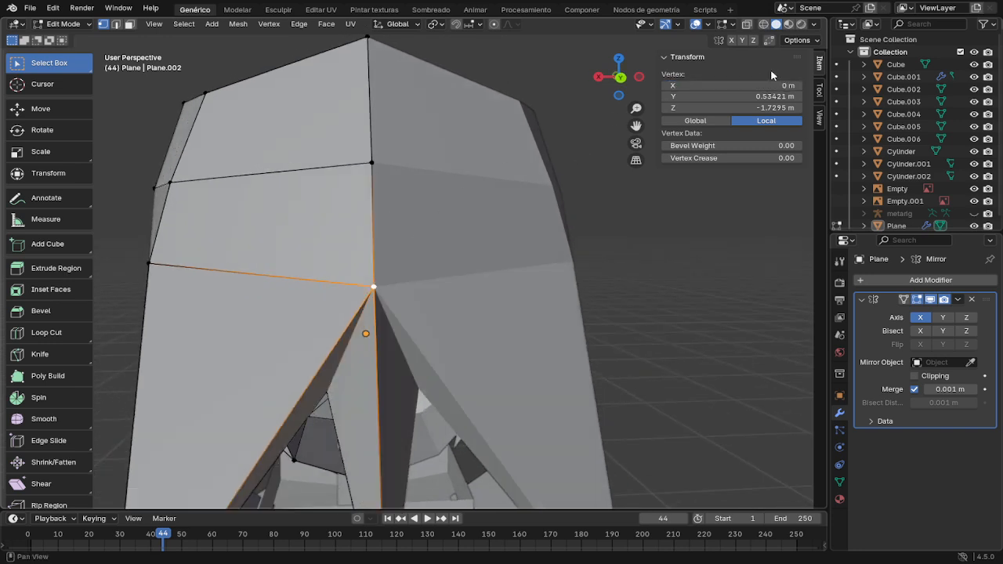
# Step: Clear the vertex selection, show the hair in right orthographic view and save an incremental copy of the file
pyautogui.moveTo(424, 350); pyautogui.dragTo(422, 403, button='middle')
pyautogui.click(416, 382)
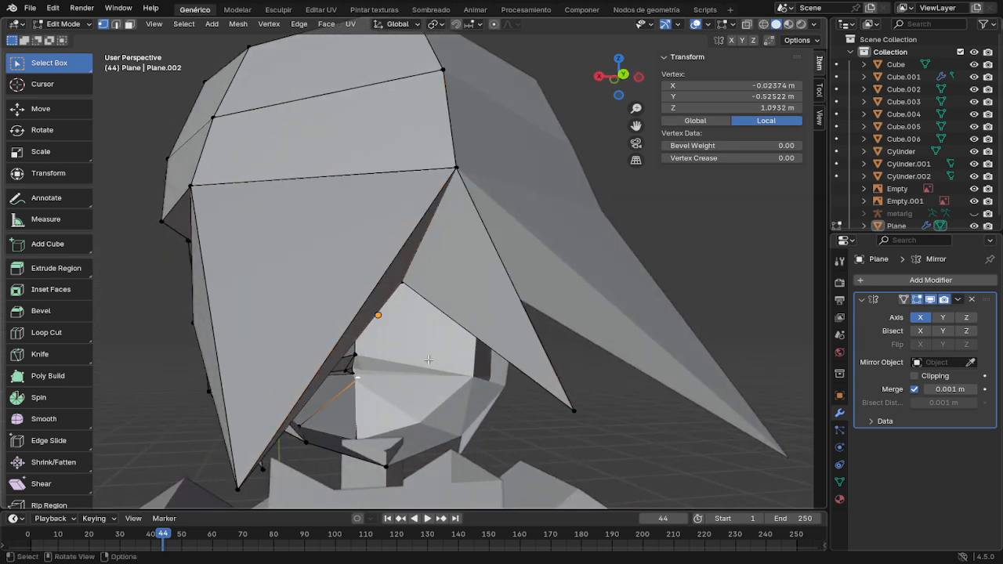
pyautogui.click(588, 267)
pyautogui.moveTo(589, 267); pyautogui.dragTo(586, 343, button='middle')
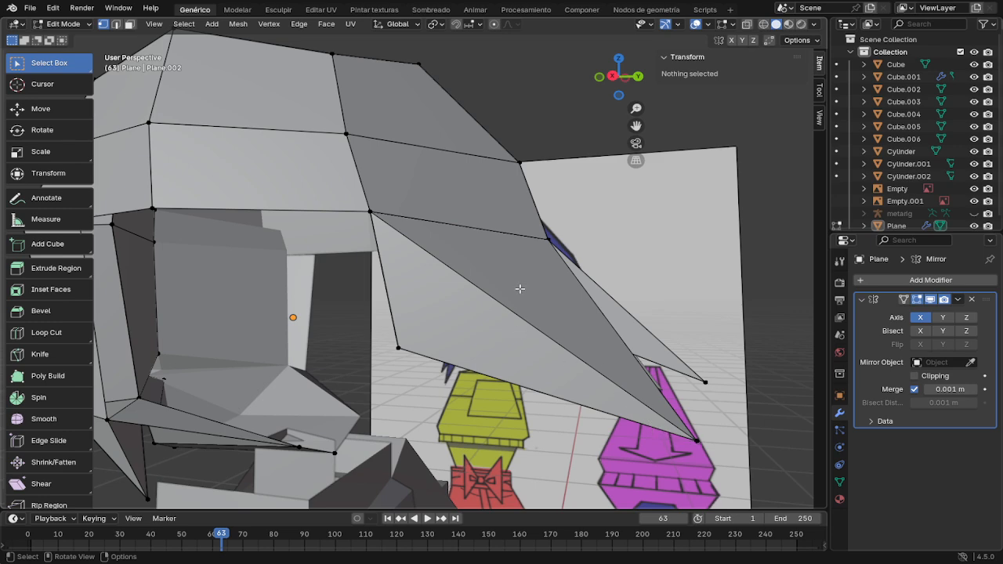
pyautogui.press('KP_3')
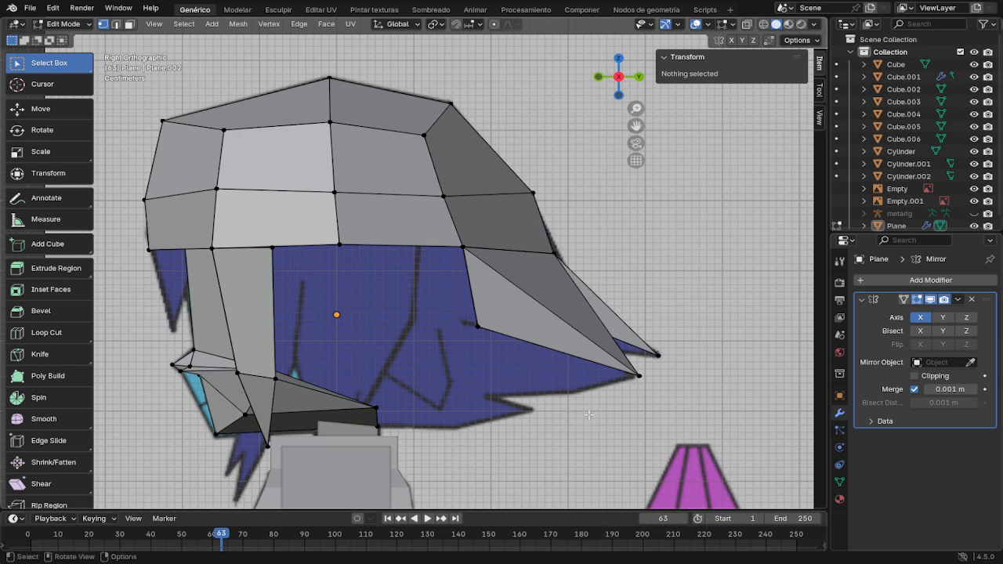
pyautogui.hotkey('ctrl', 'alt', 's')
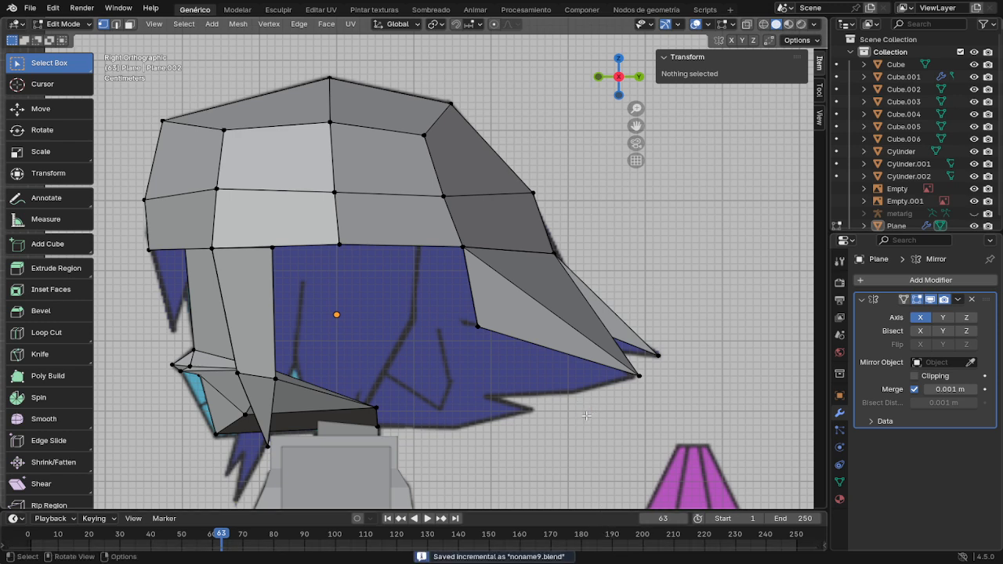
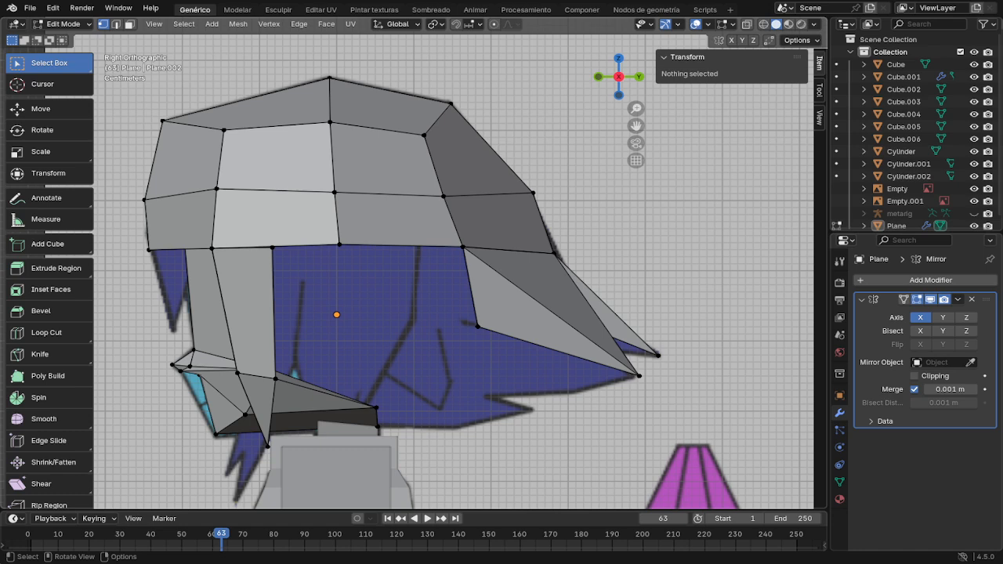
# Step: Select the hair object in Object Mode and toggle Local View on and off repeatedly
pyautogui.press('Tab')
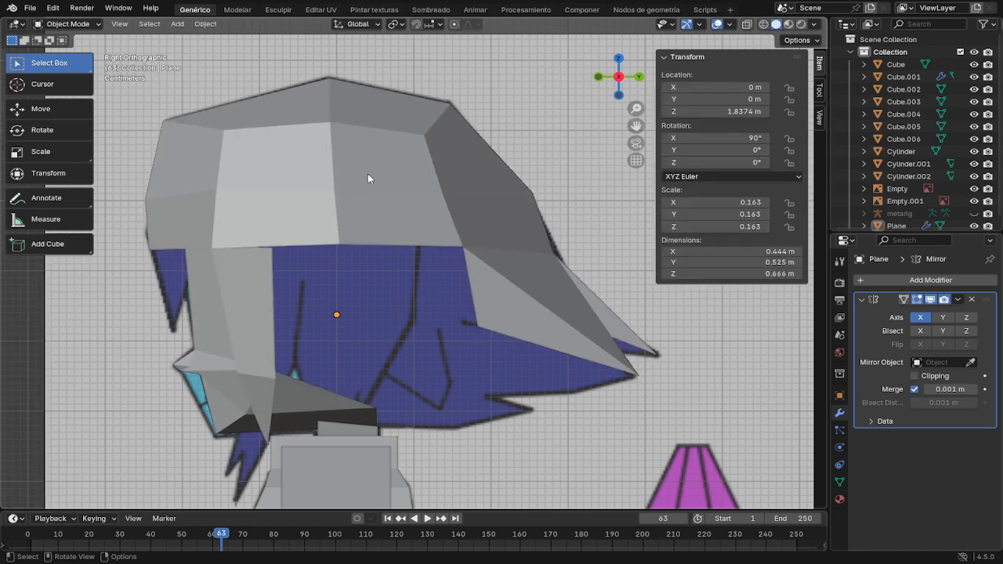
pyautogui.click(387, 179)
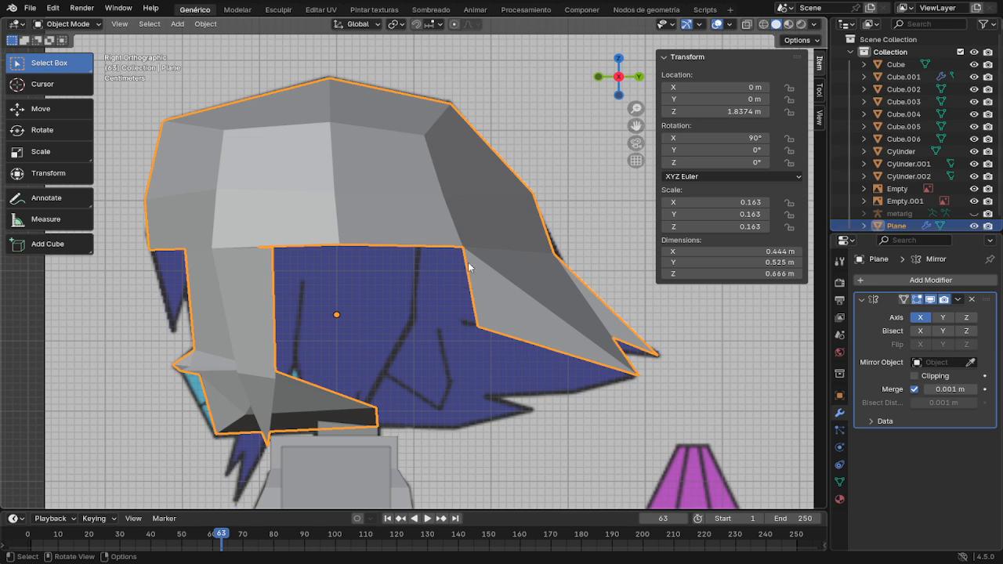
pyautogui.press('KP_Divide')
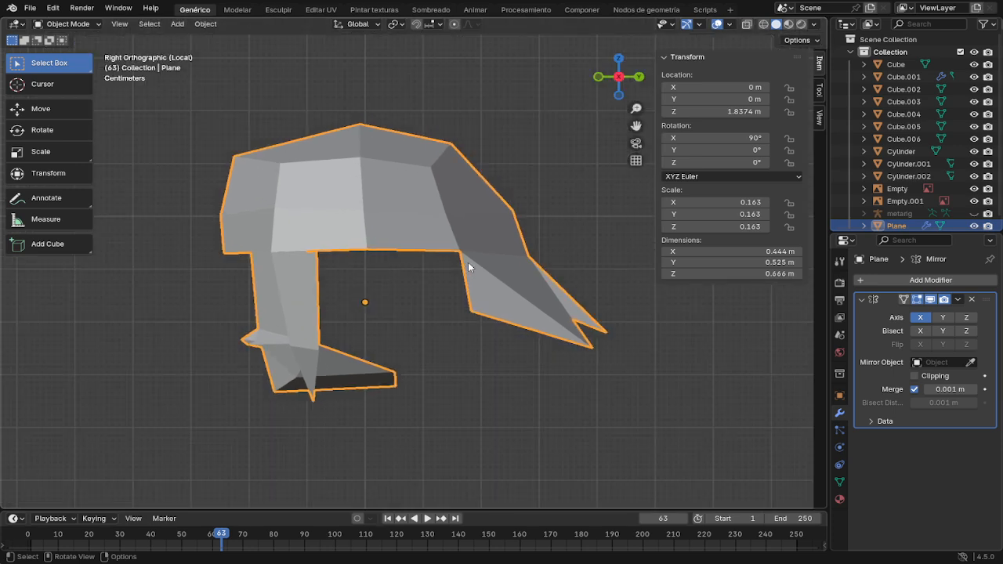
pyautogui.press('KP_Divide')
pyautogui.press('KP_Divide')
pyautogui.press('KP_Divide')
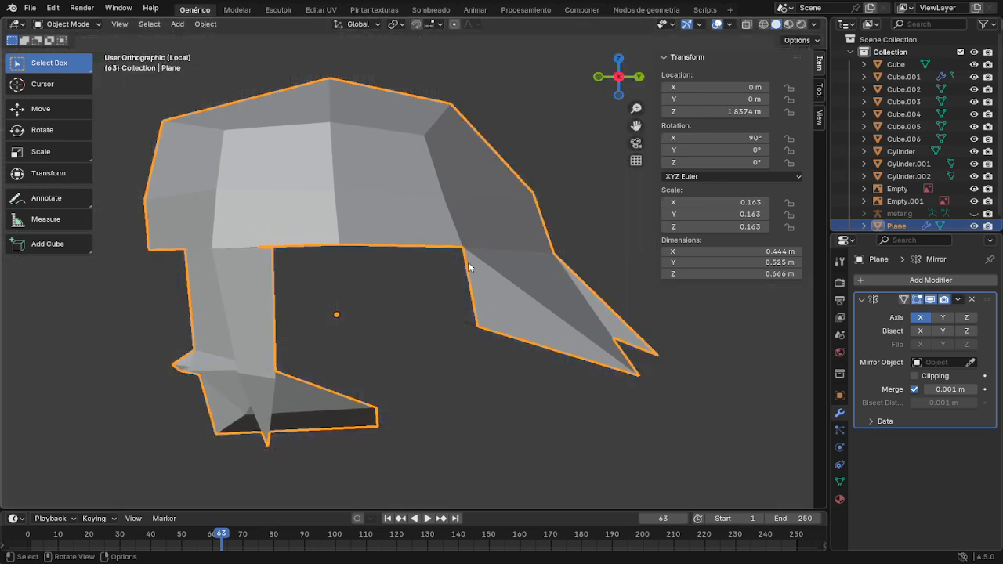
pyautogui.press('KP_Divide')
pyautogui.press('KP_Divide')
pyautogui.press('KP_Divide')
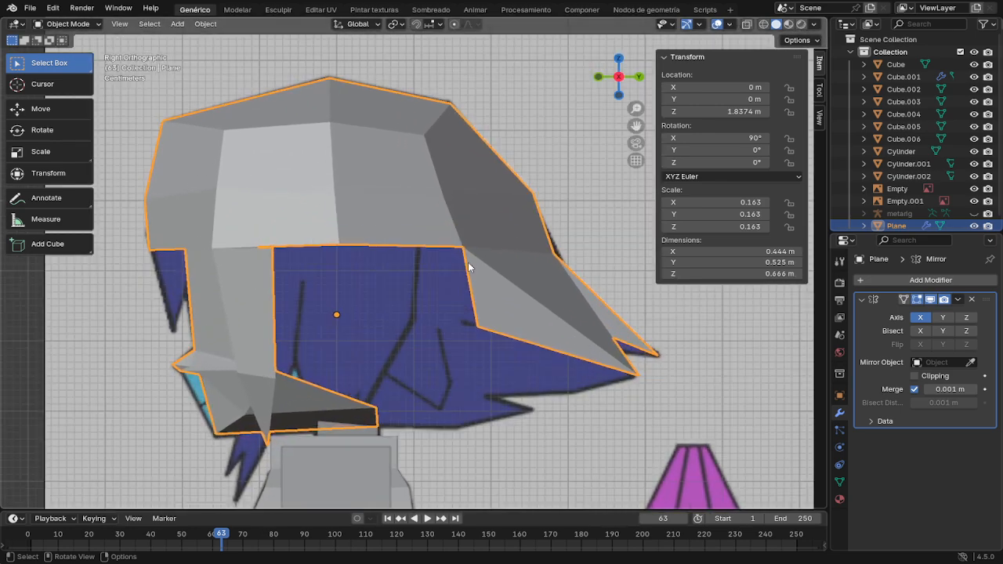
pyautogui.press('KP_Divide')
pyautogui.press('KP_Divide')
pyautogui.press('KP_Divide')
pyautogui.press('KP_Divide')
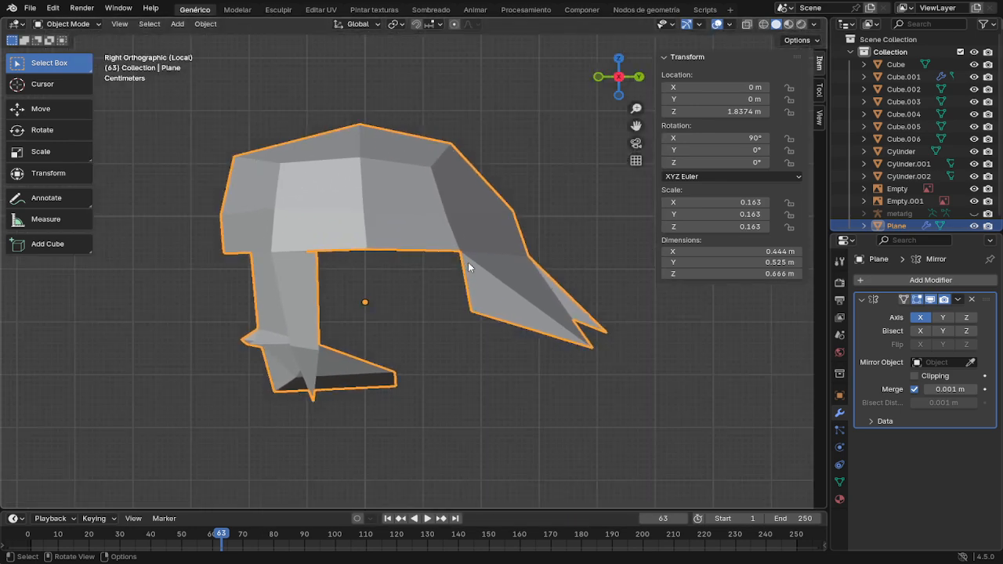
pyautogui.press('KP_Divide')
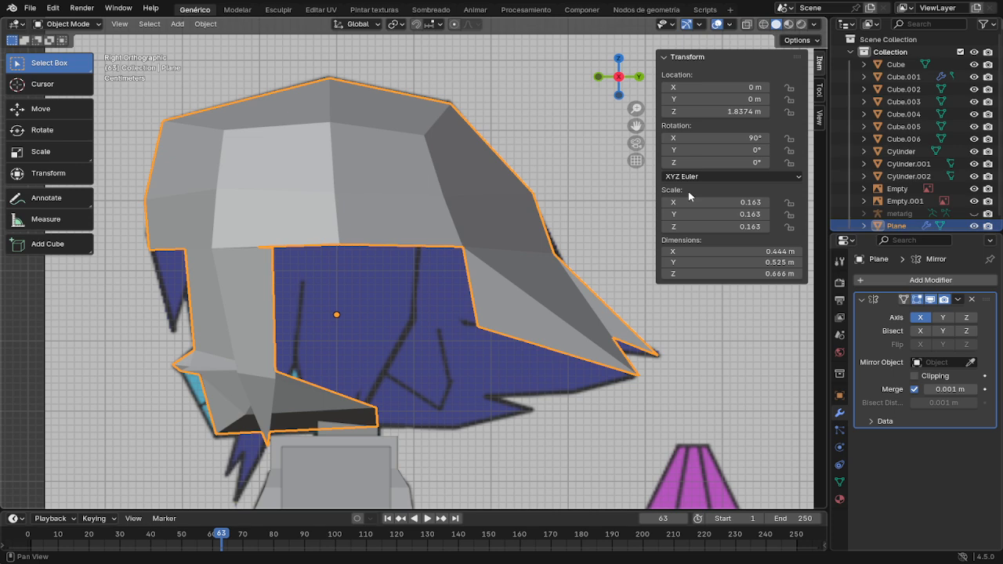
# Step: Isolate the hair object in Local View and return to editing its mesh
pyautogui.click(477, 317)
pyautogui.click(468, 240)
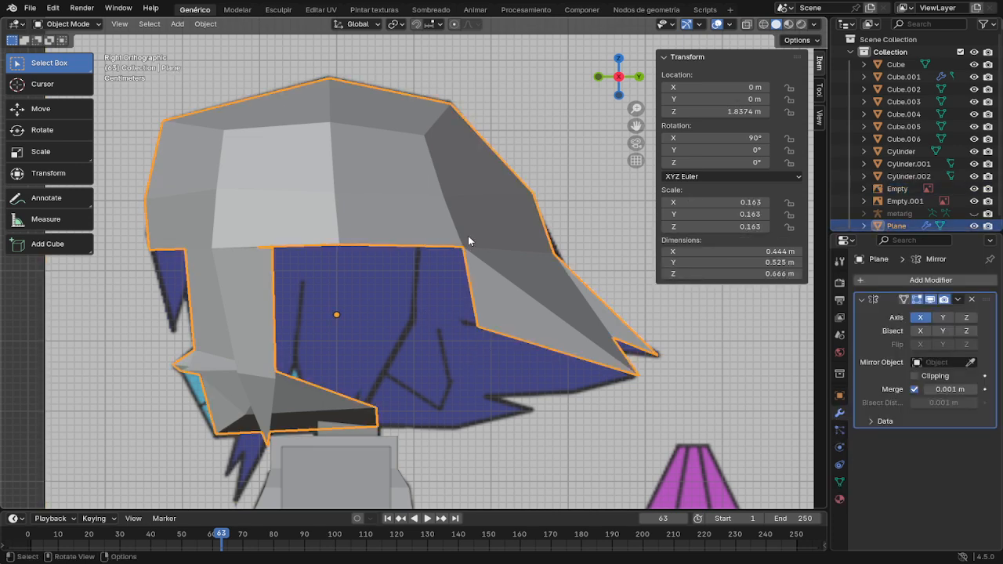
pyautogui.press('KP_Divide')
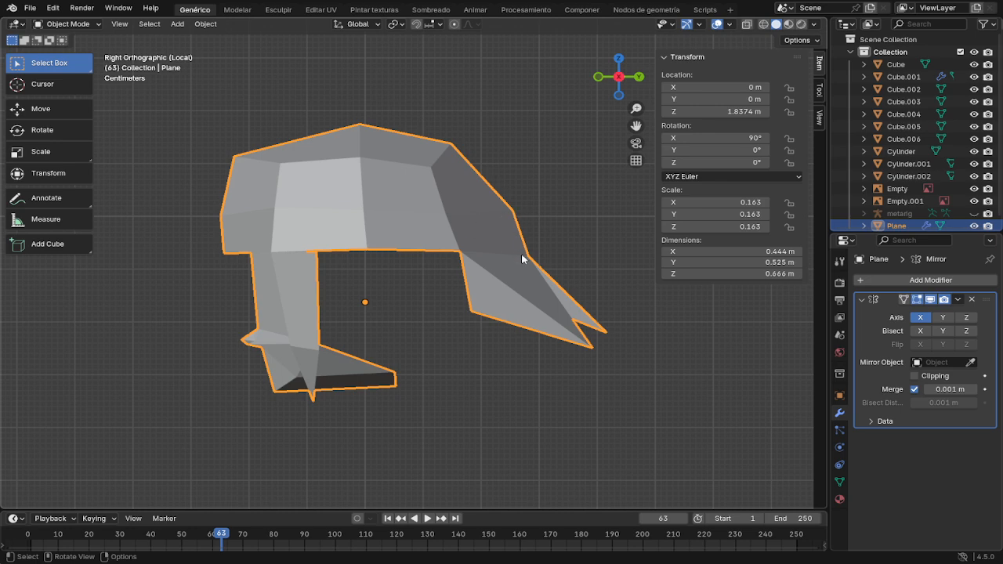
pyautogui.press('Tab')
# Step: Move the inner underside vertex shared by the rear centre and side locks about 0.027 m in X, -0.038 m in Y and -0.011 m in Z
pyautogui.moveTo(505, 274); pyautogui.dragTo(384, 174, button='middle')
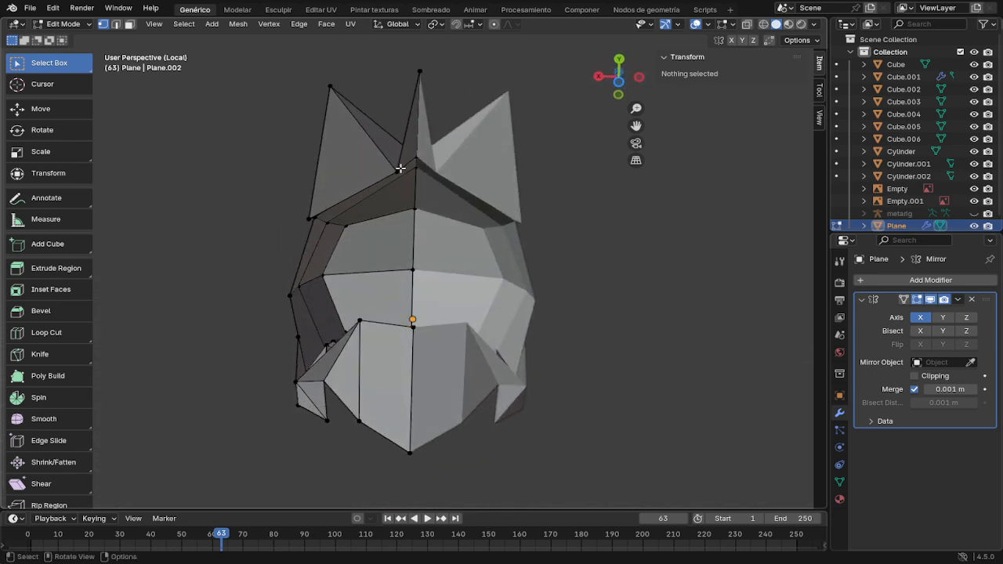
pyautogui.click(399, 167)
pyautogui.press('g')
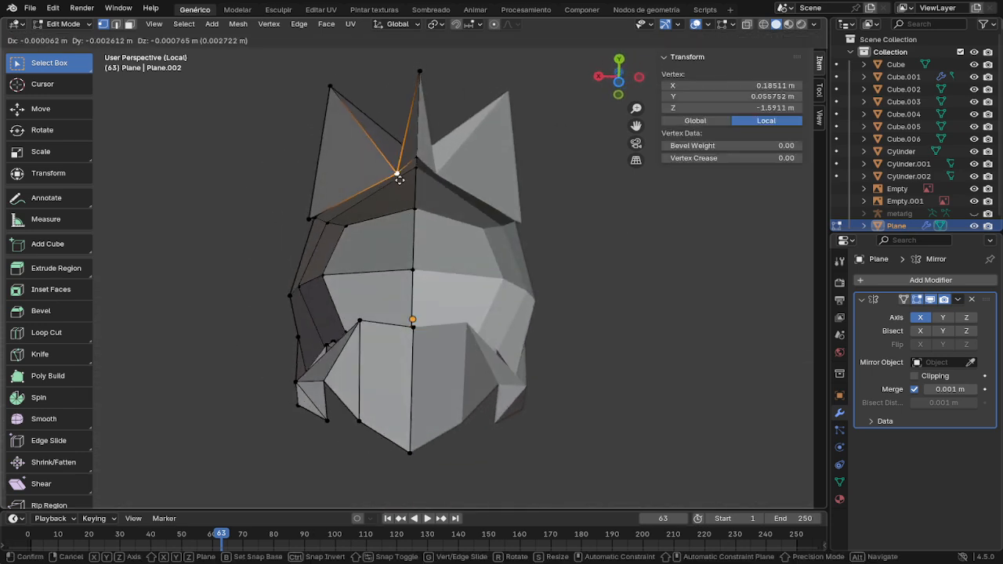
pyautogui.click(381, 200)
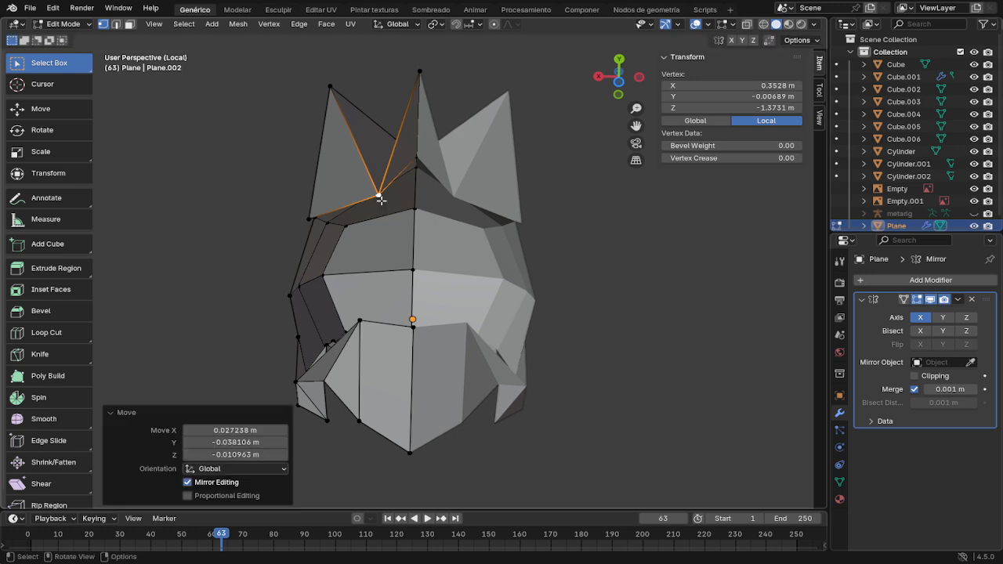
# Step: Move the outer underside vertex of the rear side lock about -0.018 m in X, 0.010 m in Y and 0.003 m in Z
pyautogui.click(312, 217)
pyautogui.press('g')
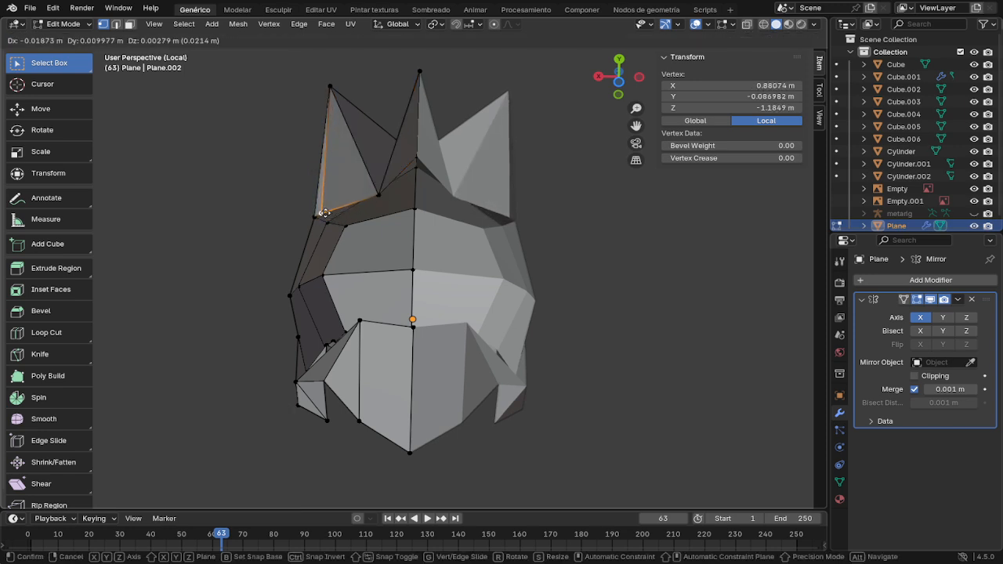
pyautogui.click(324, 212)
# Step: Extrude the rear centre lock's lower side edge about 0.03 m inward towards the mirror line
pyautogui.moveTo(364, 217); pyautogui.dragTo(376, 196, button='middle')
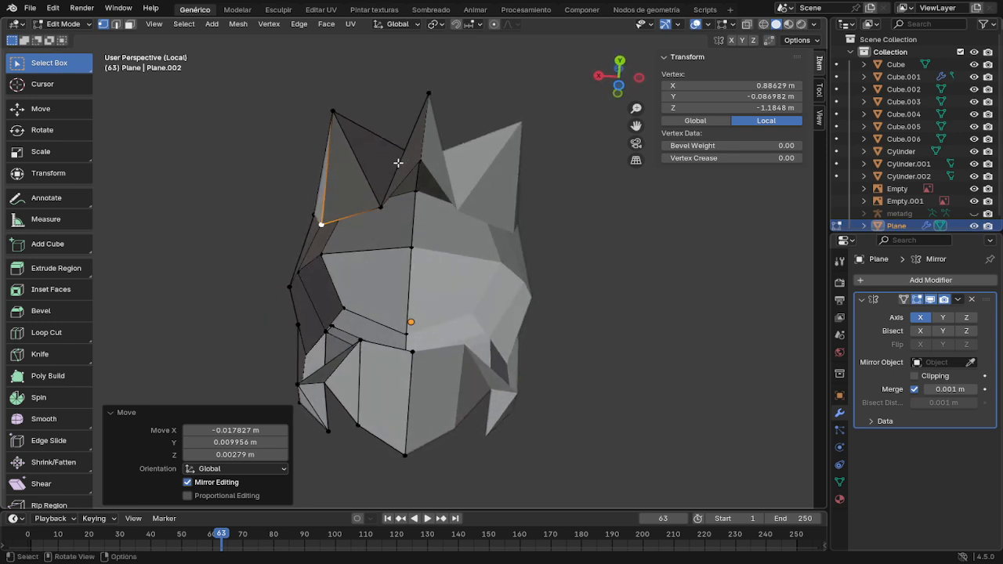
pyautogui.moveTo(427, 108); pyautogui.dragTo(424, 211, button='middle')
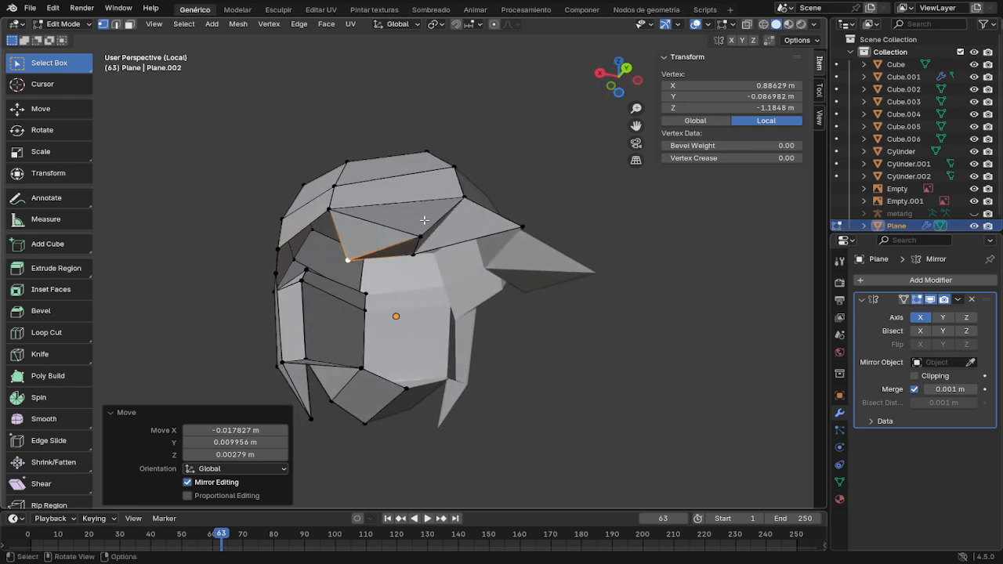
pyautogui.moveTo(423, 276); pyautogui.dragTo(553, 329, button='middle')
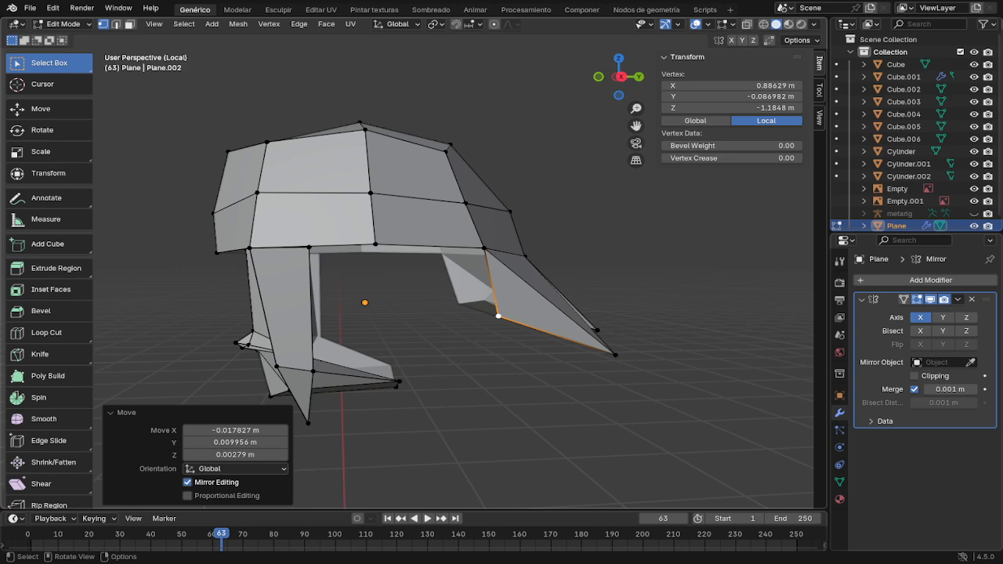
pyautogui.moveTo(496, 279); pyautogui.dragTo(408, 218, button='middle')
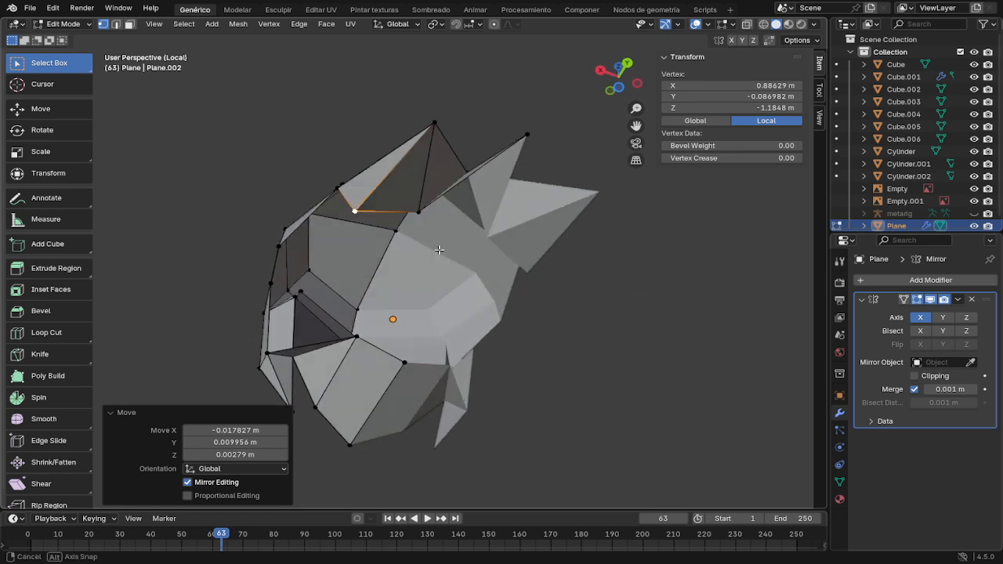
pyautogui.moveTo(446, 258); pyautogui.dragTo(421, 252, button='middle')
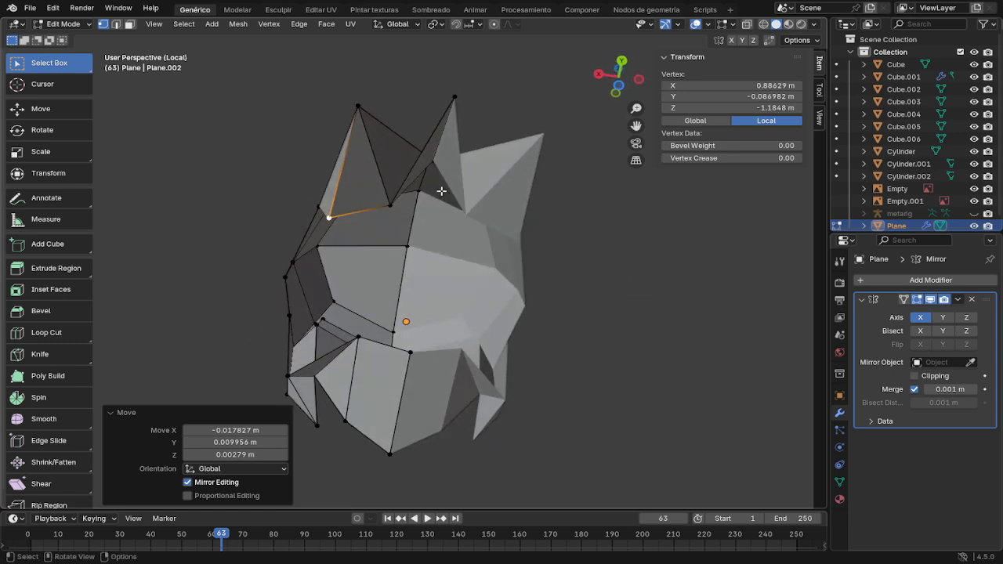
pyautogui.click(418, 163)
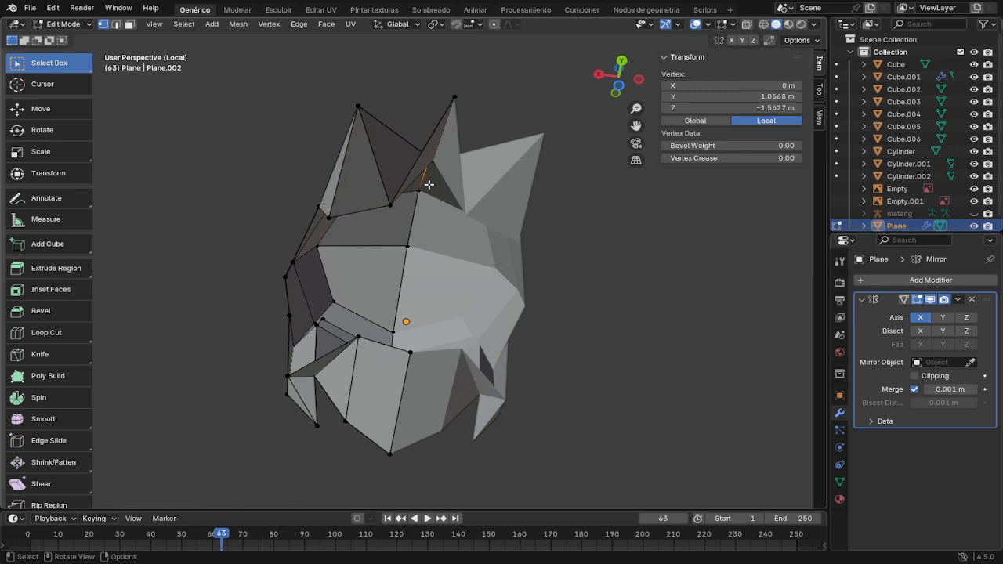
pyautogui.press('2')
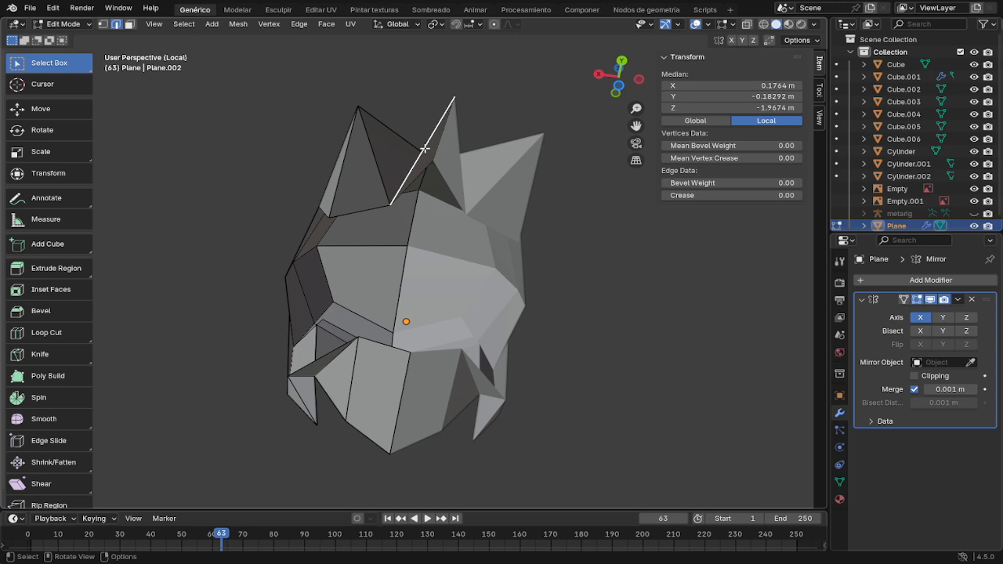
pyautogui.press('e')
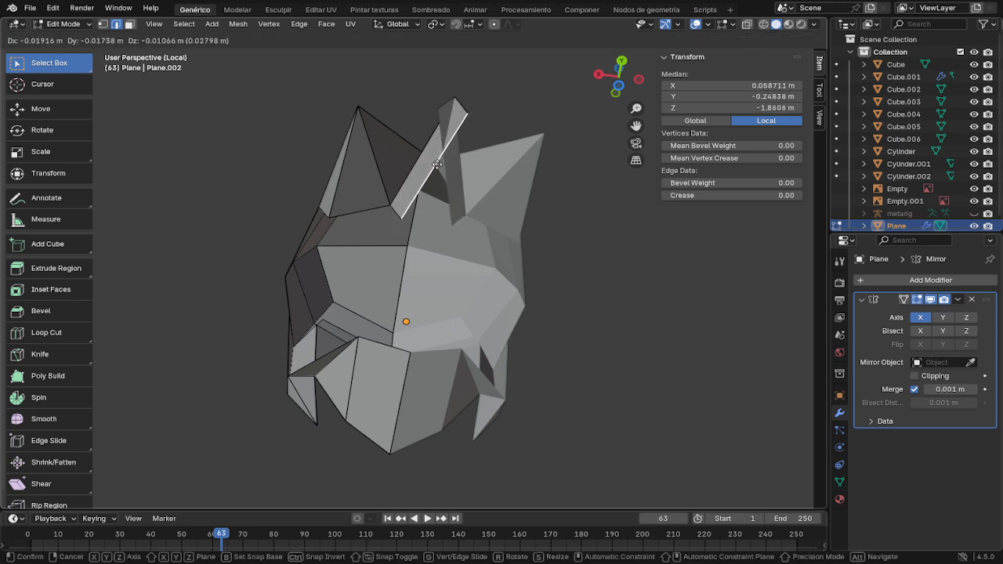
pyautogui.click(437, 164)
# Step: Merge the rear vertex of the extruded edge into the centre lock's tip with At Last
pyautogui.press('Tab')
pyautogui.press('Tab')
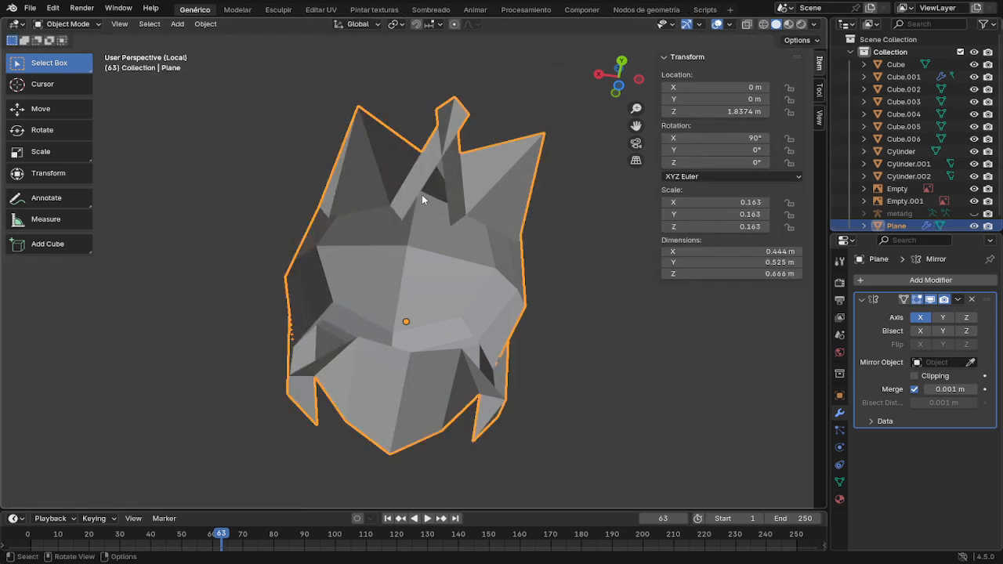
pyautogui.press('1')
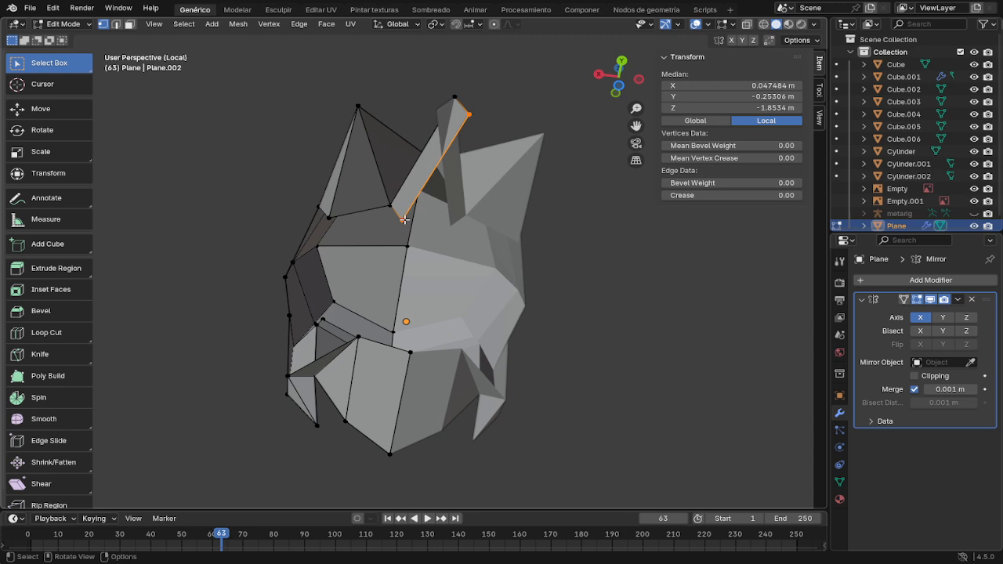
pyautogui.click(467, 115)
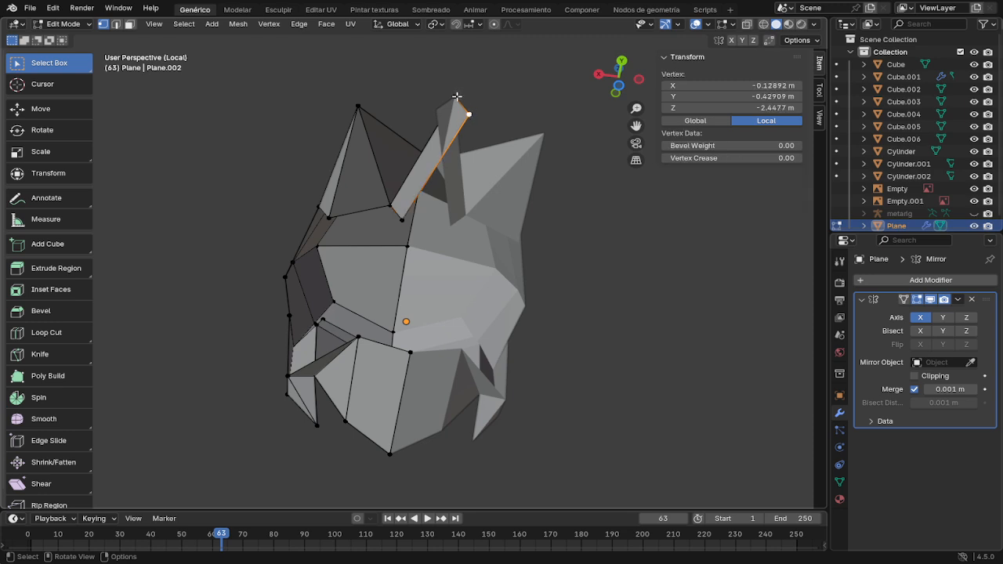
pyautogui.press('shift')
pyautogui.keyDown('shift'); pyautogui.click(457, 97); pyautogui.keyUp('shift')
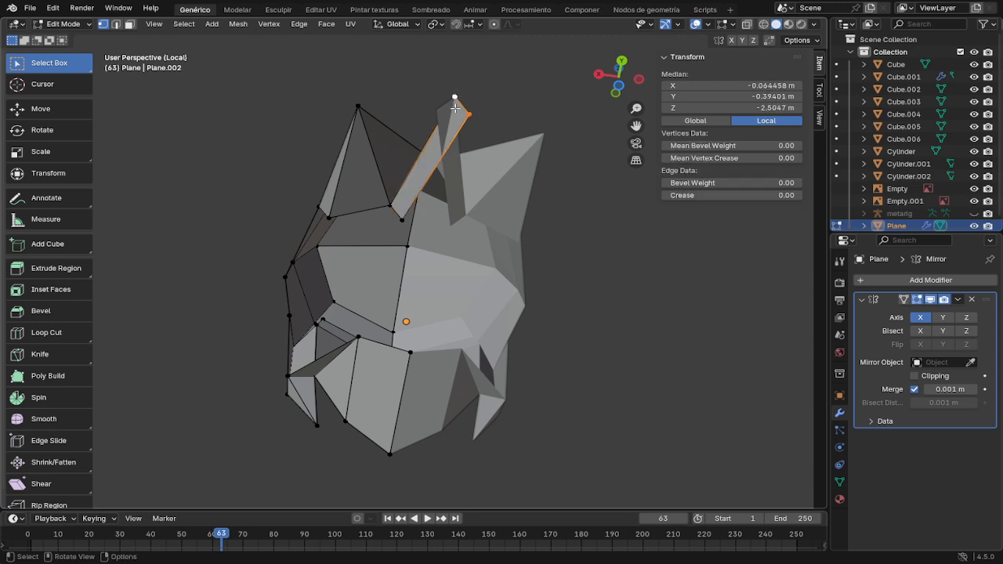
pyautogui.press('m')
pyautogui.click(437, 118)
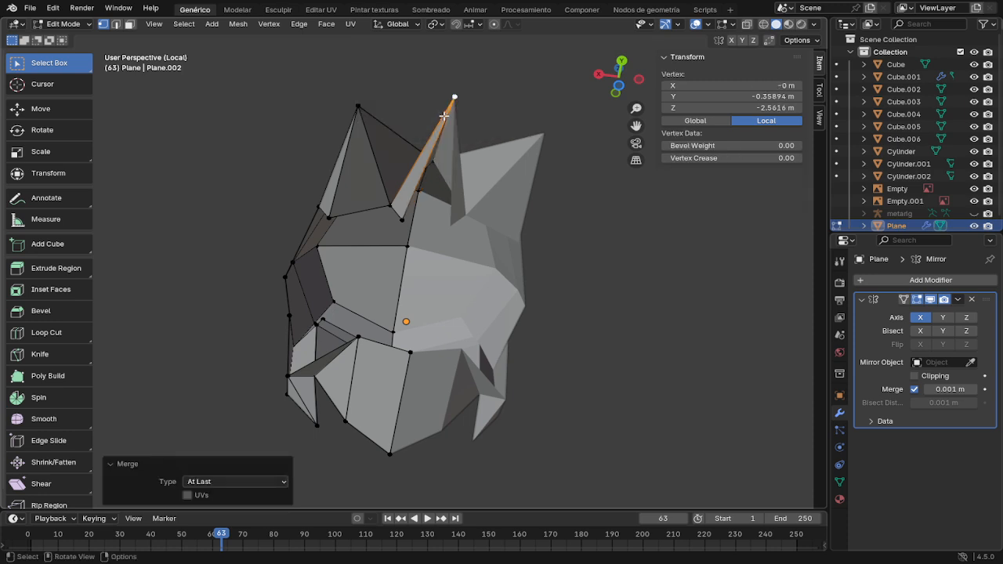
# Step: Set the local X coordinate of the remaining extruded underside vertex to 0 m, placing it on the mirror line
pyautogui.moveTo(447, 178); pyautogui.dragTo(423, 224, button='middle')
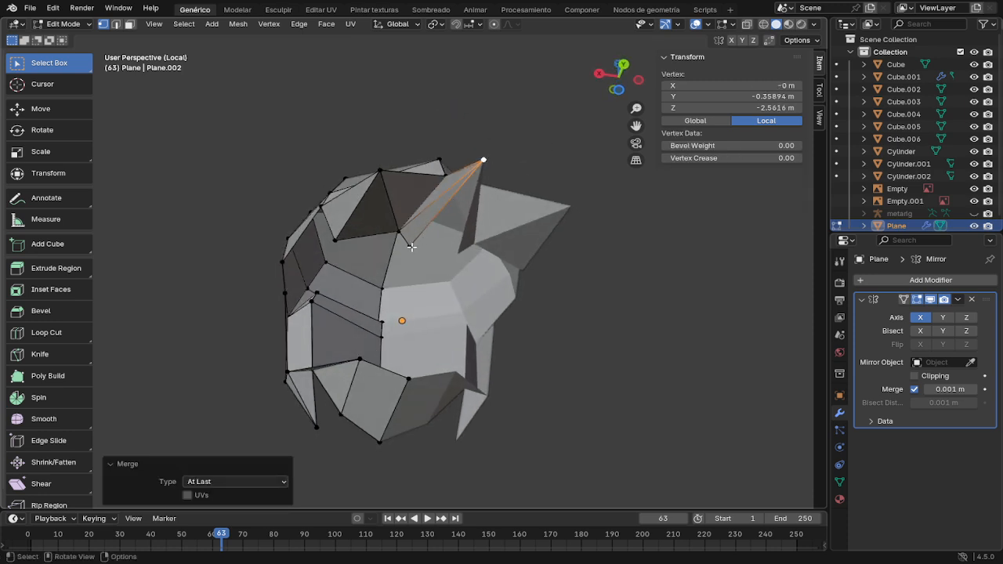
pyautogui.click(411, 246)
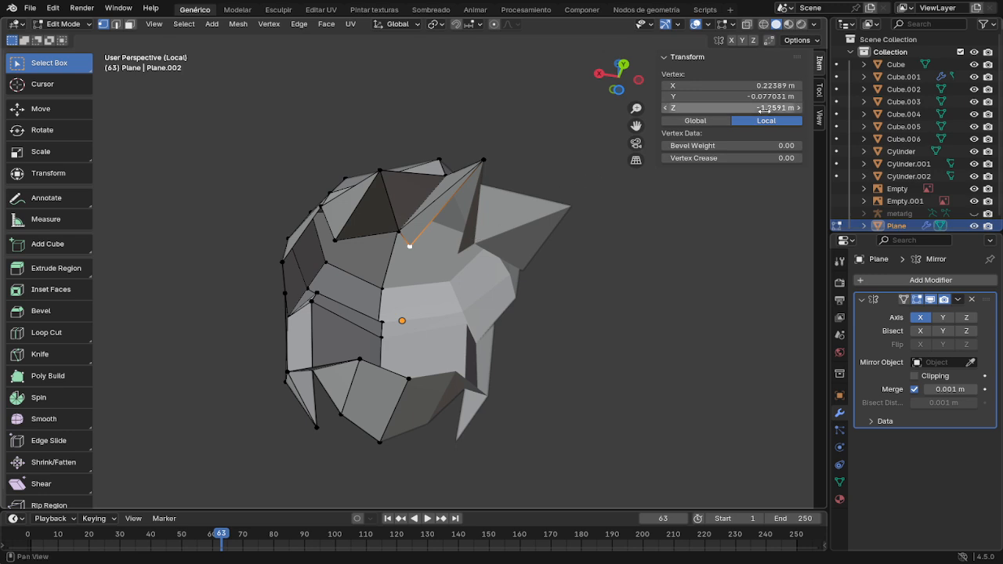
pyautogui.doubleClick(773, 86)
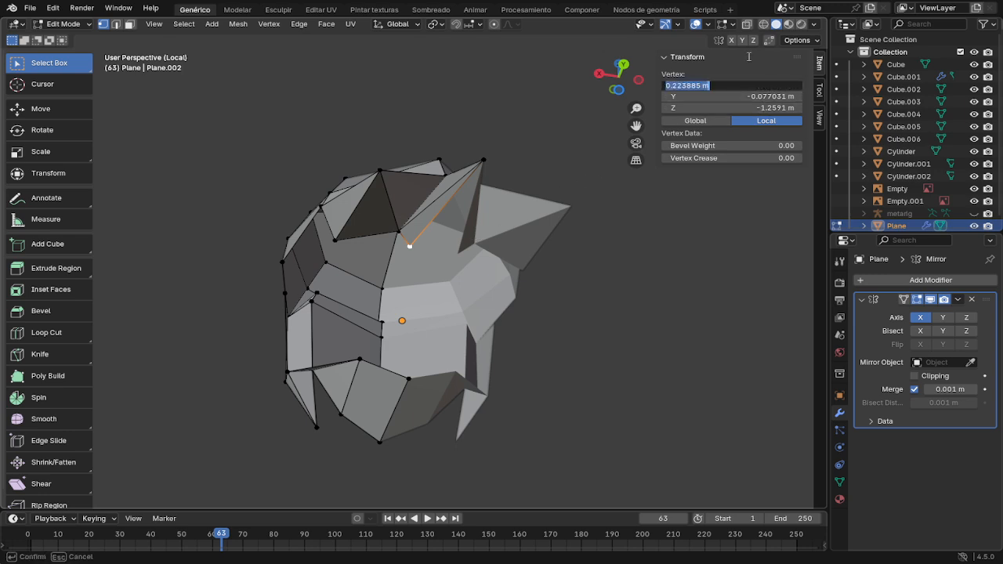
pyautogui.write('0')
pyautogui.press('Return')
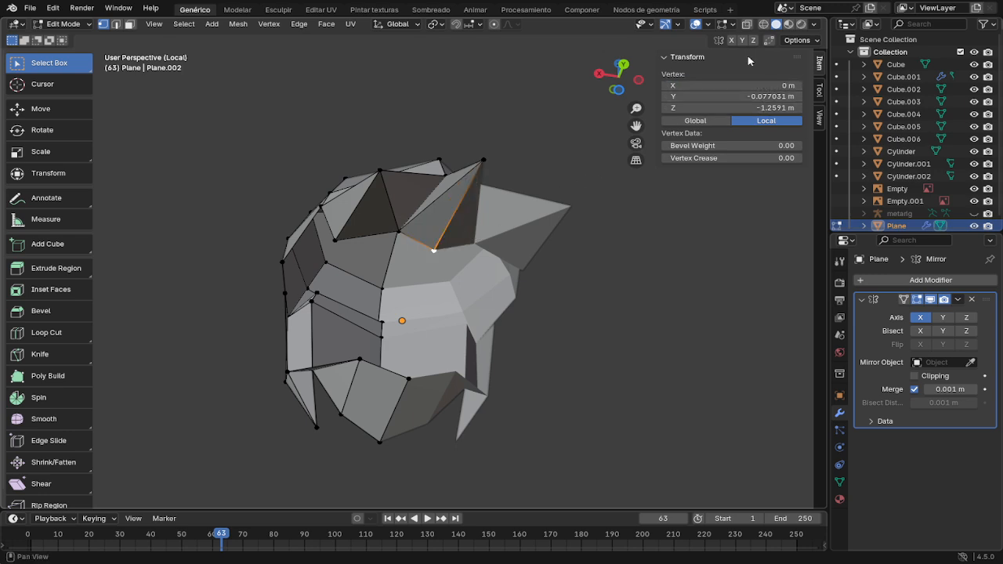
# Step: Try merging the centreline underside vertex into the centre lock's tip with At Last, and undo the merge
pyautogui.keyDown('shift'); pyautogui.click(484, 161); pyautogui.keyUp('shift')
pyautogui.press('m')
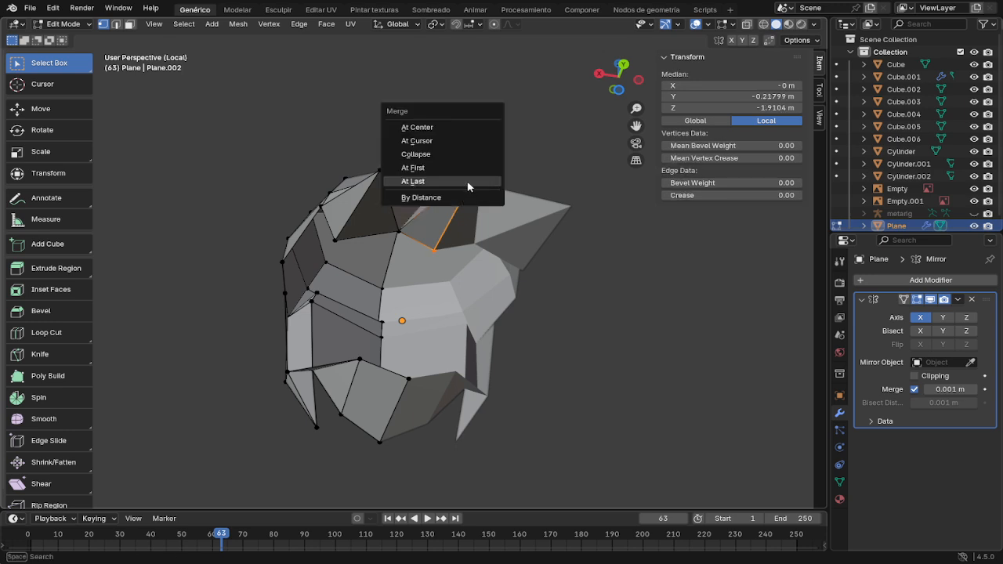
pyautogui.click(467, 183)
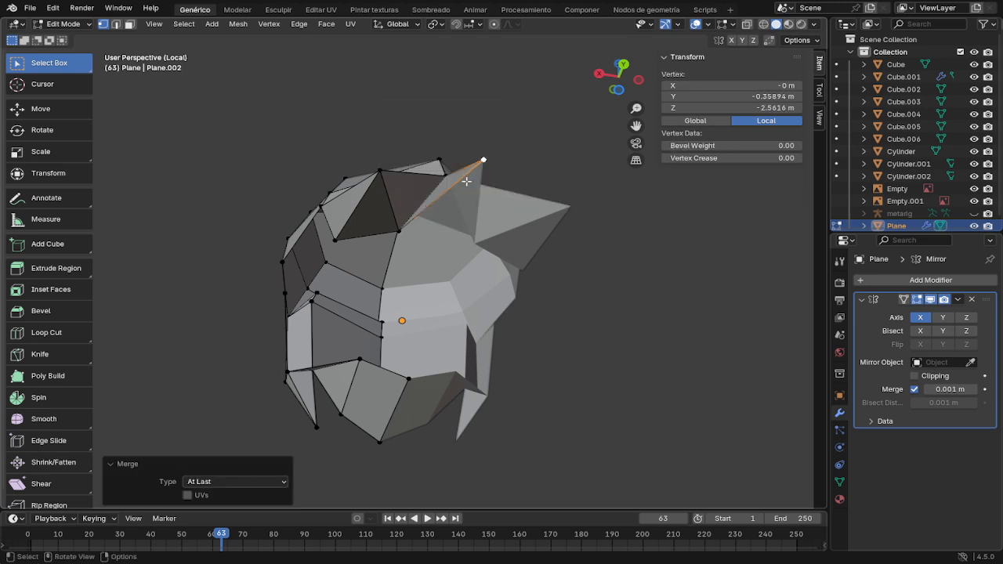
pyautogui.moveTo(439, 241)
pyautogui.mouseDown(button='middle')
pyautogui.moveTo(419, 224)
pyautogui.moveTo(411, 235)
pyautogui.moveTo(444, 282)
pyautogui.moveTo(434, 282)
pyautogui.moveTo(458, 247)
pyautogui.moveTo(448, 226)
pyautogui.mouseUp(button='middle')
pyautogui.keyDown('ctrl'); pyautogui.click(423, 256); pyautogui.keyUp('ctrl')
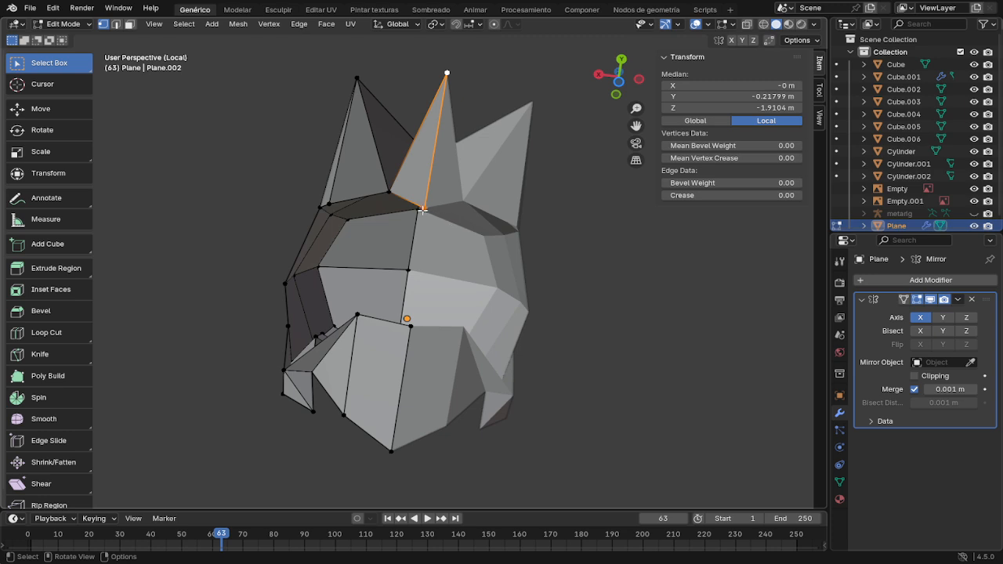
# Step: Move the centre lock's underside vertex on the mirror line about -0.07 m along Y
pyautogui.click(424, 208)
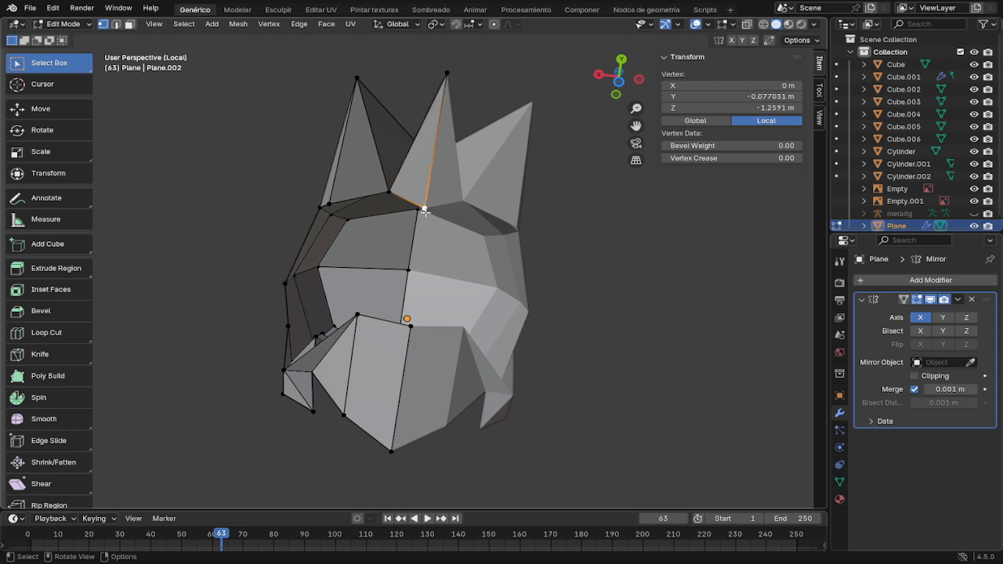
pyautogui.press('g')
pyautogui.press('y')
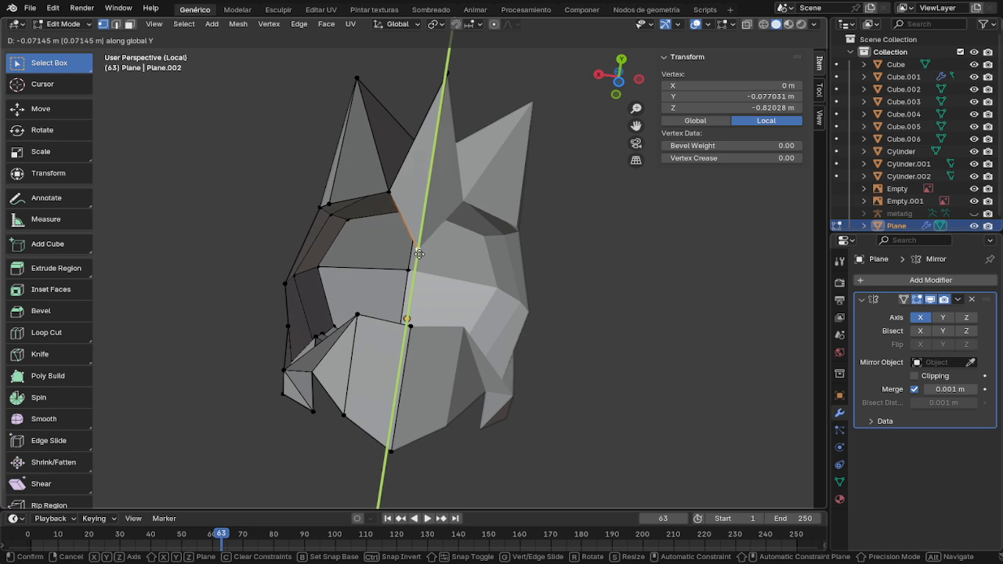
pyautogui.click(422, 235)
# Step: Move the side lock's outer underside vertex about -0.096 m along Y, and shift it about -0.032 m in X towards the centre
pyautogui.click(330, 203)
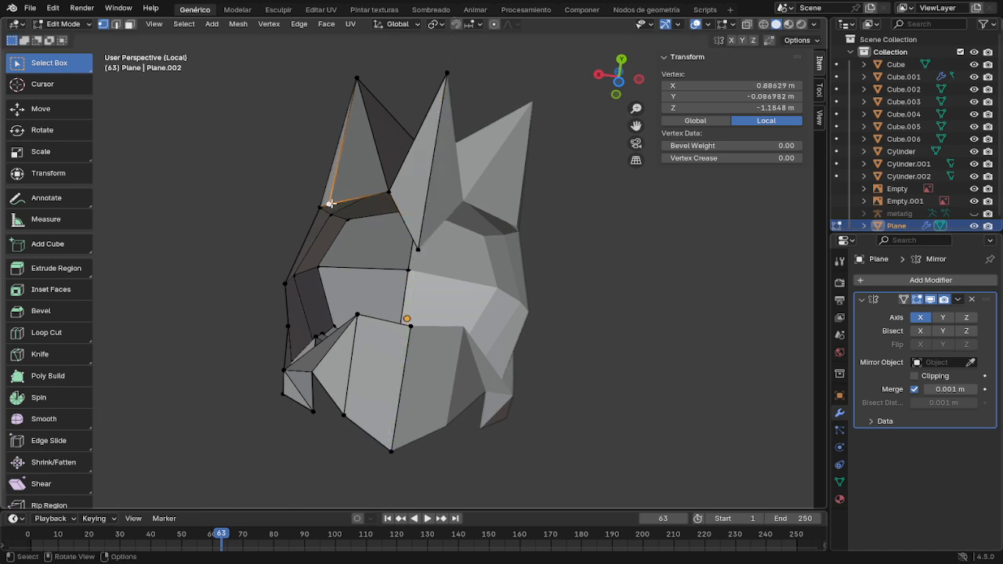
pyautogui.press('g')
pyautogui.press('y')
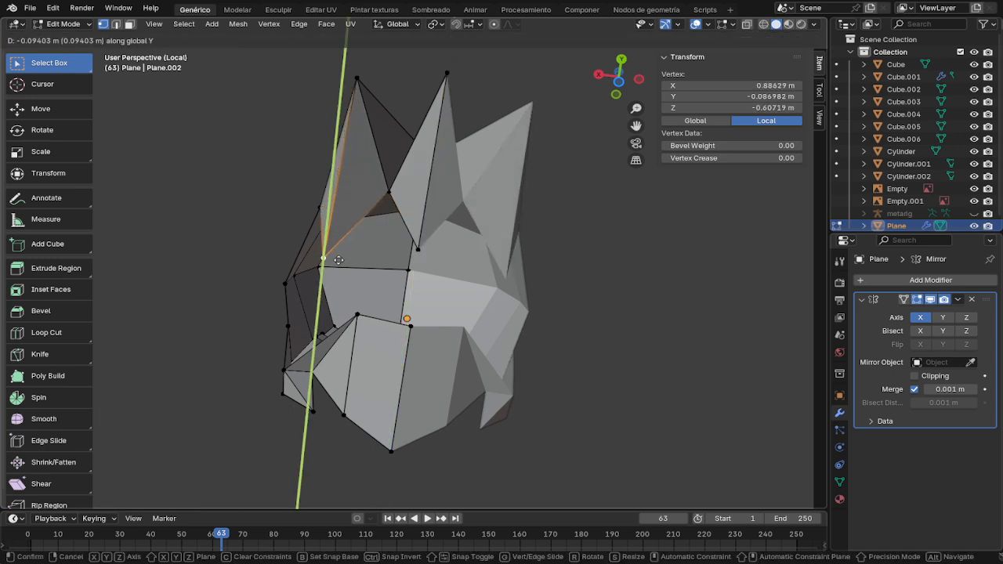
pyautogui.click(341, 261)
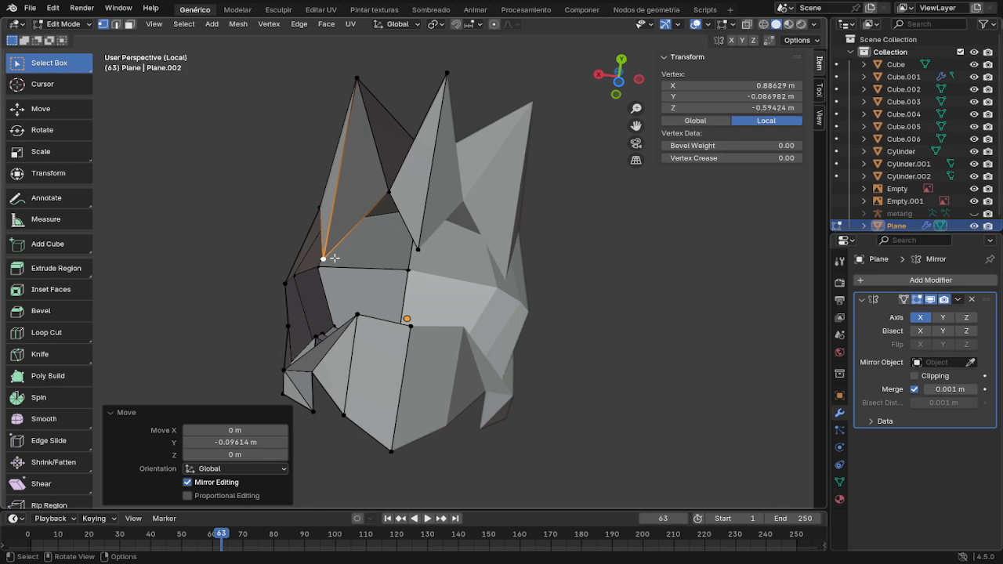
pyautogui.press('g')
pyautogui.click(349, 259)
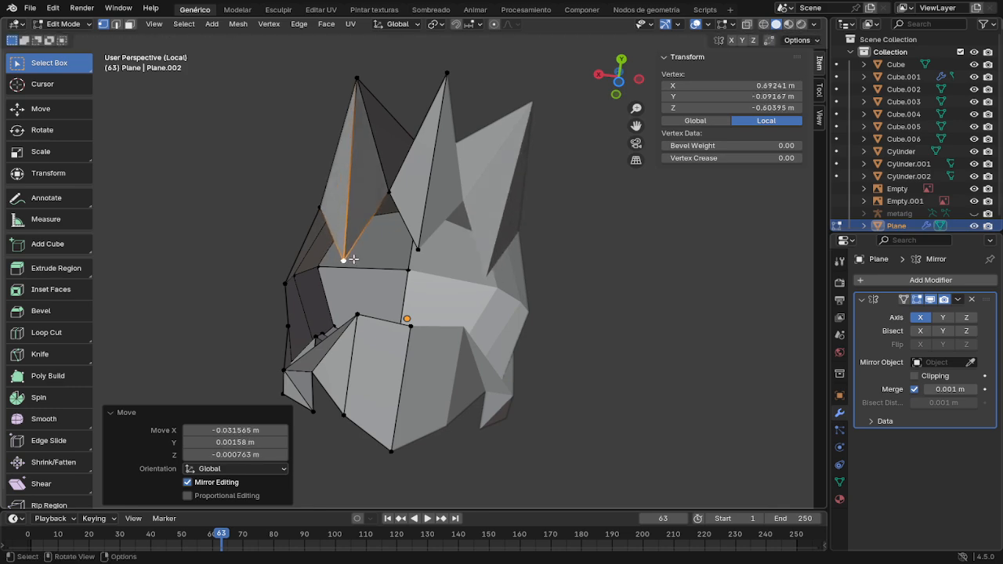
# Step: Lower the centre lock's underside vertex on the mirror line about 0.135 m along Z
pyautogui.moveTo(357, 260); pyautogui.dragTo(513, 360, button='middle')
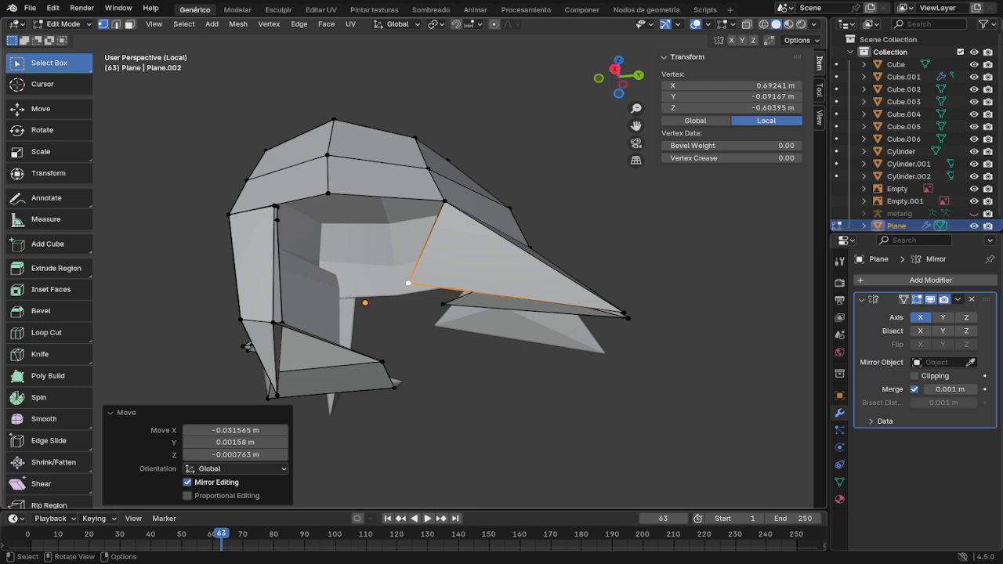
pyautogui.moveTo(464, 326)
pyautogui.mouseDown(button='middle')
pyautogui.moveTo(479, 348)
pyautogui.moveTo(466, 314)
pyautogui.mouseUp(button='middle')
pyautogui.click(444, 308)
pyautogui.press('g')
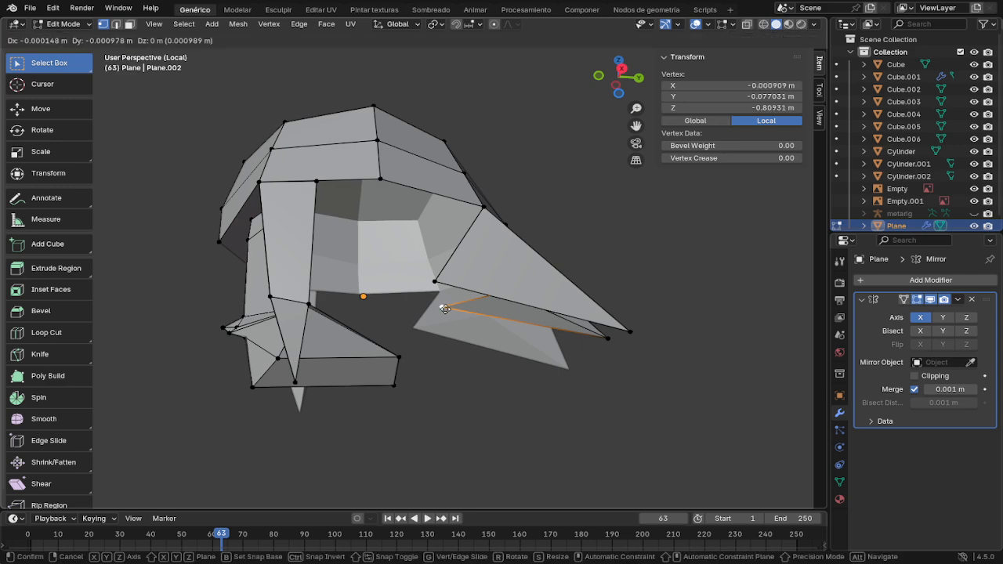
pyautogui.press('z')
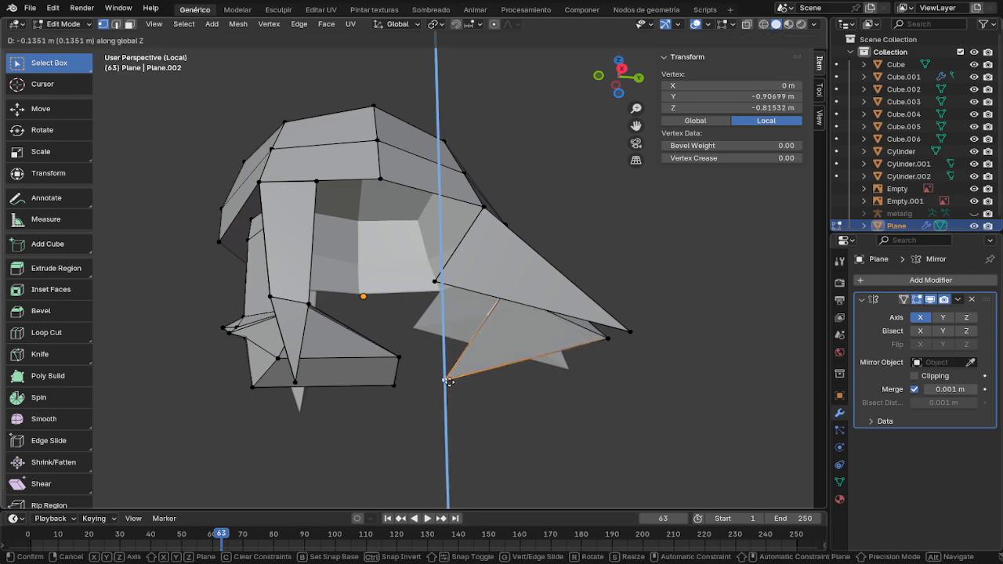
pyautogui.click(451, 379)
# Step: Lower the tip vertex of the rear centre lock about 0.045 m along Z
pyautogui.moveTo(451, 379); pyautogui.dragTo(340, 358, button='middle')
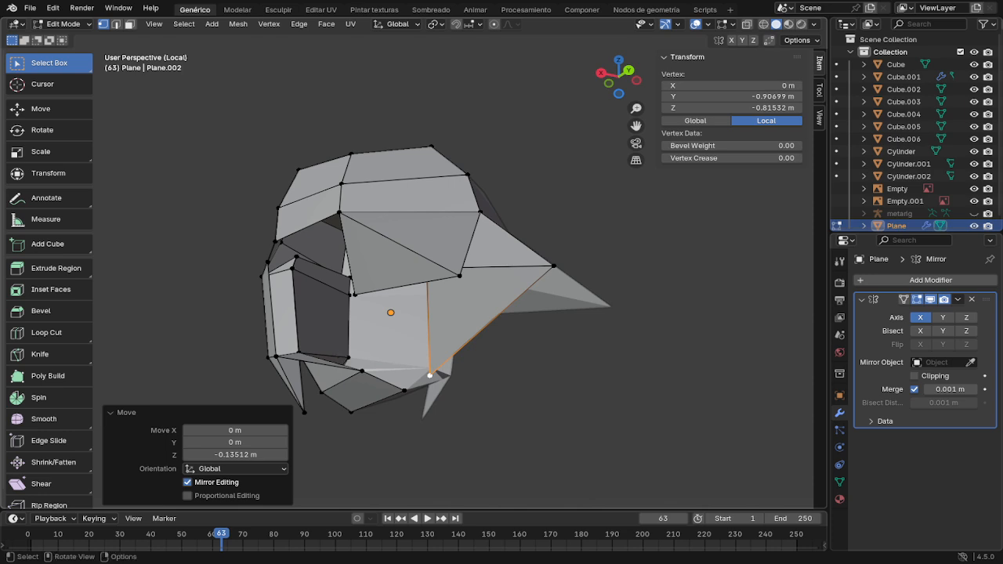
pyautogui.moveTo(370, 350); pyautogui.dragTo(474, 335, button='middle')
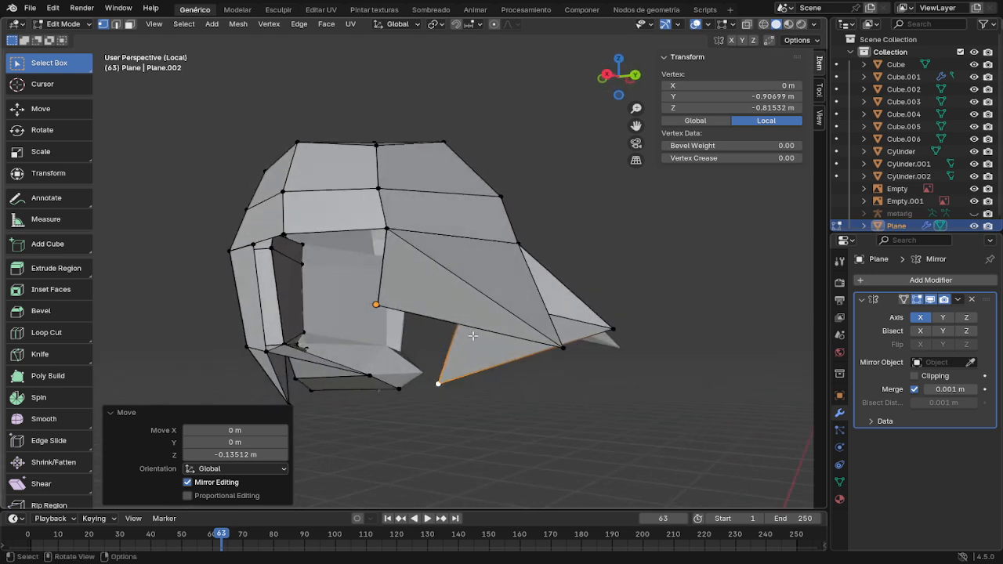
pyautogui.click(614, 330)
pyautogui.press('g')
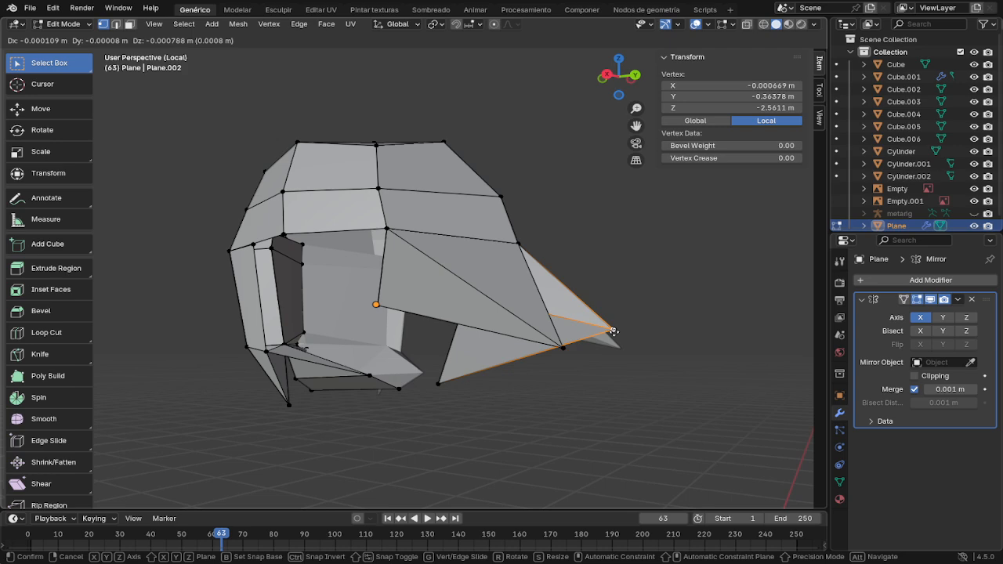
pyautogui.press('z')
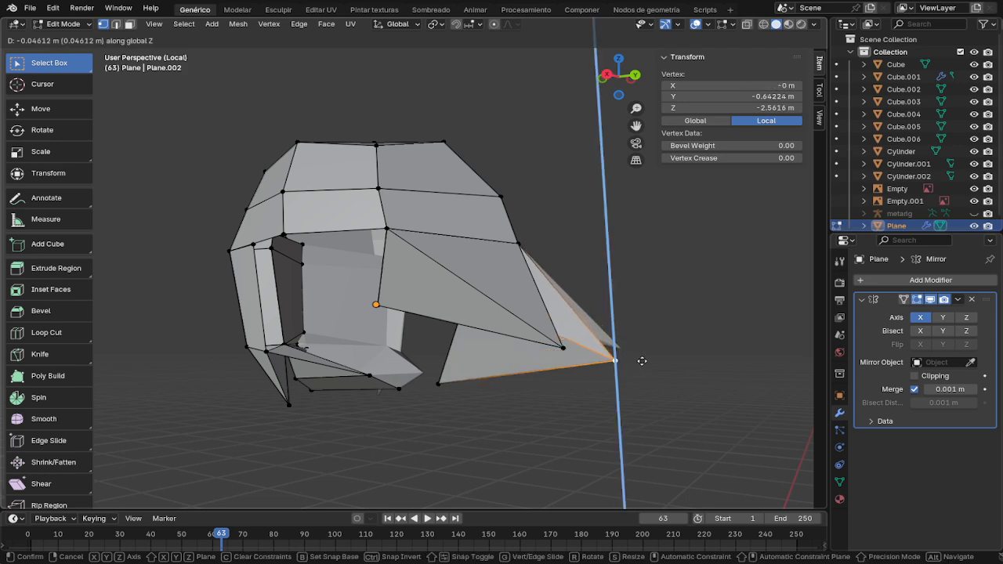
pyautogui.click(655, 362)
pyautogui.moveTo(655, 360); pyautogui.dragTo(658, 338, button='middle')
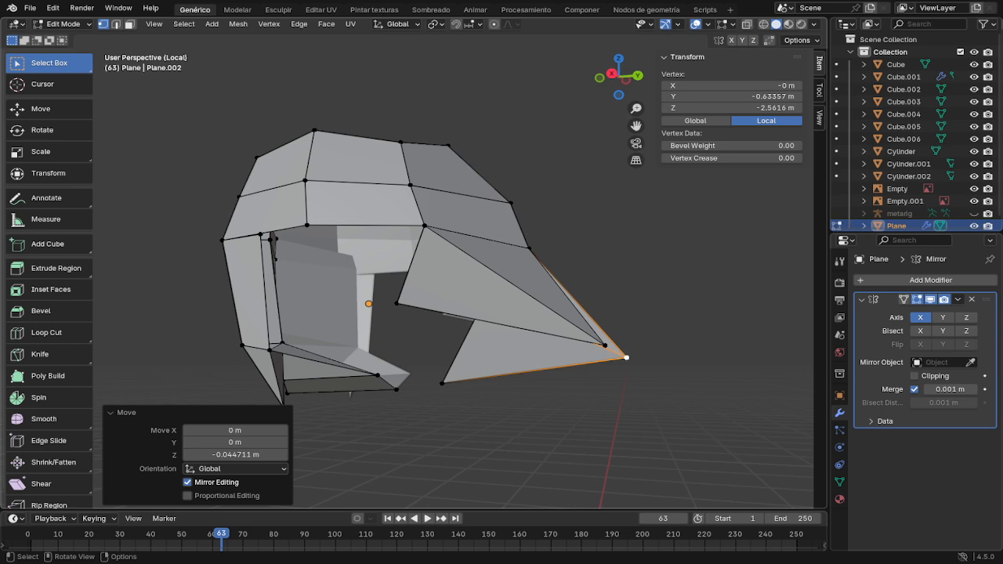
# Step: Raise the tip vertex of the rear centre lock about 0.025 m along Z
pyautogui.moveTo(635, 338); pyautogui.dragTo(497, 323, button='middle')
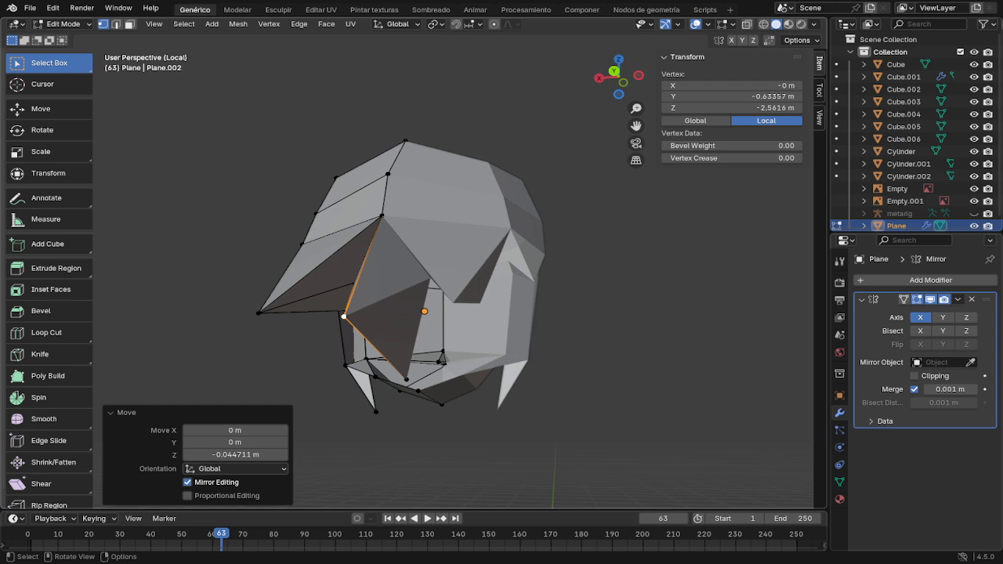
pyautogui.moveTo(500, 310); pyautogui.dragTo(271, 296, button='middle')
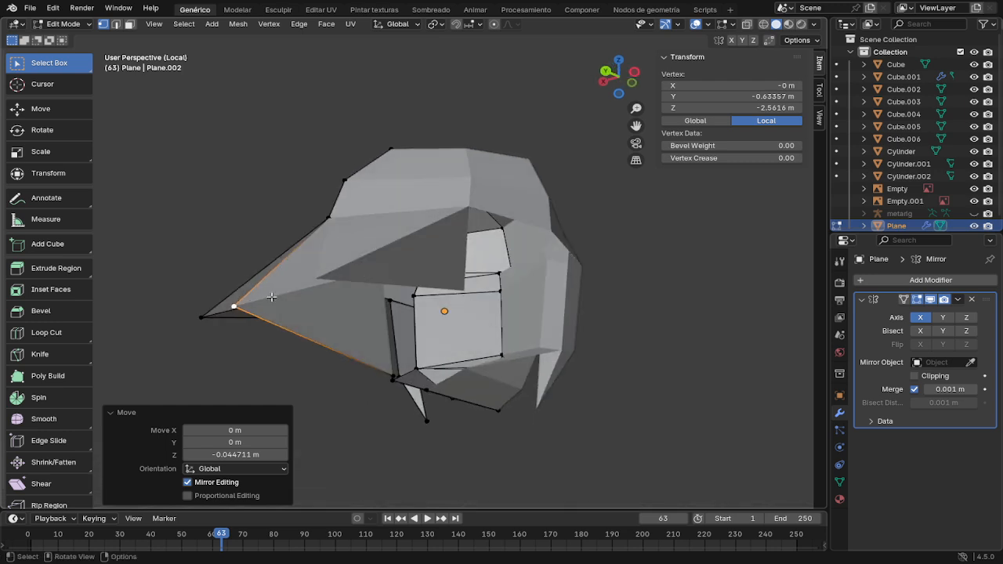
pyautogui.click(235, 305)
pyautogui.press('g')
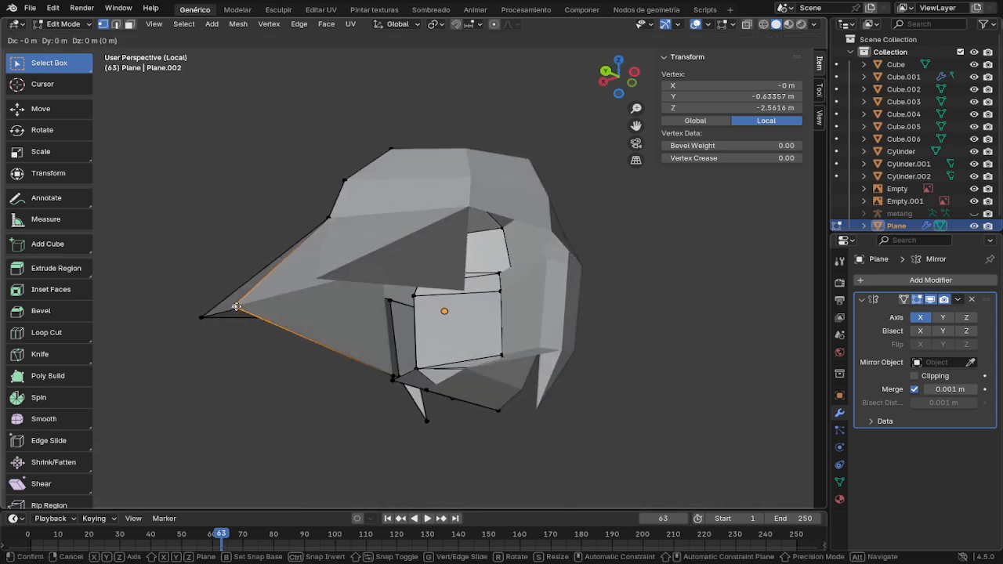
pyautogui.press('z')
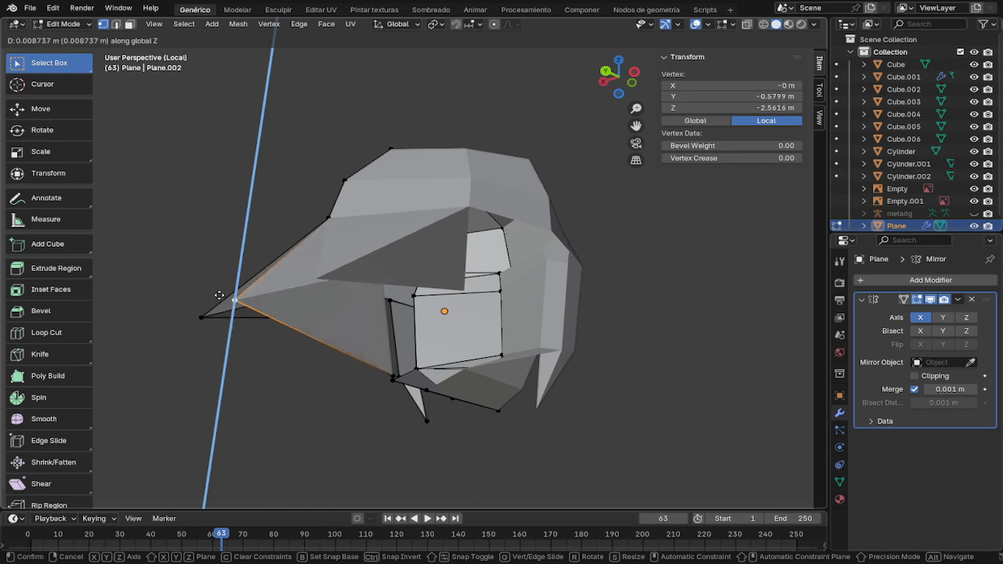
pyautogui.click(192, 286)
# Step: Move the rear centre lock's tip vertex outward about 0.046 m along Y
pyautogui.moveTo(252, 306); pyautogui.dragTo(221, 331, button='middle')
pyautogui.press('g')
pyautogui.press('y')
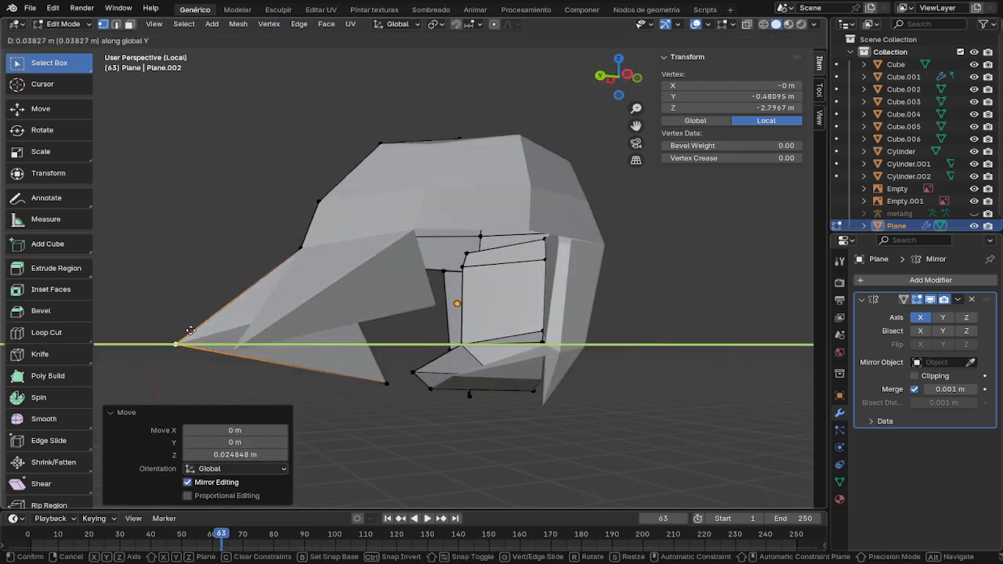
pyautogui.click(183, 333)
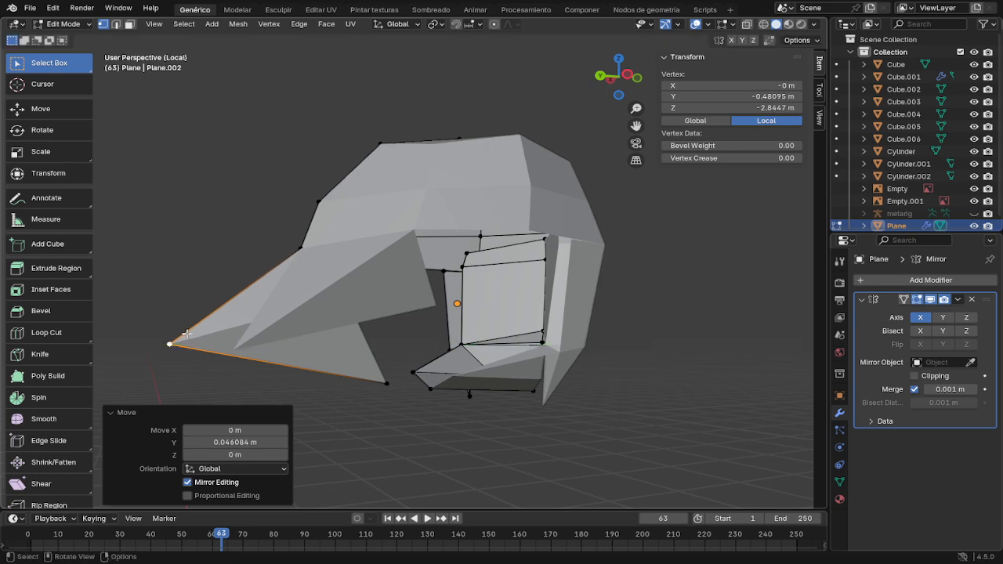
# Step: Merge the rear lower vertex of the front hair piece into the rear centre lock's underside vertex on the mirror line, using At Last
pyautogui.moveTo(214, 337); pyautogui.dragTo(456, 341, button='middle')
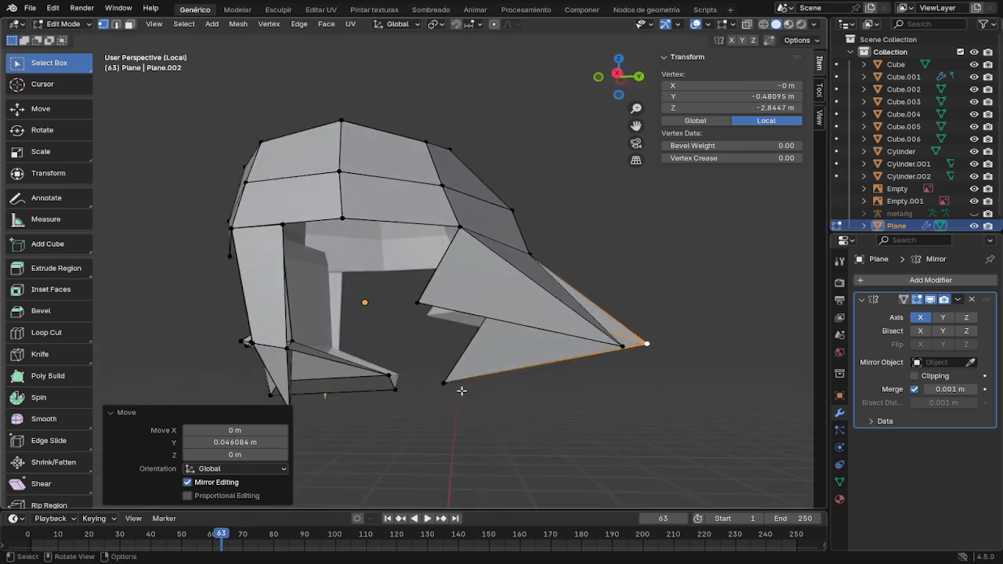
pyautogui.moveTo(513, 352); pyautogui.dragTo(496, 376, button='middle')
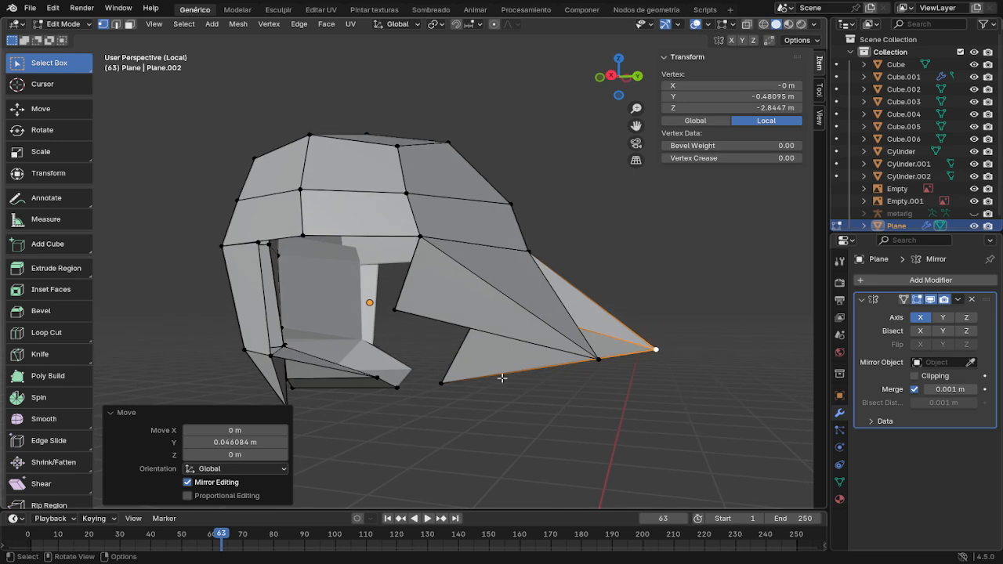
pyautogui.press('KP_3')
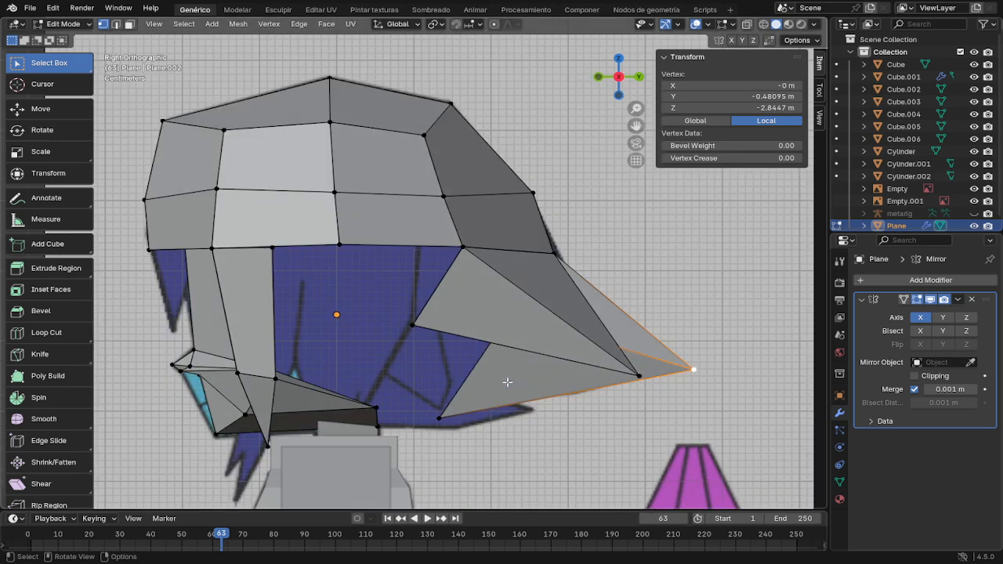
pyautogui.press('KP_Divide')
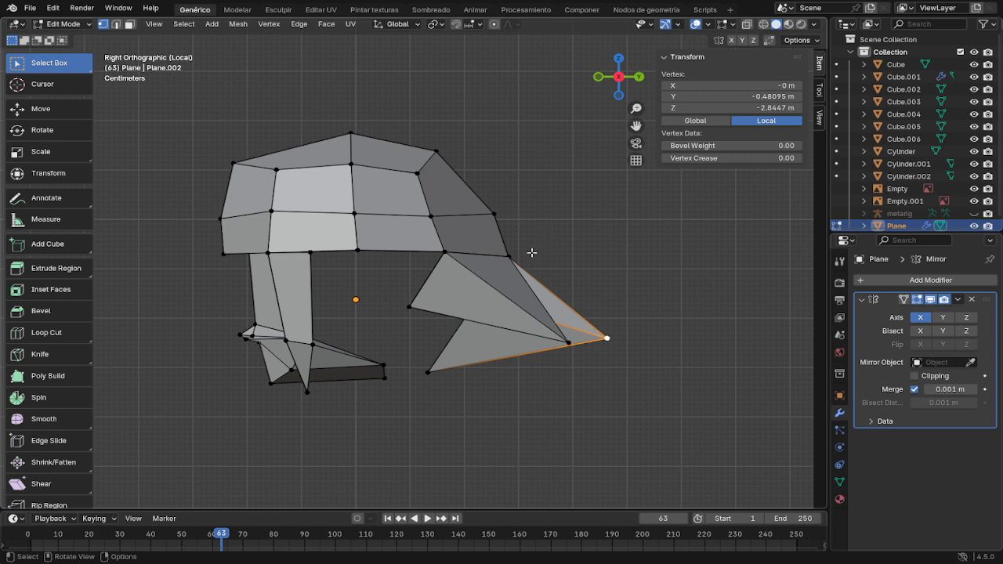
pyautogui.click(384, 380)
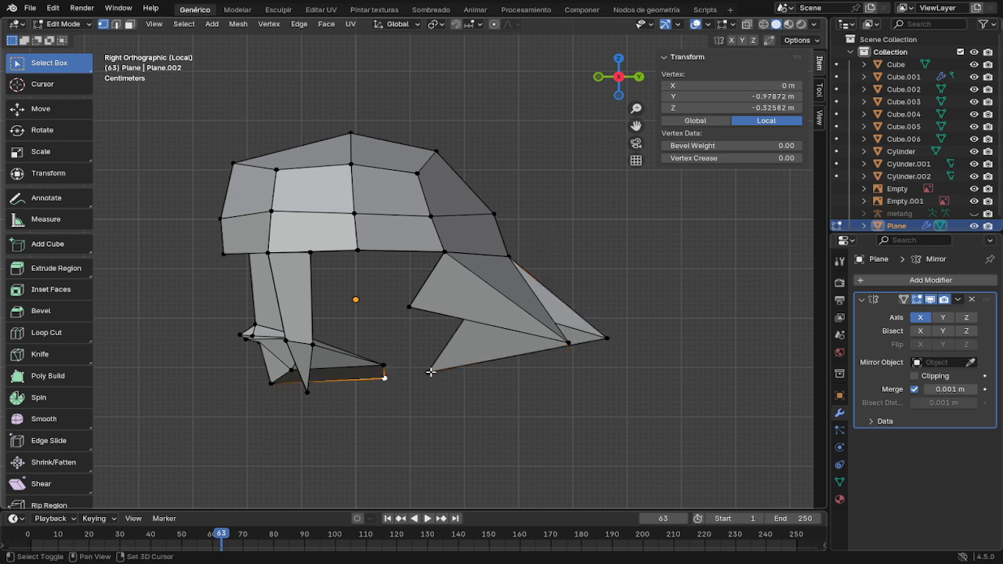
pyautogui.keyDown('shift'); pyautogui.click(430, 373); pyautogui.keyUp('shift')
pyautogui.press('m')
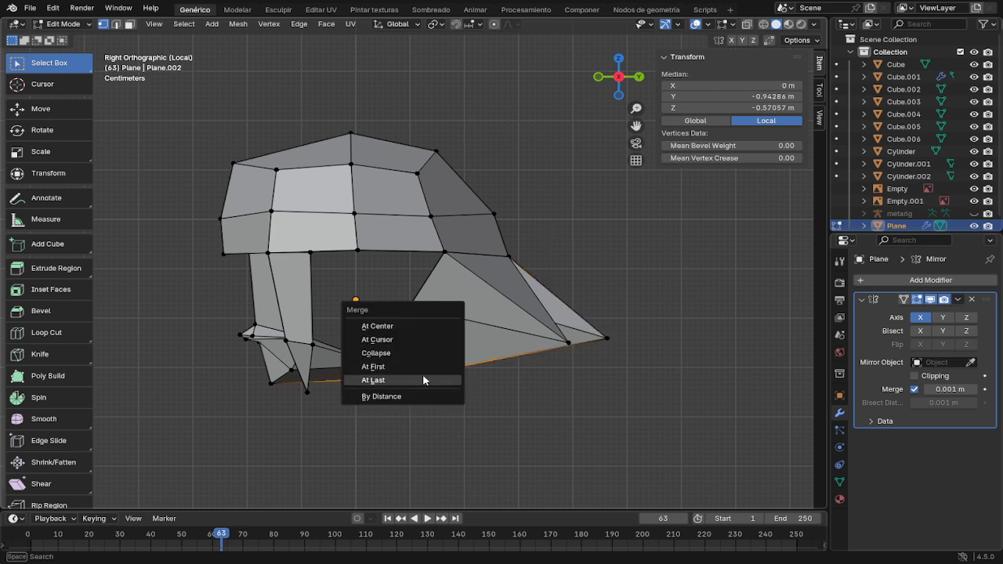
pyautogui.click(420, 379)
# Step: Raise the merged underside vertex on the mirror line about 0.015 m along Z
pyautogui.moveTo(442, 383); pyautogui.dragTo(195, 381, button='middle')
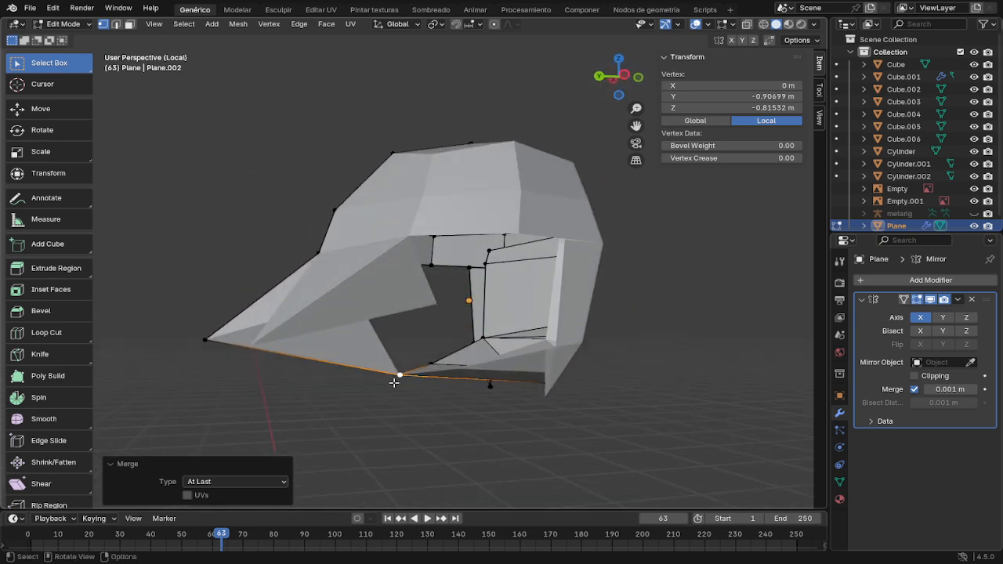
pyautogui.press('g')
pyautogui.press('z')
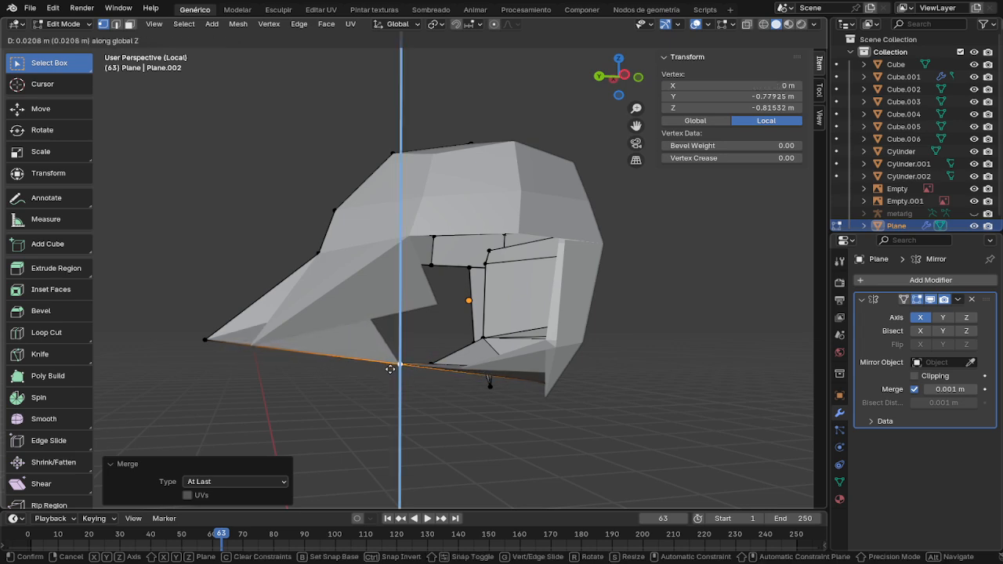
pyautogui.click(391, 368)
# Step: Extrude an edge from the merged mirror-line vertex towards the side lock and merge its end into the side lock's underside vertex At Last
pyautogui.moveTo(392, 366); pyautogui.dragTo(522, 364, button='middle')
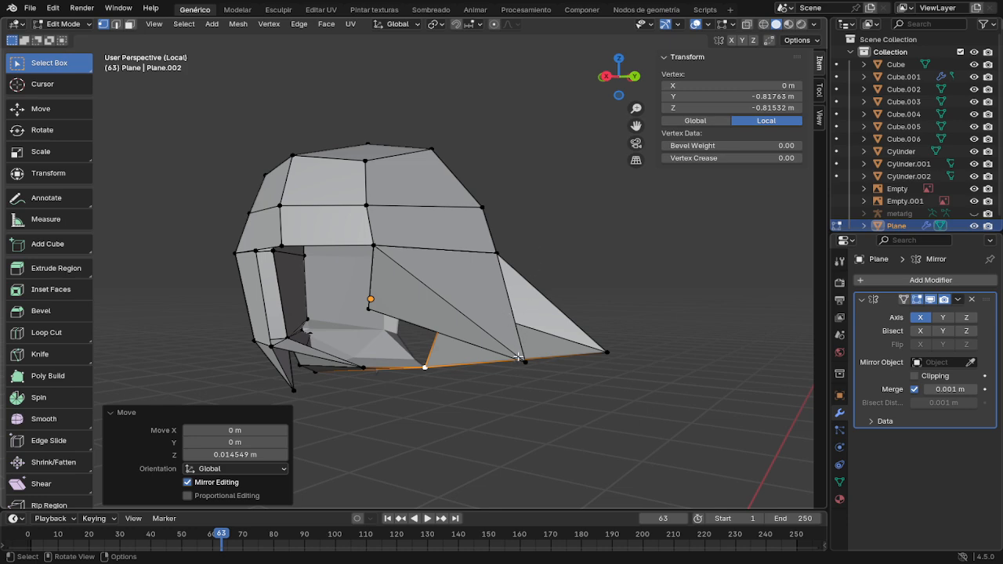
pyautogui.moveTo(519, 358); pyautogui.dragTo(460, 293, button='middle')
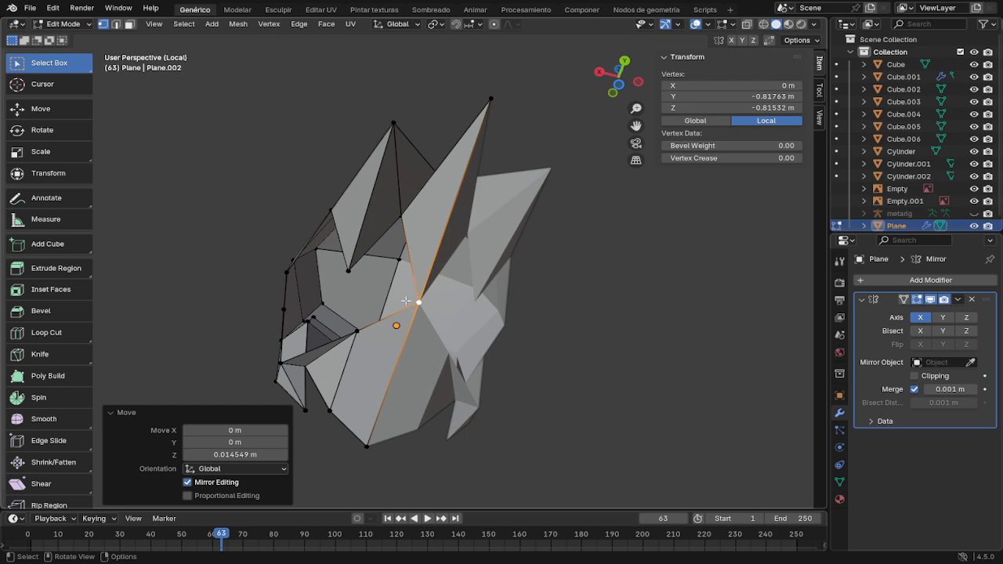
pyautogui.click(422, 304)
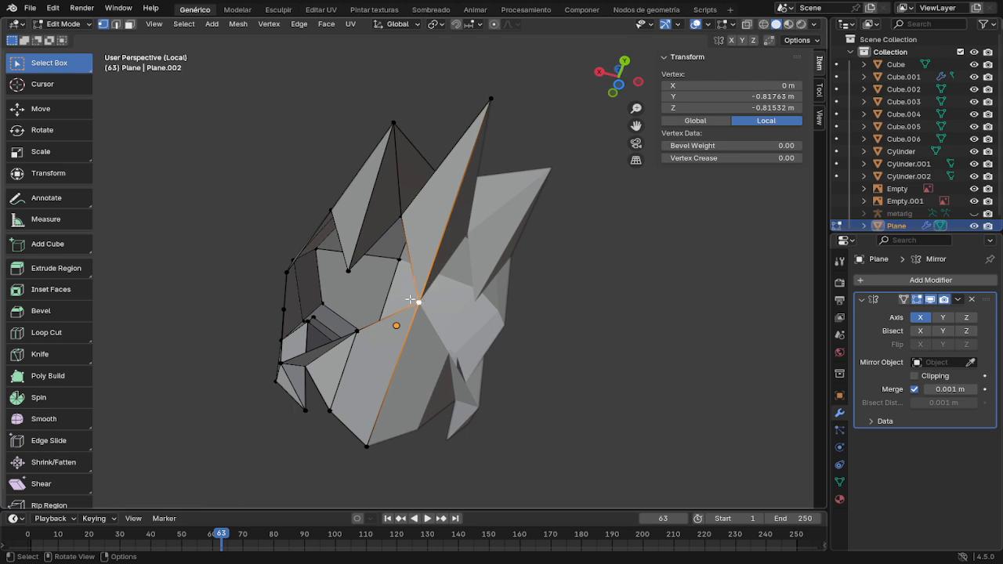
pyautogui.hotkey('alt', 'a')
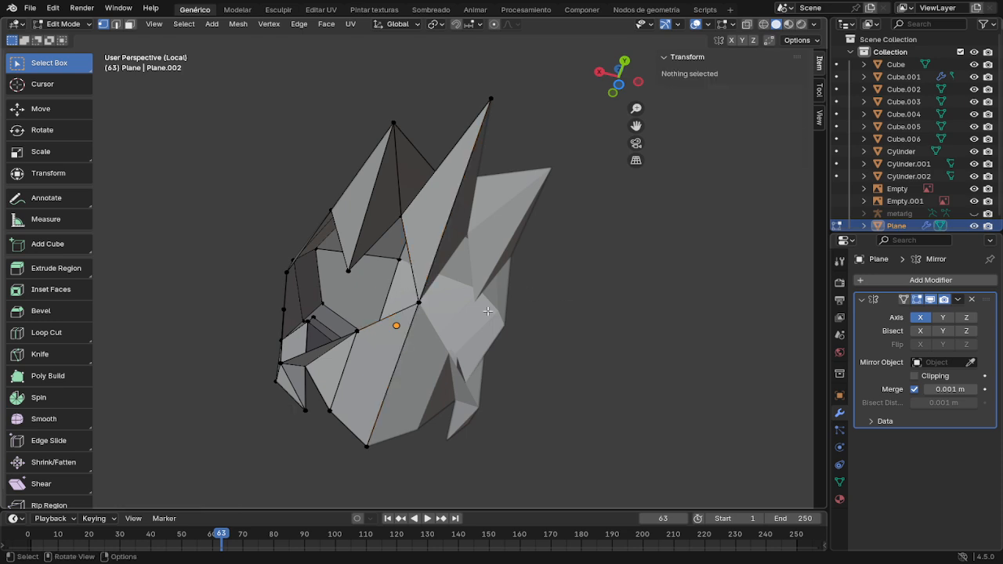
pyautogui.click(420, 303)
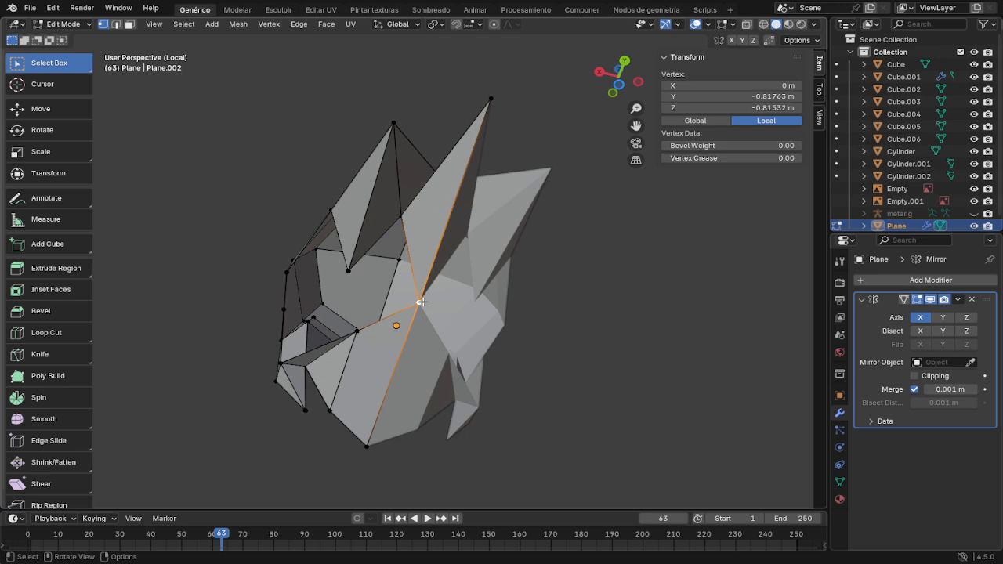
pyautogui.press('g')
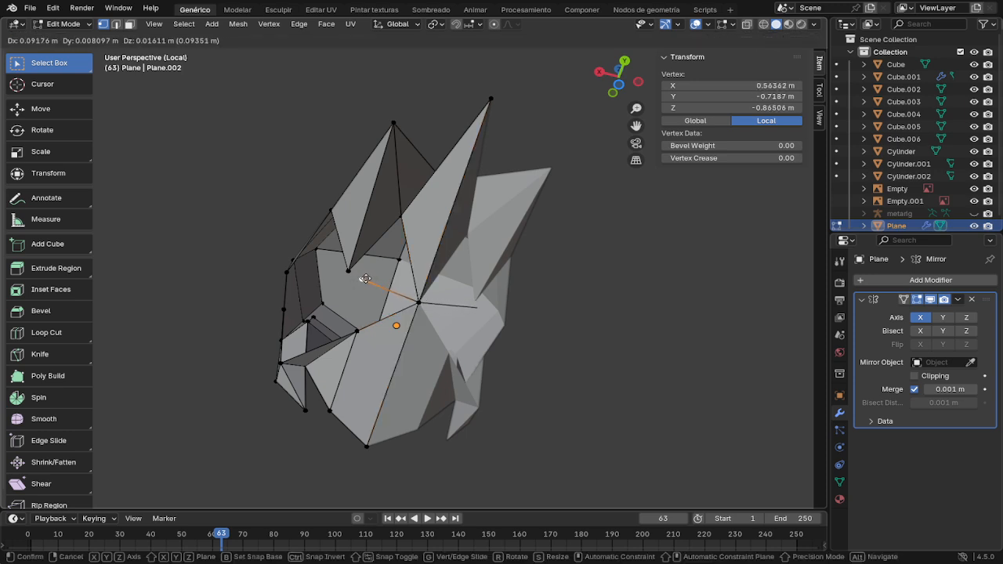
pyautogui.click(360, 277)
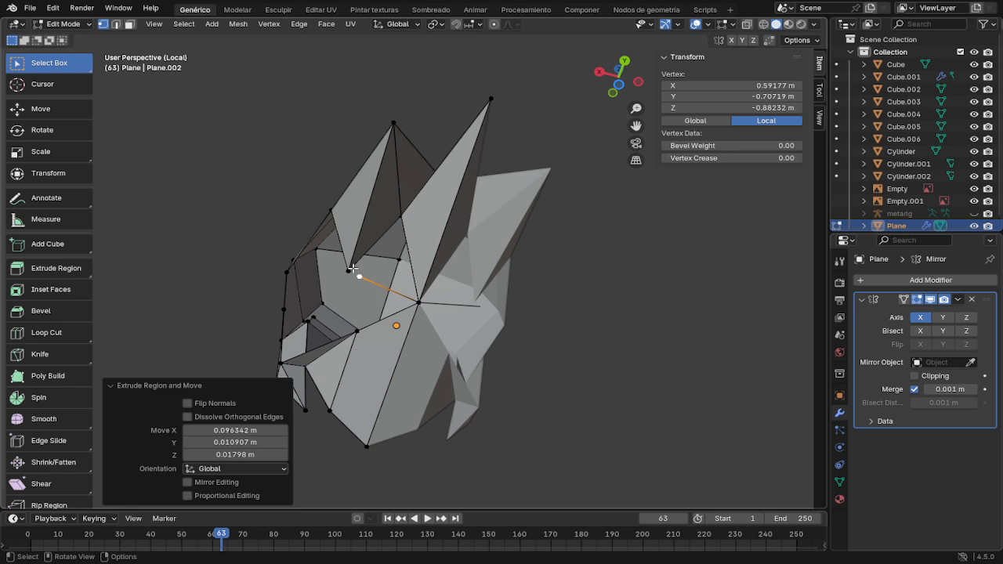
pyautogui.keyDown('shift'); pyautogui.click(350, 270); pyautogui.keyUp('shift')
pyautogui.press('m')
pyautogui.click(351, 277)
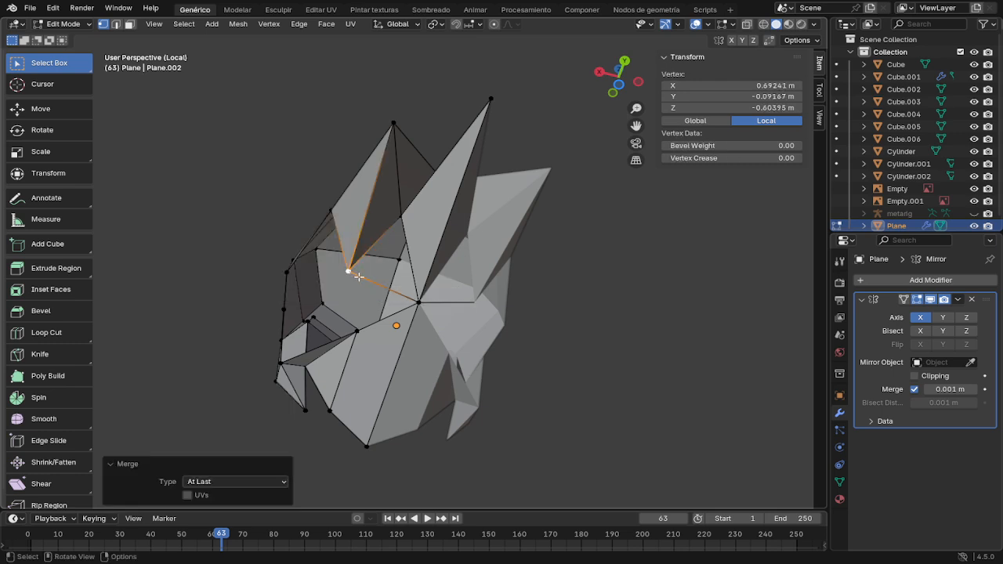
# Step: Fill the triangular gap between the side and centre locks' underside edges and the new connecting edge with a face
pyautogui.click(367, 248)
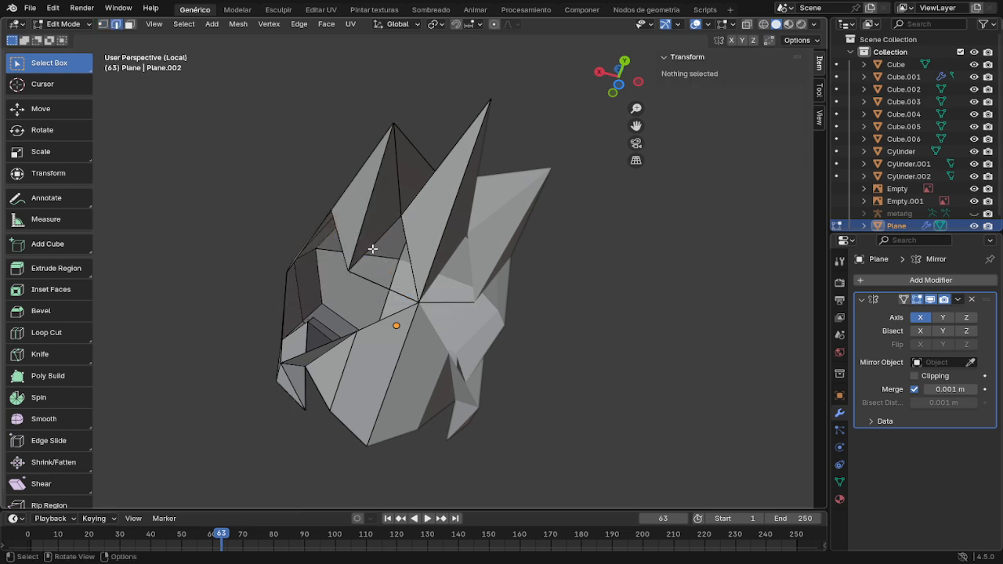
pyautogui.click(373, 247)
pyautogui.keyDown('shift'); pyautogui.click(408, 251); pyautogui.keyUp('shift')
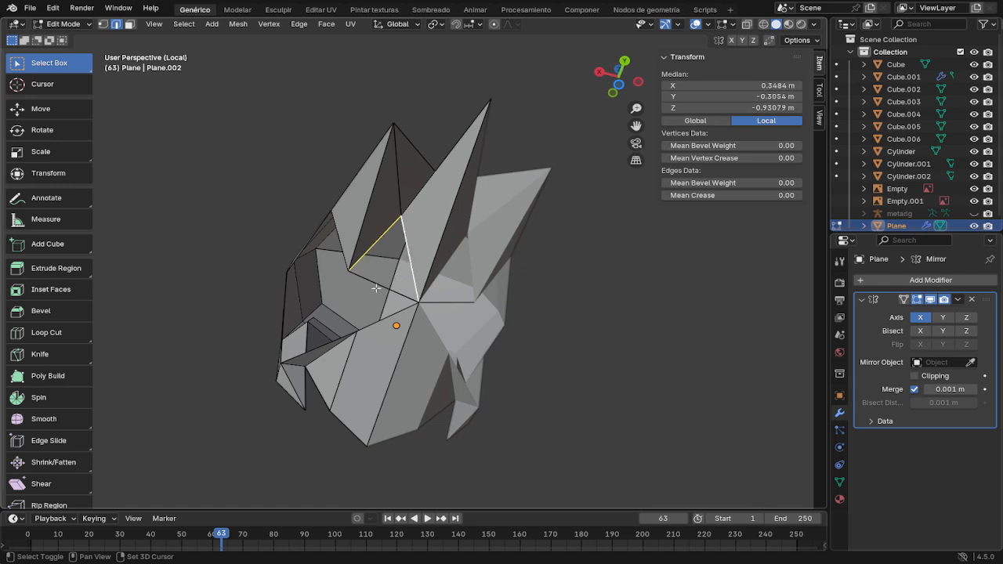
pyautogui.keyDown('shift'); pyautogui.click(377, 283); pyautogui.keyUp('shift')
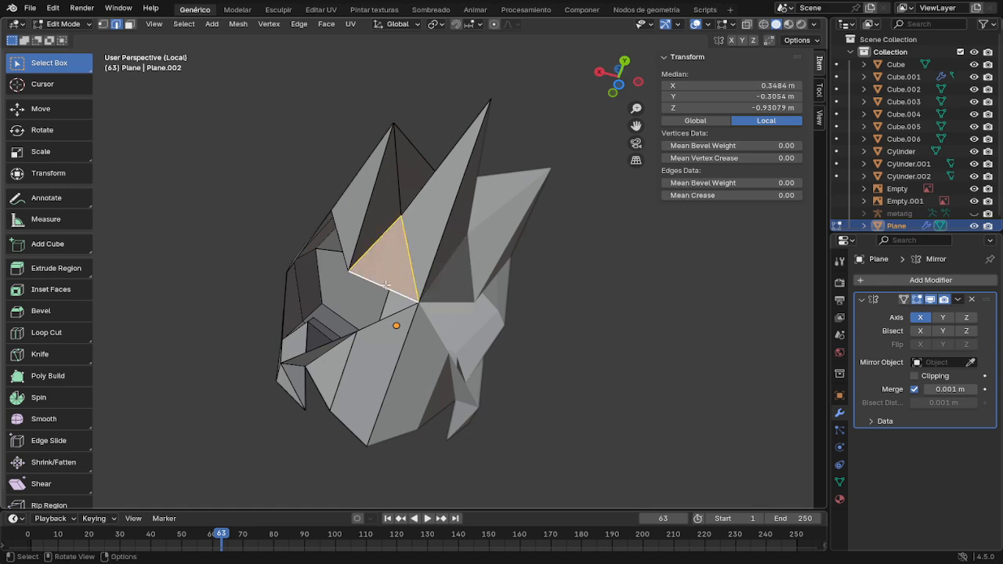
# Step: Move the vertex where the side and centre locks meet about -0.037 m along Y, towards the front
pyautogui.moveTo(383, 284)
pyautogui.mouseDown(button='middle')
pyautogui.moveTo(467, 381)
pyautogui.moveTo(569, 356)
pyautogui.moveTo(486, 337)
pyautogui.moveTo(396, 292)
pyautogui.mouseUp(button='middle')
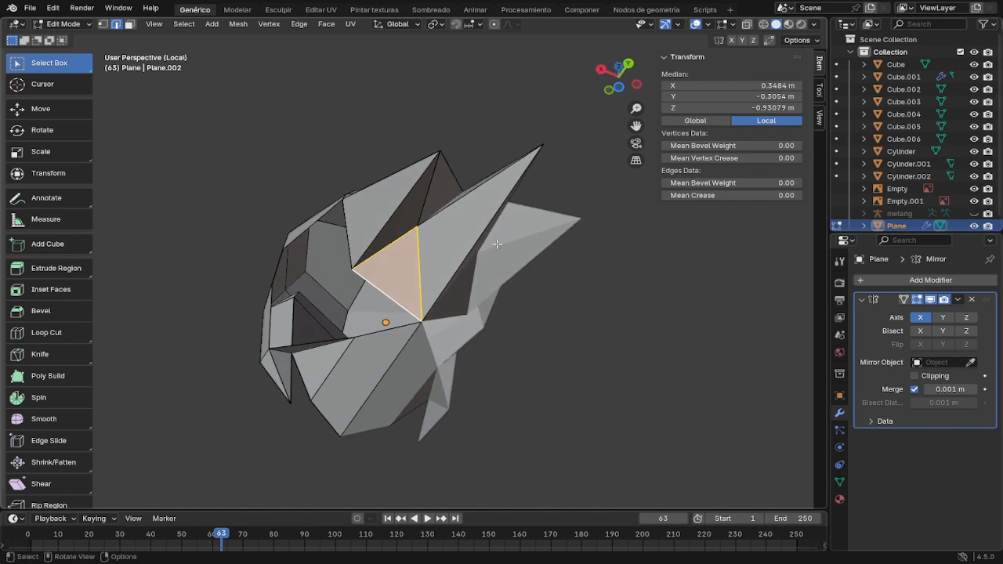
pyautogui.moveTo(493, 297); pyautogui.dragTo(408, 249, button='middle')
pyautogui.press('1')
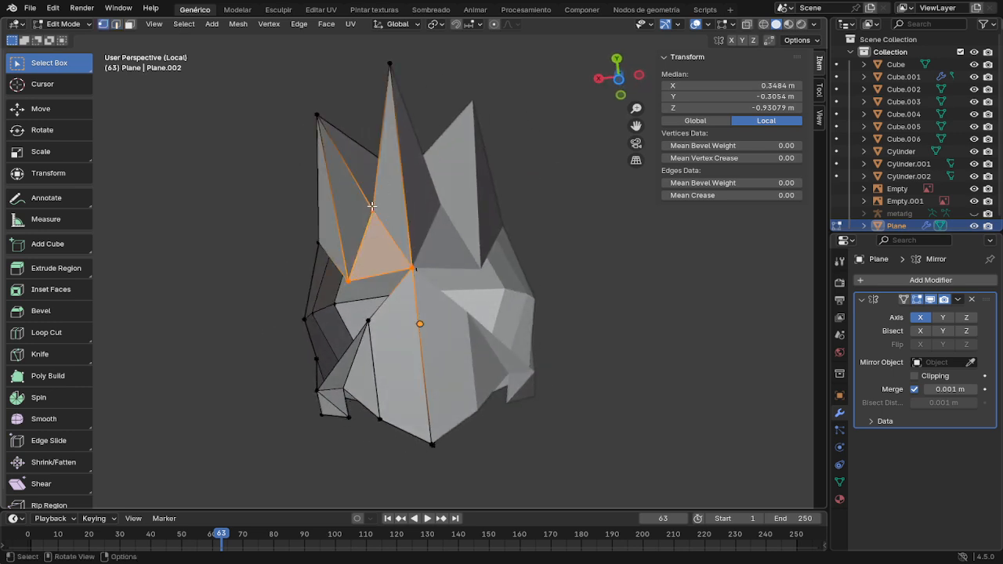
pyautogui.click(373, 211)
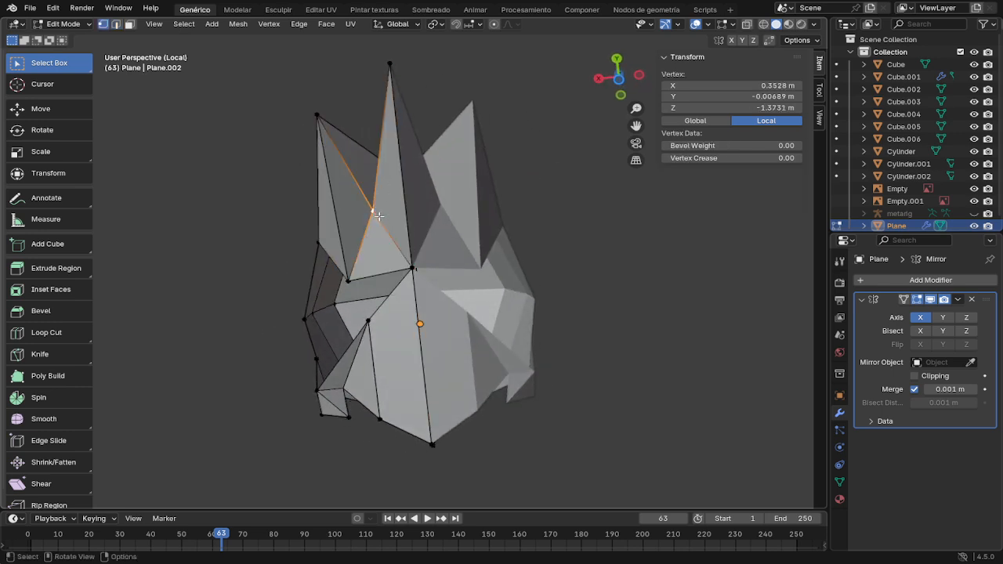
pyautogui.press('g')
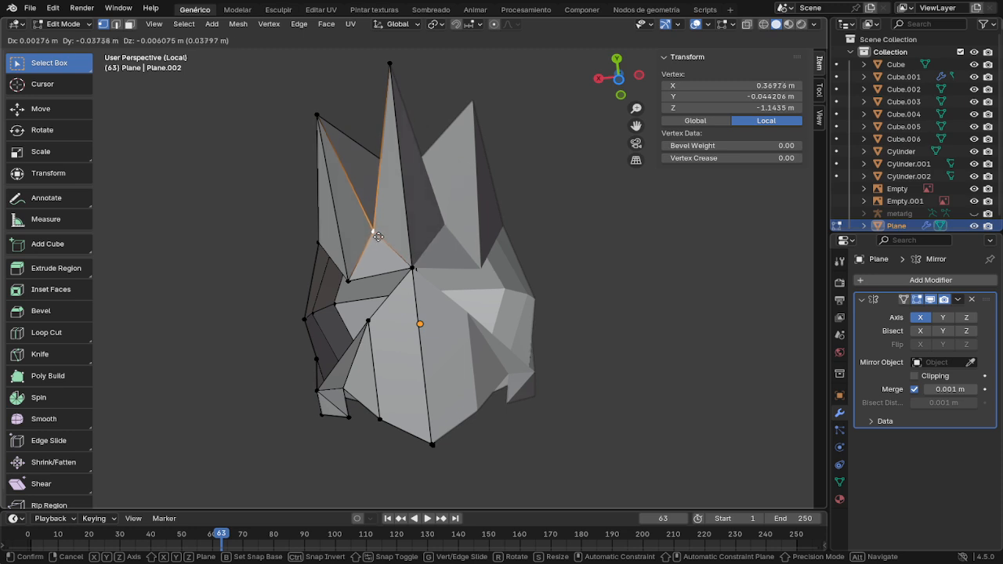
pyautogui.click(378, 236)
# Step: Shift the side lock's underside vertex outward about 0.02 m along X
pyautogui.click(351, 282)
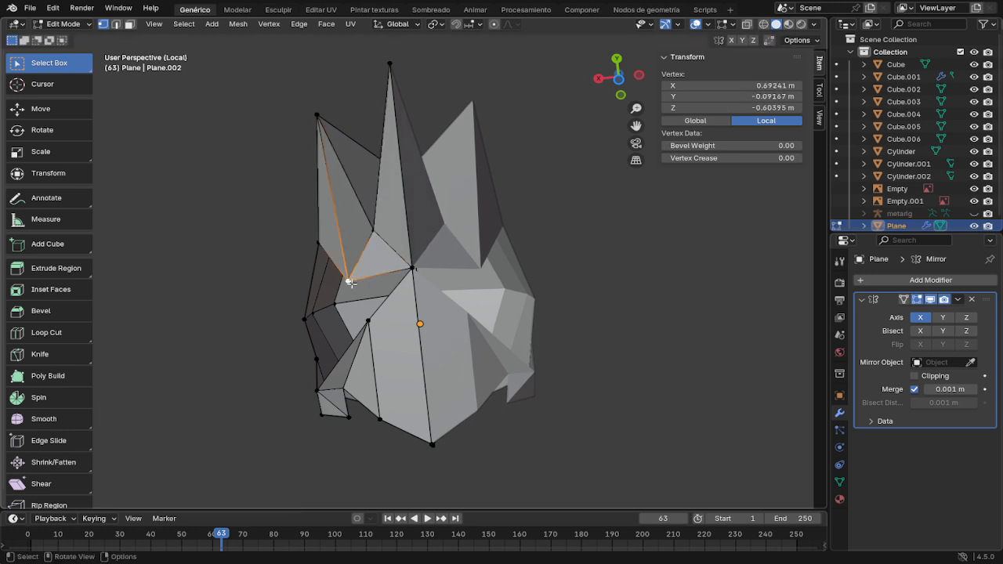
pyautogui.press('g')
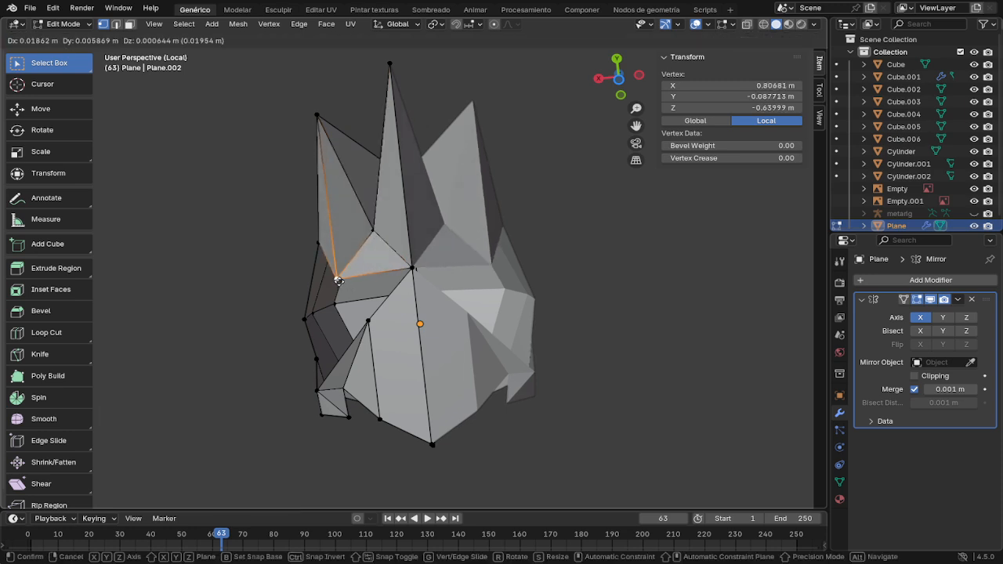
pyautogui.click(337, 280)
# Step: Lower the merged underside vertex on the mirror line about 0.155 m along Z
pyautogui.click(413, 269)
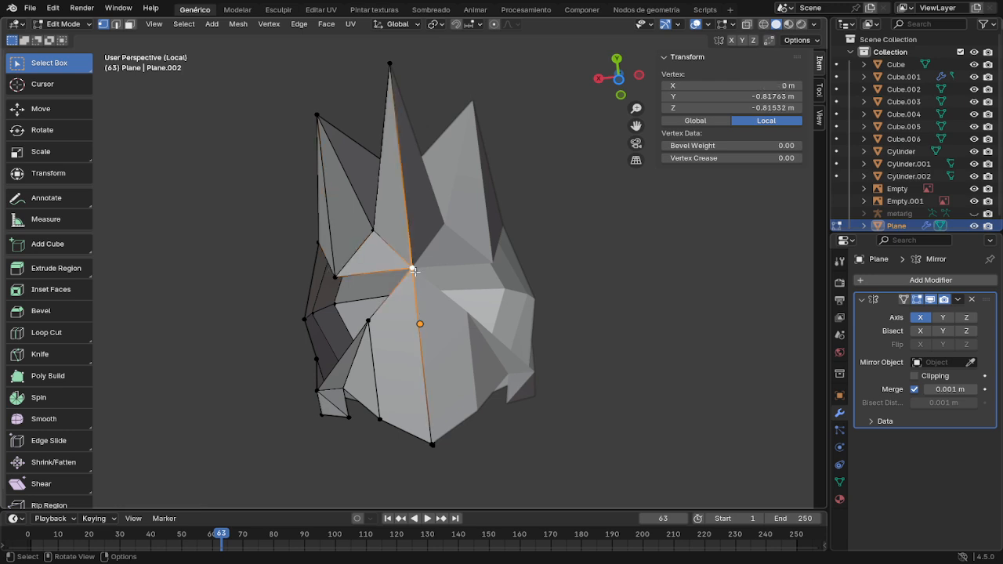
pyautogui.press('g')
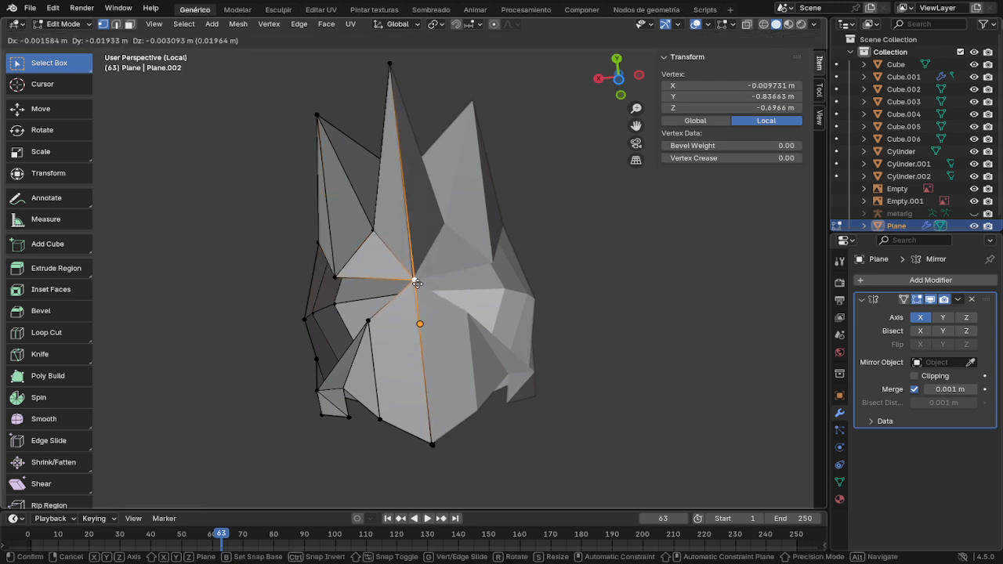
pyautogui.press('z')
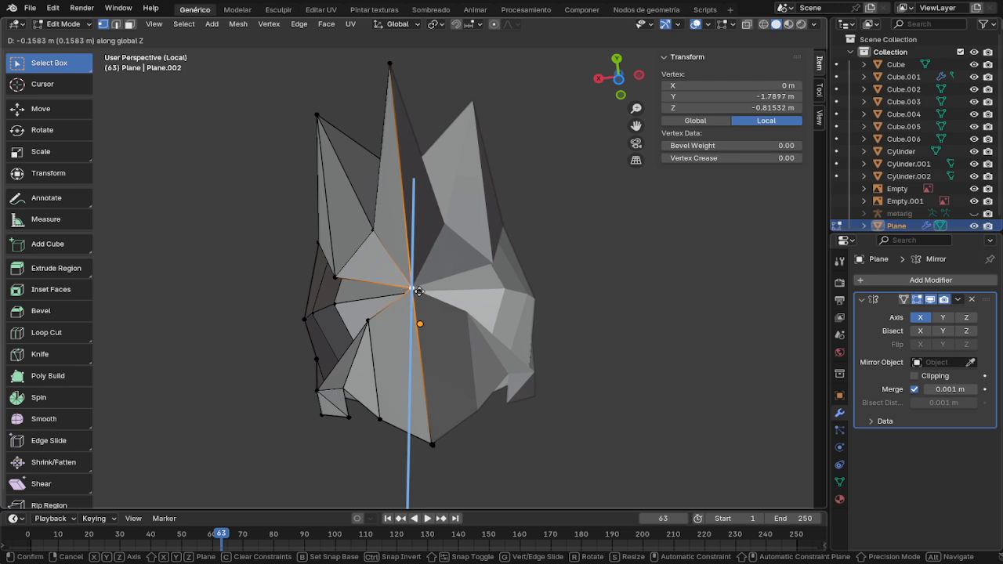
pyautogui.click(420, 291)
pyautogui.moveTo(419, 290); pyautogui.dragTo(445, 321, button='middle')
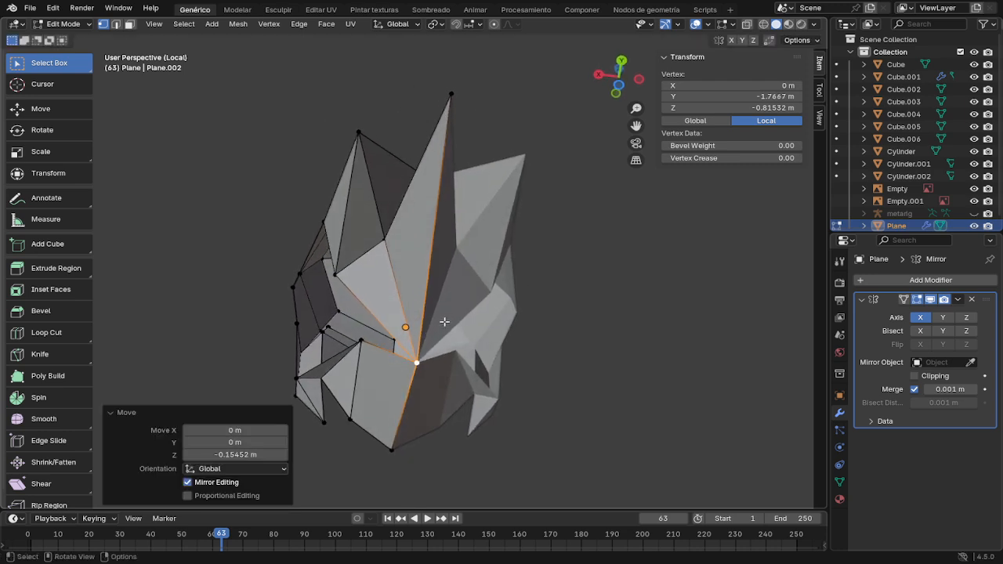
# Step: Undo the lowering of the merged mirror-line vertex and move it about -0.035 m along Y, towards the front
pyautogui.hotkey('ctrl', 'z')
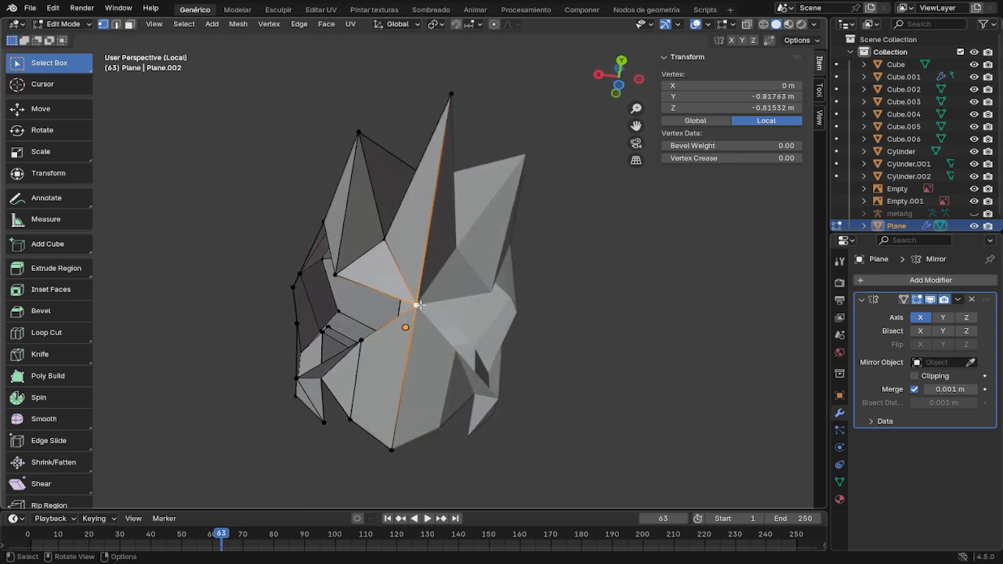
pyautogui.press('g')
pyautogui.press('y')
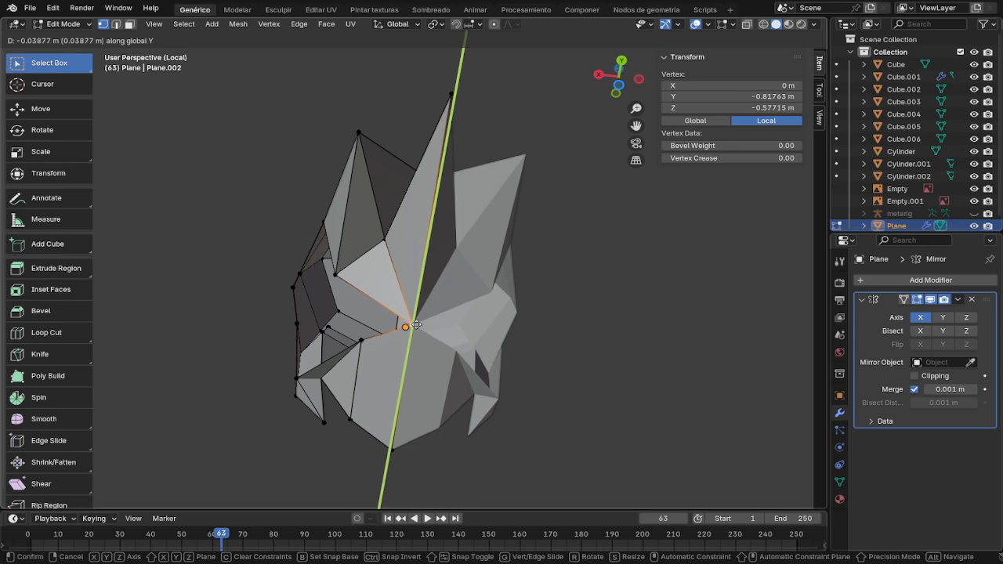
pyautogui.click(427, 311)
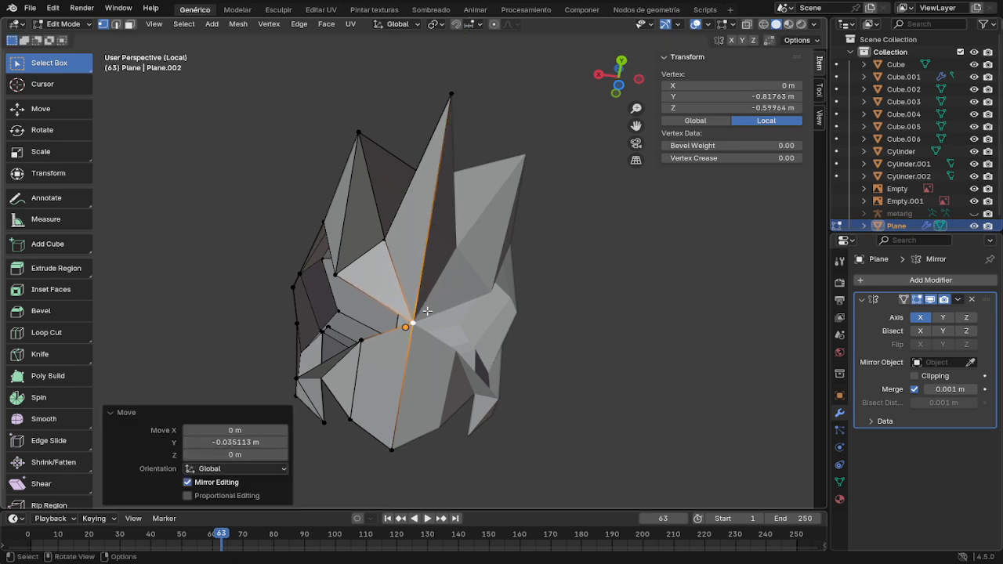
pyautogui.moveTo(427, 311); pyautogui.dragTo(525, 388, button='middle')
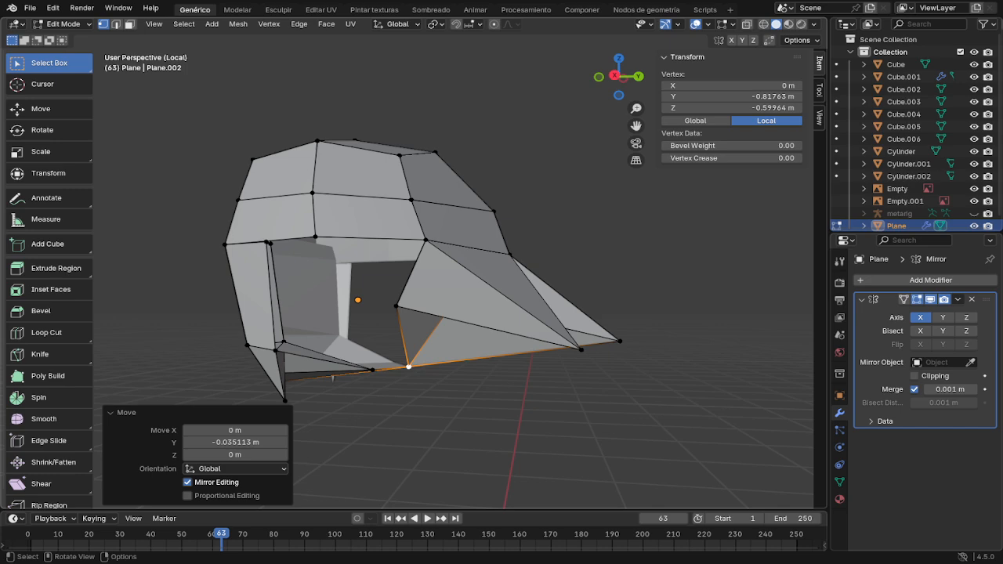
# Step: Shift the side lock's underside vertex about 0.013 m along Y, towards the back
pyautogui.moveTo(333, 378); pyautogui.dragTo(351, 263, button='middle')
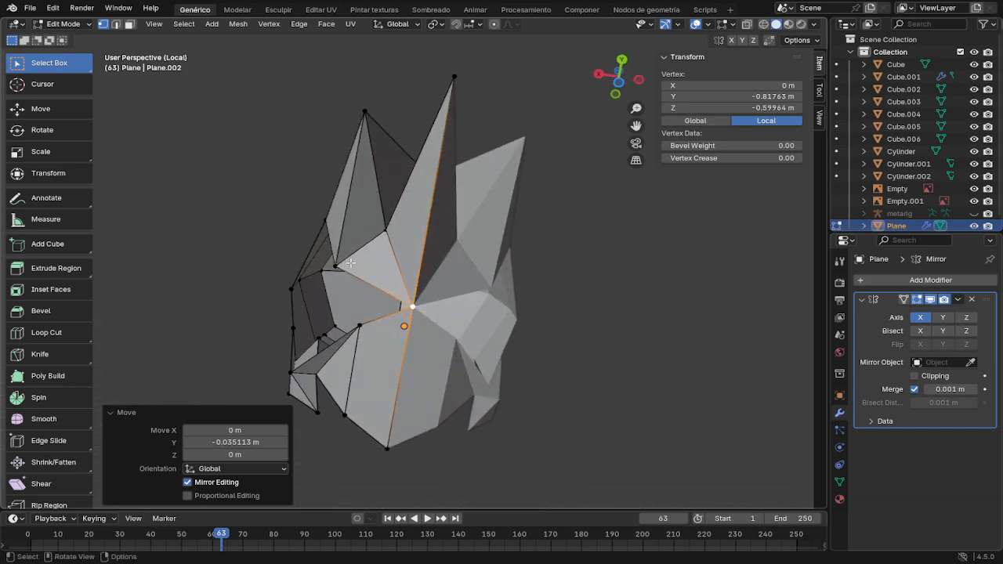
pyautogui.click(337, 265)
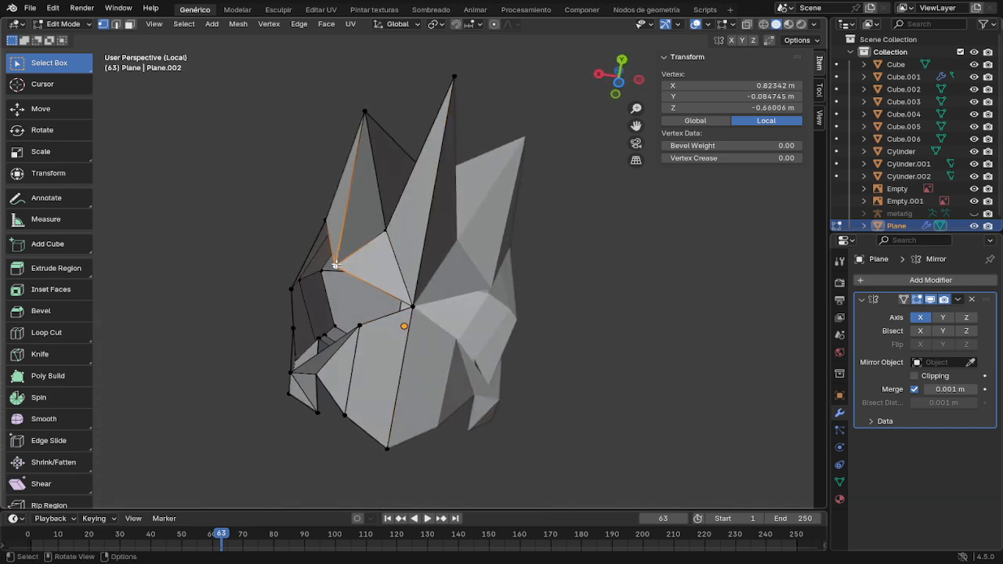
pyautogui.press('g')
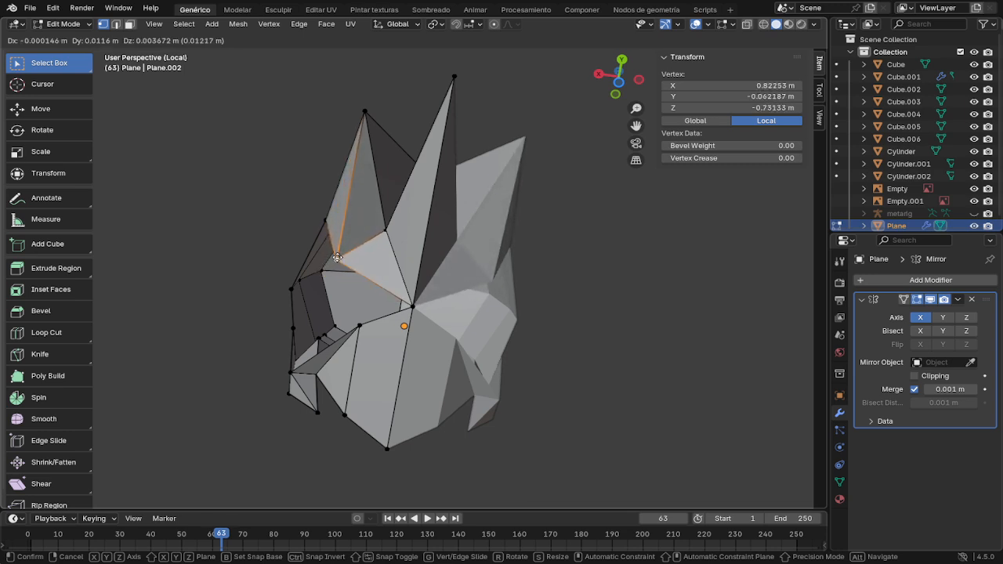
pyautogui.click(337, 258)
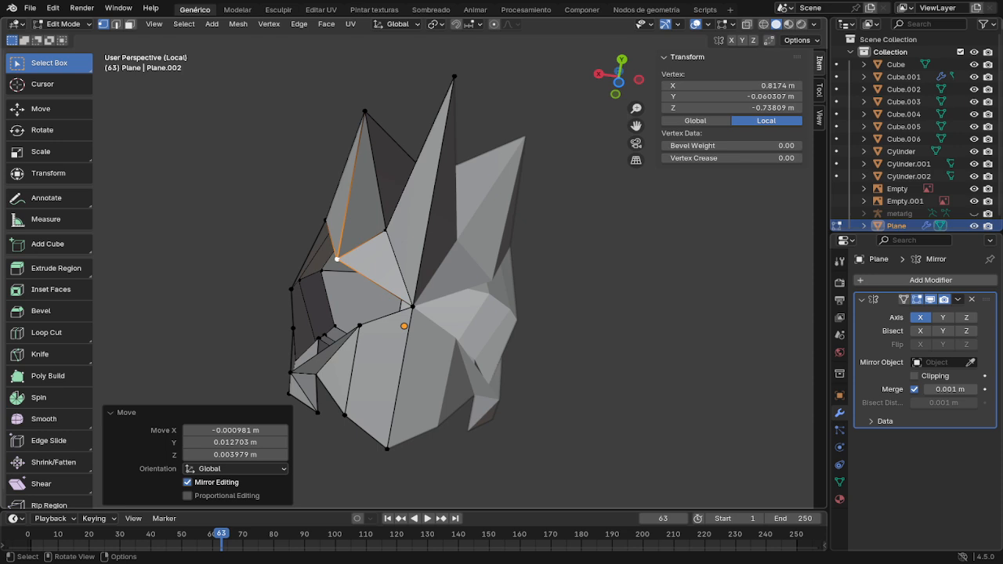
# Step: Extrude the merged mirror-line vertex outward about 0.166 m along X to form a new underside edge
pyautogui.click(413, 306)
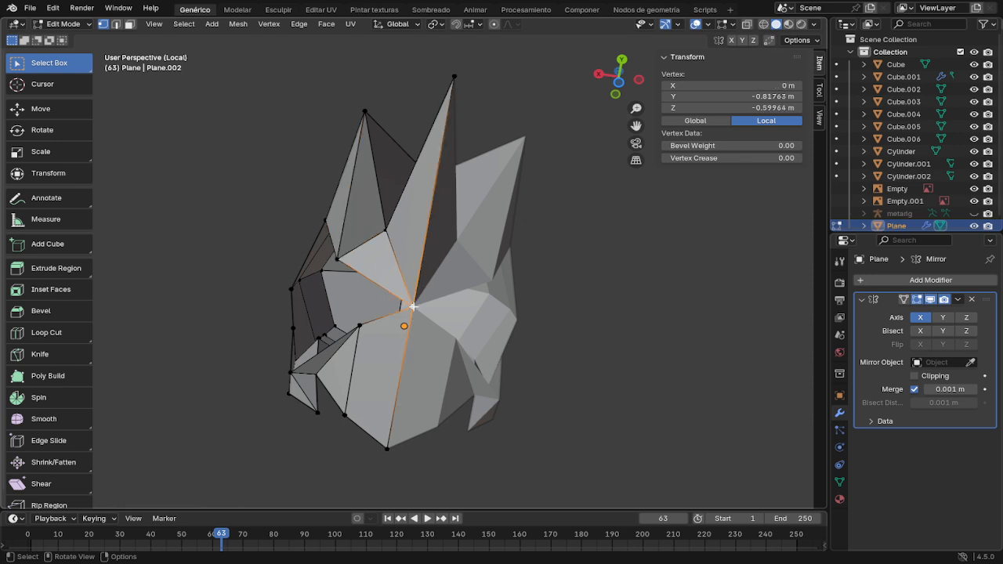
pyautogui.press('g')
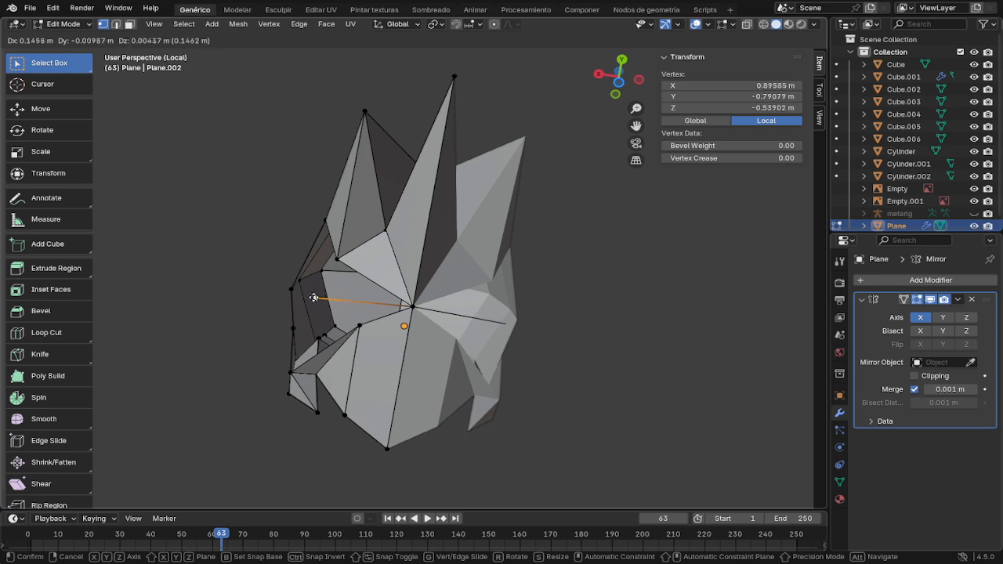
pyautogui.click(304, 299)
# Step: Extrude the new edge's outer vertex back towards the side lock and merge it at last onto the lock's underside vertex
pyautogui.press('e')
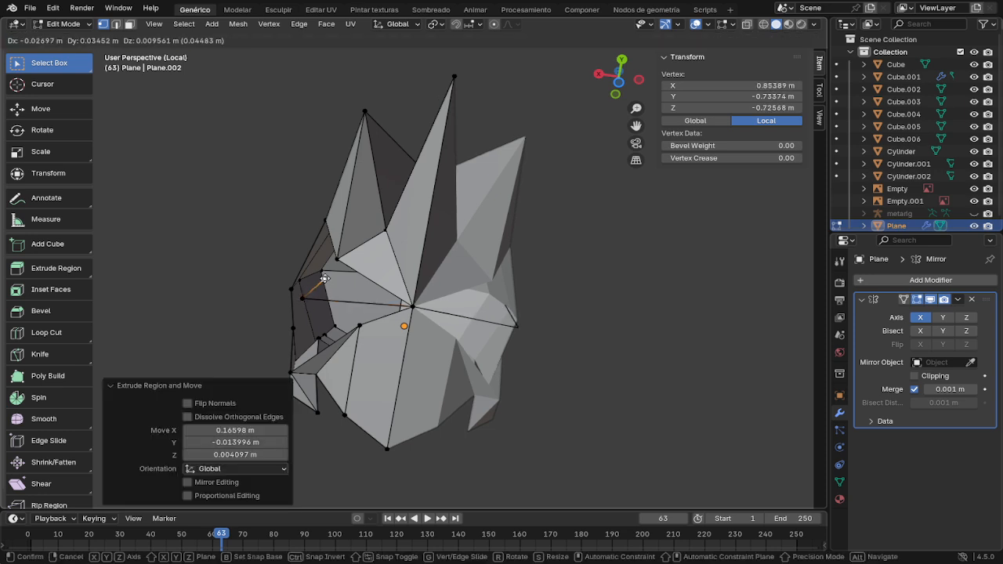
pyautogui.click(328, 275)
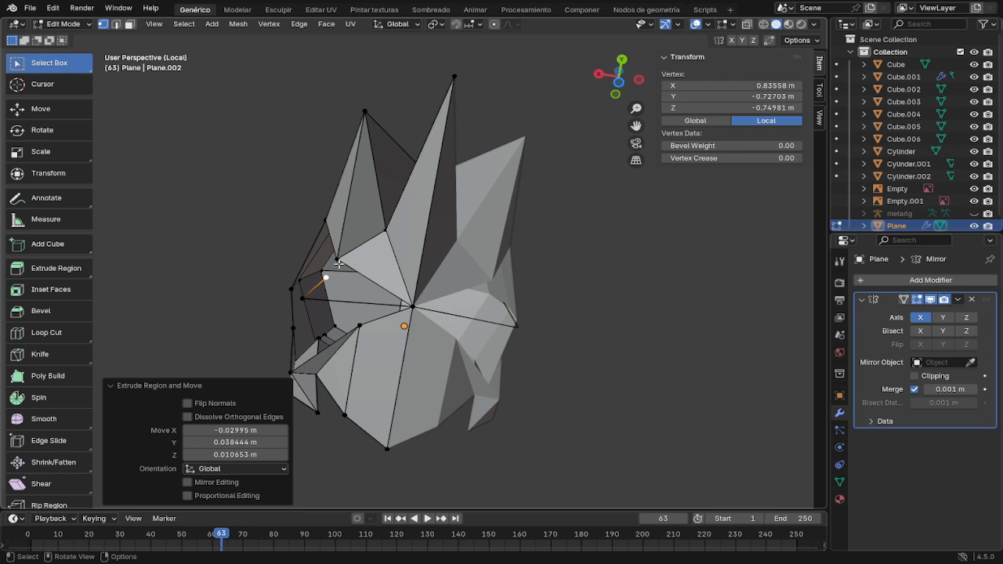
pyautogui.keyDown('shift'); pyautogui.click(338, 260); pyautogui.keyUp('shift')
pyautogui.press('m')
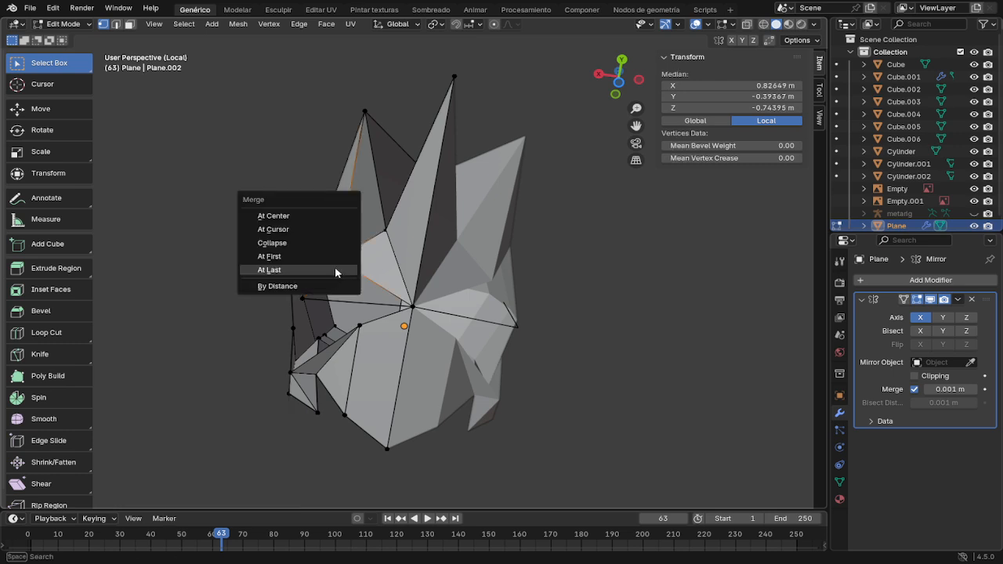
pyautogui.click(332, 271)
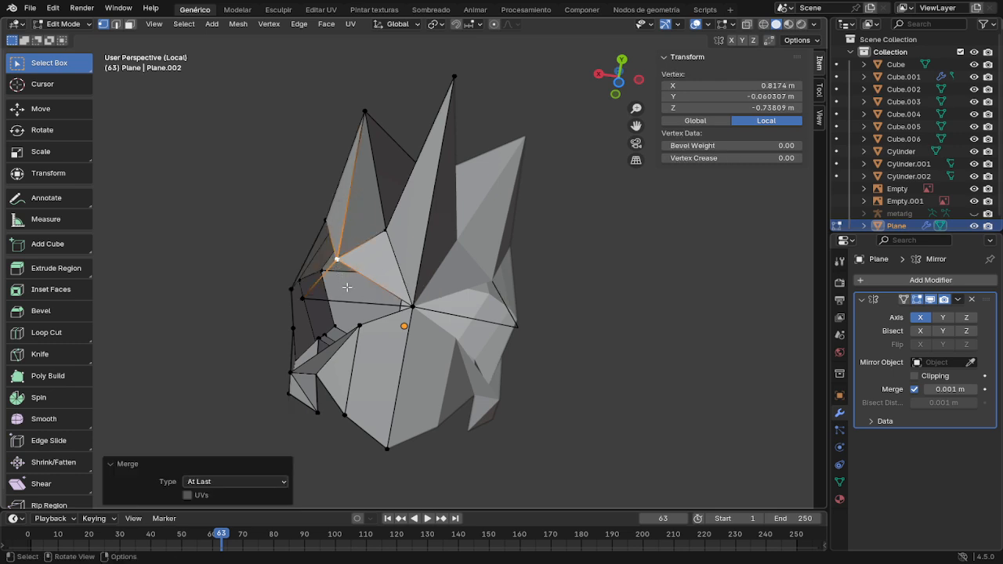
# Step: Fill the triangle between the two new edges and the side lock's underside edge with a face
pyautogui.press('2')
pyautogui.click(324, 278)
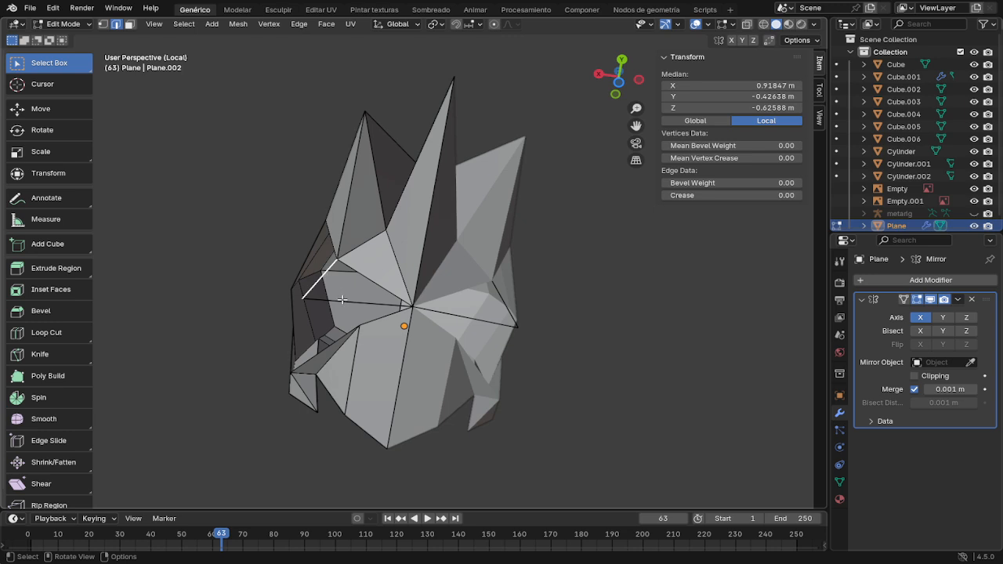
pyautogui.keyDown('shift'); pyautogui.click(345, 301); pyautogui.keyUp('shift')
pyautogui.keyDown('shift'); pyautogui.click(369, 282); pyautogui.keyUp('shift')
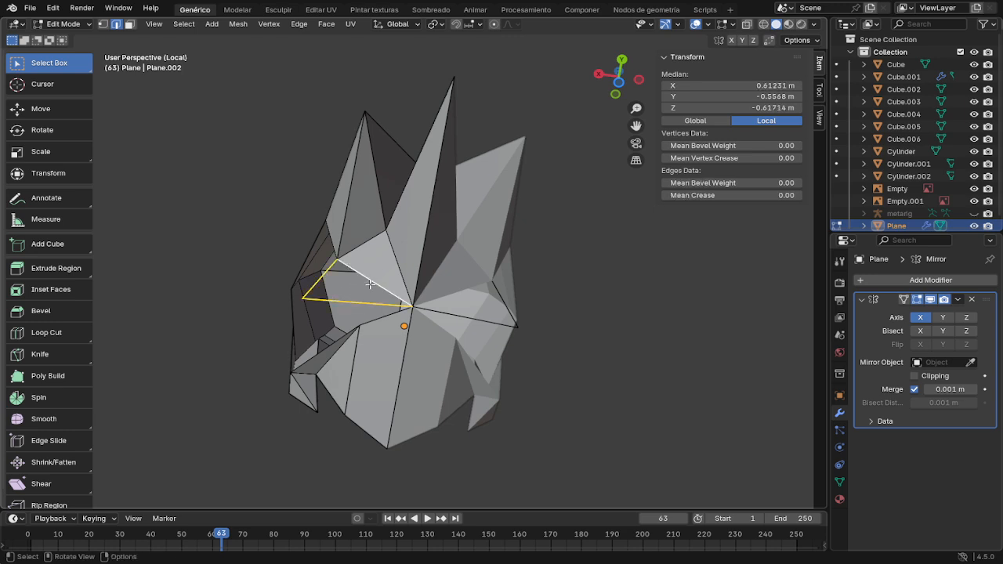
pyautogui.press('f')
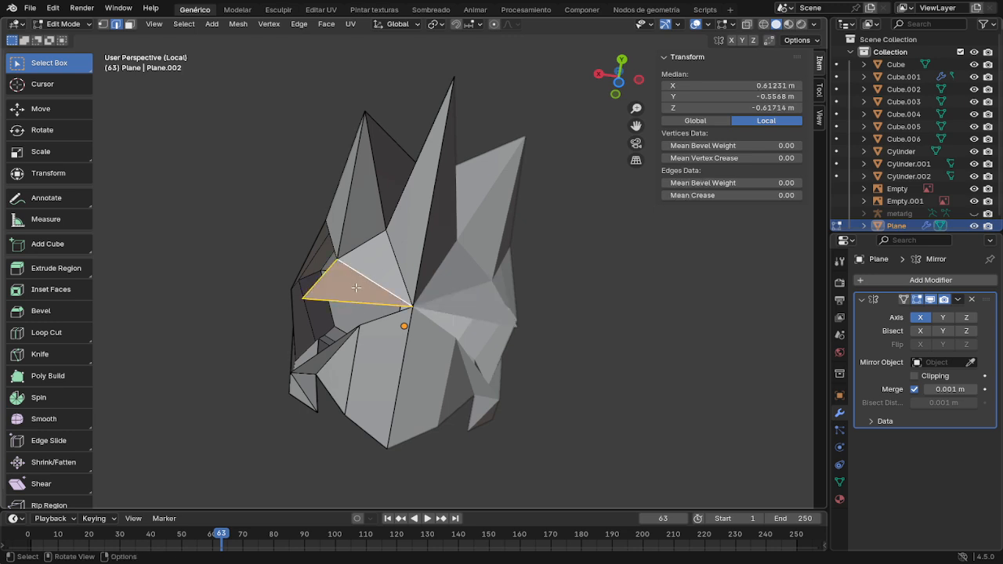
# Step: Extrude the new triangle's front edge about 0.041 m along X and -0.019 m along Y
pyautogui.press('1')
pyautogui.moveTo(361, 294); pyautogui.dragTo(531, 381, button='middle')
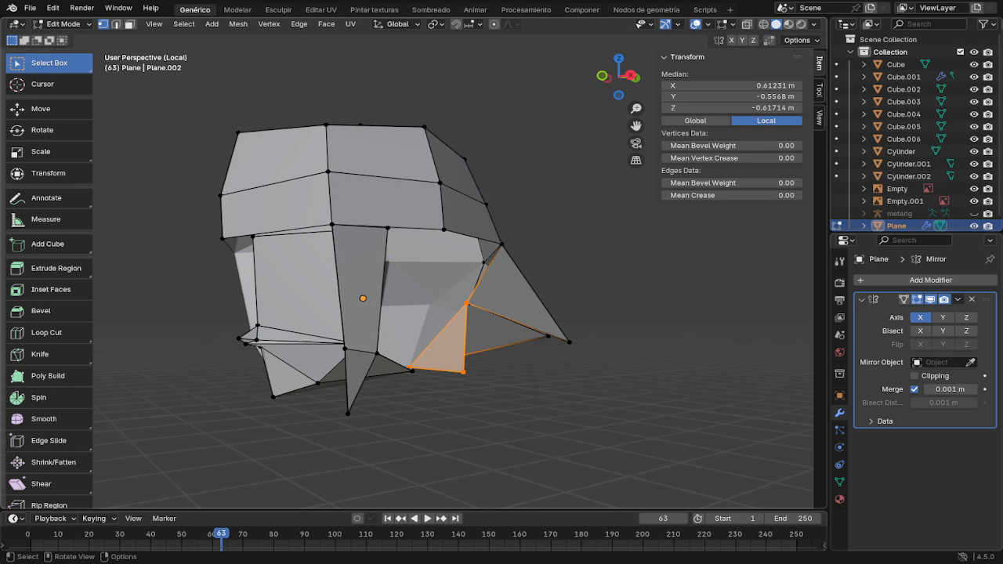
pyautogui.moveTo(510, 322); pyautogui.dragTo(315, 246, button='middle')
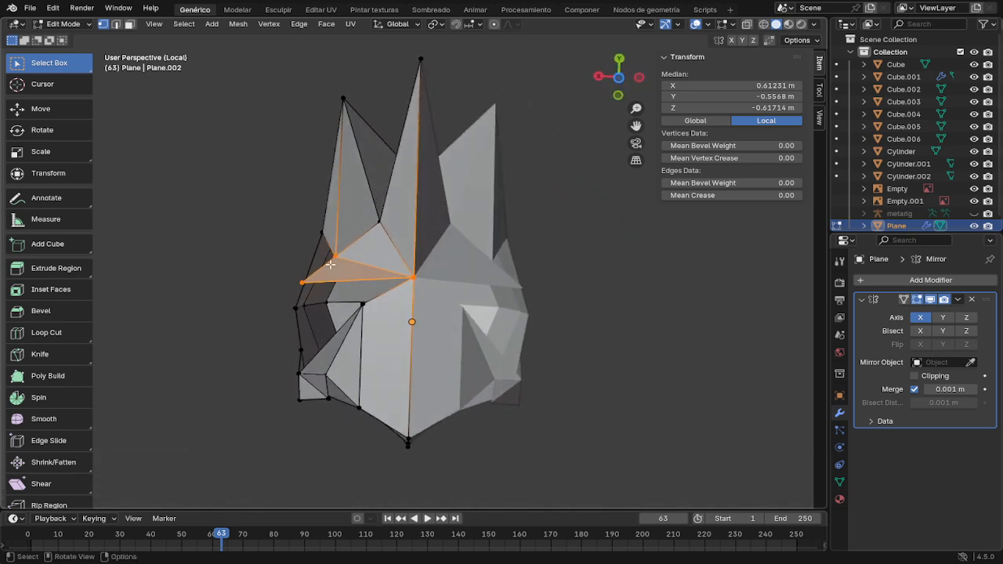
pyautogui.click(283, 259)
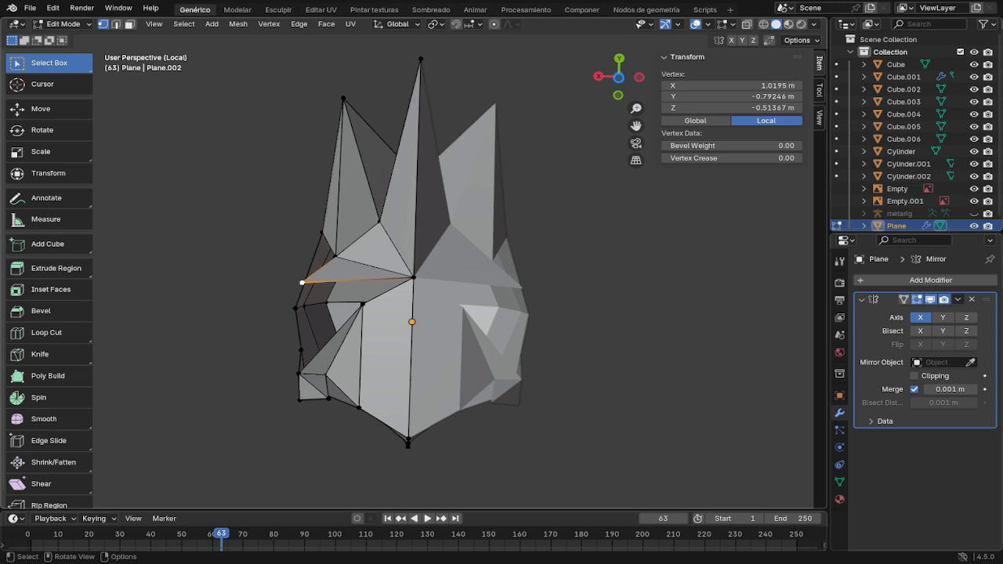
pyautogui.press('2')
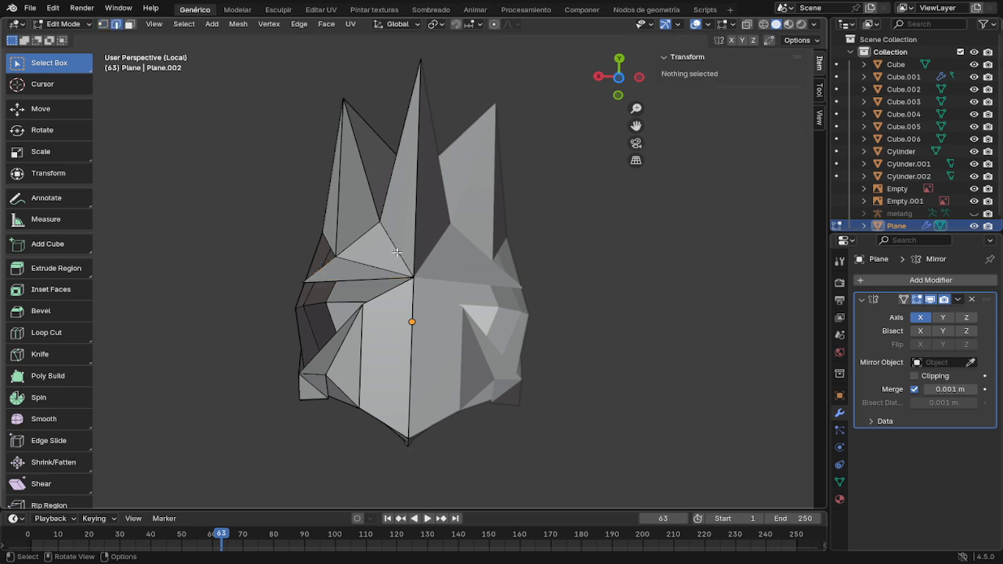
pyautogui.click(366, 282)
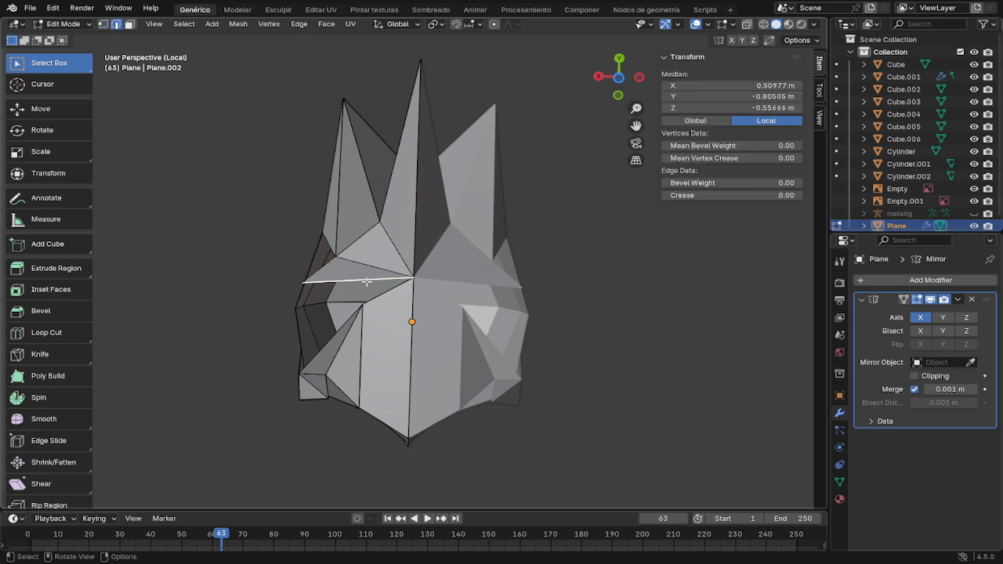
pyautogui.press('g')
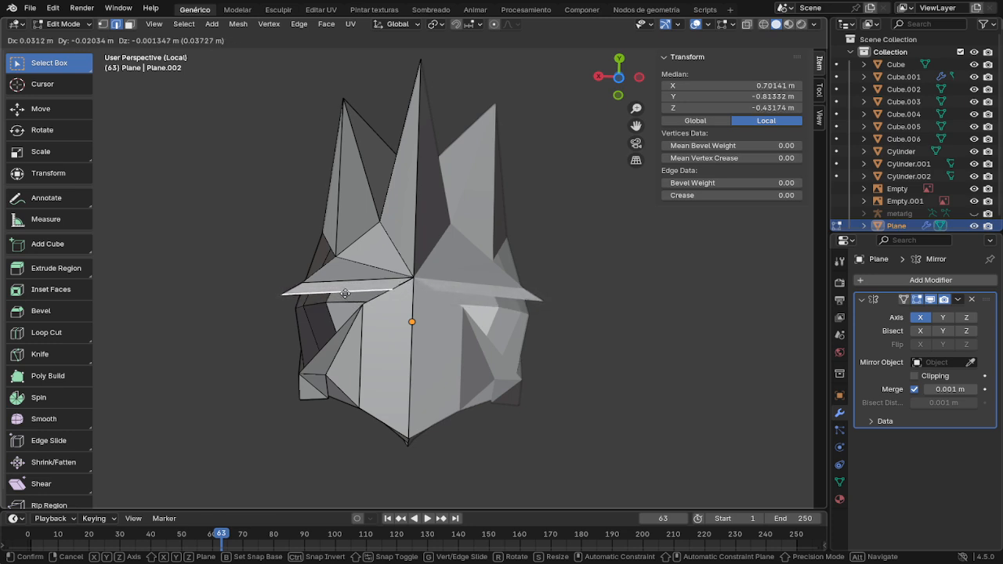
pyautogui.click(339, 292)
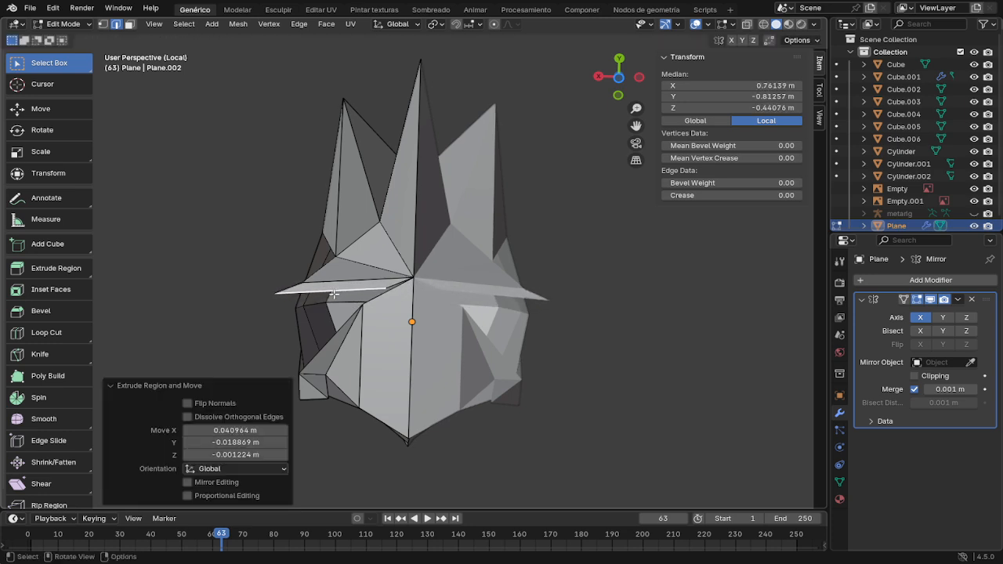
# Step: Merge the extruded edge's two vertices at the outer one and move it about -0.010 m in X and -0.023 m in Y
pyautogui.press('1')
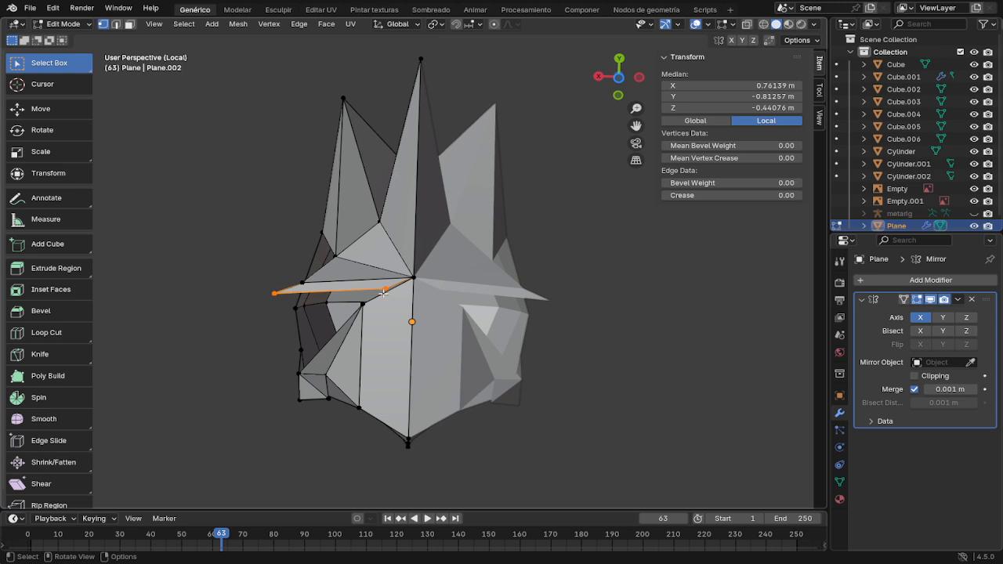
pyautogui.keyDown('shift'); pyautogui.click(275, 293); pyautogui.keyUp('shift')
pyautogui.keyDown('shift'); pyautogui.click(275, 293); pyautogui.keyUp('shift')
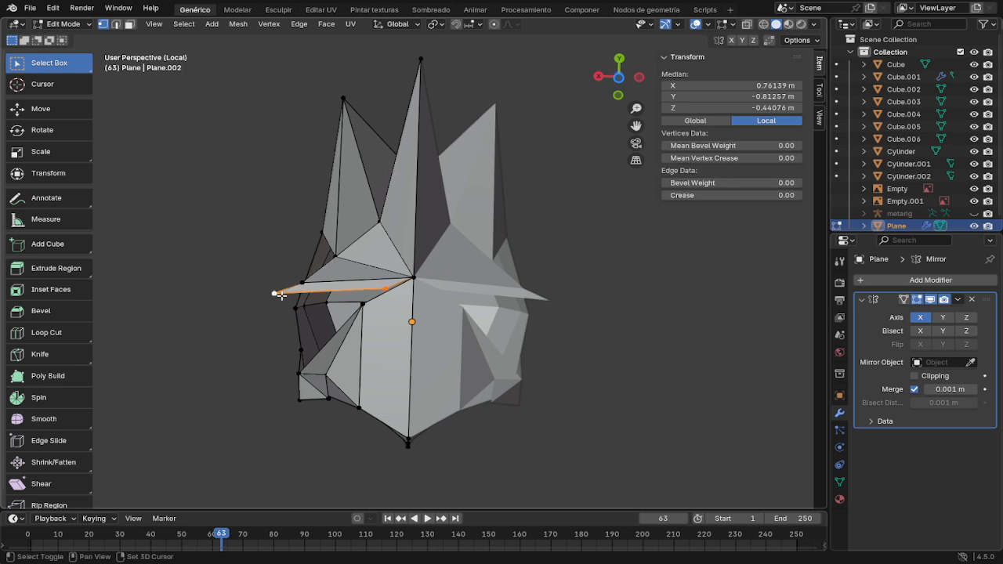
pyautogui.press('m')
pyautogui.click(296, 308)
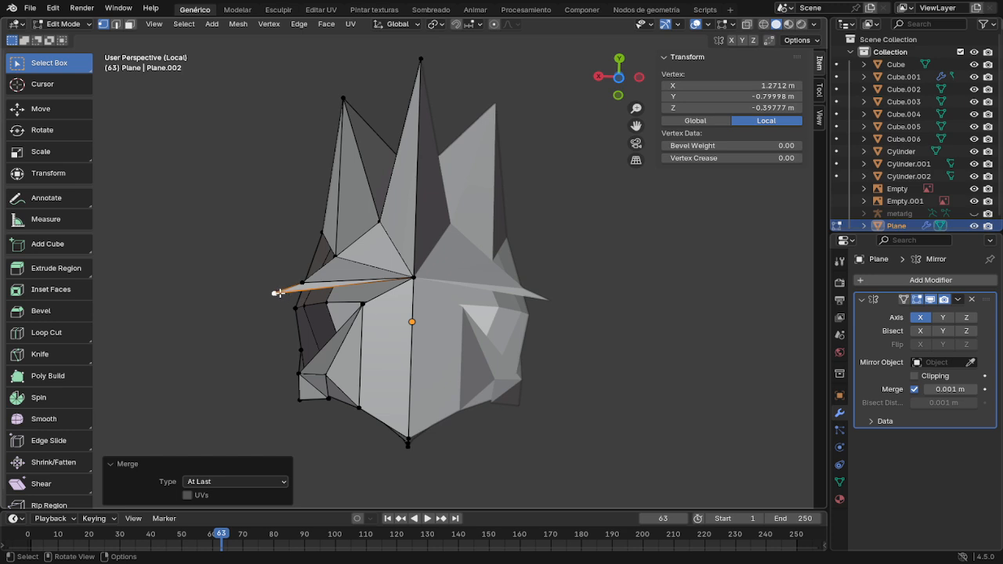
pyautogui.press('g')
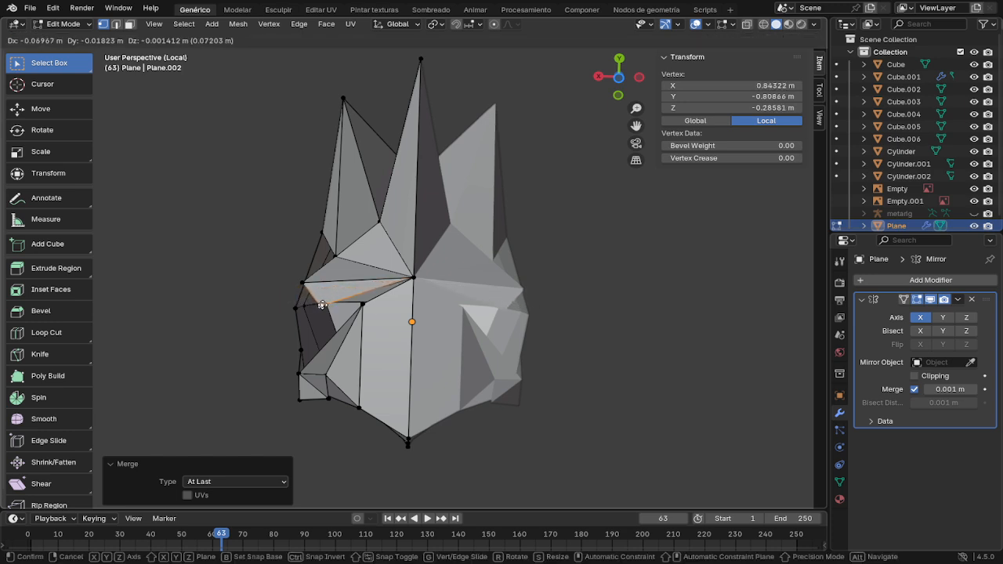
pyautogui.click(282, 308)
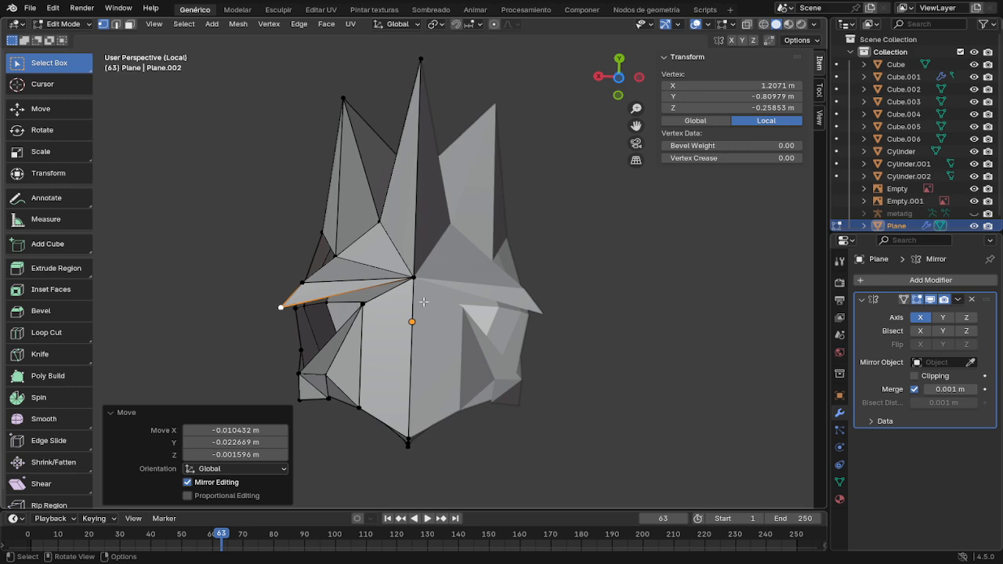
# Step: Move the side lock's underside vertex about -0.088 m in Y, 0.013 m in Z and -0.011 m in X
pyautogui.moveTo(442, 308); pyautogui.dragTo(594, 368, button='middle')
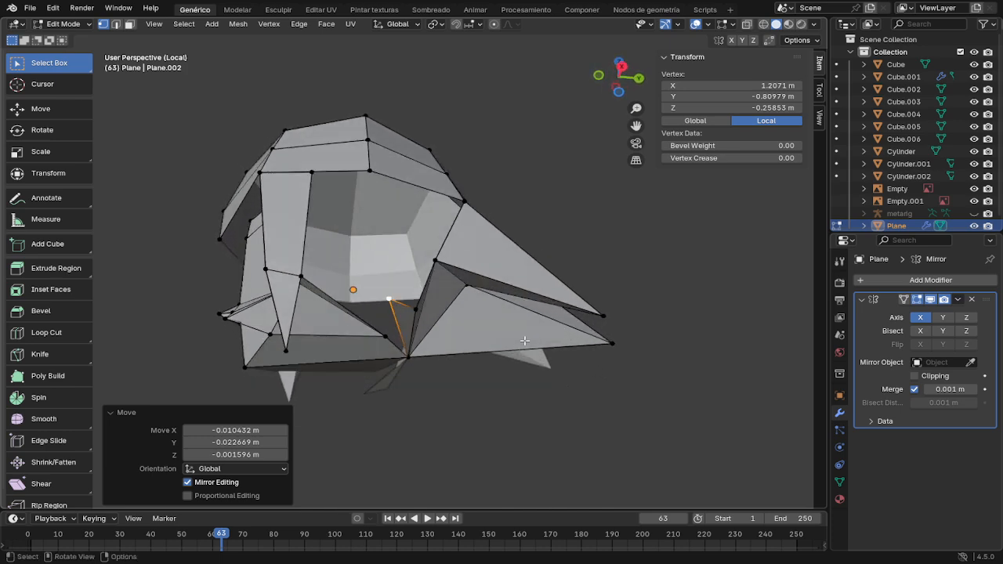
pyautogui.moveTo(513, 340); pyautogui.dragTo(486, 320, button='middle')
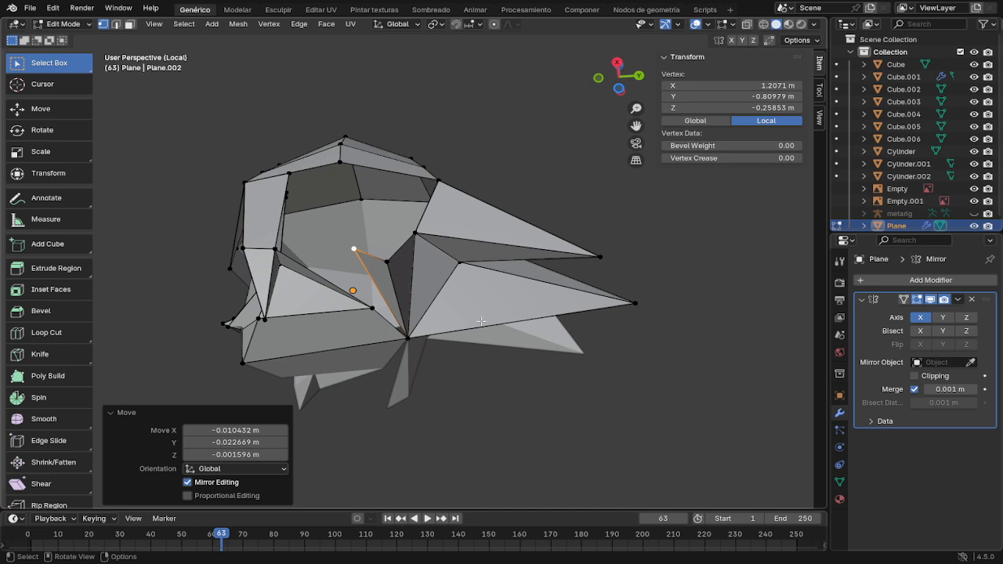
pyautogui.moveTo(480, 321); pyautogui.dragTo(445, 287, button='middle')
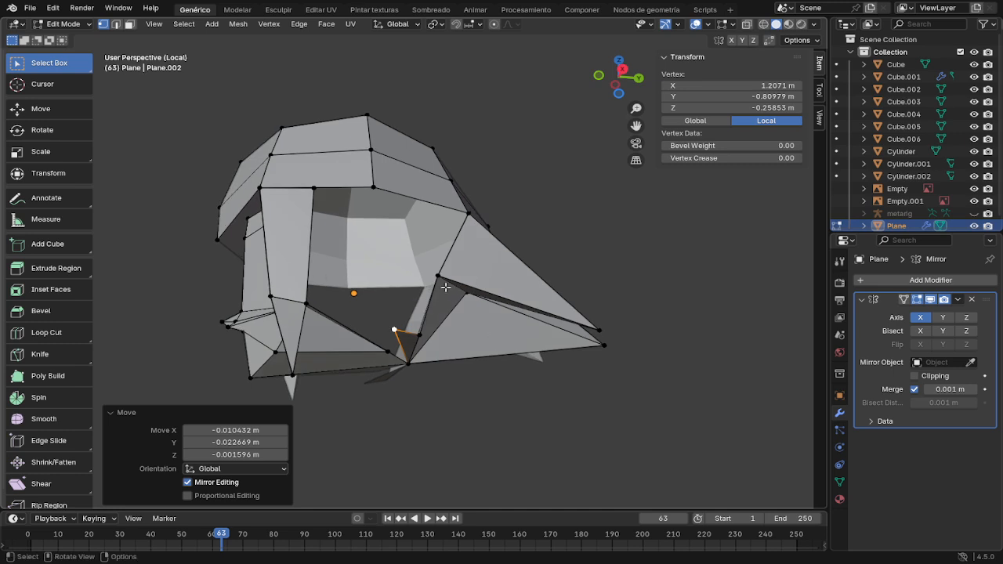
pyautogui.click(431, 268)
pyautogui.press('g')
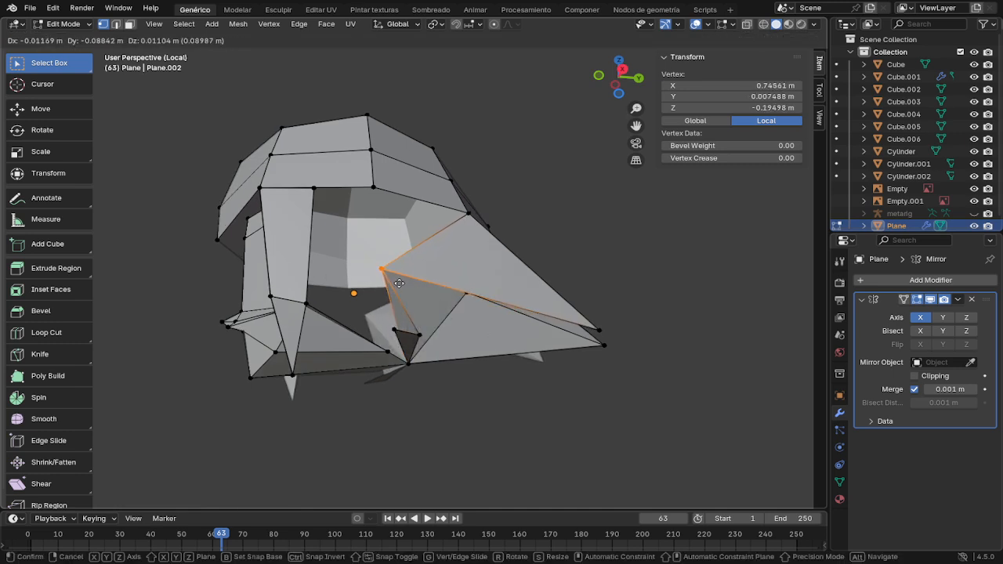
pyautogui.click(400, 284)
# Step: Move the underside vertex below the side lock's front corner about -0.055 m in Y, 0.033 m in Z and 0.008 m in X
pyautogui.moveTo(453, 362); pyautogui.dragTo(400, 360, button='middle')
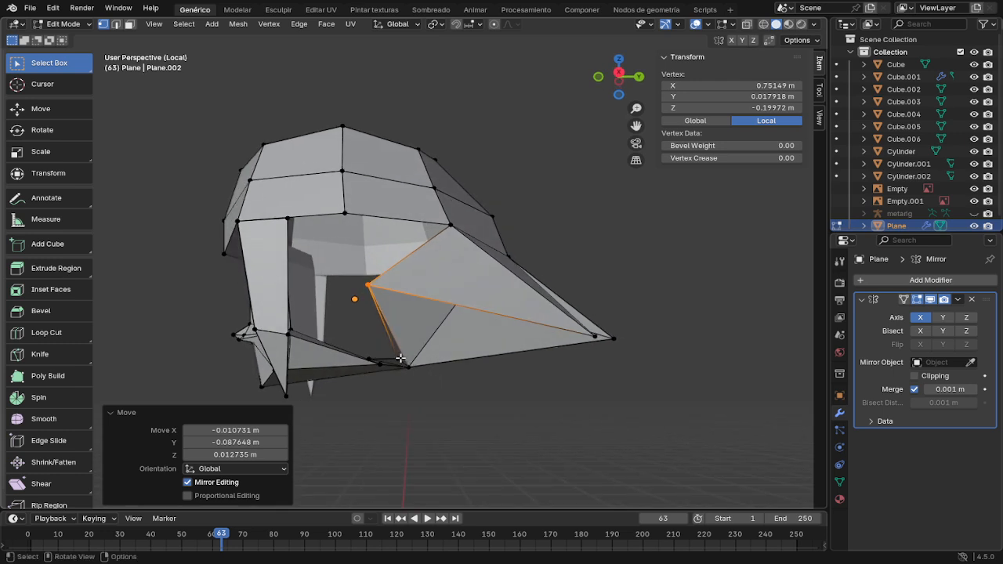
pyautogui.click(398, 359)
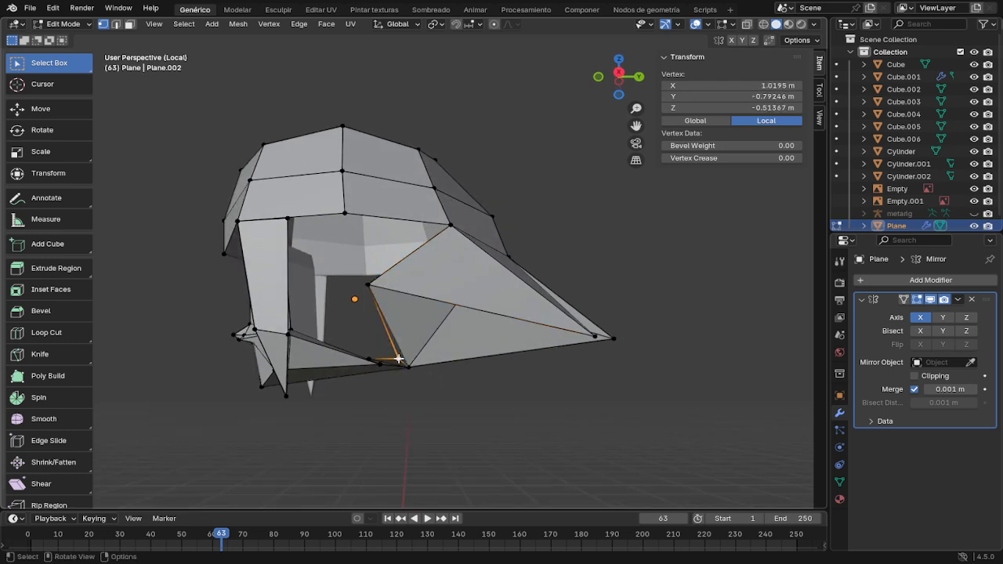
pyautogui.press('g')
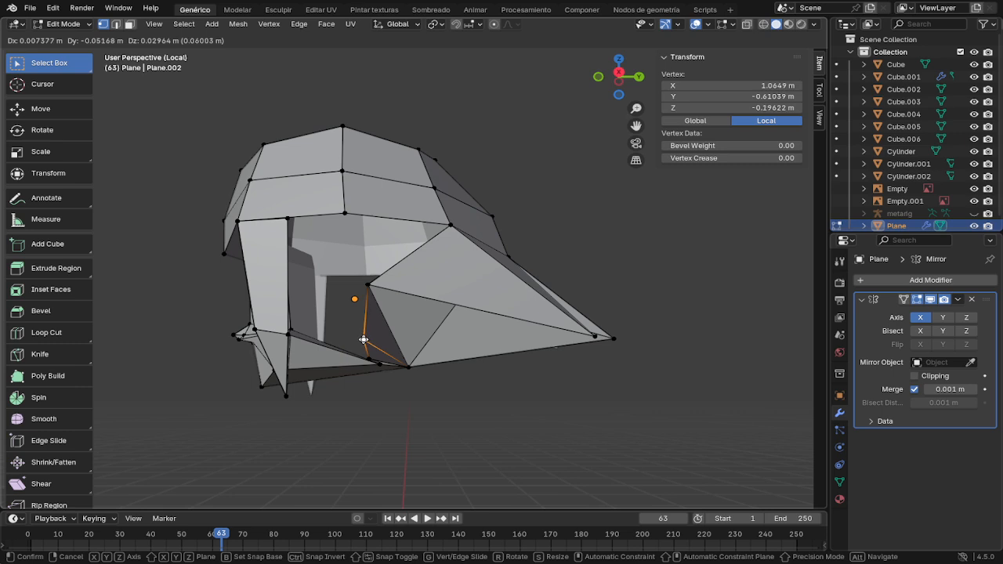
pyautogui.click(363, 337)
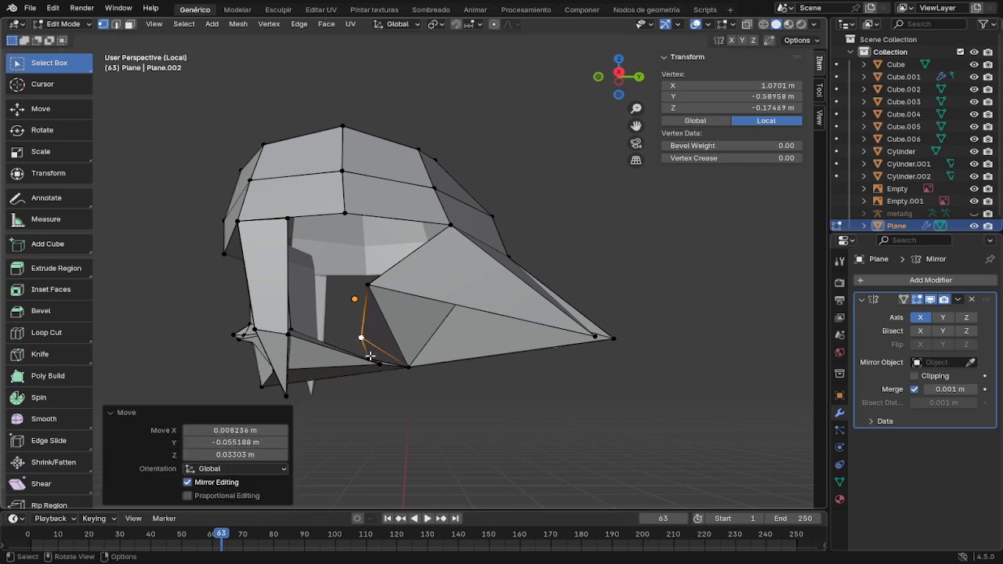
# Step: Move the next underside vertex toward the front strand, about -0.090 m in Y, 0.042 m in Z and 0.010 m in X
pyautogui.click(368, 358)
pyautogui.press('g')
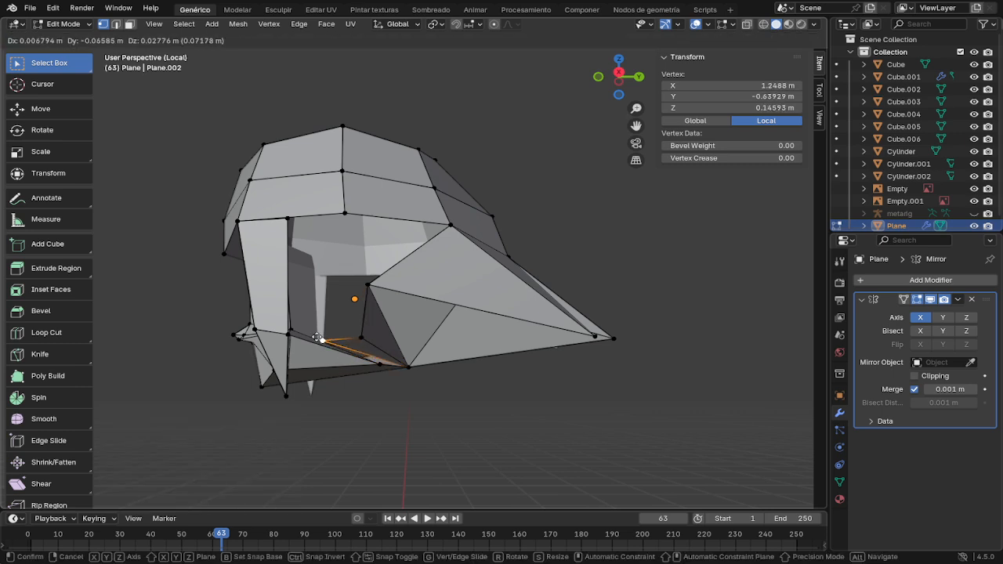
pyautogui.click(302, 331)
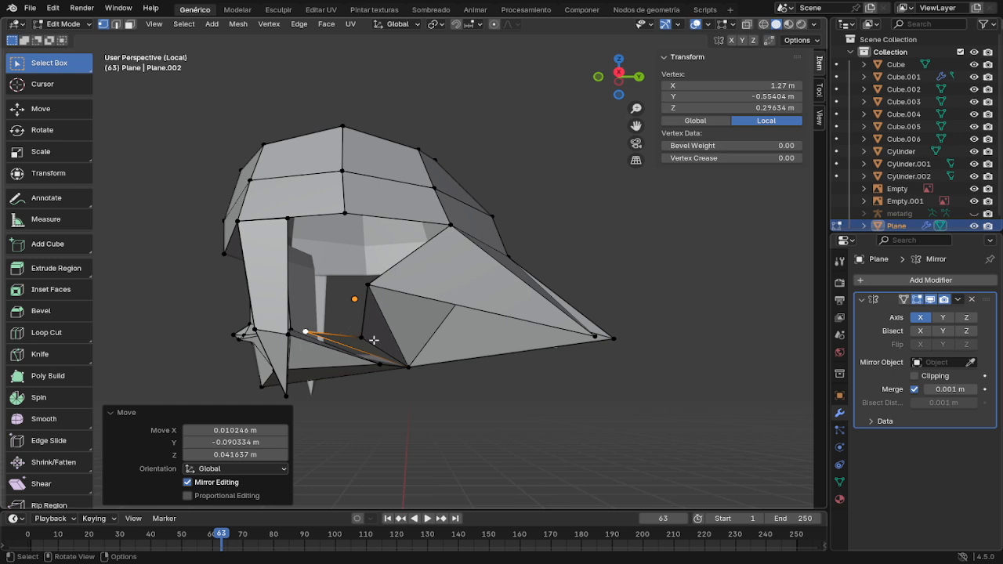
# Step: Move the front strand's pointed tip vertex about 0.036 m in Y, 0.006 m in Z and 0.002 m in X
pyautogui.click(284, 397)
pyautogui.press('g')
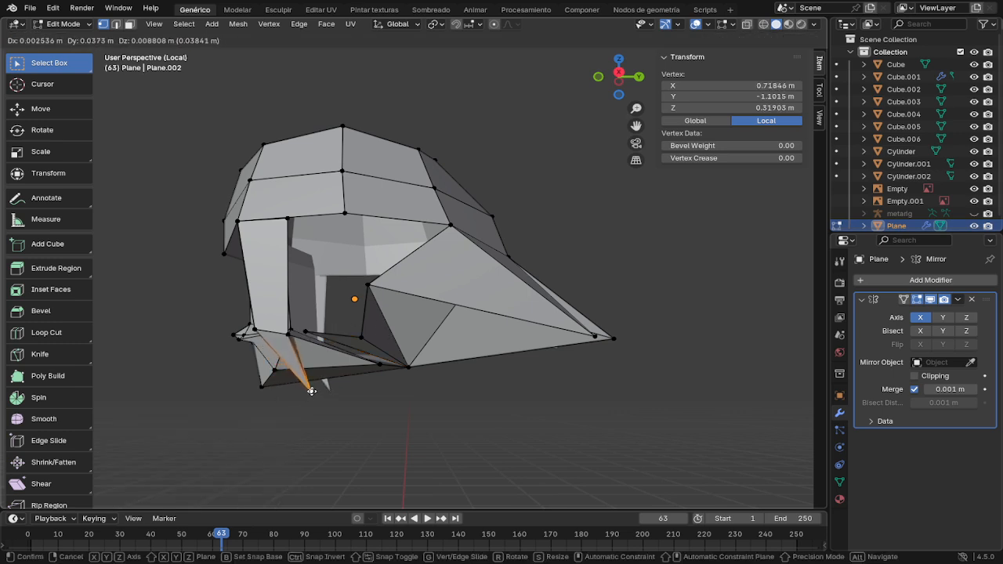
pyautogui.click(311, 393)
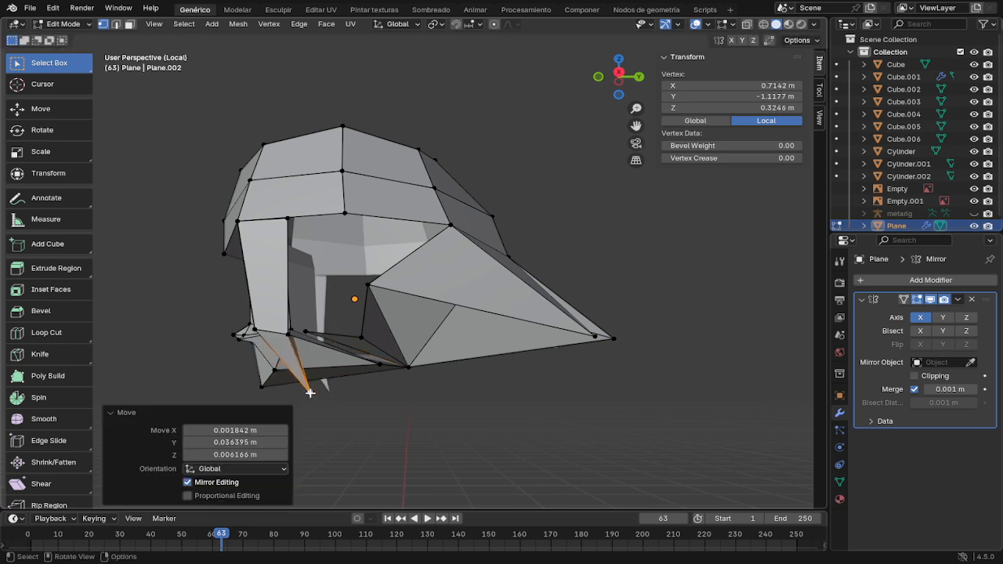
# Step: Move the vertices at the front strand's lower rear corner about 0.012 m rearward along Y
pyautogui.keyDown('shift'); pyautogui.click(290, 332); pyautogui.keyUp('shift')
pyautogui.press('g')
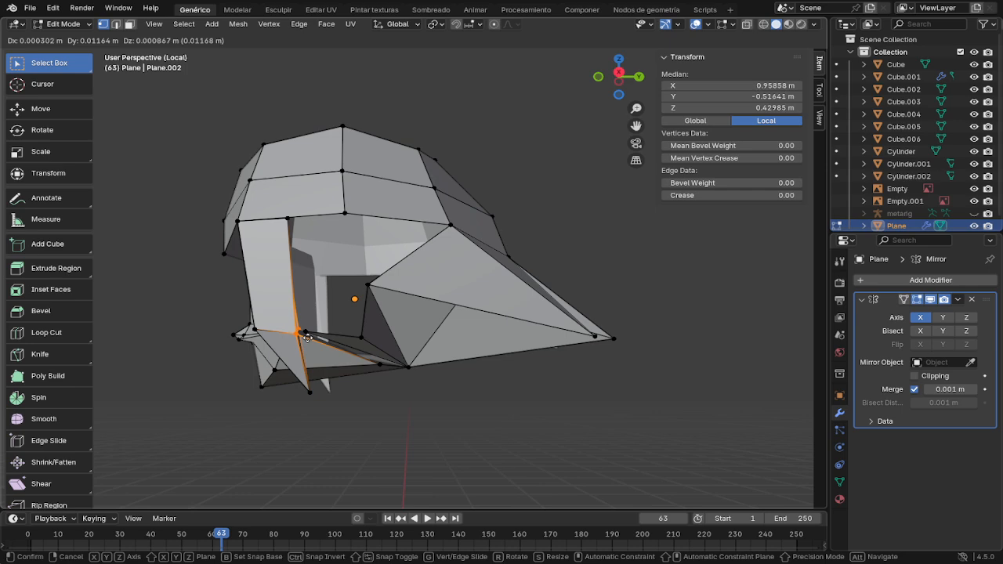
pyautogui.click(307, 335)
# Step: Try to merge the loose underside vertex into the front strand's lower rear corner, then clear the selection
pyautogui.moveTo(307, 337); pyautogui.dragTo(315, 221, button='middle')
pyautogui.click(296, 183)
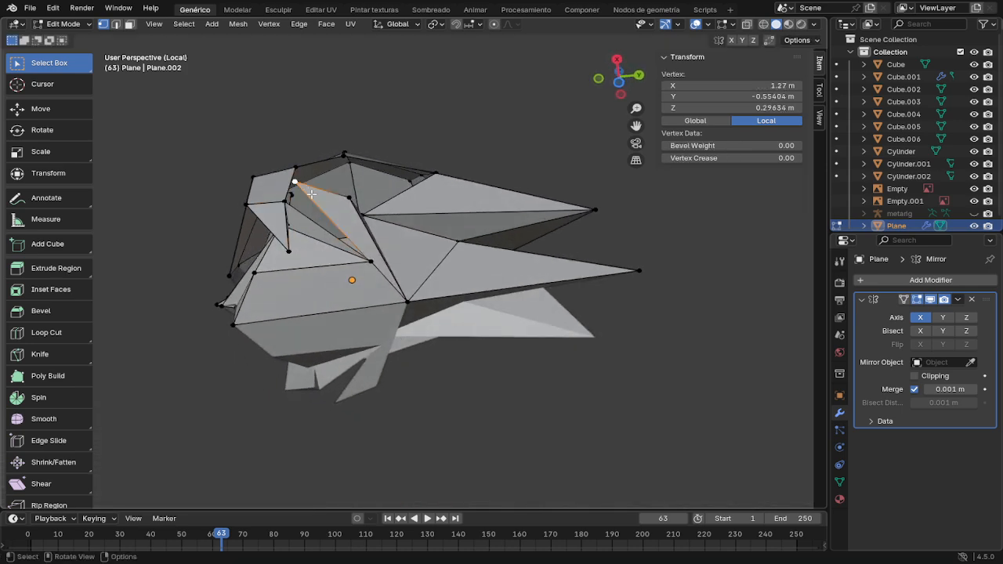
pyautogui.keyDown('shift'); pyautogui.click(284, 201); pyautogui.keyUp('shift')
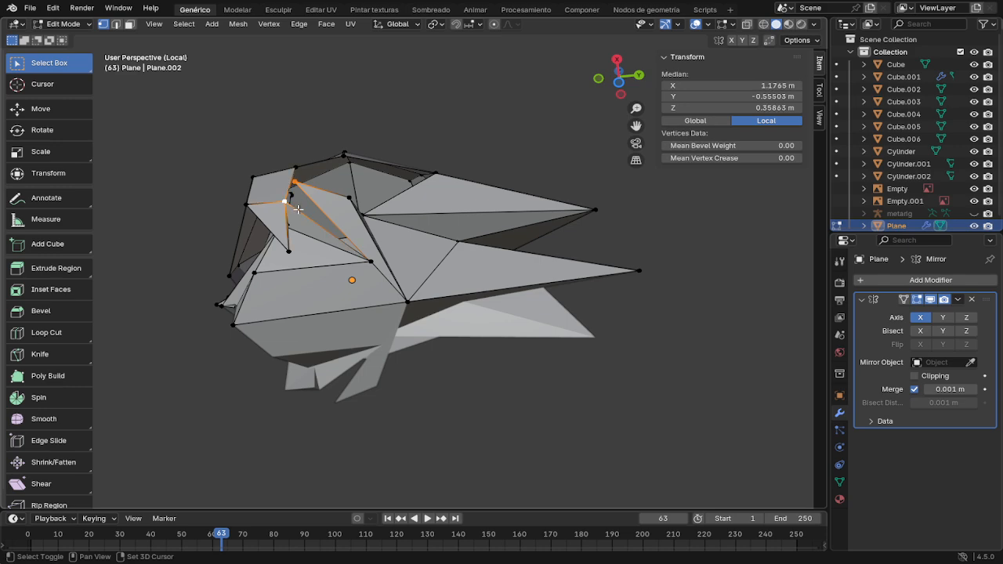
pyautogui.press('m')
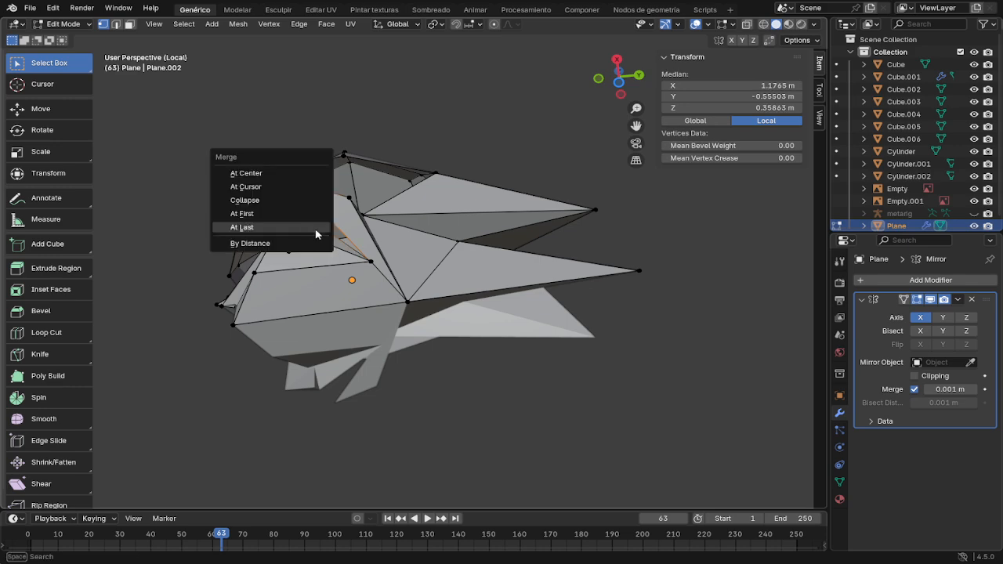
pyautogui.click(318, 231)
pyautogui.moveTo(321, 235); pyautogui.dragTo(400, 301, button='middle')
pyautogui.keyDown('shift'); pyautogui.click(386, 340); pyautogui.keyUp('shift')
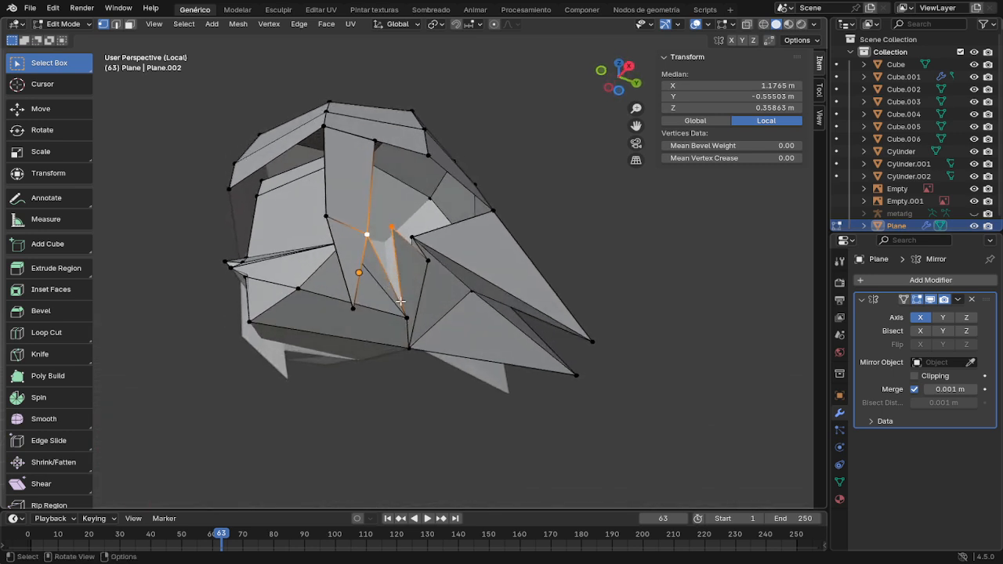
pyautogui.click(440, 386)
pyautogui.hotkey('alt', 'a')
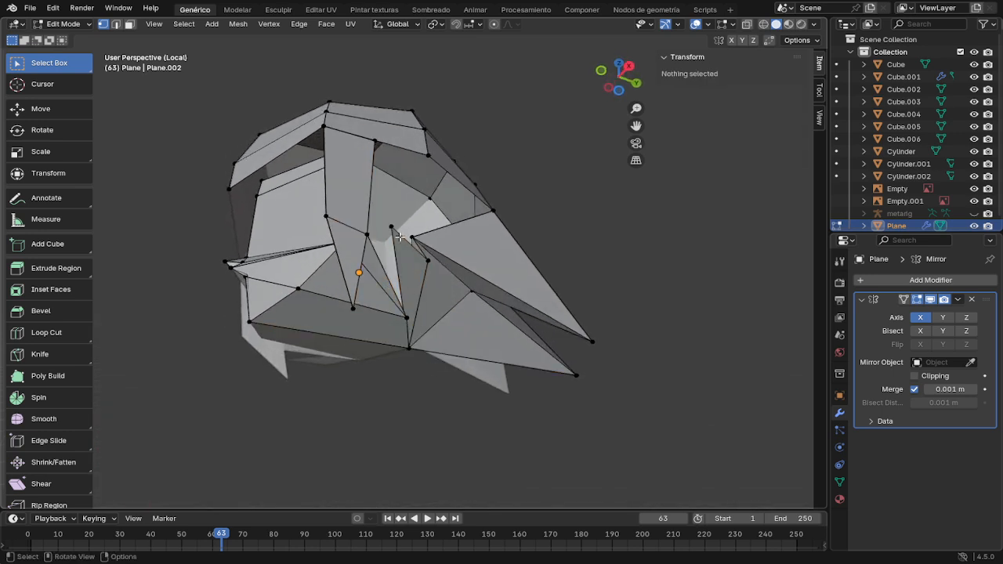
# Step: Merge the loose underside vertex with the front strand's lower rear corner vertex using At Last
pyautogui.click(388, 231)
pyautogui.keyDown('shift'); pyautogui.click(367, 234); pyautogui.keyUp('shift')
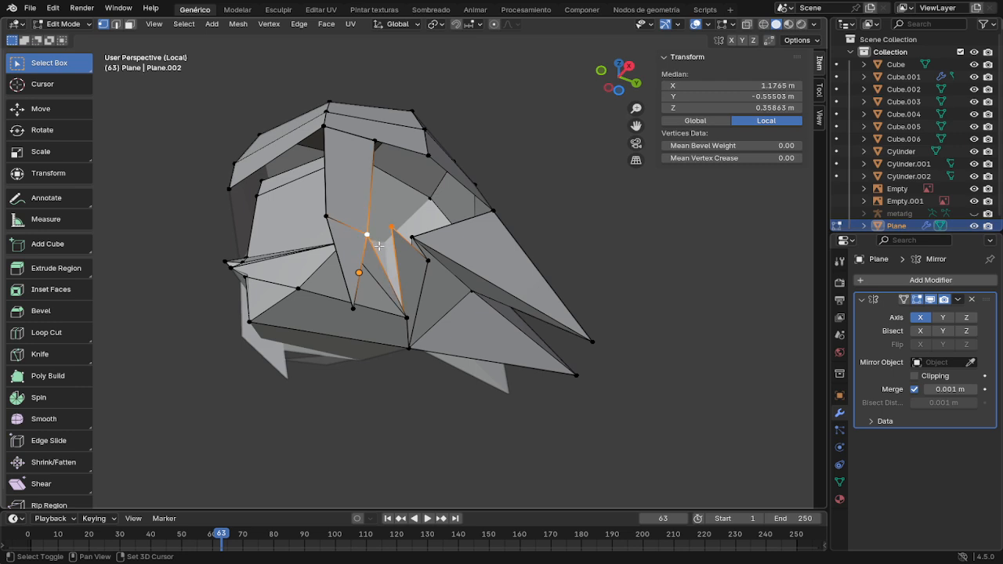
pyautogui.moveTo(394, 256); pyautogui.dragTo(400, 279, button='middle')
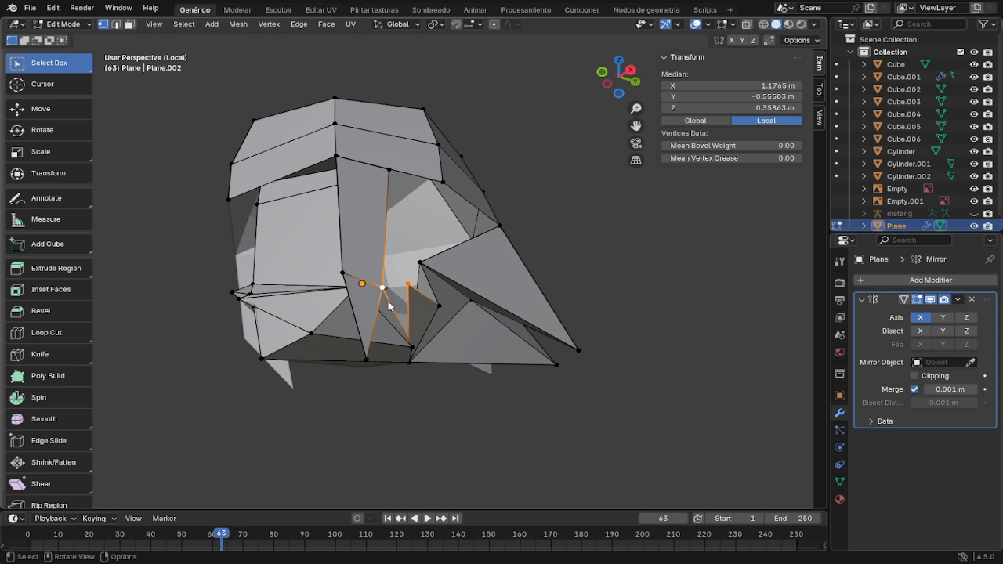
pyautogui.moveTo(475, 311); pyautogui.dragTo(451, 283, button='middle')
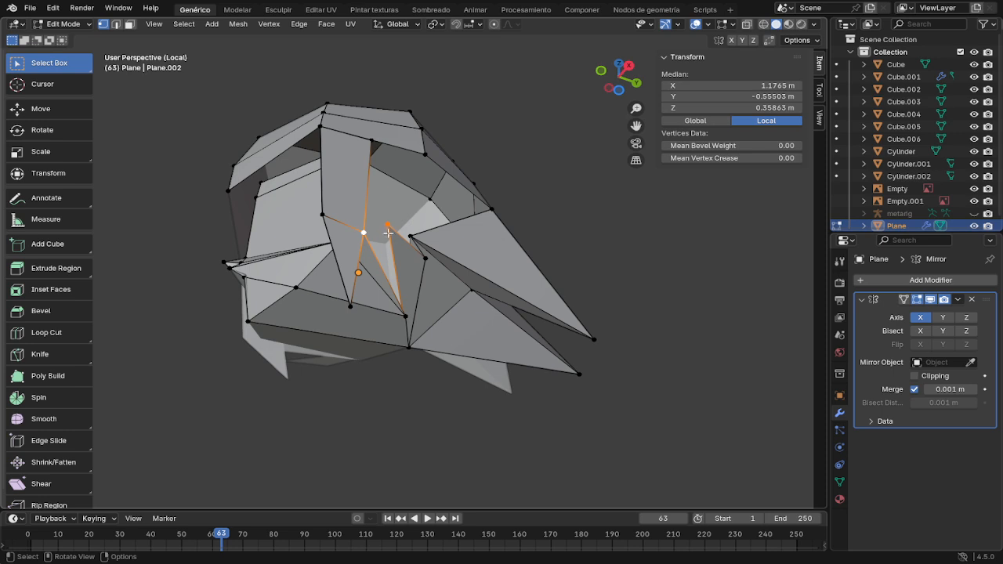
pyautogui.press('m')
pyautogui.click(386, 235)
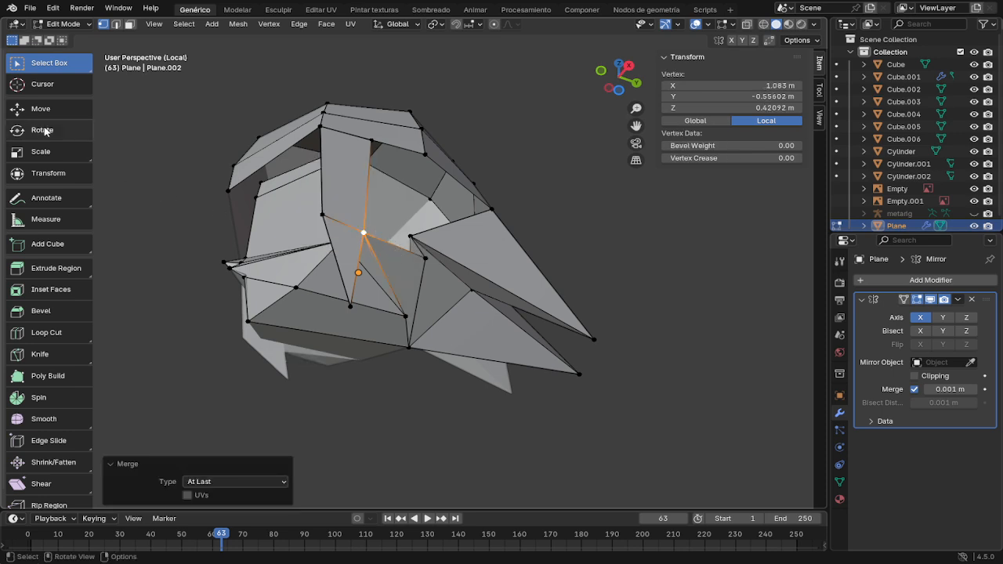
pyautogui.click(60, 354)
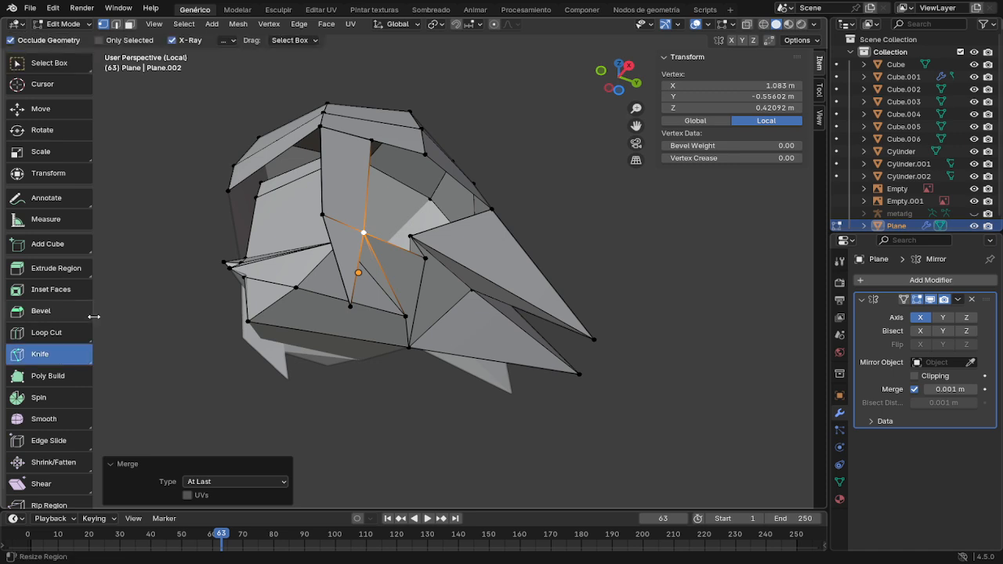
pyautogui.click(394, 279)
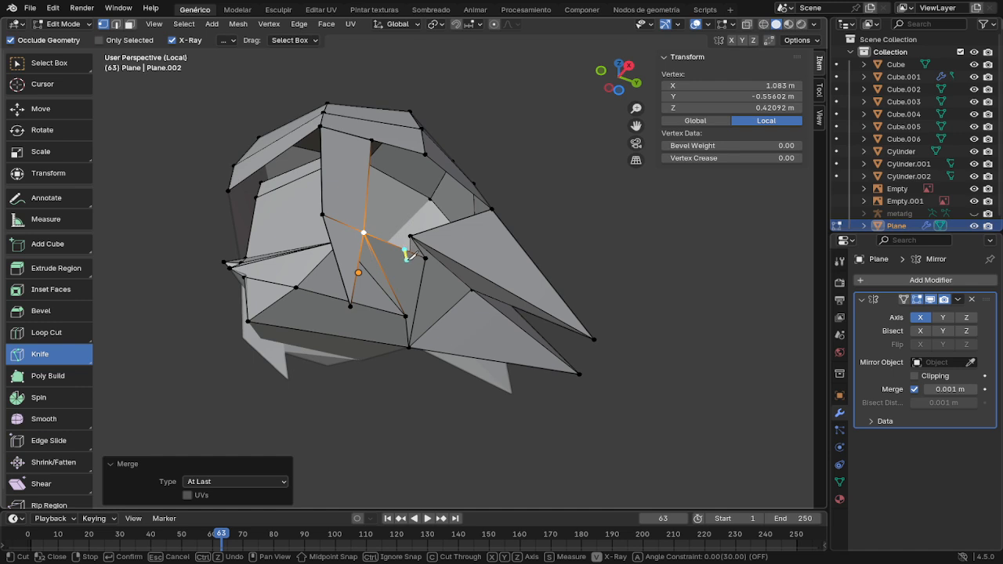
pyautogui.click(405, 248)
pyautogui.hotkey('ctrl', 'z')
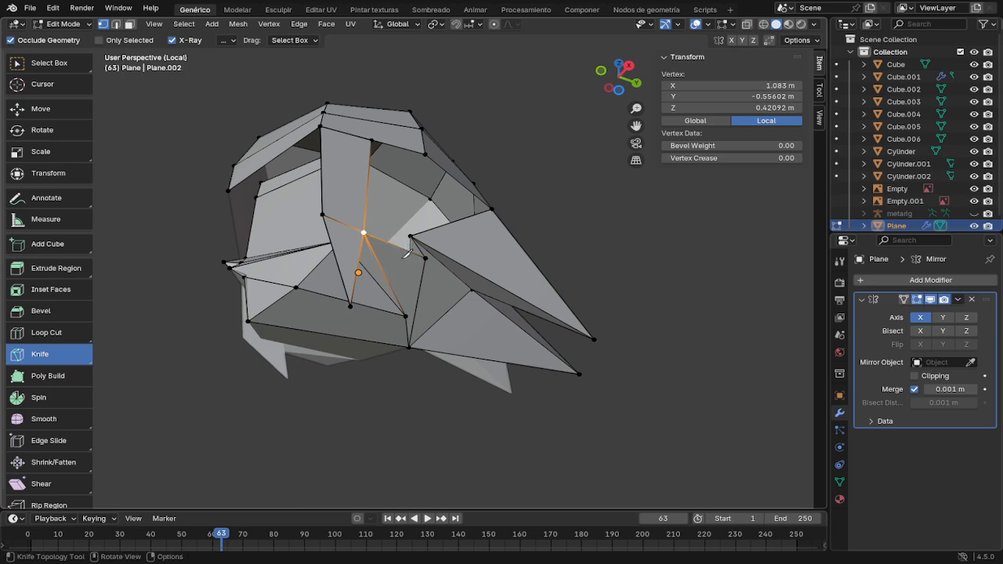
# Step: Try a Knife cut across the underside face between the front strand and the side lock
pyautogui.moveTo(404, 263); pyautogui.dragTo(346, 307, button='middle')
pyautogui.click(326, 341)
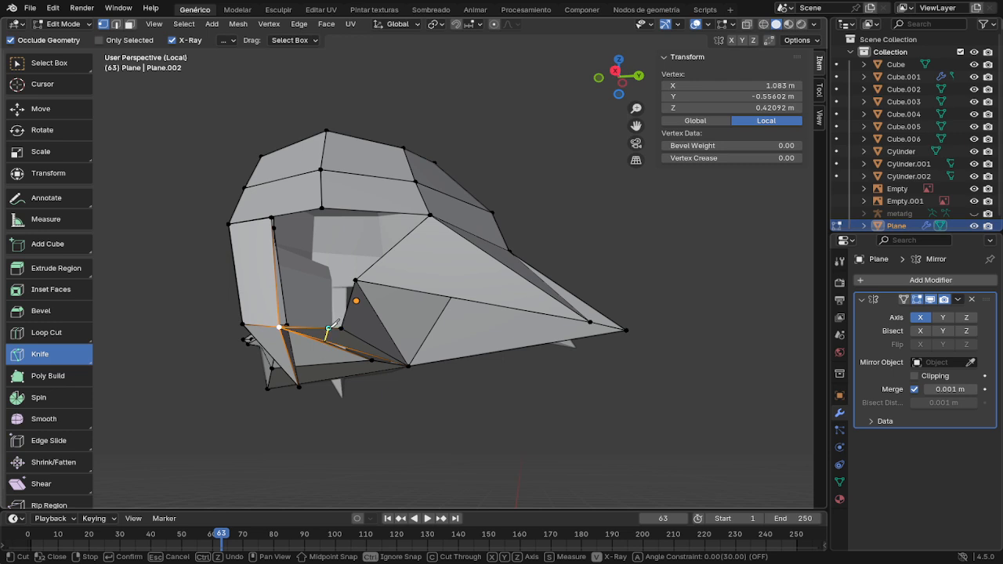
pyautogui.press('Return')
pyautogui.moveTo(342, 315); pyautogui.dragTo(352, 259, button='middle')
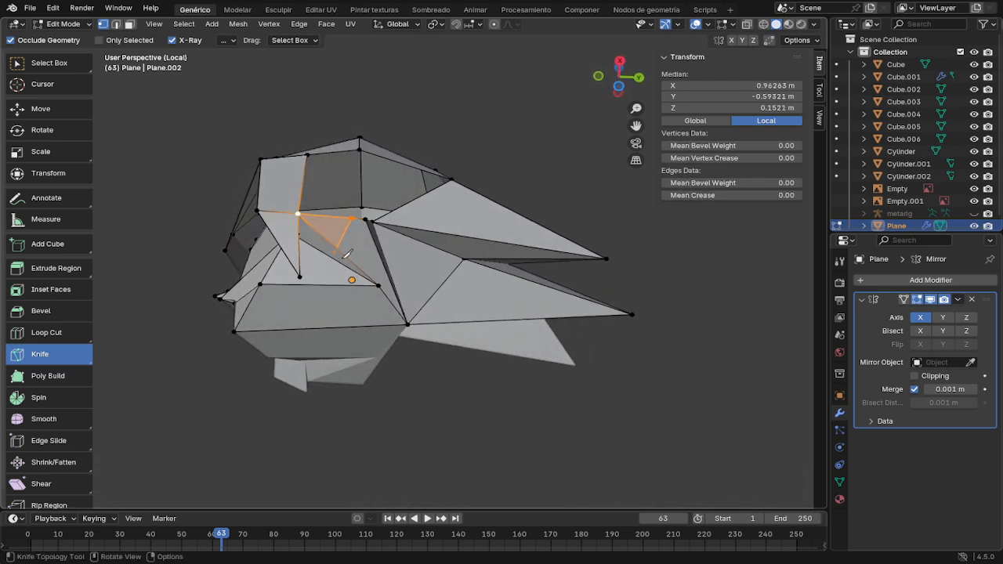
# Step: Undo the knife cut on the underside face and clear the selection
pyautogui.press('q')
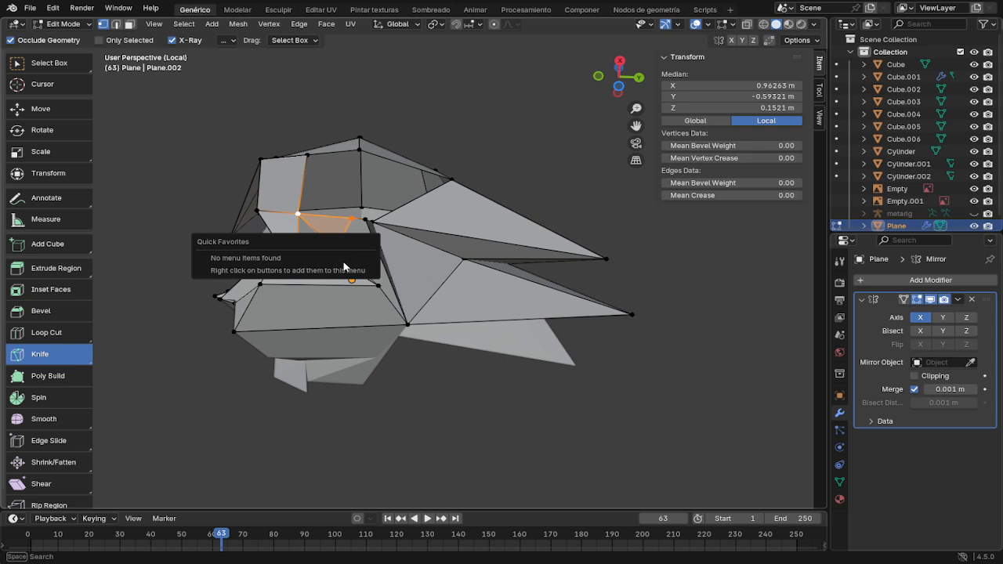
pyautogui.press('Escape')
pyautogui.press('w')
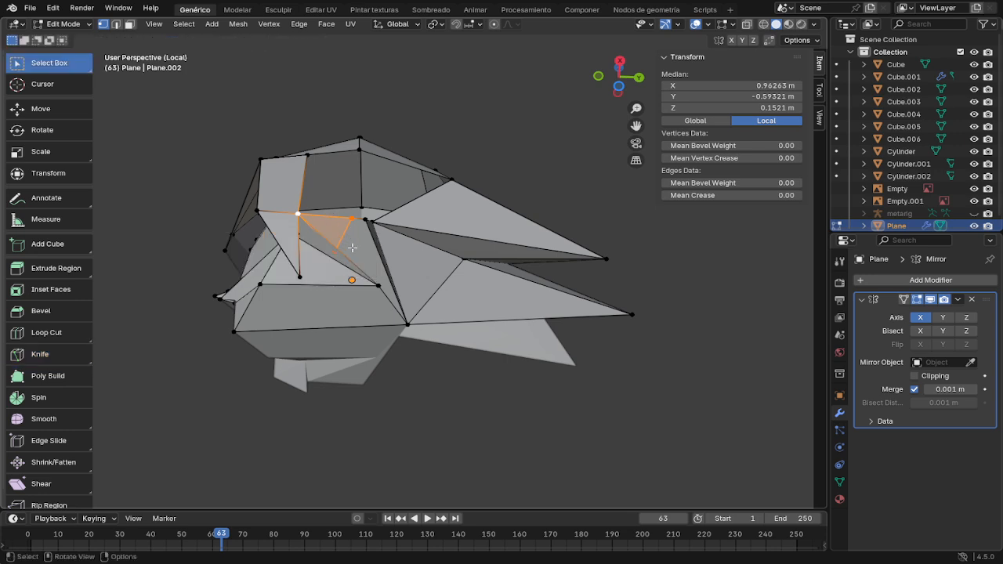
pyautogui.press('g')
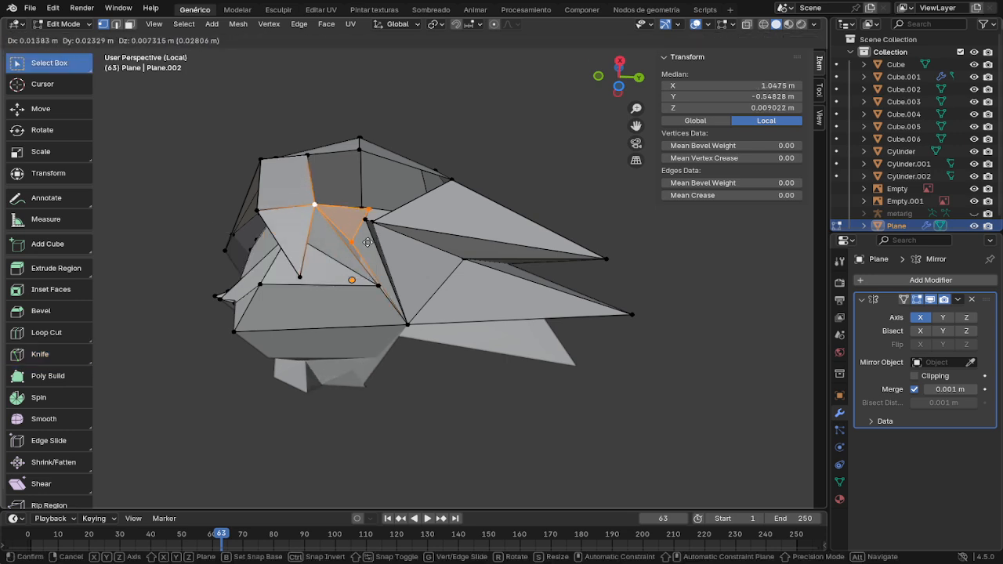
pyautogui.rightClick(370, 247)
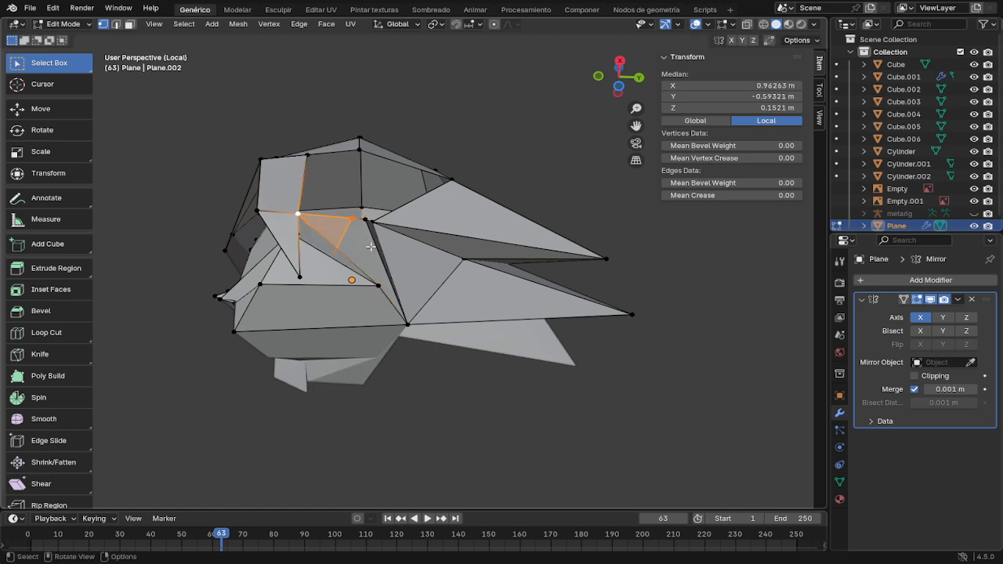
pyautogui.hotkey('ctrl', 'z')
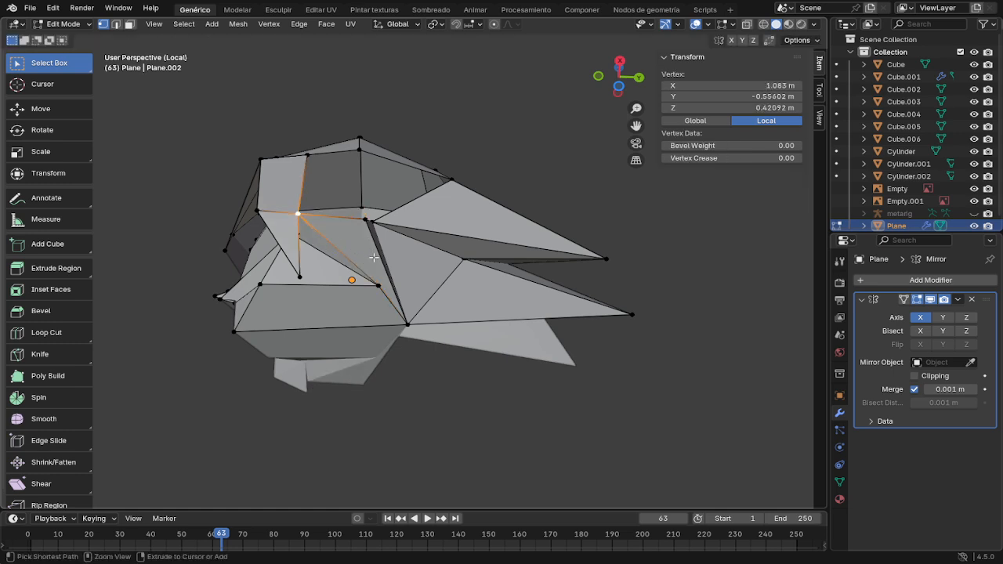
pyautogui.hotkey('alt', 'a')
# Step: Knife a short edge across the narrow underside face between front strand and side lock, from its outer edge to its diagonal edge
pyautogui.moveTo(371, 257); pyautogui.dragTo(369, 295, button='middle')
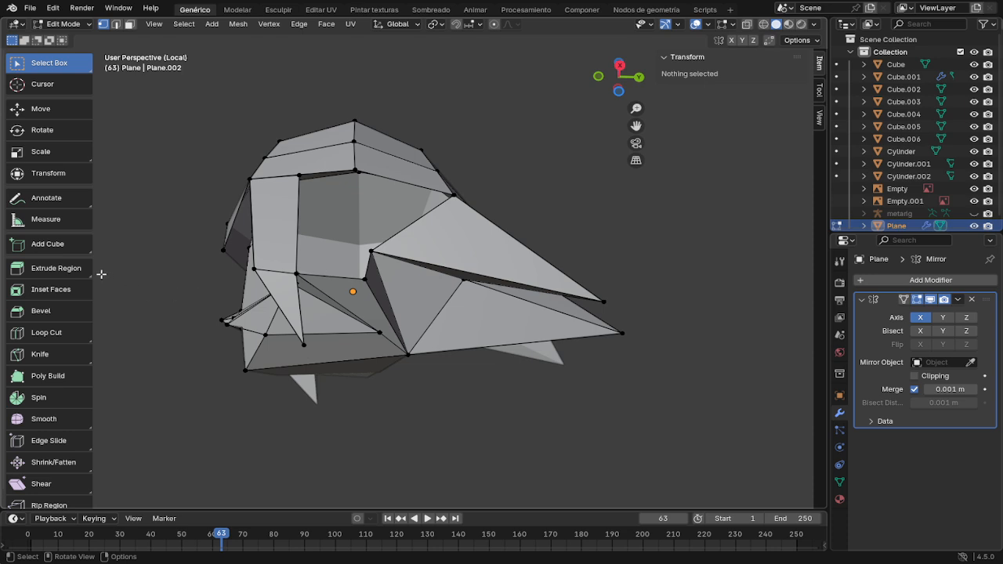
pyautogui.click(72, 352)
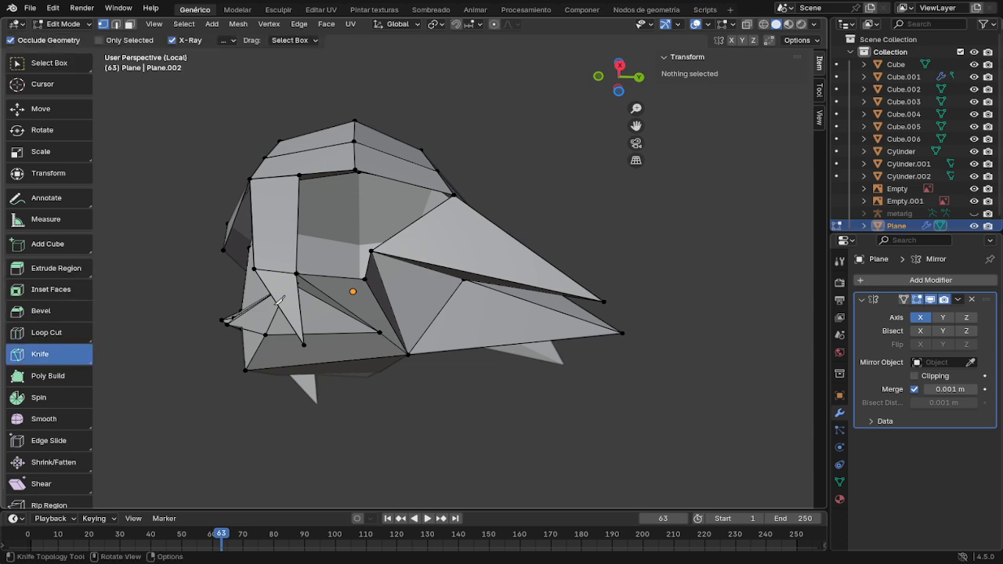
pyautogui.moveTo(367, 253)
pyautogui.mouseDown(button='middle')
pyautogui.moveTo(368, 228)
pyautogui.moveTo(372, 247)
pyautogui.mouseUp(button='middle')
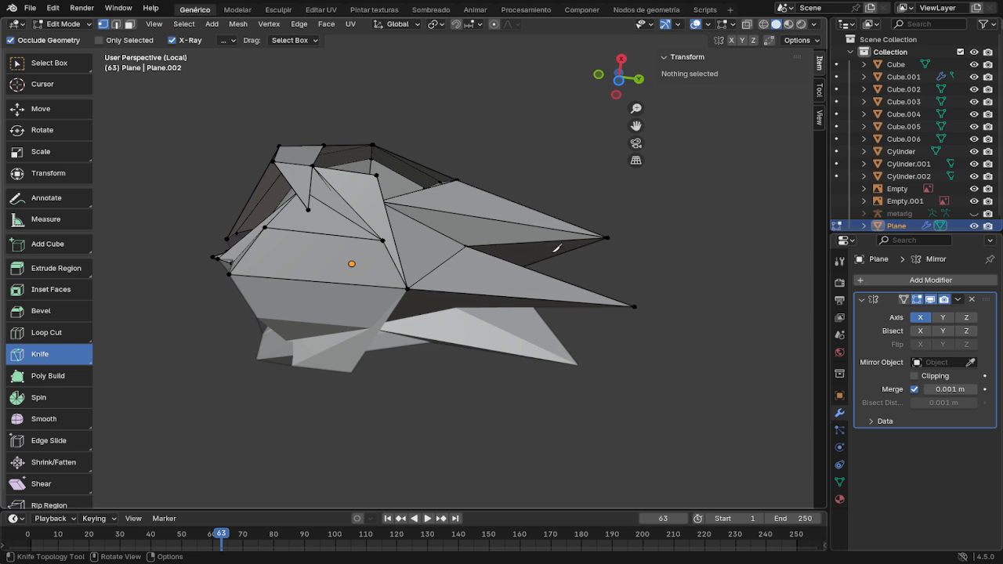
pyautogui.moveTo(488, 235); pyautogui.dragTo(362, 350, button='middle')
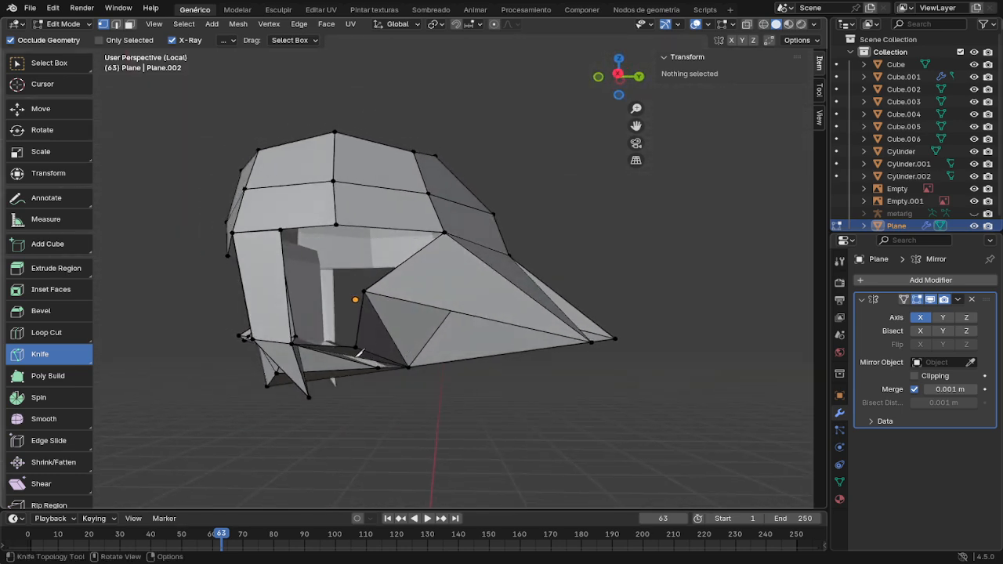
pyautogui.click(292, 343)
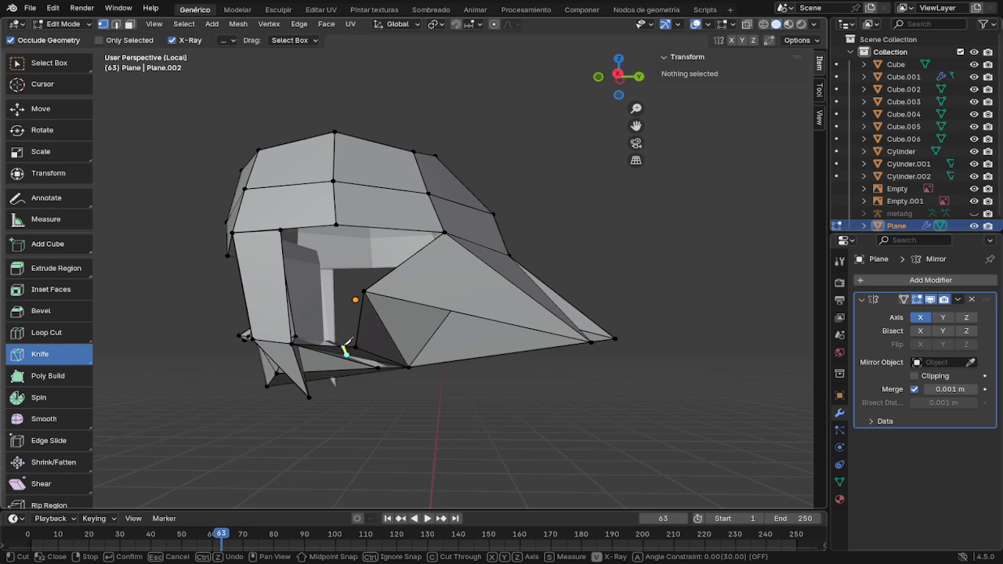
pyautogui.click(344, 348)
pyautogui.press('Return')
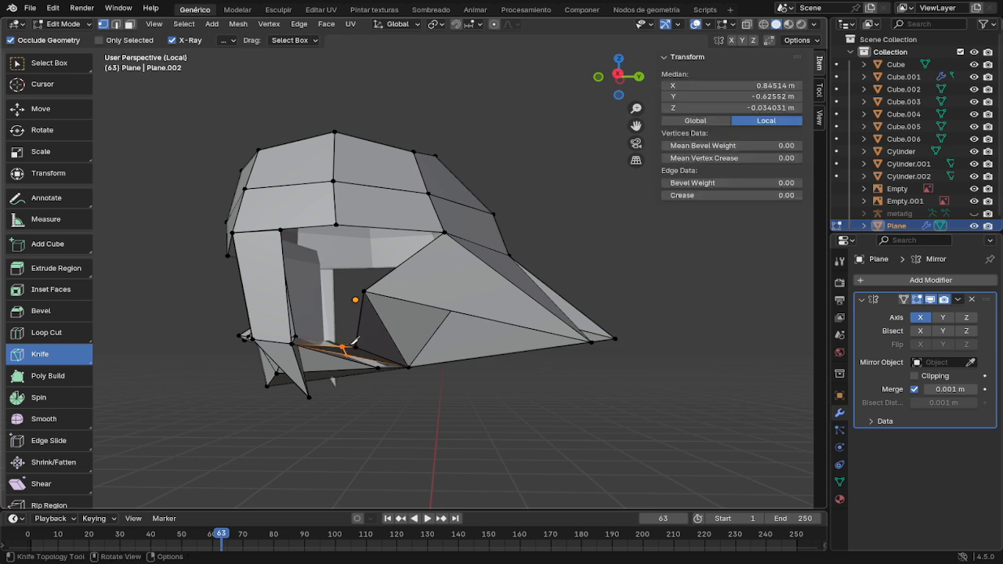
pyautogui.press('w')
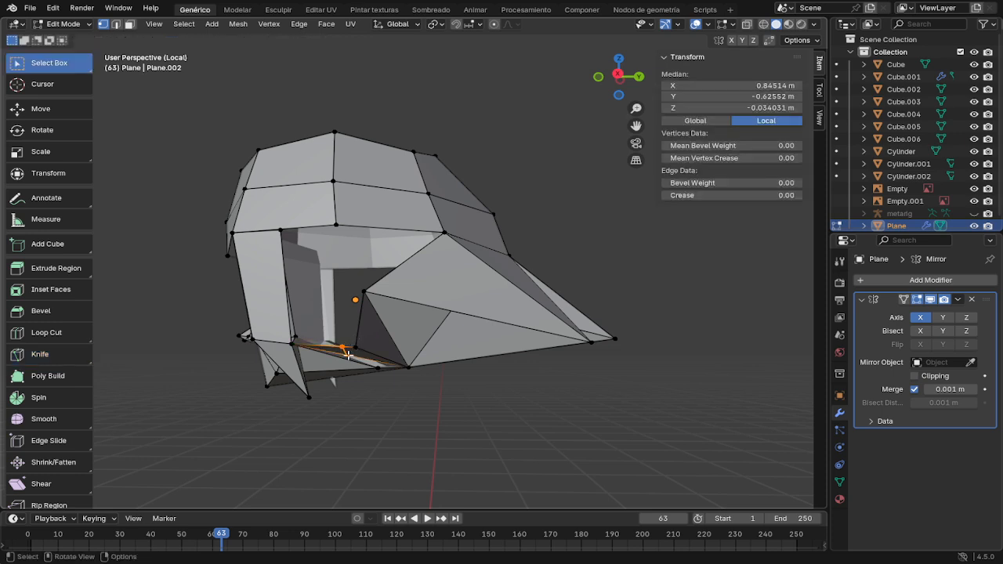
# Step: Merge the new knife-cut vertex on the underside diagonal into the neighbouring inner underside vertex using At Last
pyautogui.click(347, 351)
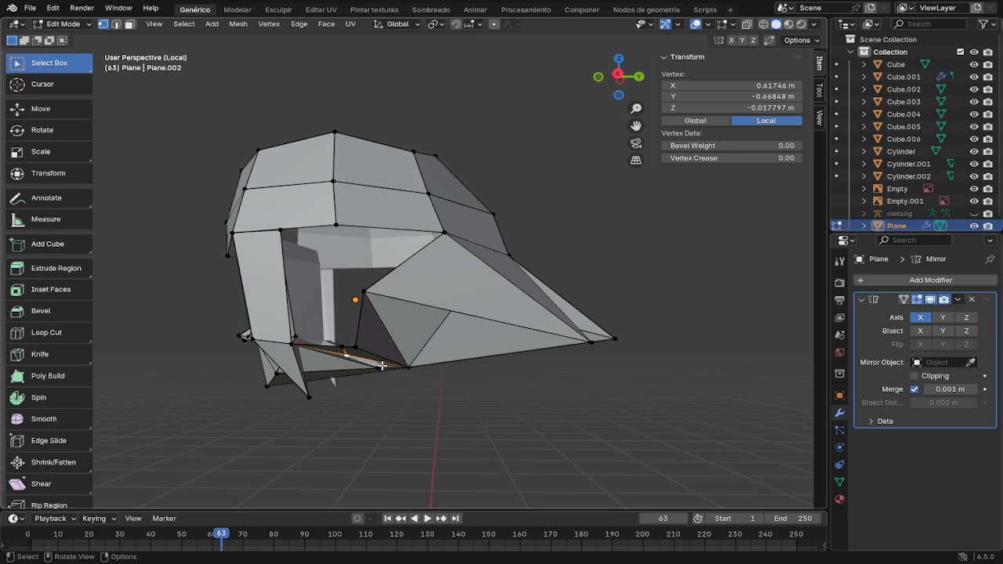
pyautogui.keyDown('shift'); pyautogui.click(380, 366); pyautogui.keyUp('shift')
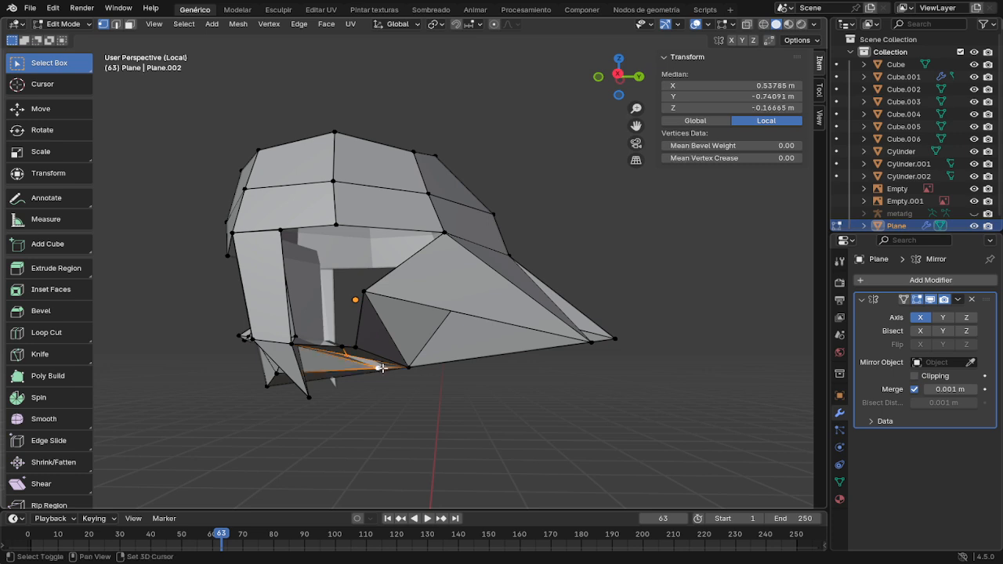
pyautogui.press('m')
pyautogui.click(368, 367)
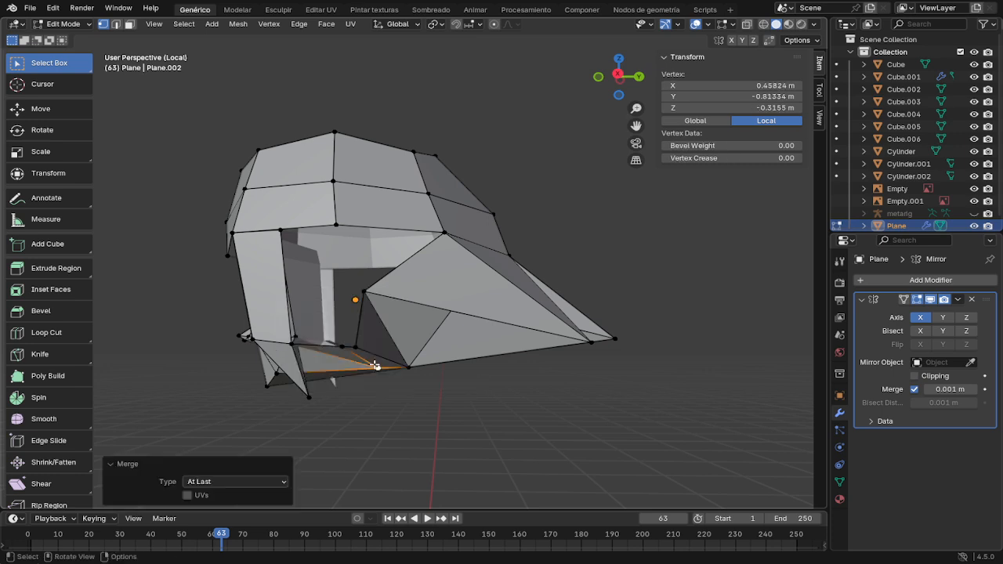
pyautogui.moveTo(391, 365); pyautogui.dragTo(383, 282, button='middle')
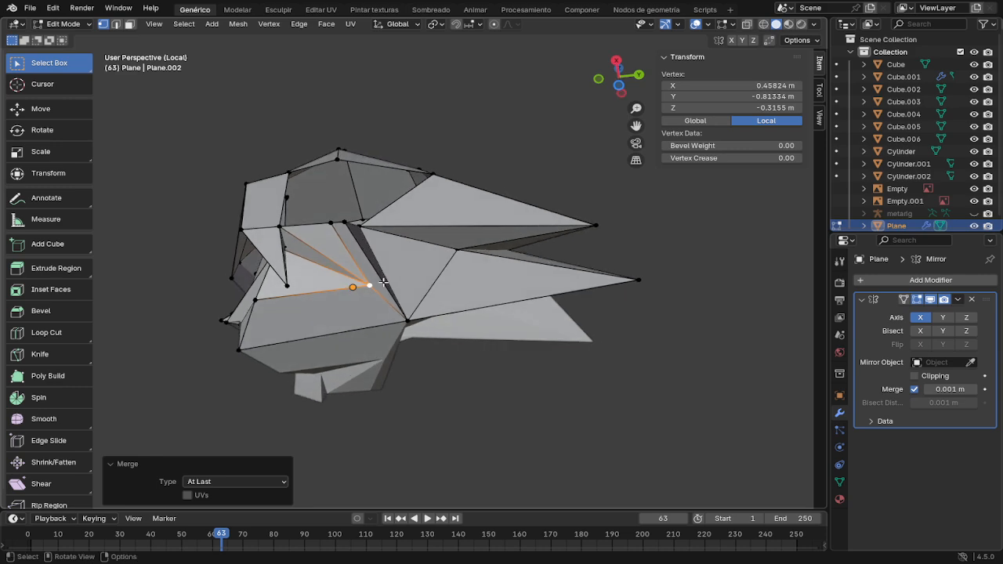
# Step: Move the two outer-edge vertices of the underside between the front strand and the side lock rearward
pyautogui.click(346, 223)
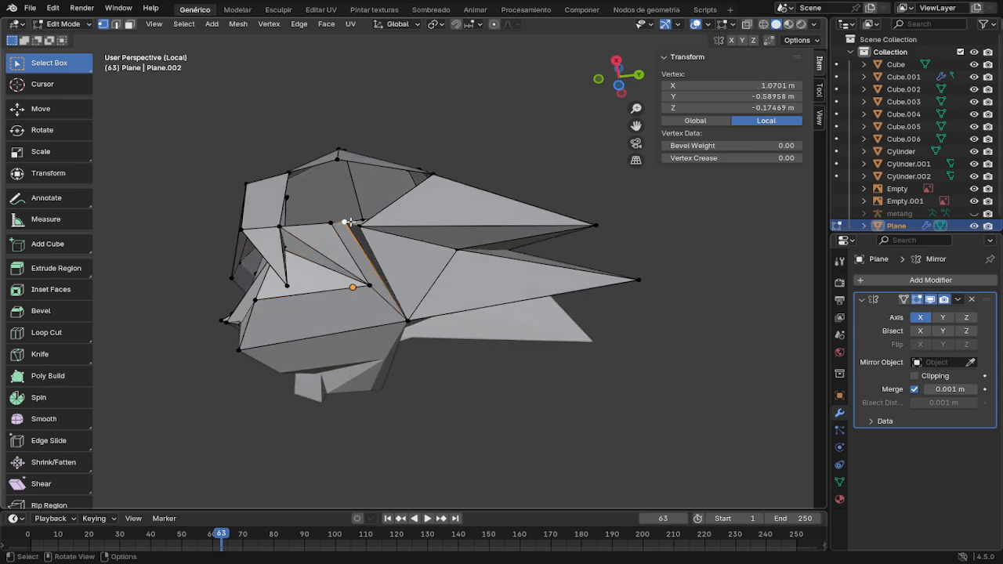
pyautogui.press('g')
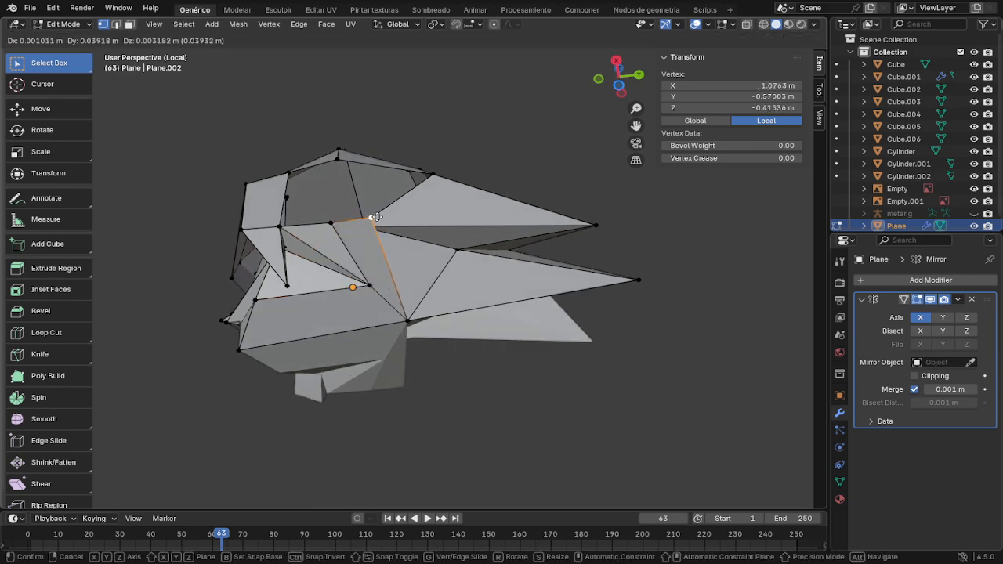
pyautogui.click(369, 210)
pyautogui.moveTo(408, 282); pyautogui.dragTo(415, 307, button='middle')
pyautogui.click(363, 336)
pyautogui.press('g')
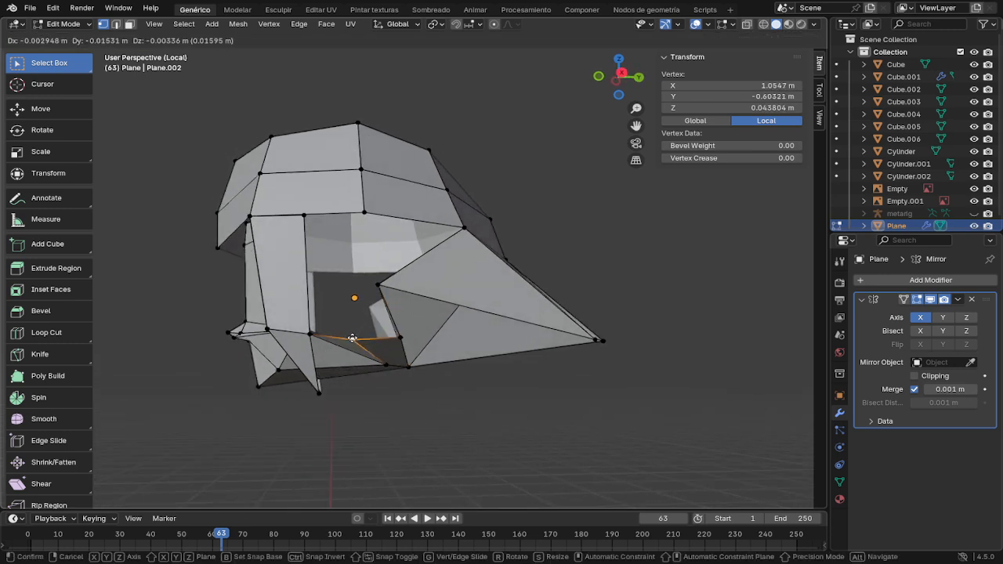
pyautogui.click(375, 338)
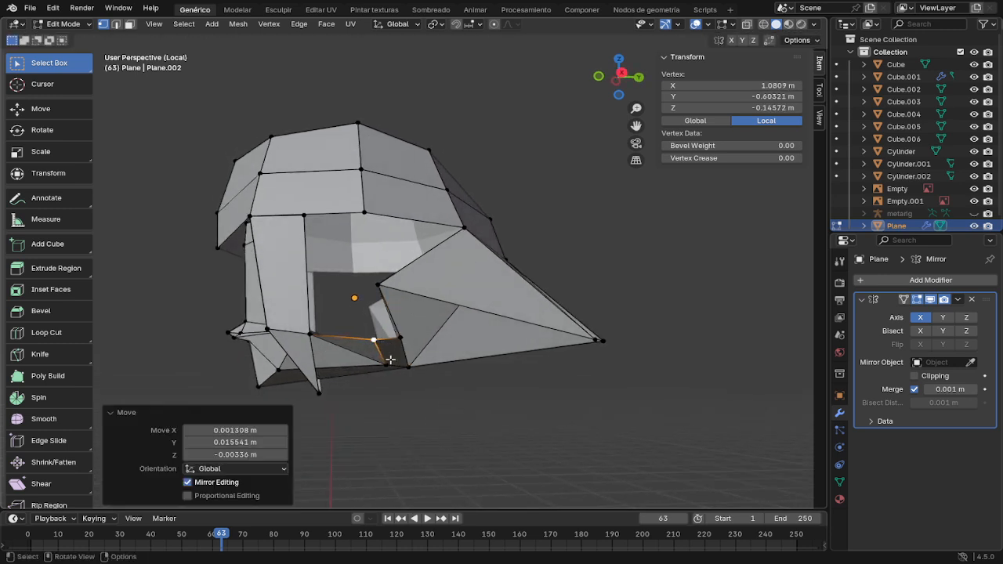
# Step: Move the inner underside vertex beside the side lock's lower corner slightly forward and up
pyautogui.click(384, 362)
pyautogui.press('g')
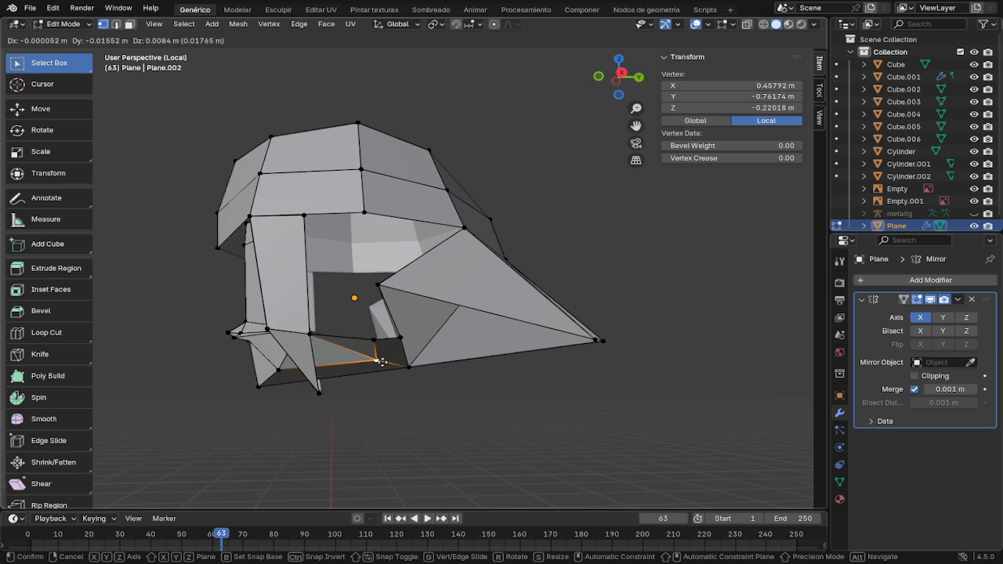
pyautogui.click(379, 361)
pyautogui.moveTo(390, 365); pyautogui.dragTo(324, 315, button='middle')
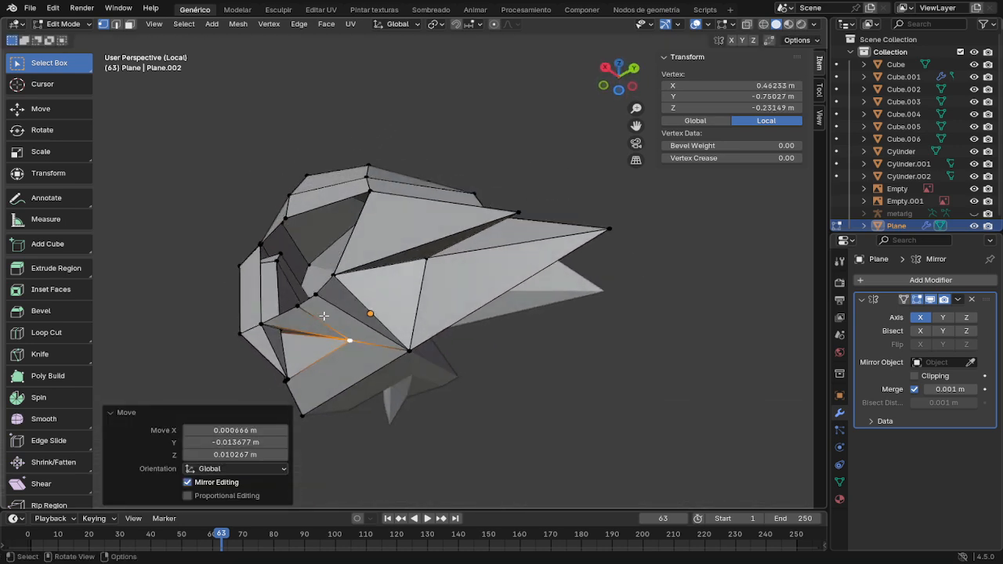
# Step: Move the side lock's front vertex rearward and down to narrow the lock's front face
pyautogui.click(335, 275)
pyautogui.press('g')
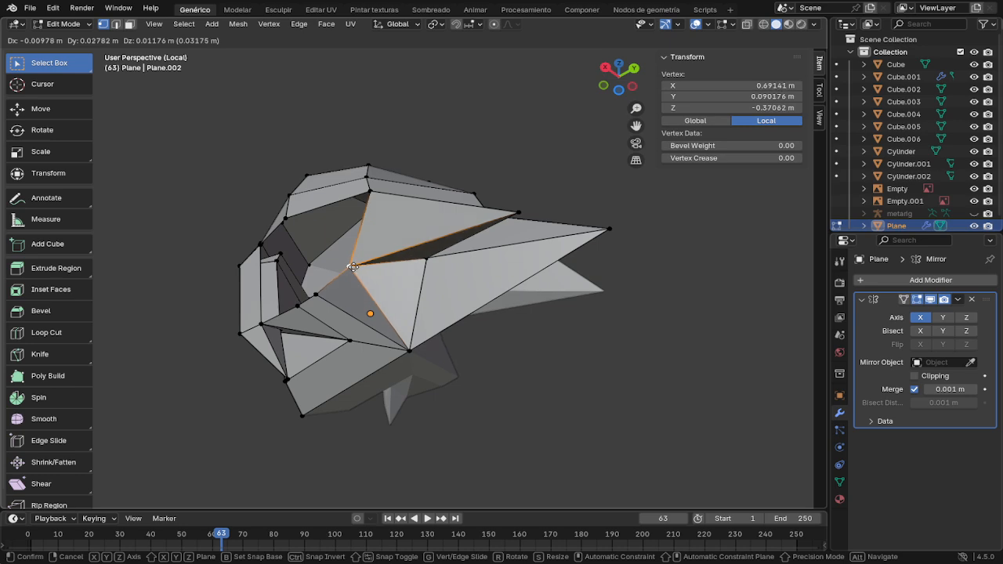
pyautogui.click(353, 267)
pyautogui.moveTo(347, 269); pyautogui.dragTo(382, 292, button='middle')
pyautogui.press('g')
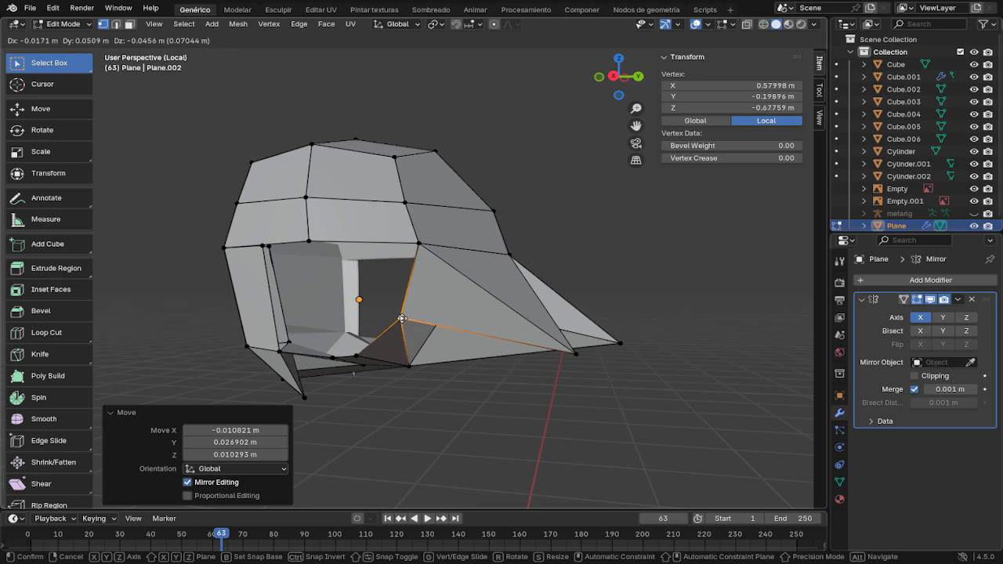
pyautogui.click(403, 320)
pyautogui.moveTo(403, 320); pyautogui.dragTo(437, 387, button='middle')
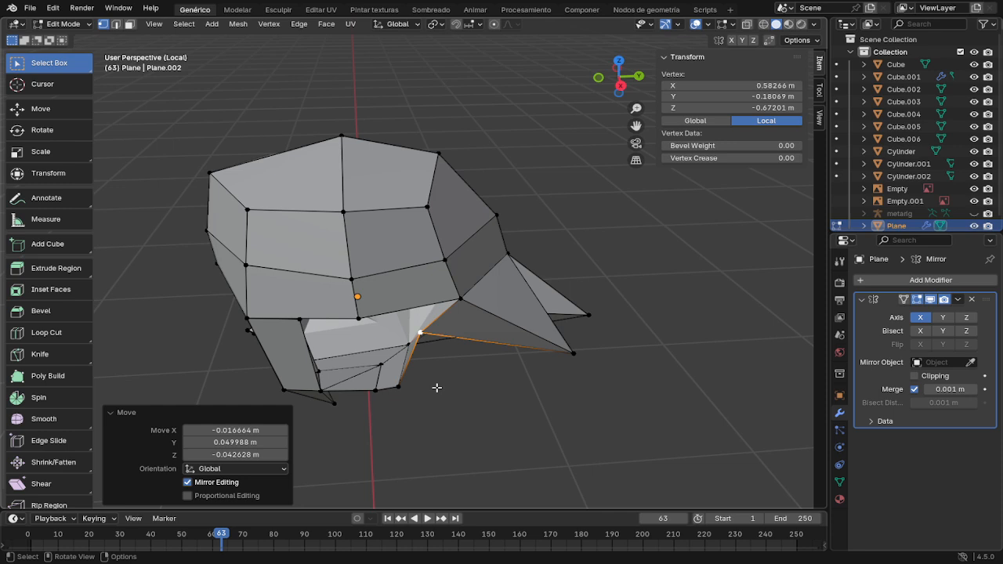
# Step: Merge the two nearly coincident vertices at the front strand's lower corner using At Last
pyautogui.keyDown('alt'); pyautogui.click(344, 378); pyautogui.keyUp('alt')
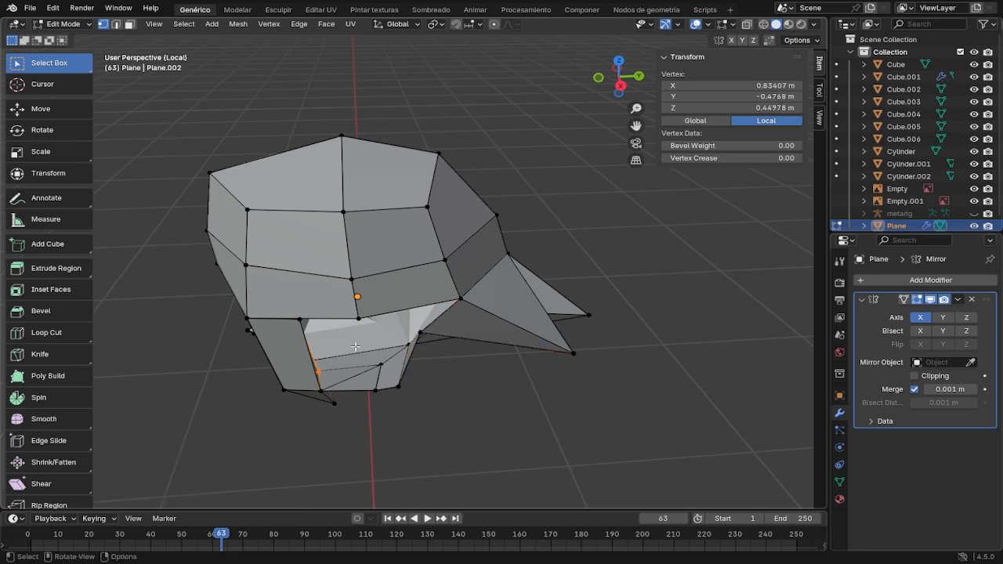
pyautogui.scroll(3, 355, 346)
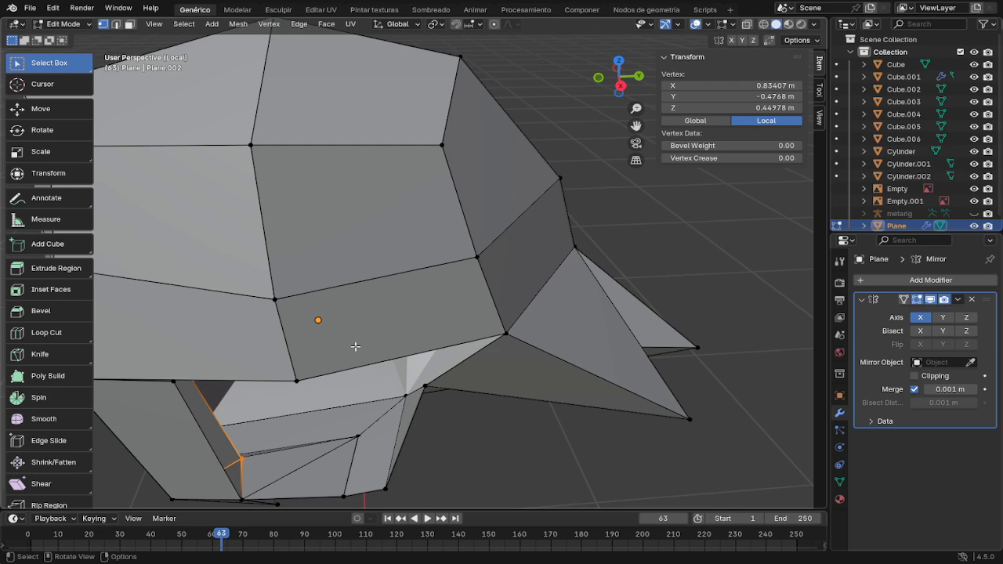
pyautogui.moveTo(355, 345); pyautogui.dragTo(602, 164, button='middle')
pyautogui.hotkey('alt', 'z')
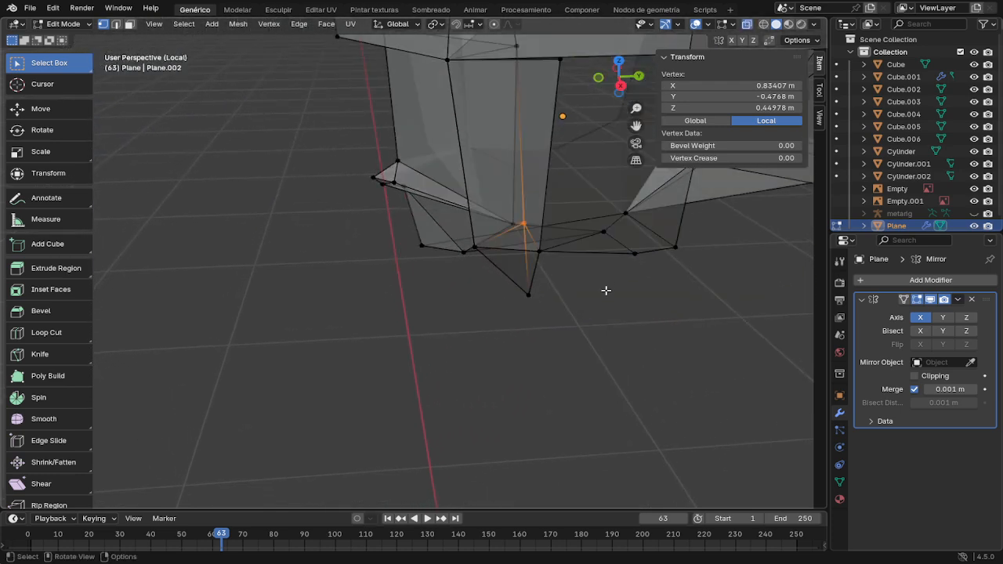
pyautogui.moveTo(605, 290); pyautogui.dragTo(611, 252, button='middle')
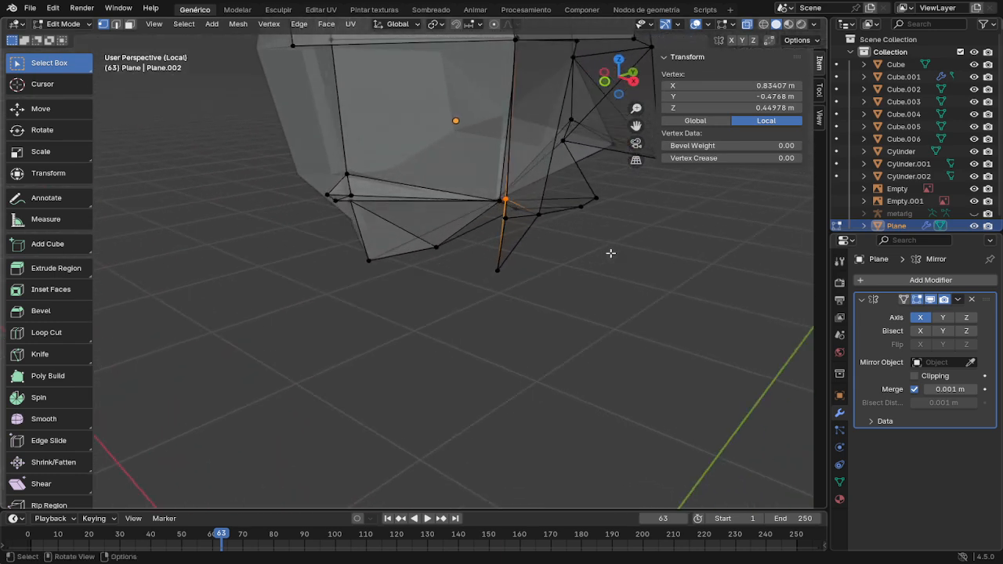
pyautogui.press('shift')
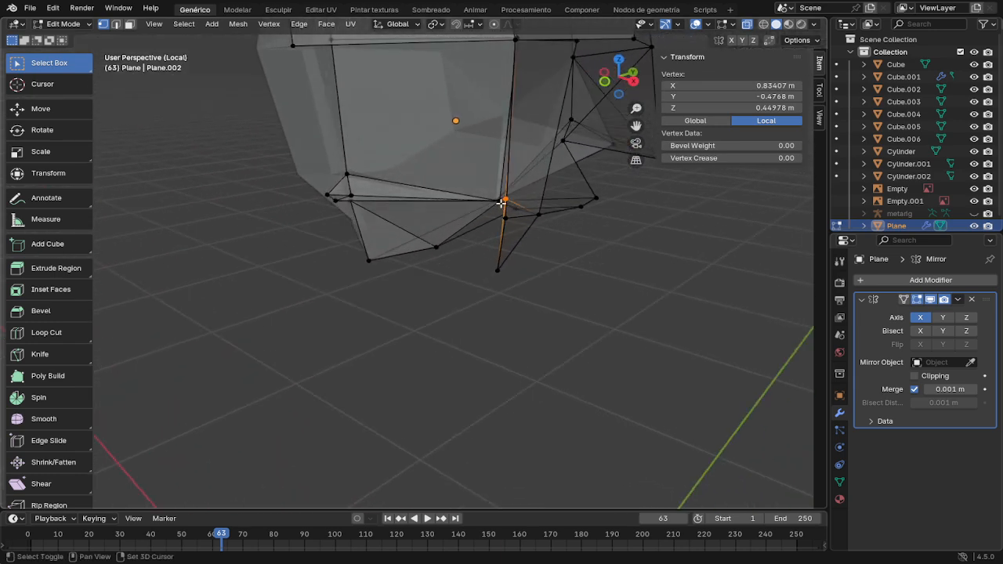
pyautogui.keyDown('shift'); pyautogui.click(501, 203); pyautogui.keyUp('shift')
pyautogui.press('m')
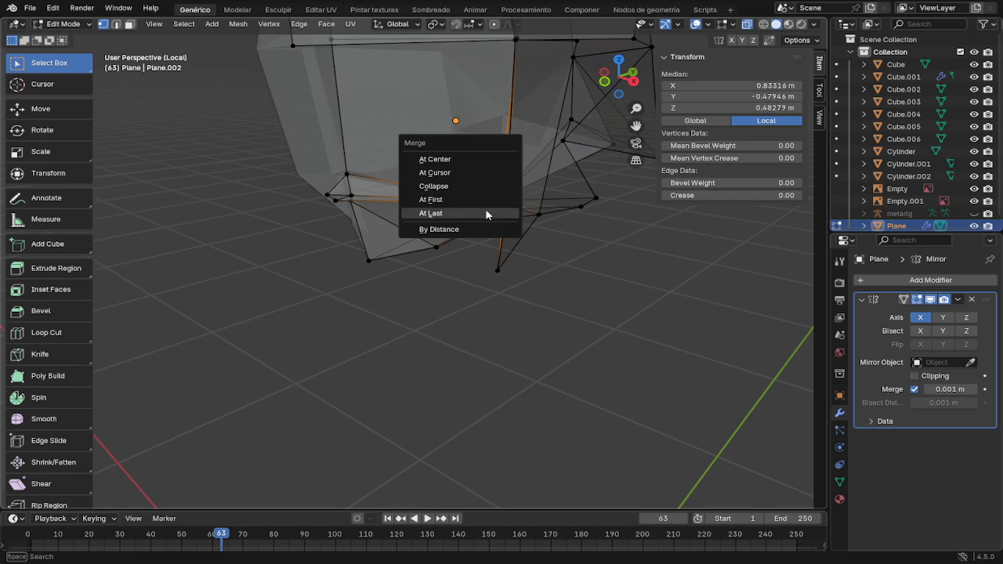
pyautogui.click(475, 212)
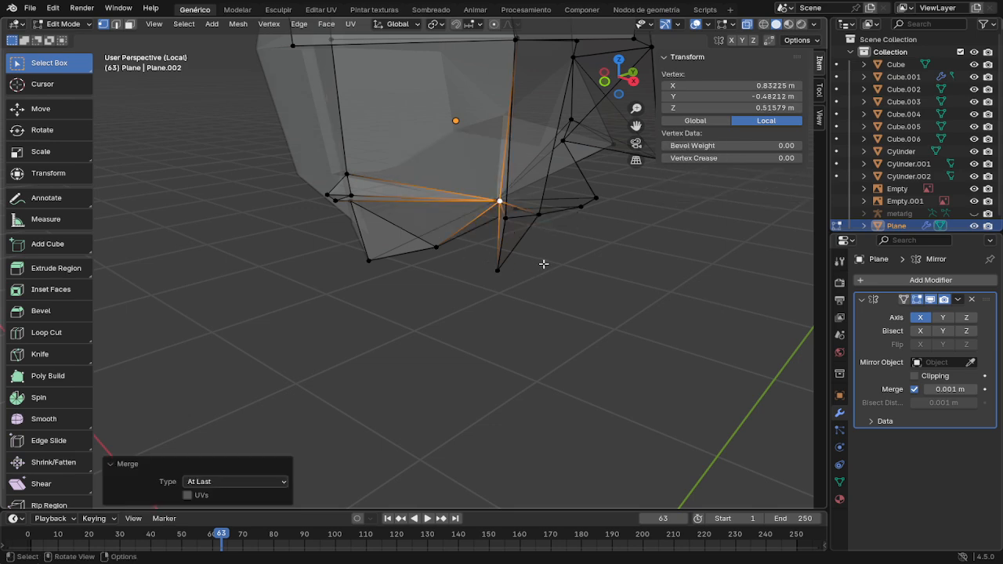
pyautogui.moveTo(542, 264); pyautogui.dragTo(543, 238, button='middle')
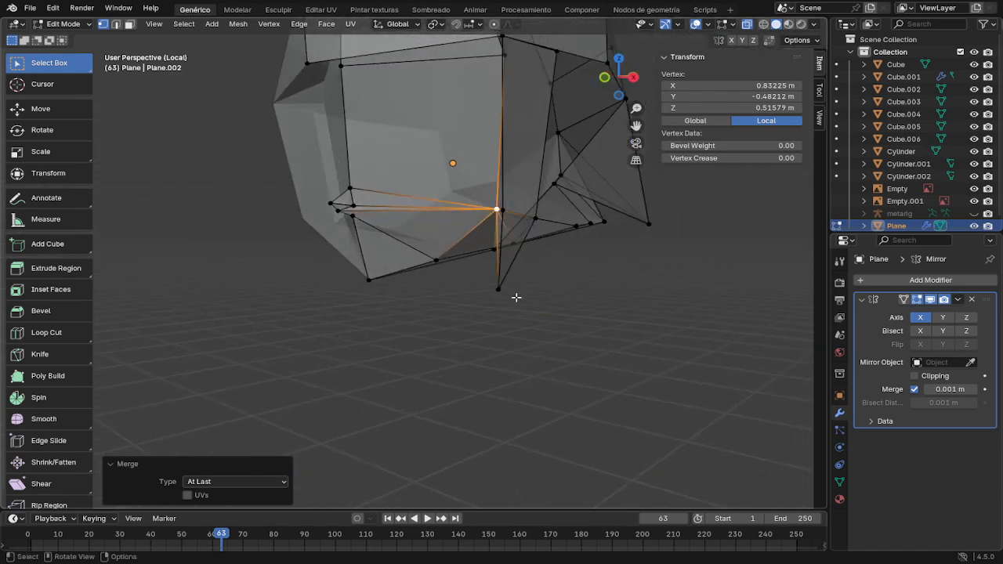
pyautogui.moveTo(515, 301)
pyautogui.mouseDown(button='middle')
pyautogui.moveTo(427, 313)
pyautogui.moveTo(486, 322)
pyautogui.moveTo(479, 347)
pyautogui.moveTo(444, 293)
pyautogui.mouseUp(button='middle')
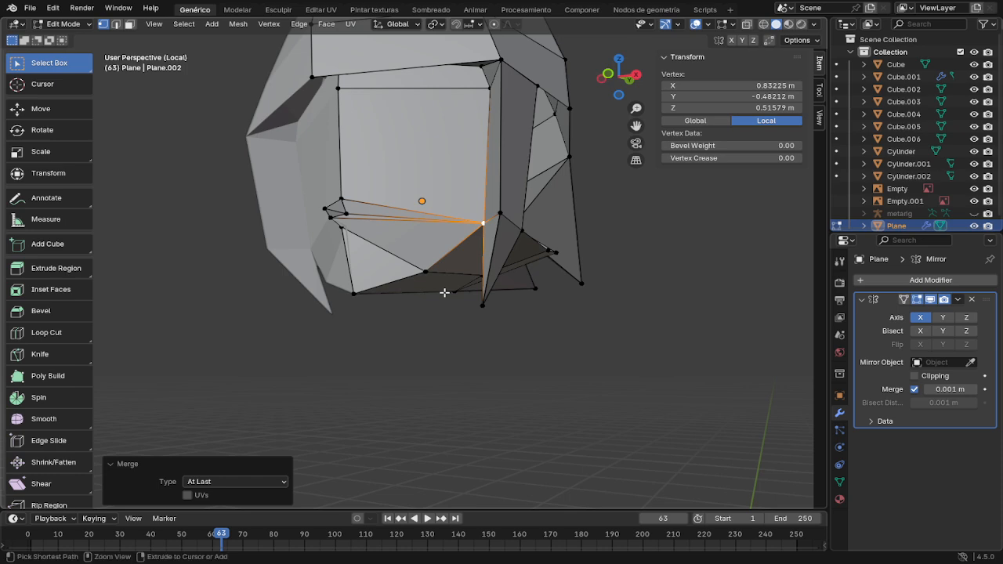
# Step: Undo the front strand merge and the preceding series of vertex moves, merges and knife cuts on the hair's underside
pyautogui.hotkey('ctrl', 'z')
pyautogui.hotkey('ctrl', 'z')
pyautogui.hotkey('ctrl', 'z')
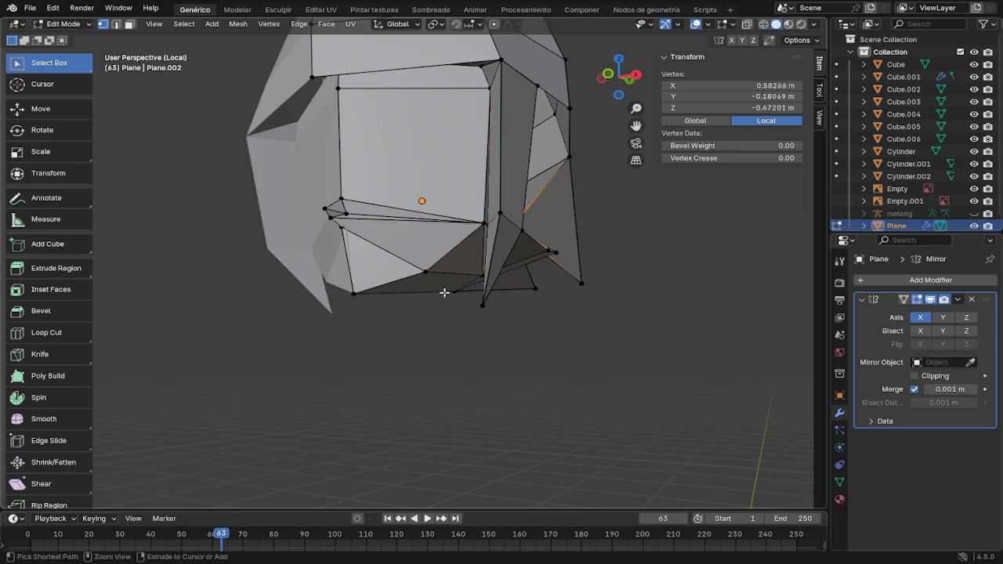
pyautogui.moveTo(443, 291); pyautogui.dragTo(322, 332, button='middle')
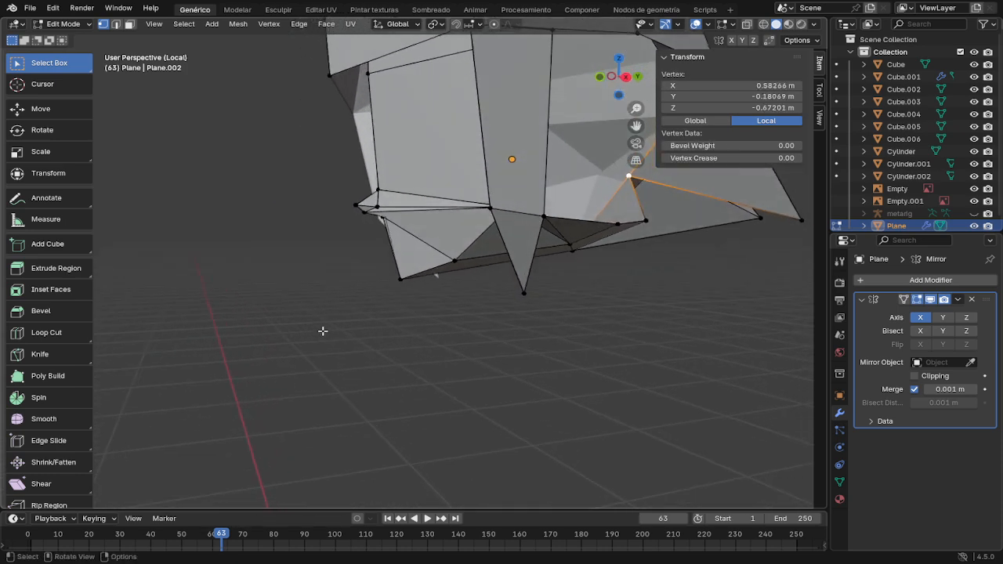
pyautogui.hotkey('ctrl', 'z')
pyautogui.hotkey('ctrl', 'z')
pyautogui.hotkey('ctrl', 'z')
pyautogui.hotkey('ctrl', 'z')
pyautogui.hotkey('ctrl', 'z')
pyautogui.hotkey('ctrl', 'z')
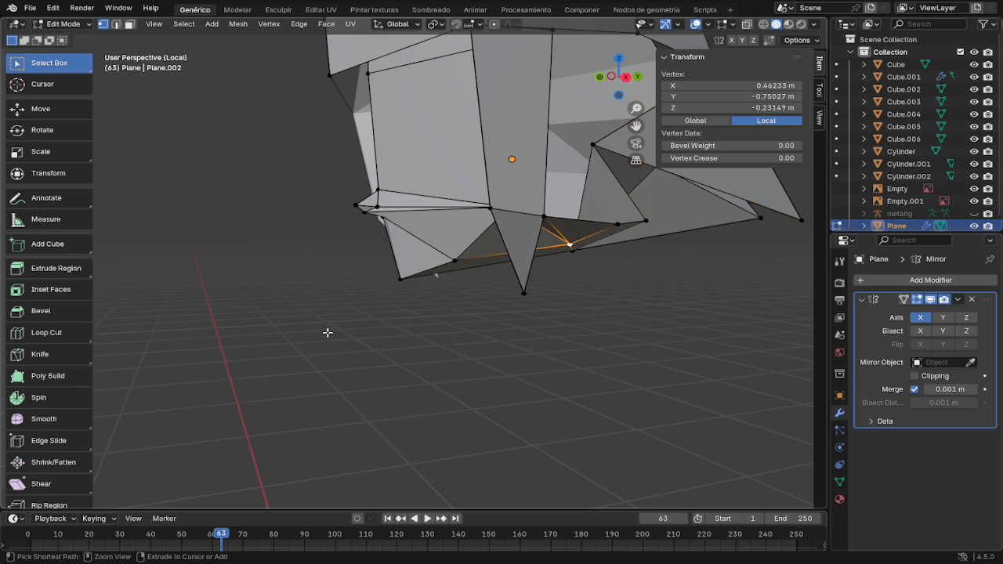
pyautogui.hotkey('ctrl', 'z')
pyautogui.hotkey('ctrl', 'z')
pyautogui.hotkey('ctrl', 'z')
pyautogui.hotkey('ctrl', 'z')
pyautogui.hotkey('ctrl', 'z')
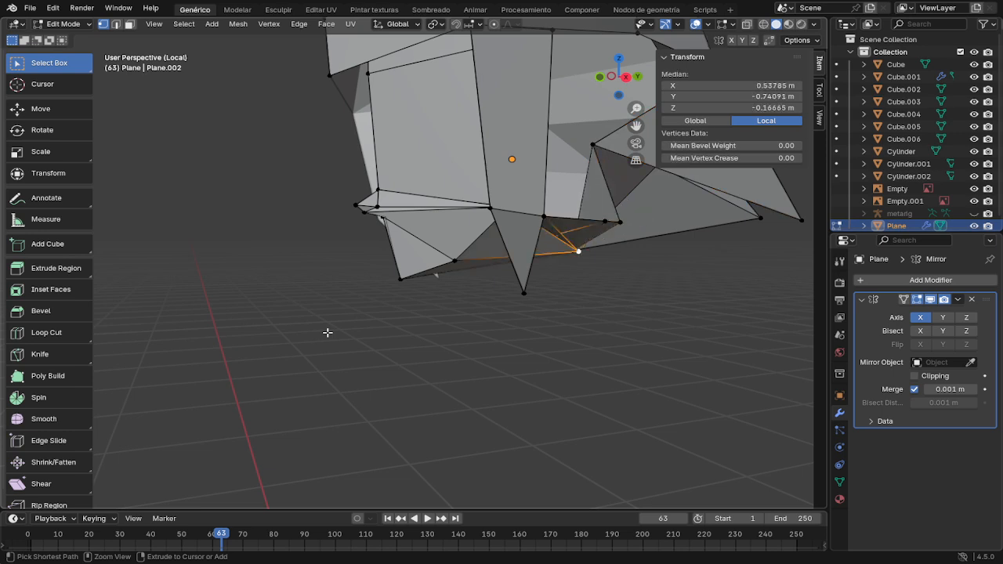
pyautogui.hotkey('ctrl', 'z')
pyautogui.hotkey('ctrl', 'z')
pyautogui.hotkey('ctrl', 'z')
pyautogui.hotkey('ctrl', 'z')
pyautogui.hotkey('ctrl', 'z')
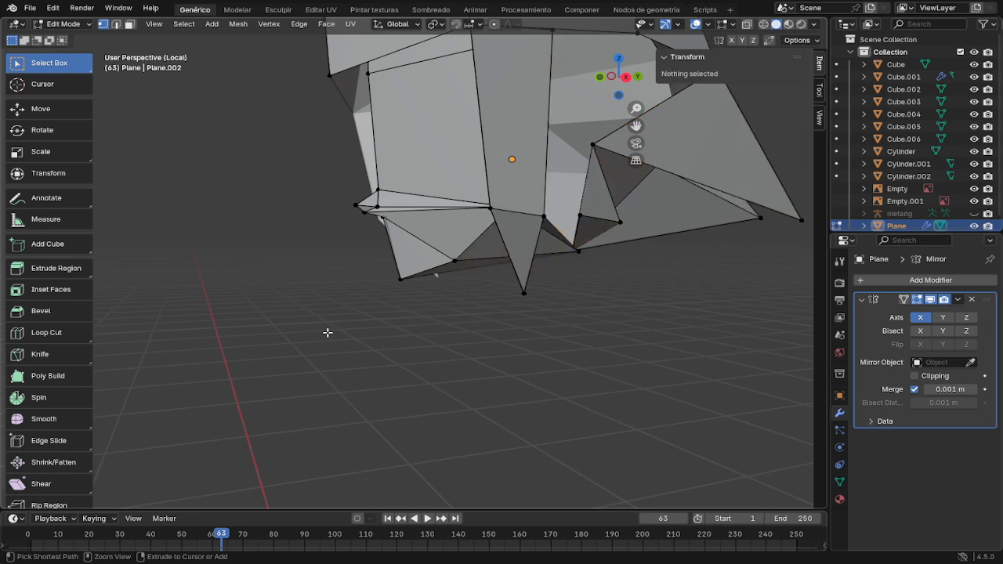
pyautogui.hotkey('ctrl', 'z')
pyautogui.hotkey('ctrl', 'z')
pyautogui.hotkey('ctrl', 'z')
pyautogui.hotkey('ctrl', 'z')
pyautogui.hotkey('ctrl', 'z')
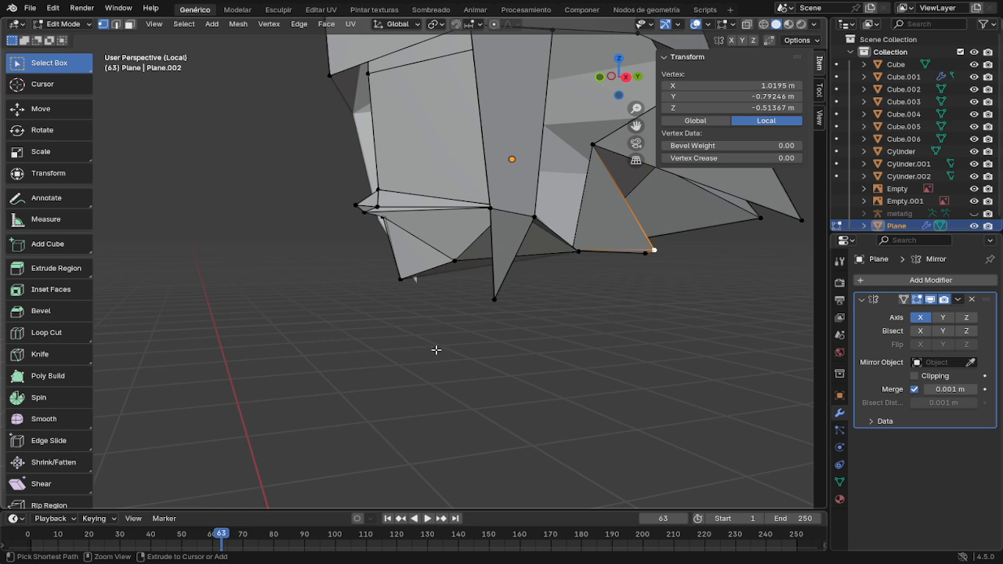
pyautogui.press('w')
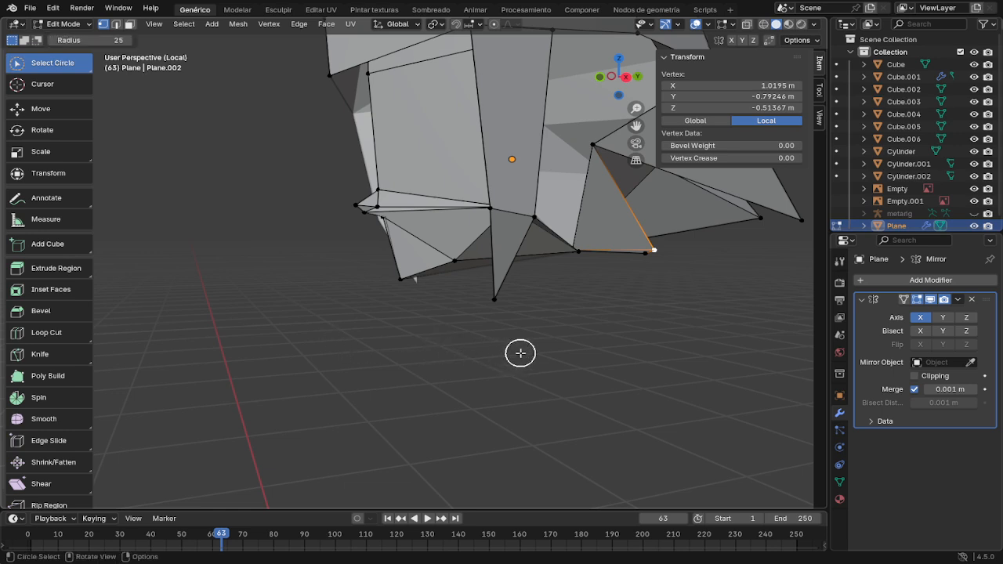
pyautogui.hotkey('alt', 'a')
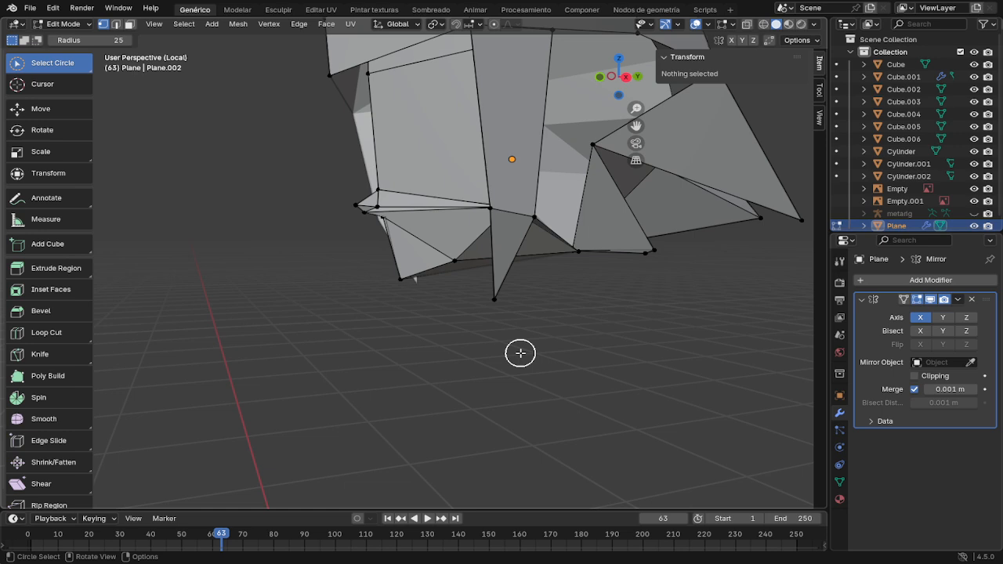
pyautogui.hotkey('ctrl', 'z')
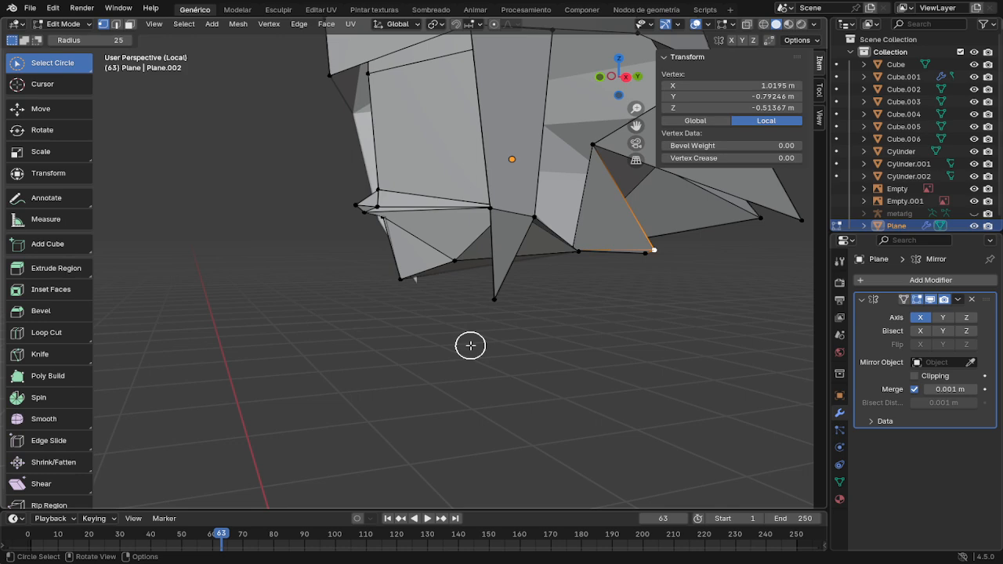
pyautogui.moveTo(471, 345); pyautogui.dragTo(504, 336, button='middle')
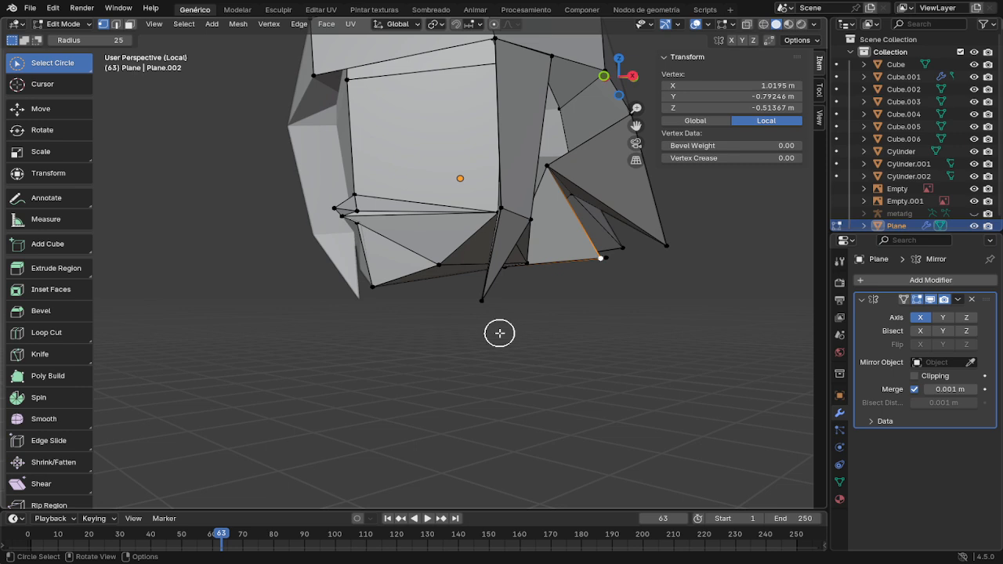
# Step: Open a previously saved file, discarding the unsaved changes to noname9.blend
pyautogui.click(30, 8)
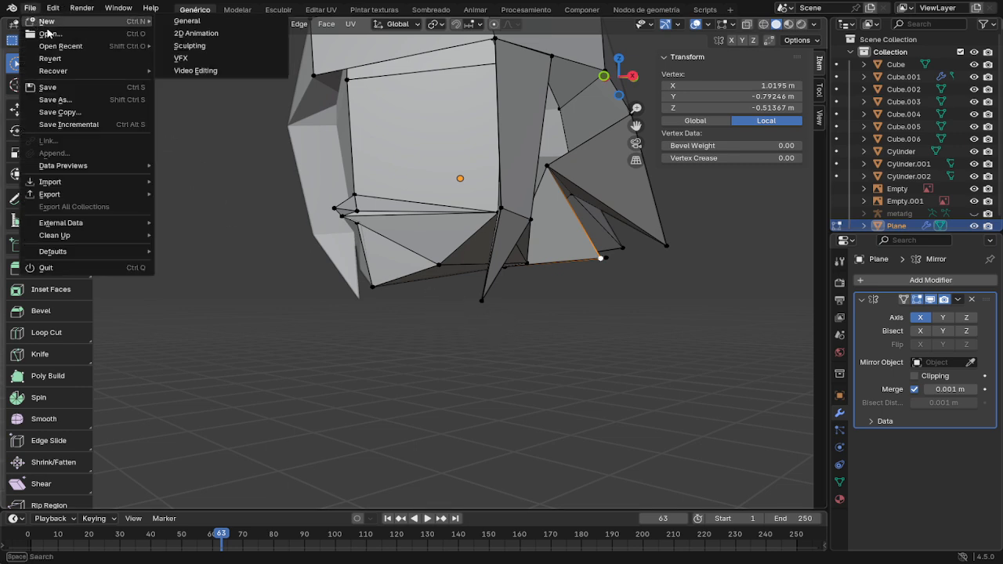
pyautogui.click(51, 34)
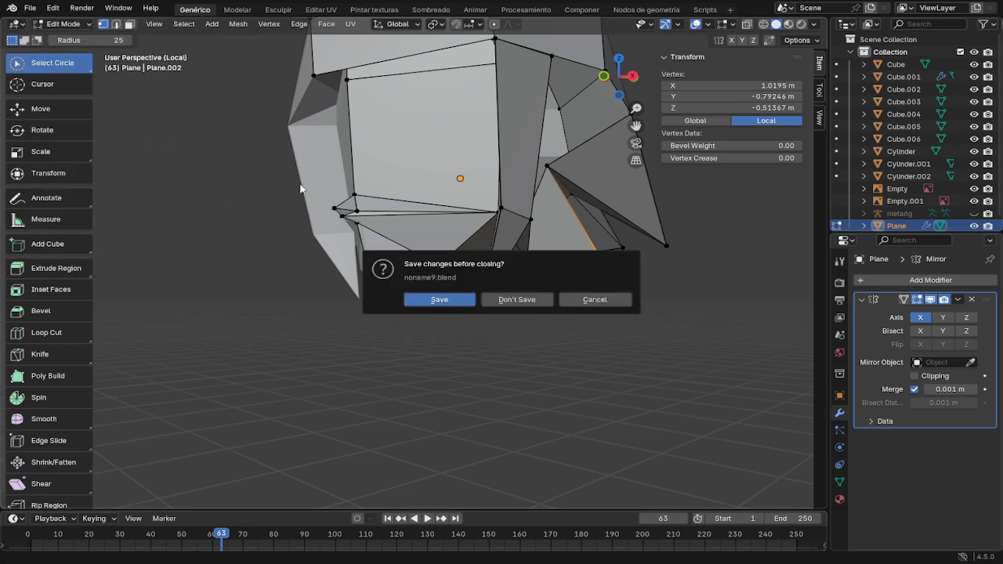
pyautogui.click(515, 300)
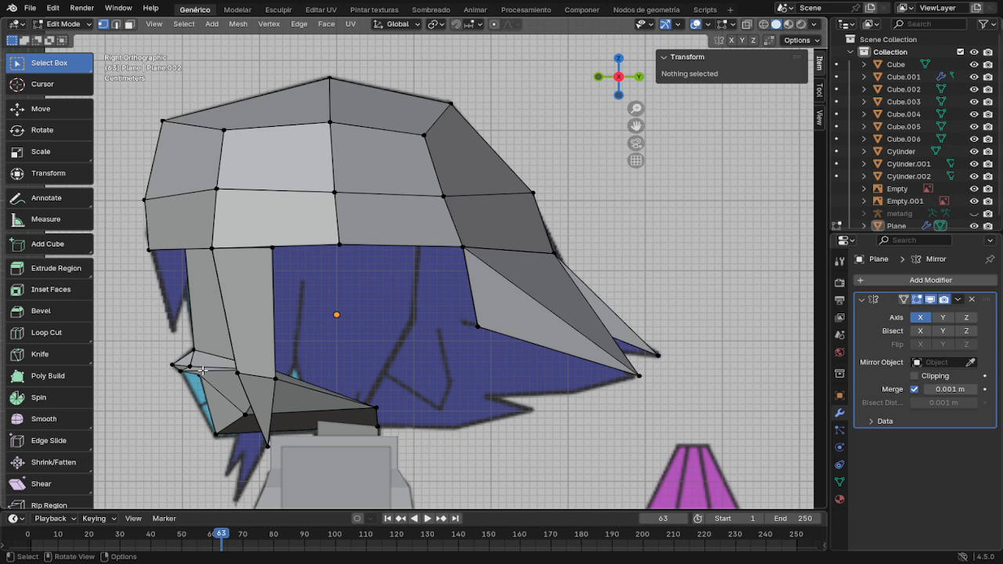
# Step: Open another saved version of the character file and inspect the hair mesh from the side
pyautogui.click(31, 9)
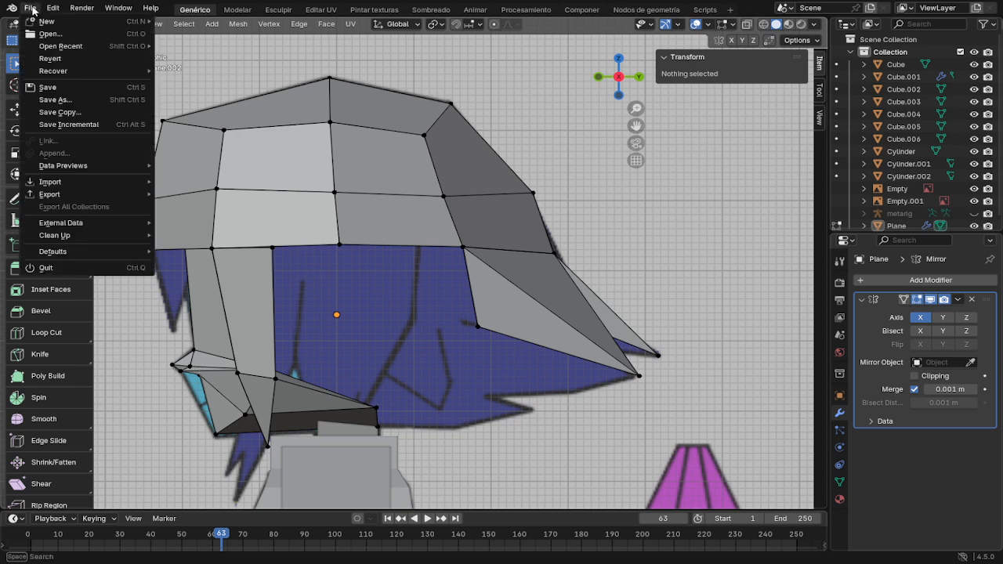
pyautogui.click(48, 35)
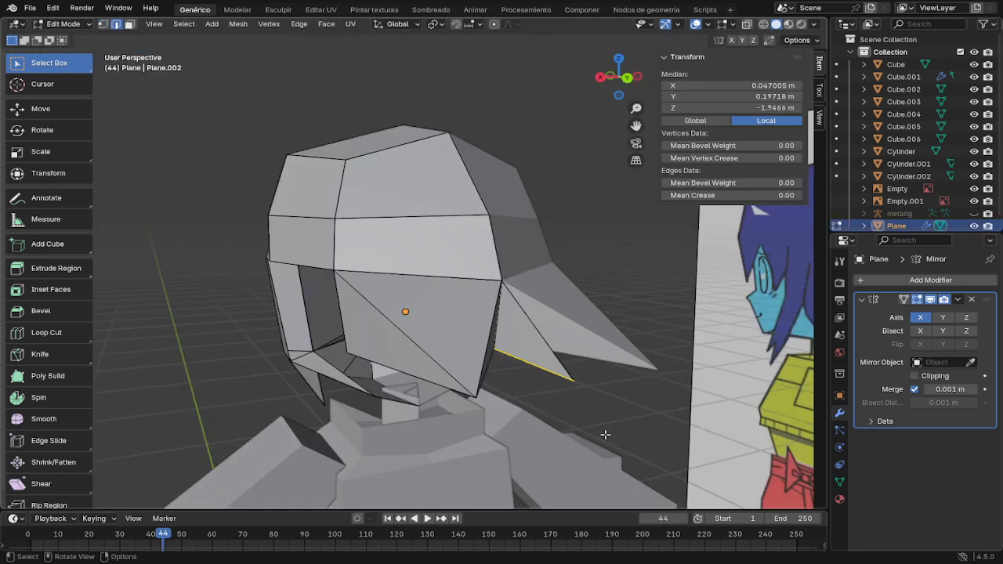
pyautogui.moveTo(502, 386); pyautogui.dragTo(591, 345, button='middle')
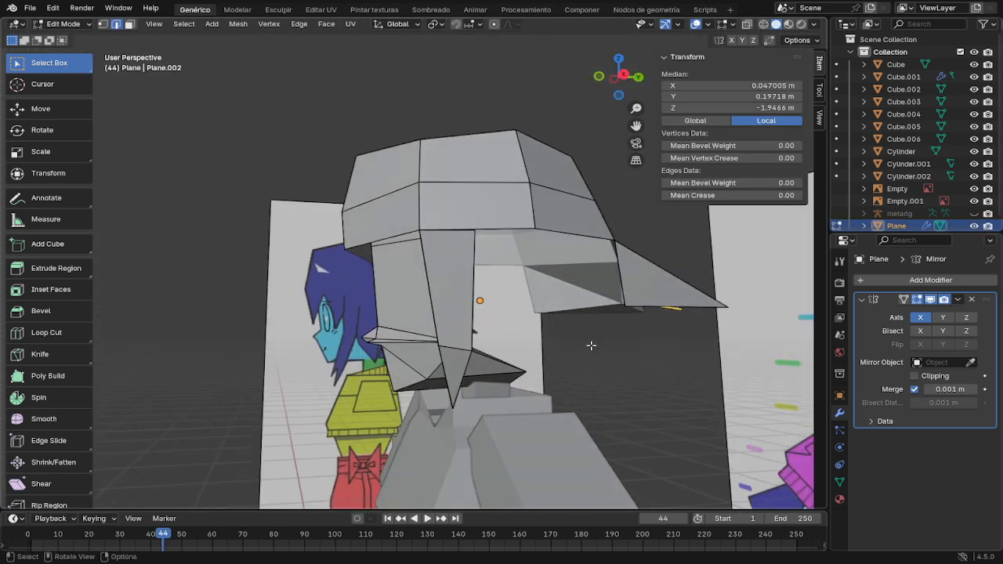
# Step: Open an earlier saved version of the character file from before the hair was modelled and inspect the head from the side
pyautogui.click(29, 9)
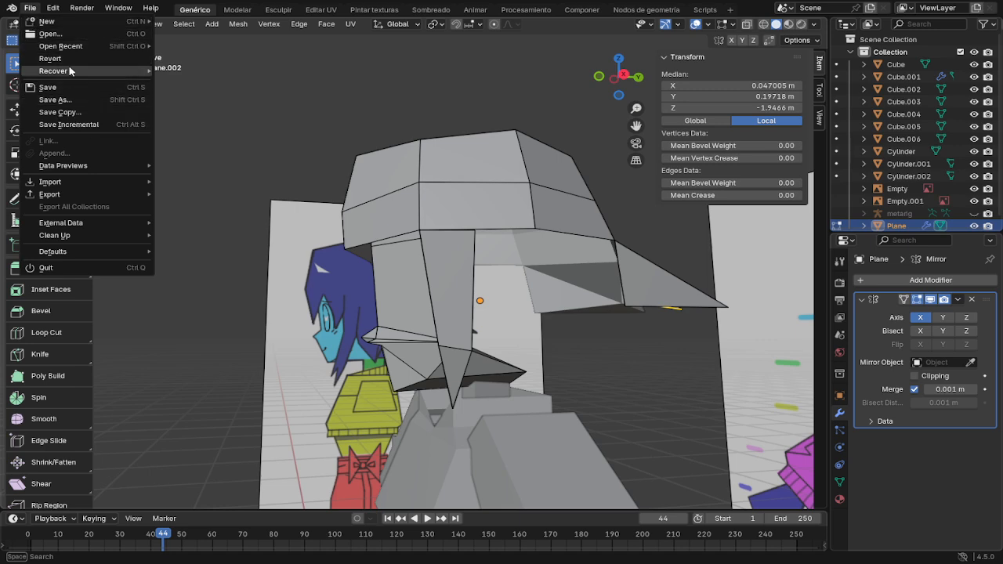
pyautogui.click(68, 36)
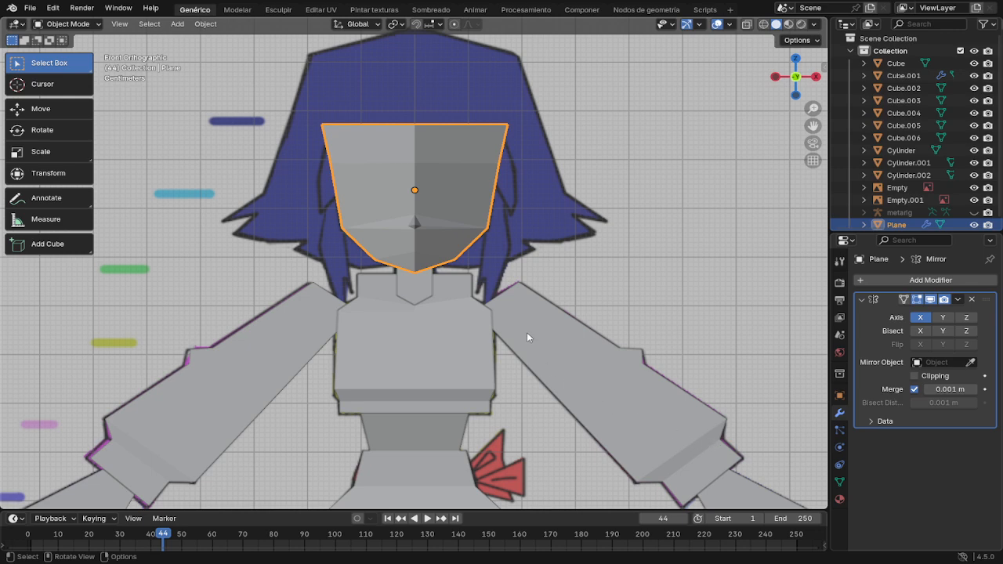
pyautogui.moveTo(528, 336); pyautogui.dragTo(402, 339, button='middle')
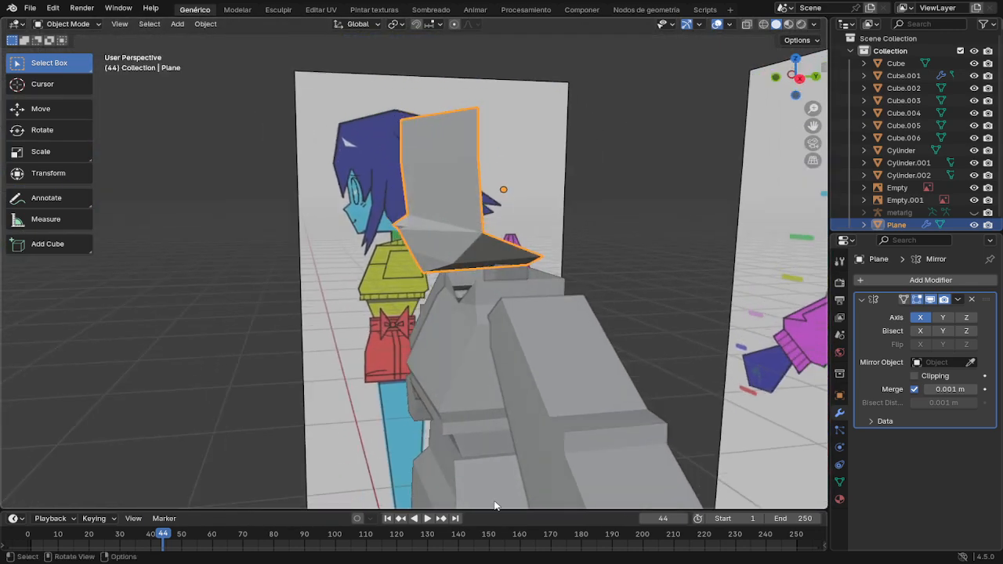